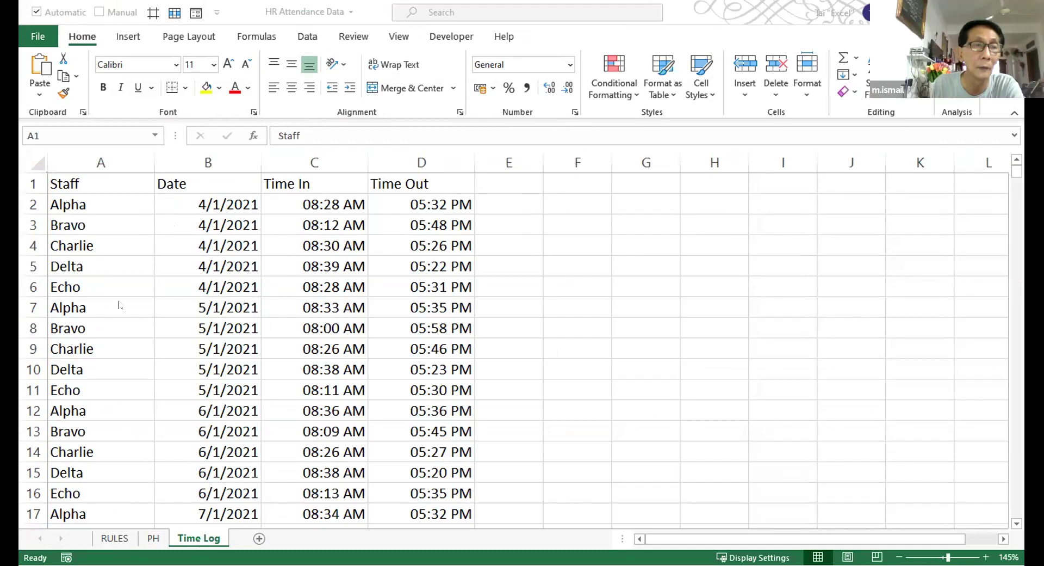
- Open the RULES sheet and examine the working hour start and end times
left_click(110, 301)
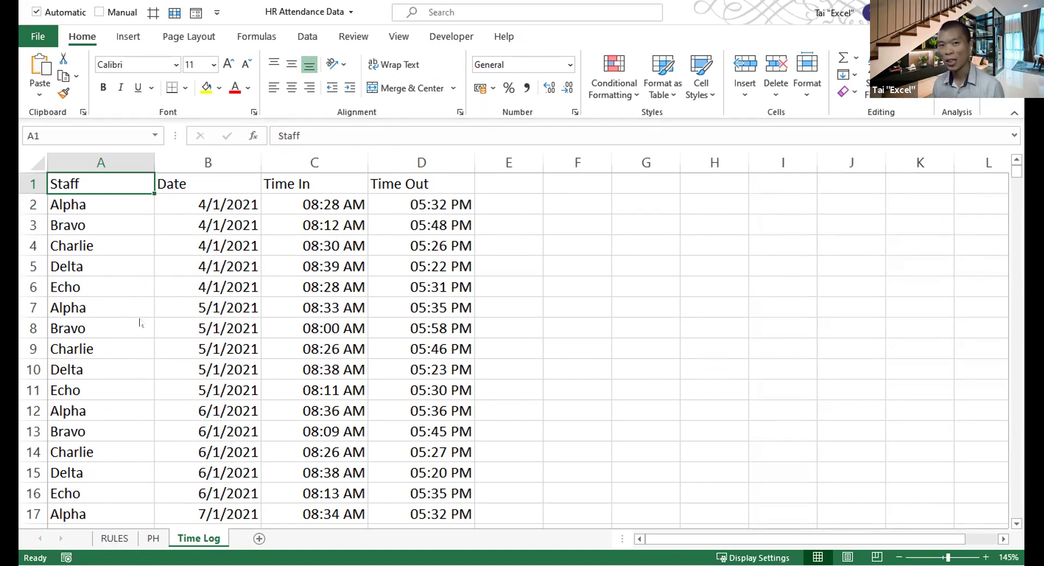
left_click(115, 538)
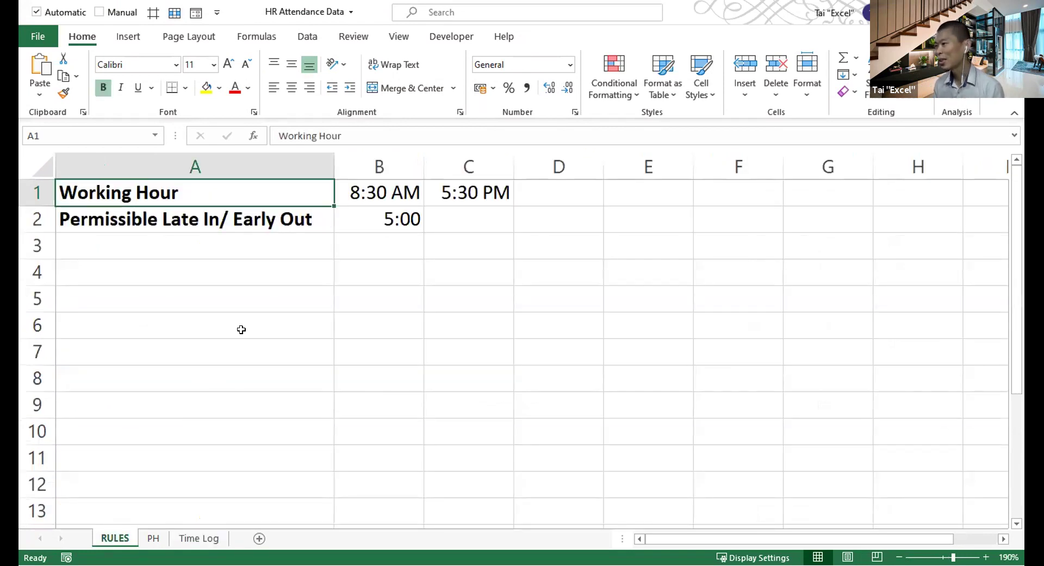
left_click(370, 189)
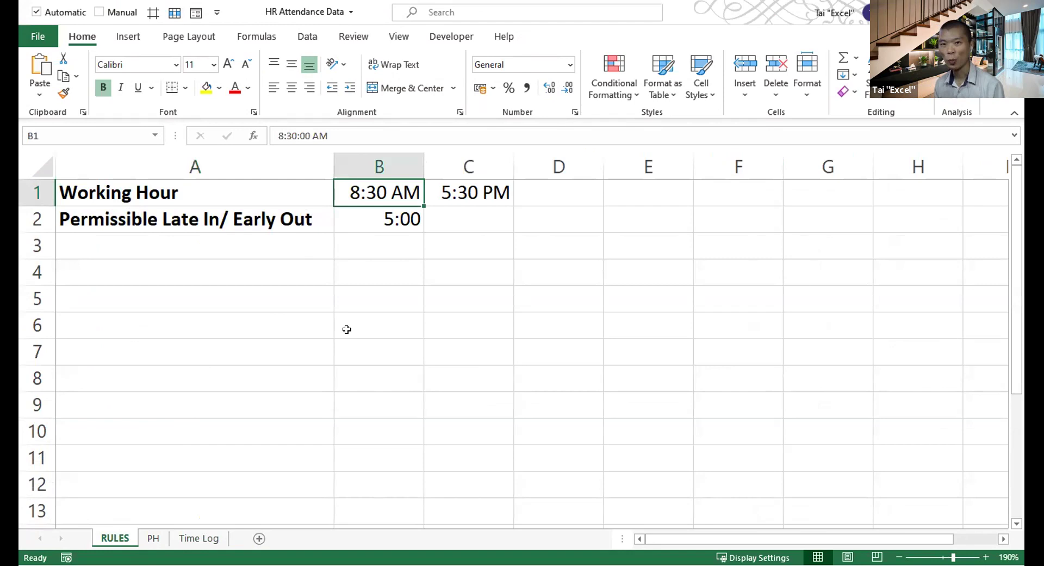
left_click(475, 193)
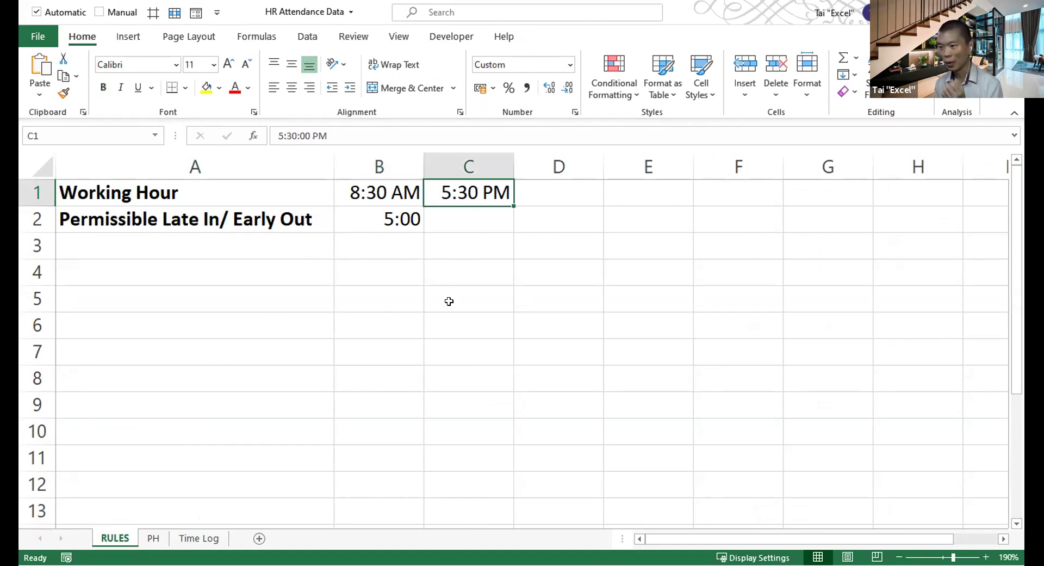
- Try to change the permissible late in/early out time in B2 to 0:05:00 AM
left_click(390, 220)
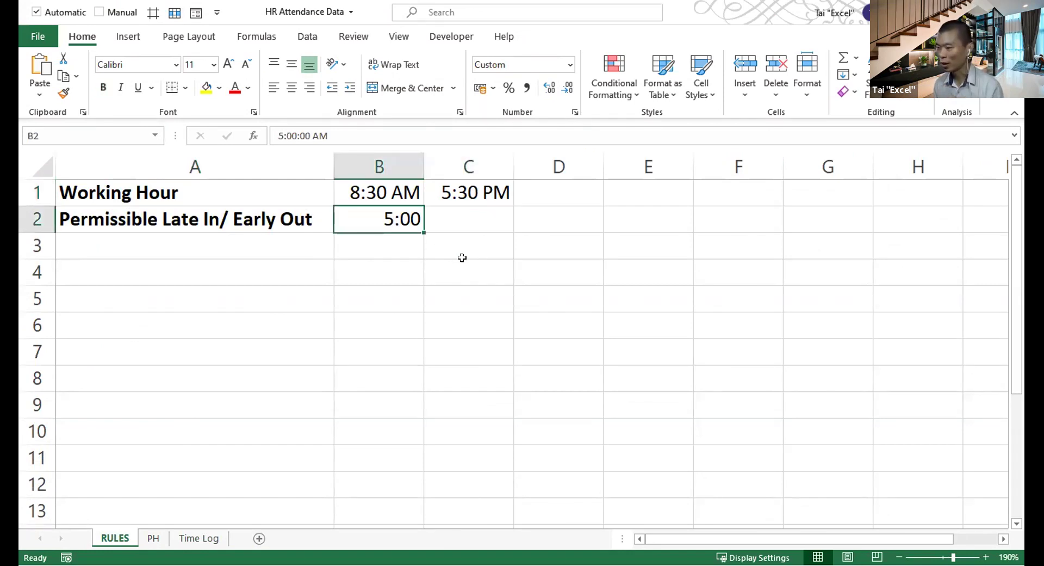
key("F2")
key("Home")
key("Delete")
key("Right")
key("Right")
key("Delete")
type("5")
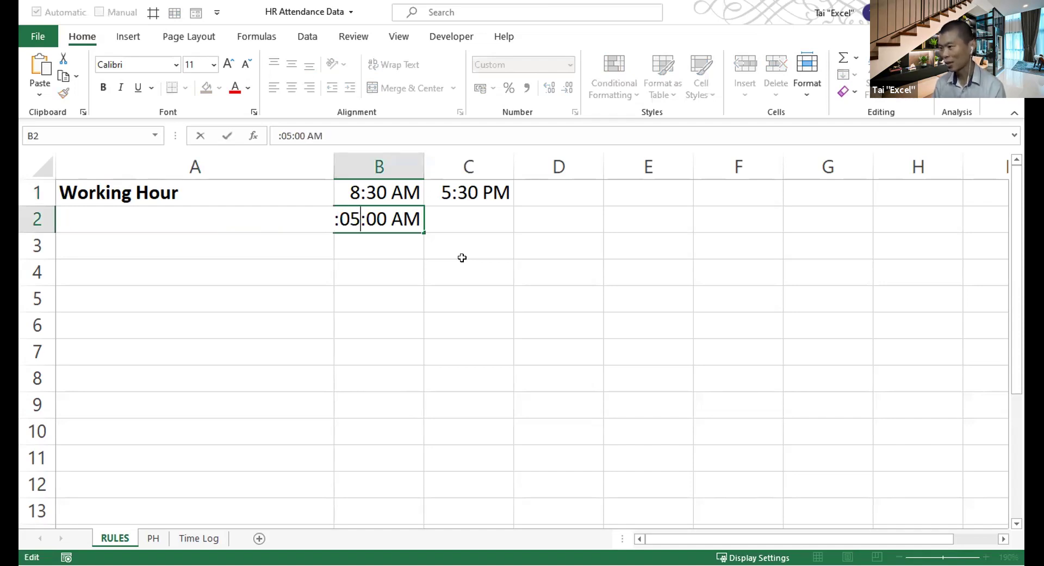
key("Return")
key("Up")
key("F2")
key("Home")
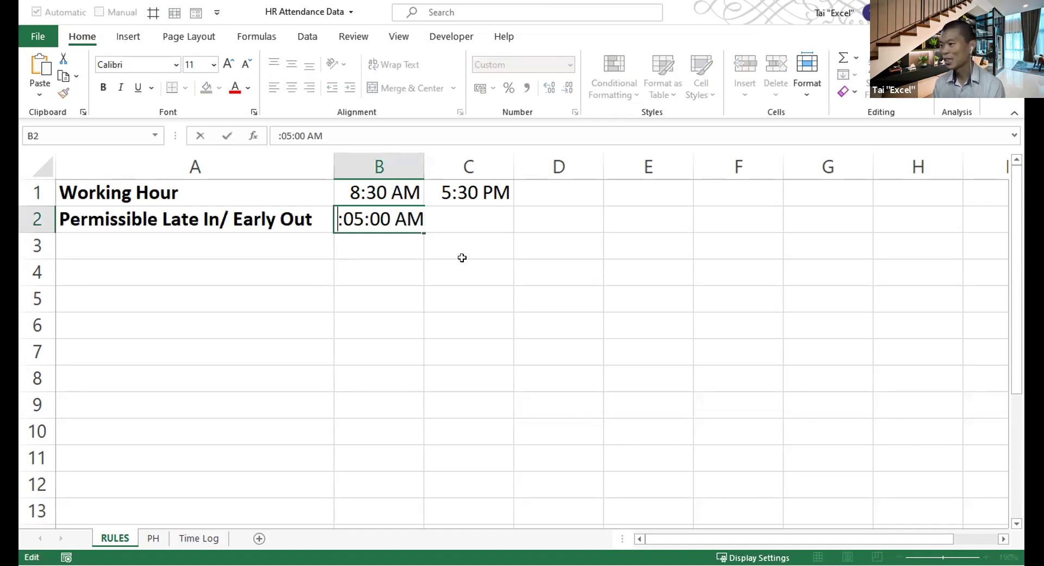
type("0")
key("Return")
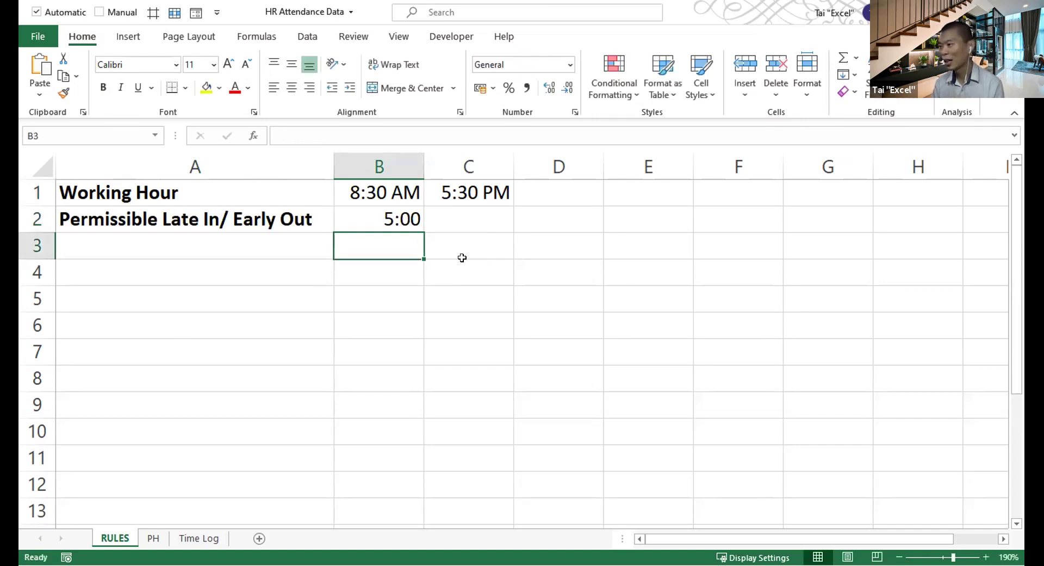
- Correct the permissible late in/early out time in B2 to 0:05
key("Up")
key("F2")
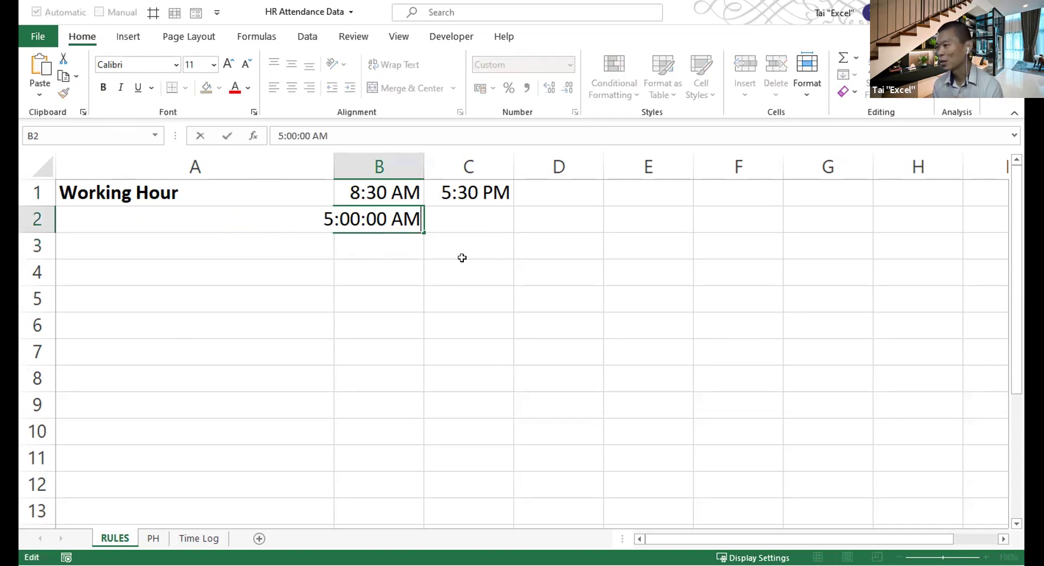
key("Home")
type("0:")
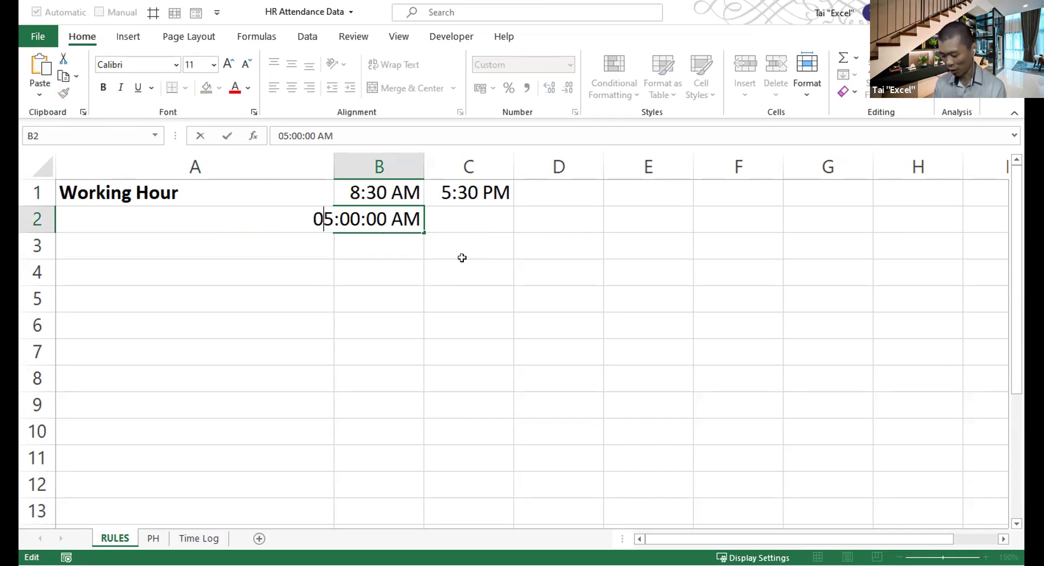
key("Right")
key("Right")
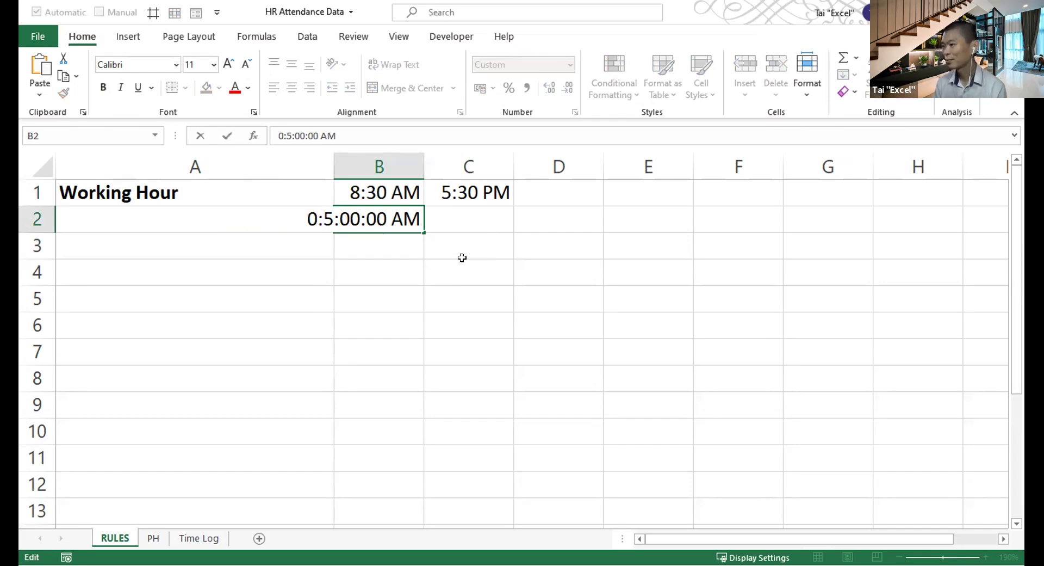
key("shift+End")
key("Delete")
key("BackSpace")
key("Return")
key("Up")
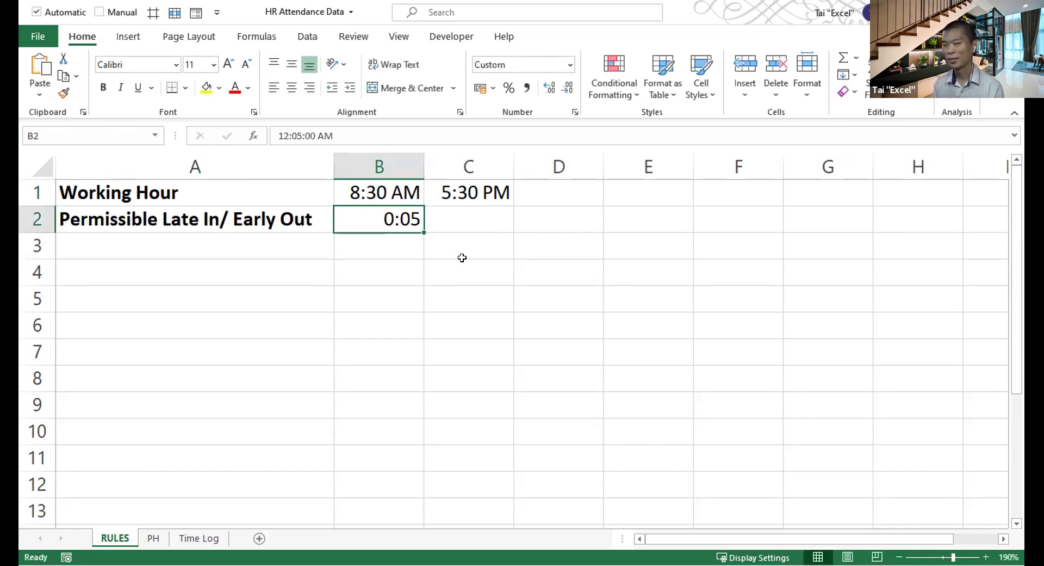
- Enter 0:05 afresh as the permissible late in/early out time in B2 and save the workbook
type("0:")
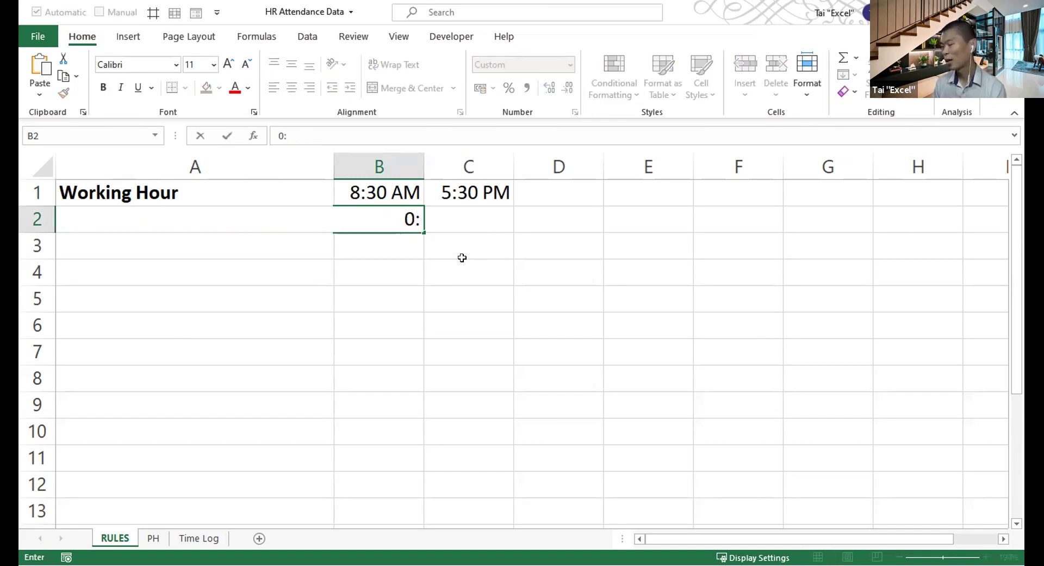
type("05")
key("Return")
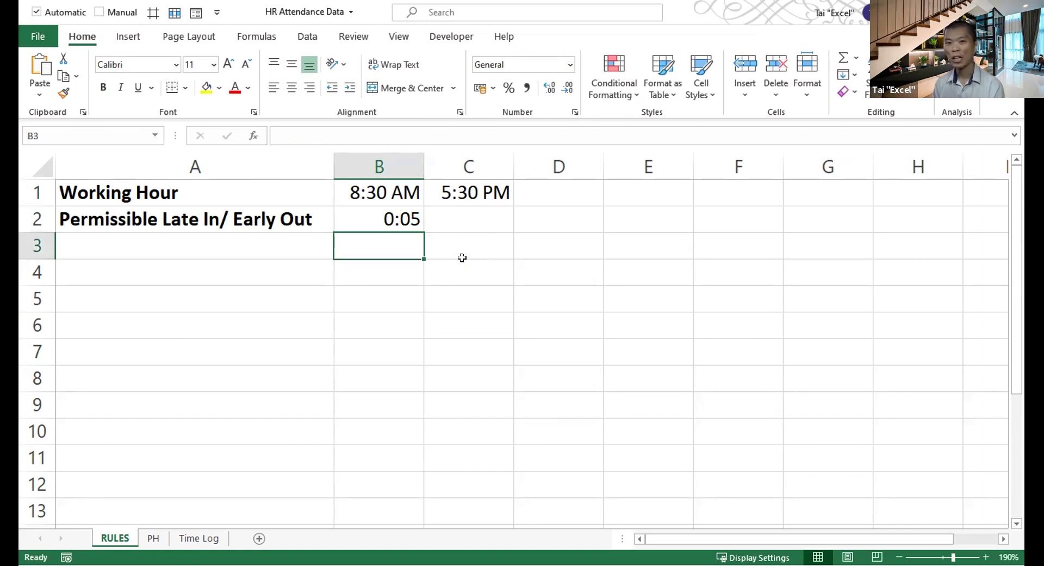
key("Up")
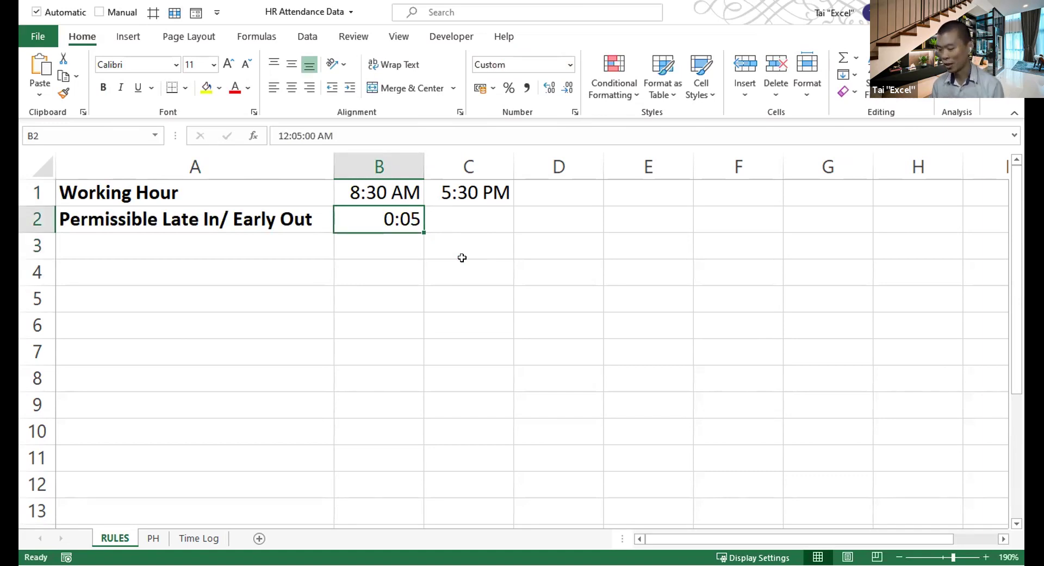
key("ctrl+s")
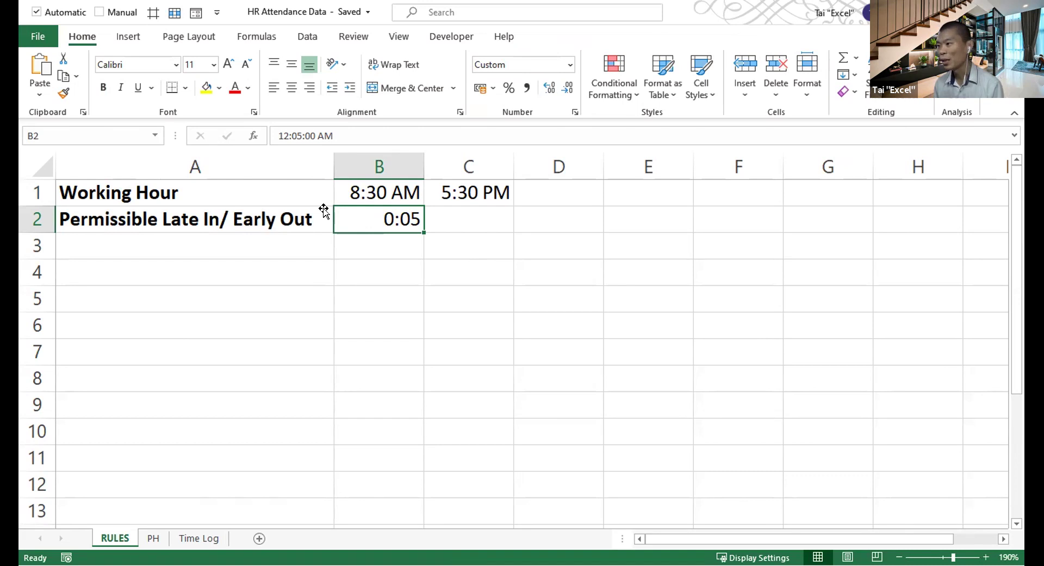
- Review the working hour start and end times, and the public holiday list on the PH sheet
left_click(351, 193)
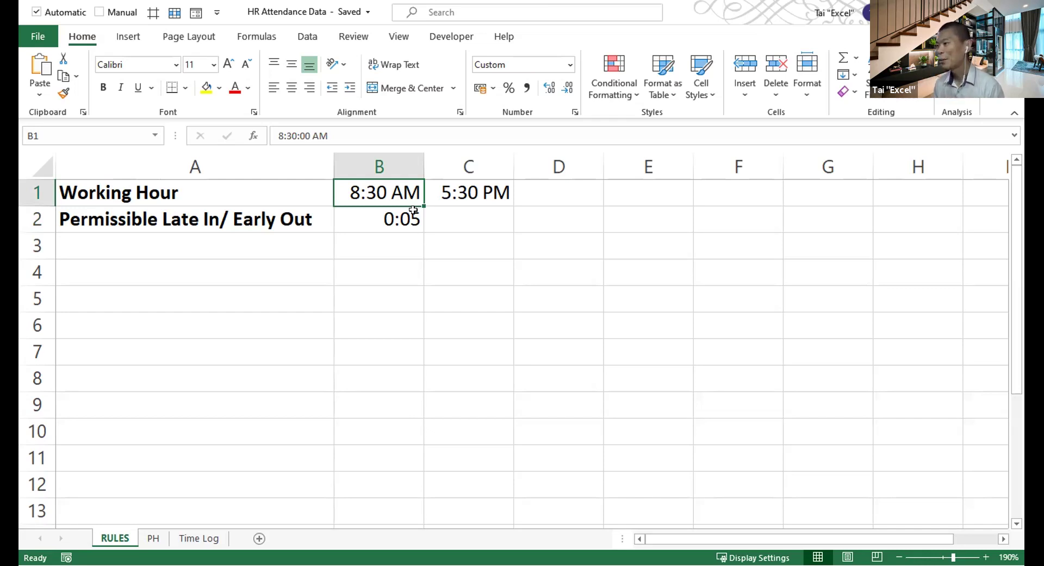
left_click(455, 188)
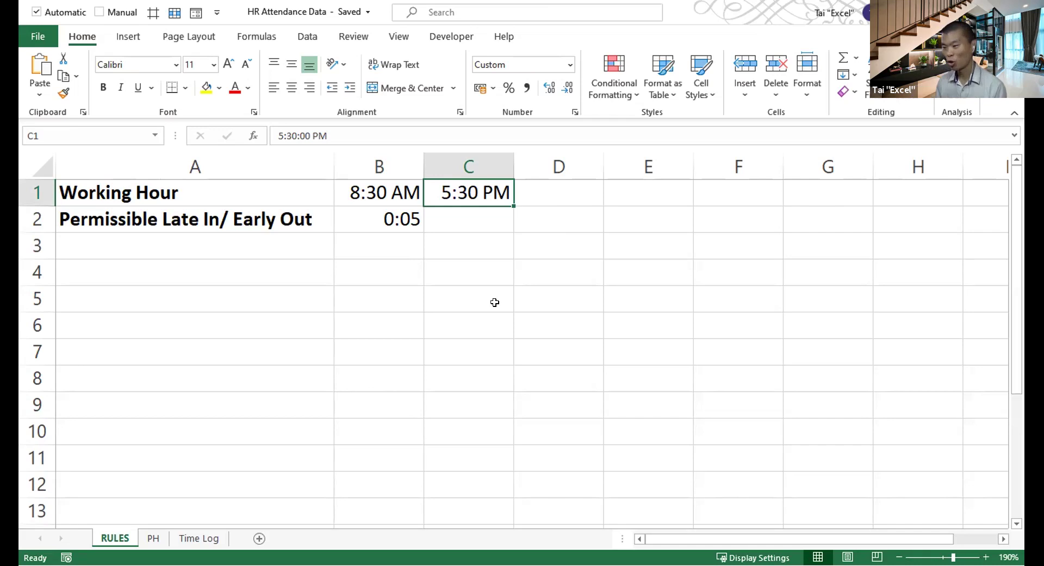
left_click(153, 538)
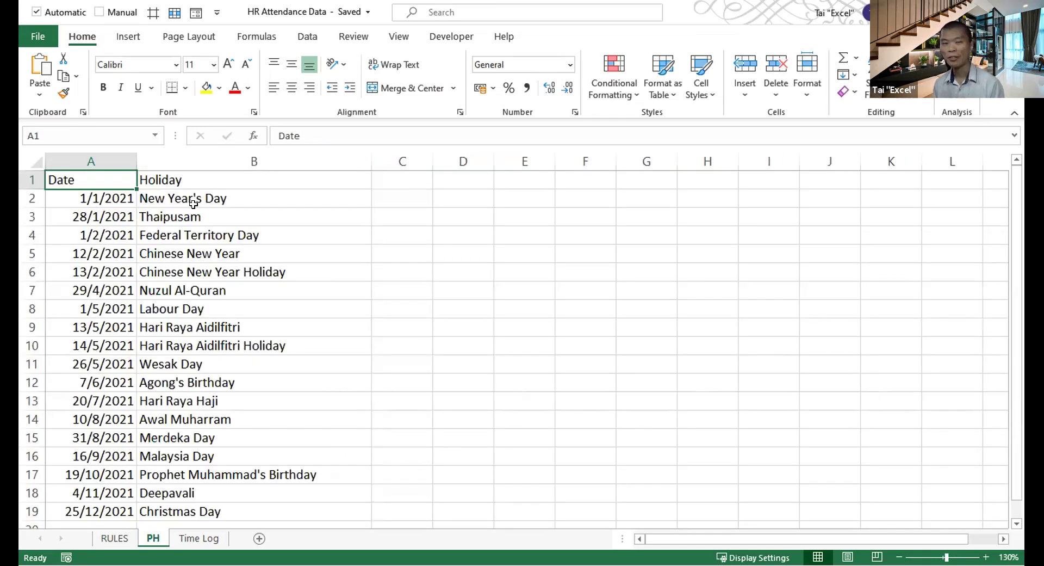
left_click_drag(240, 199, 263, 499)
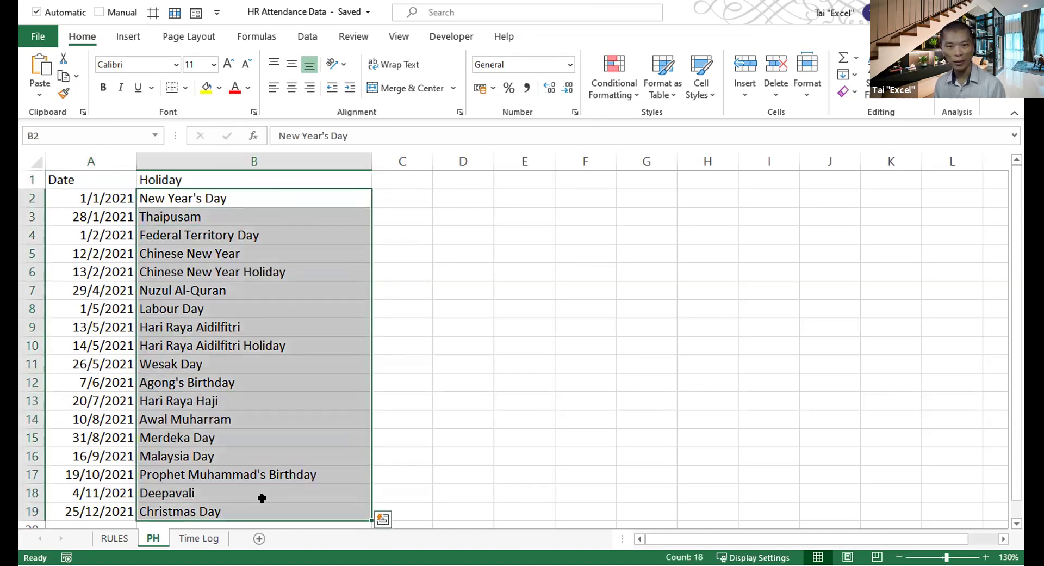
left_click(261, 495)
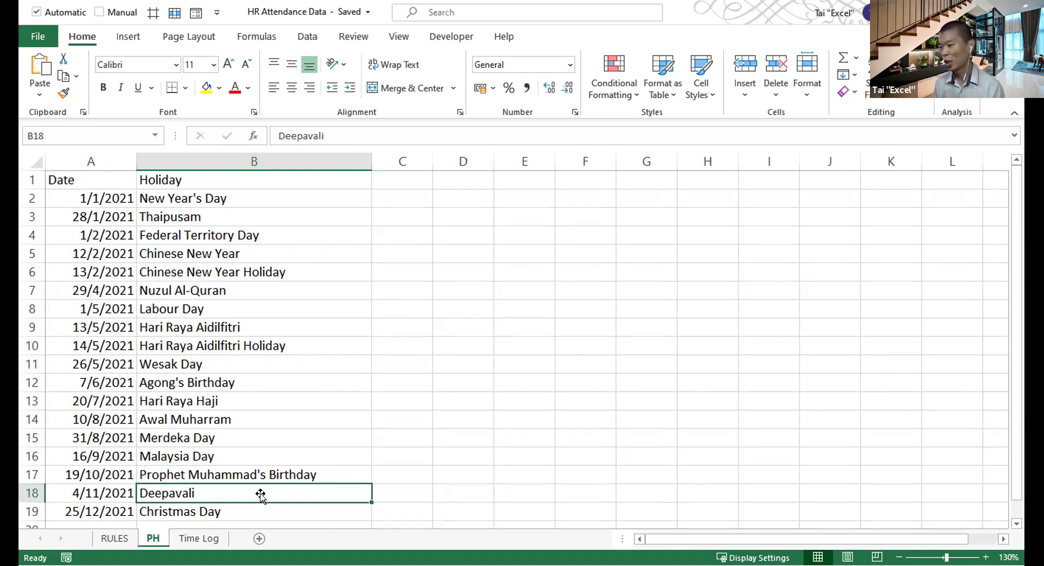
- Examine the Staff, Date, Time In and Time Out columns on the Time Log sheet
left_click(204, 538)
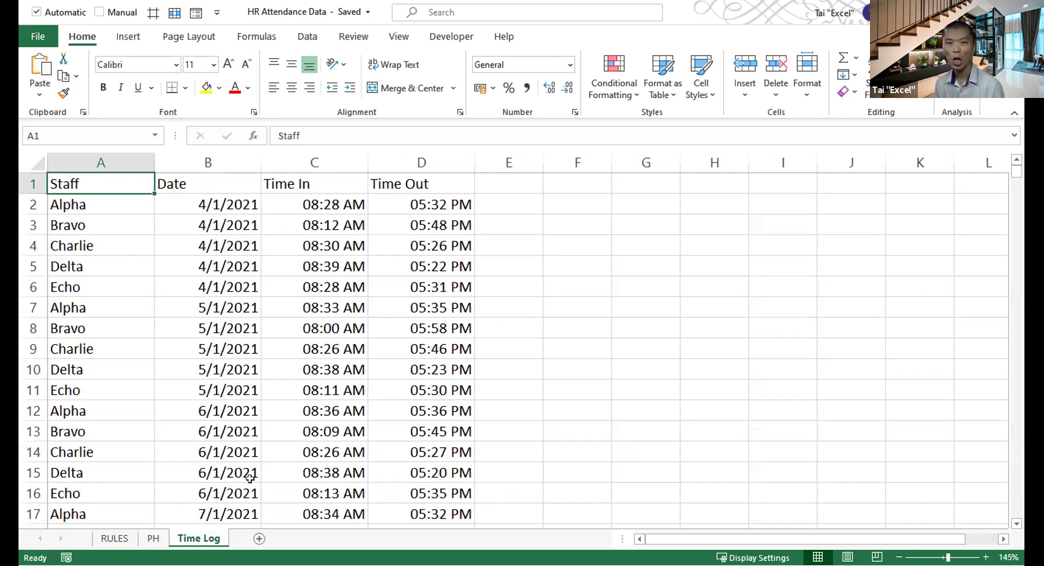
left_click(93, 158)
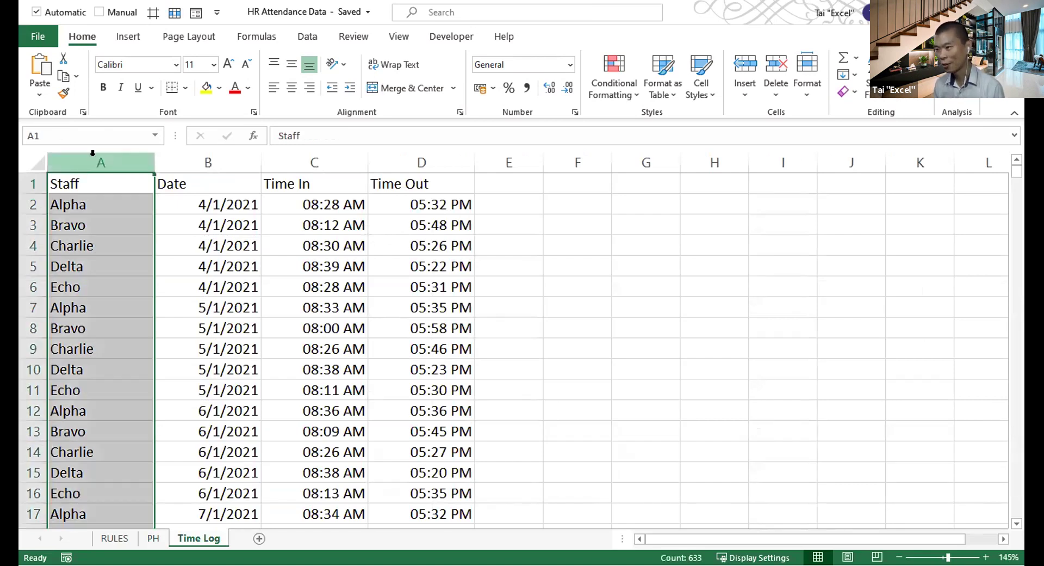
left_click(185, 157)
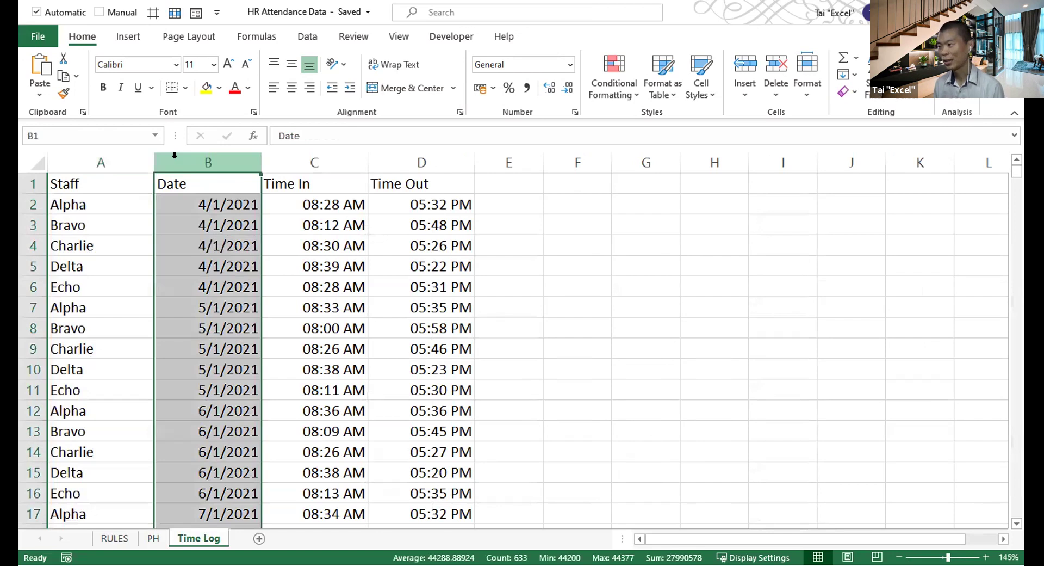
left_click(288, 159)
left_click(372, 160)
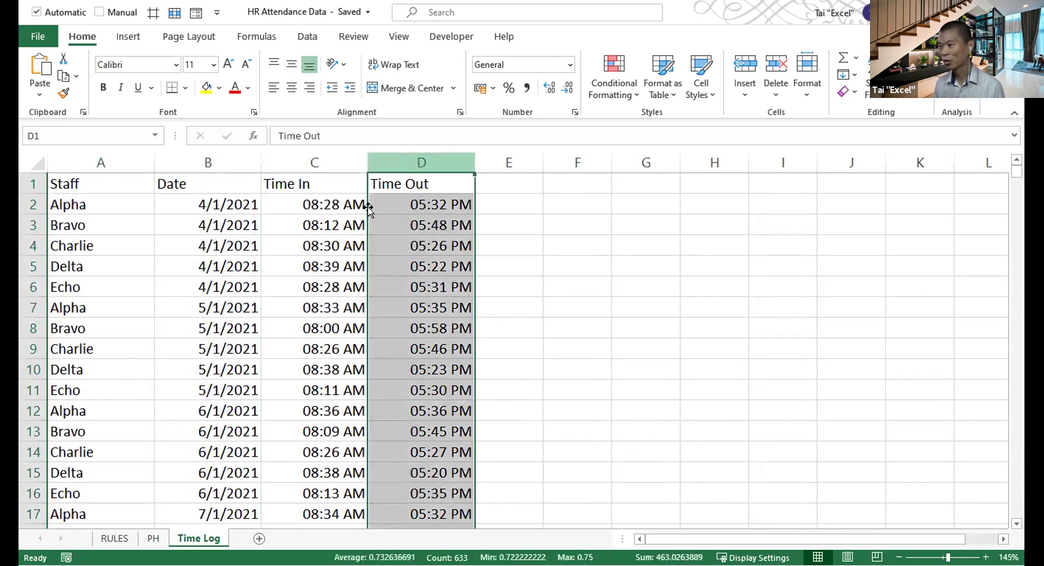
left_click(335, 215)
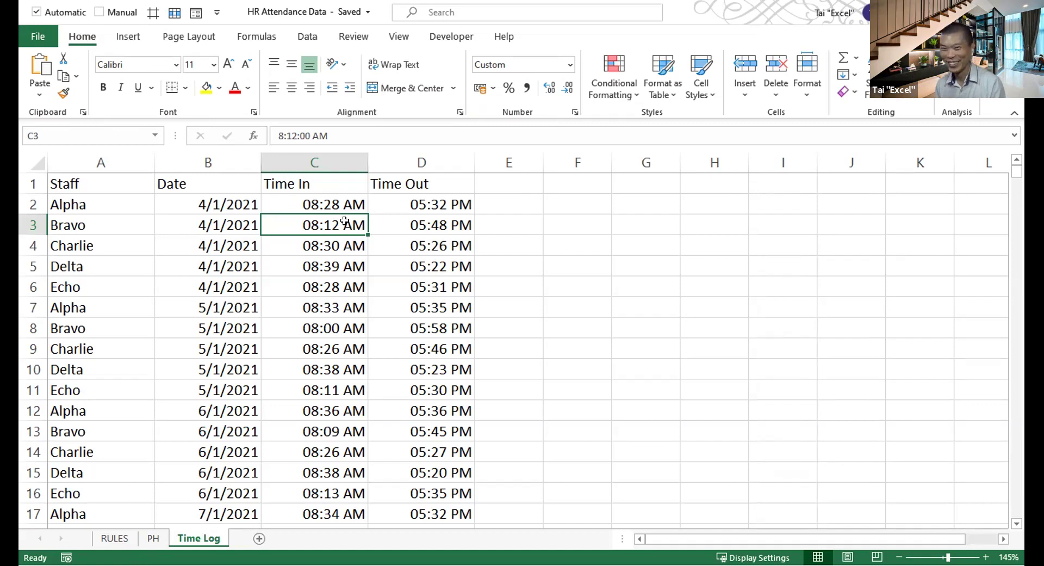
key("ctrl+Home")
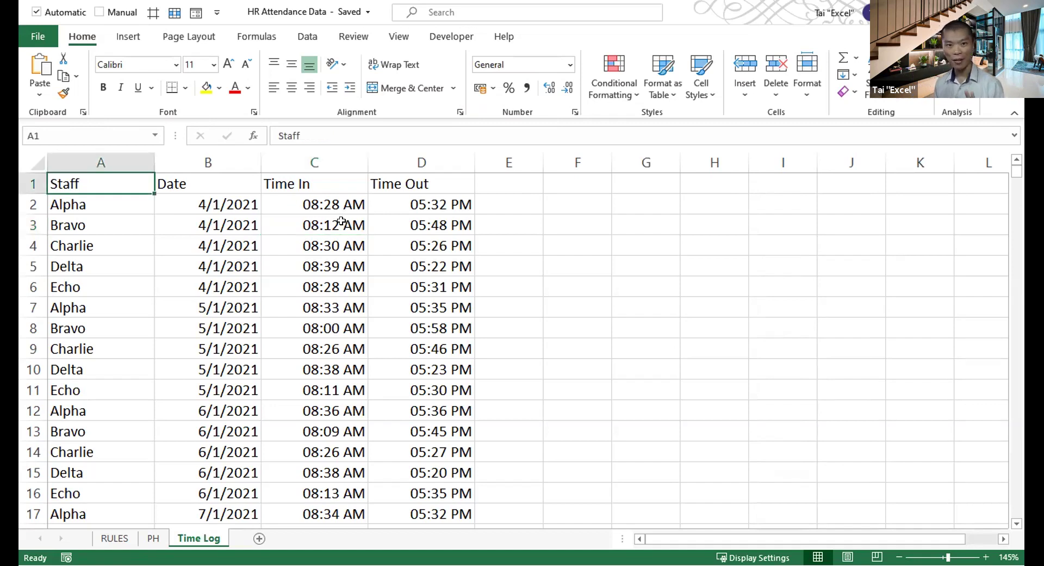
- Examine sample dates, clock-in times, clock-out times and staff entries in the first Time Log rows
left_click_drag(224, 197, 240, 403)
left_click_drag(319, 200, 323, 349)
left_click_drag(419, 219, 414, 353)
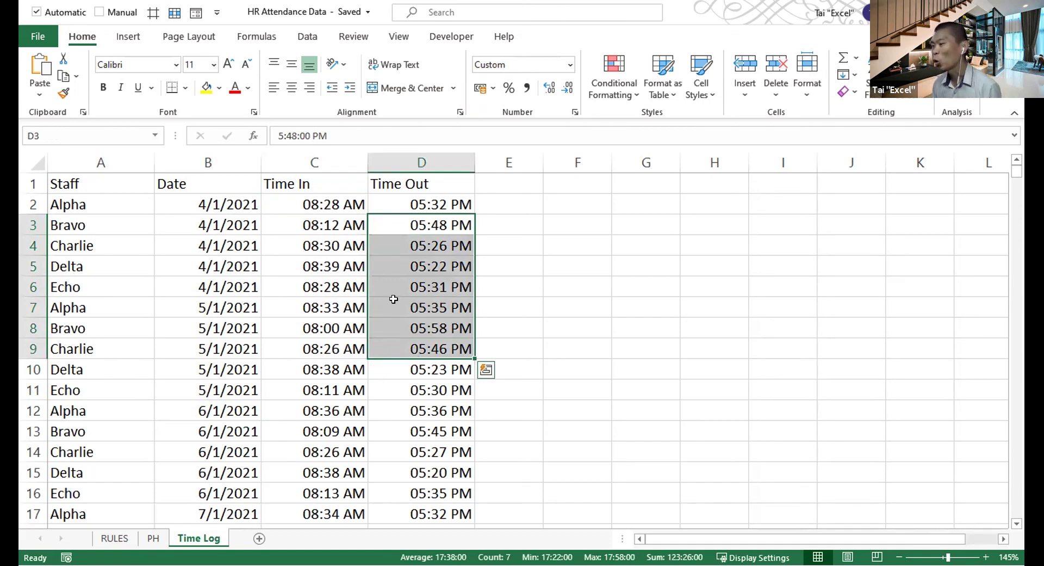
left_click_drag(238, 206, 317, 201)
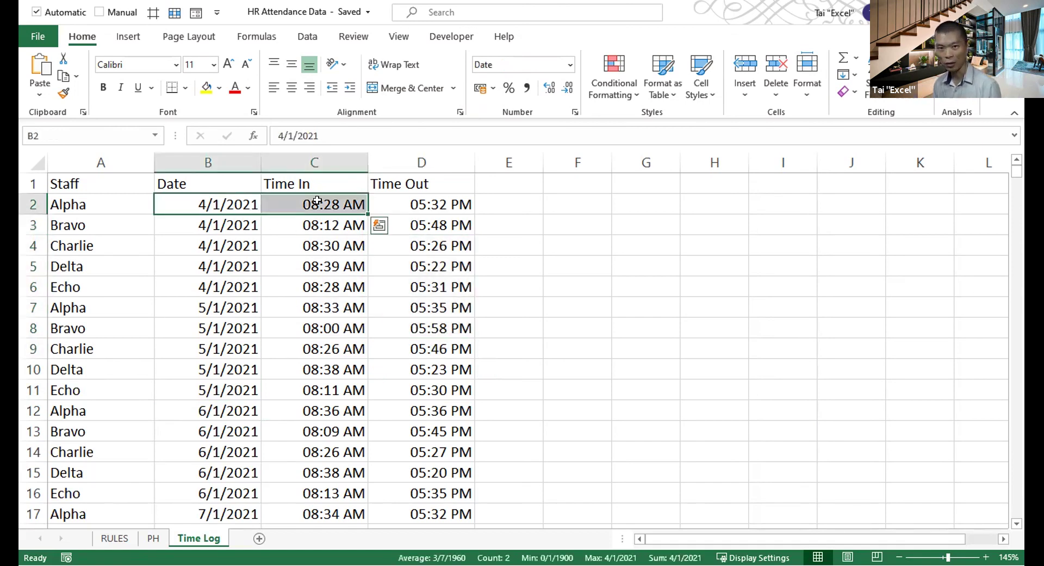
left_click(306, 265)
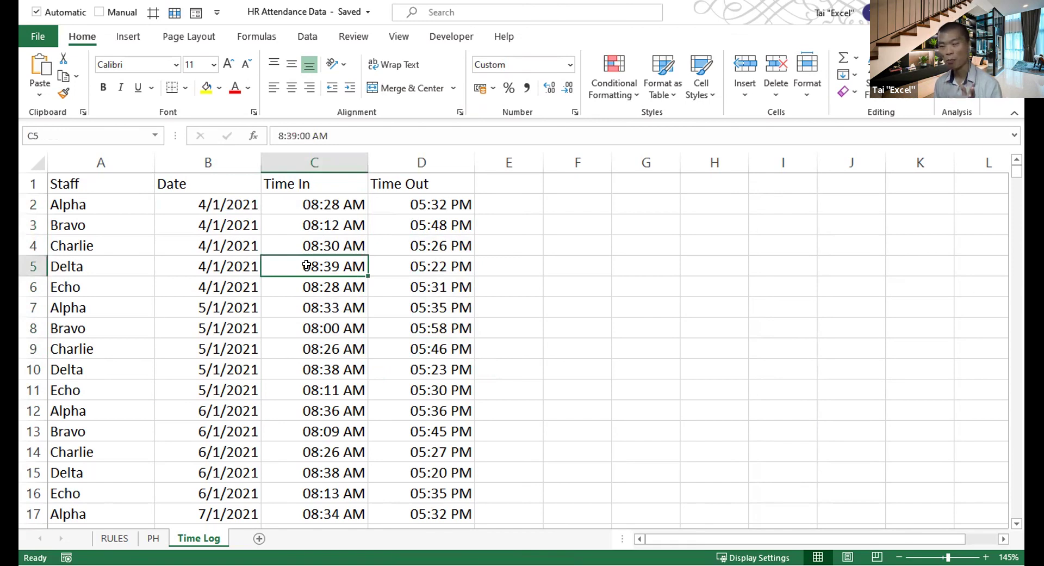
left_click_drag(105, 199, 116, 340)
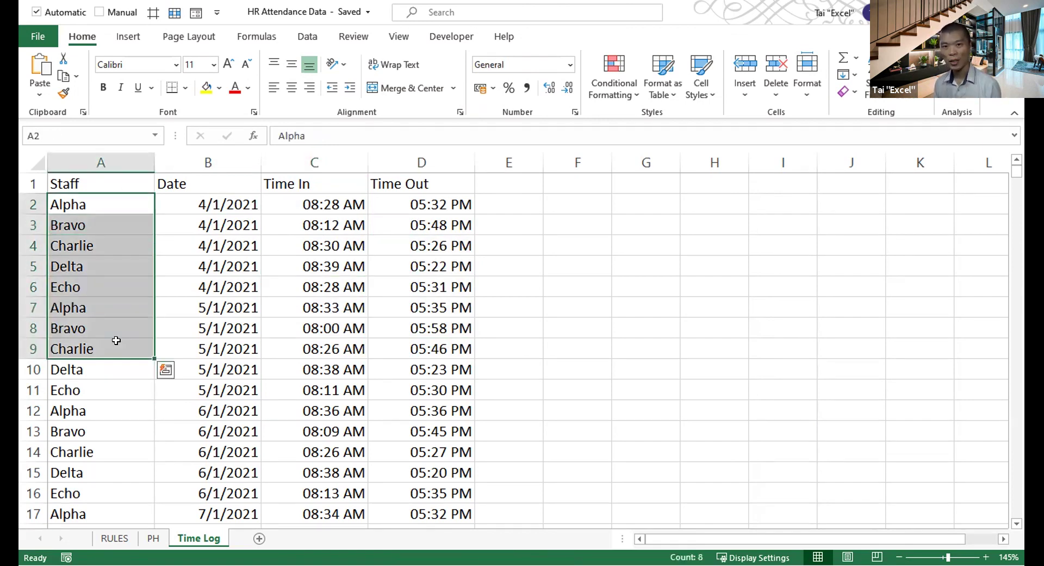
left_click(118, 258)
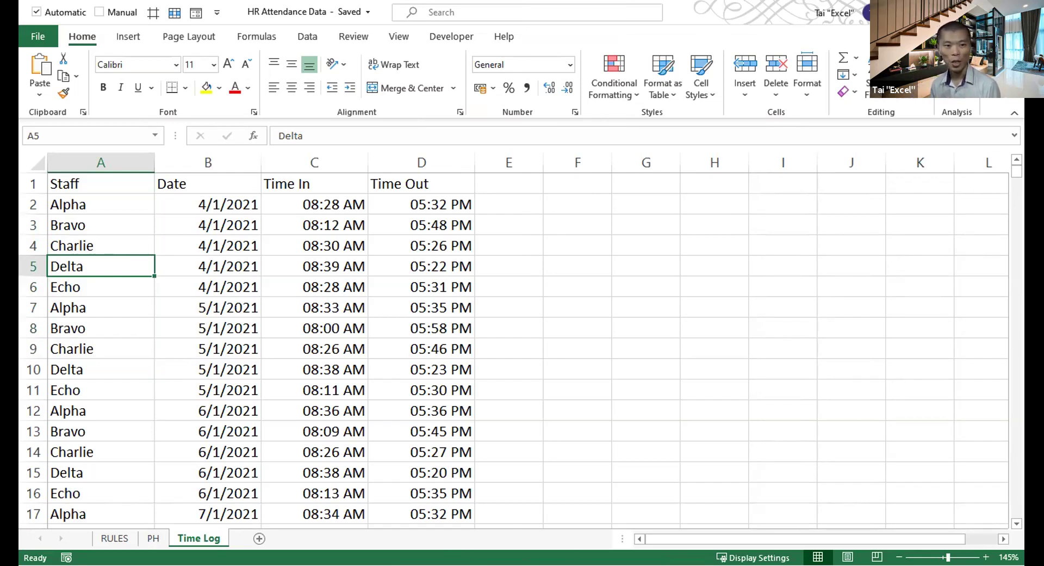
- Go back to the RULES sheet of the HR Attendance Data workbook
key("alt+Tab")
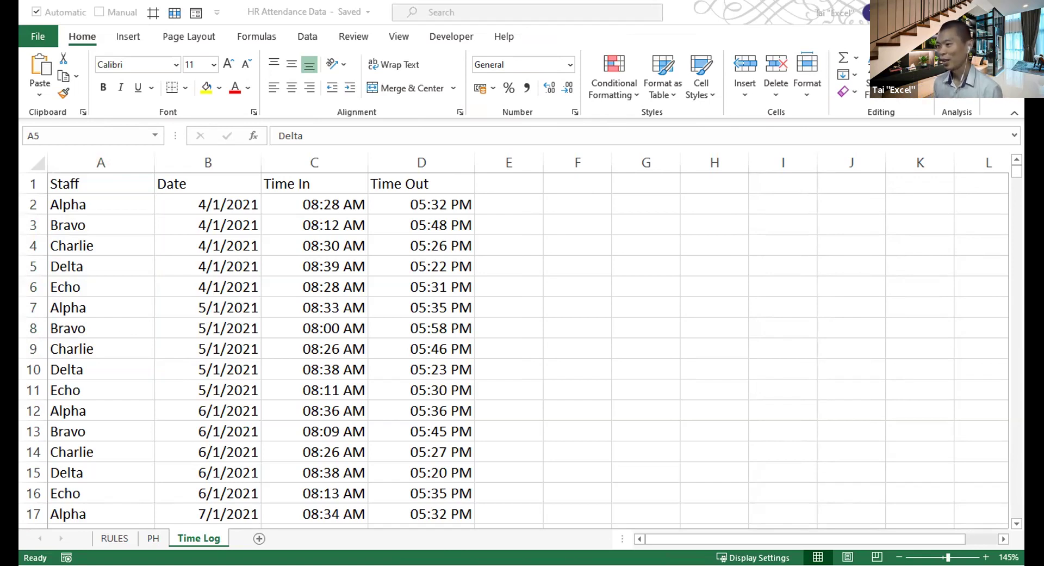
left_click(261, 303)
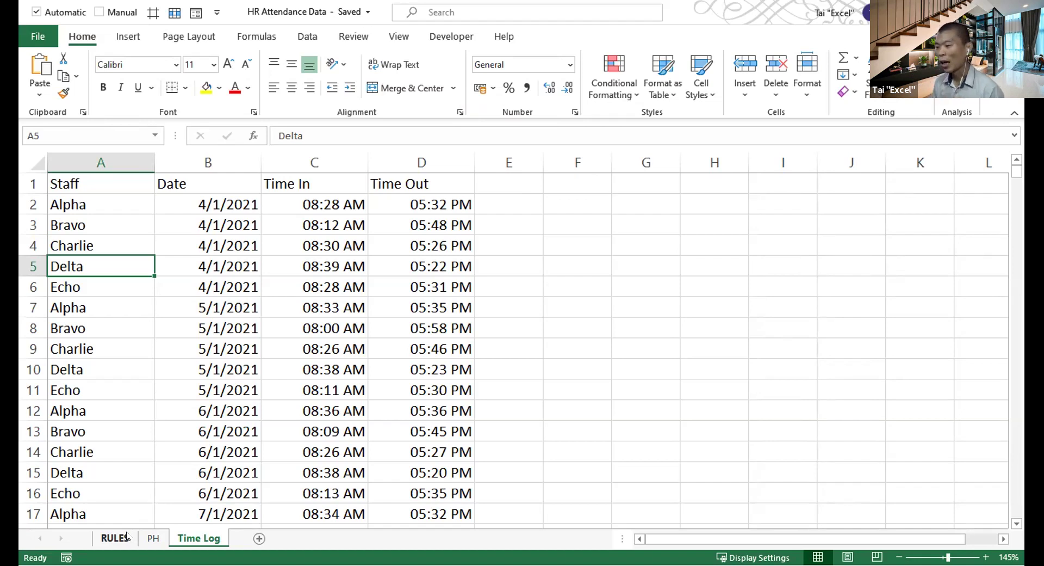
left_click(126, 537)
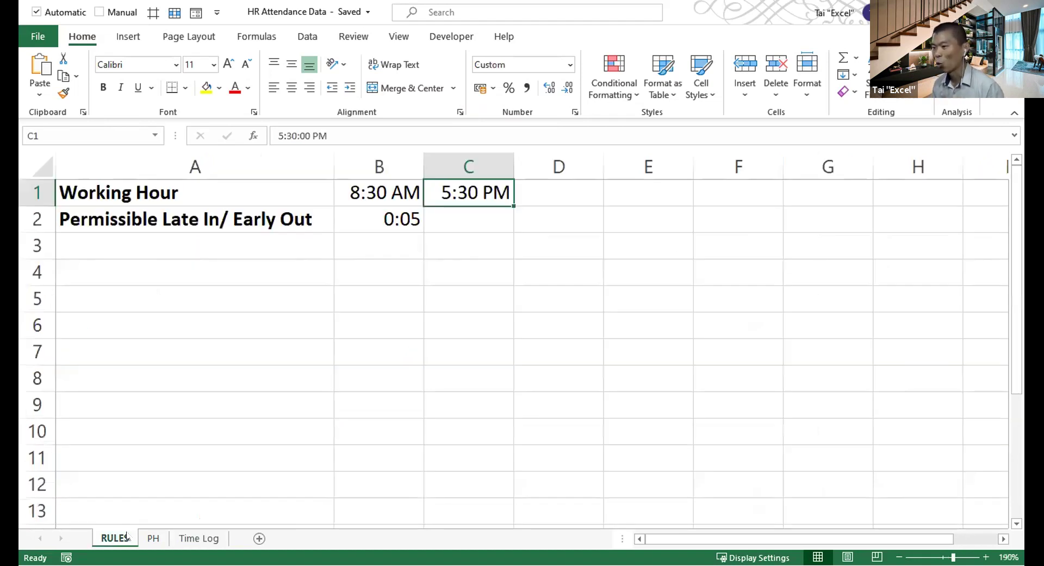
- Begin the first analysis question in cell A5 of the RULES sheet as "1. How many people out of the total come"
left_click(213, 298)
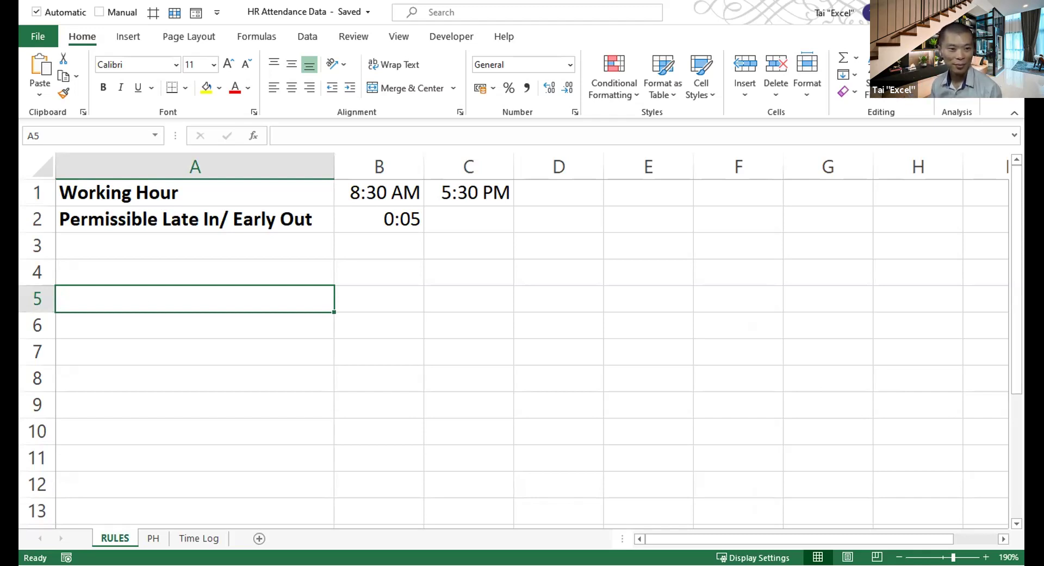
key("alt+Tab")
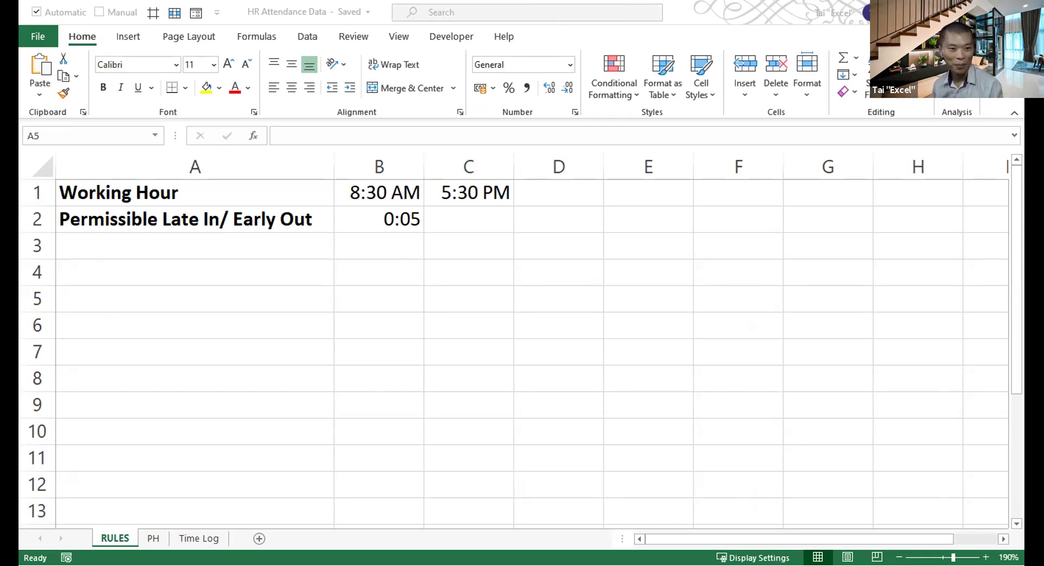
left_click(218, 299)
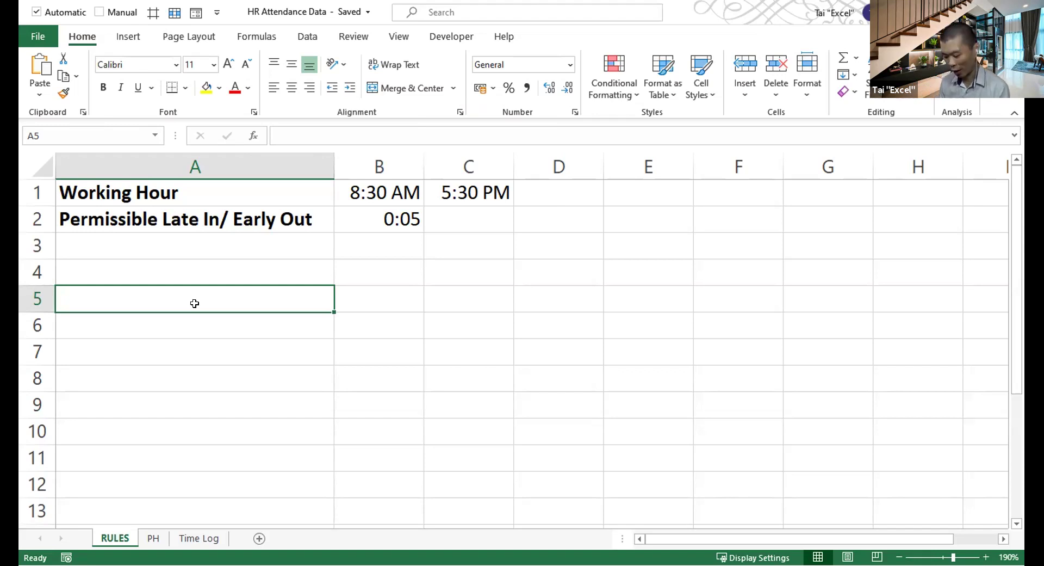
type("1.")
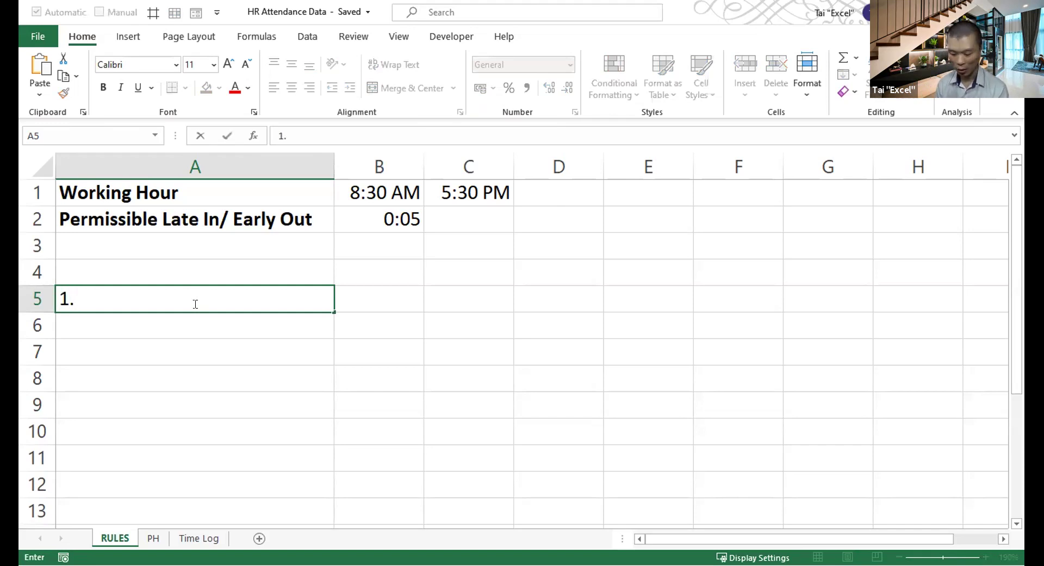
type(" How many pep")
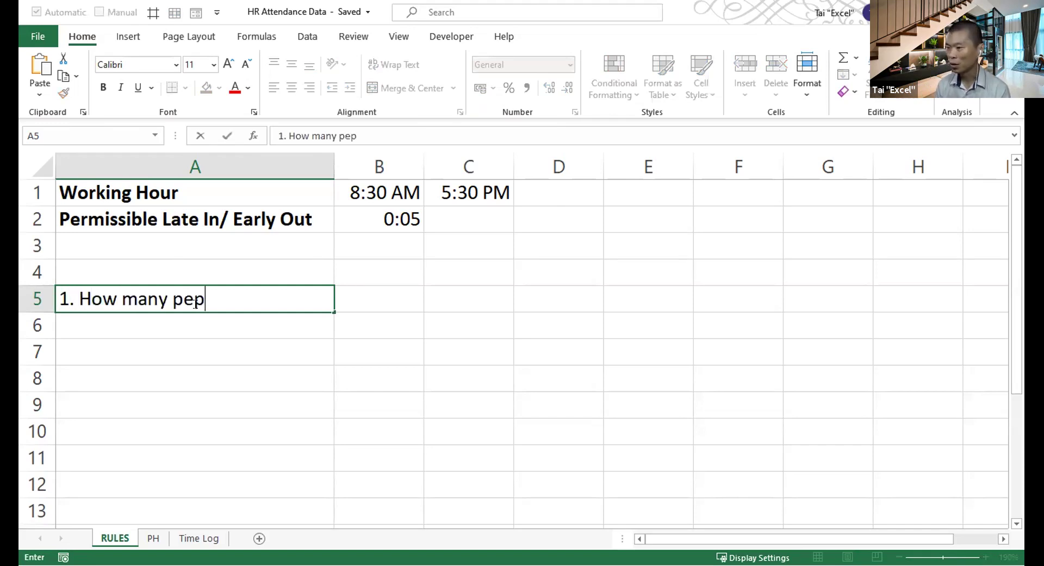
key("BackSpace")
type("ople")
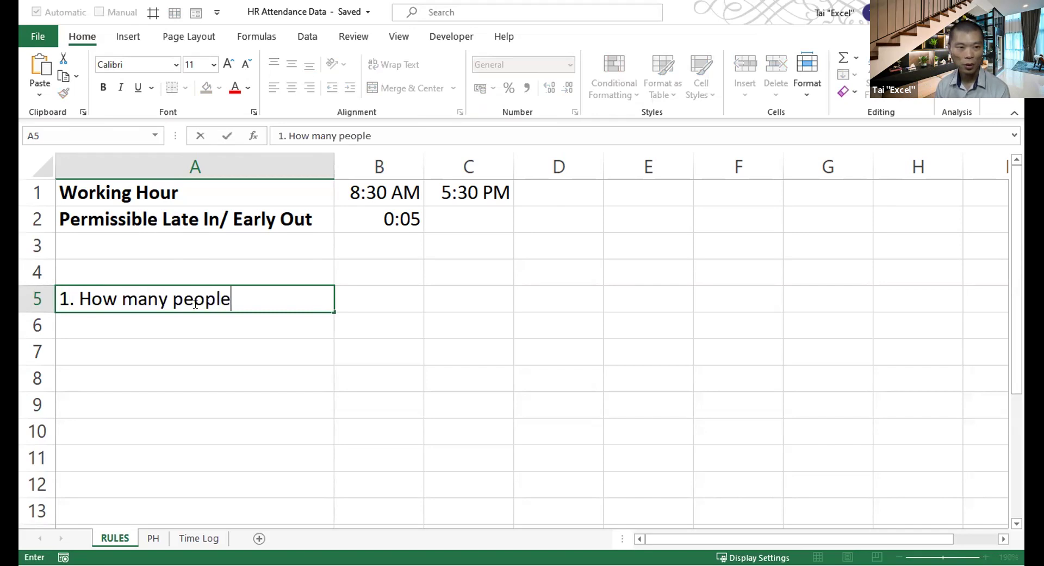
type(" out o")
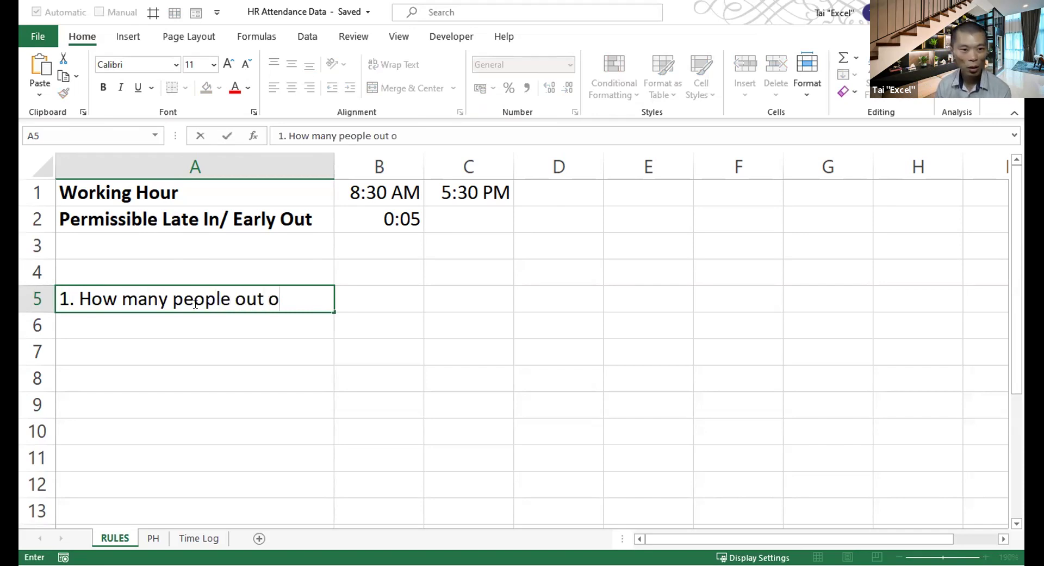
type("f the total come")
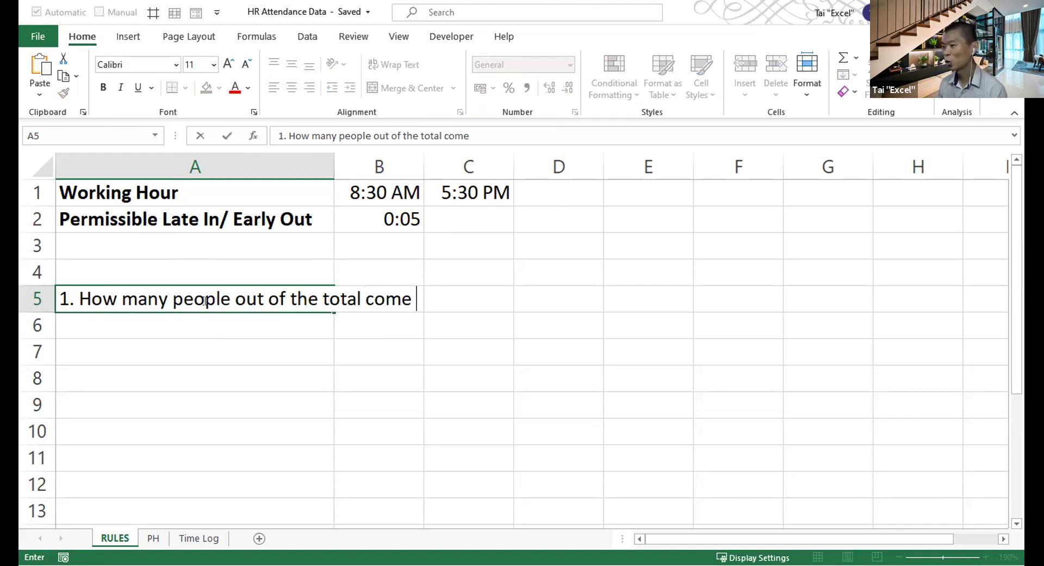
- Reword the question in cell A5 so that it reads "1. How many late comers?"
left_click_drag(231, 296, 473, 289)
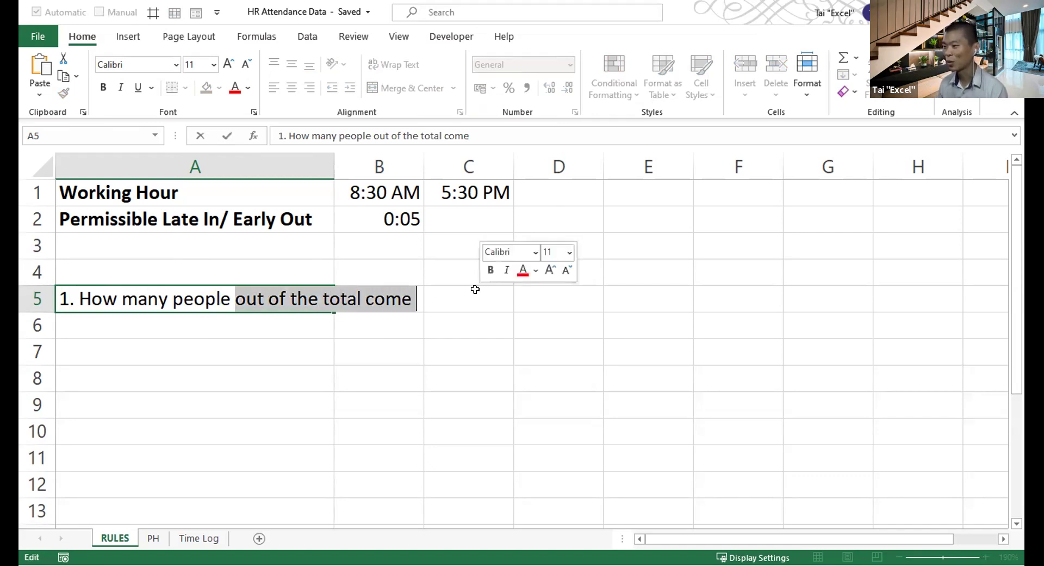
key("BackSpace")
key("BackSpace")
key("BackSpace")
key("BackSpace")
key("BackSpace")
key("BackSpace")
key("BackSpace")
type("late comers?")
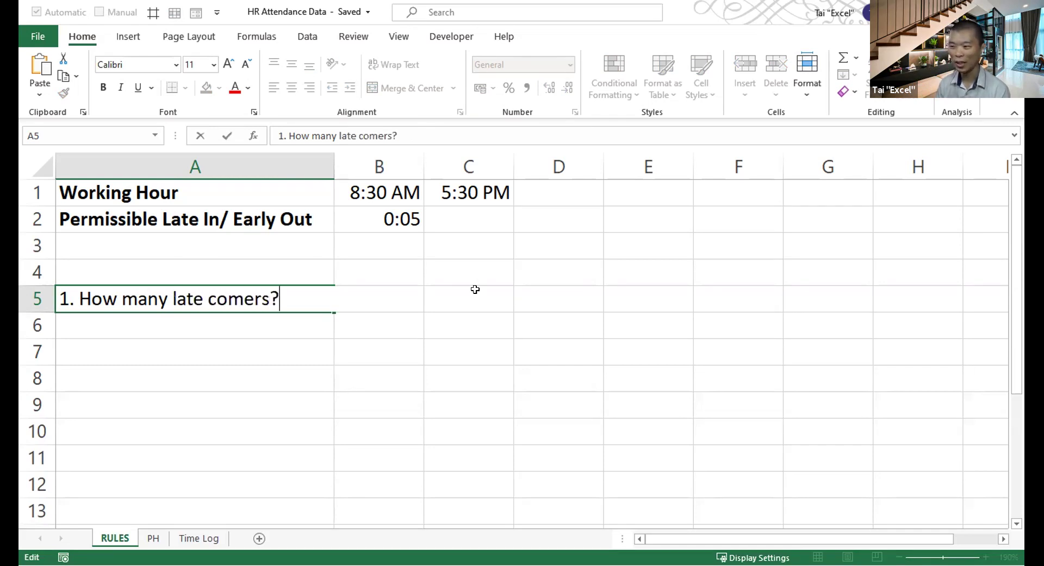
key("Return")
- Enter the second analysis question "2. How many early leavers?" in cell A6
type("2.")
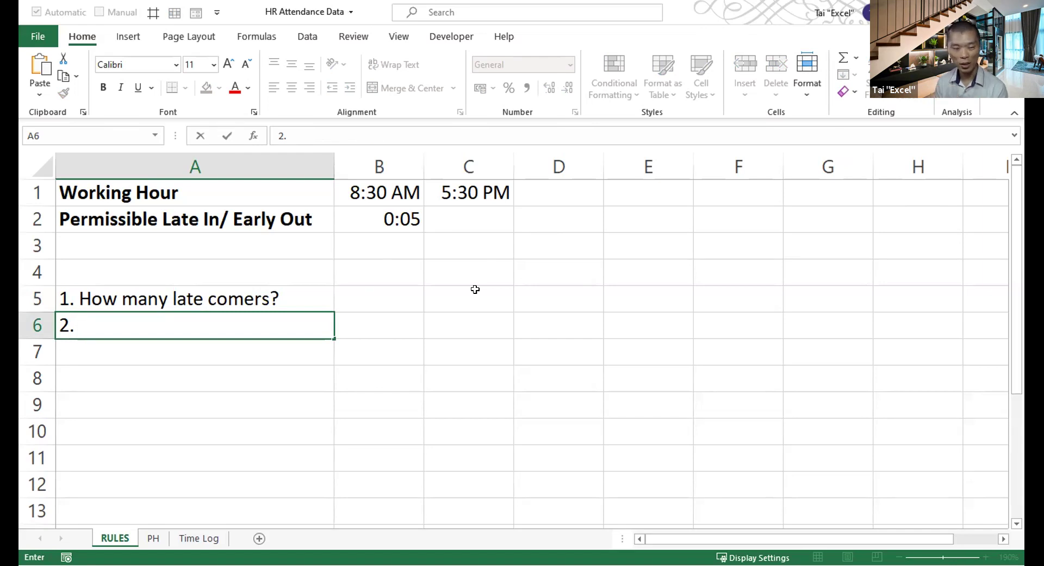
type("Ho")
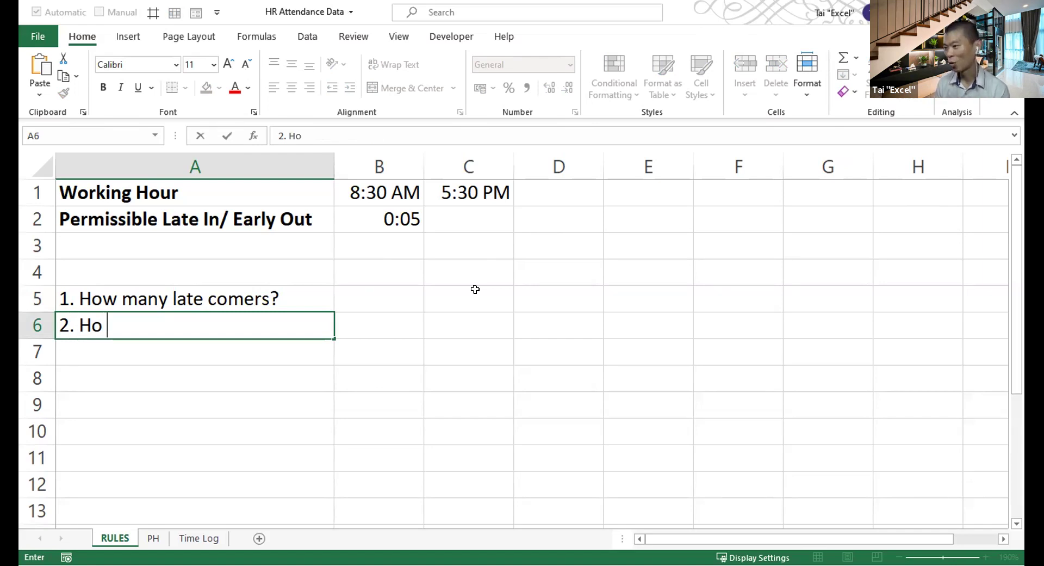
type("w many earl")
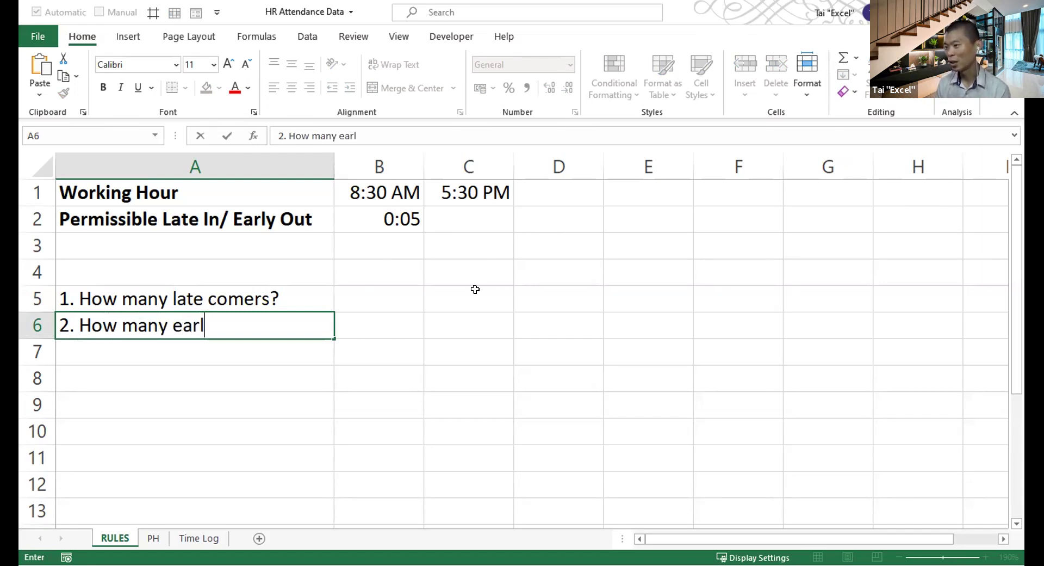
type("y leavers?")
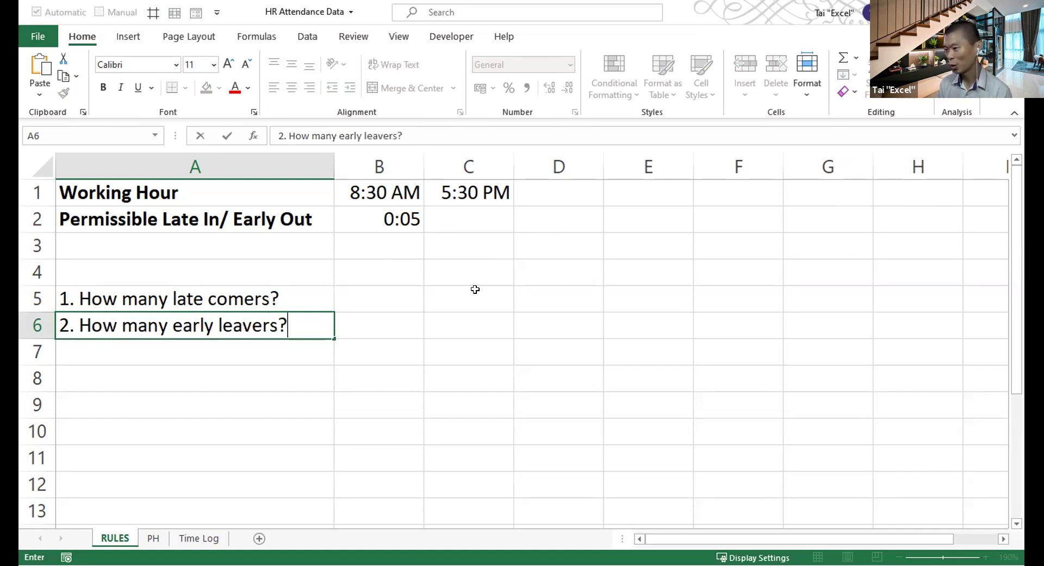
key("Return")
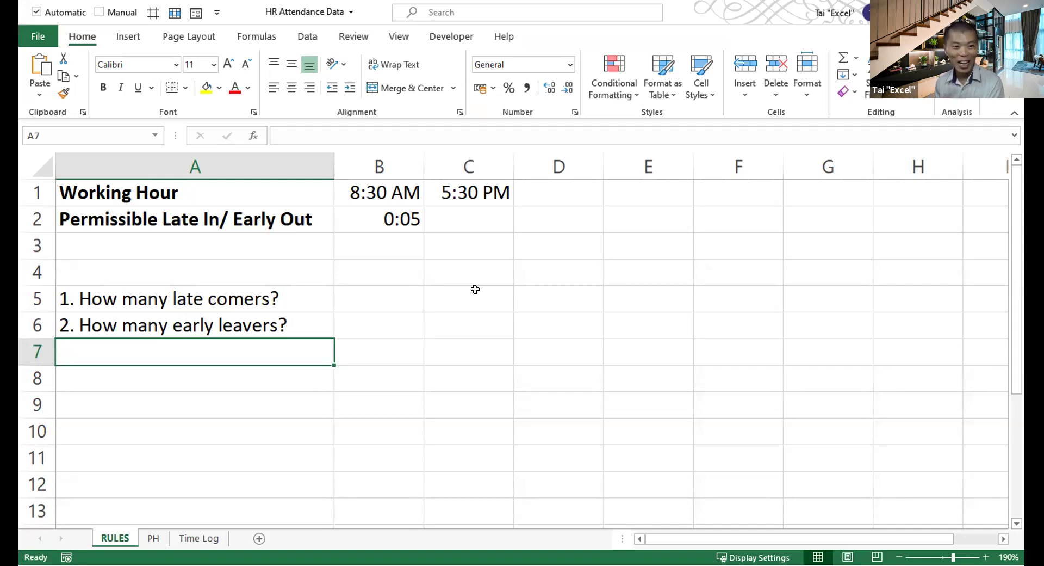
- Enter the third analysis question "3. Accumulated late hours?" in cell A7
type("3")
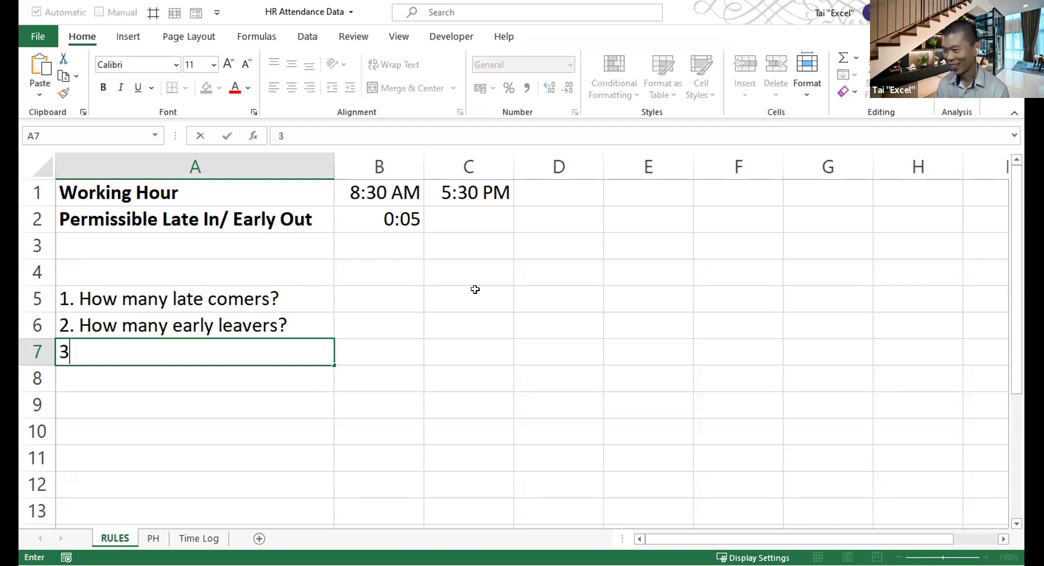
type(".")
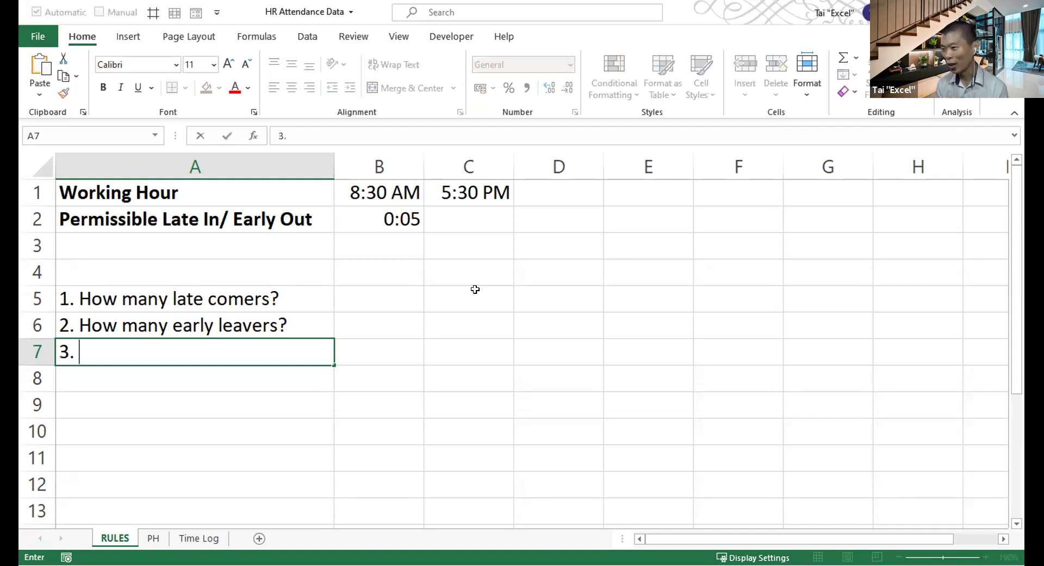
type(" Accu")
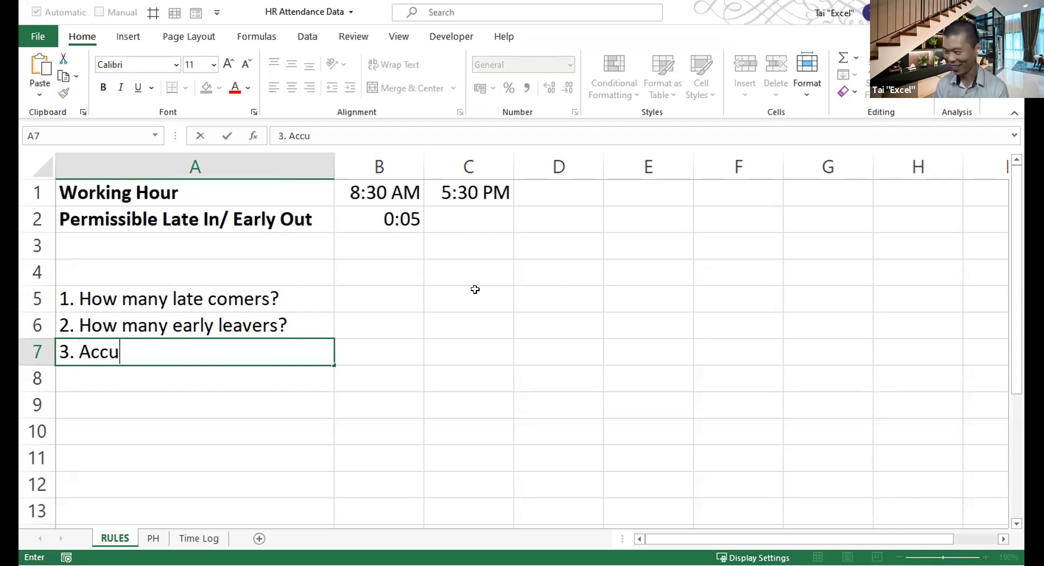
type("mulated")
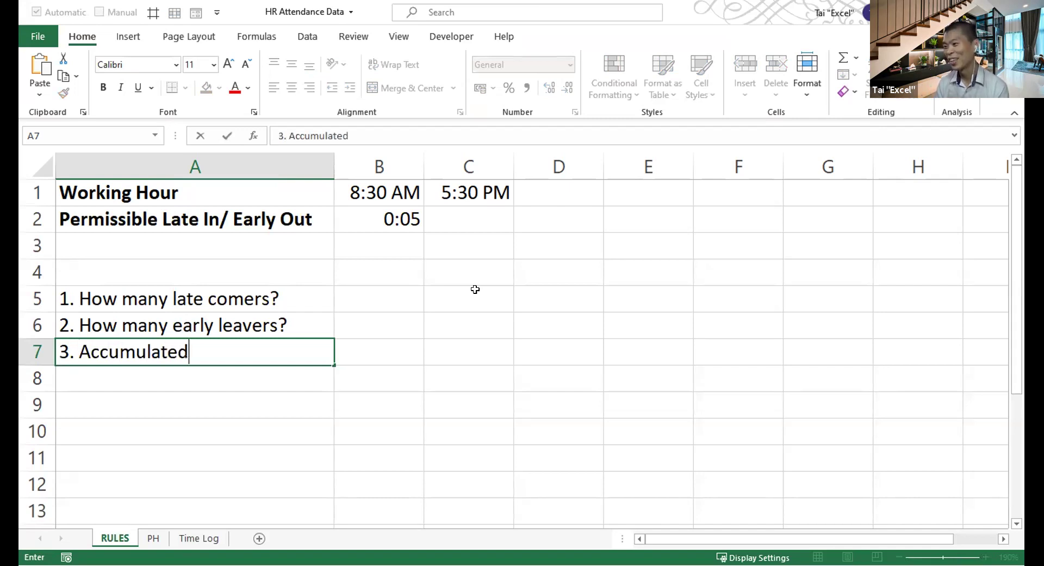
type(" late hours?")
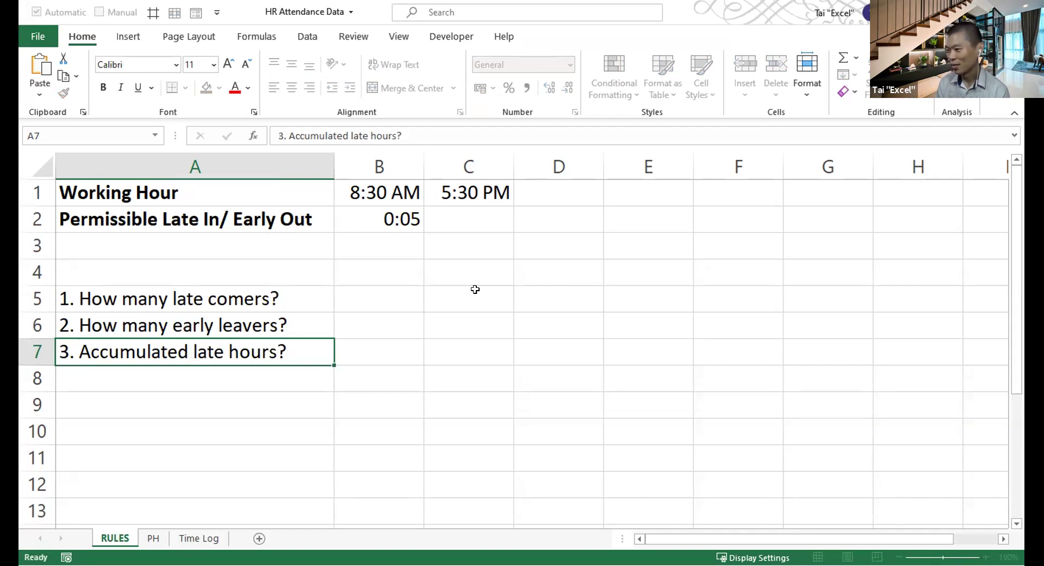
key("Return")
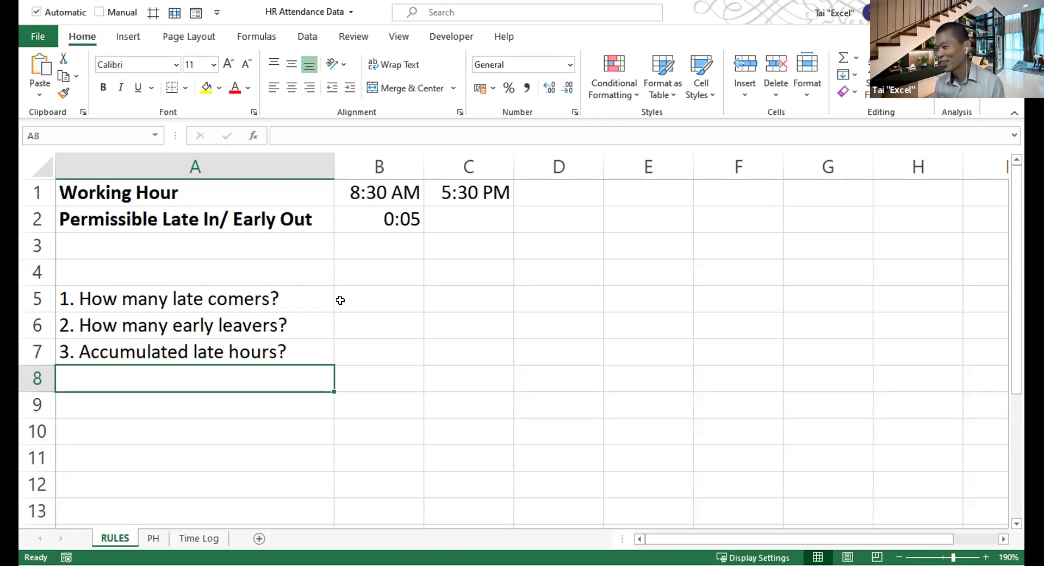
- Review the three analysis questions on late comers, early leavers and accumulated late hours in A5:A7
left_click(380, 298)
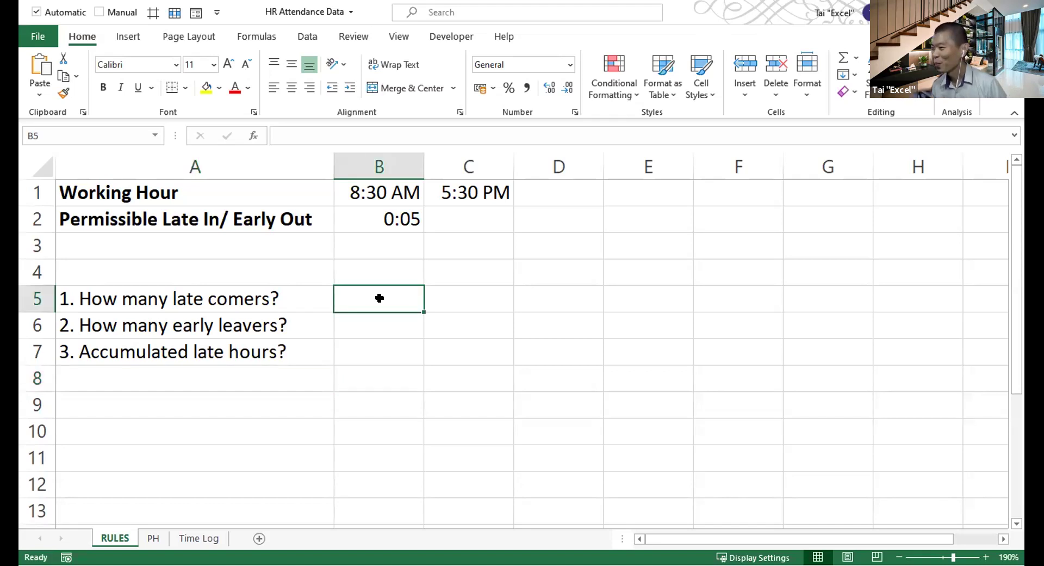
left_click(284, 323)
left_click(278, 350)
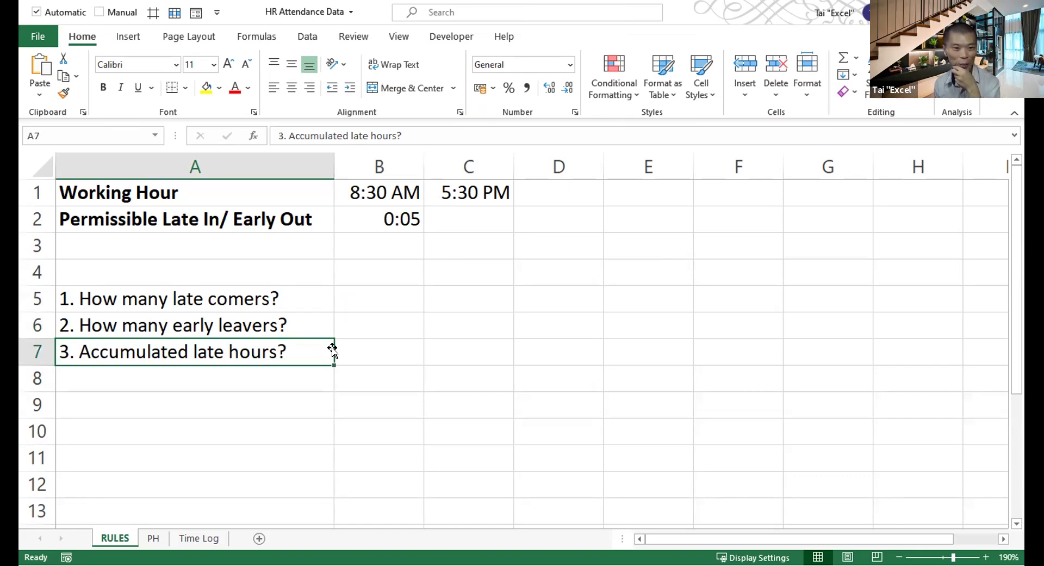
left_click(370, 290)
left_click_drag(266, 294, 283, 358)
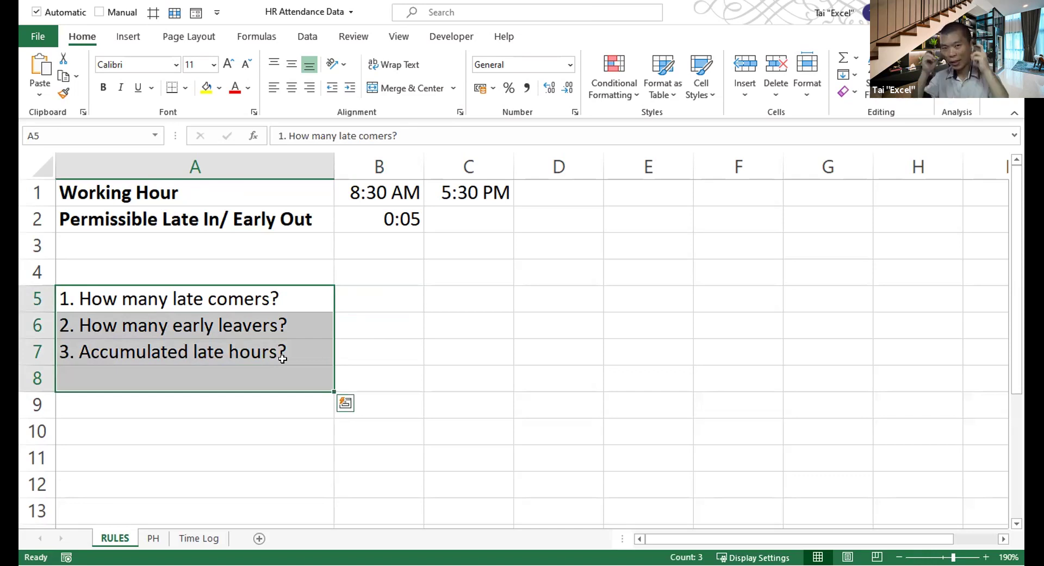
left_click_drag(271, 300, 271, 349)
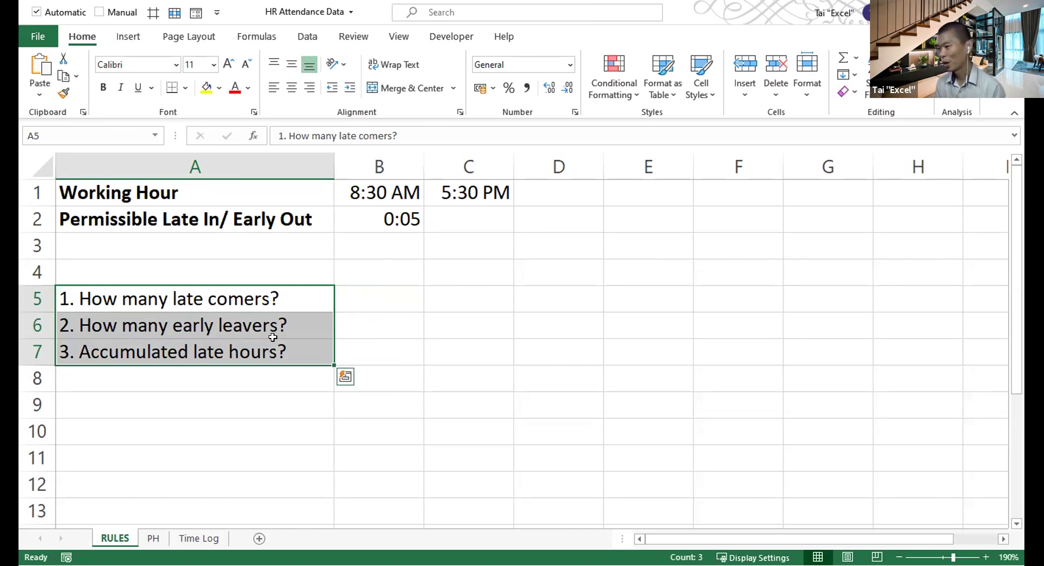
left_click(295, 301)
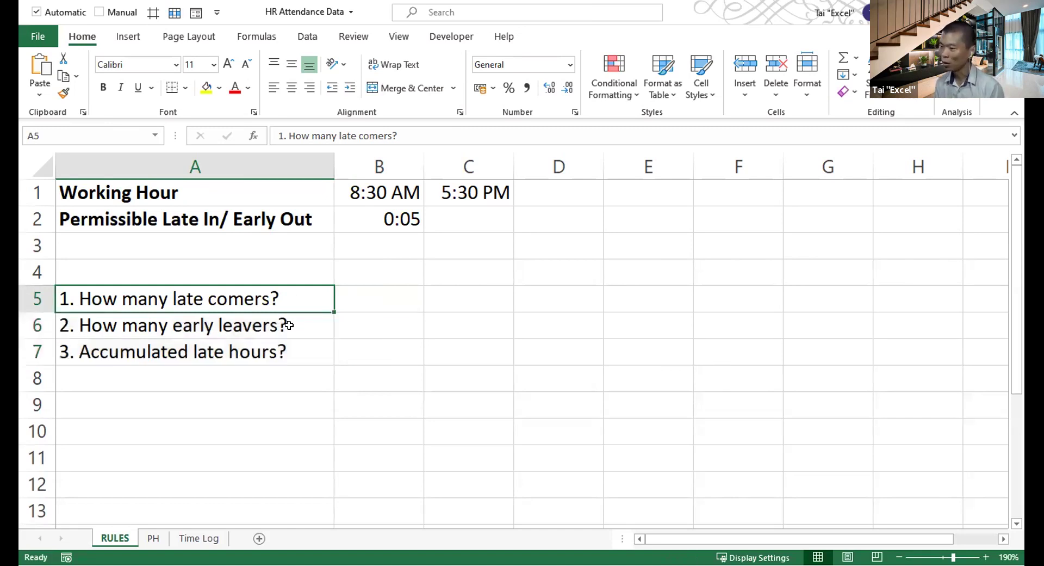
left_click(289, 325)
left_click(294, 351)
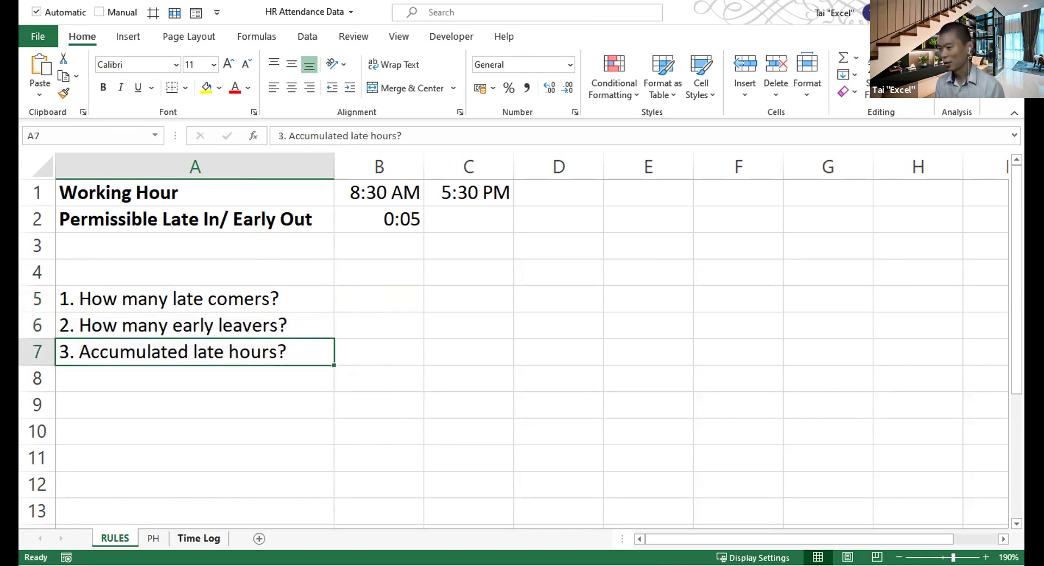
- Examine the Time In, Time Out and Date entries in the first rows of the Time Log sheet
left_click(193, 538)
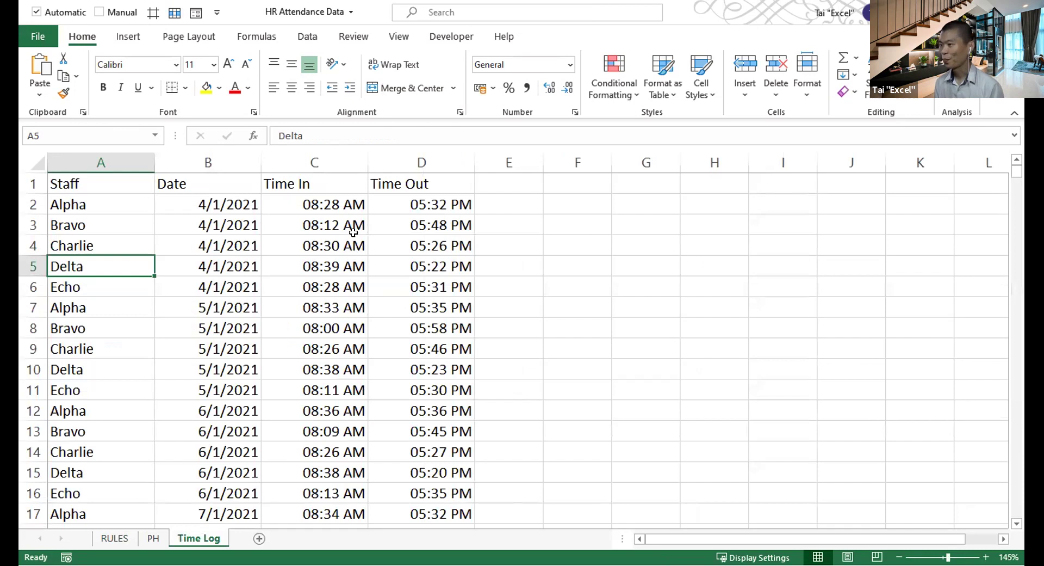
left_click_drag(312, 201, 308, 366)
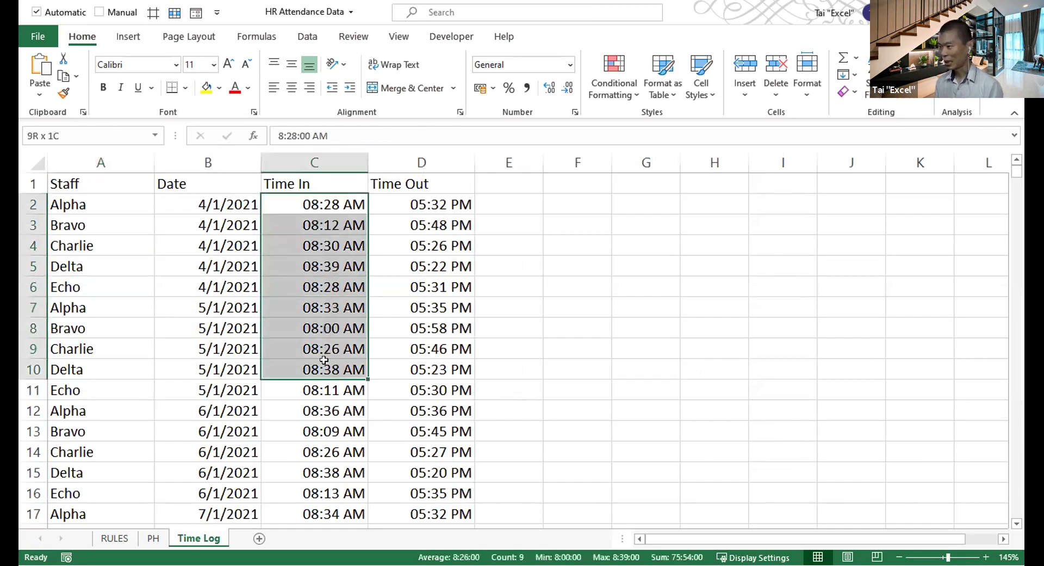
left_click_drag(424, 207, 427, 327)
left_click_drag(212, 206, 213, 274)
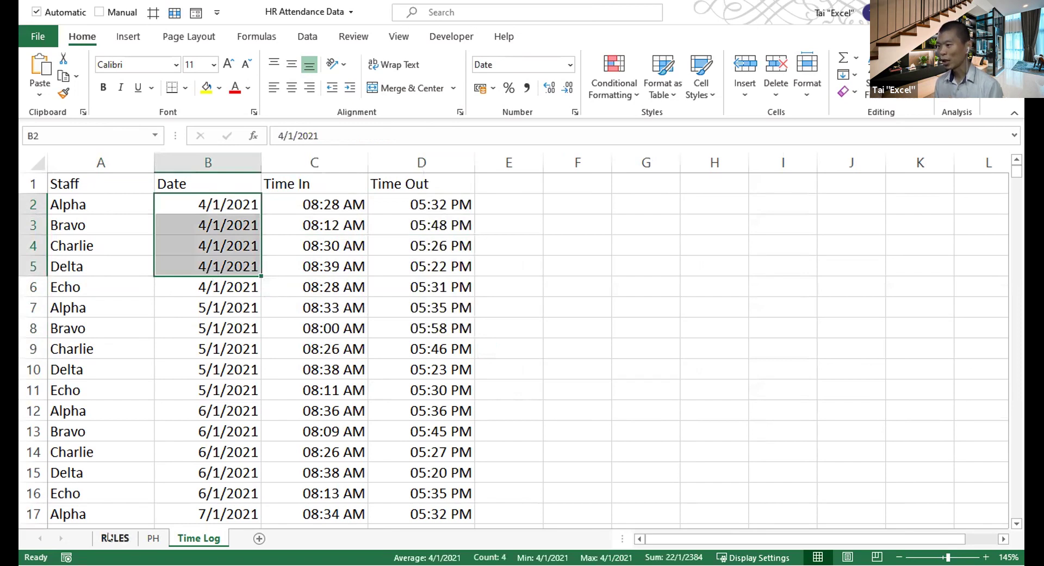
- Review the working hours and permissible late in/early out allowance on the RULES sheet, switching briefly to the Time Log sheet and back
left_click(114, 538)
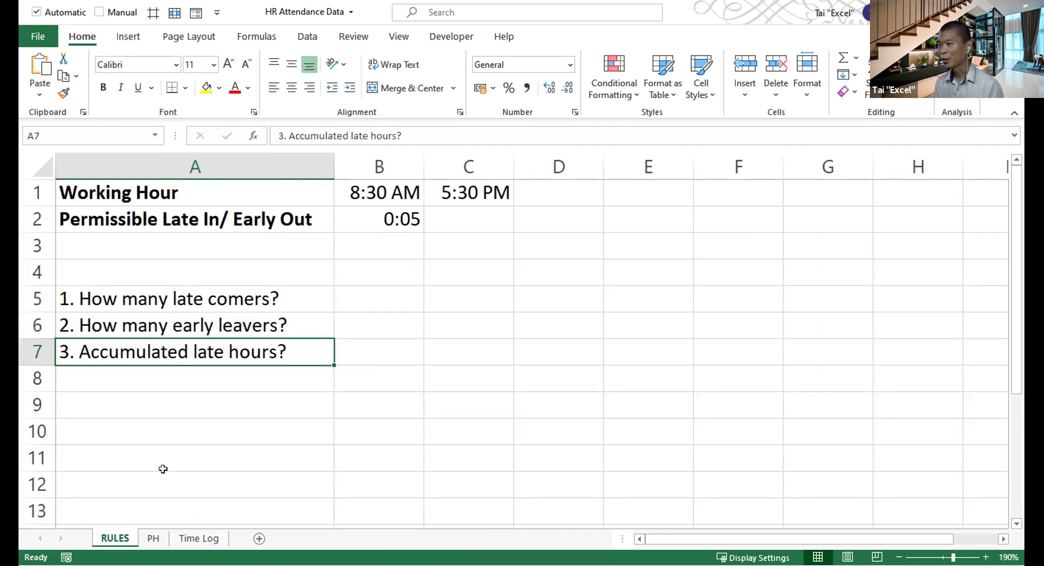
left_click(370, 193)
left_click(498, 197)
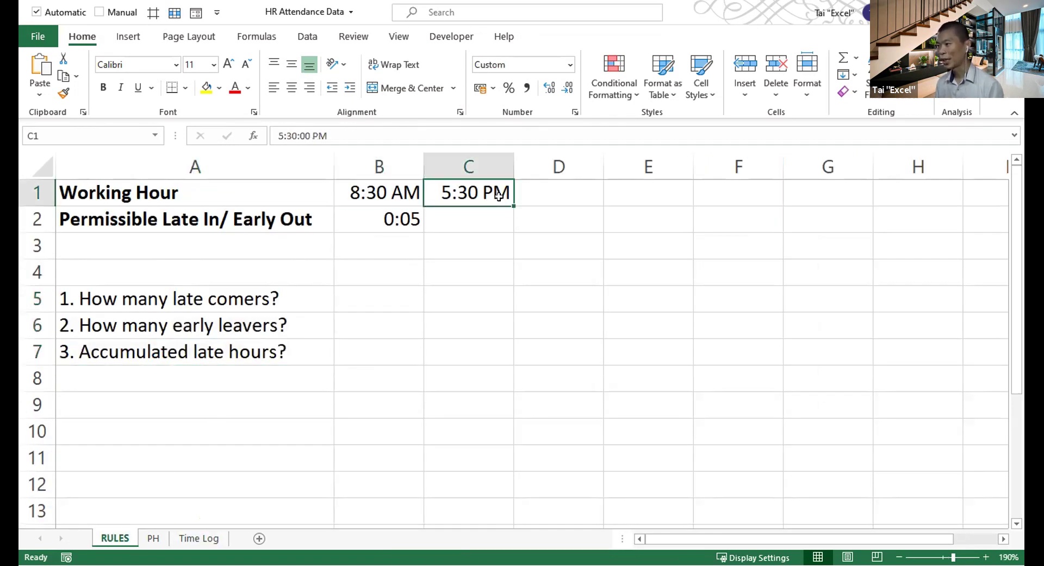
left_click(395, 221)
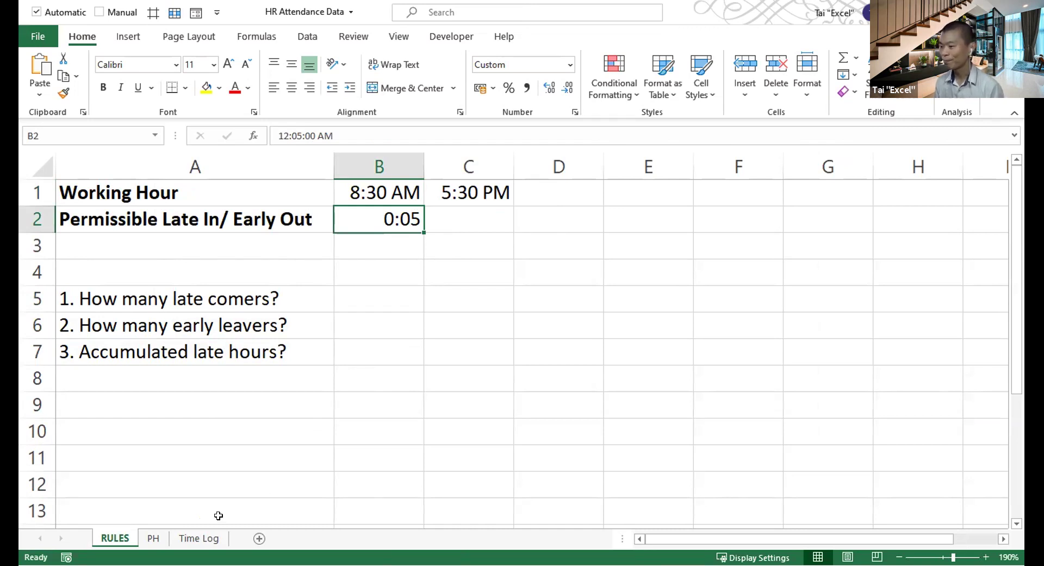
left_click(197, 538)
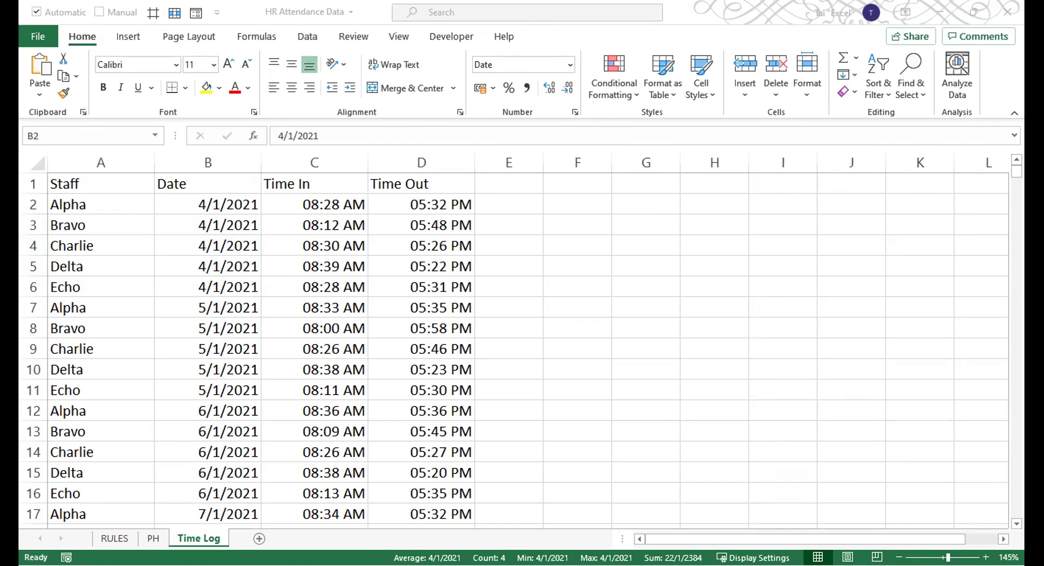
left_click(107, 538)
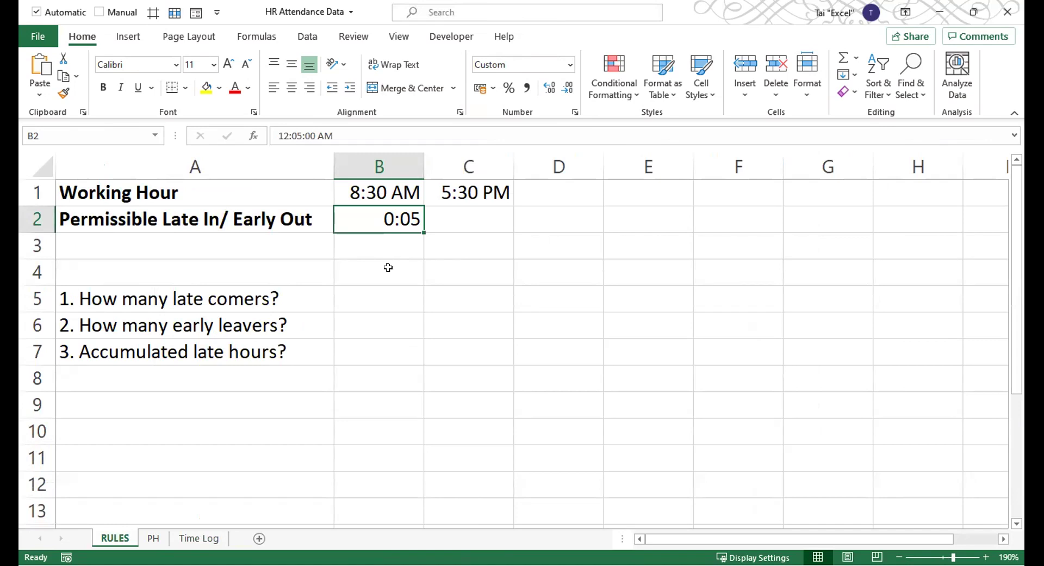
- Check the start time, end time and late allowance in B1:C2 of the RULES sheet
left_click_drag(387, 197, 383, 216)
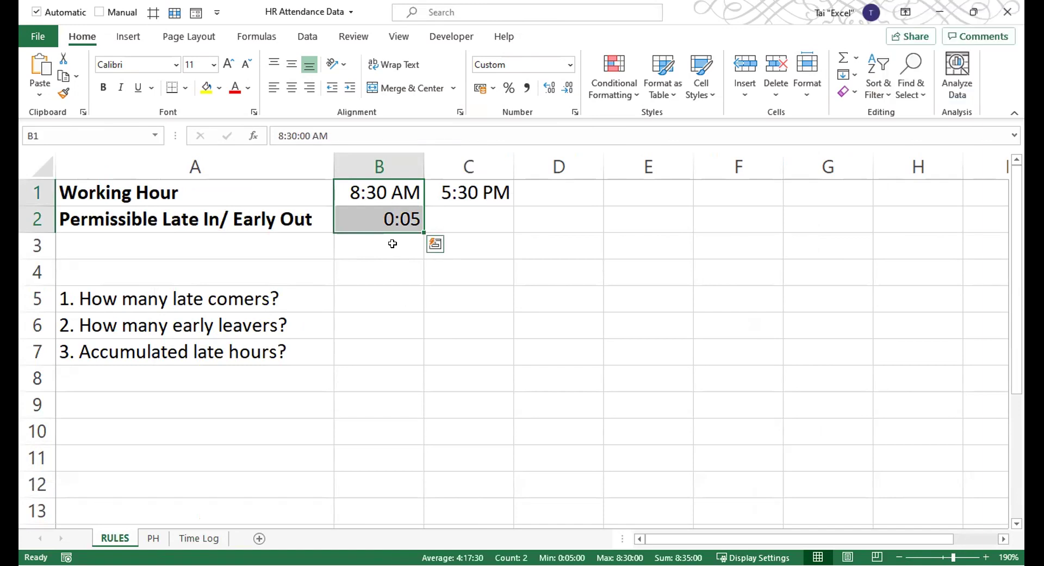
left_click(390, 219)
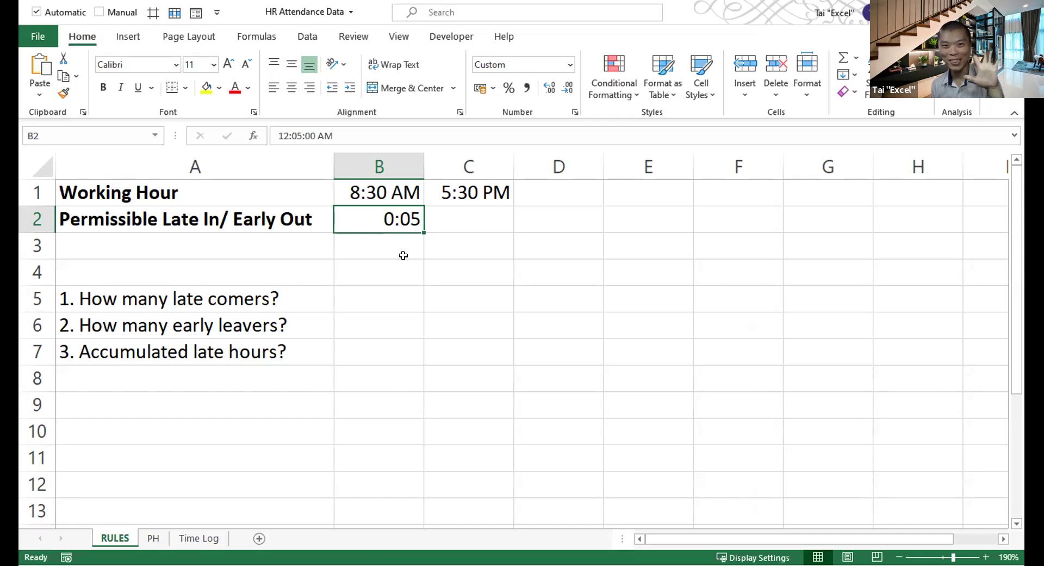
left_click(378, 188)
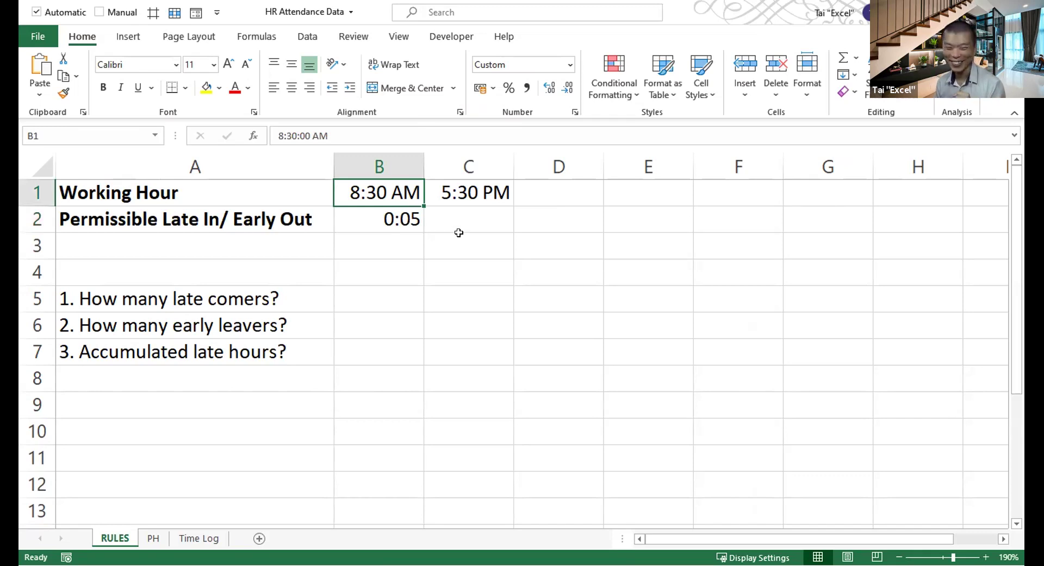
left_click(439, 264)
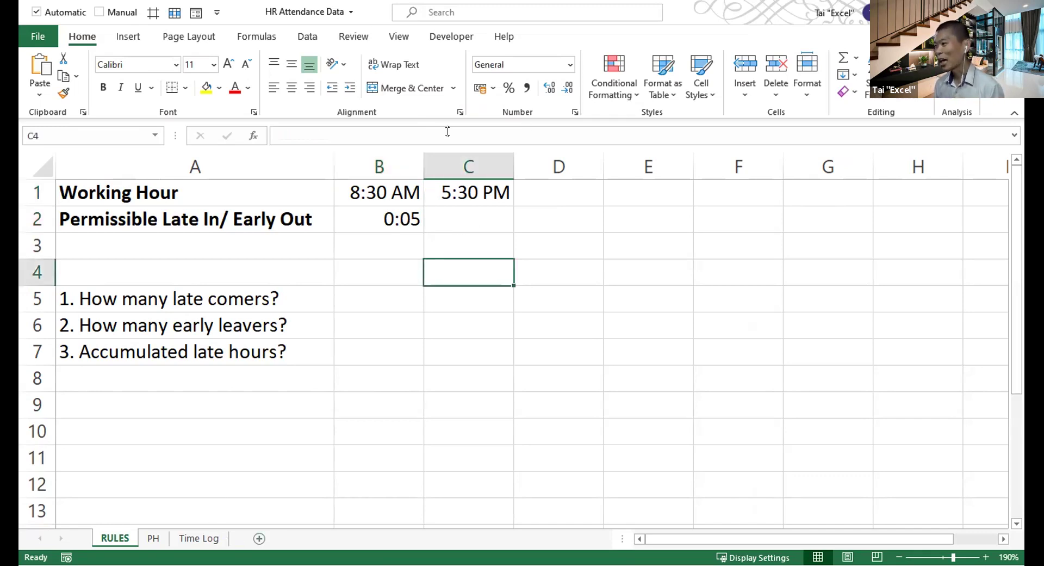
left_click_drag(366, 189, 438, 221)
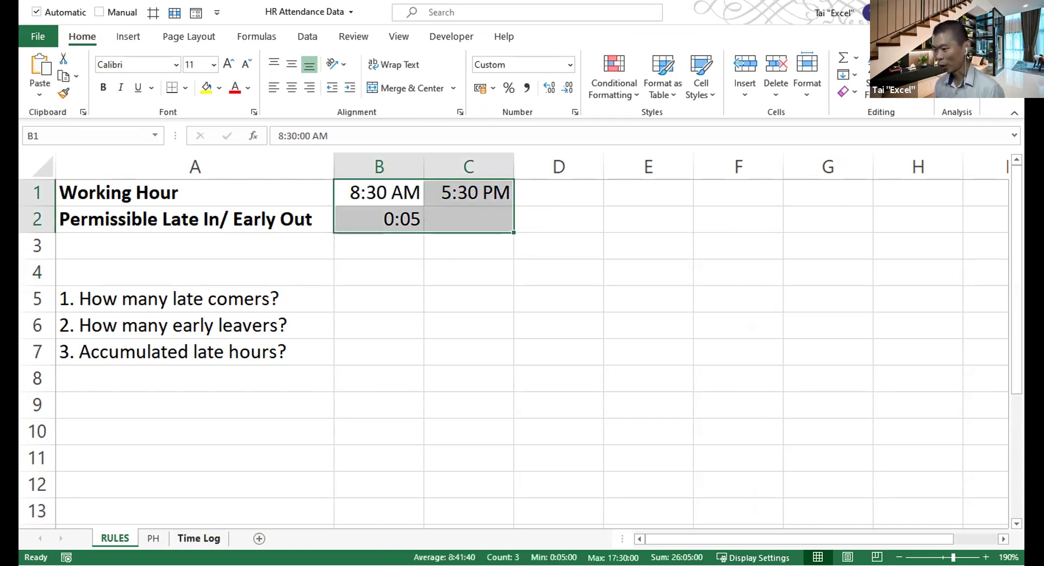
- Examine the attendance records on the Time Log sheet and the empty column E beside them
left_click(197, 538)
left_click(257, 321)
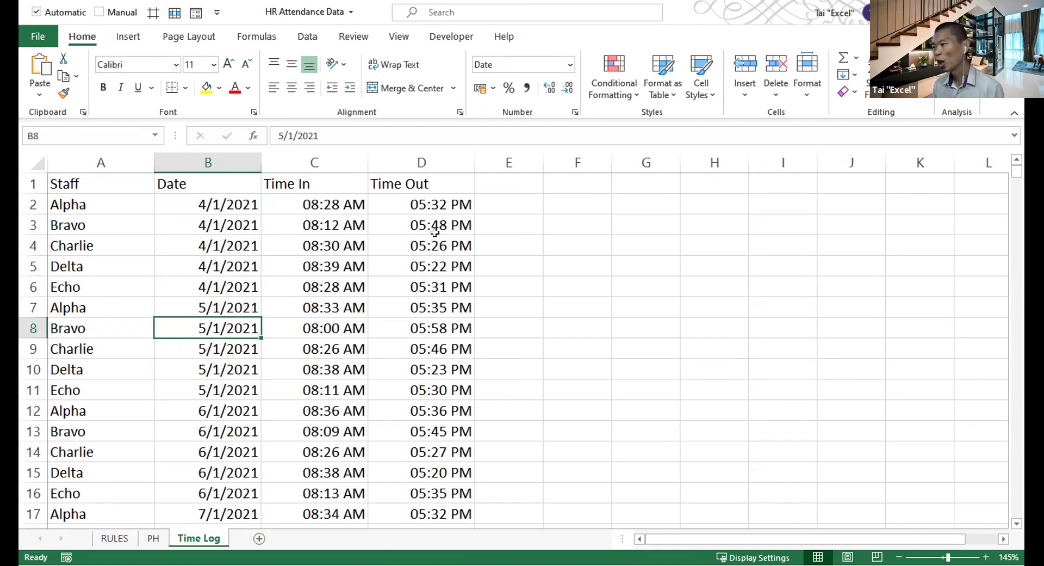
left_click_drag(493, 183, 521, 322)
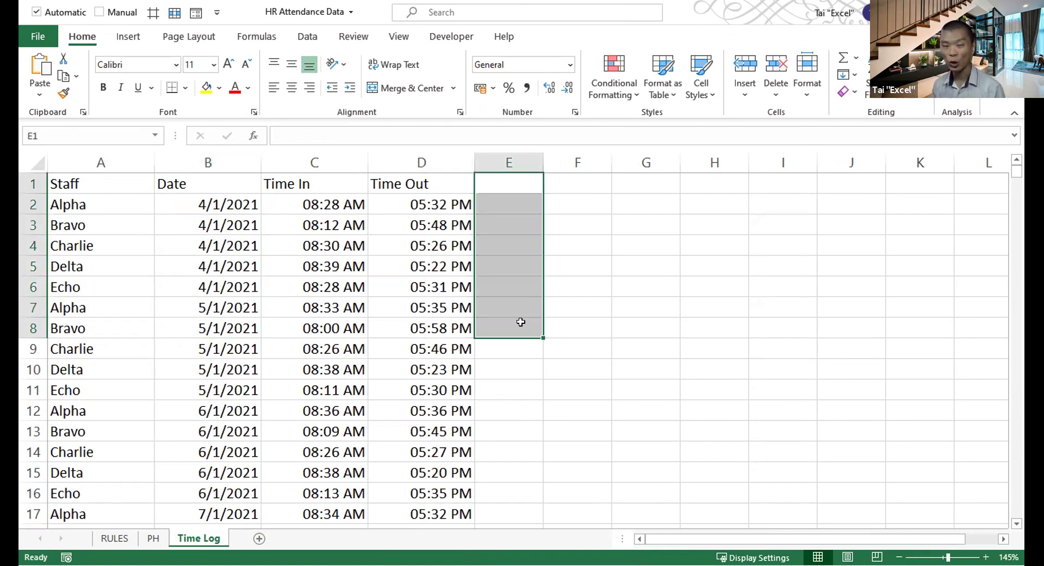
left_click(346, 267)
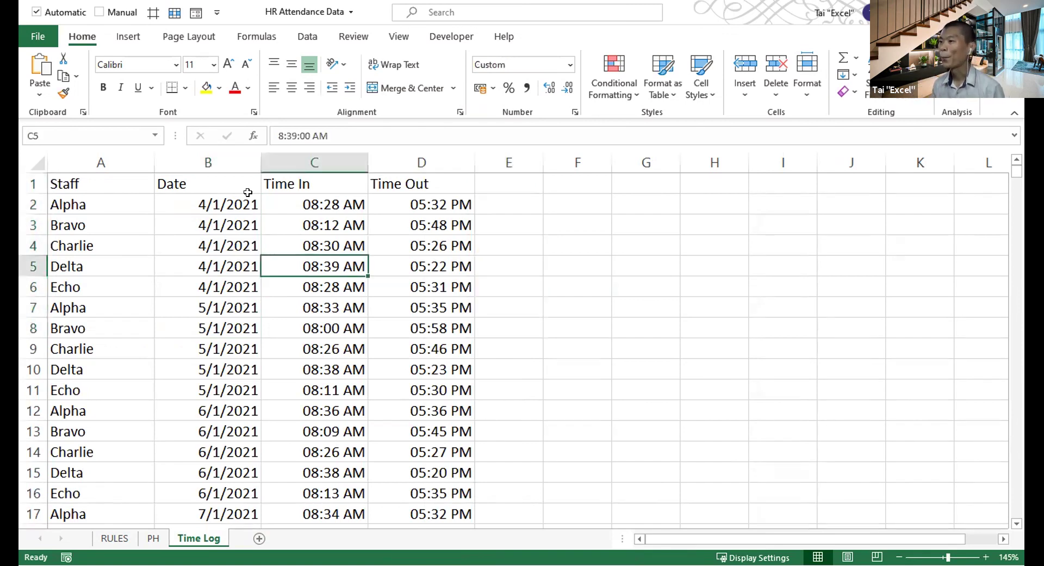
- Convert the Time Log data in A1:D633 into a table with headers
left_click(129, 37)
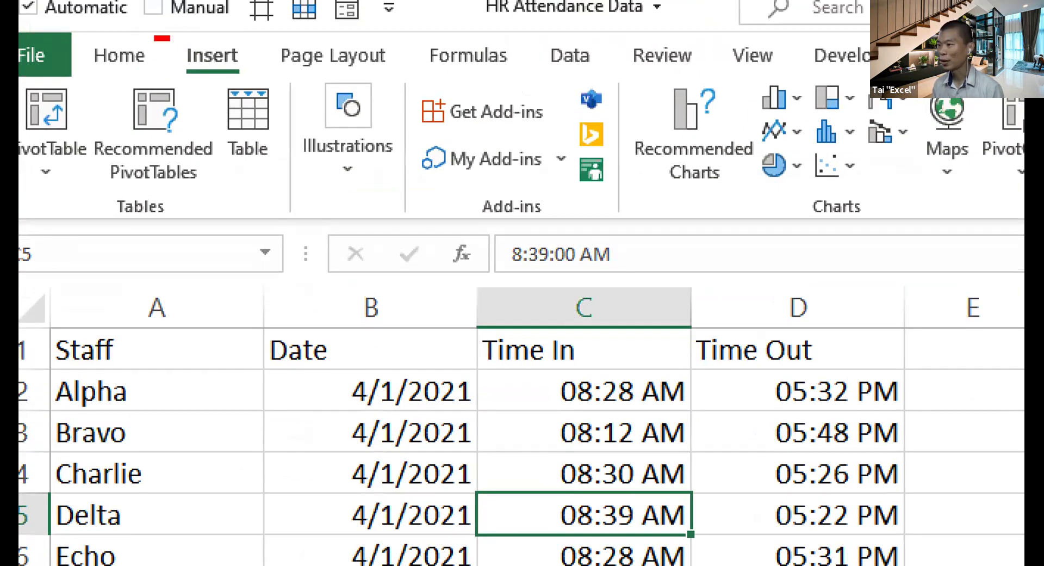
left_click_drag(155, 36, 271, 73)
left_click_drag(209, 78, 294, 178)
left_click_drag(185, 68, 223, 118)
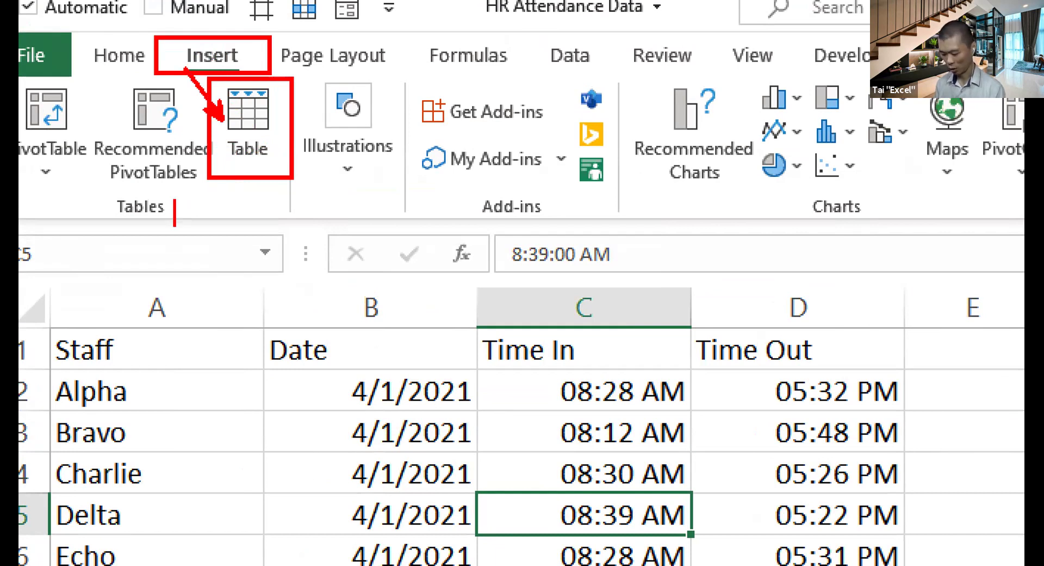
type("CTRL  T")
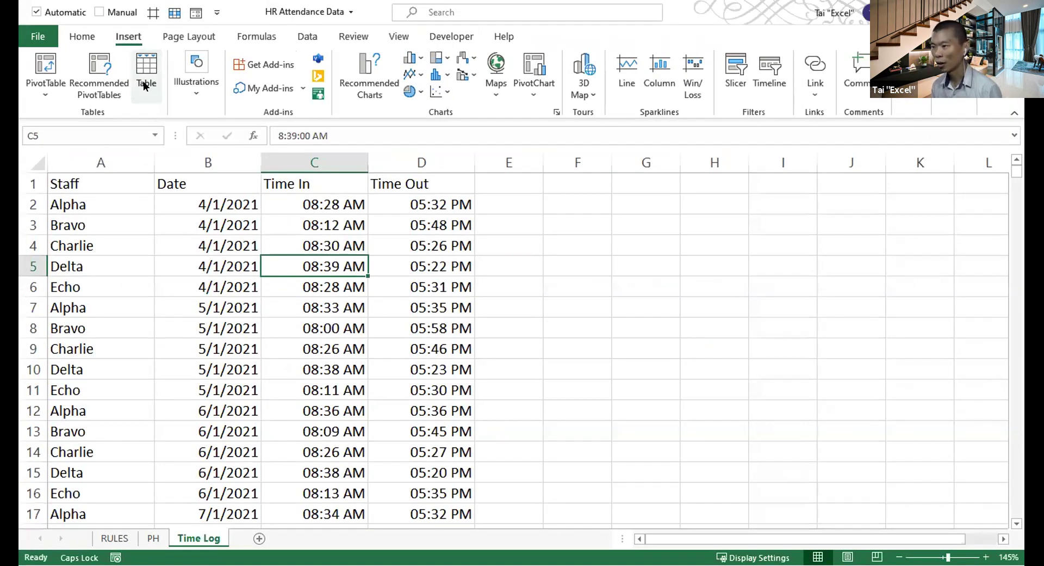
left_click(145, 86)
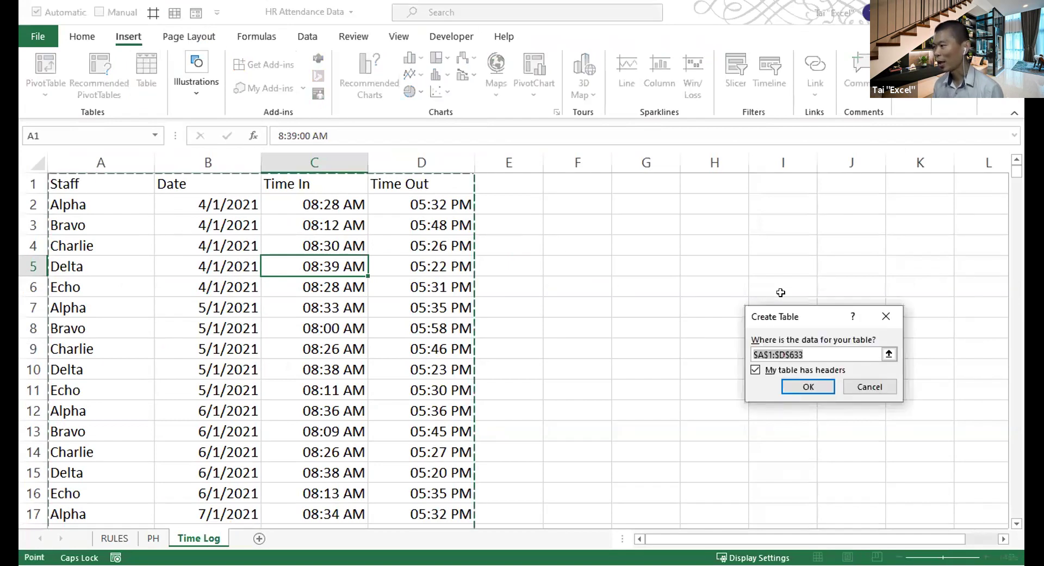
left_click_drag(782, 316, 249, 209)
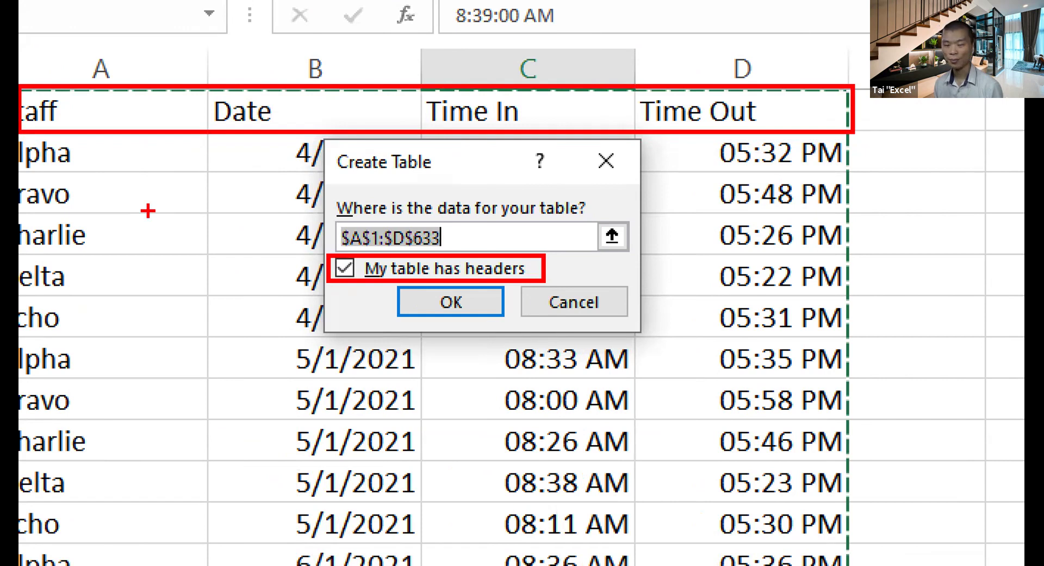
left_click_drag(414, 300, 316, 333)
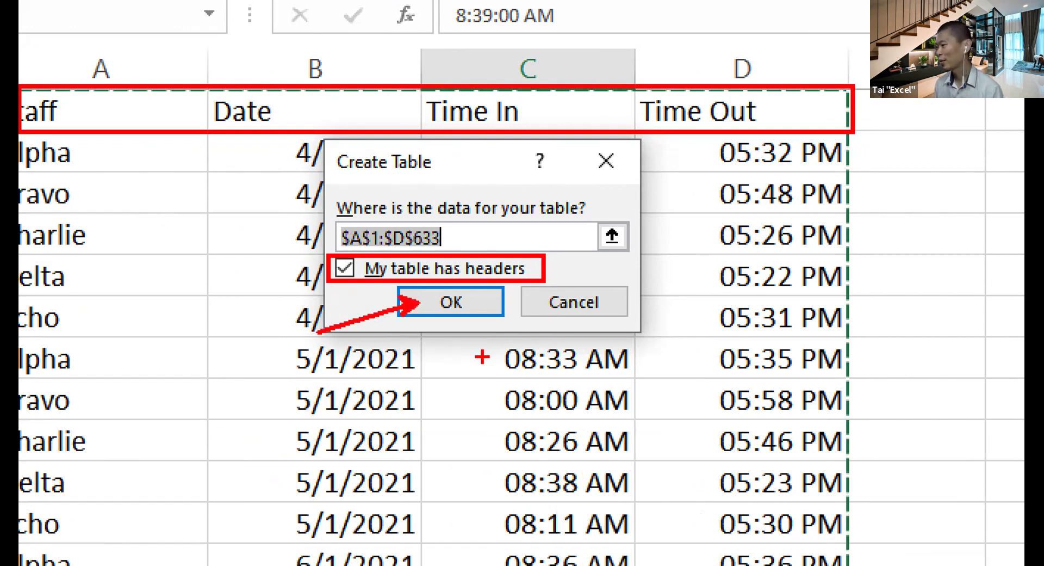
key("Escape")
left_click(278, 280)
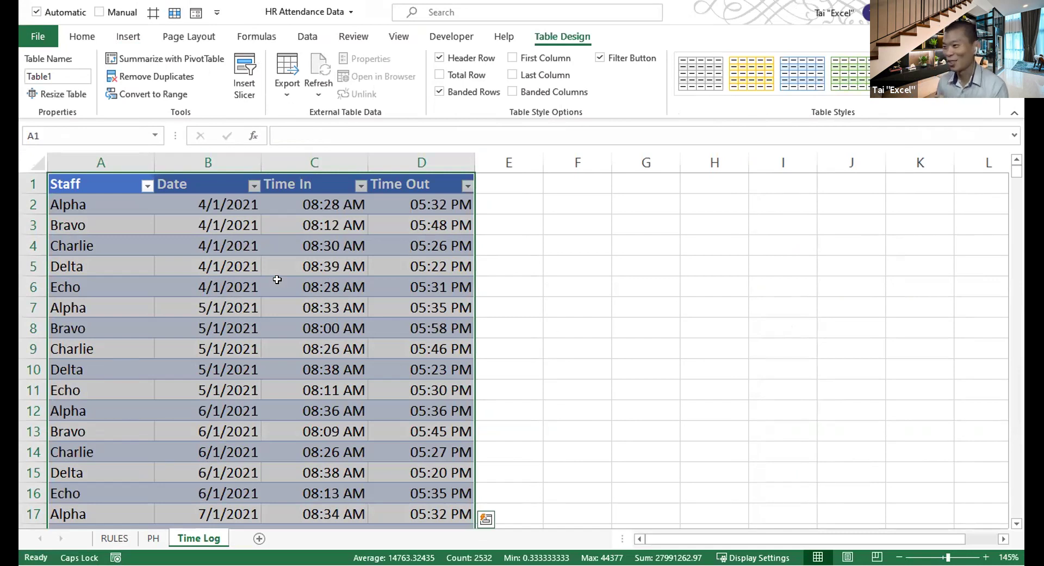
left_click(274, 278)
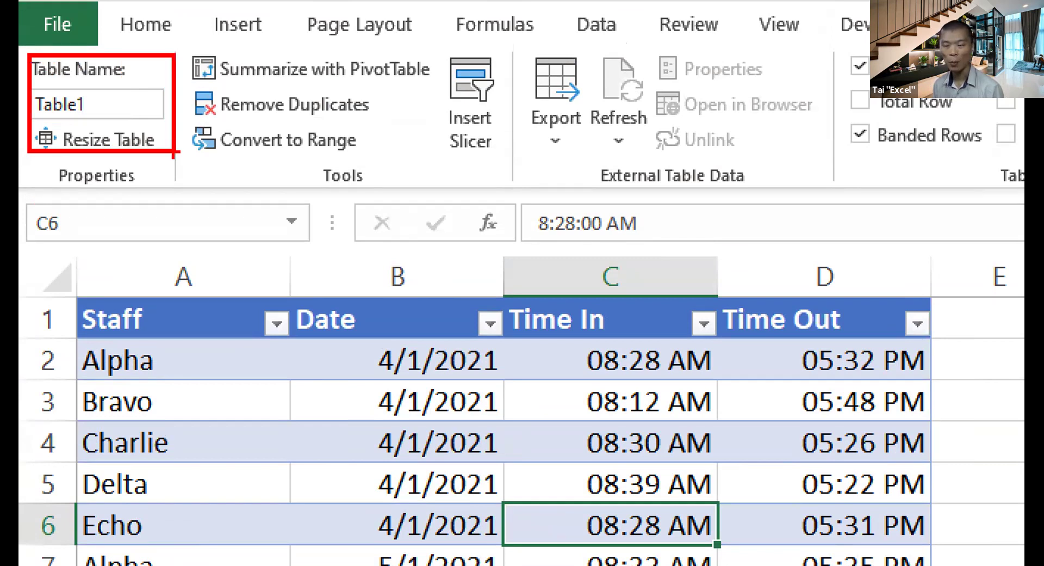
- Rename the new Time Log table as TableTimeLog
left_click_drag(130, 108, 174, 164)
key("t")
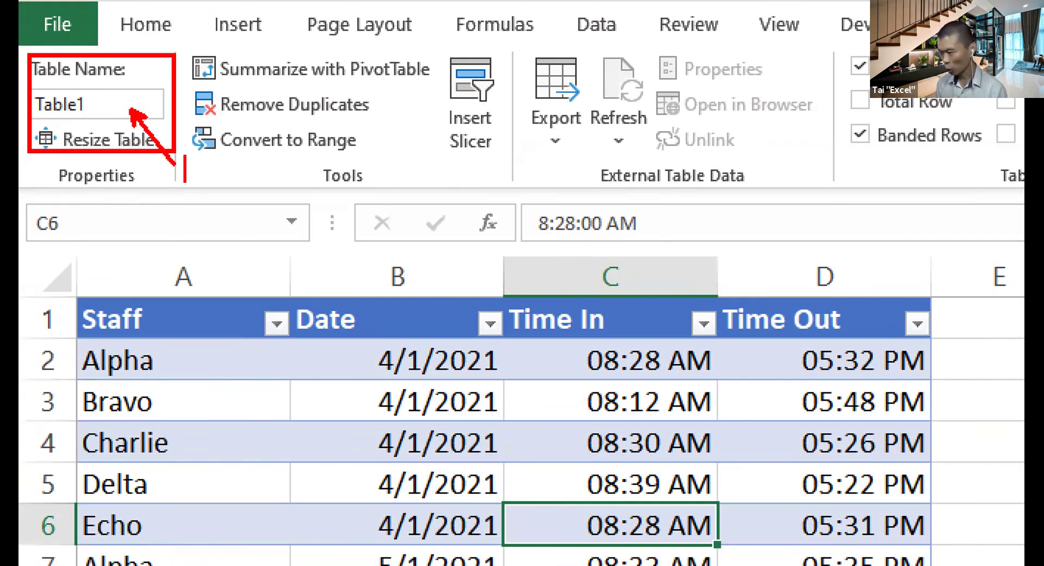
type("TableT")
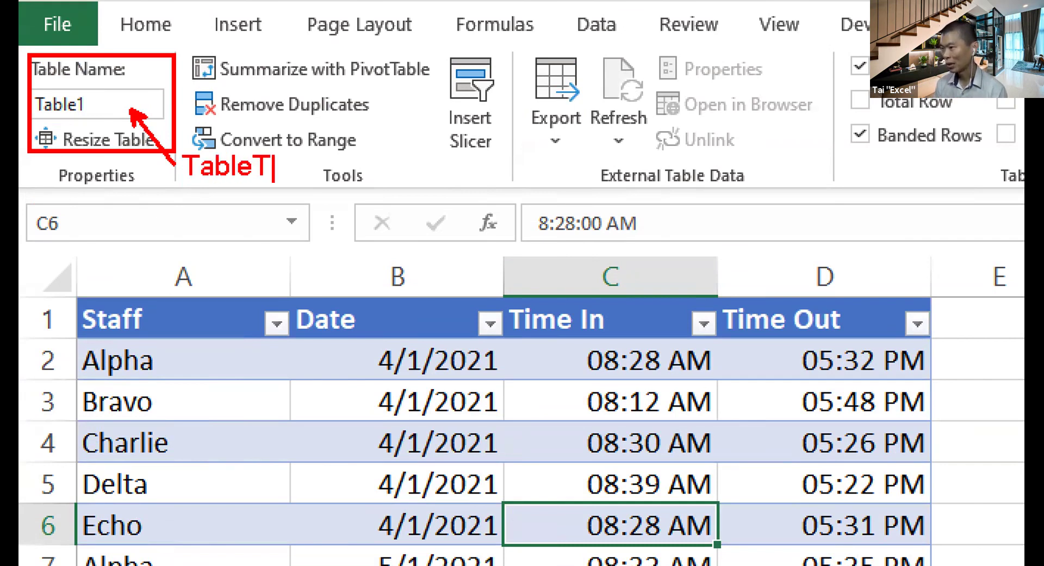
type("imeLog")
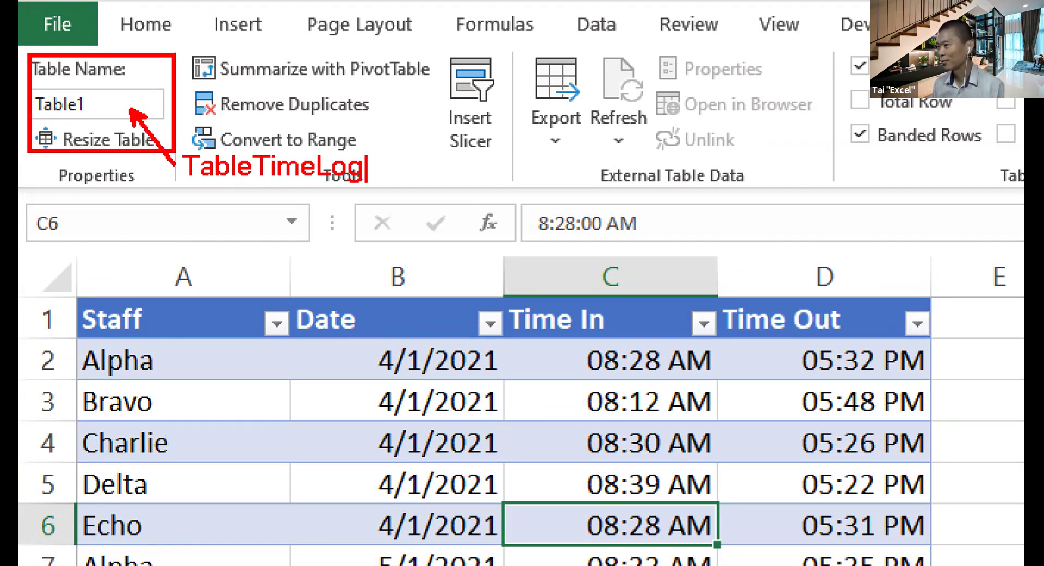
key("Escape")
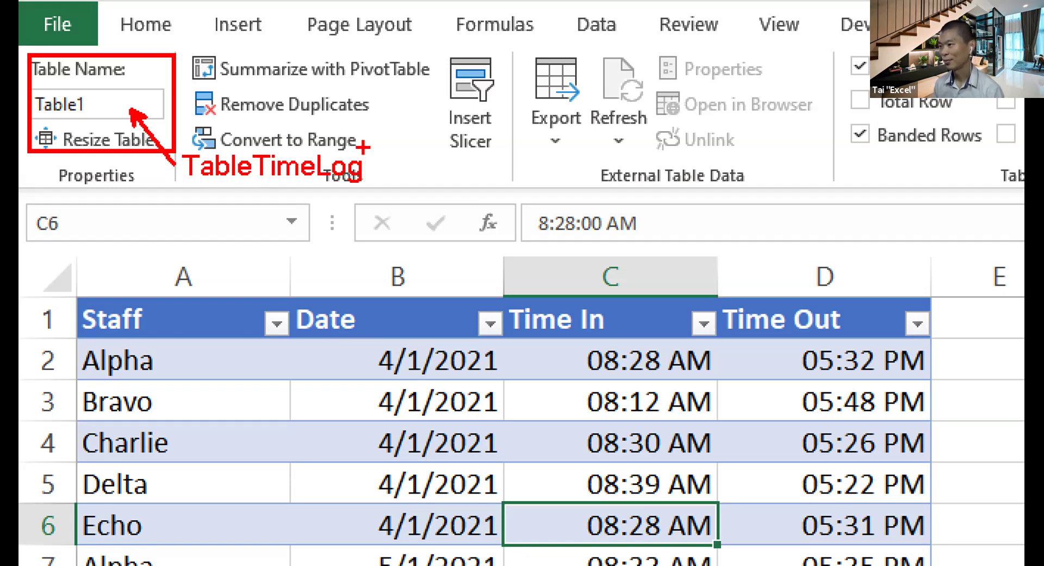
key("Escape")
left_click(78, 71)
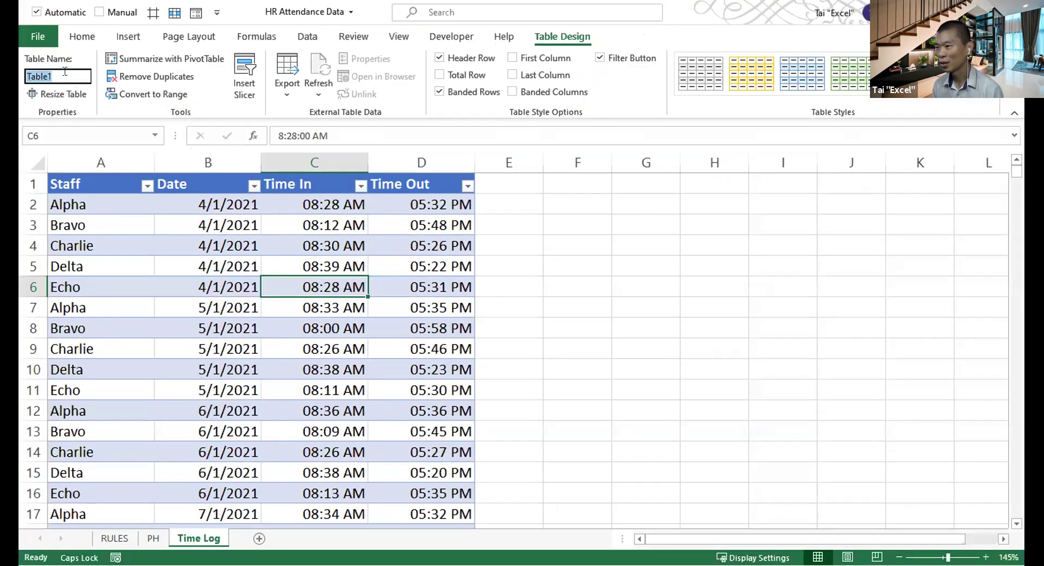
type("TableTime")
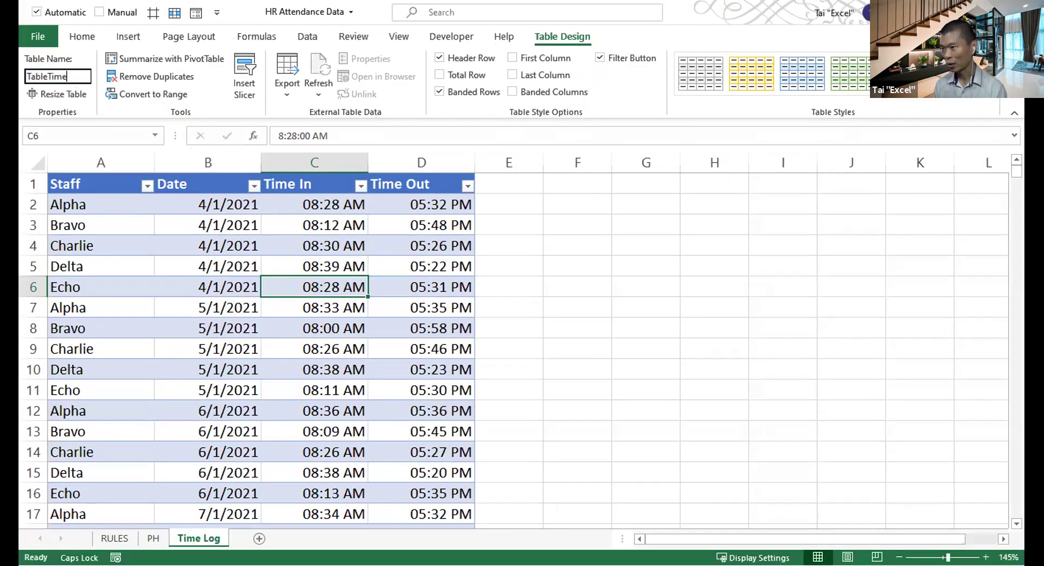
type("Log")
key("Return")
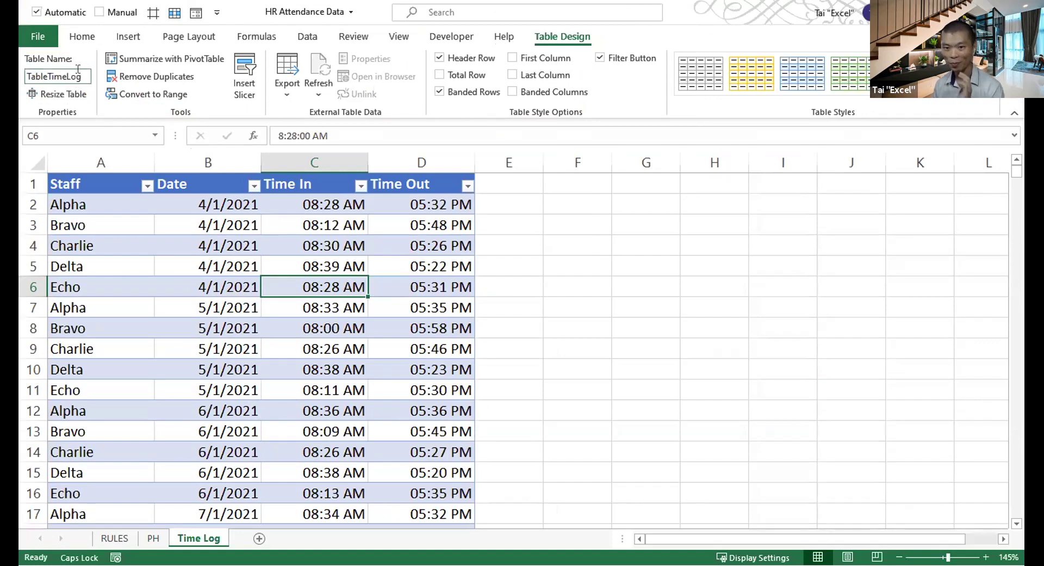
key("ctrl+1")
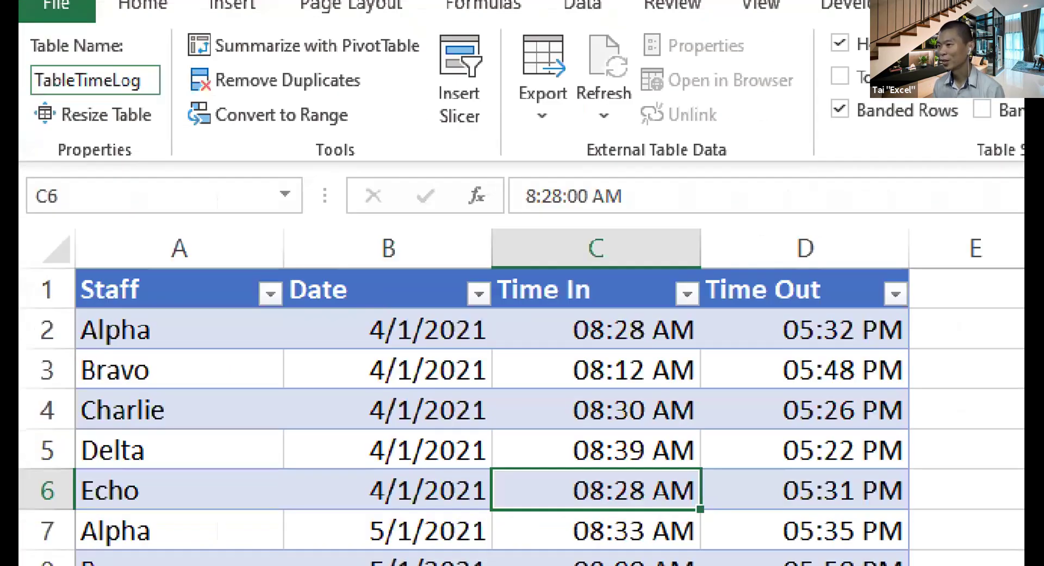
mouse_move(20, 53)
left_mouse_down()
mouse_move(99, 94)
mouse_move(168, 102)
left_mouse_up()
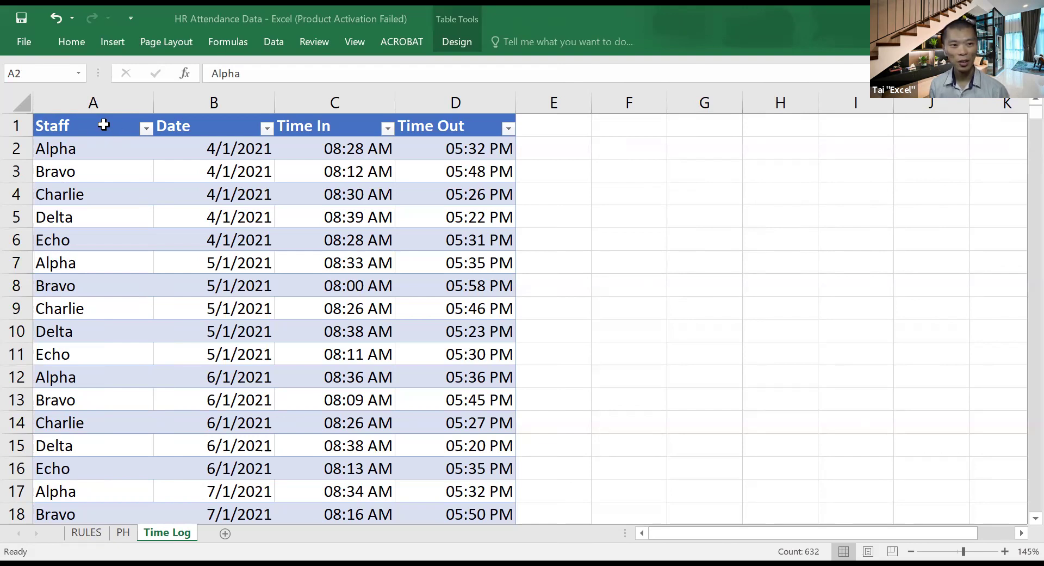
- In the other open copy of HR Attendance Data, name the Time Log sheet's table TableTimeLog
key("ctrl+space")
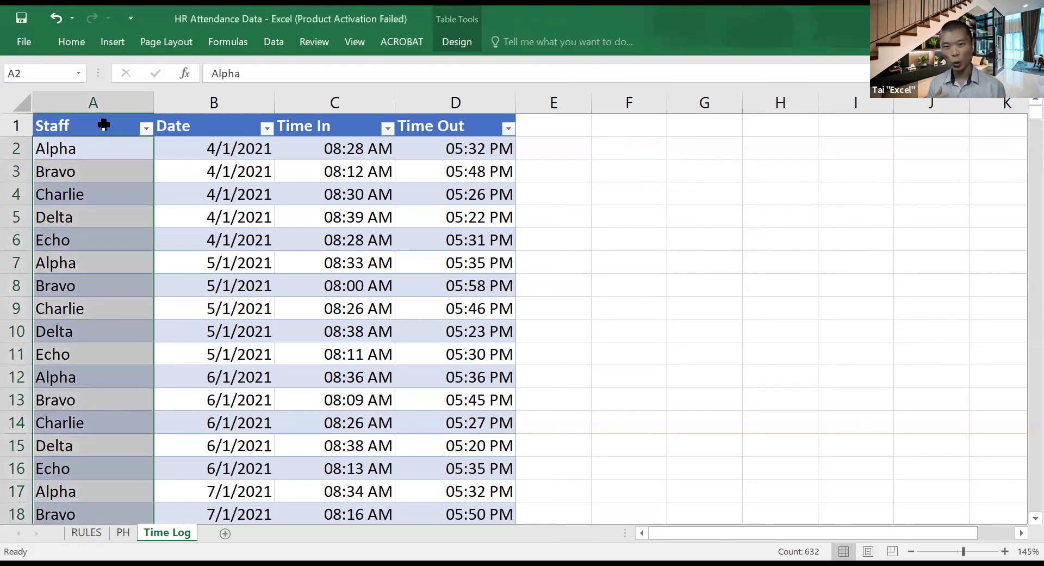
key("ctrl+F1")
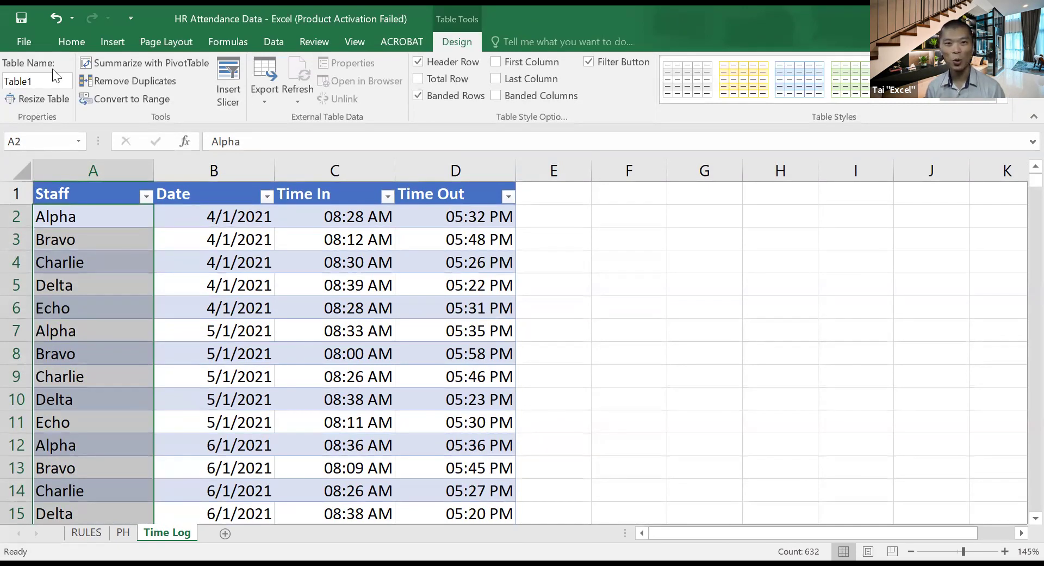
left_click(32, 79)
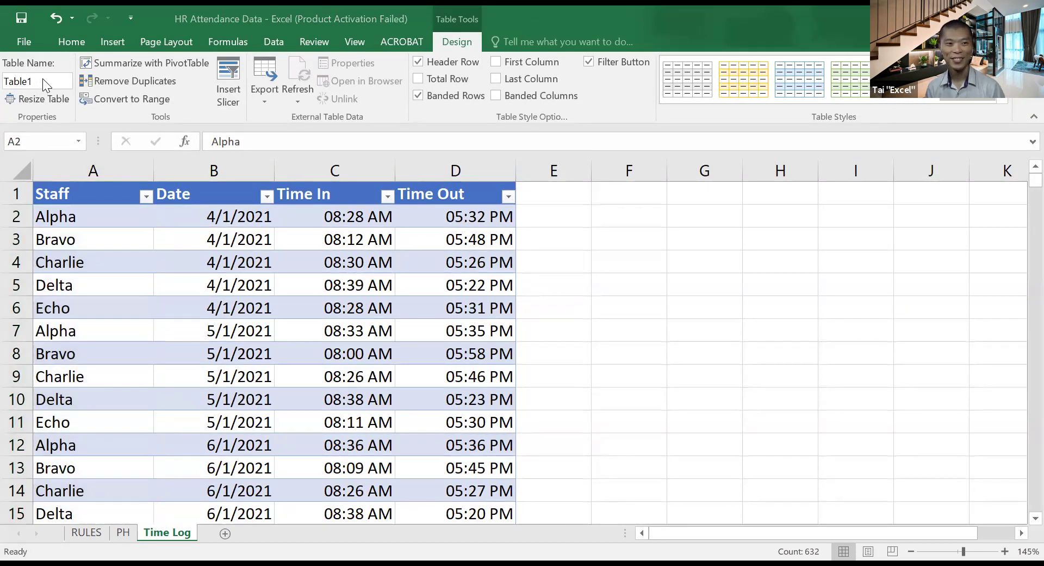
left_click(43, 78)
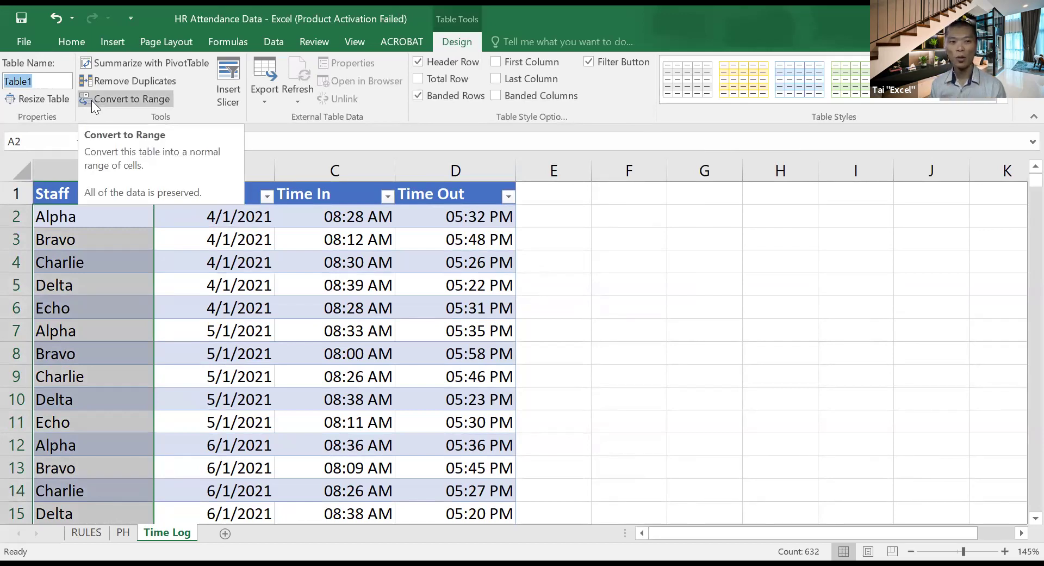
type("Ta")
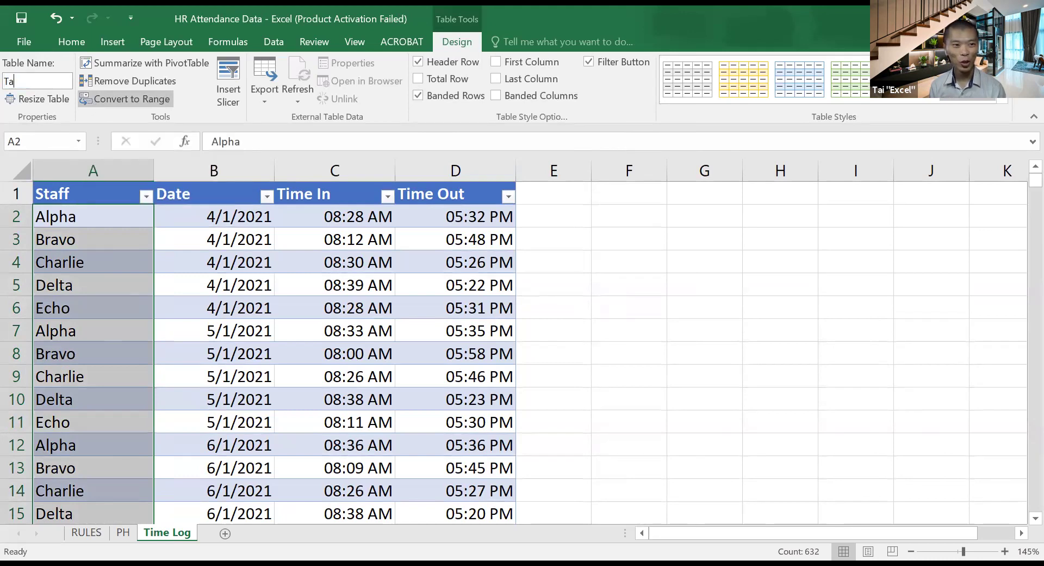
type("bleTime")
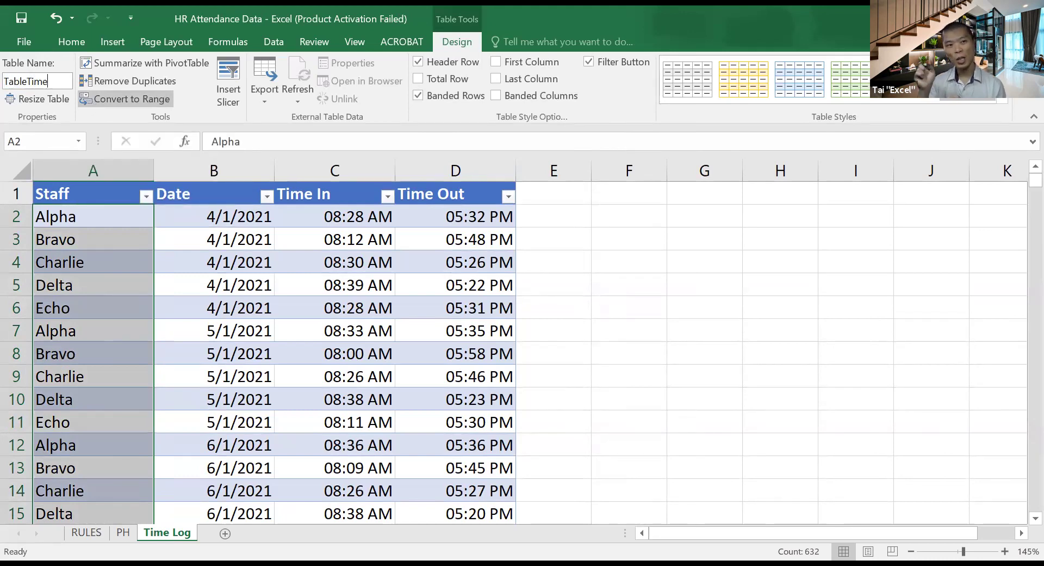
type("L")
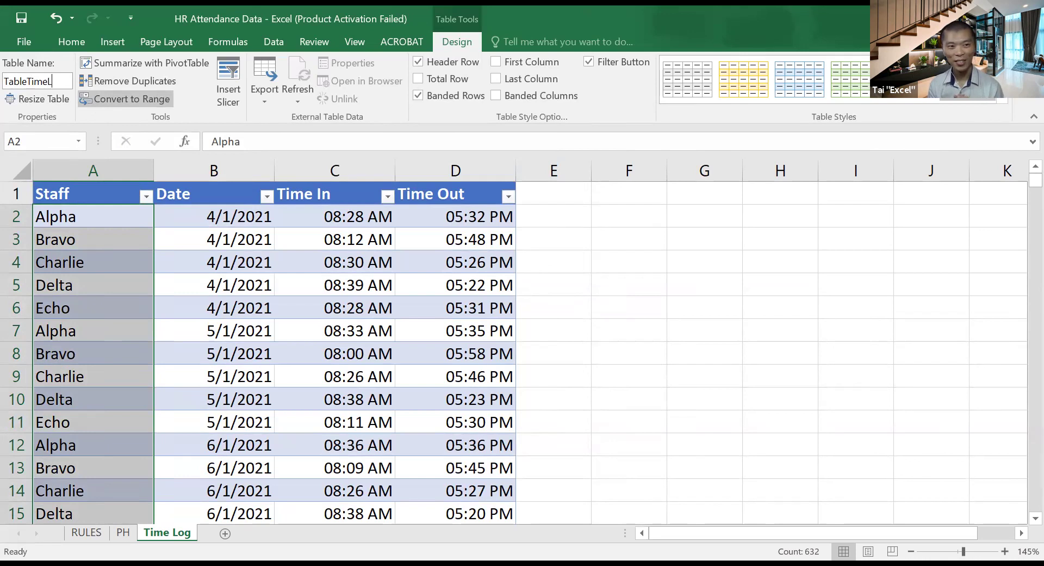
type("og")
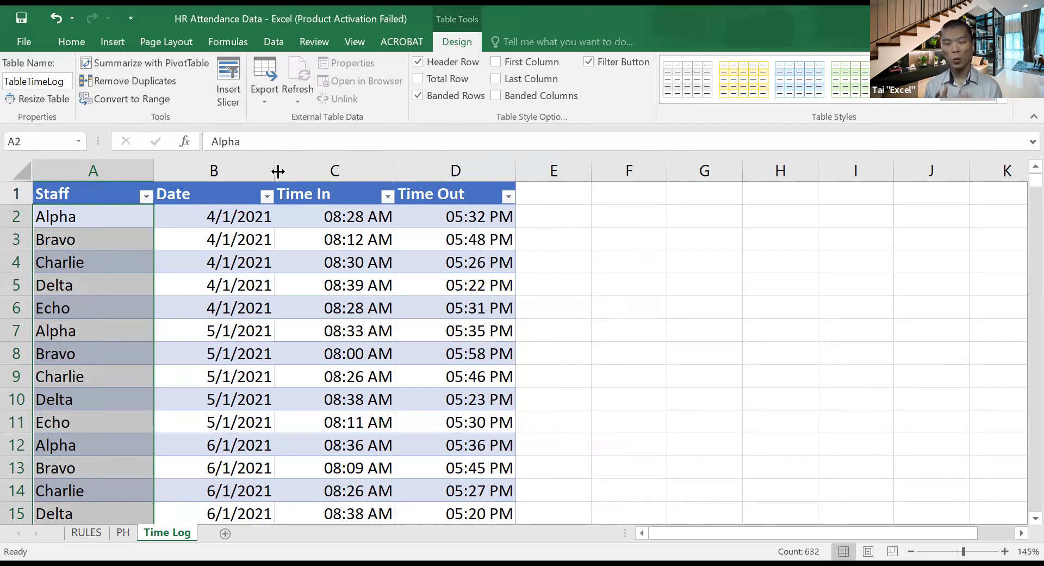
left_click(302, 141)
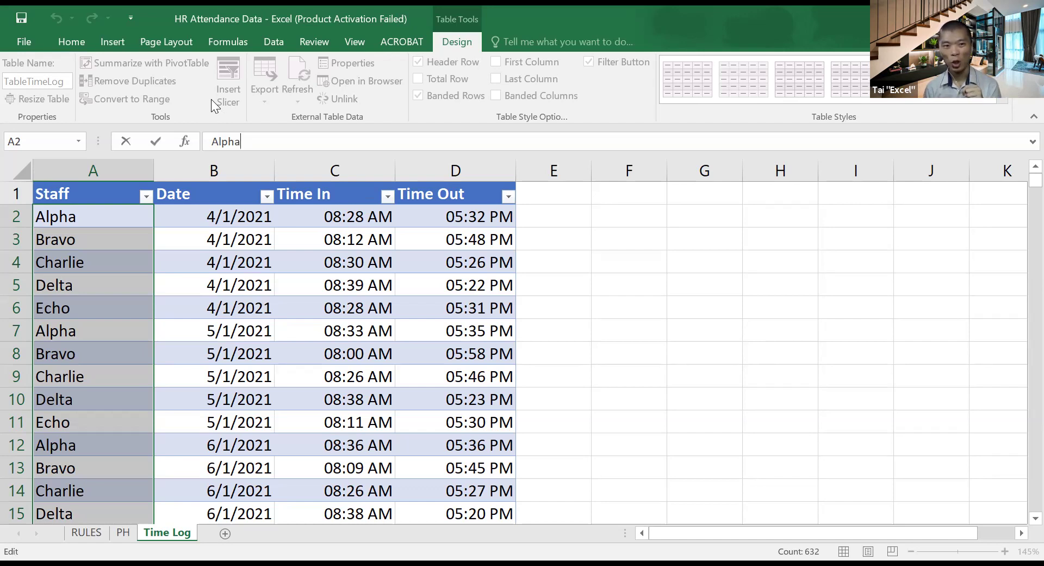
key("Escape")
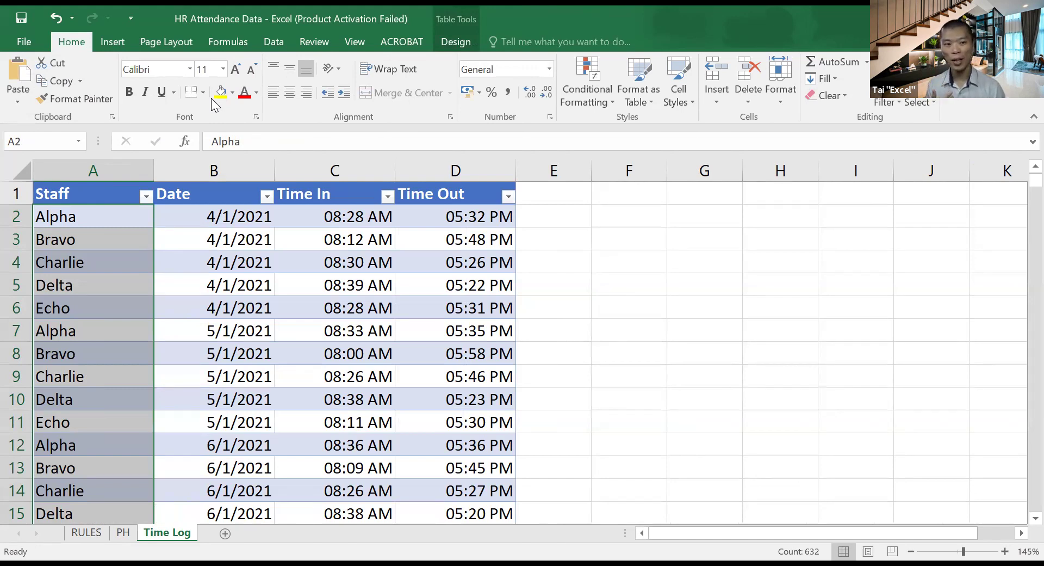
- Go to the RULES sheet and jump from there to the named table TableTimeLog
key("ctrl+Page_Up")
key("ctrl+Page_Up")
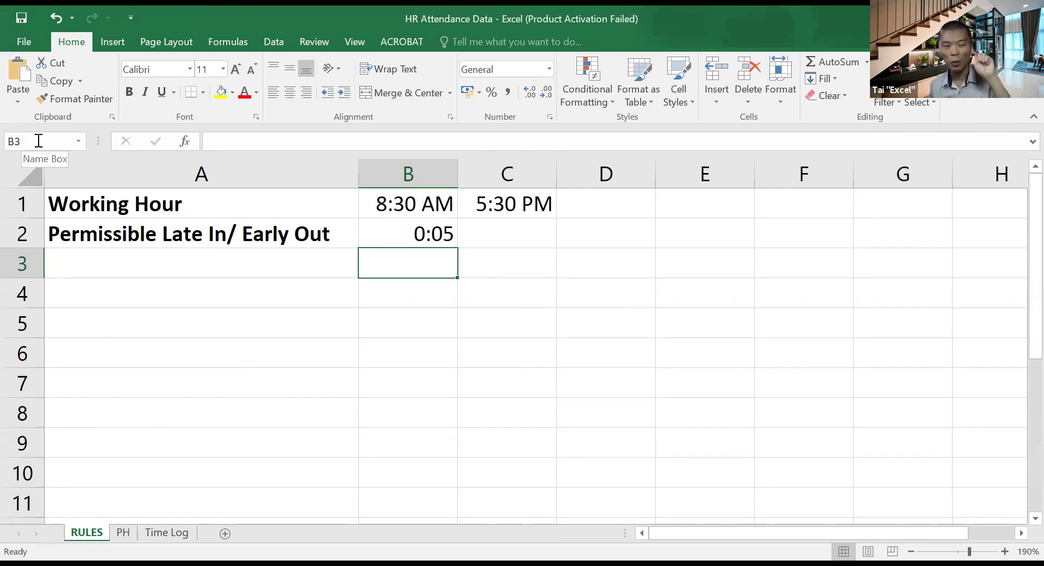
left_click(79, 141)
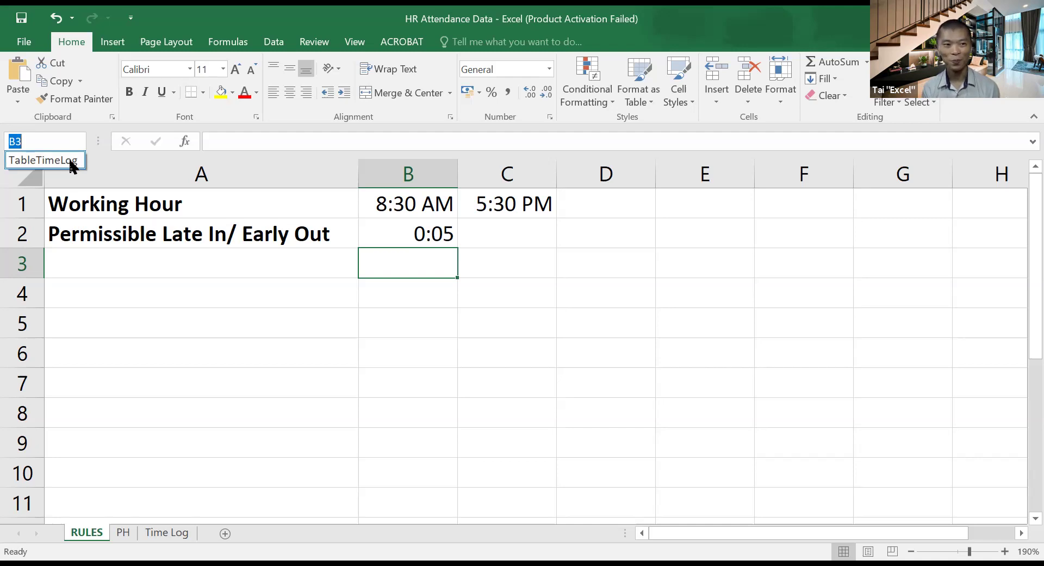
left_click(70, 160)
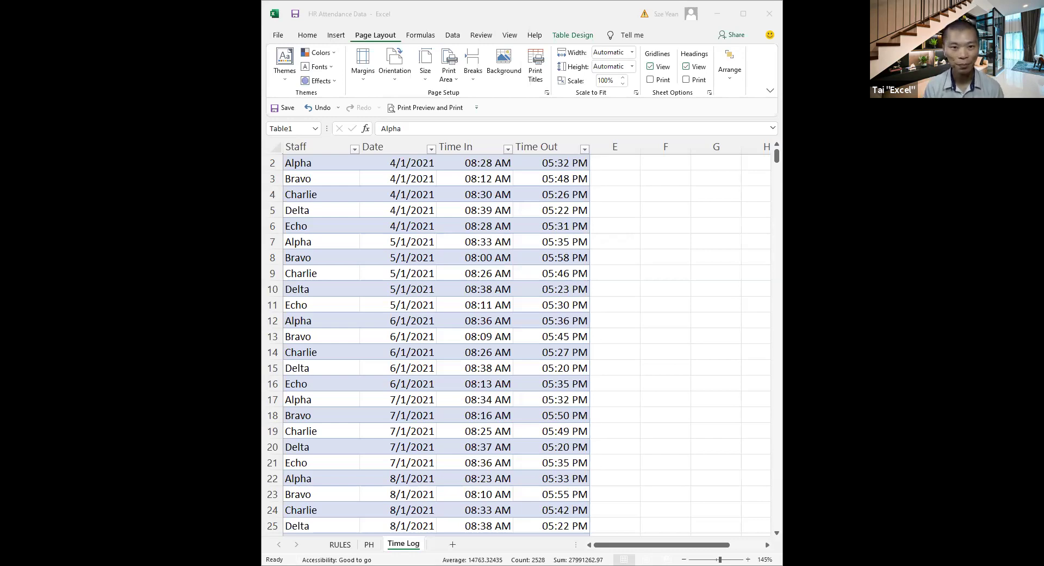
- In another open copy of HR Attendance Data, try to rename the Time Log table as TableTimeLog
key("super+Up")
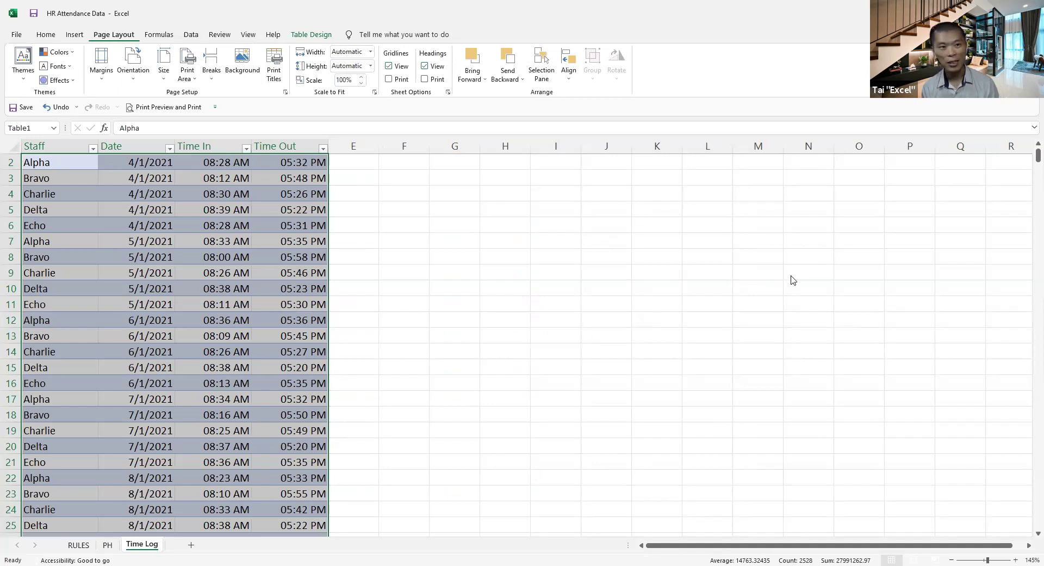
scroll(488, 261, "up", 1)
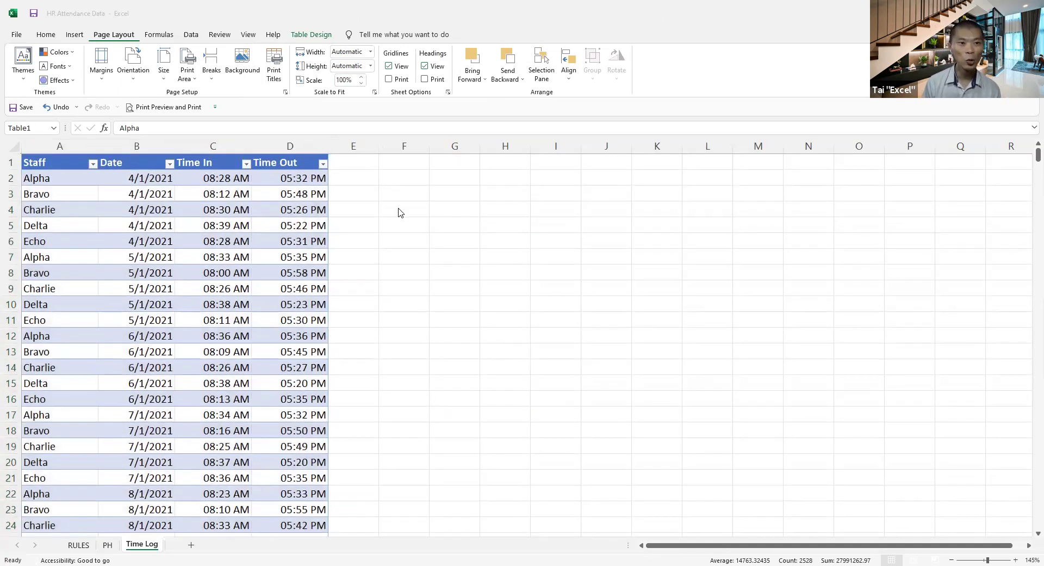
left_click(391, 187)
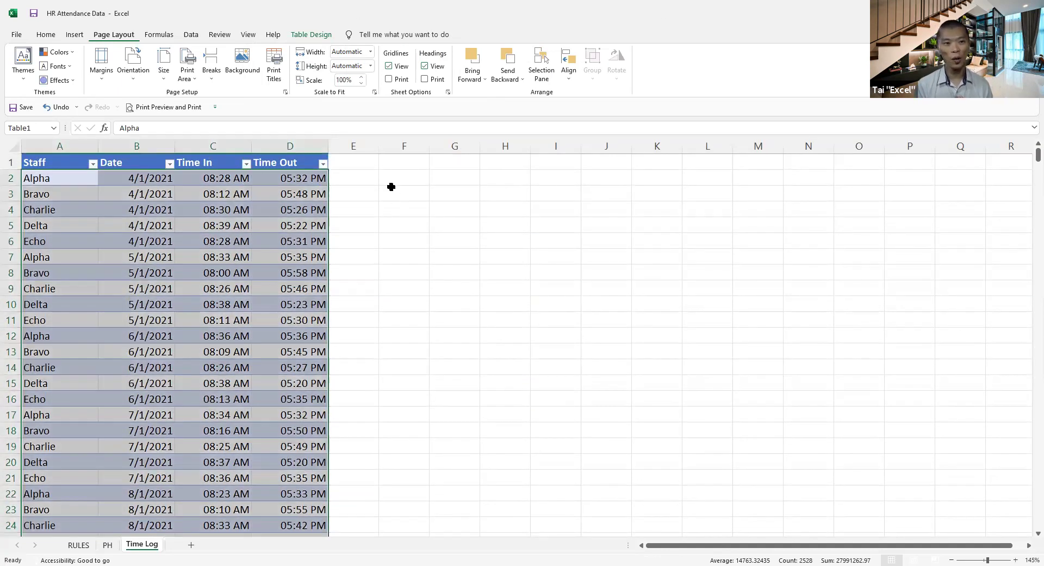
left_click(391, 187)
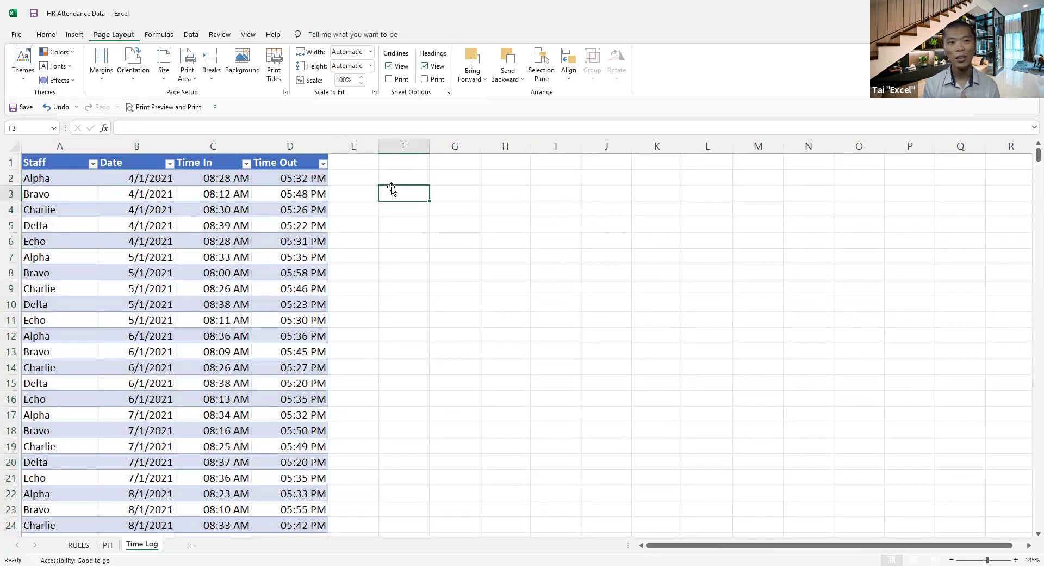
left_click(65, 190)
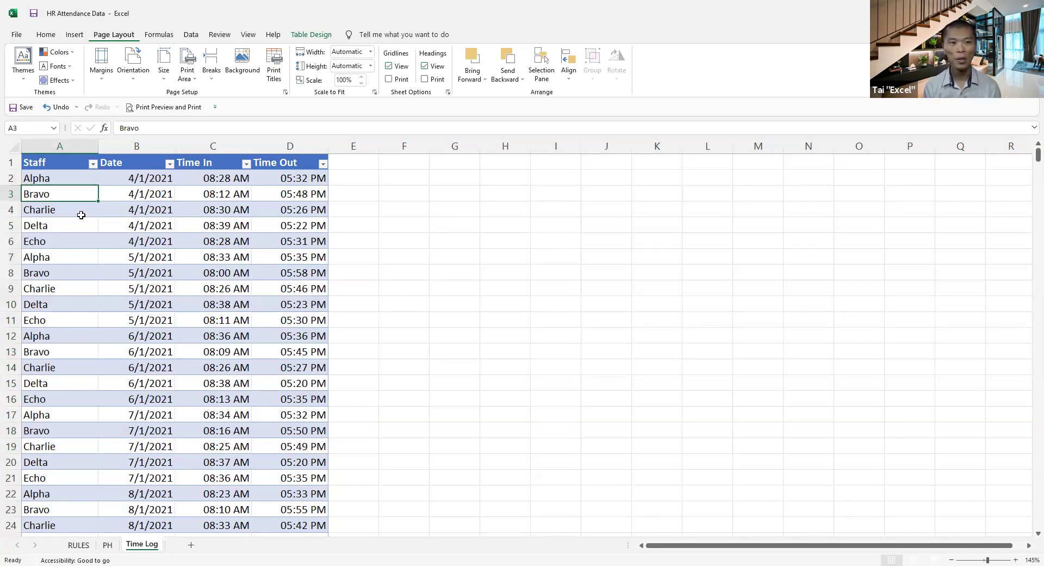
left_click(308, 36)
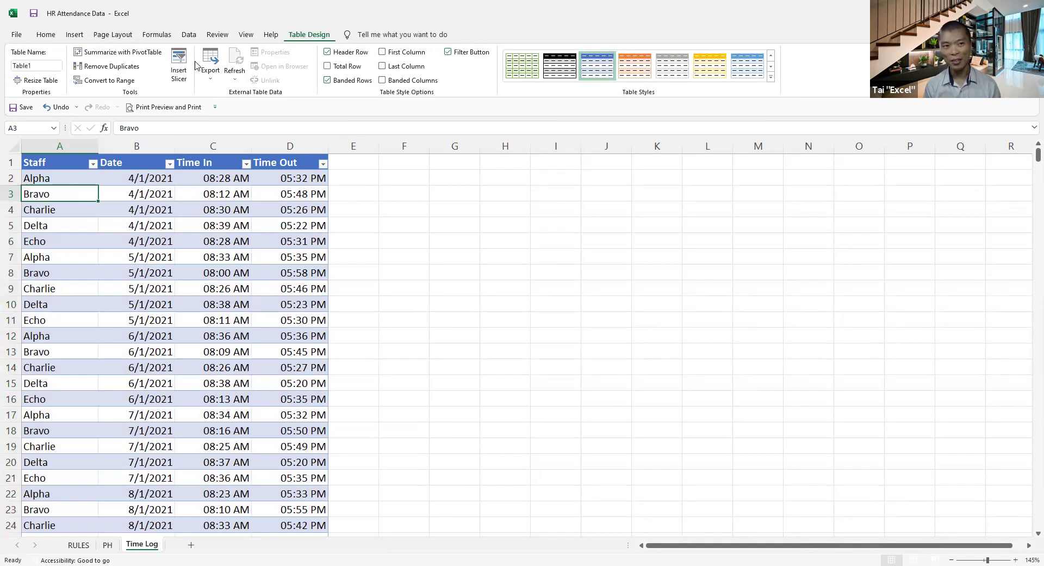
left_click(52, 63)
key("End")
key("BackSpace")
type("TimeLog")
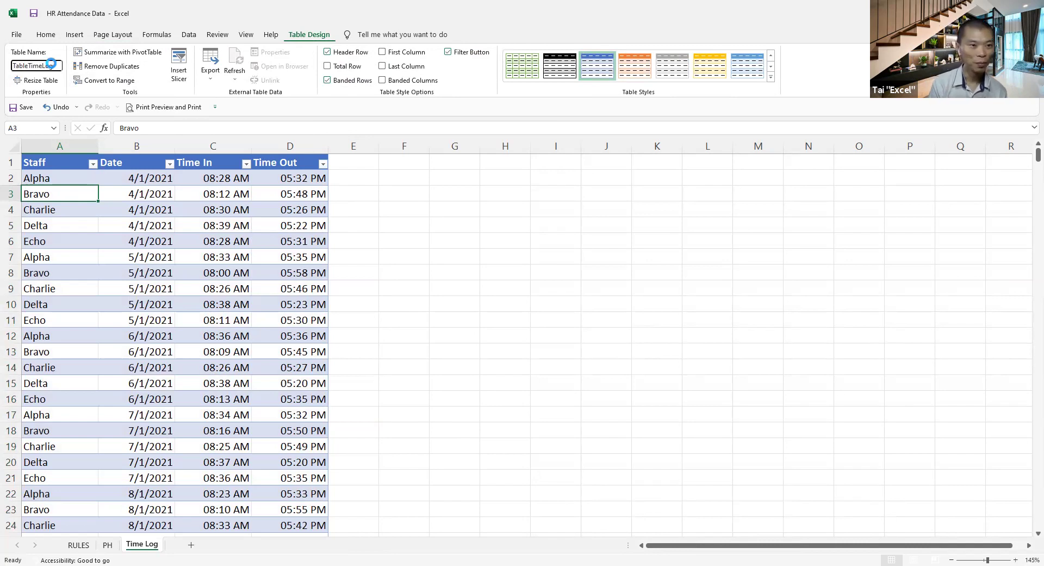
key("Return")
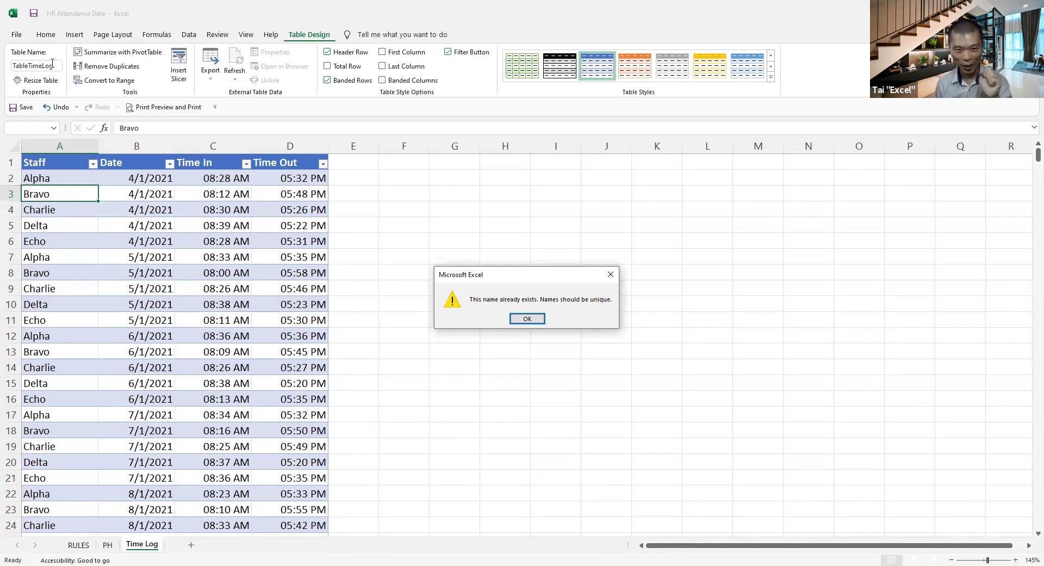
key("Return")
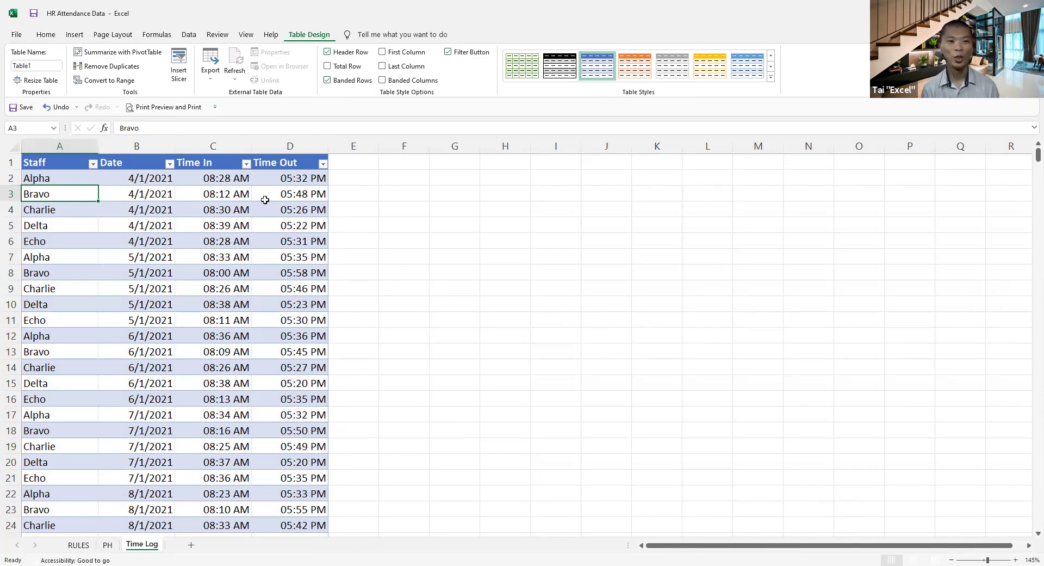
- Delete the defined name TableTimeLog that refers to Table1 using the Name Manager
left_click(157, 35)
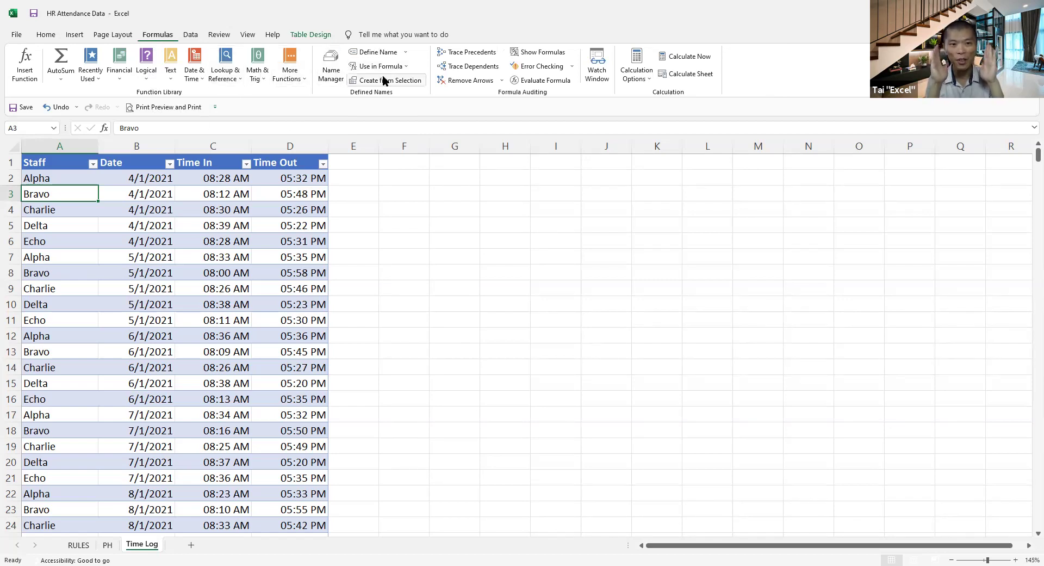
left_click(331, 64)
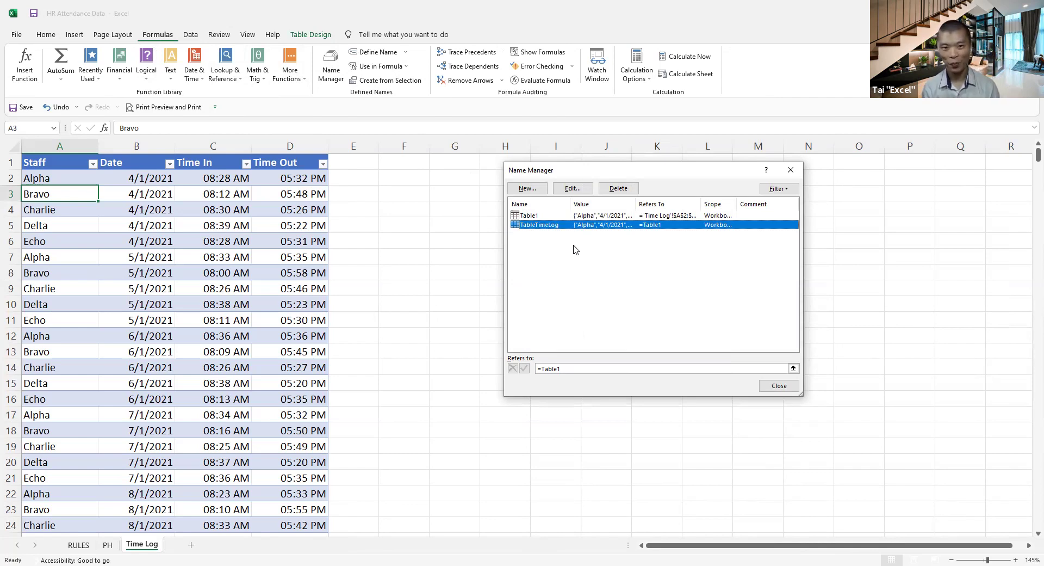
left_click(612, 194)
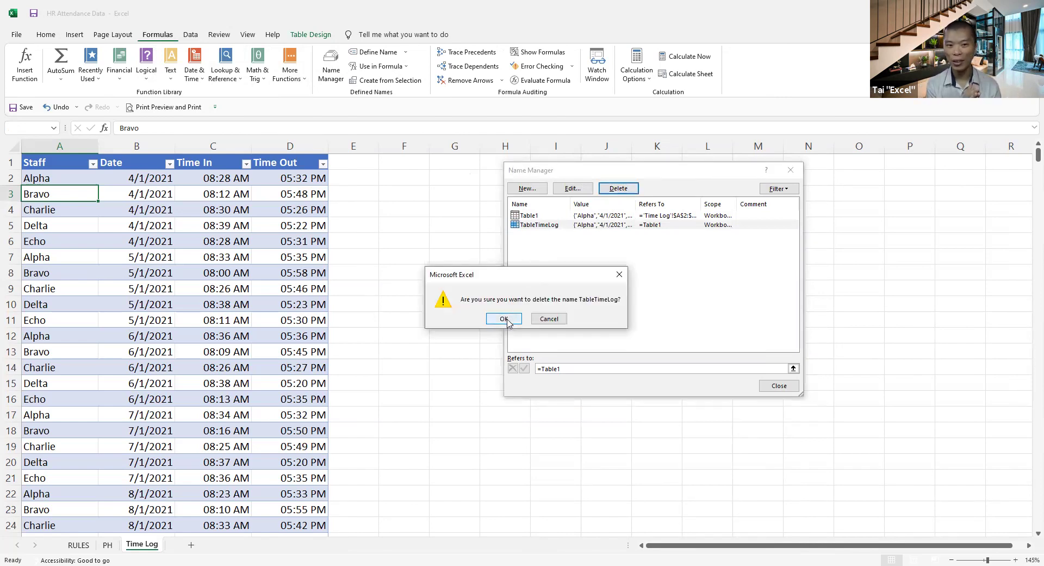
left_click(505, 319)
left_click(770, 386)
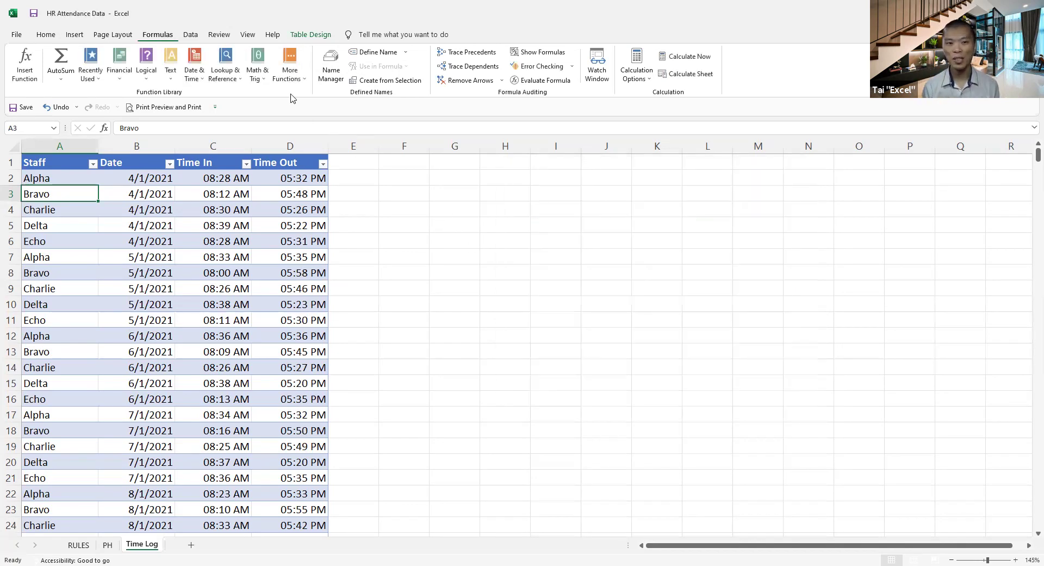
- Rename the Time Log sheet's Table1 as TableTimeLog
left_click(308, 34)
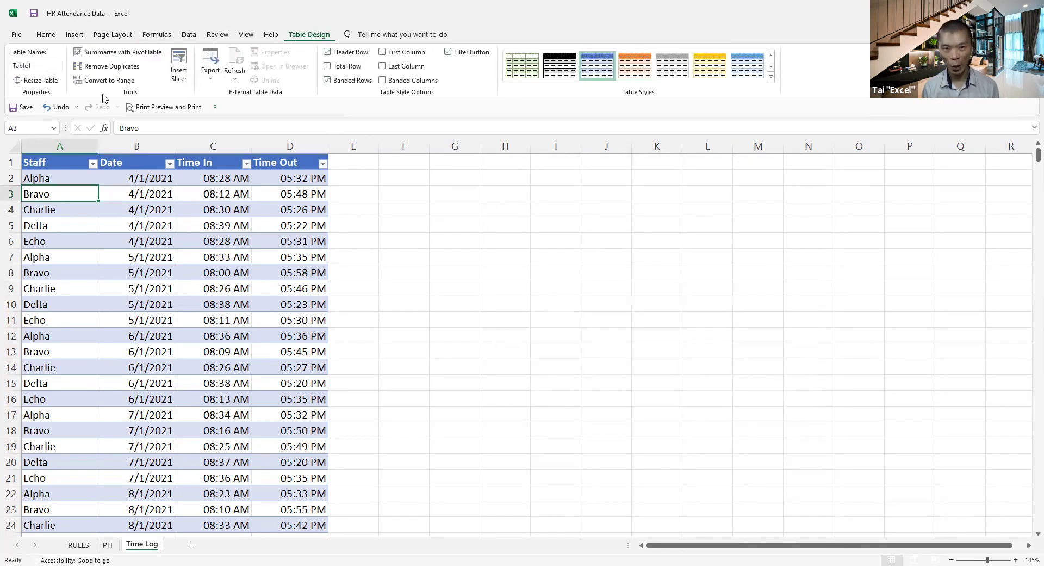
left_click(59, 67)
type("Table")
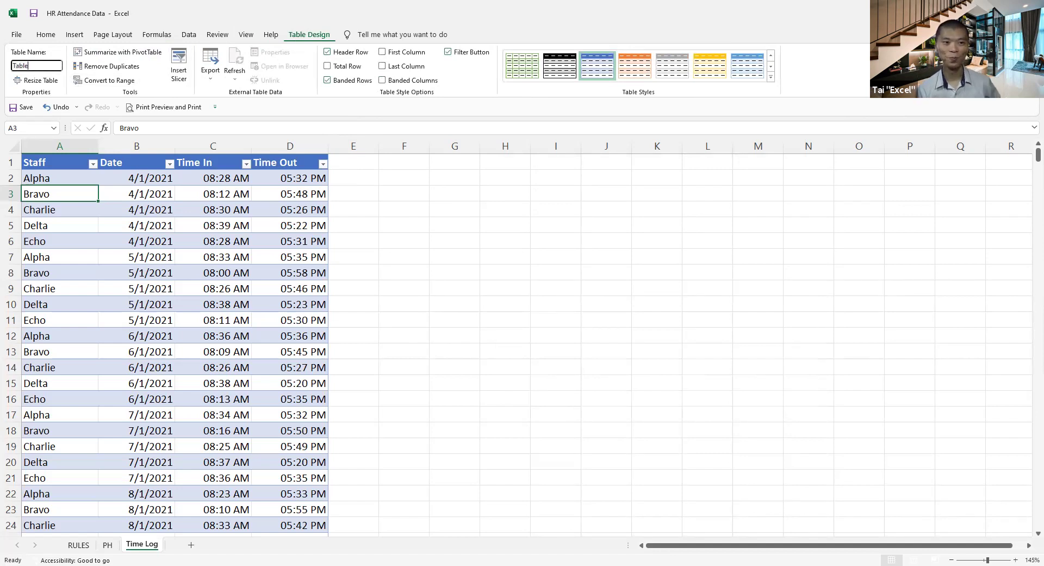
type("TimeLog")
key("Return")
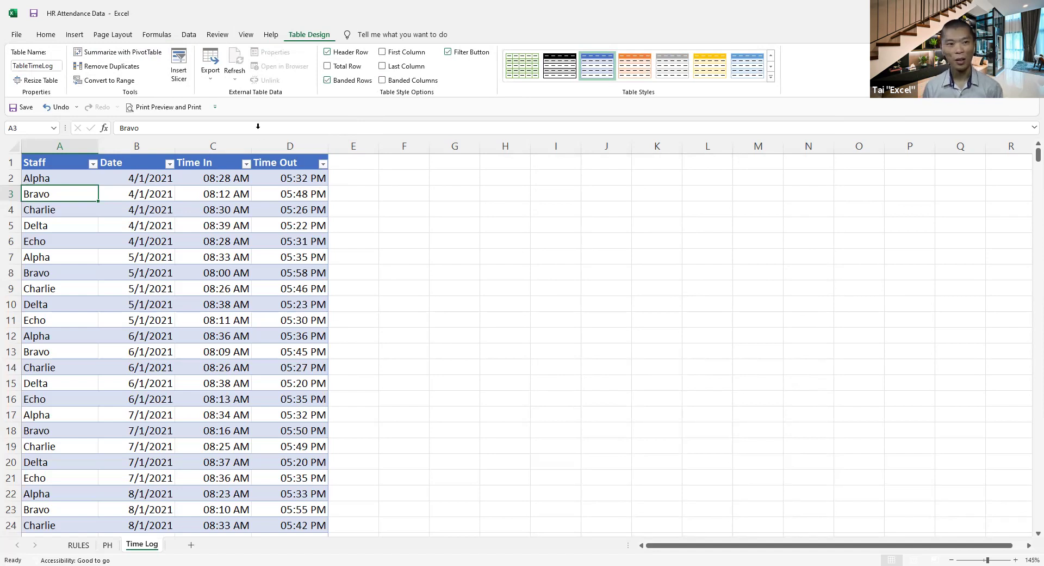
left_click(365, 193)
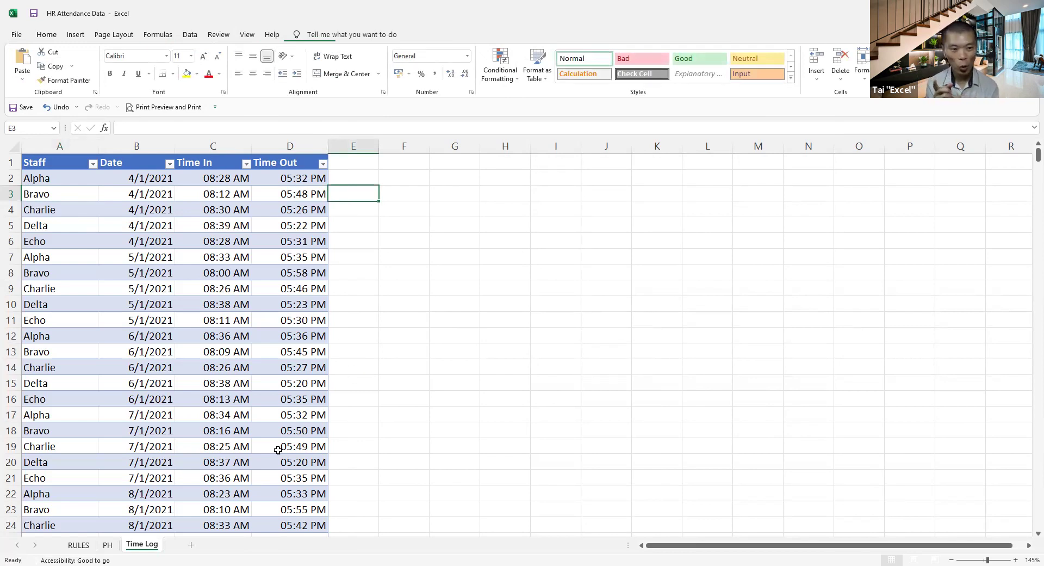
- Check the new table name by jumping to TableTimeLog from the RULES sheet
left_click(79, 545)
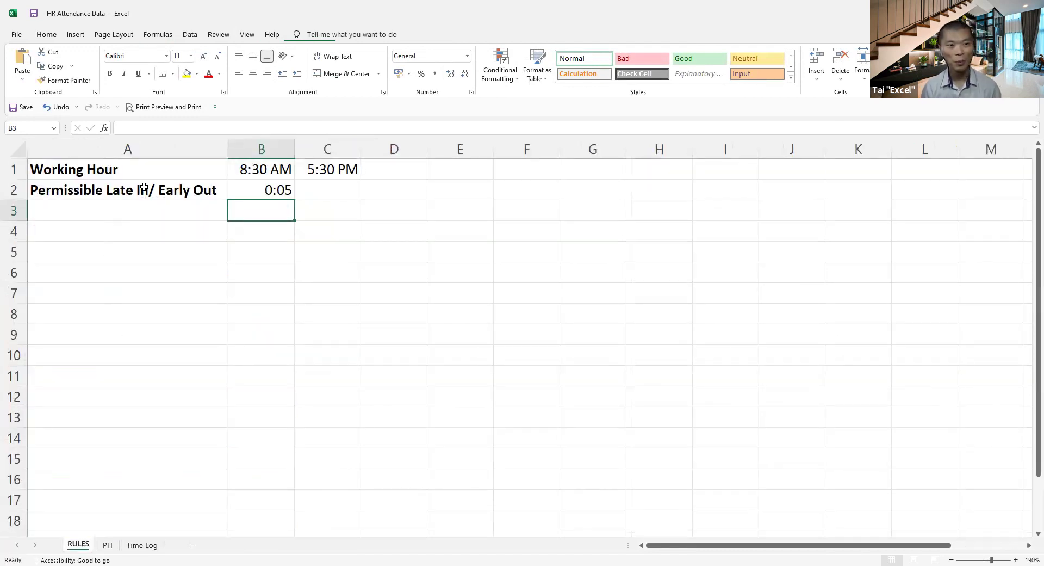
left_click(46, 126)
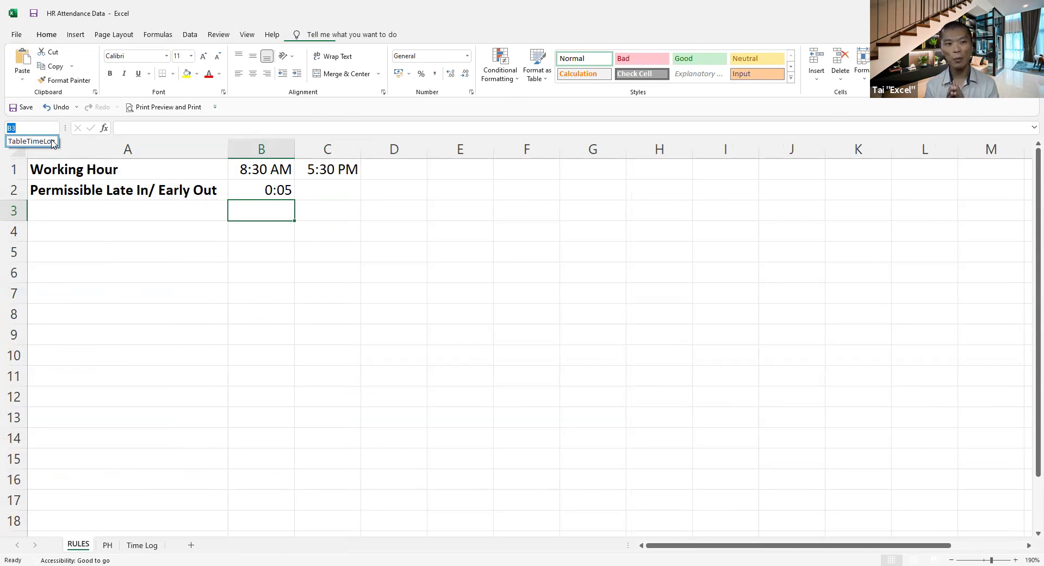
left_click(53, 144)
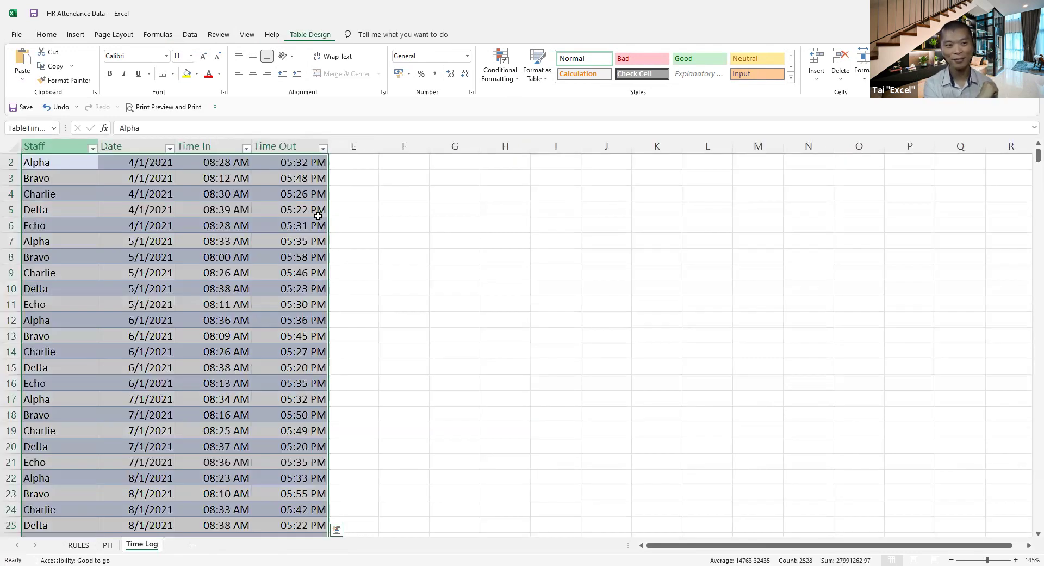
left_click(352, 223)
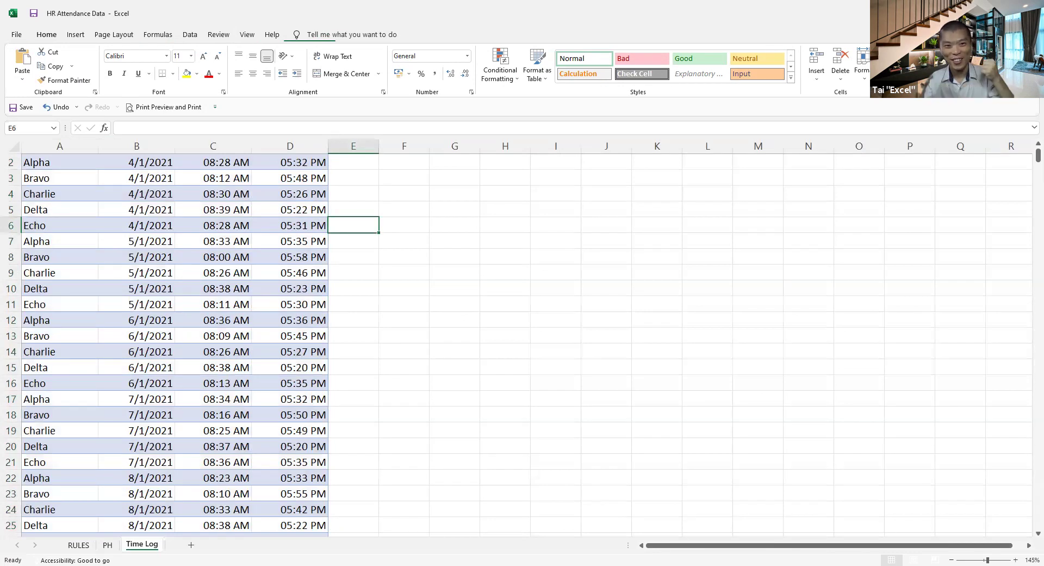
- Switch to the copy of HR Attendance Data that lists the analysis questions and view its RULES sheet
left_click(500, 565)
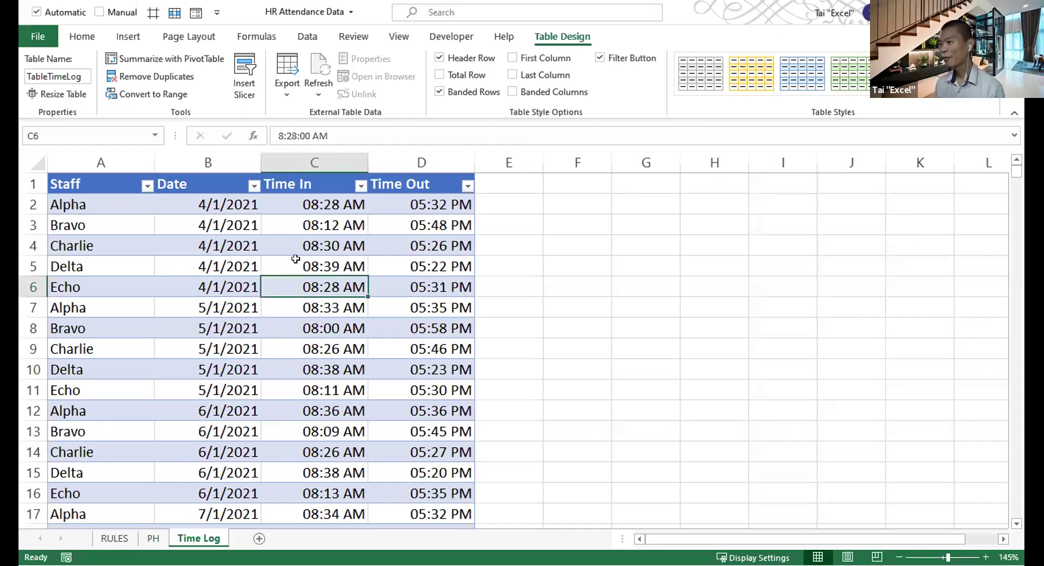
left_click(295, 260)
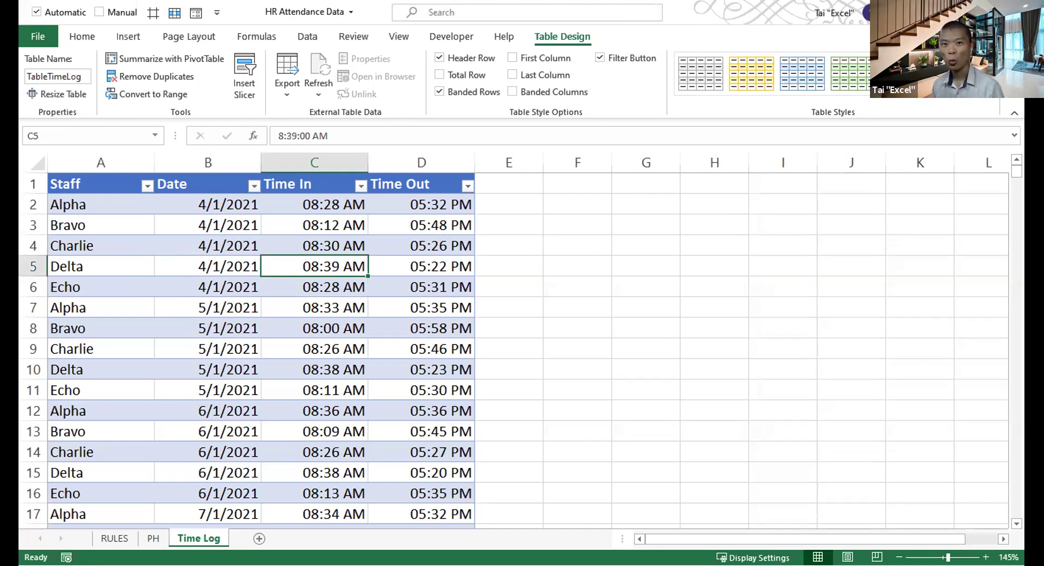
key("alt+Tab")
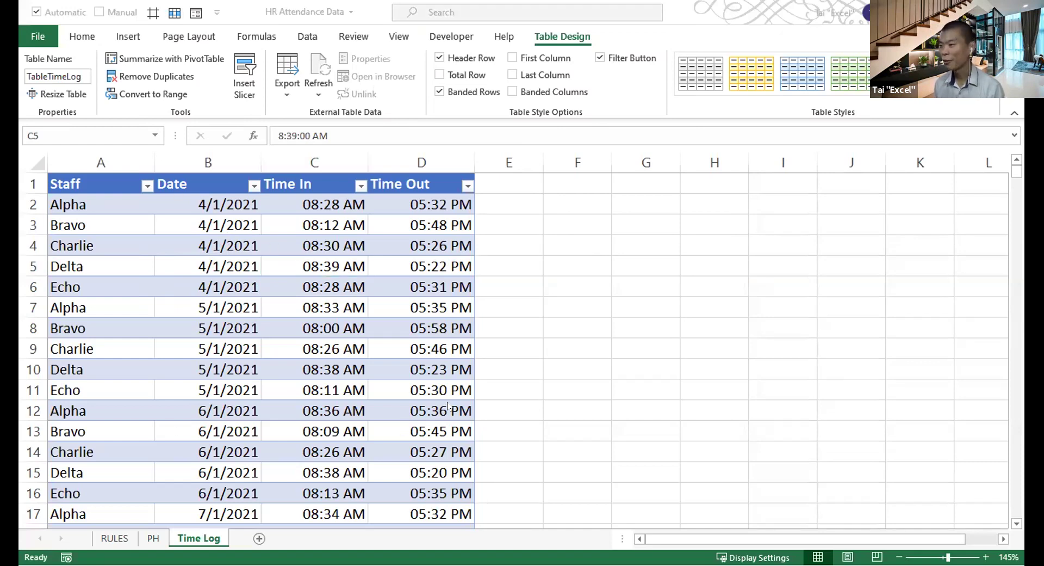
left_click(377, 280)
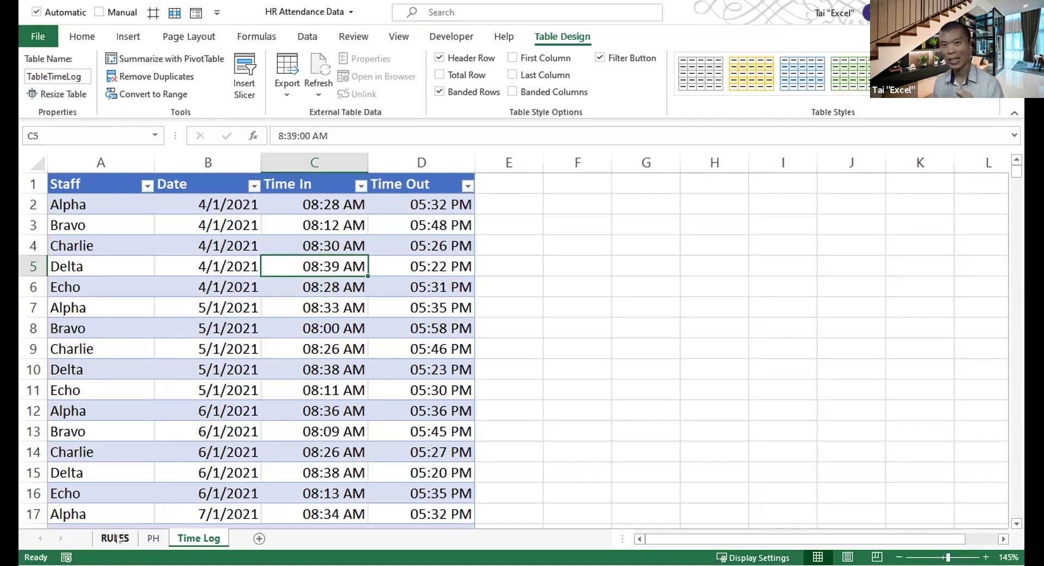
left_click(119, 539)
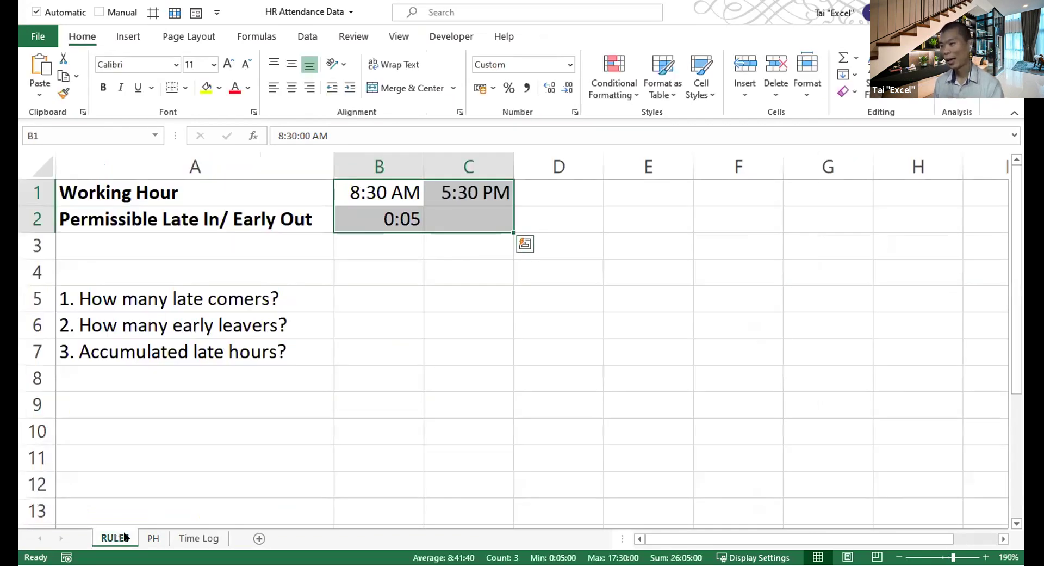
left_click(319, 427)
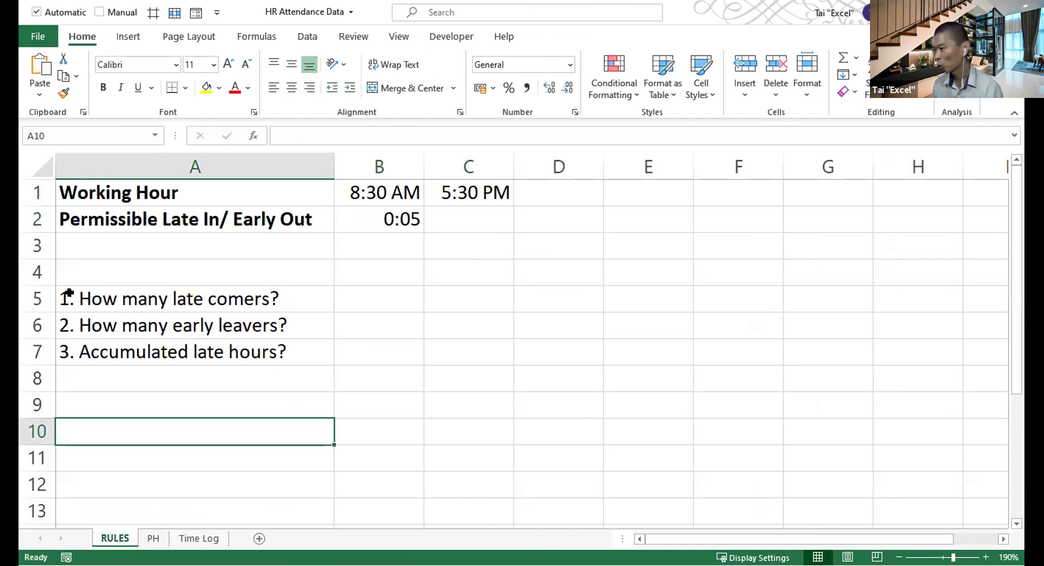
- Try inserting four blank rows above the three questions on the RULES sheet, and undo the insertion
left_click_drag(48, 298, 48, 361)
key("ctrl+shift+plus")
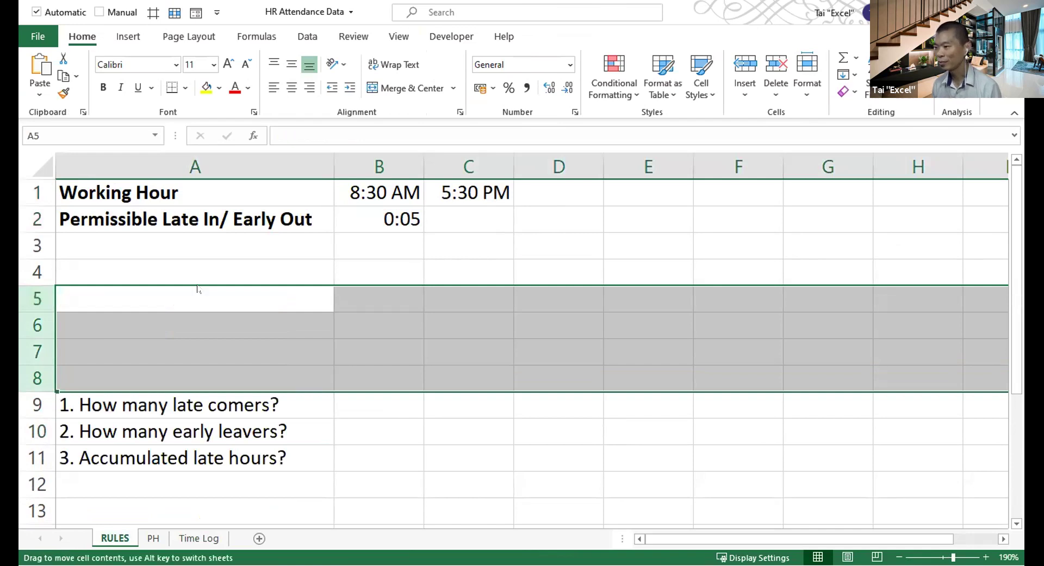
key("ctrl+z")
left_click(185, 294)
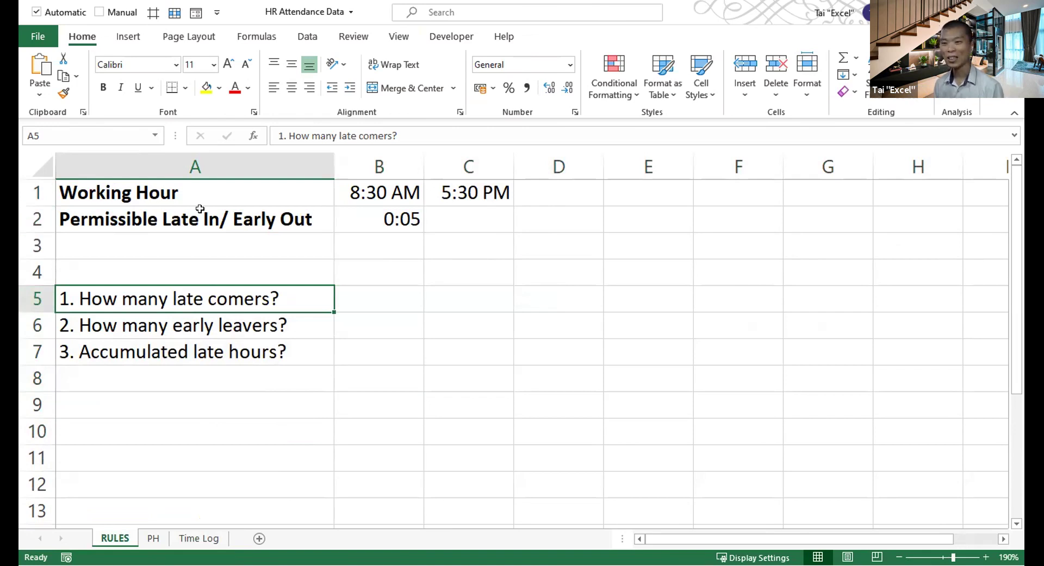
- Examine the Permissible Late In/ Early Out rule in row 2 of the RULES sheet
left_click(226, 220)
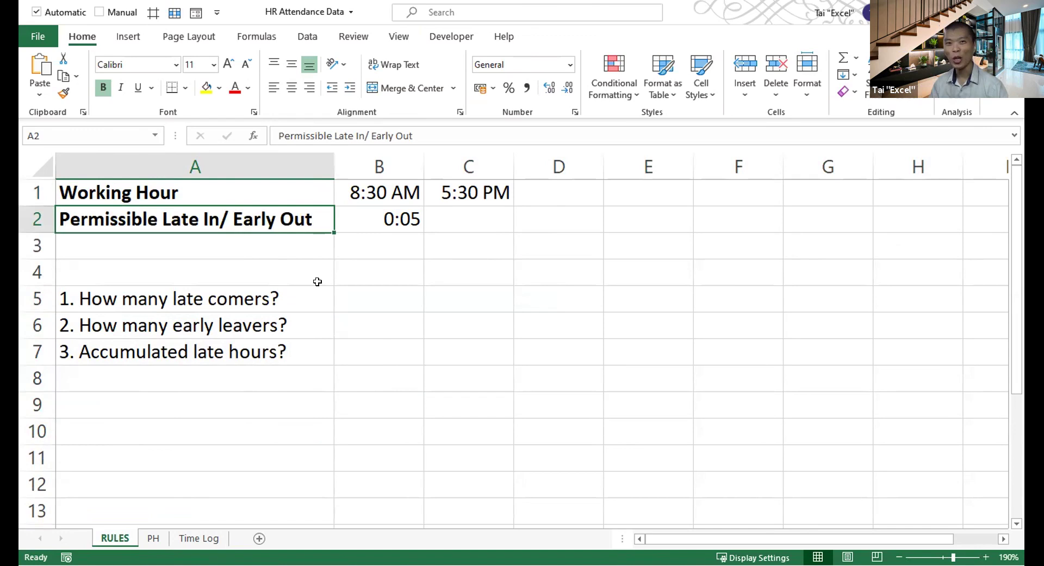
left_click(39, 218)
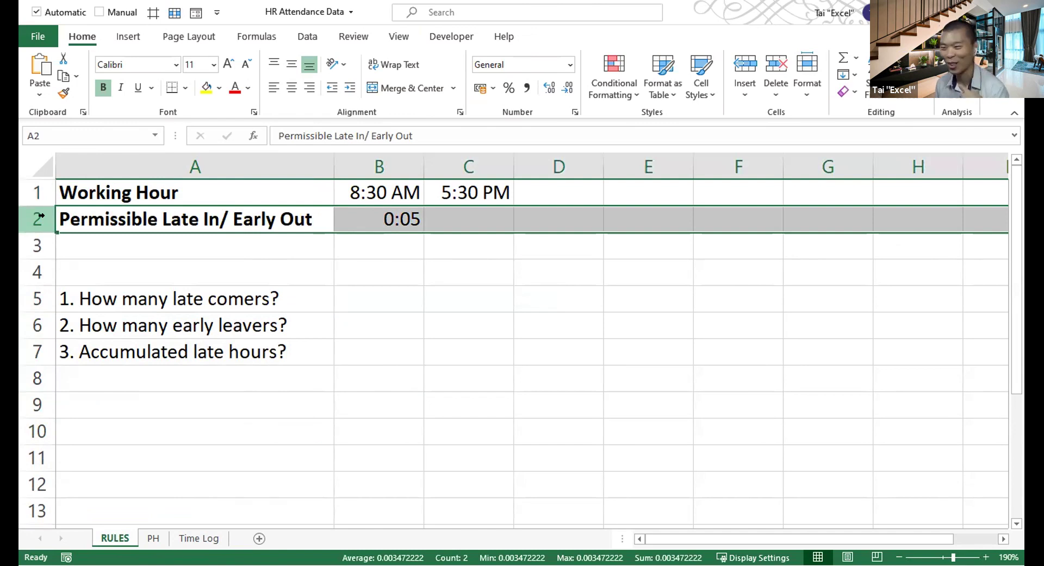
left_click(95, 212)
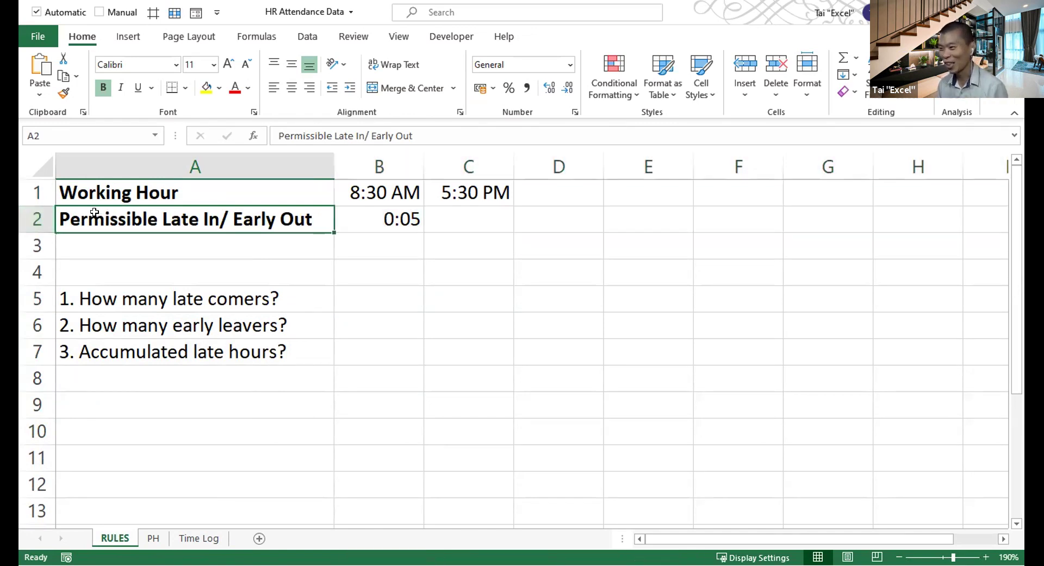
- Select the entire rows 2 to 7 of the RULES sheet, and release the selection
key("shift+space")
key("shift+Down")
key("shift+Down")
key("shift+Down")
key("shift+Down")
key("shift+Down")
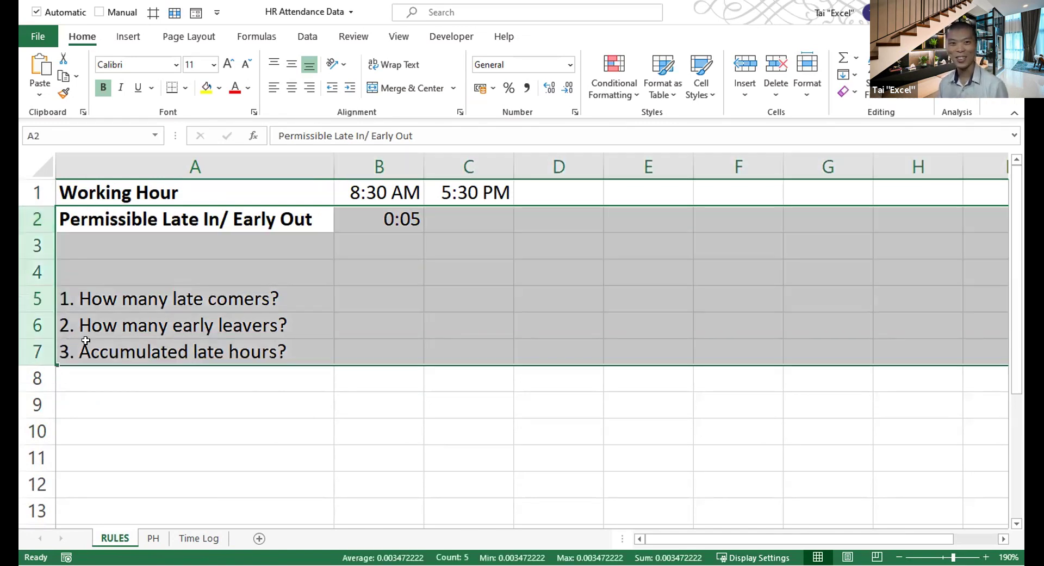
left_click(130, 335)
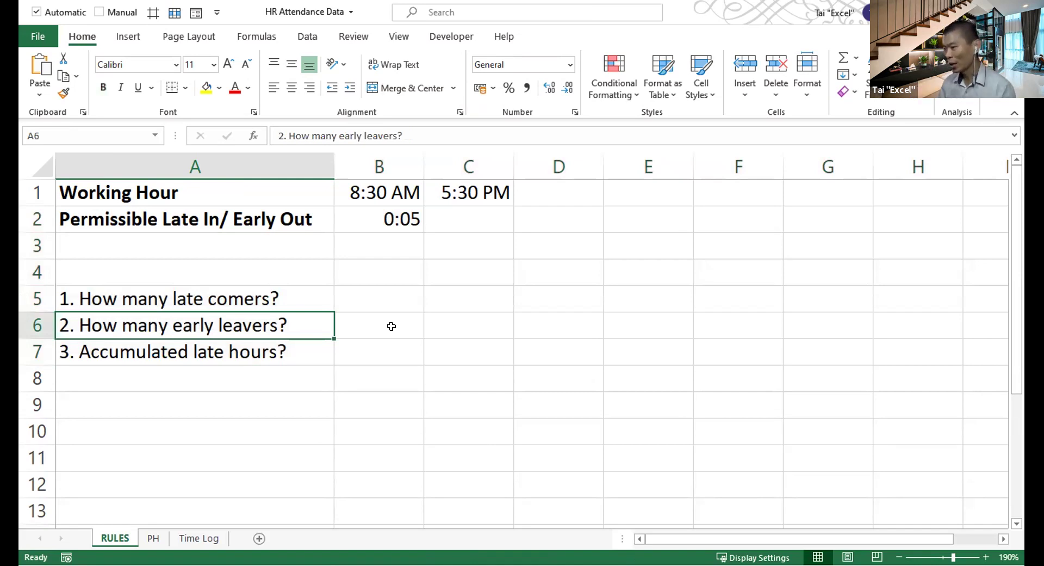
- Make the empty cell B3, beneath the permissible late time, the active cell
key("Up")
key("Up")
key("Up")
key("Up")
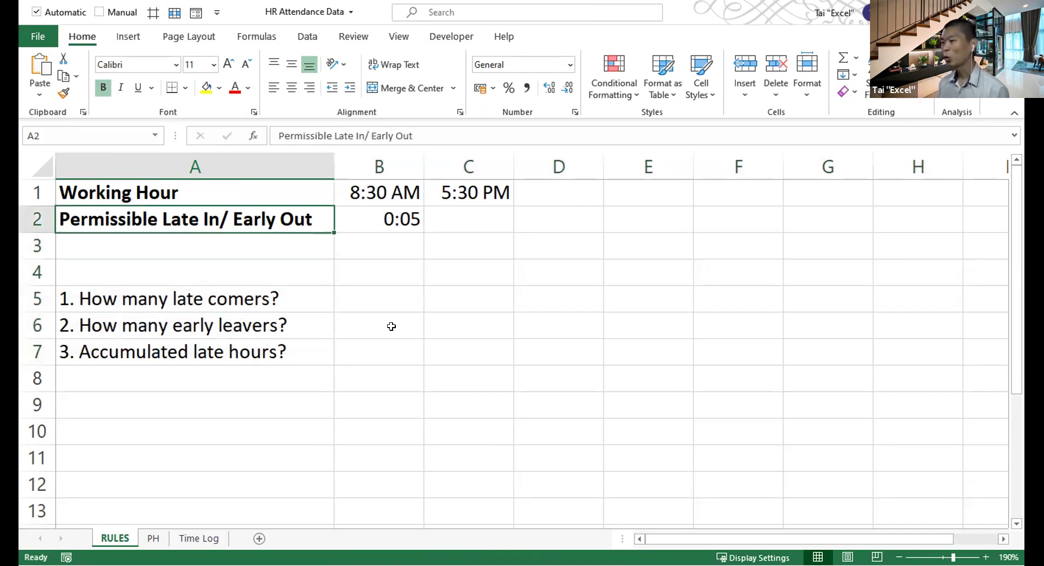
key("Right")
key("Down")
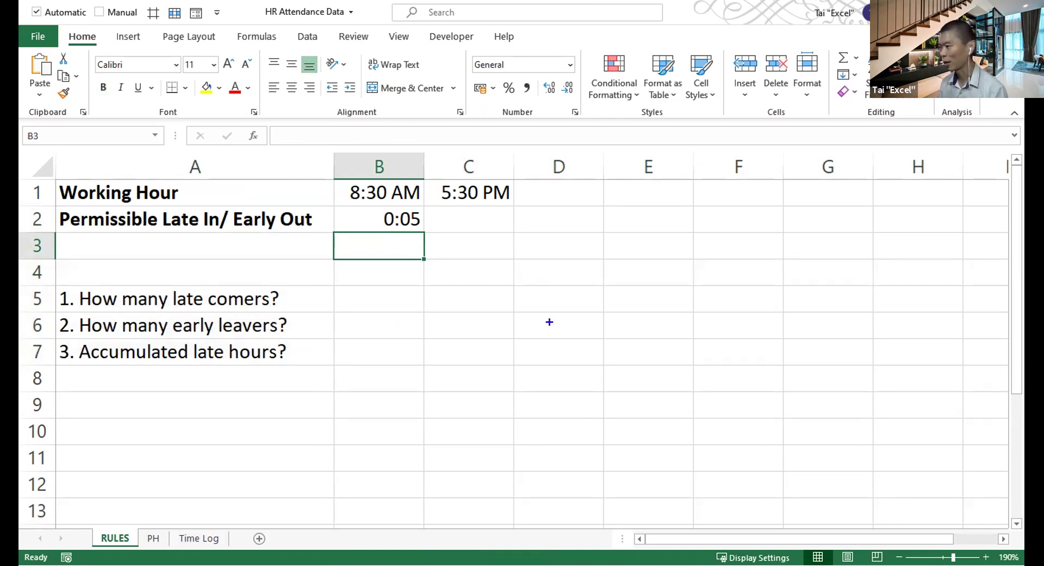
- Annotate the screen with a wide blue box containing the note "space bar" beside the questions
mouse_move(510, 268)
left_mouse_down()
mouse_move(660, 321)
mouse_move(797, 329)
left_mouse_up()
type("t")
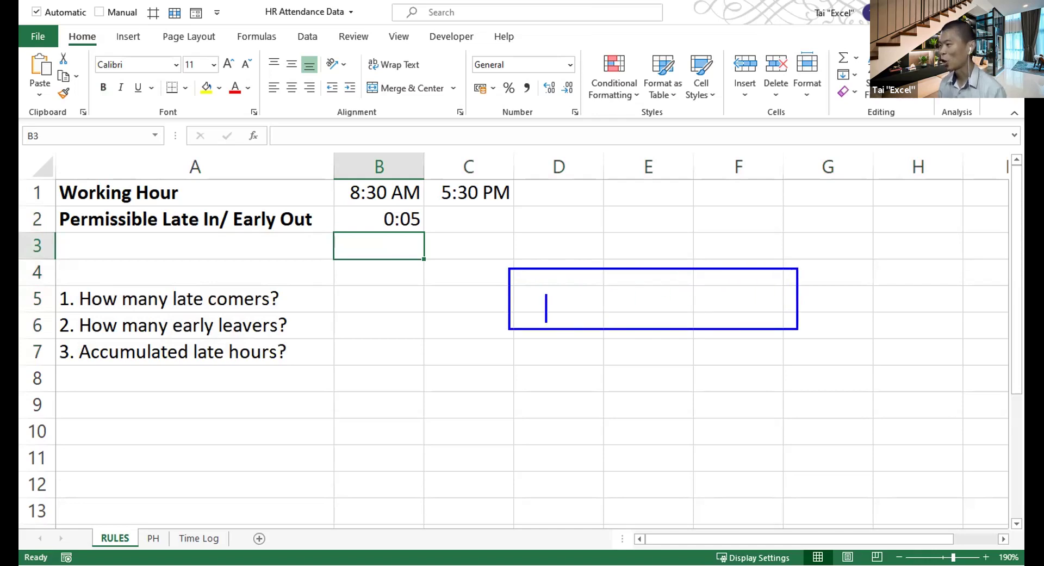
type("spac")
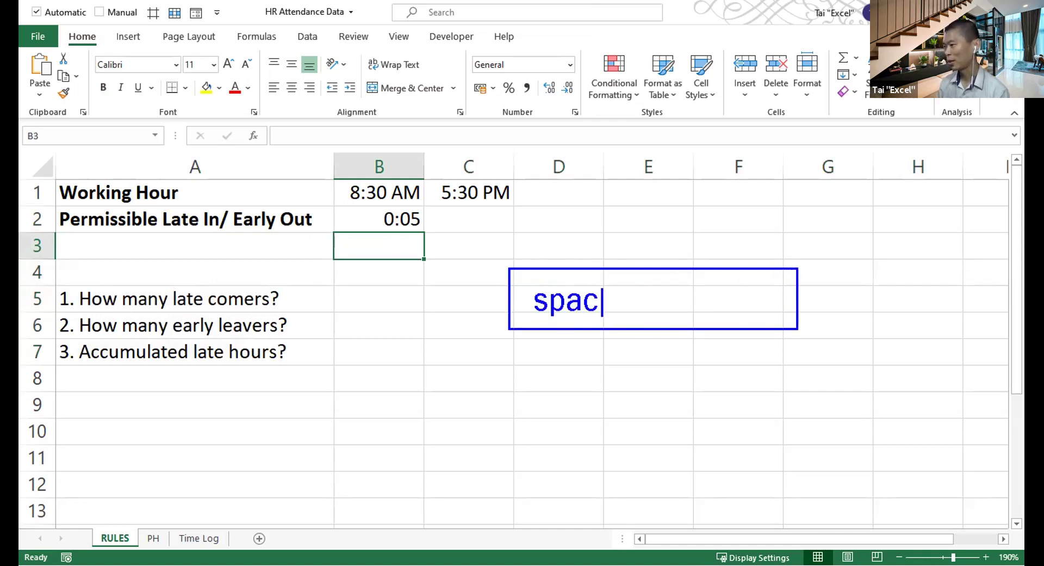
type("e bar")
key("Escape")
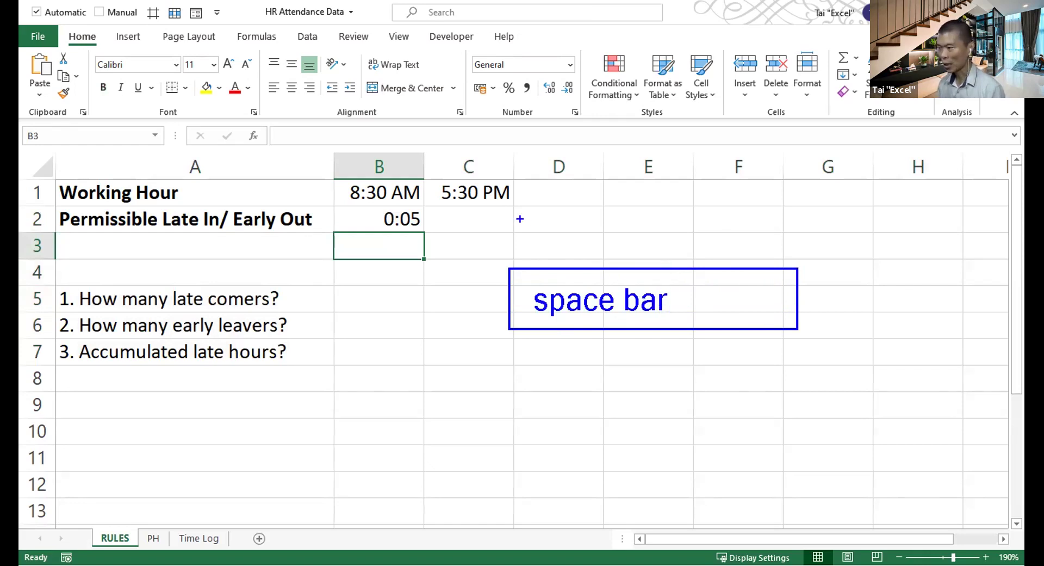
- Outline column B in blue and add a boxed "ctrl" note with an arrow to the "space bar" note
mouse_move(333, 148)
left_mouse_down()
mouse_move(387, 263)
mouse_move(424, 524)
left_mouse_up()
key("t")
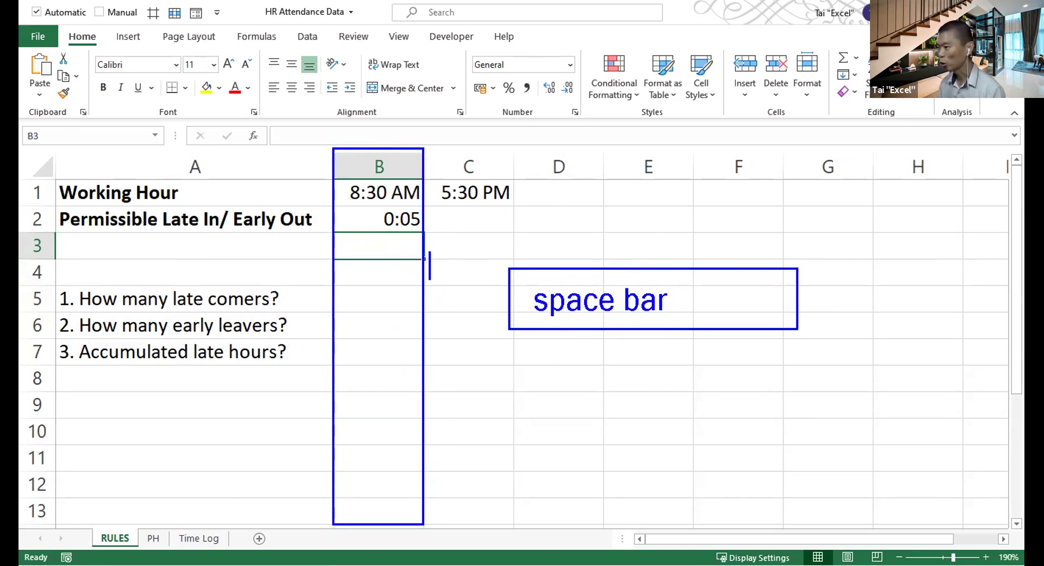
left_click(460, 229)
type("ctrl")
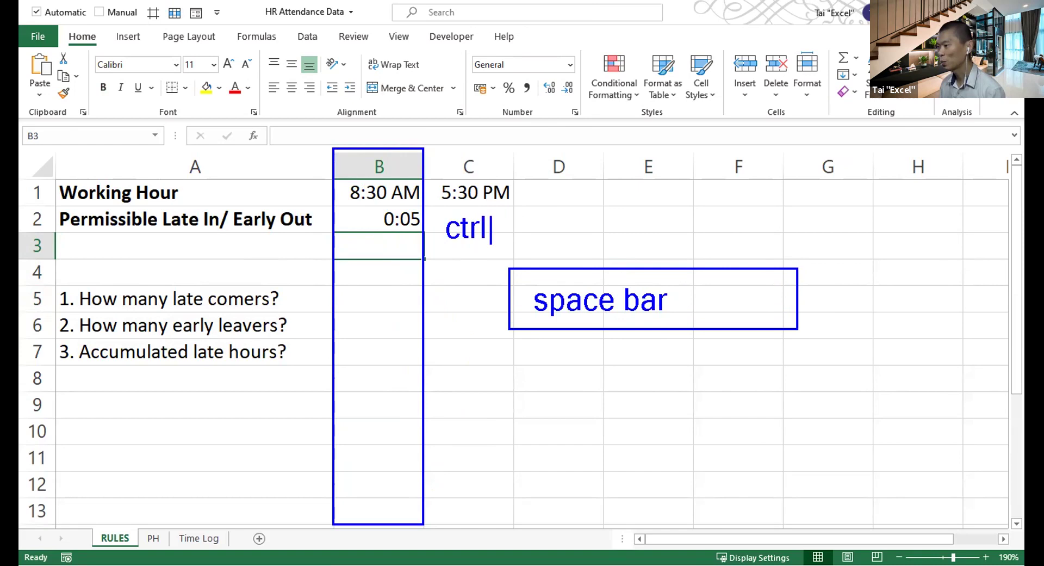
key("Escape")
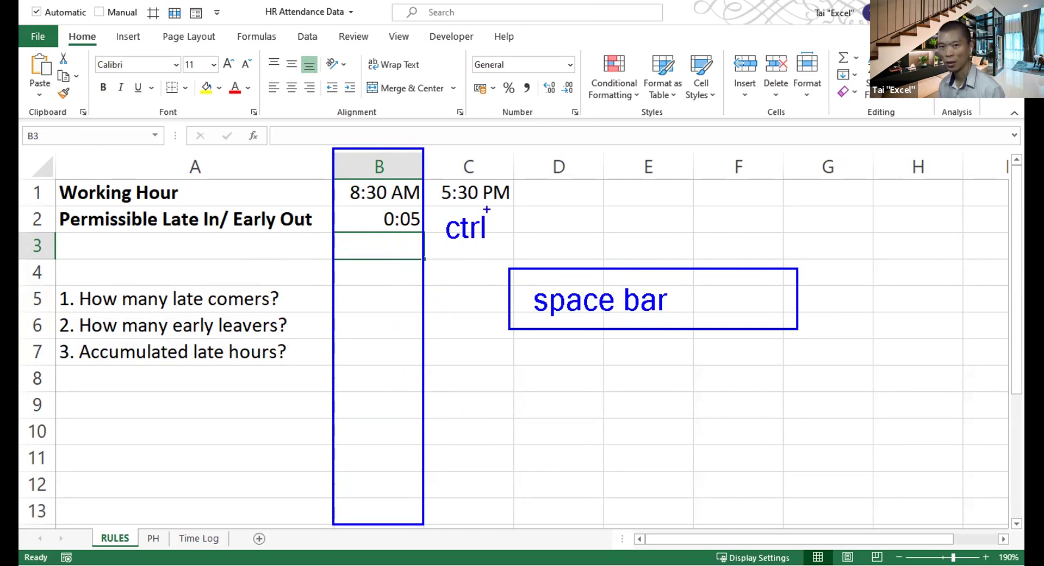
mouse_move(439, 208)
left_mouse_down()
mouse_move(498, 249)
mouse_move(500, 240)
left_mouse_up()
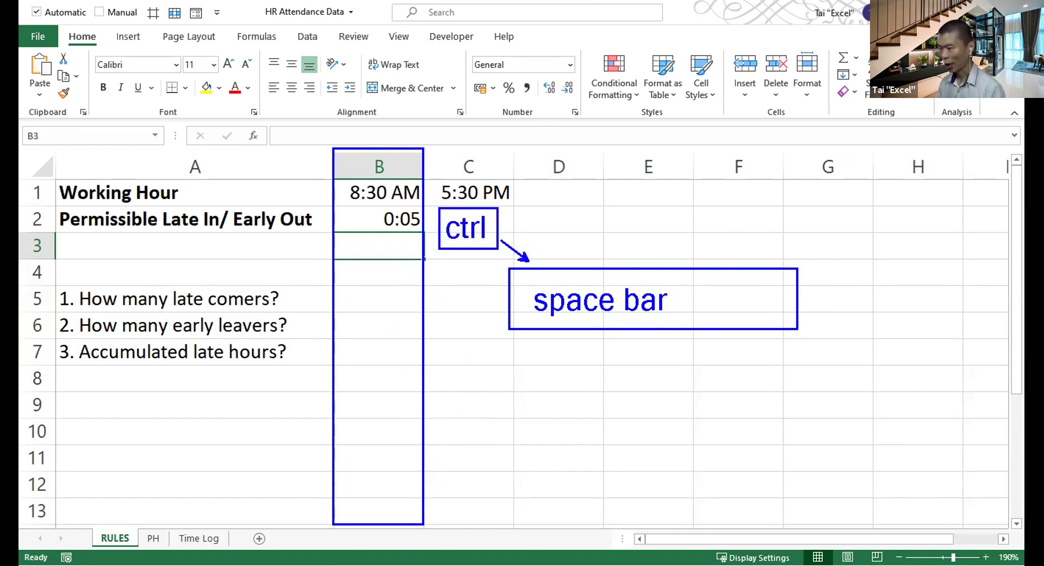
- Outline rows 7 and 8 in red with a boxed "shift" note and an arrow to "space bar", and clear all annotations
mouse_move(24, 338)
left_mouse_down()
mouse_move(543, 400)
mouse_move(919, 384)
left_mouse_up()
type("t")
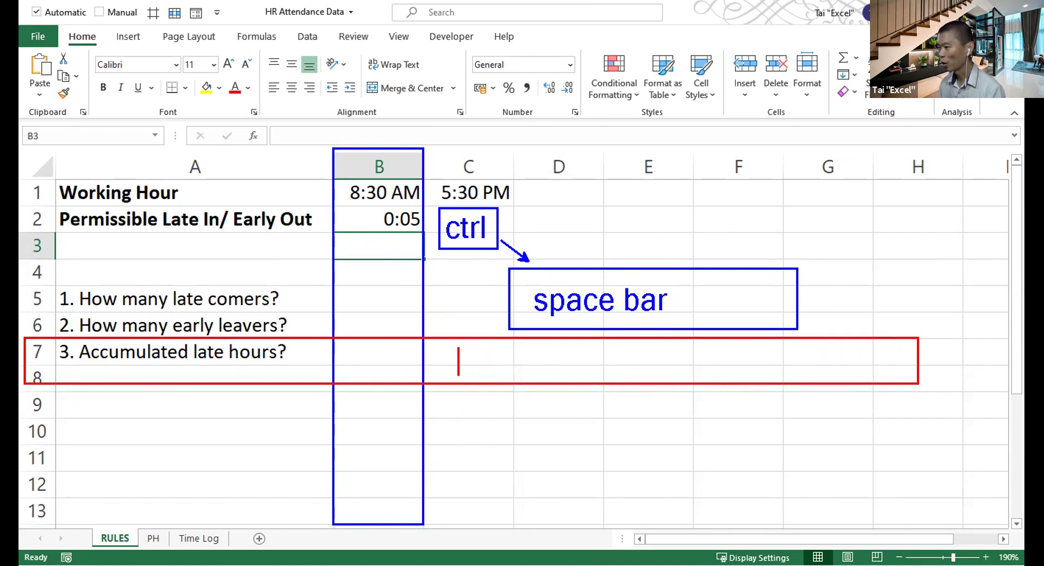
type("shift")
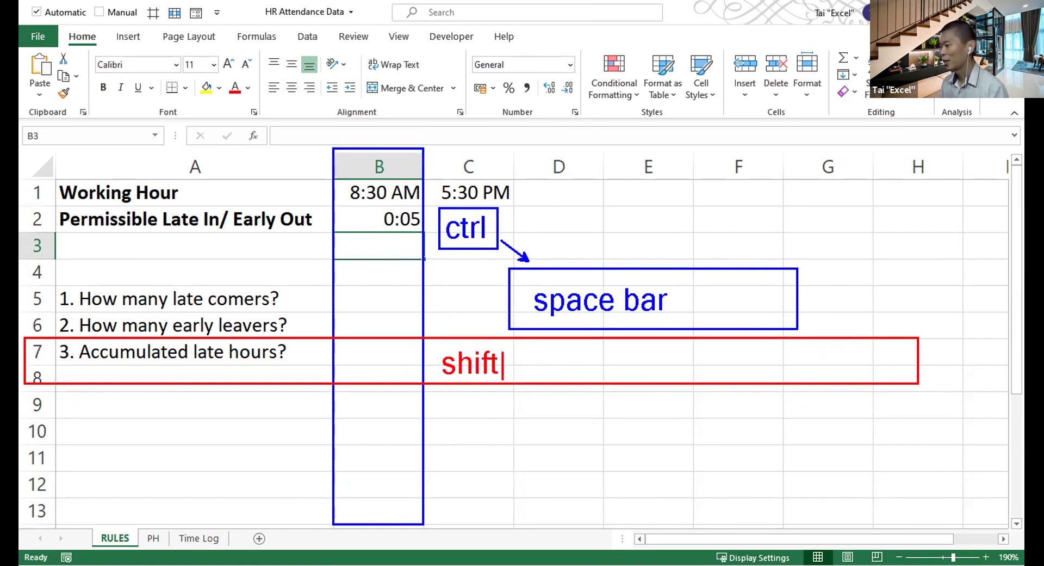
key("Escape")
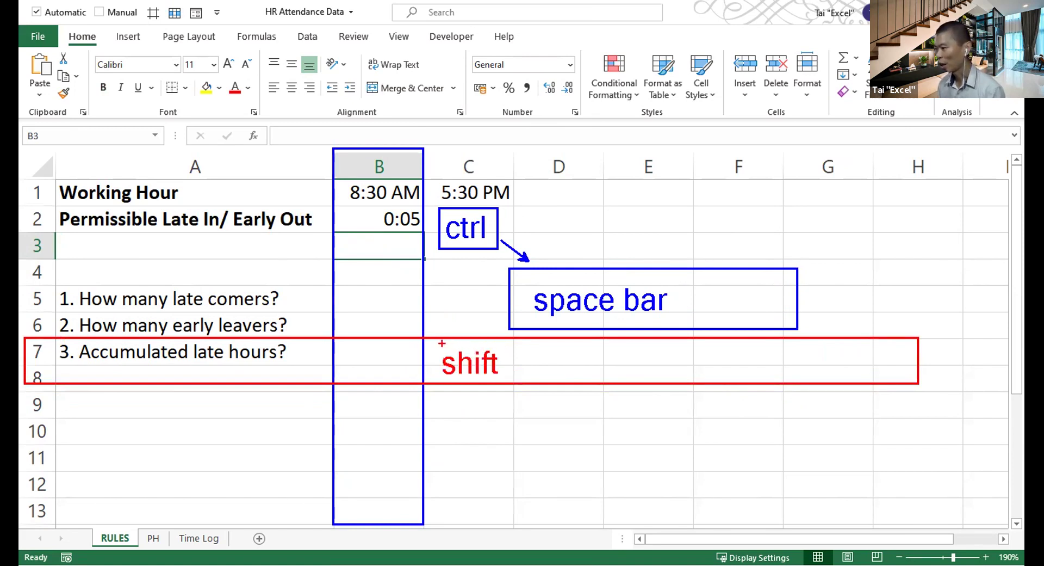
left_click_drag(434, 343, 530, 383)
left_click_drag(523, 336, 508, 352)
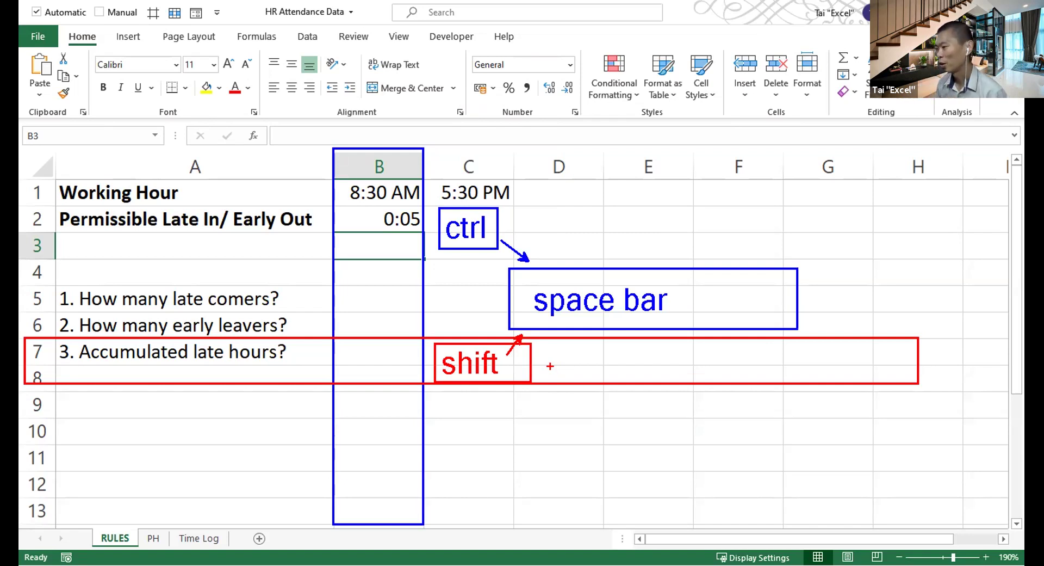
key("Escape")
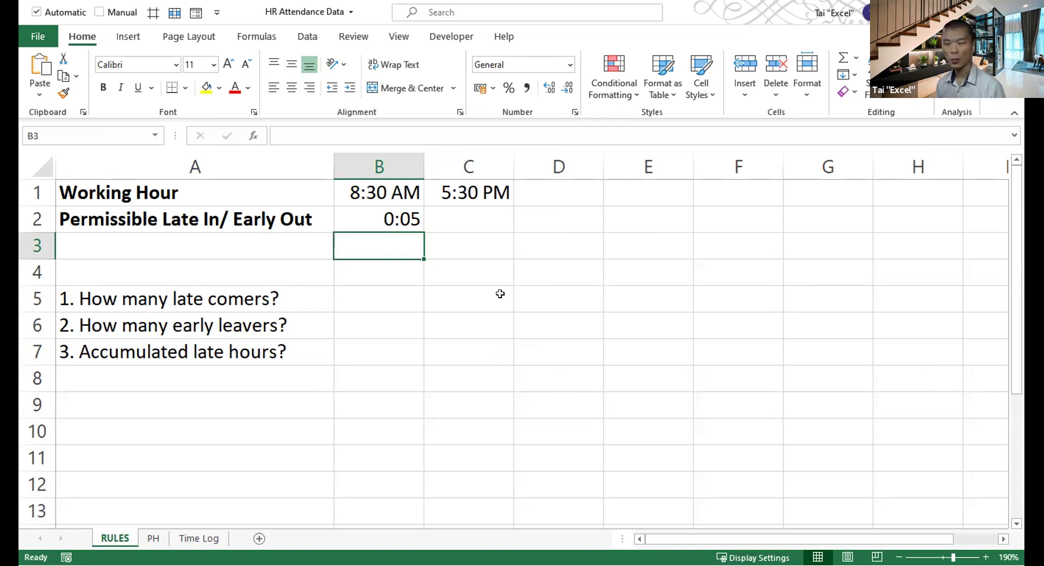
- Select the entire row 3, extend the selection down to row 8, and return to cell B3
key("shift+space")
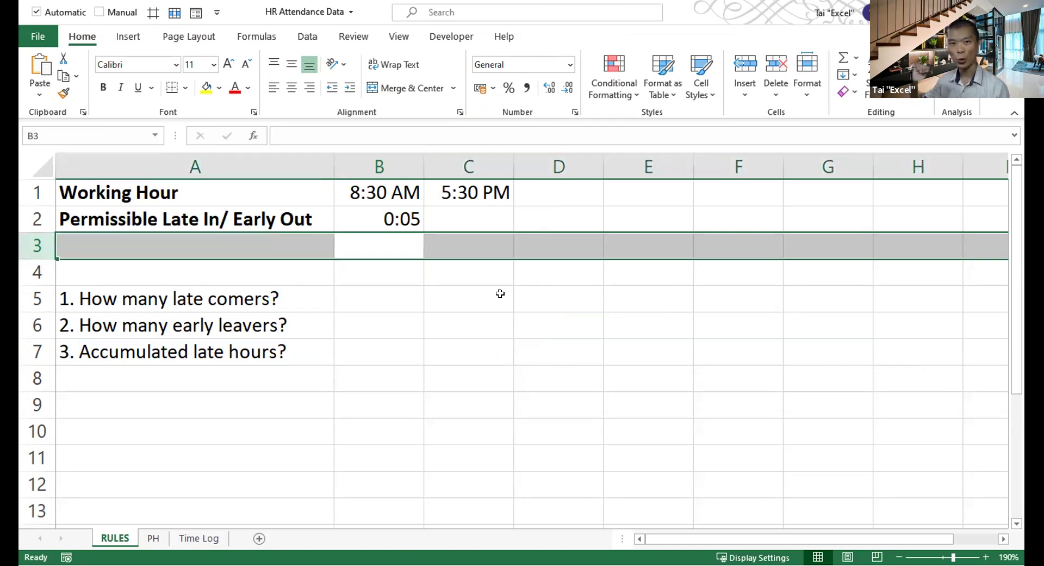
key("shift+BackSpace")
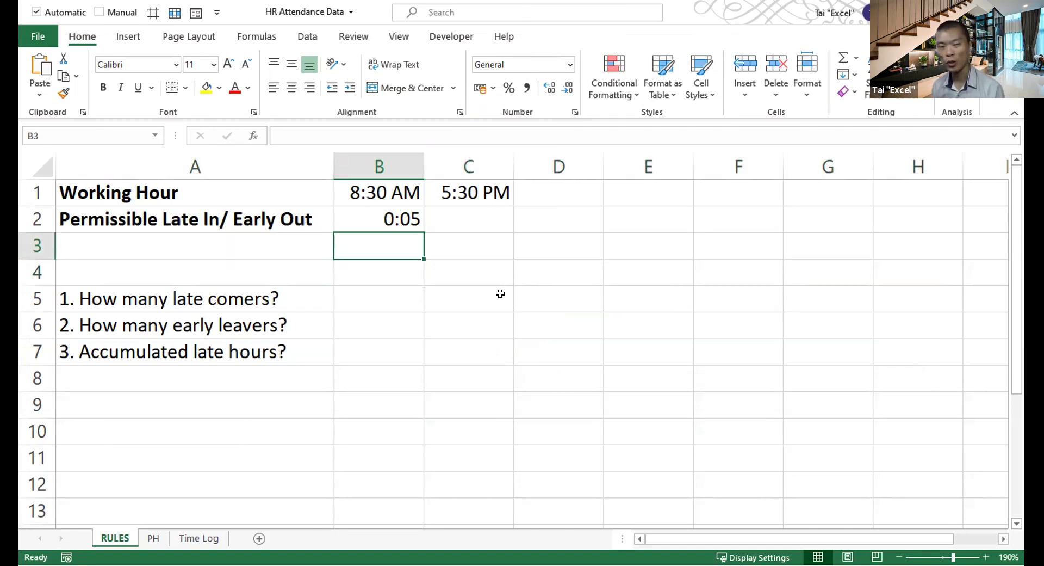
key("shift+space")
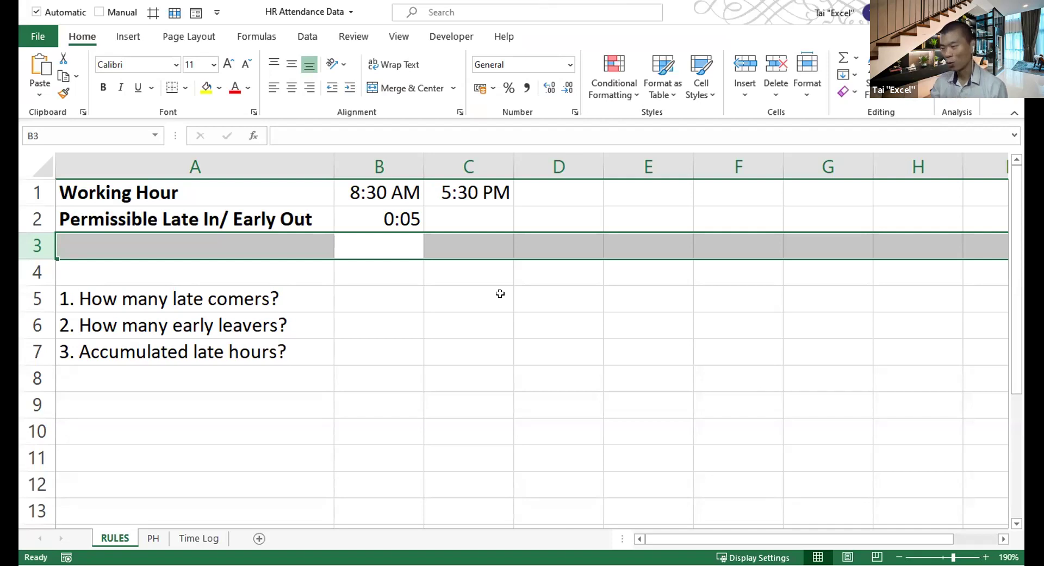
key("shift+Down")
key("shift+Down")
key("shift+Down")
key("shift+Down")
key("shift+Down")
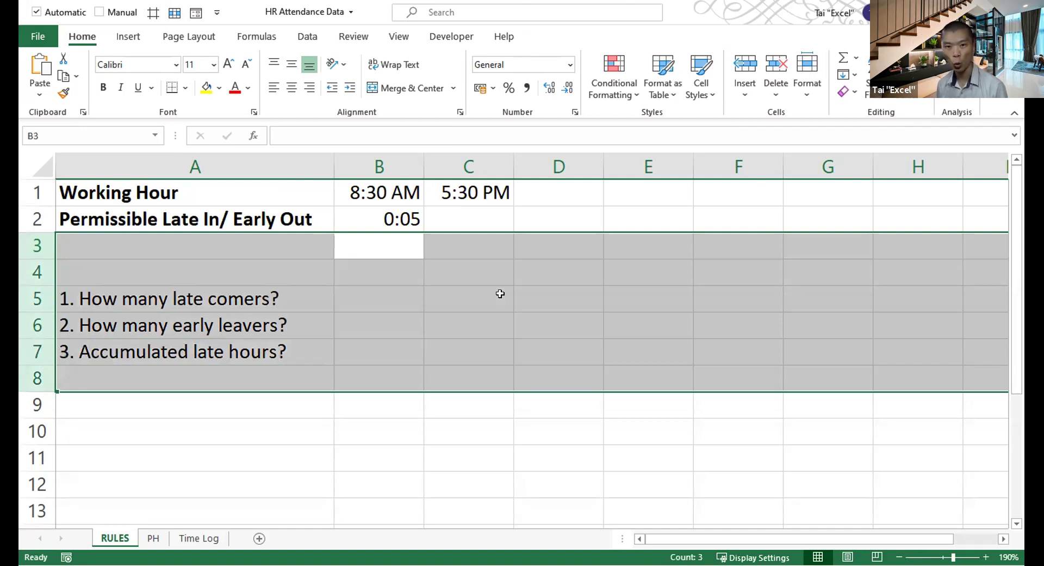
key("Up")
key("Down")
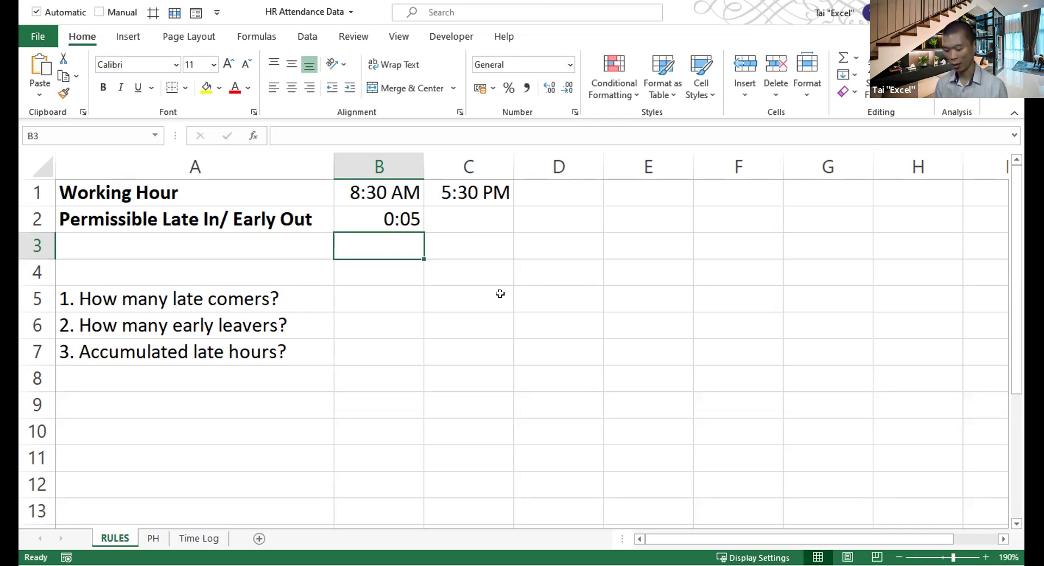
- Select the entire column B, extend and shrink the selection across the neighbouring columns, and return to cell B3
key("ctrl+space")
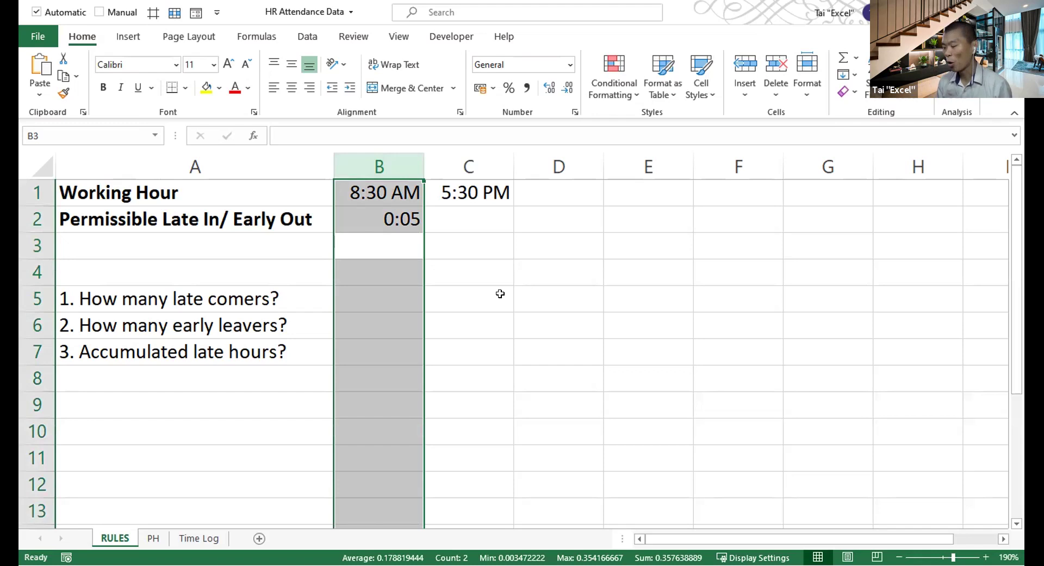
key("shift+Right")
key("shift+Right")
key("shift+Right")
key("shift+Right")
key("shift+Left")
key("shift+Left")
key("shift+Left")
key("shift+Left")
key("shift+Left")
key("shift+Right")
key("shift+Right")
key("shift+Right")
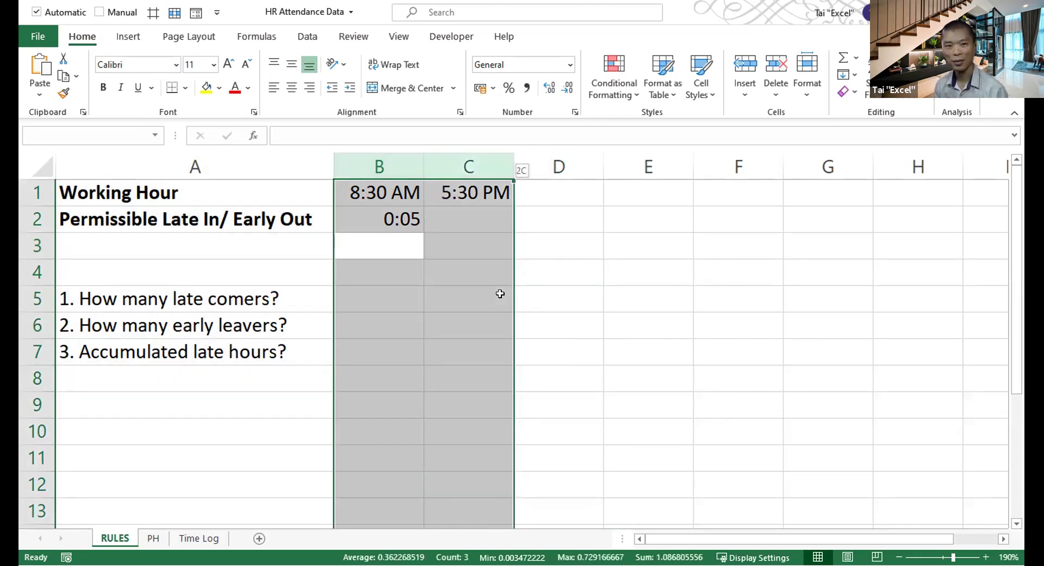
key("Right")
key("Left")
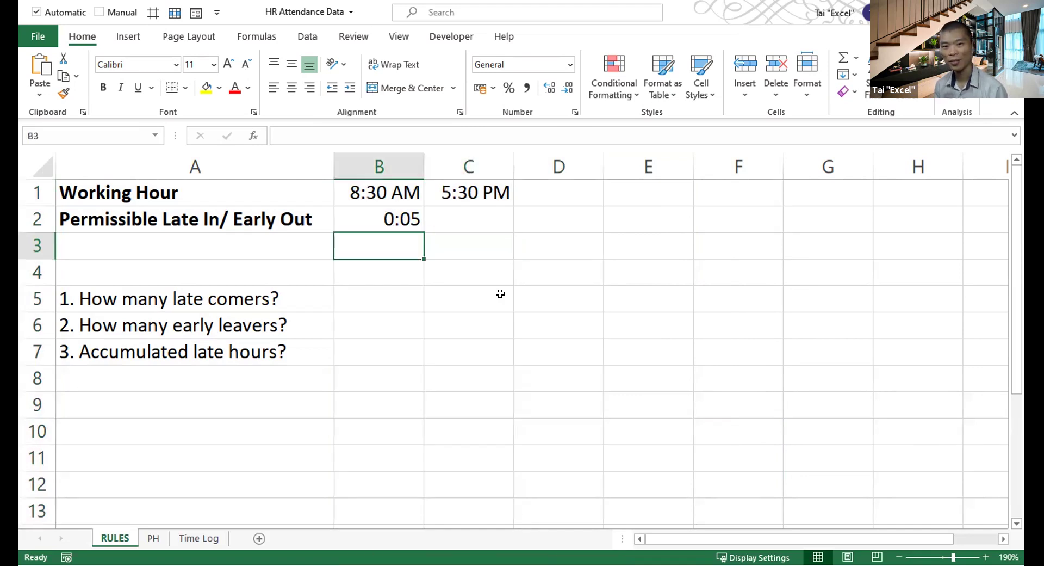
- Select the entire rows 4 to 8, which enclose the three analysis questions
key("Left")
key("Down")
key("Down")
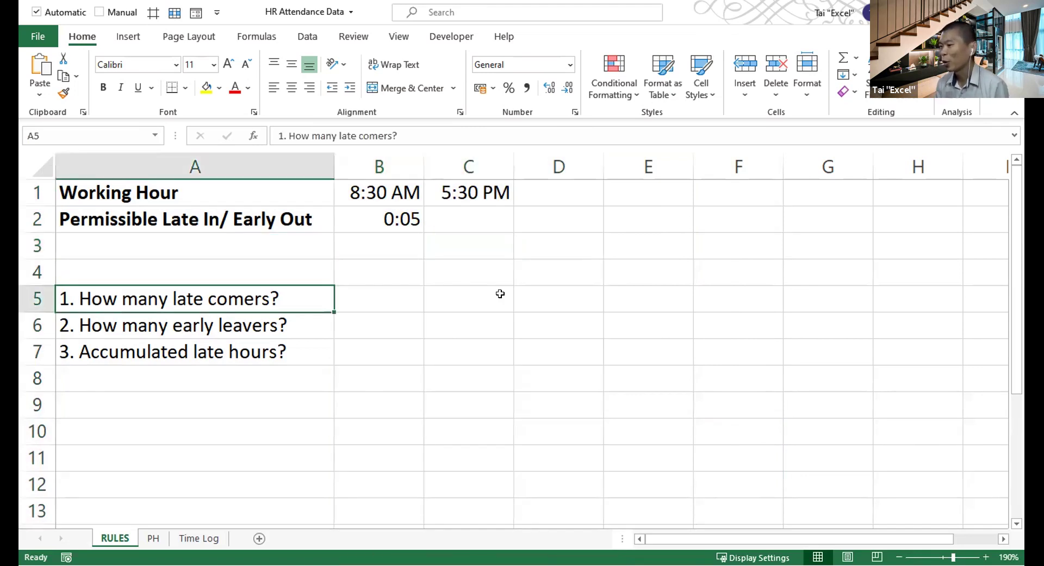
key("shift+Down")
key("shift+Down")
key("shift+Down")
key("Up")
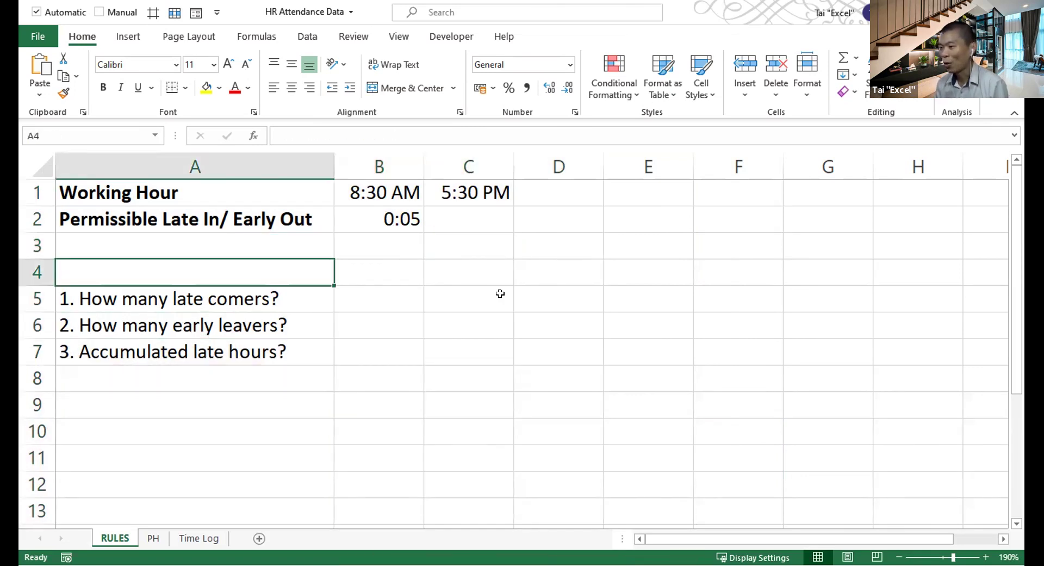
key("shift+Down")
key("shift+Down")
key("shift+Down")
key("shift+Down")
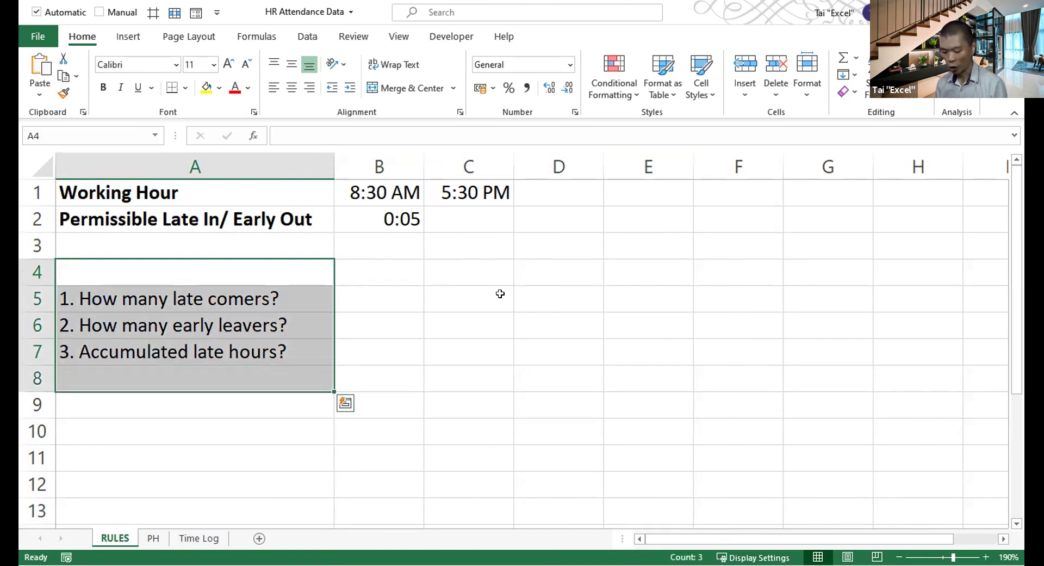
key("shift+space")
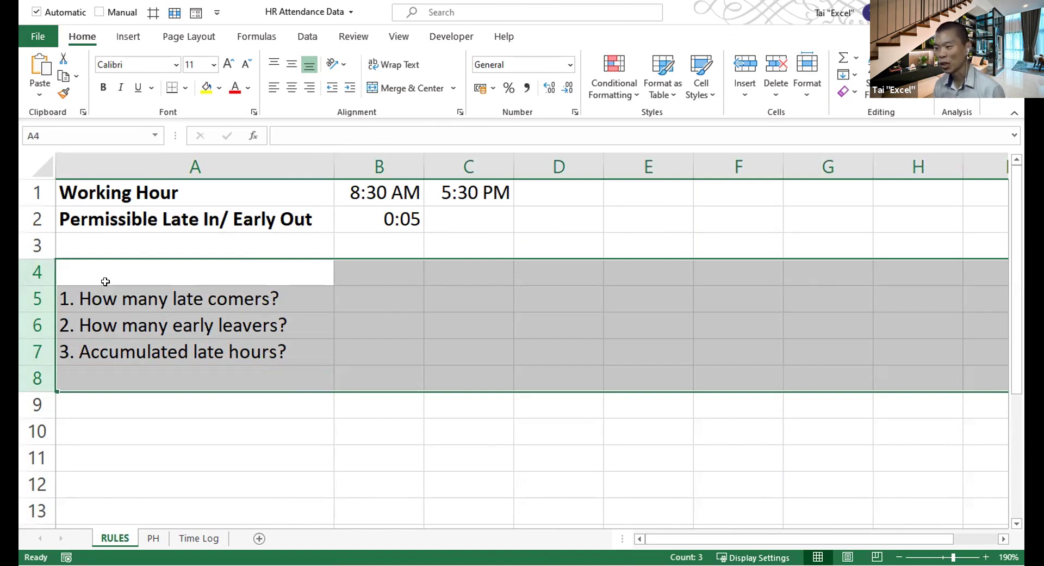
- Mark the Insert command for rows 4 to 8 with a red box, arrow and "CTRL SHIFT" note pointing to boxed "+" and "=" signs
right_click(32, 296)
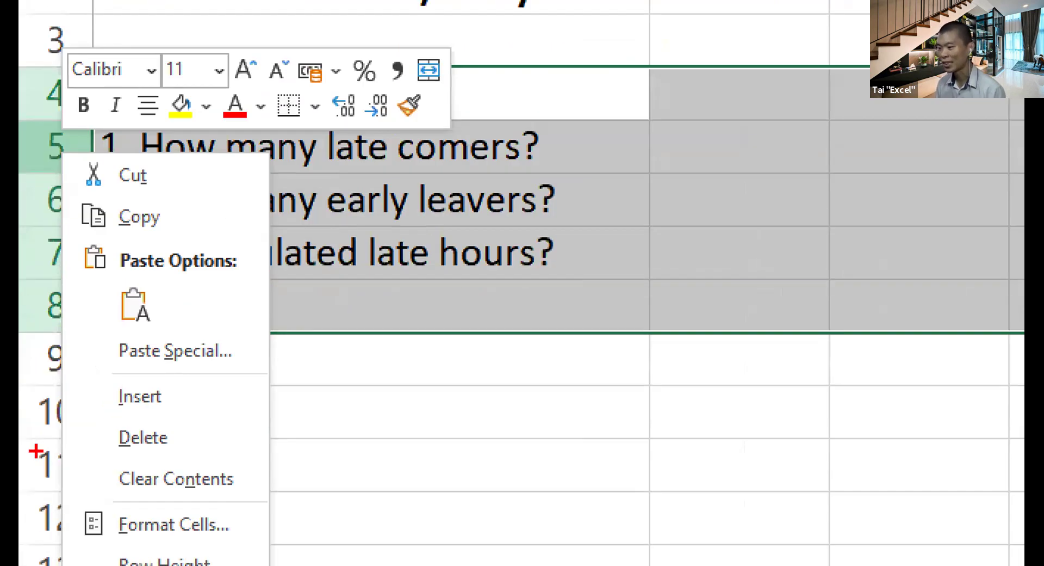
mouse_move(91, 371)
left_mouse_down()
mouse_move(122, 397)
mouse_move(226, 425)
mouse_move(329, 373)
left_mouse_up()
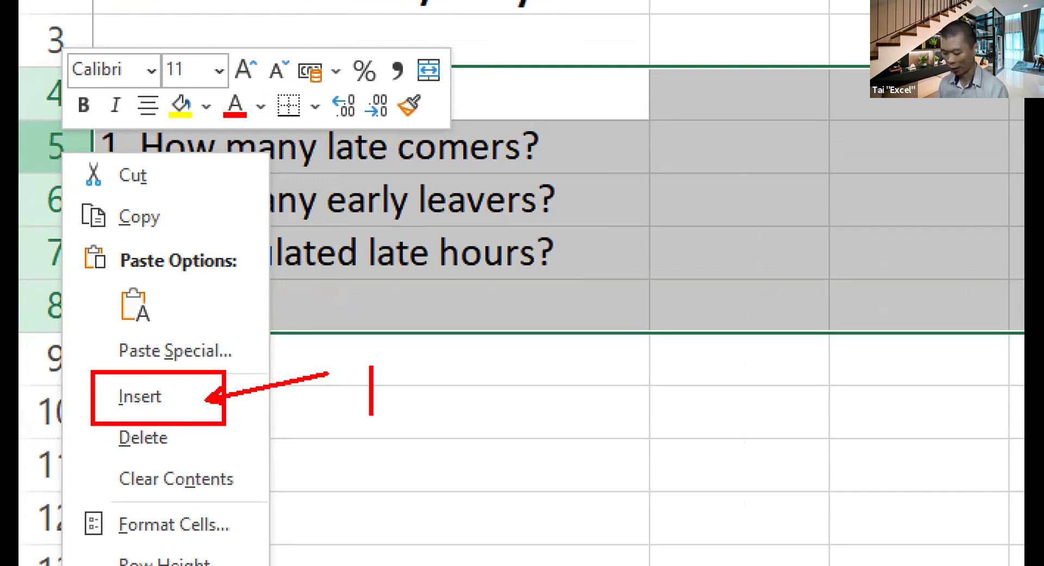
type("CTRL          +")
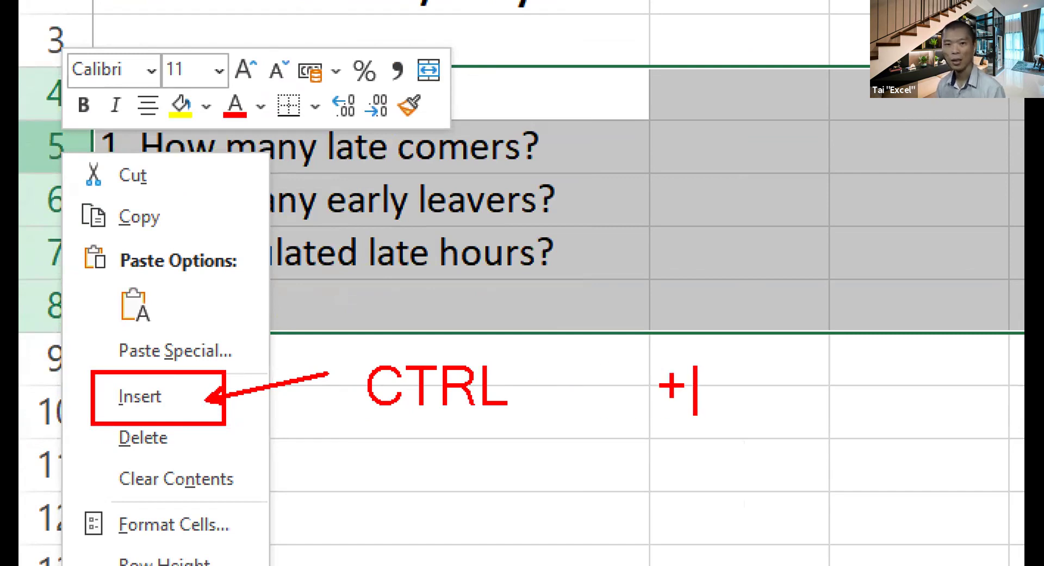
key("Escape")
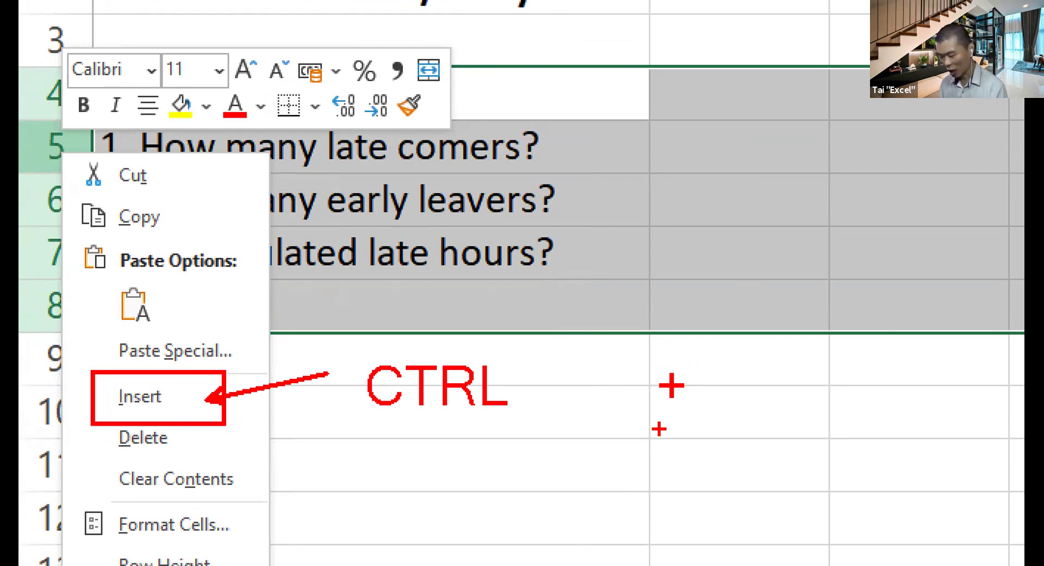
type("=")
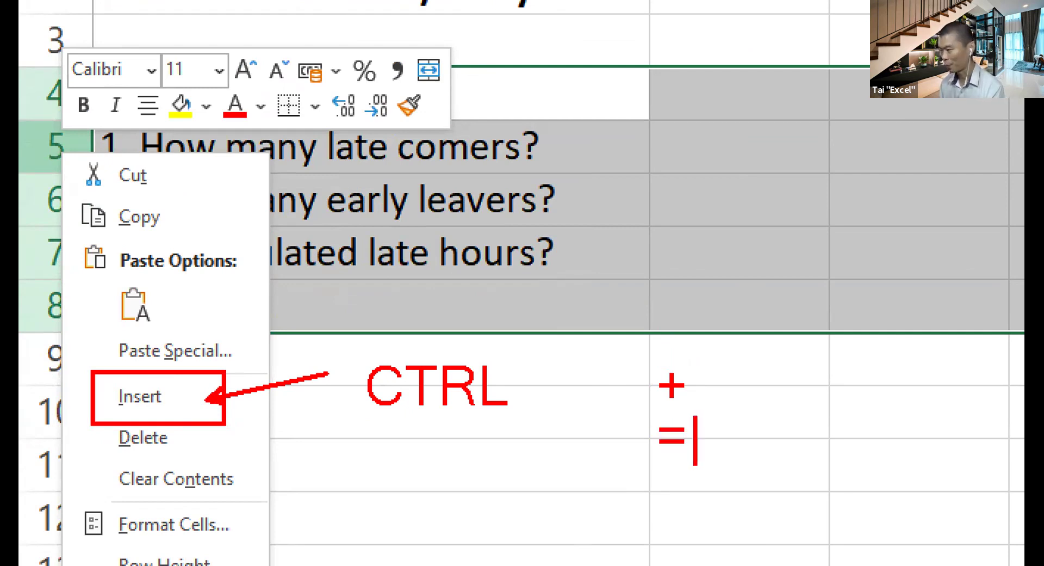
left_click_drag(632, 343, 715, 467)
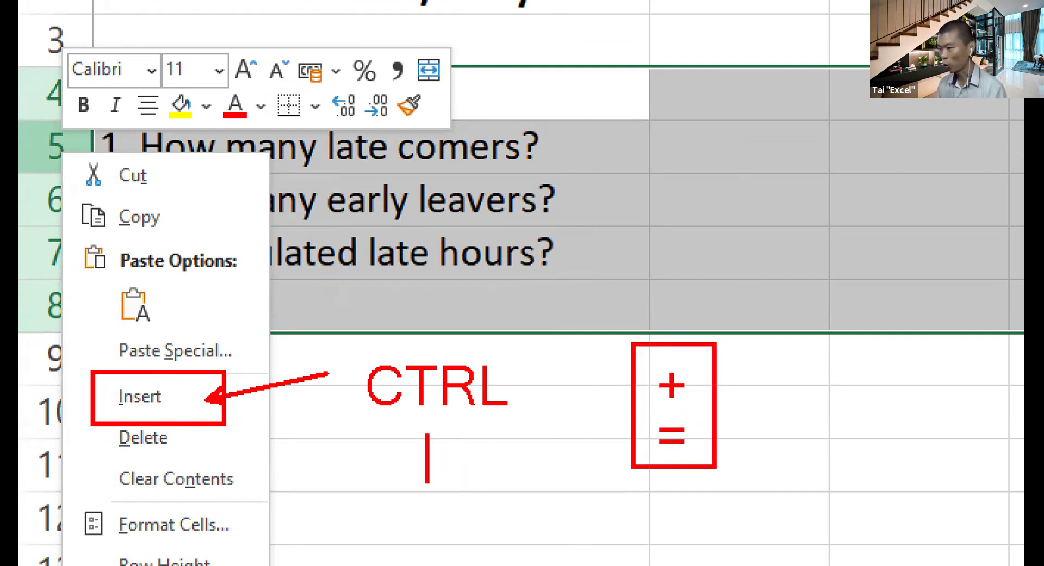
type("SHIFT")
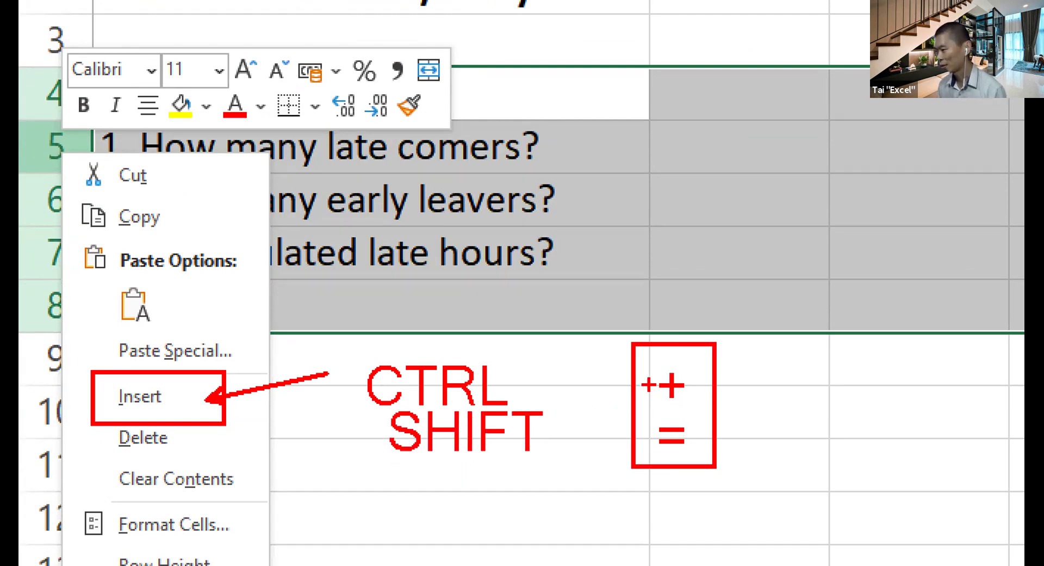
left_click_drag(650, 385, 550, 435)
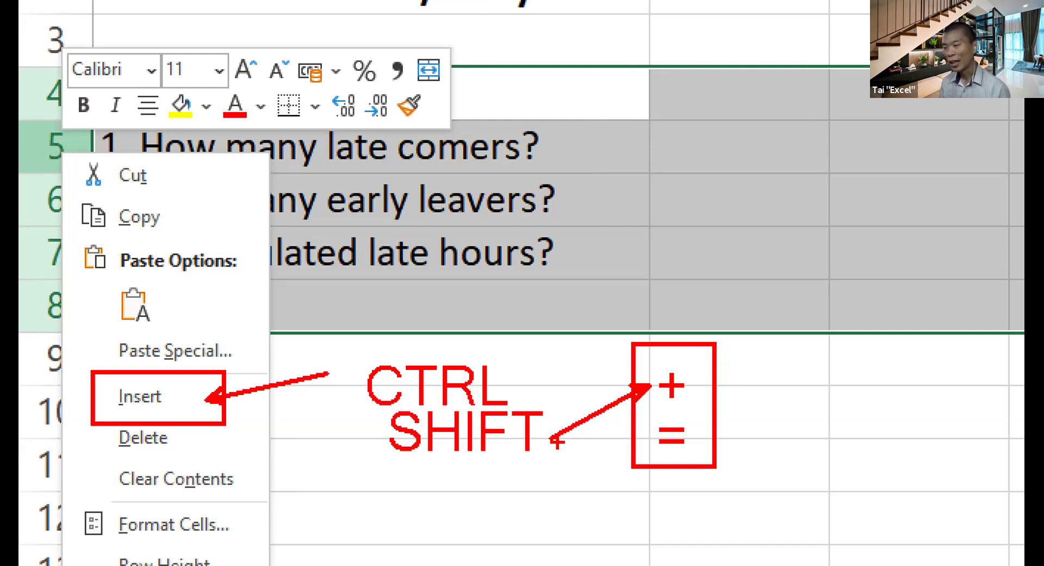
- Mark the Delete command in blue with a box, an arrow and boxed "CTRL" and "-" notes, and clear all annotations
key("b")
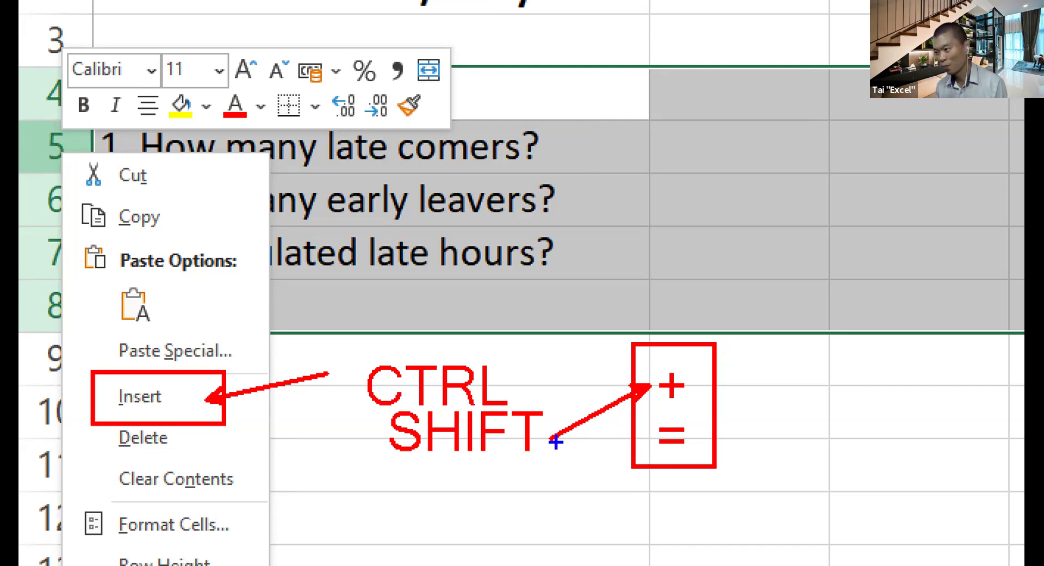
left_click_drag(104, 432, 326, 490)
type("t")
type("CTRL  ")
type(" -")
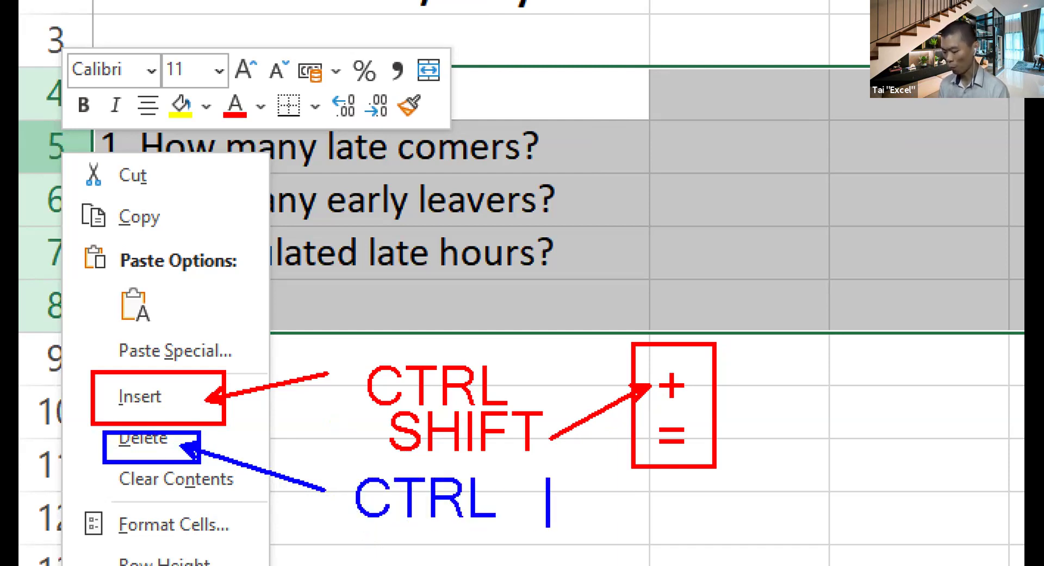
key("Escape")
mouse_move(341, 462)
left_mouse_down()
mouse_move(389, 501)
mouse_move(502, 532)
left_mouse_up()
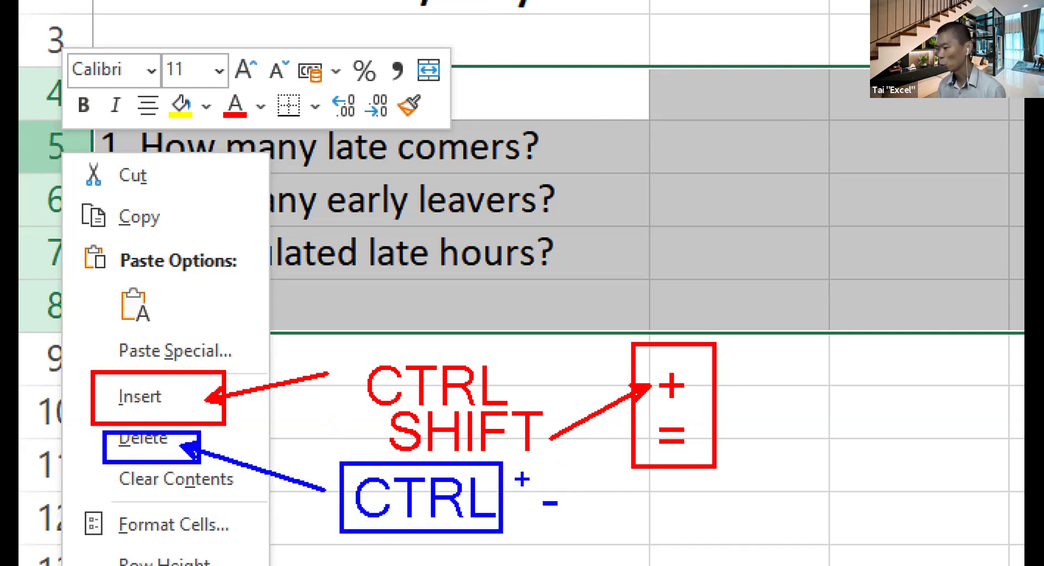
left_click_drag(521, 465, 584, 534)
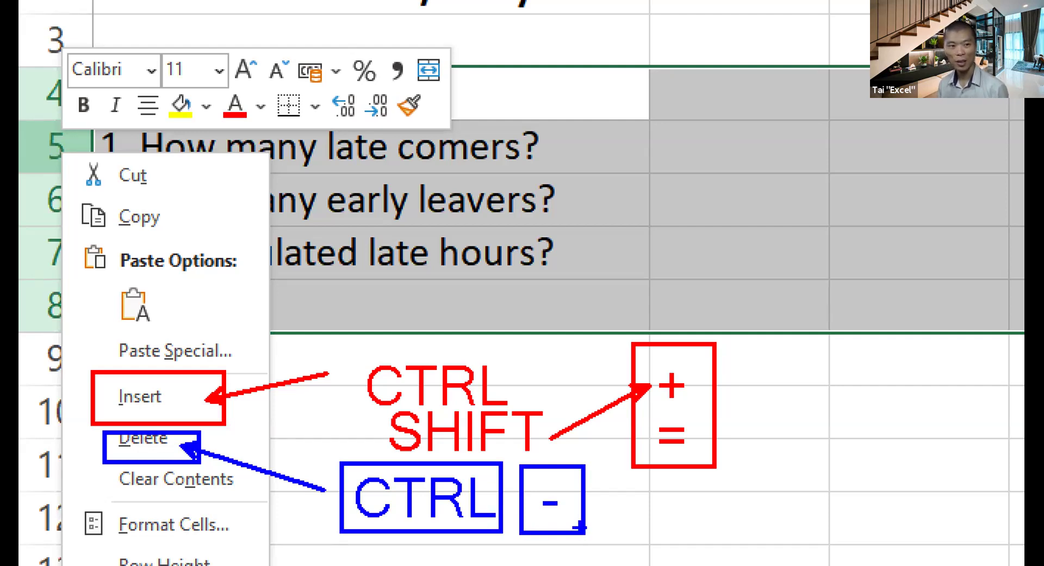
key("Escape")
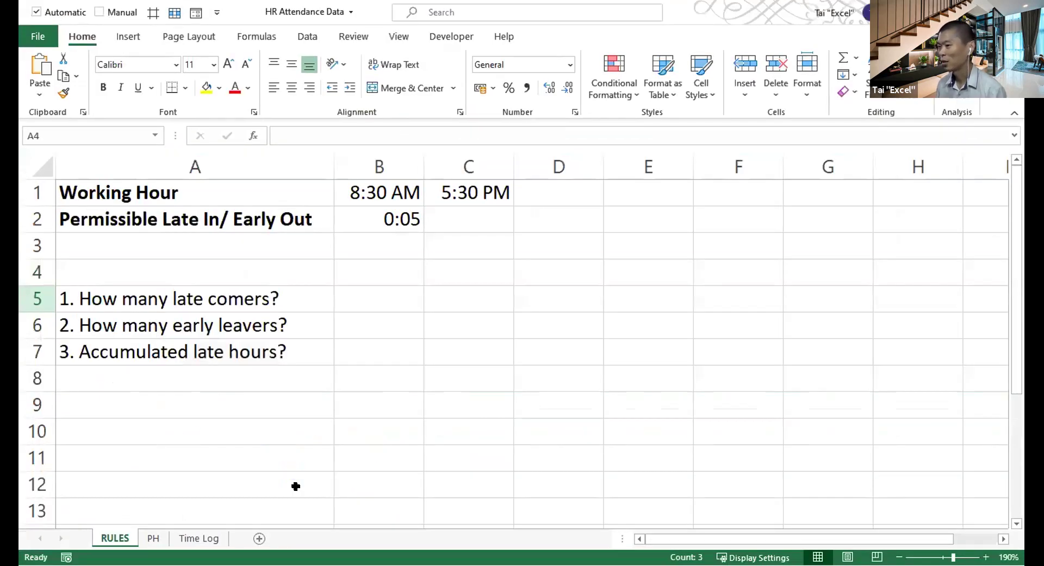
- Insert five blank rows at rows 4 to 8 and return to cell A2
key("ctrl+shift+plus")
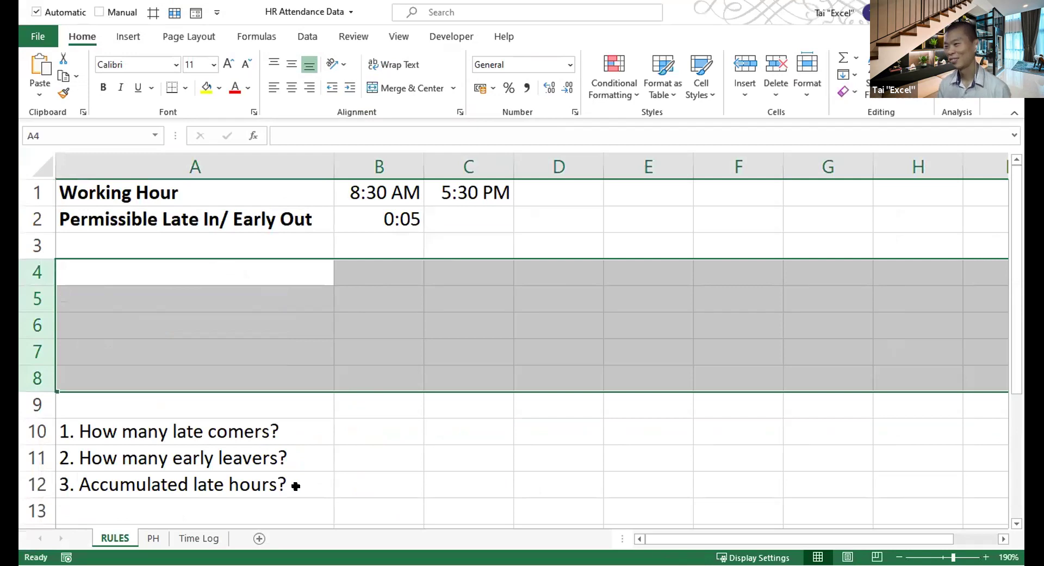
key("Up")
key("Up")
key("Up")
key("Down")
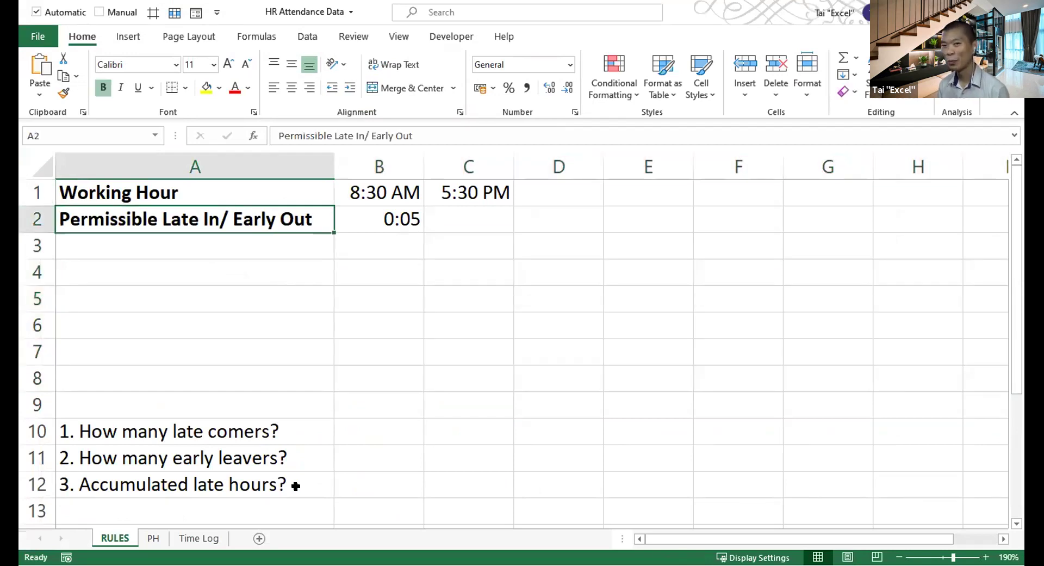
- Select the entire rows 2 to 4 and insert three blank rows above the Permissible Late In/ Early Out row
key("shift+Down")
key("shift+Down")
key("shift+Down")
key("shift+Up")
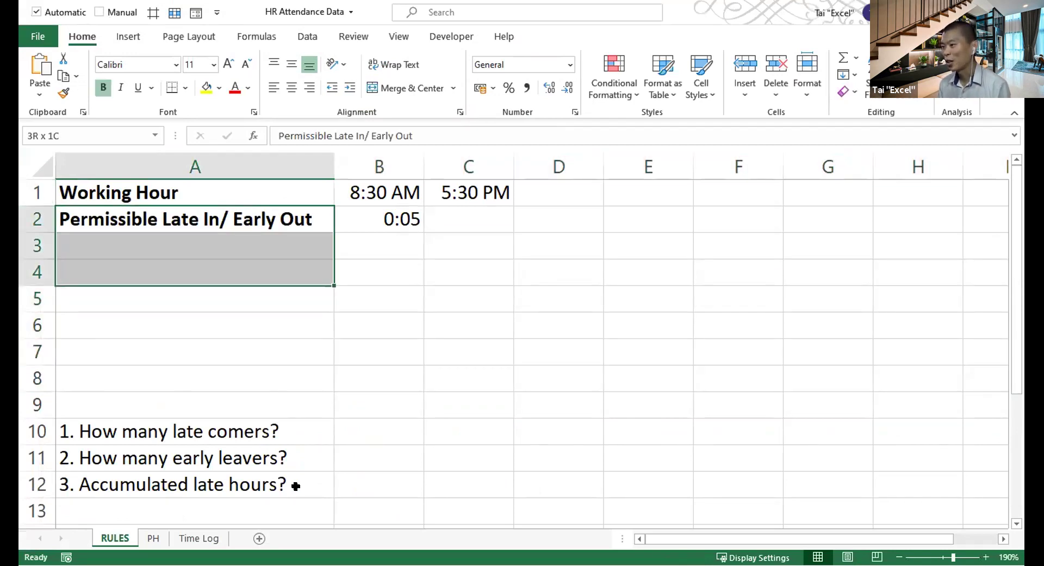
key("Up")
key("Down")
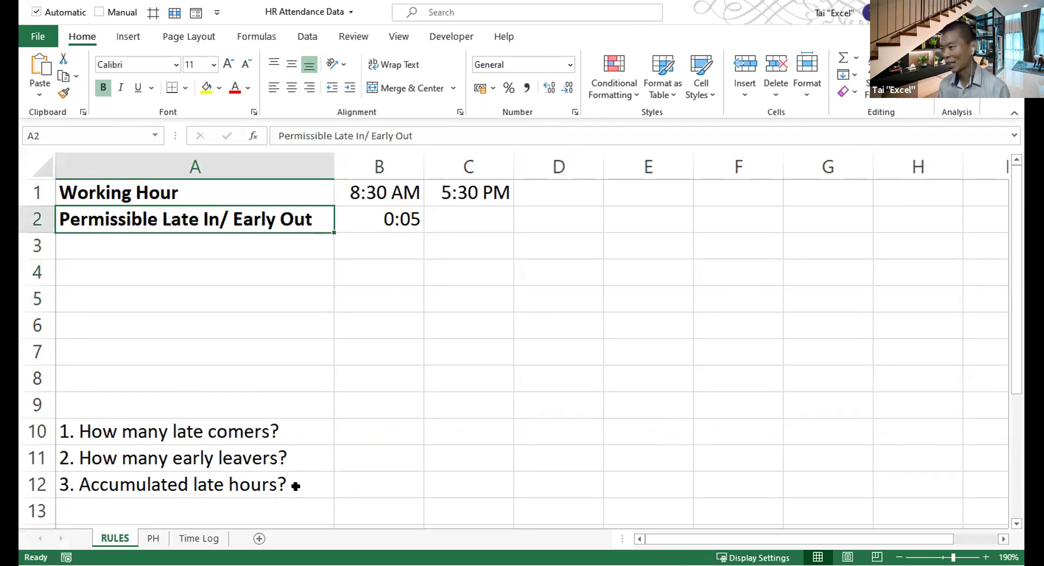
key("shift+Down")
key("shift+Down")
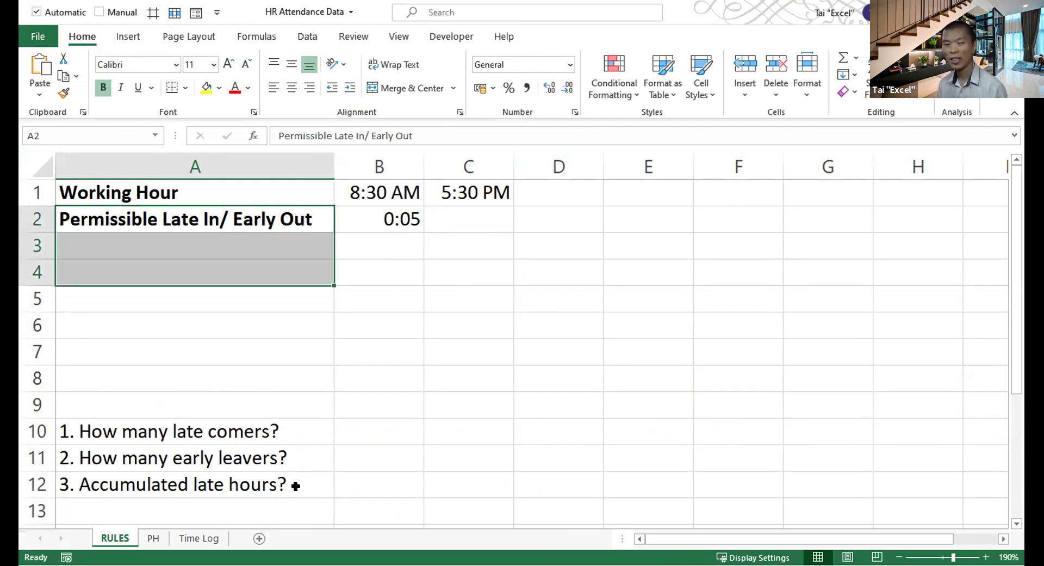
key("shift+space")
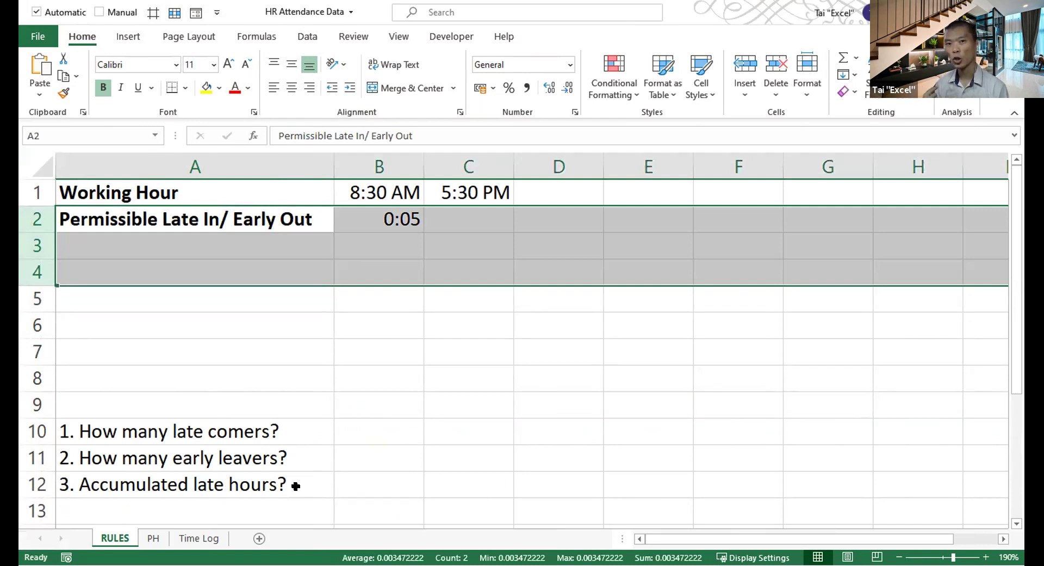
key("ctrl+shift+plus")
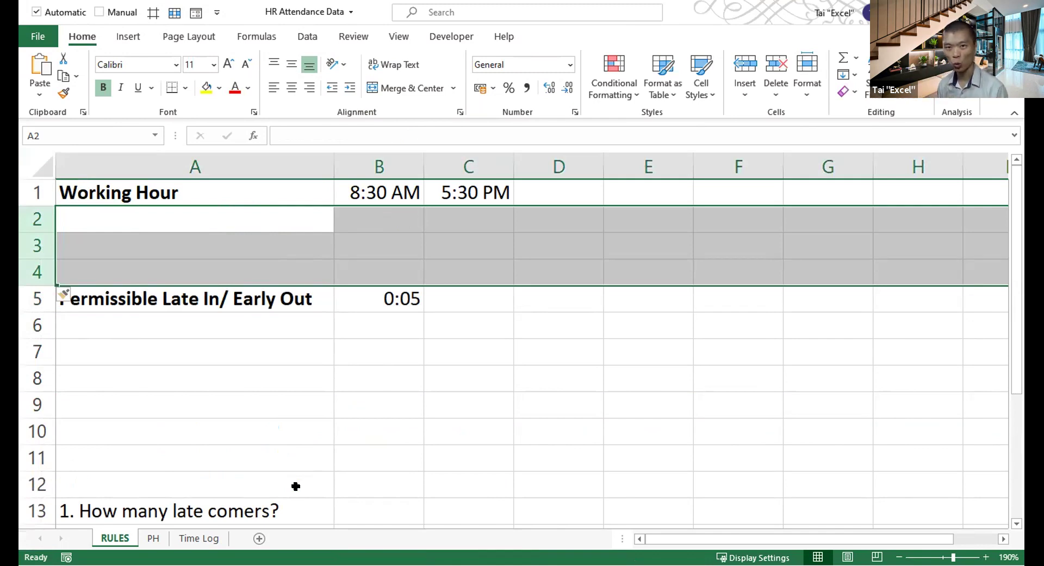
- Delete blank row 2 between the two rule rows, and delete the remaining two blank rows together
key("Down")
key("Up")
key("Down")
key("Up")
key("shift+space")
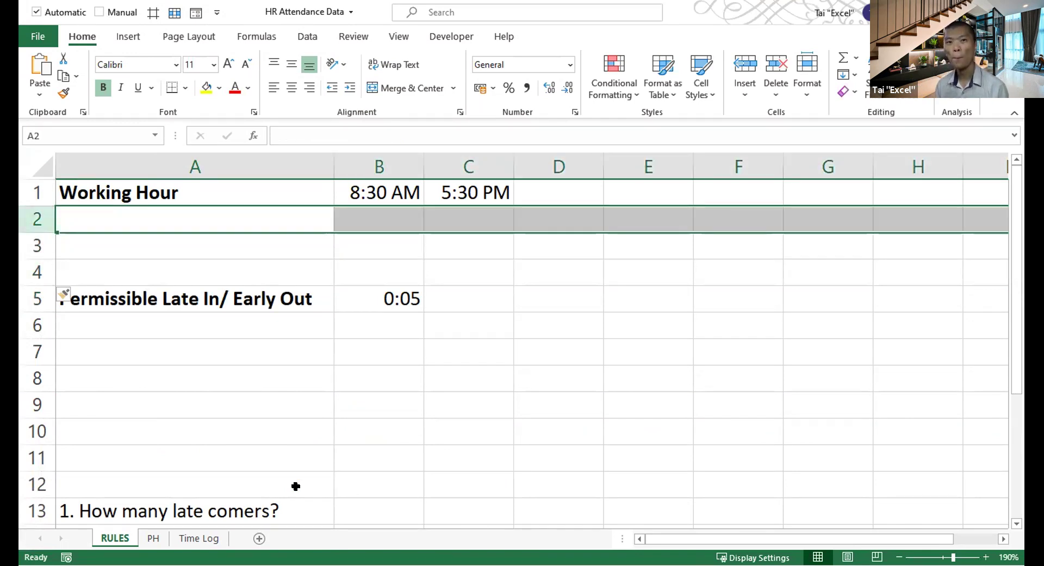
key("ctrl+minus")
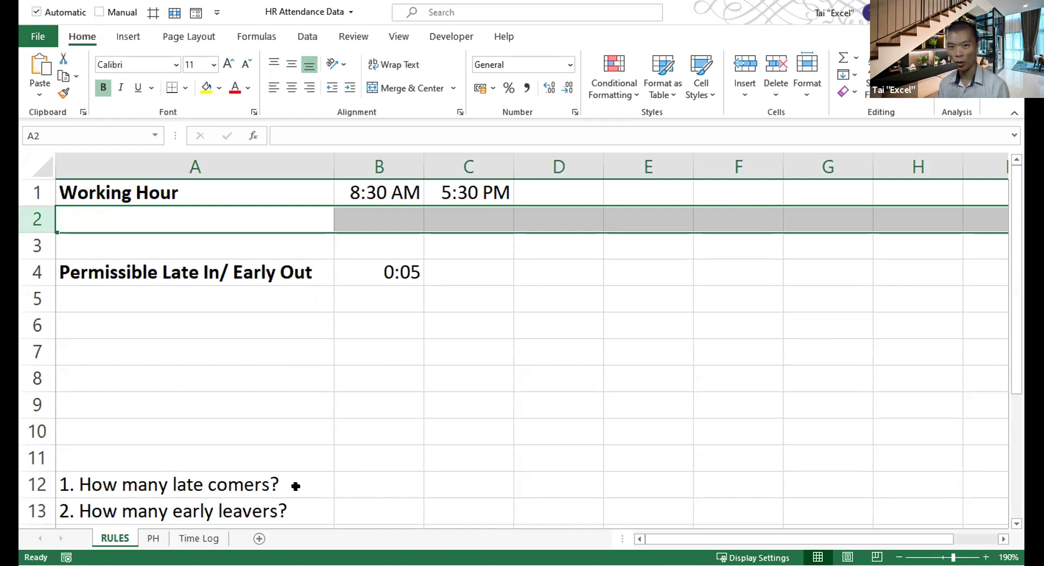
key("shift+Down")
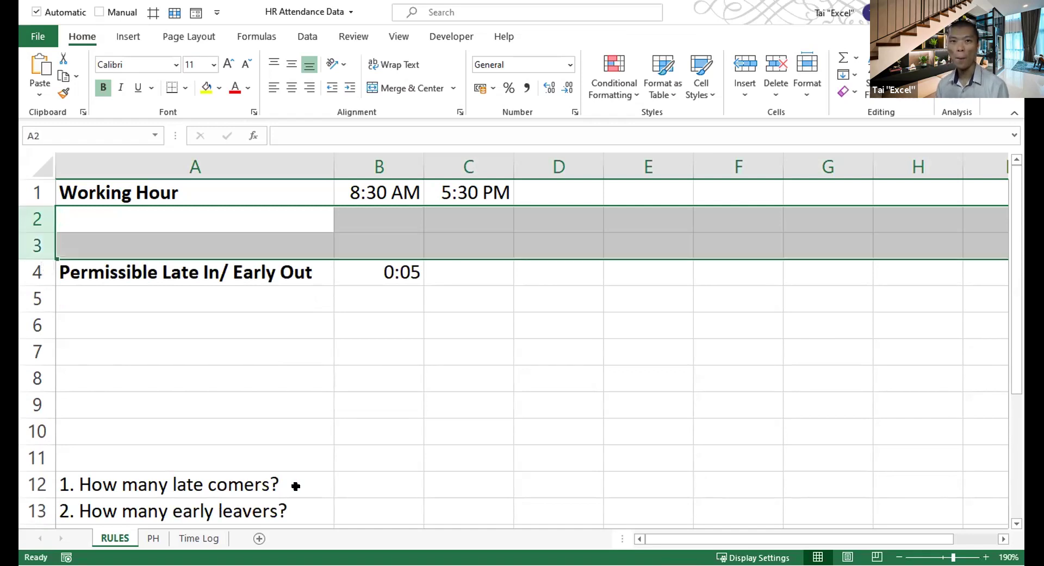
key("ctrl+minus")
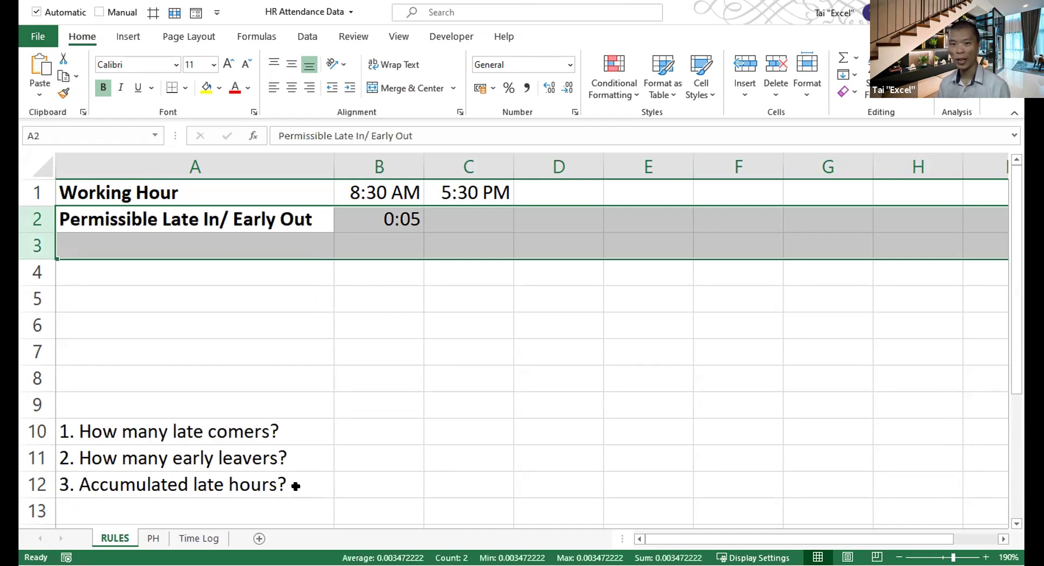
- Delete the six blank rows 3 to 8 above the analysis questions and return to cell A2
key("Down")
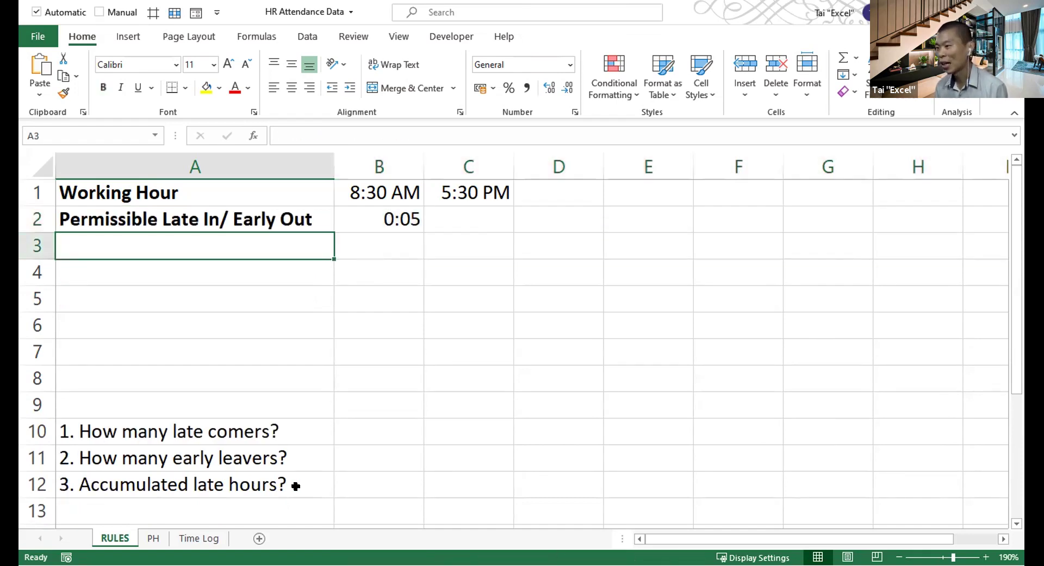
key("shift+Down")
key("shift+Down")
key("shift+Down")
key("shift+Down")
key("shift+Down")
key("shift+Up")
key("shift+Down")
key("shift+space")
key("ctrl+minus")
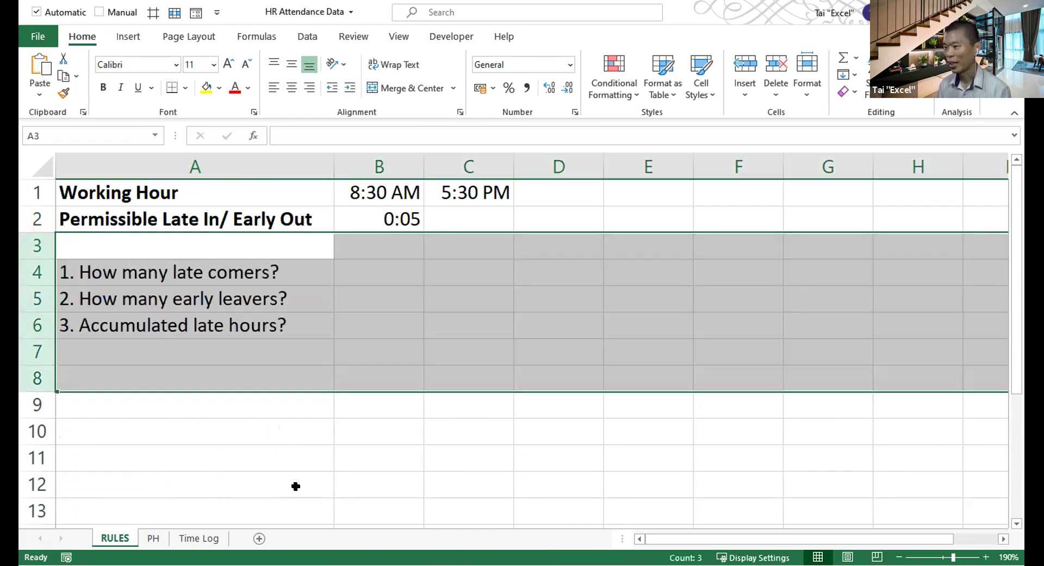
key("Up")
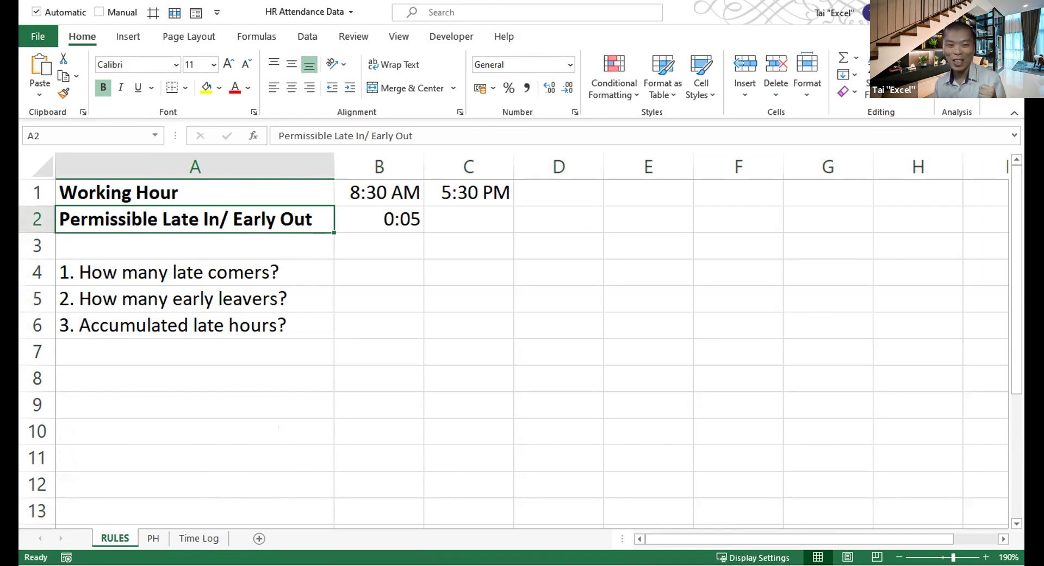
- Select the time values in the range B1:C2
key("Caps_Lock")
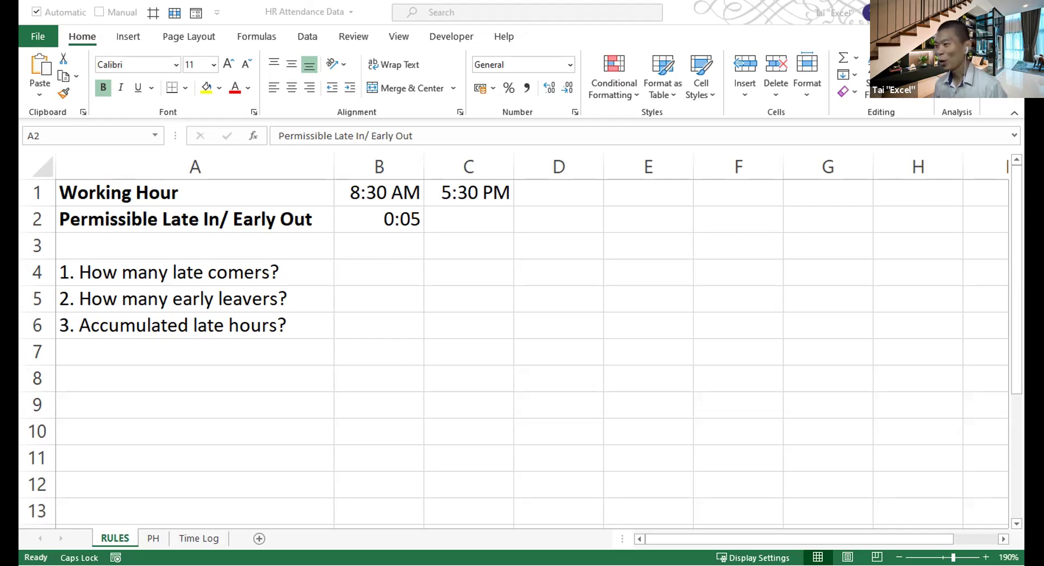
left_click(463, 337)
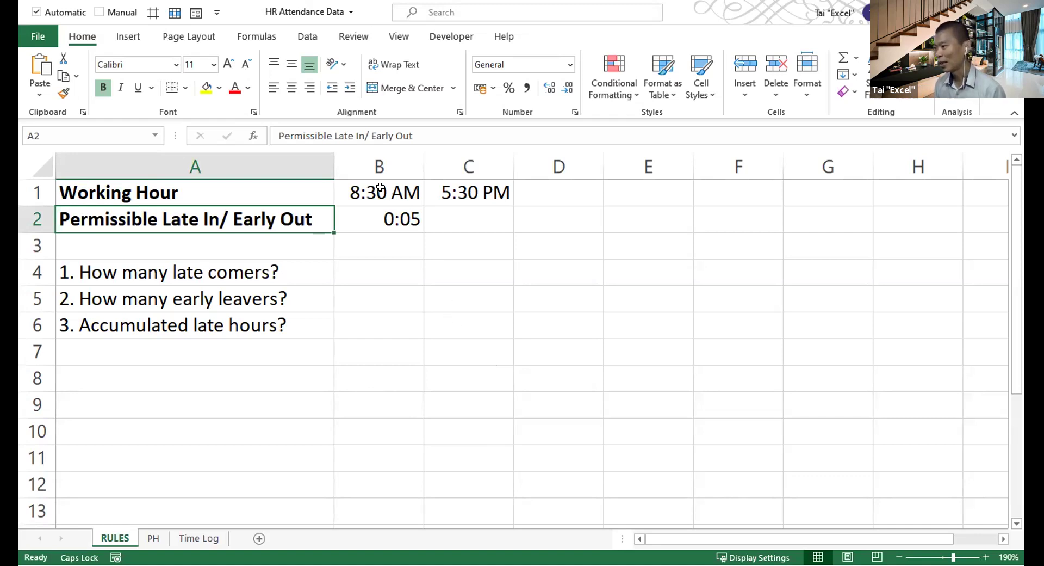
left_click_drag(380, 188, 474, 219)
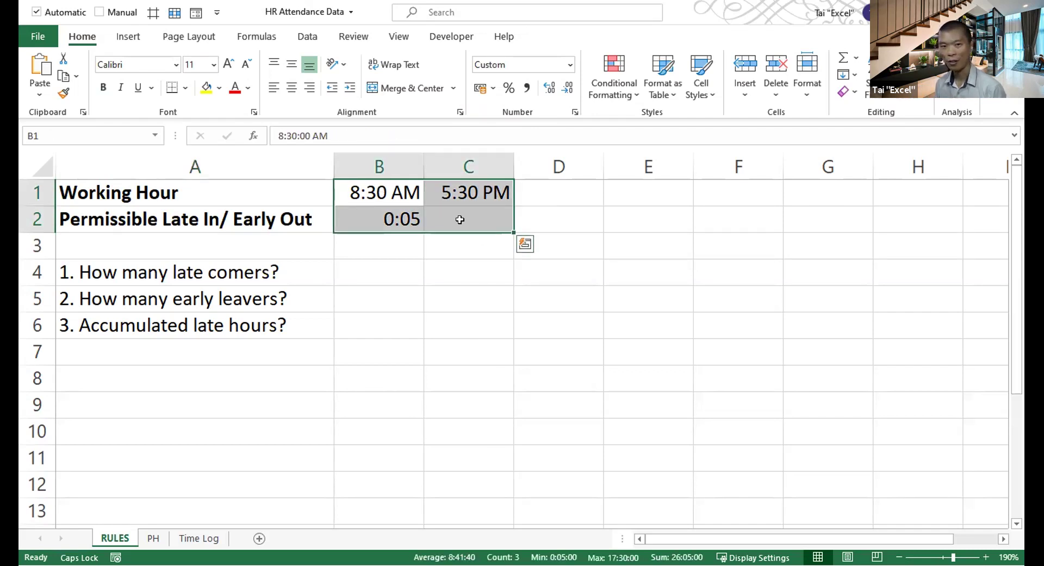
left_click_drag(382, 182, 465, 216)
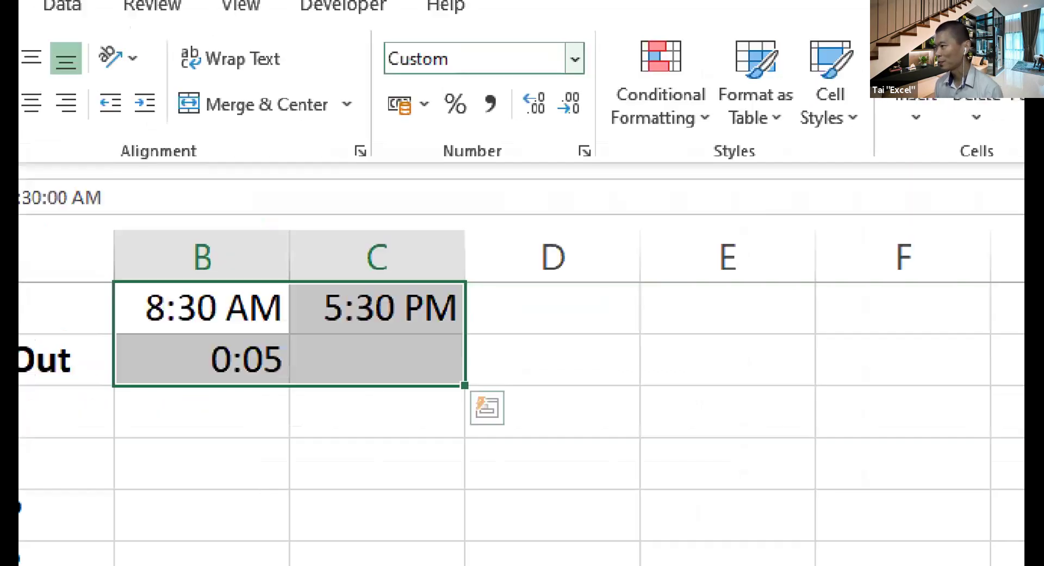
mouse_move(557, 35)
left_mouse_down()
mouse_move(603, 89)
mouse_move(615, 132)
left_mouse_up()
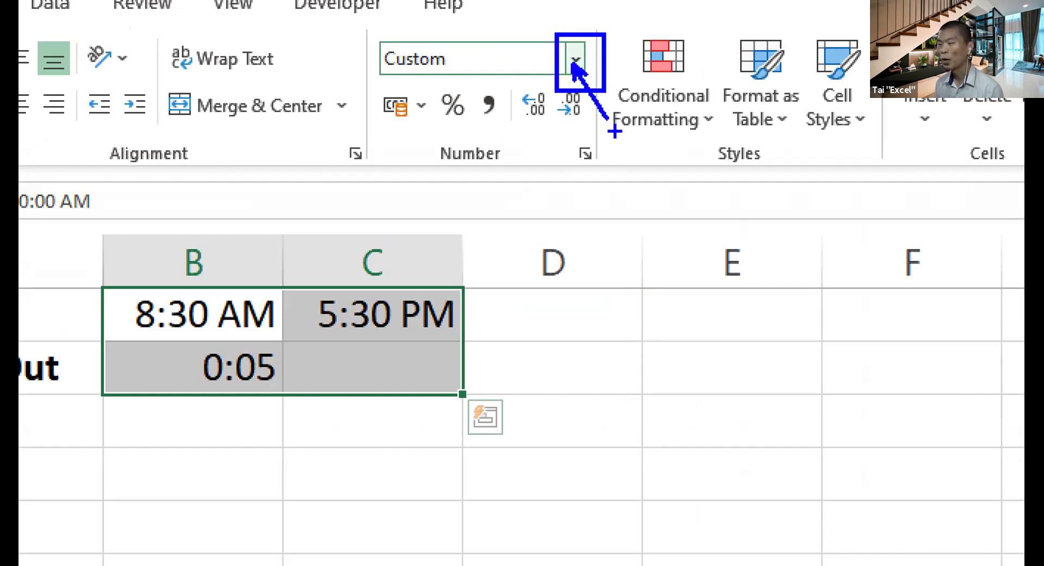
key("t")
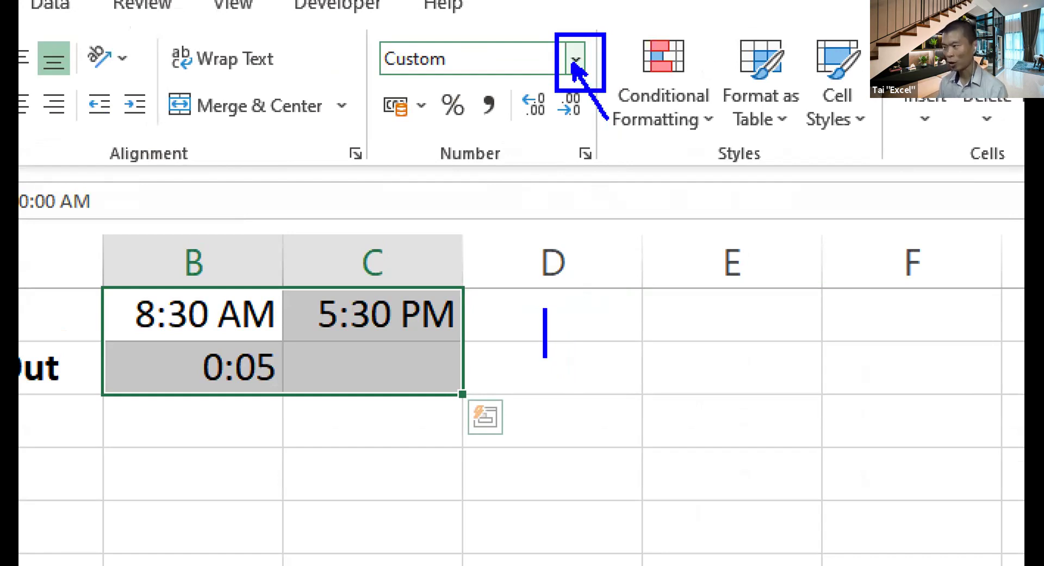
type("CTRL")
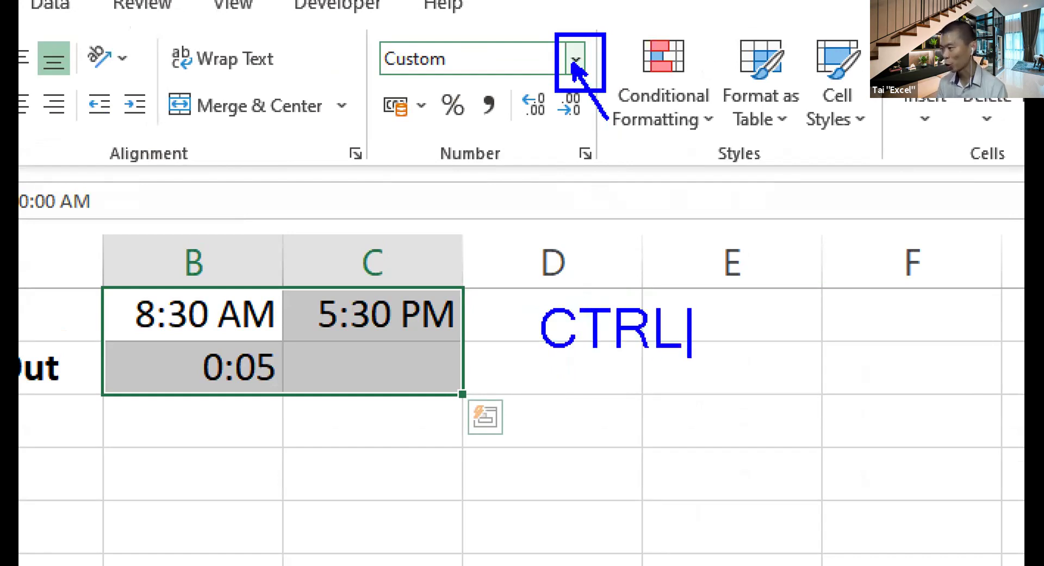
key("Return")
type("SHIFT")
key("Return")
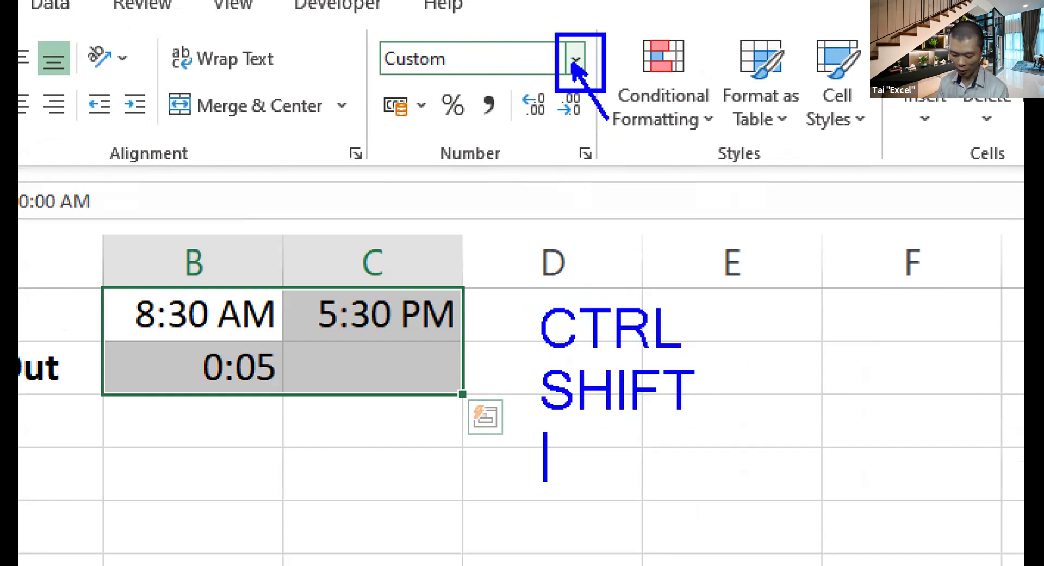
type("1")
key("Escape")
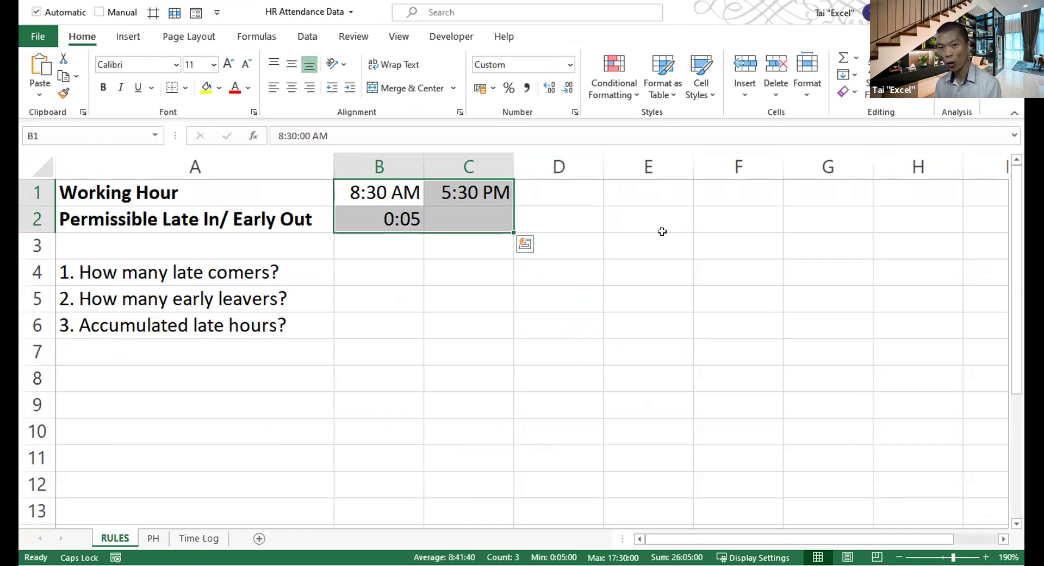
- Try the two-decimal Number format on the time values in B1:C2 and undo it
key("ctrl+shift+1")
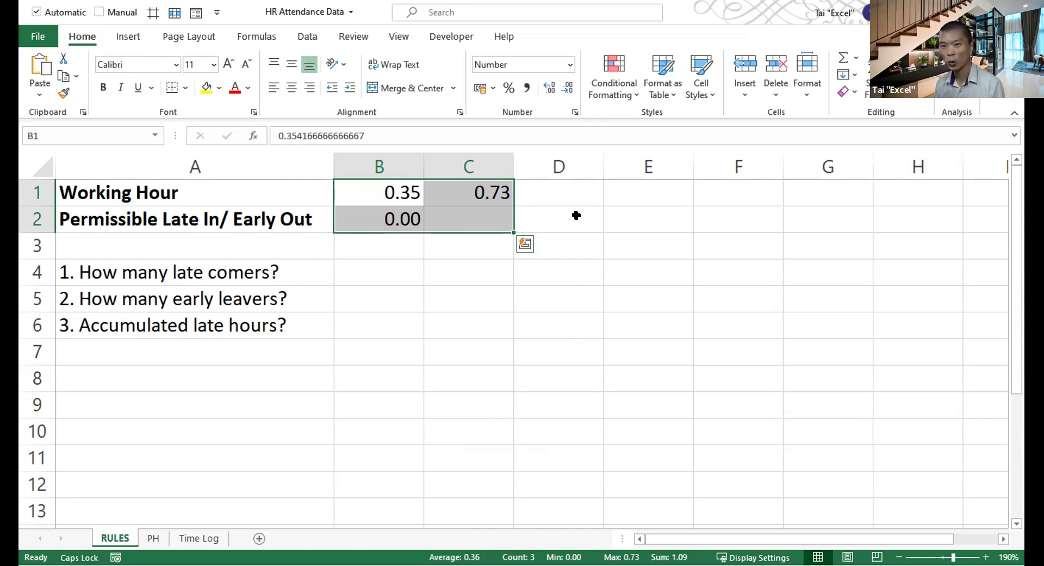
key("ctrl+z")
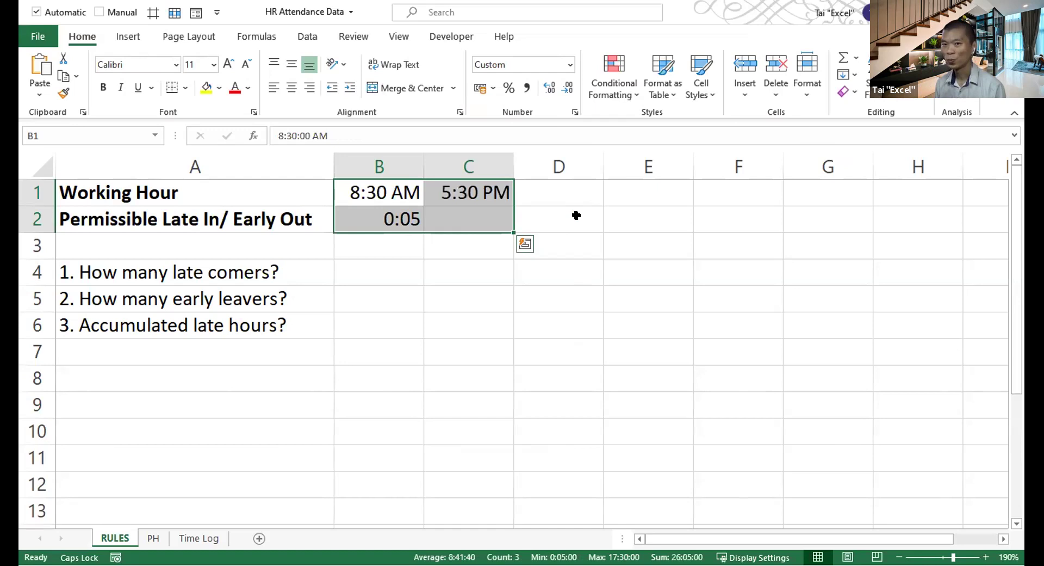
left_click(370, 185)
left_click(482, 186)
left_click(404, 217)
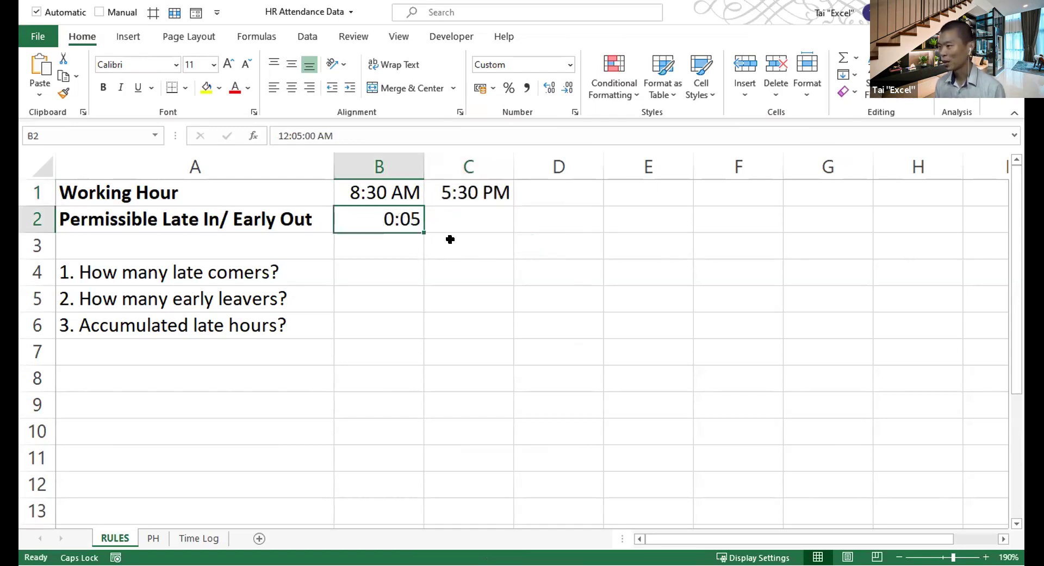
- Insert three blank rows above the analysis questions and enter the labels Permissible Late In in A4 and Permissible Early Out in A5
left_click_drag(32, 270, 33, 316)
key("ctrl+shift+plus")
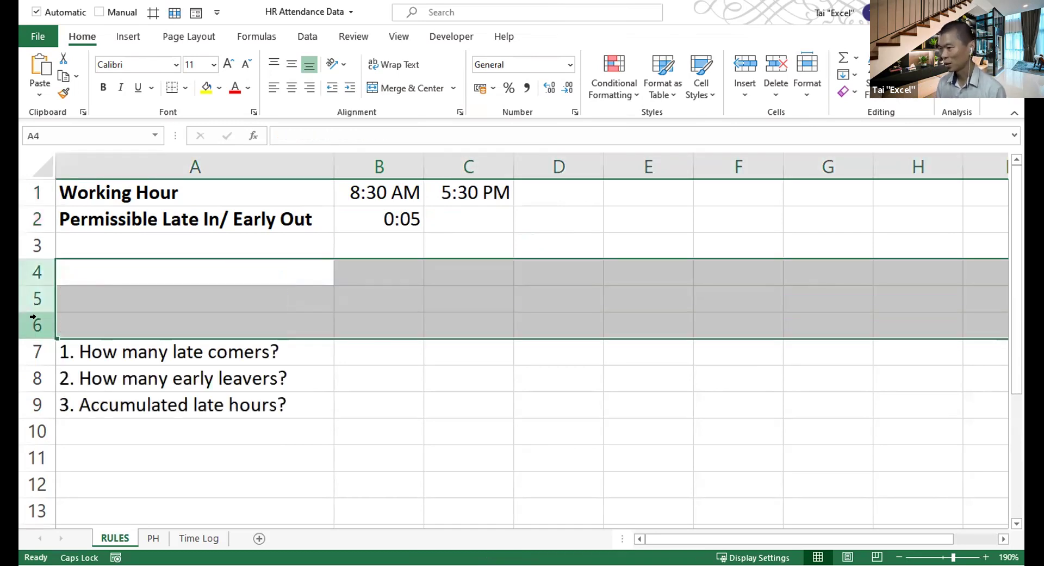
left_click(168, 265)
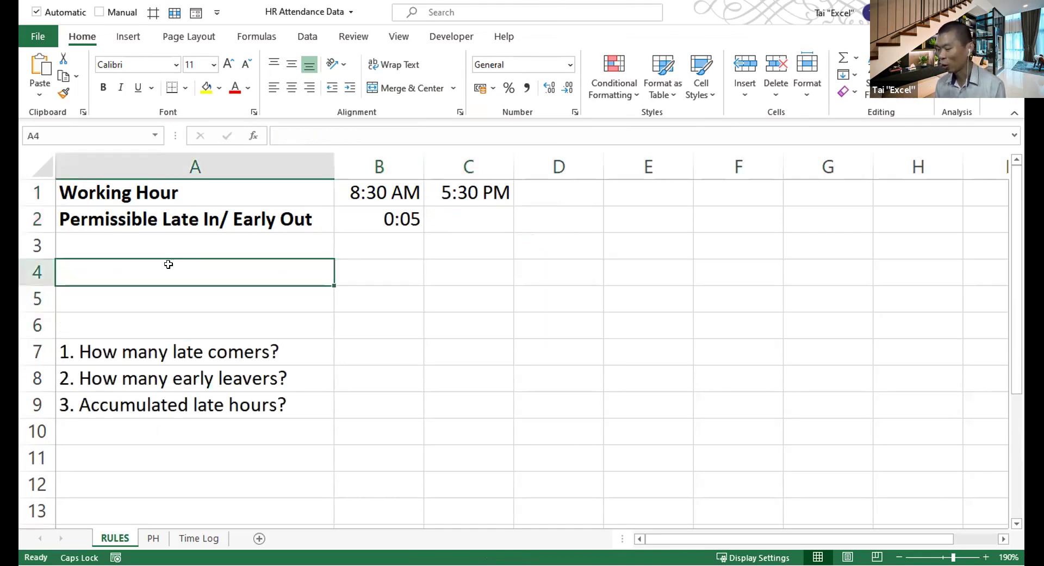
type("pERMIS")
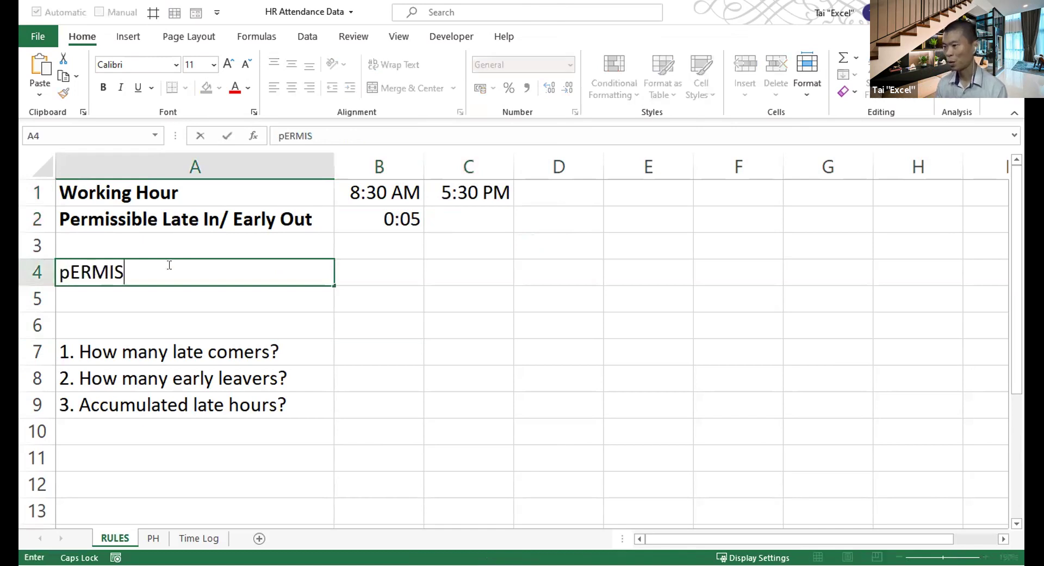
type("SIBLE Late In")
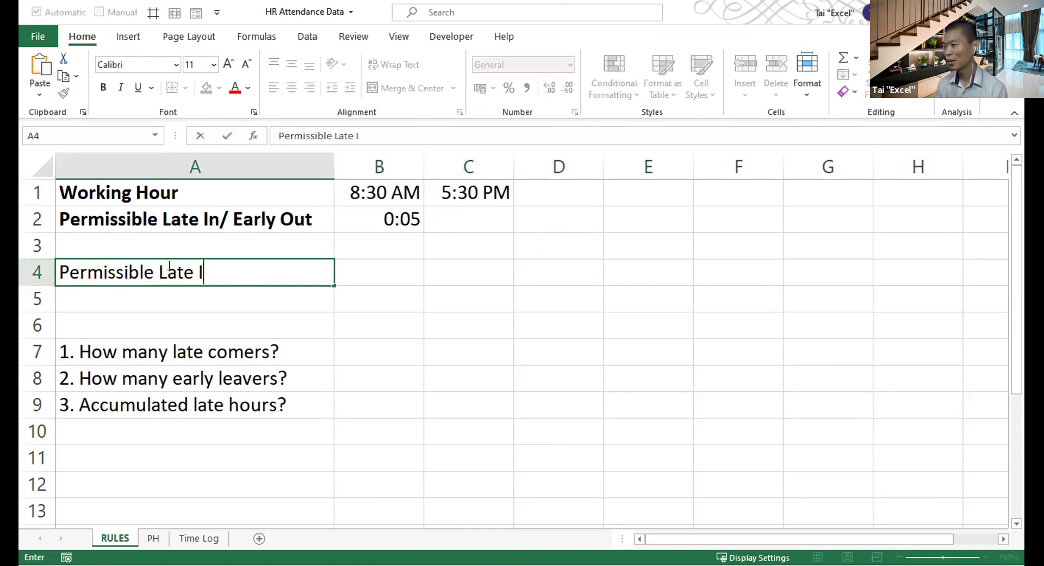
key("Return")
type("Permissib")
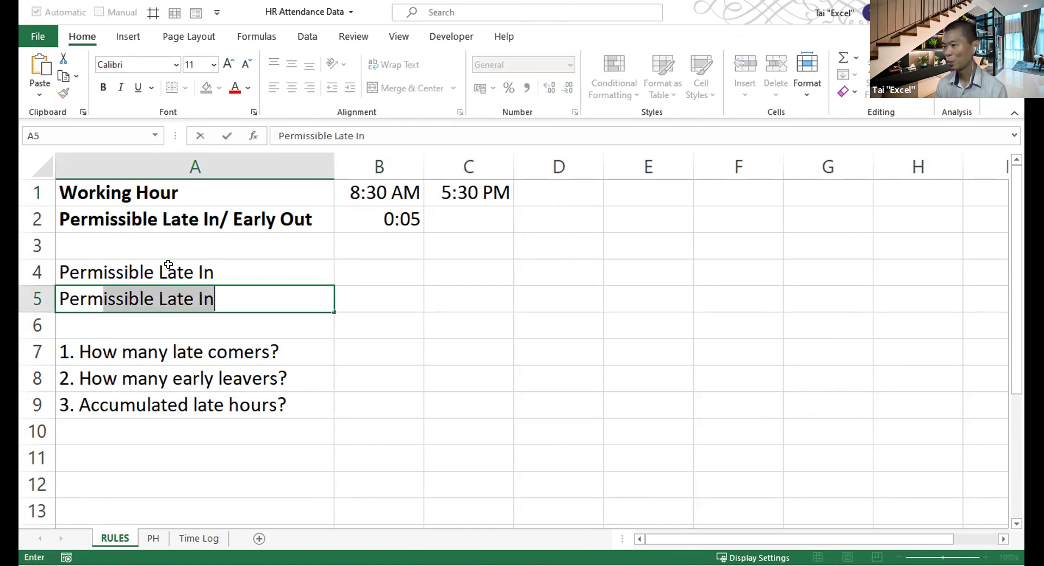
type("le E")
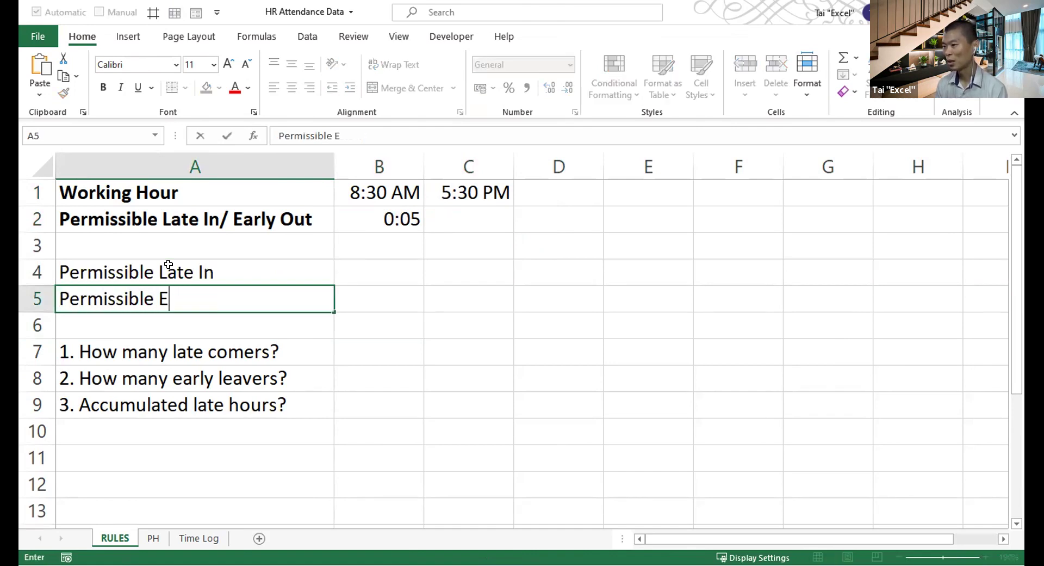
type("arly Out")
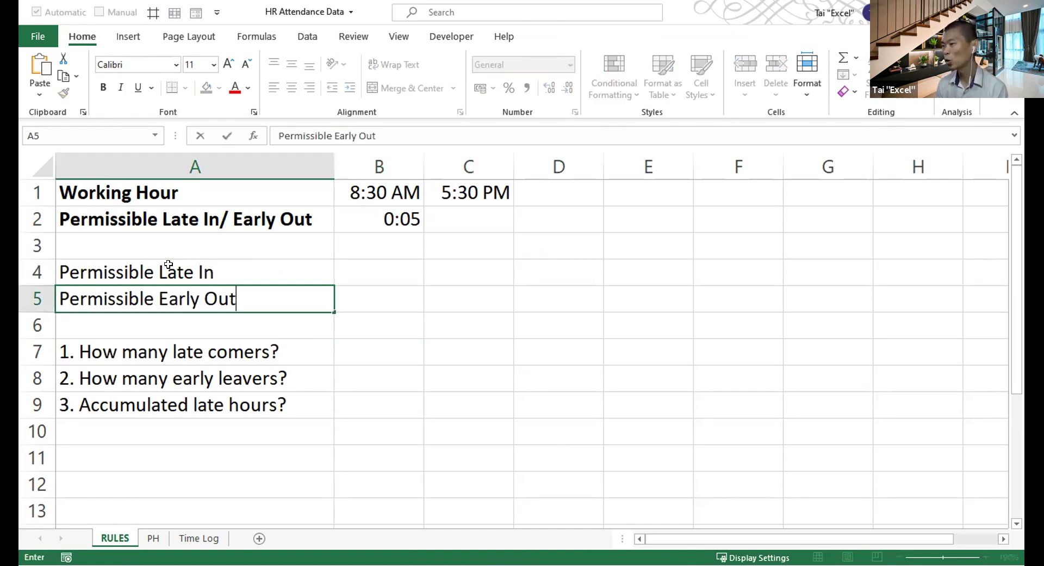
key("Return")
left_click(369, 263)
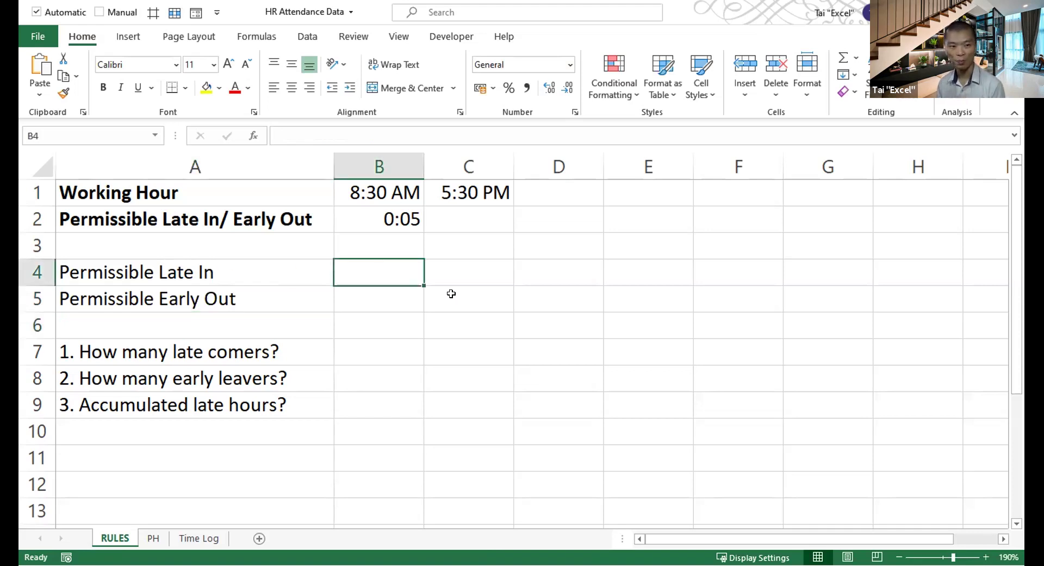
left_click_drag(37, 272, 37, 326)
left_click(190, 277)
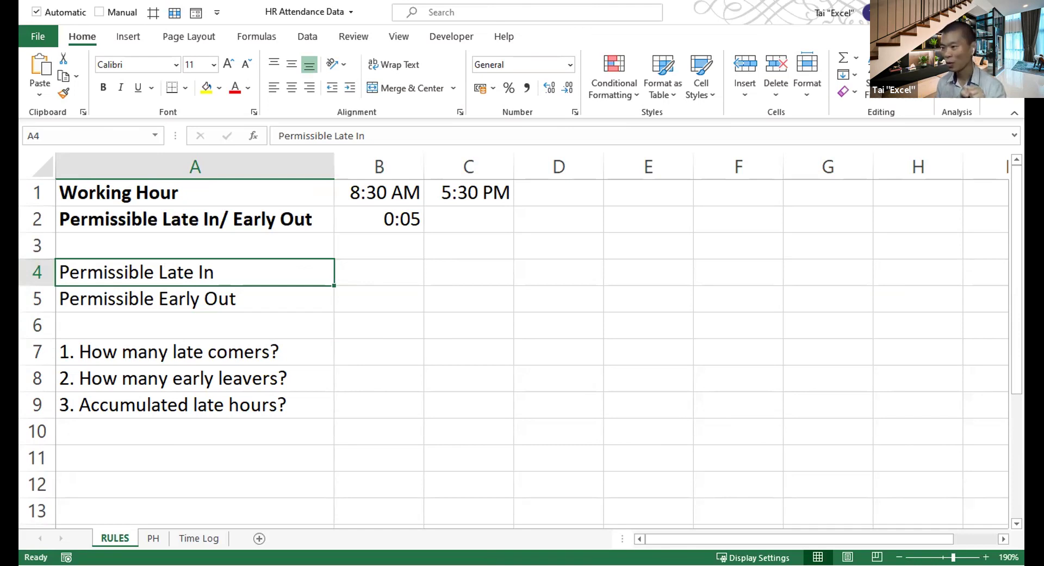
mouse_move(261, 268)
left_mouse_down()
mouse_move(262, 299)
mouse_move(287, 294)
left_mouse_up()
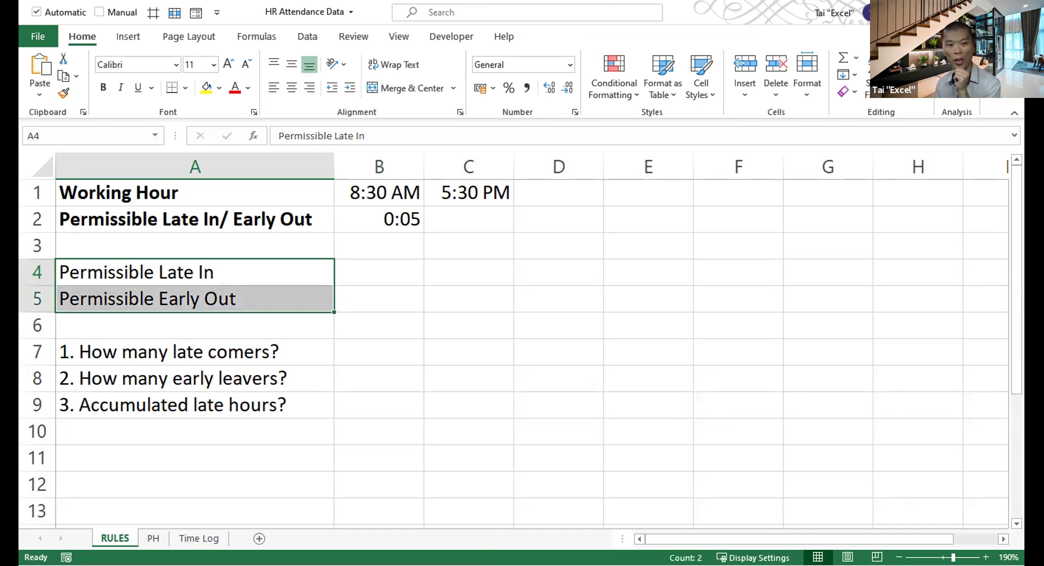
key("alt+Tab")
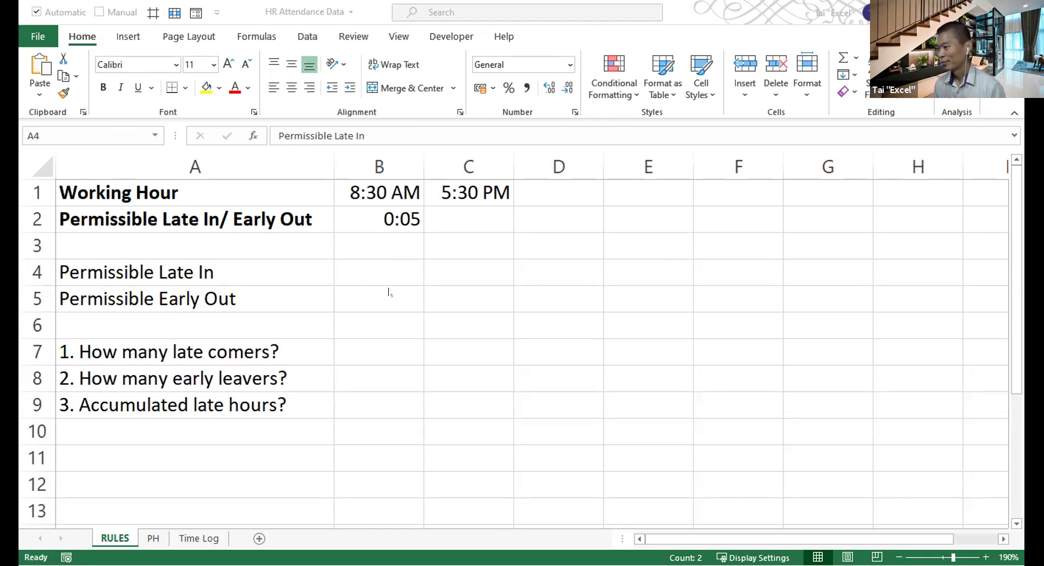
left_click(377, 270)
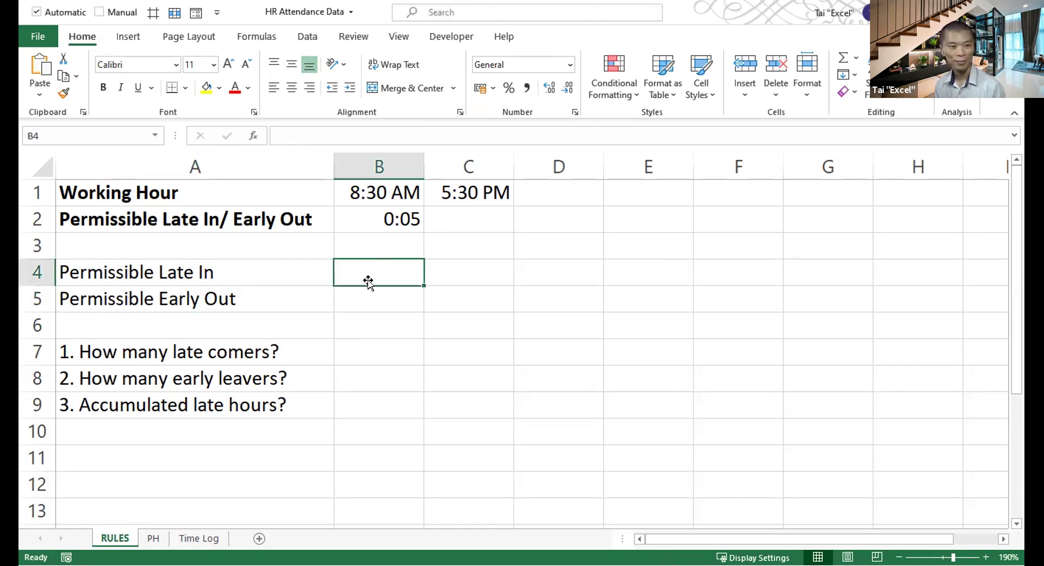
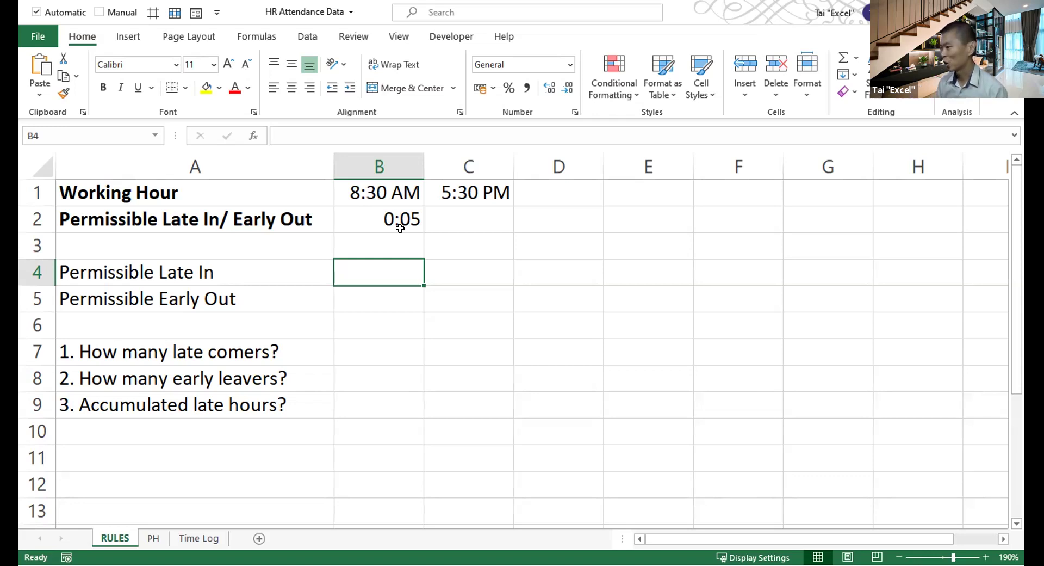
- Enter the notes "future = +" in E4 and "past = -" in E5 beside the permissible time labels
left_click(640, 264)
type("fure")
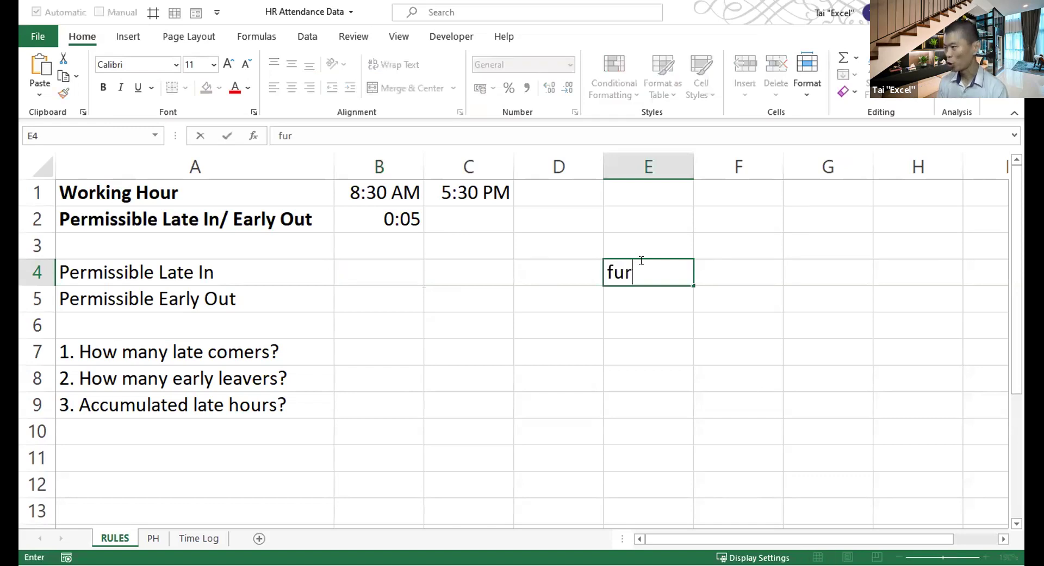
key("BackSpace")
key("BackSpace")
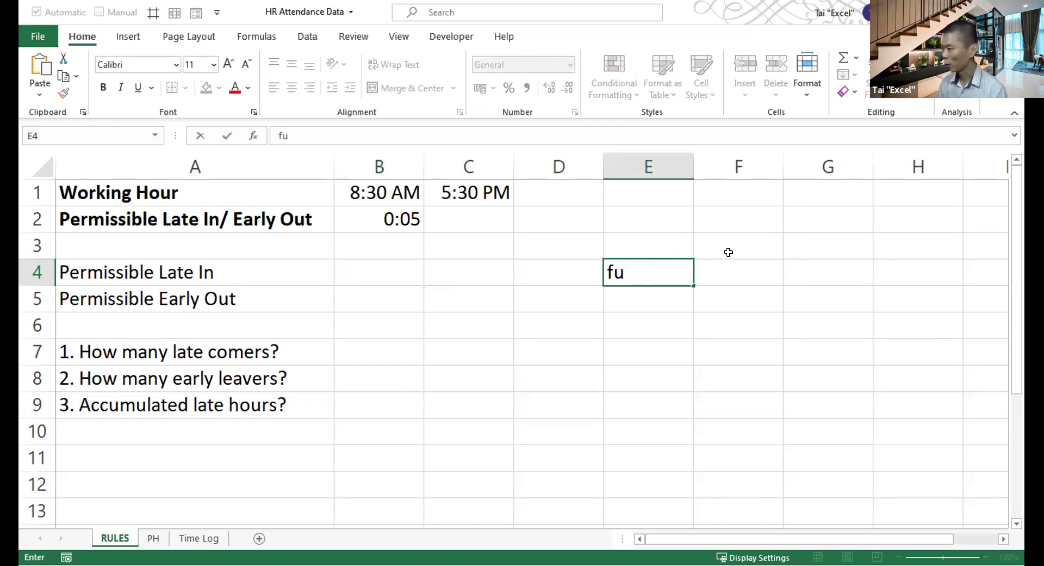
type("ture = +")
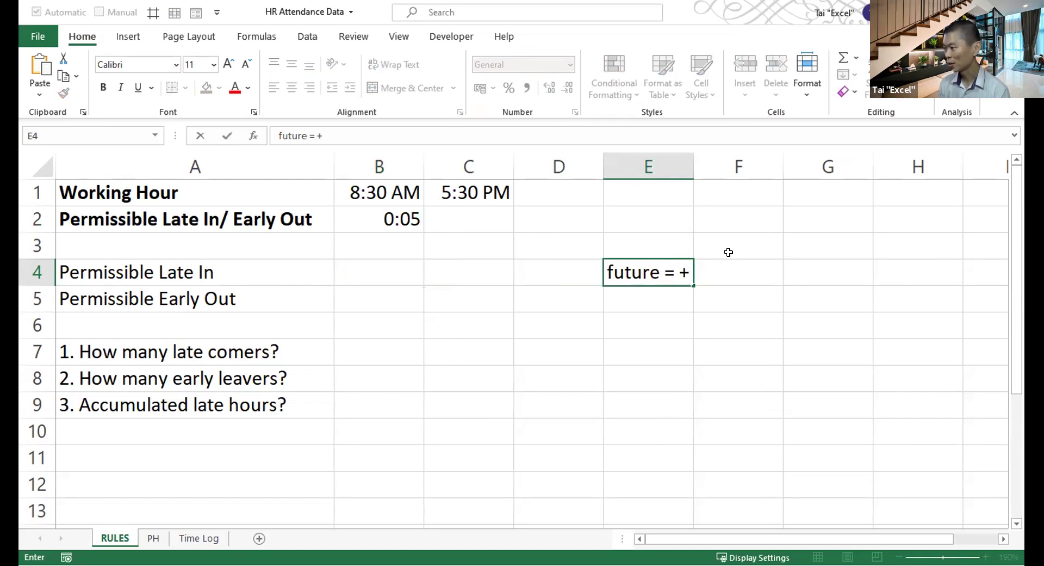
key("Return")
type("past = -")
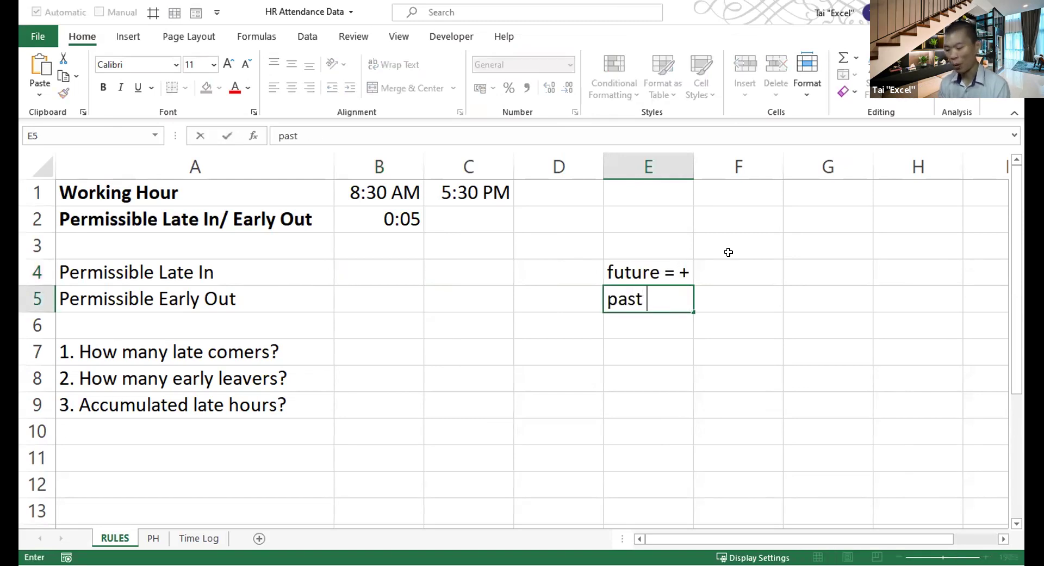
key("Return")
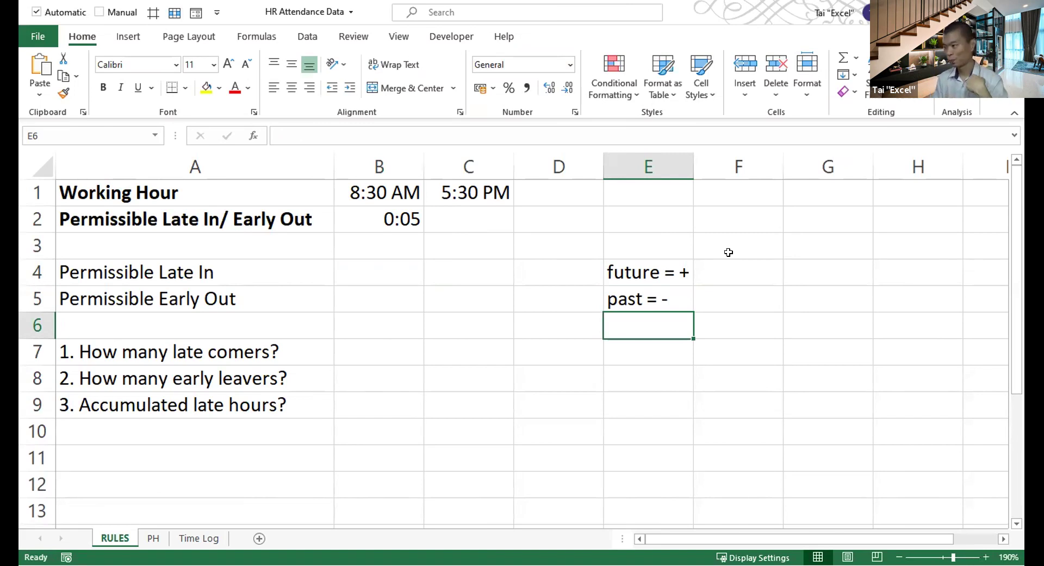
left_click(367, 264)
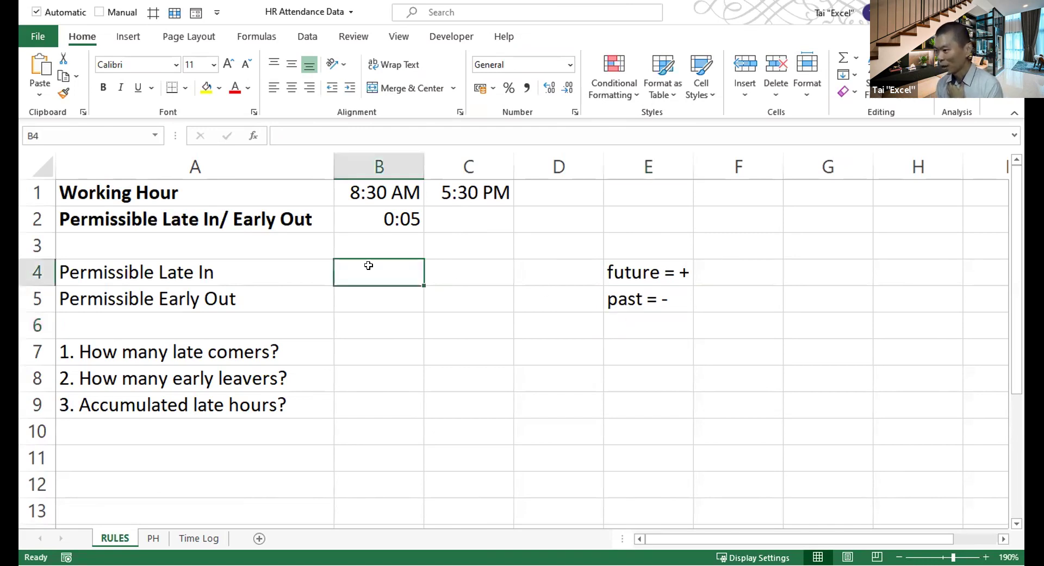
left_click(380, 190)
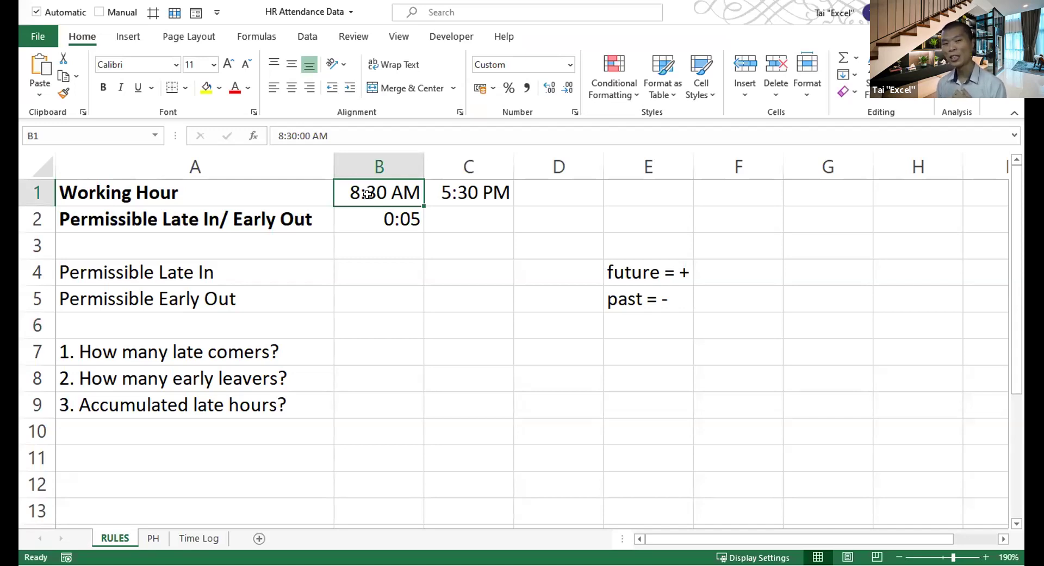
left_click(367, 221)
left_click(356, 194)
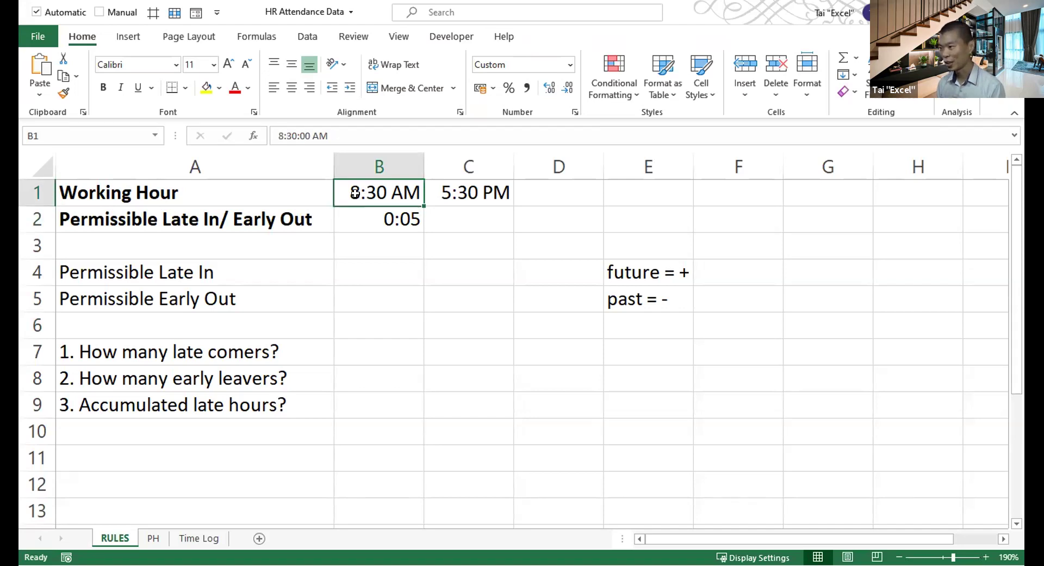
- Calculate the Permissible Late In time in B4 with the formula =B1+B2, and select the working hour end time in C1
left_click(361, 275)
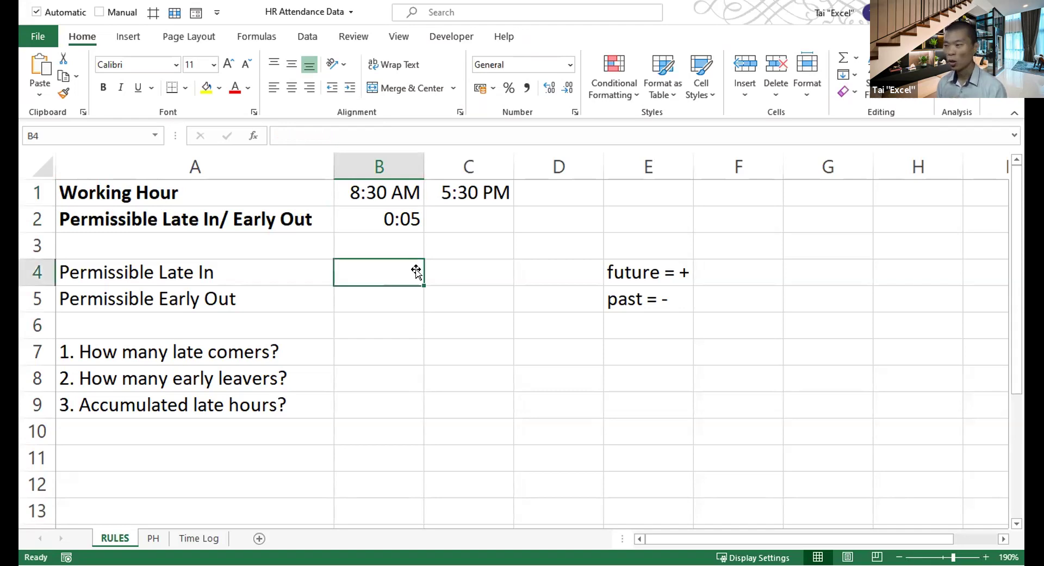
type("=")
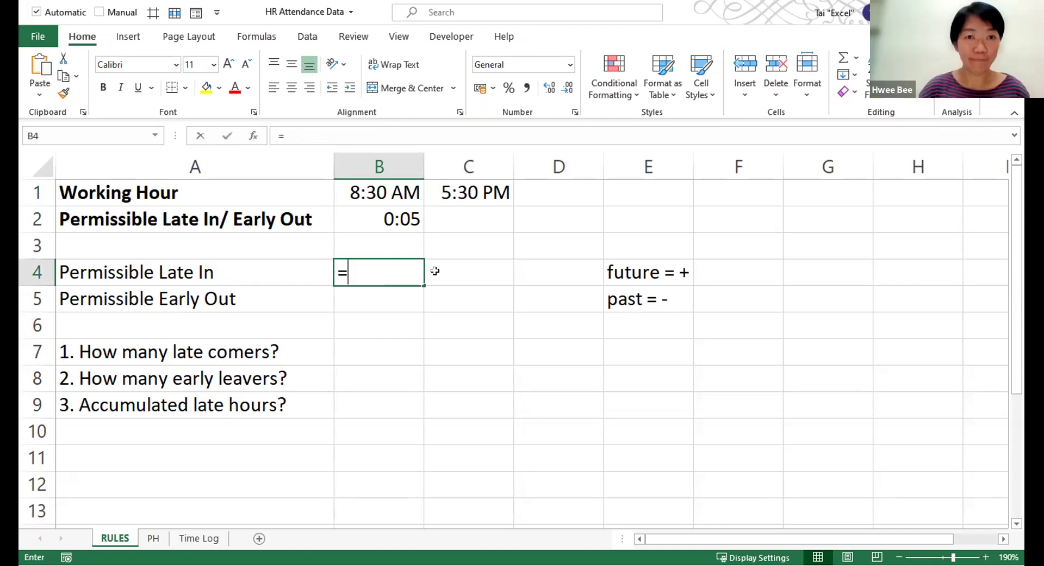
left_click(392, 194)
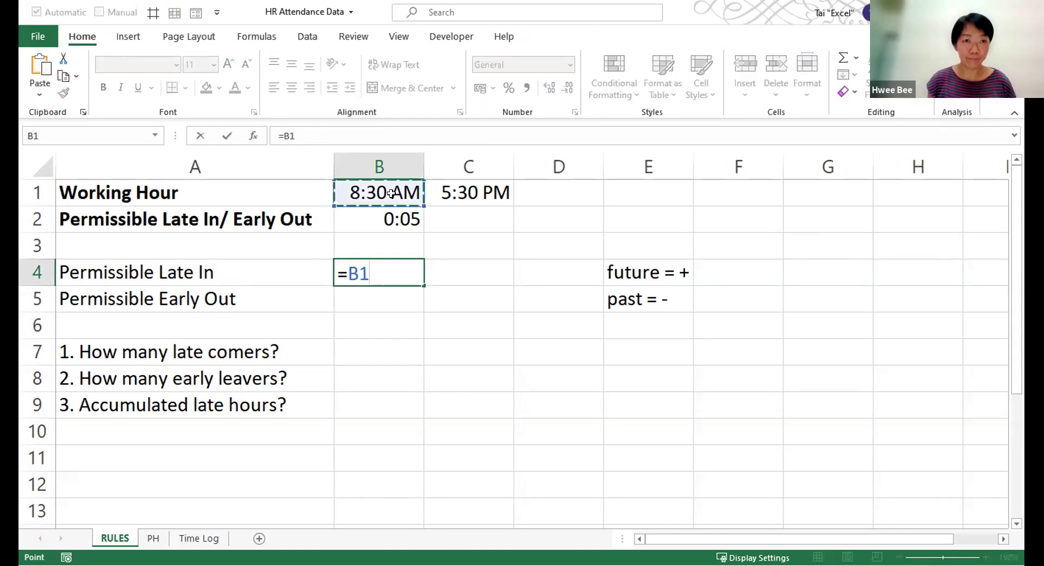
type("+")
left_click(384, 213)
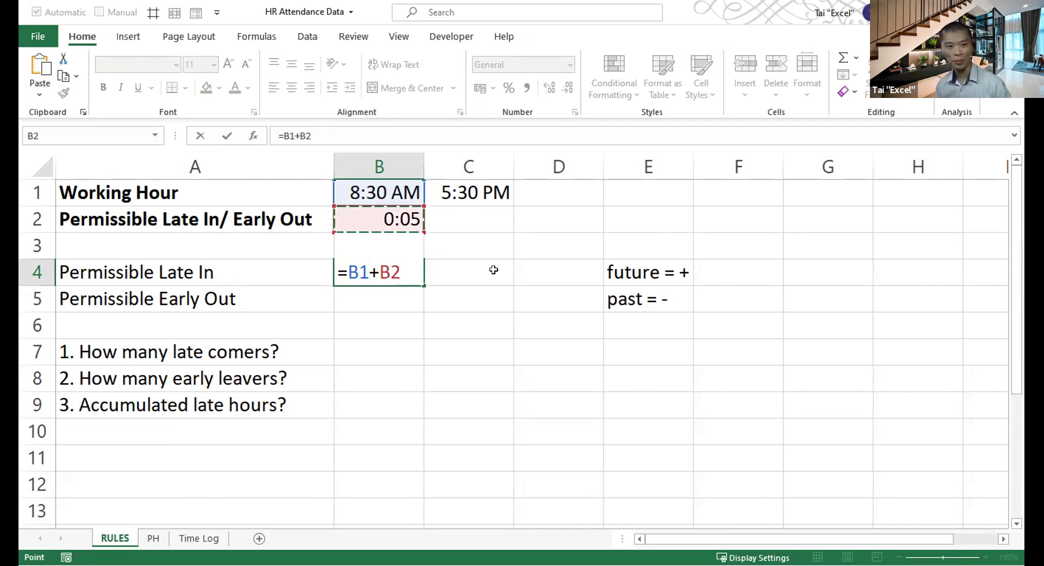
key("Return")
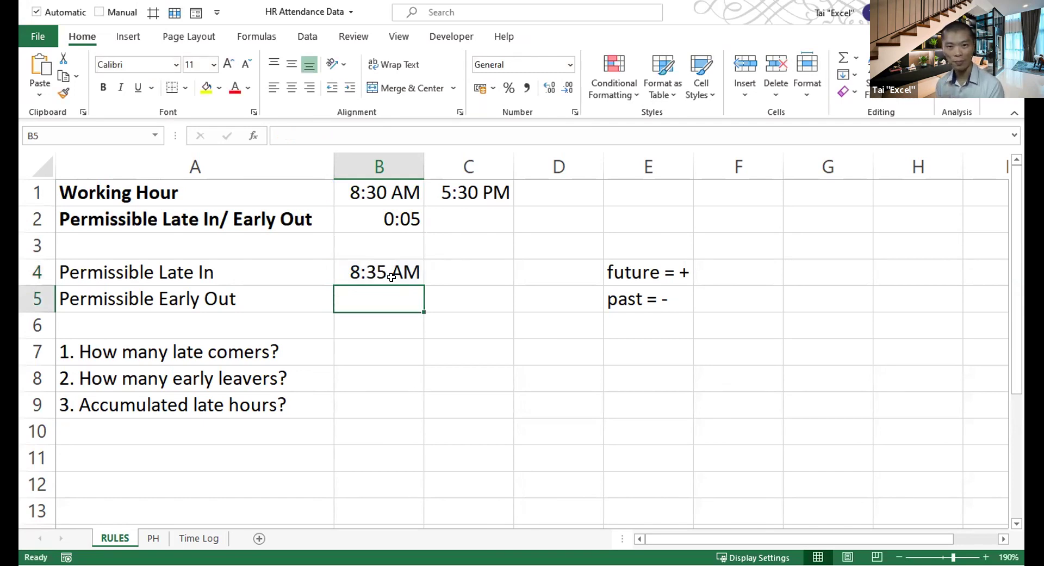
left_click(496, 188)
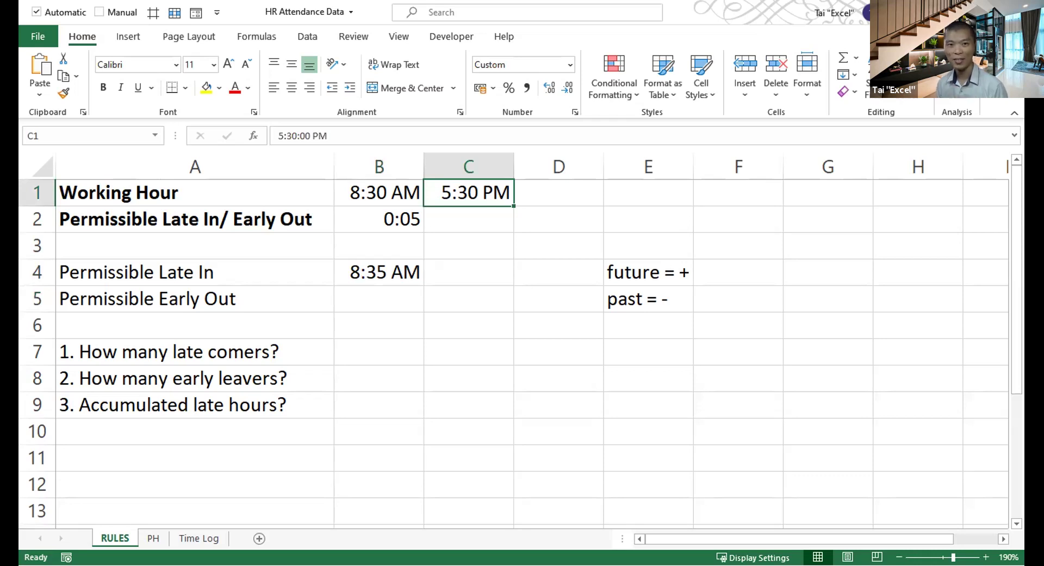
- Calculate the Permissible Early Out time in B5 with the formula =C1-B2
key("alt+Tab")
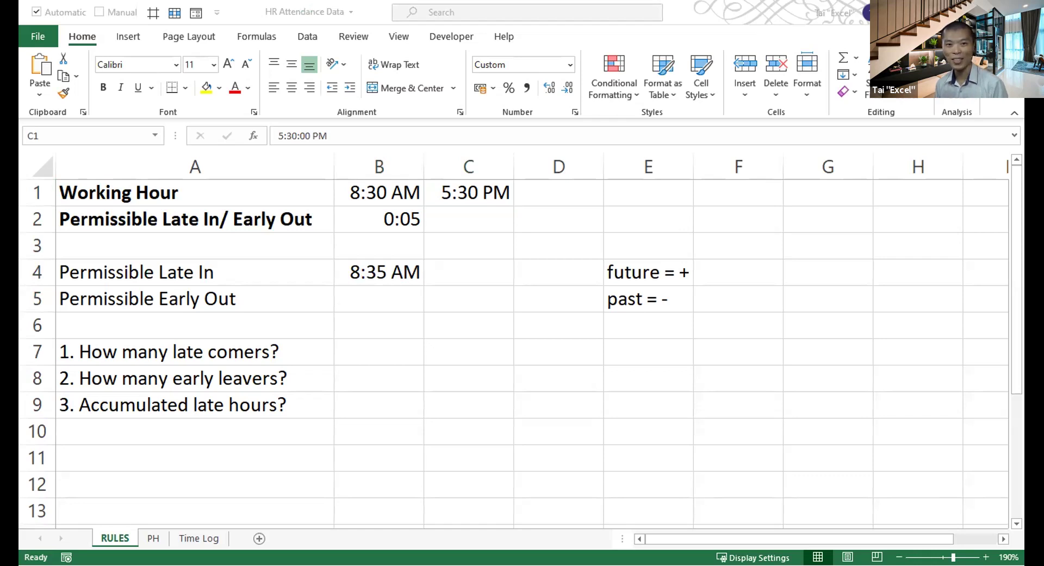
left_click(377, 294)
type("=")
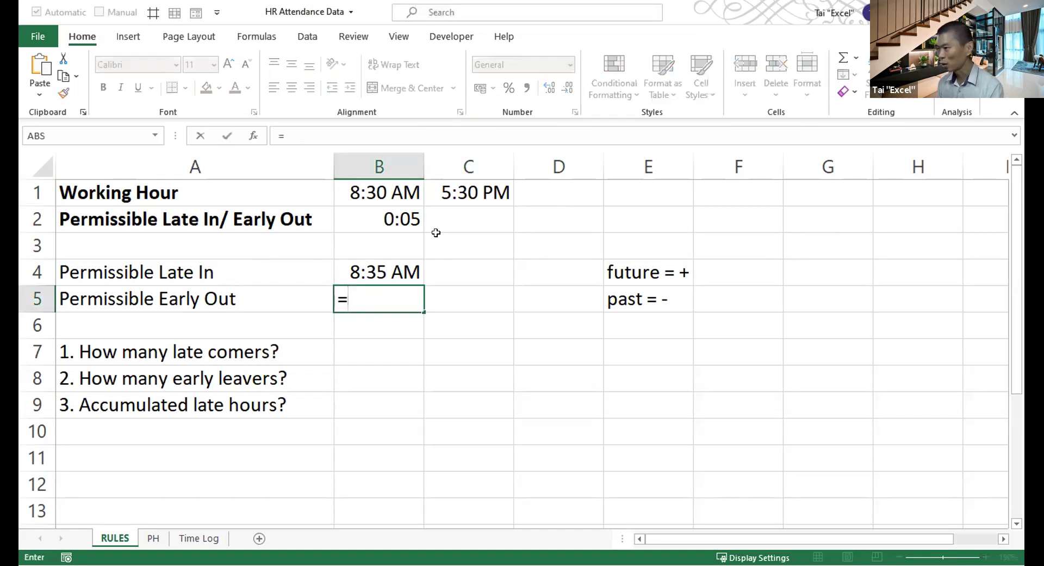
left_click(483, 192)
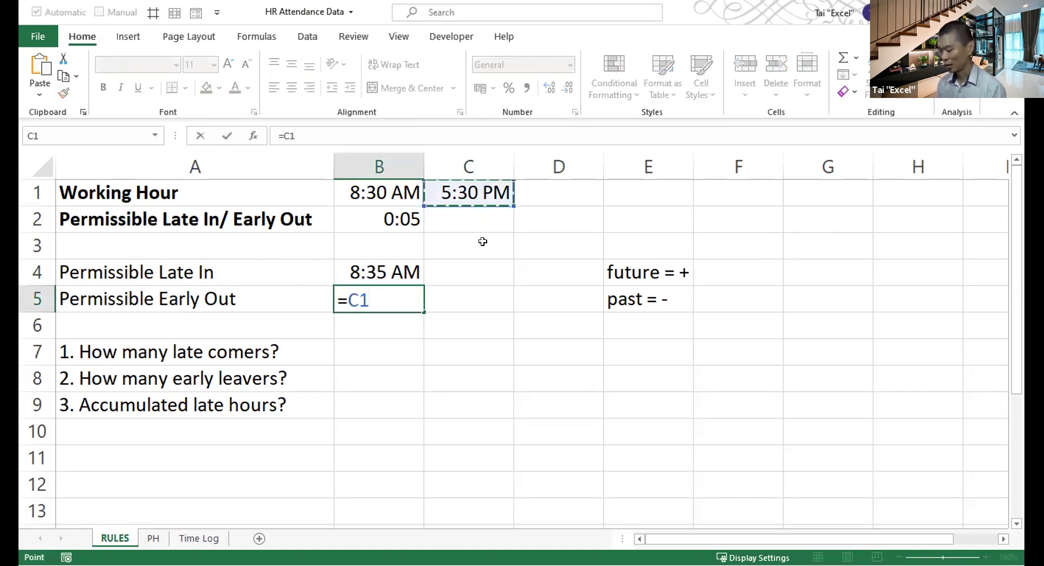
type("-")
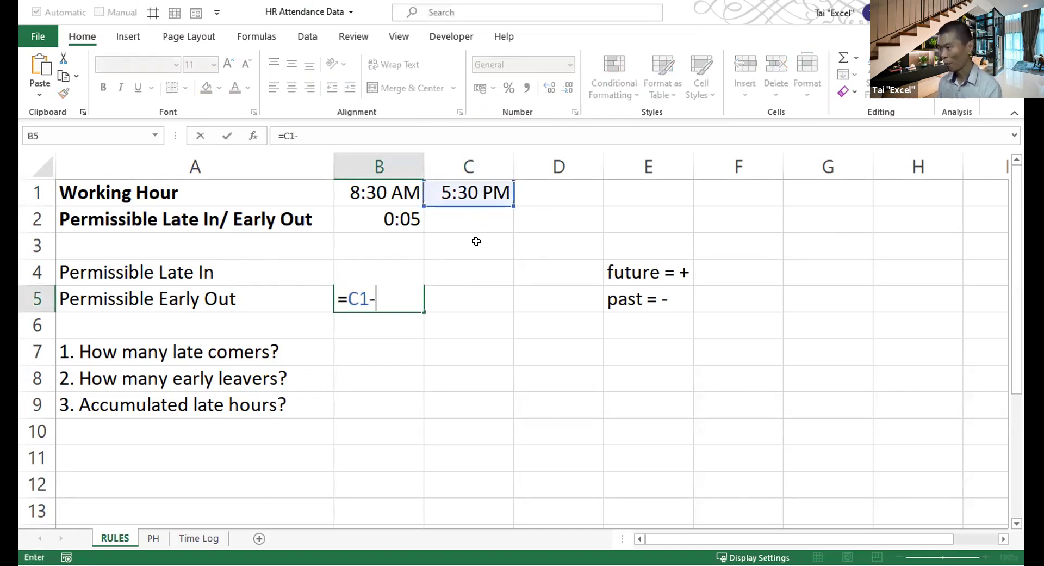
left_click(389, 218)
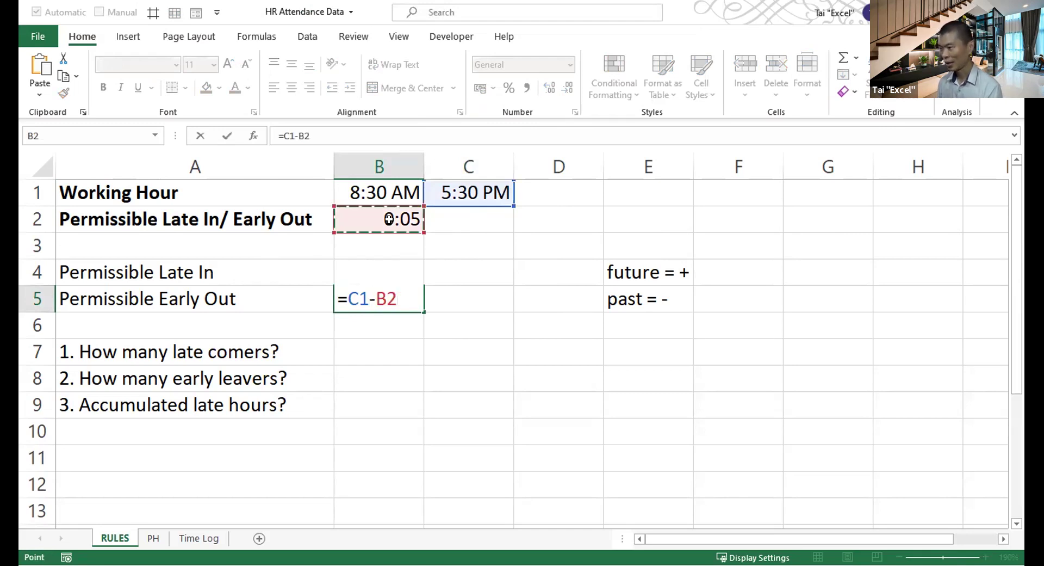
key("Return")
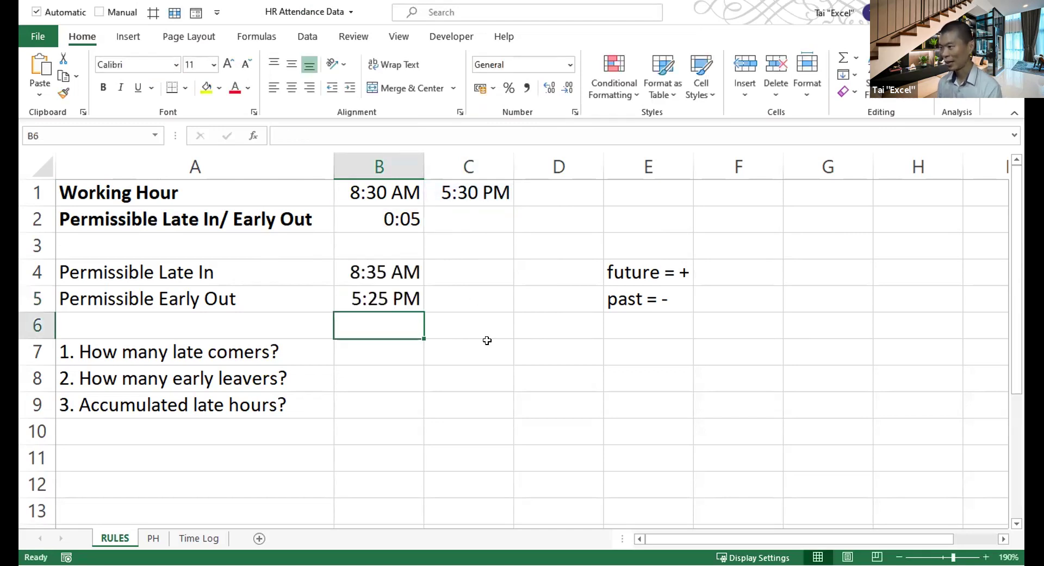
left_click(400, 303)
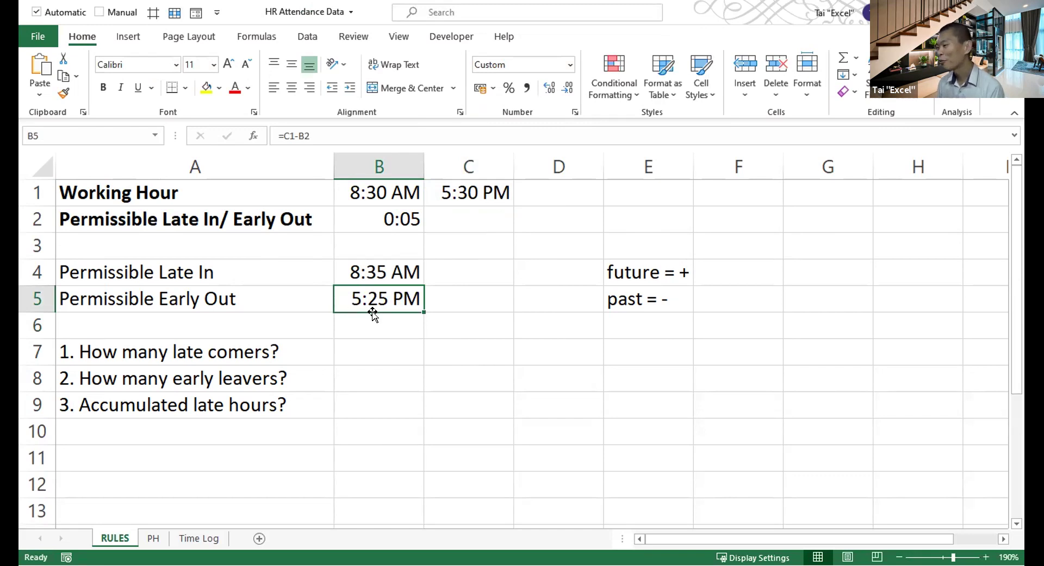
left_click(390, 270)
left_click(395, 298)
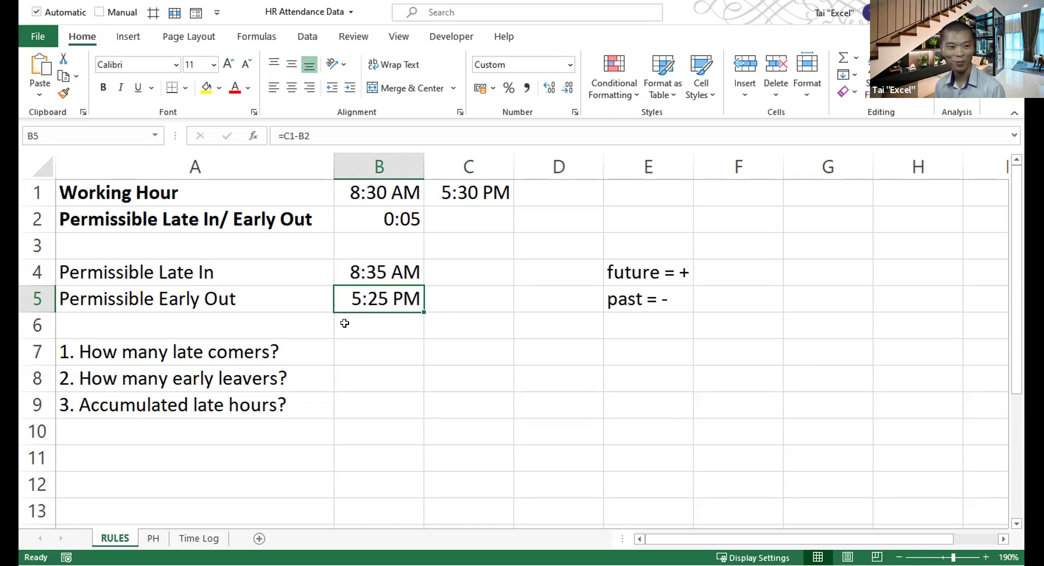
- Display the sheet's formulas to examine the two permissible time calculations in B4:B5, and return to the normal value display
left_click(382, 267)
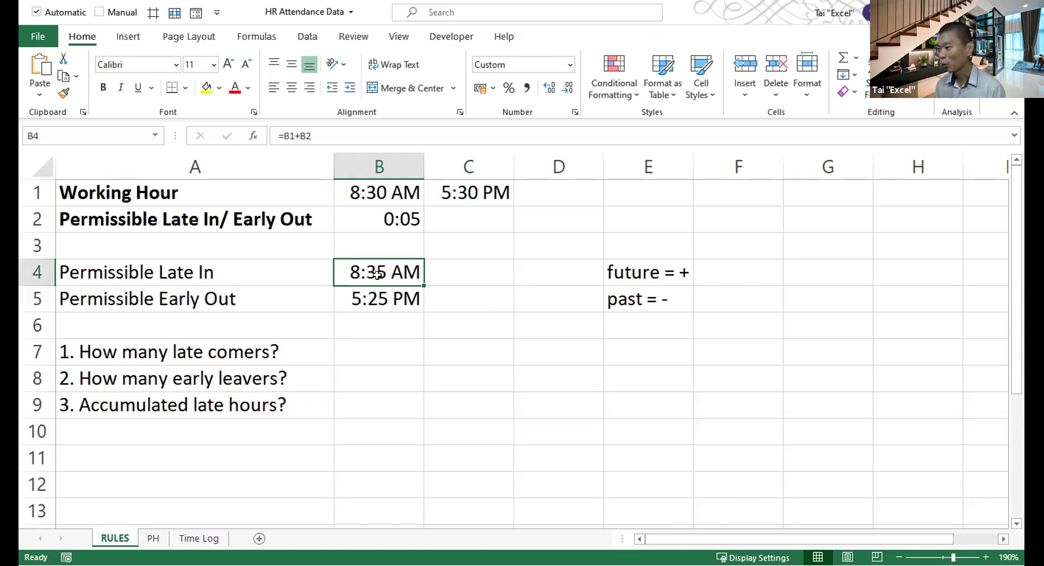
key("ctrl+grave")
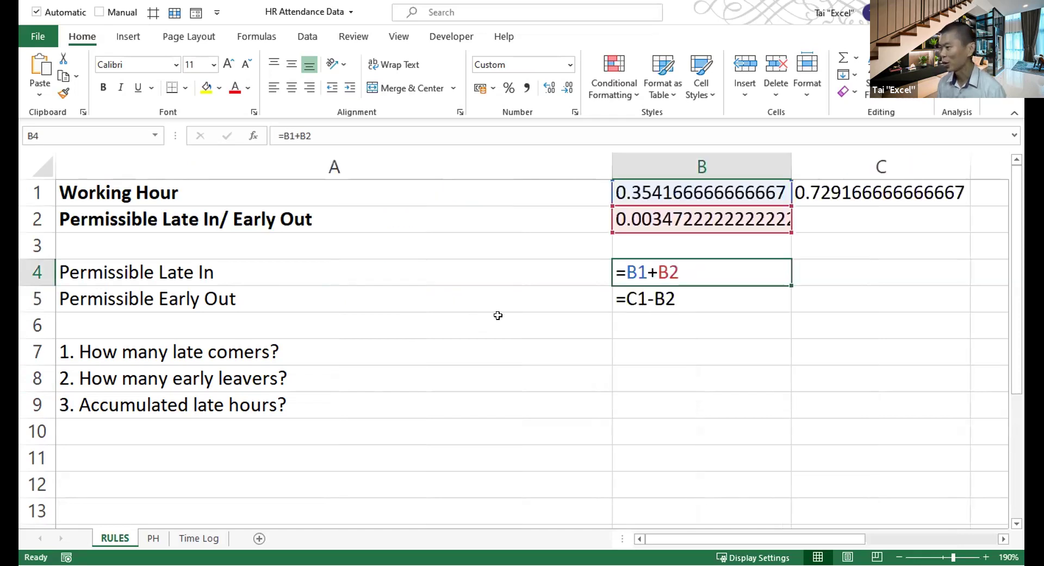
left_click_drag(842, 544, 799, 539)
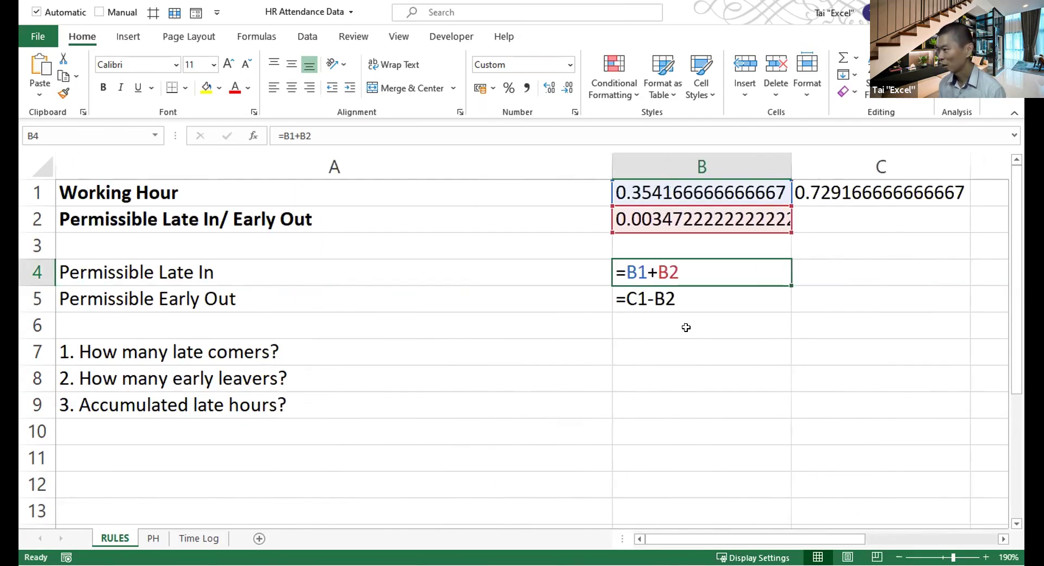
left_click(617, 319)
left_click(547, 324)
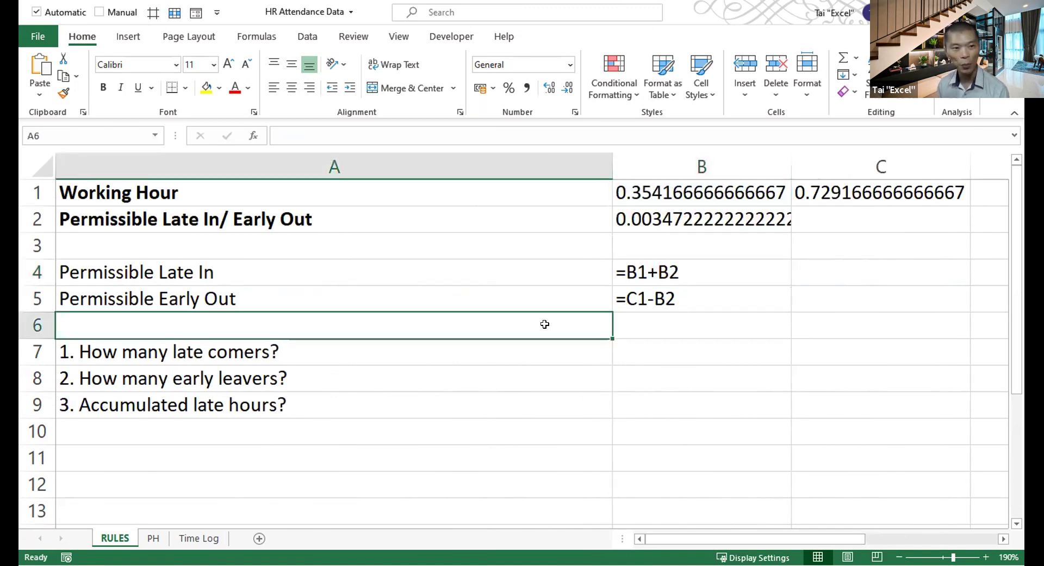
left_click_drag(604, 254, 776, 315)
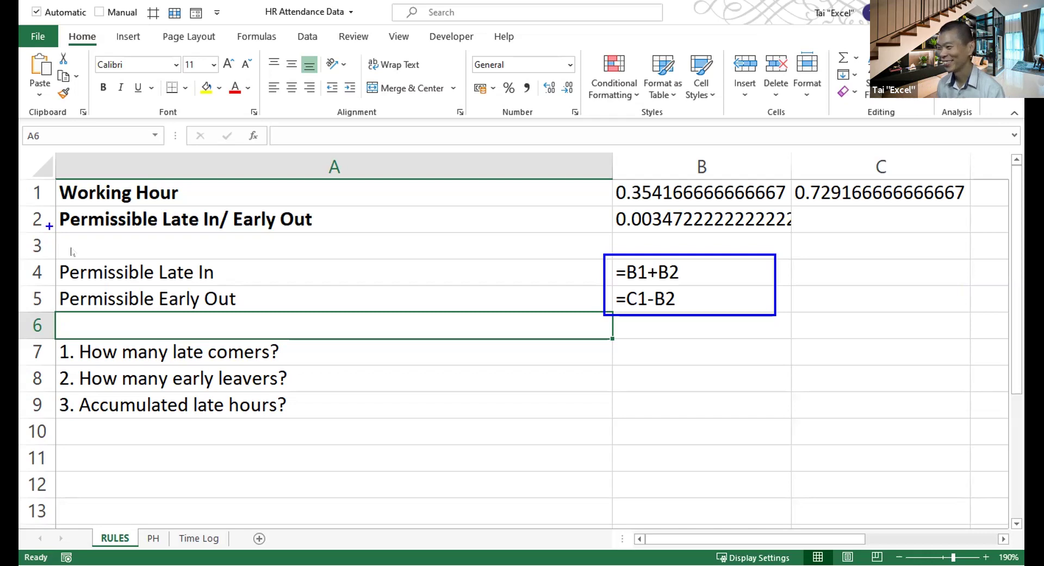
key("Escape")
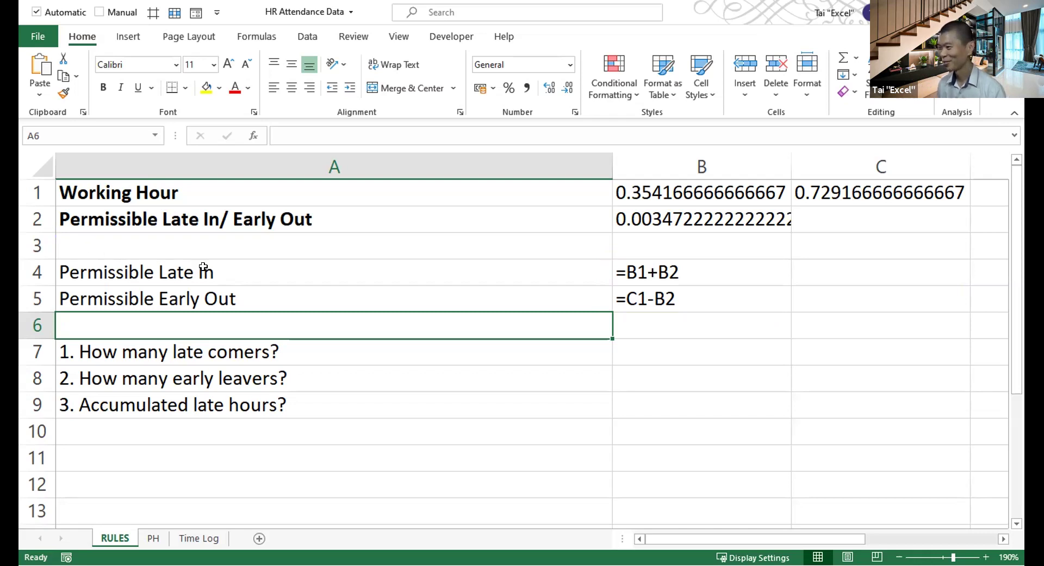
key("ctrl+grave")
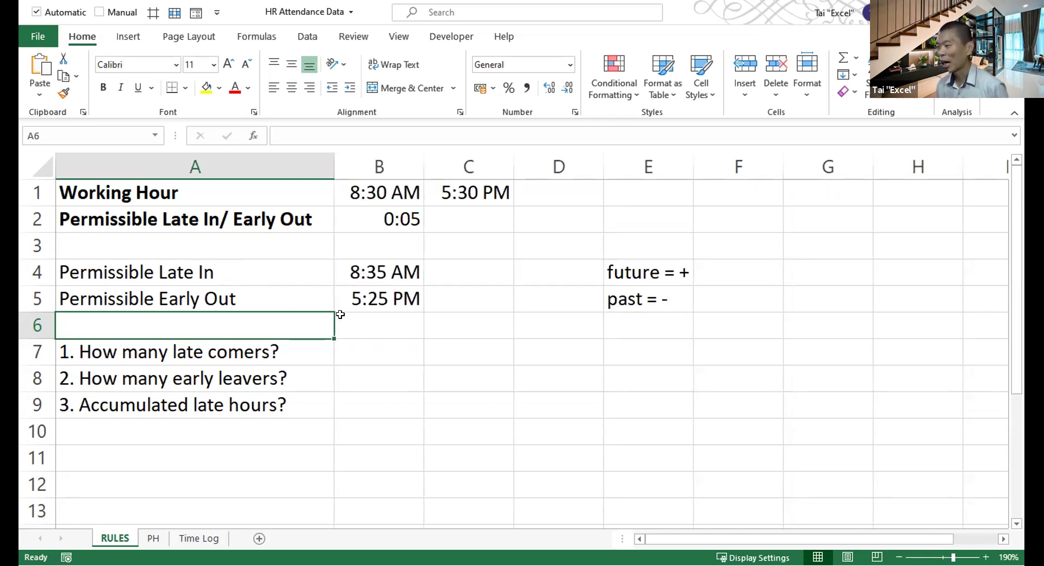
- Review the permissible time labels and results in A4:B5 on RULES, and look at the attendance times on the Time Log sheet
left_click_drag(376, 271, 376, 293)
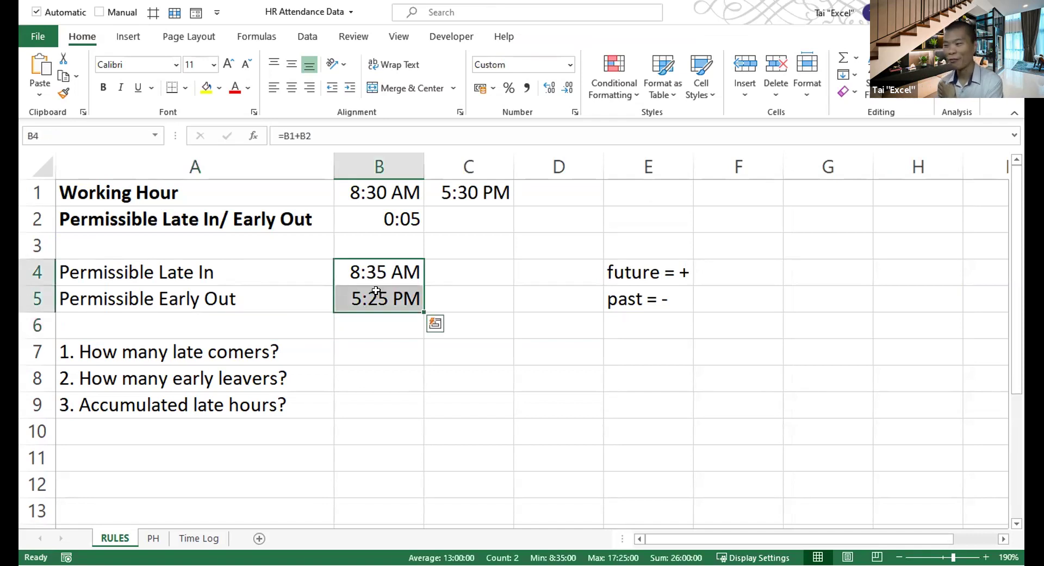
left_click(383, 274)
left_click(378, 299)
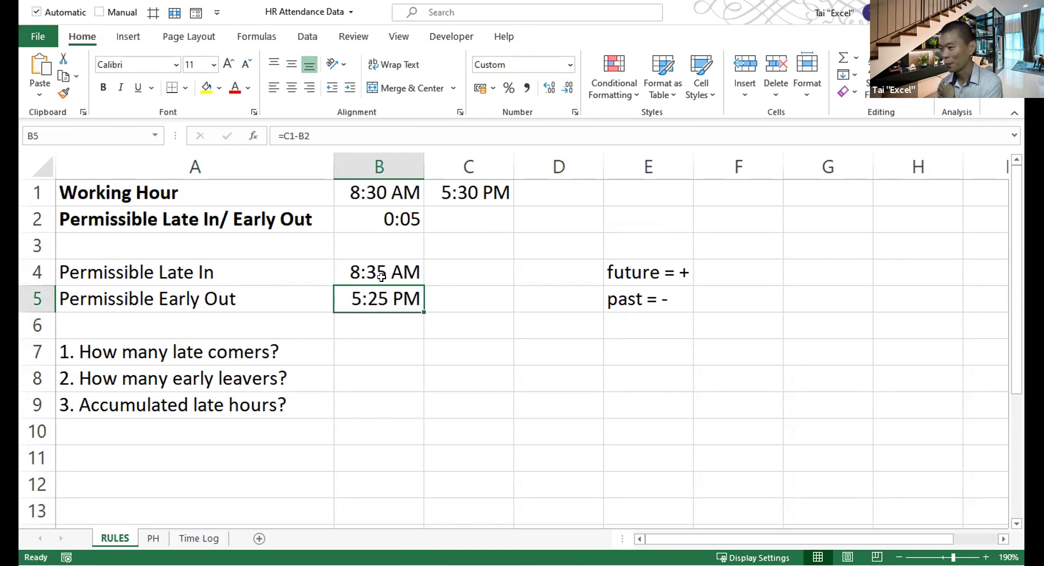
left_click(382, 277)
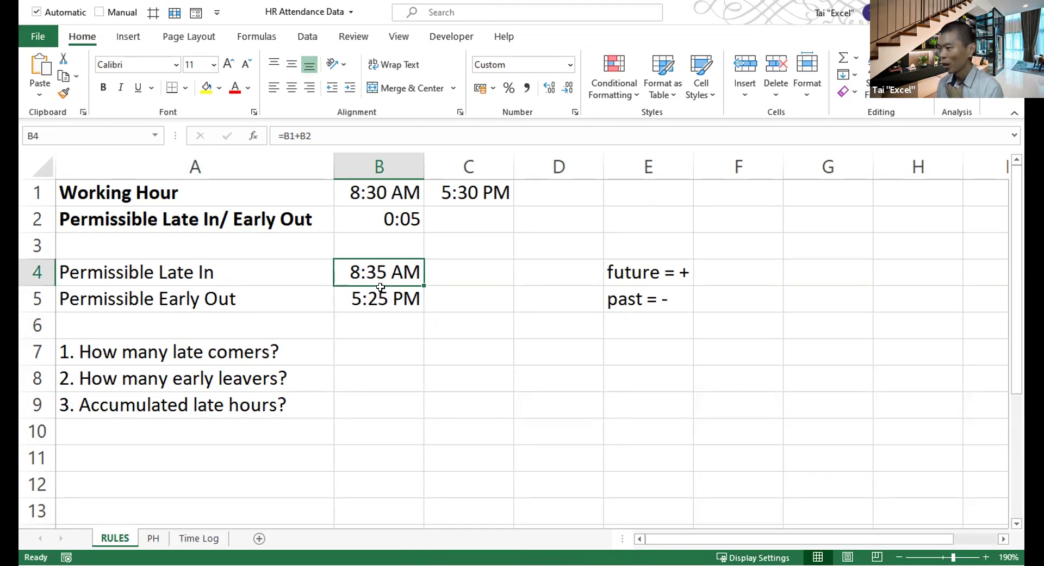
left_click(200, 277)
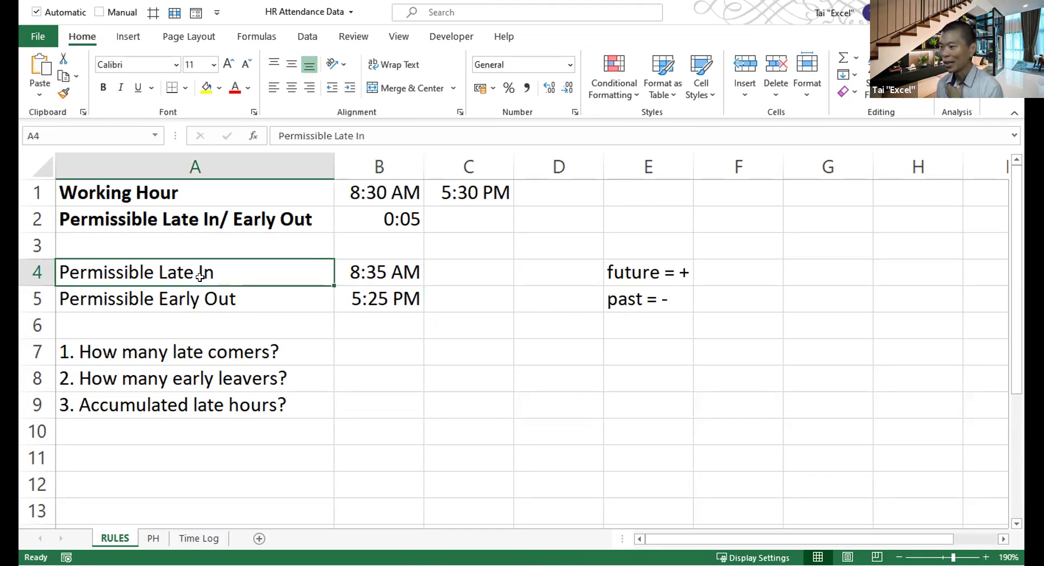
left_click(204, 302)
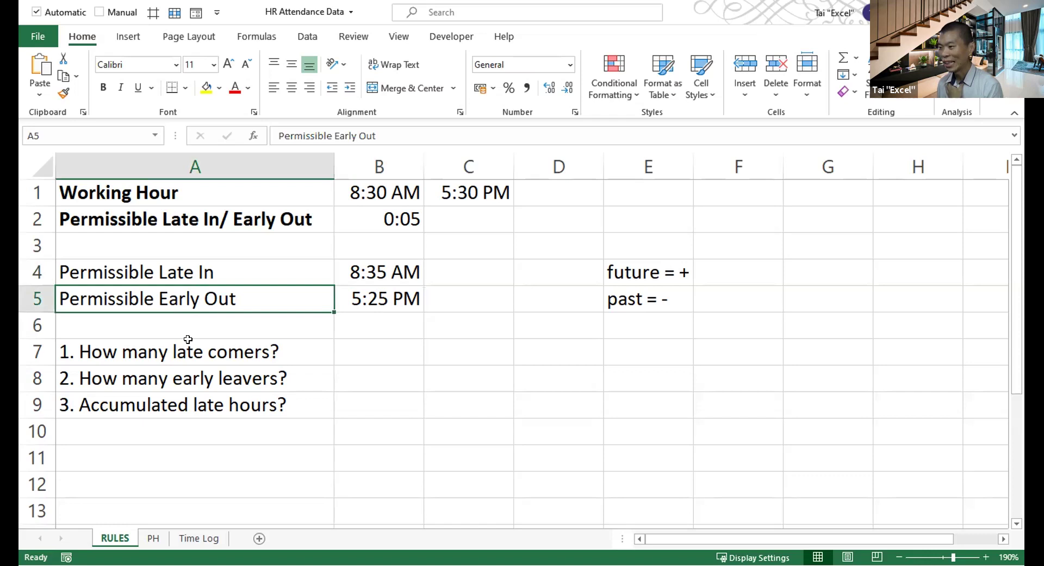
left_click_drag(387, 271, 382, 292)
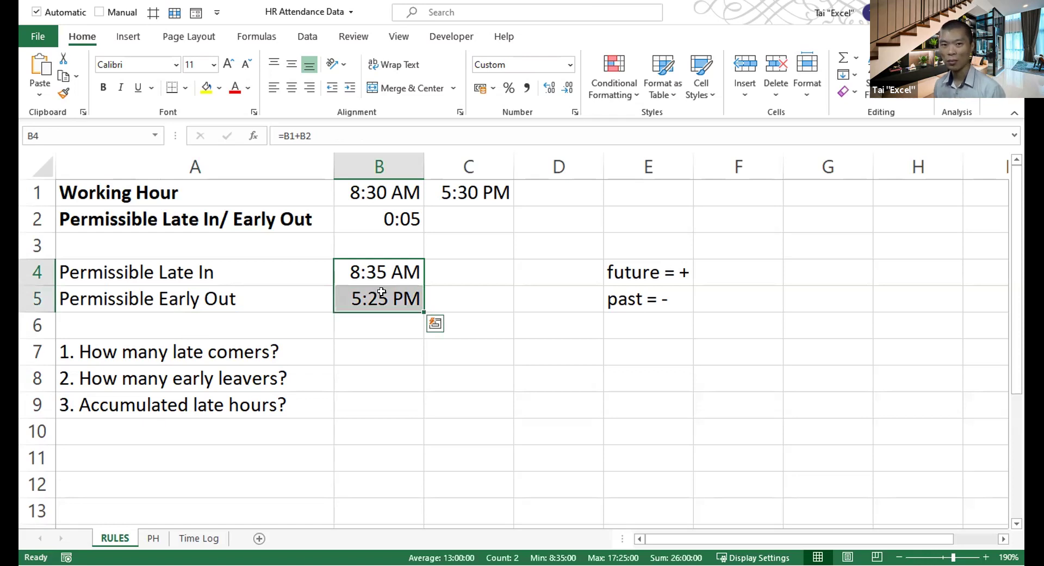
left_click(210, 539)
left_click(128, 539)
left_click(179, 539)
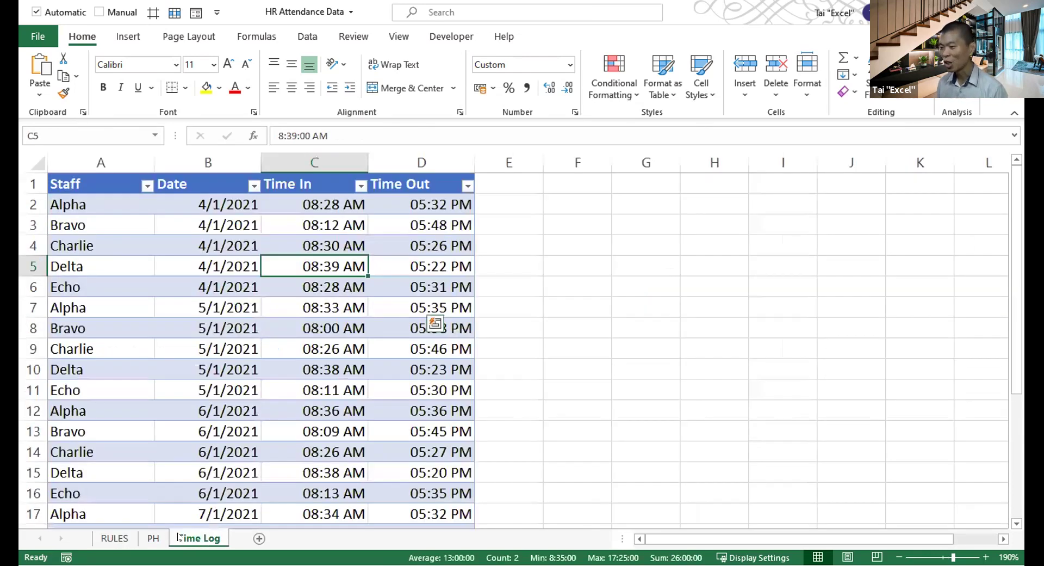
left_click(115, 538)
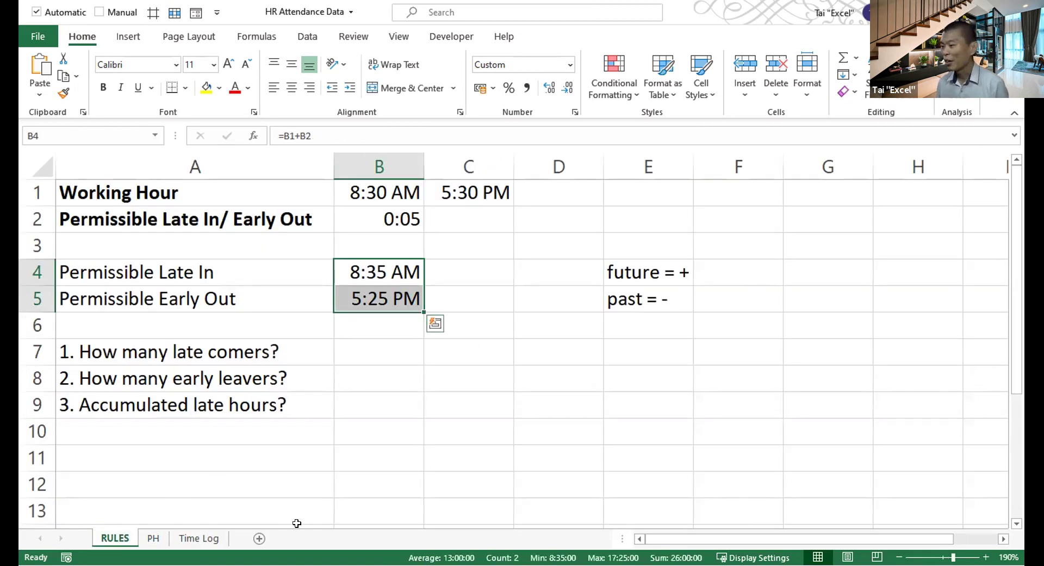
- Link cell F5 on the Time Log sheet to the Permissible Late In time with =RULES!B4
left_click(216, 539)
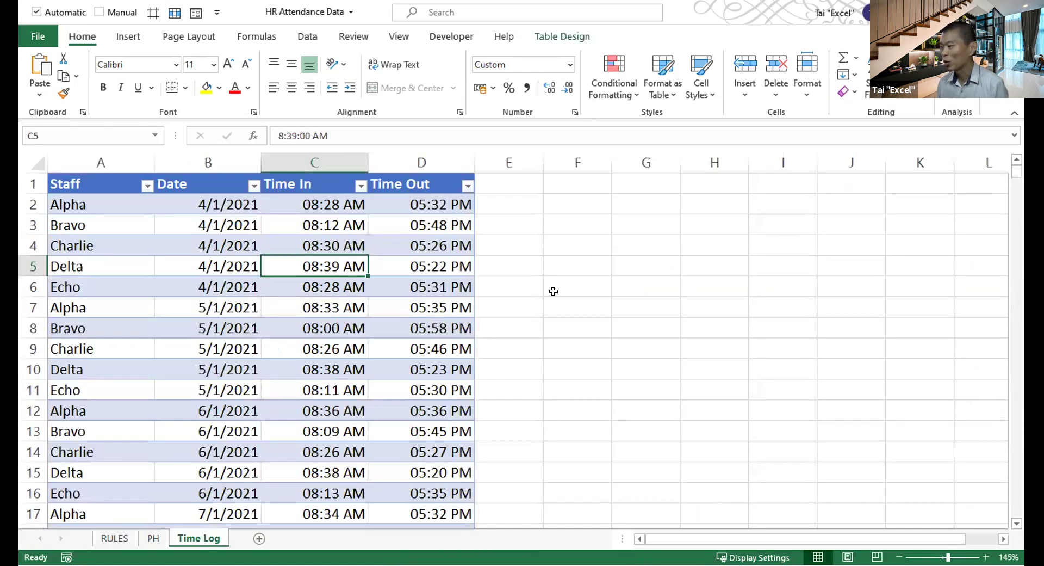
left_click(577, 268)
type("=")
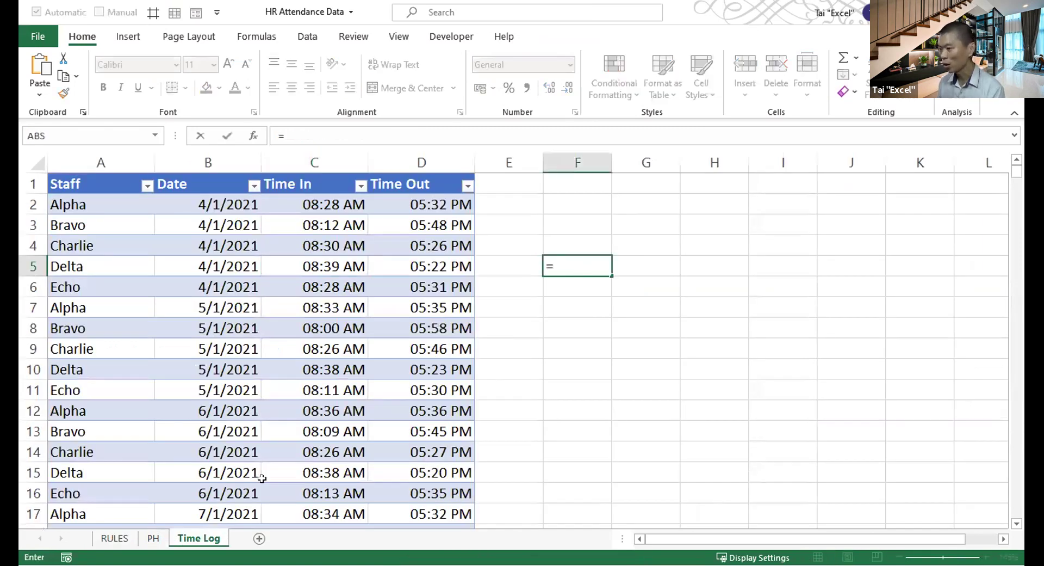
left_click(114, 538)
left_click(355, 276)
key("Return")
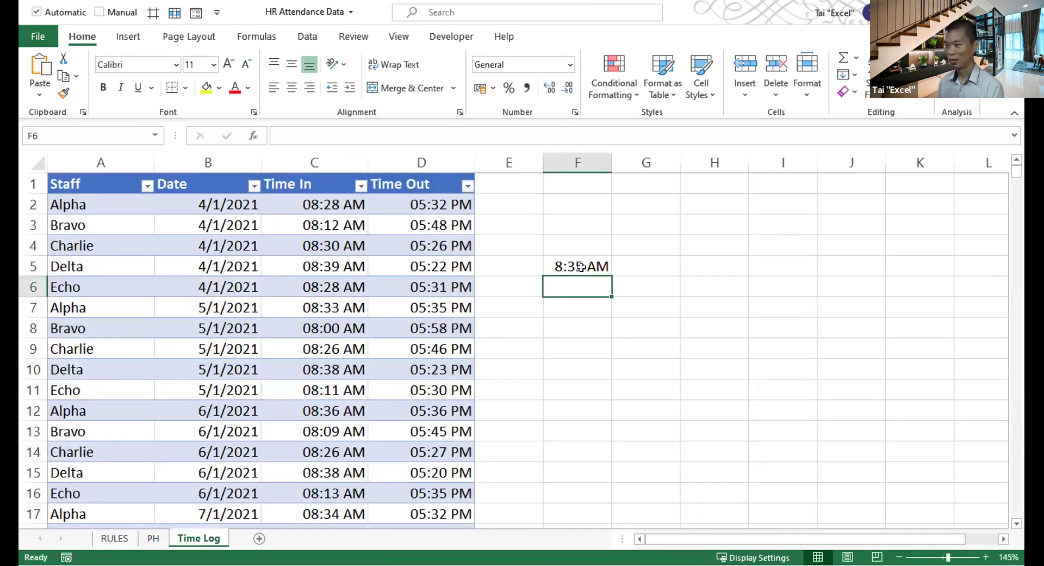
- Try to link G5 on the Time Log sheet to the Permissible Early Out time with =RULES!B5, and undo the F5 link
left_click(660, 265)
type("=")
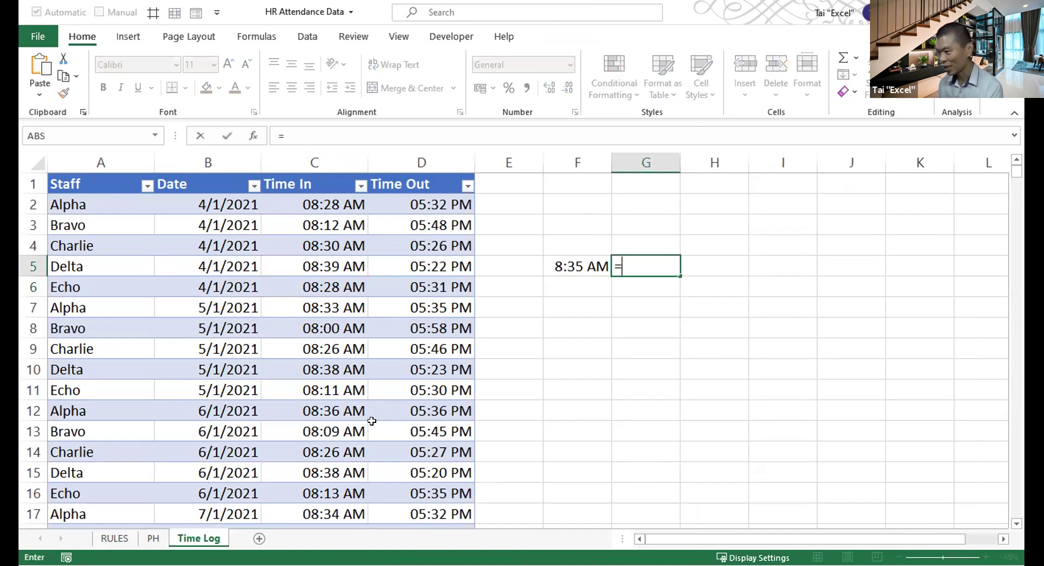
left_click(114, 538)
left_click(364, 305)
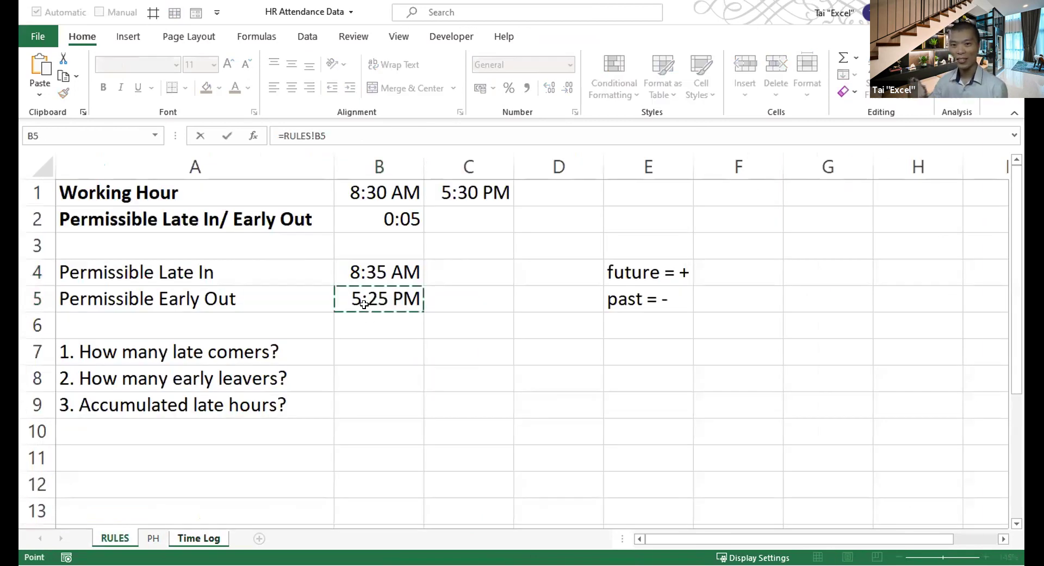
key("Escape")
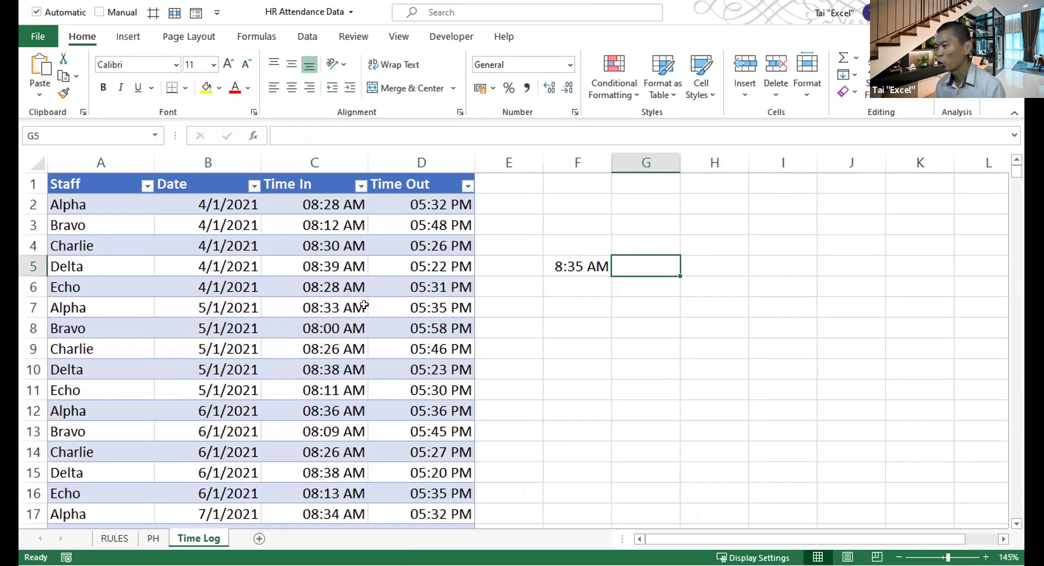
key("ctrl+z")
- Create names for the two permissible times in B4:B5 on the RULES sheet from the left column labels of A4:B5
left_click(114, 538)
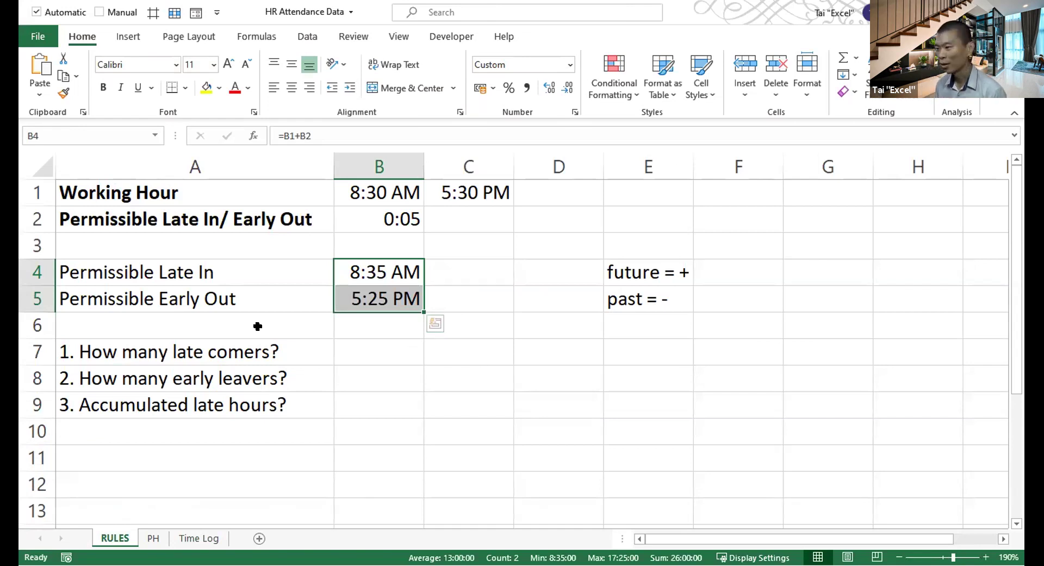
left_click_drag(233, 270, 383, 286)
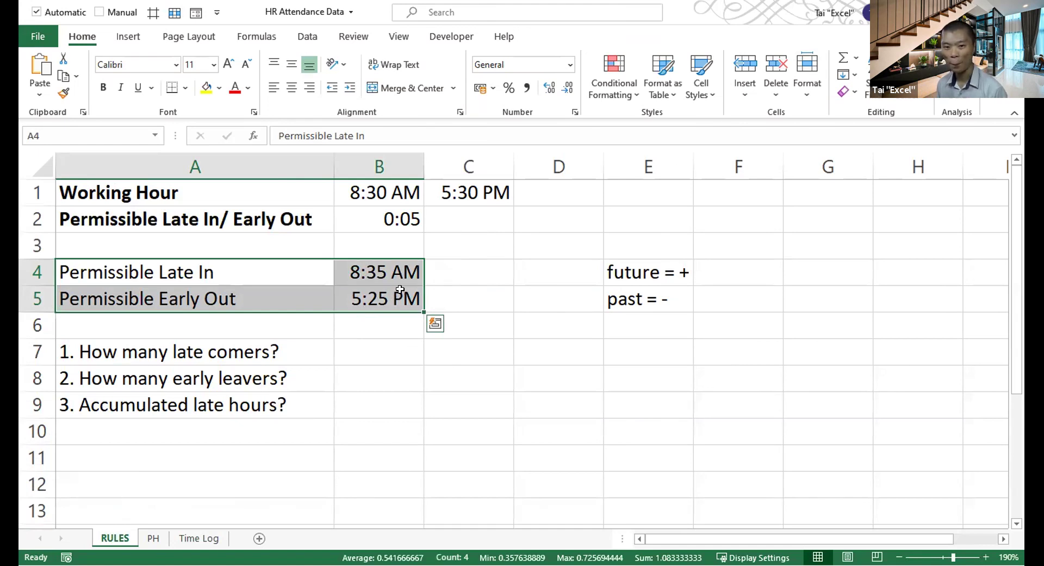
left_click_drag(261, 271, 391, 292)
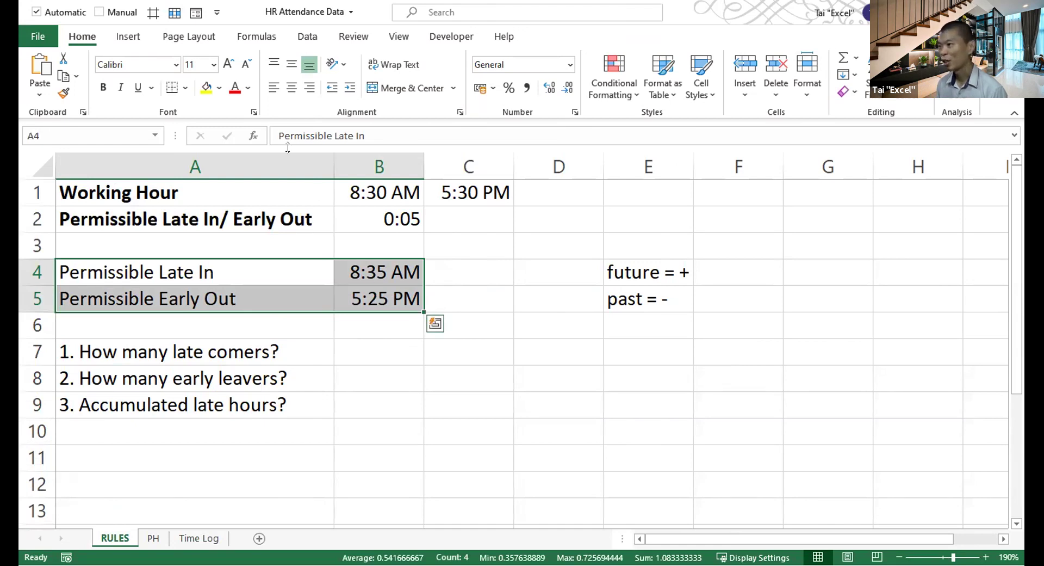
left_click(253, 37)
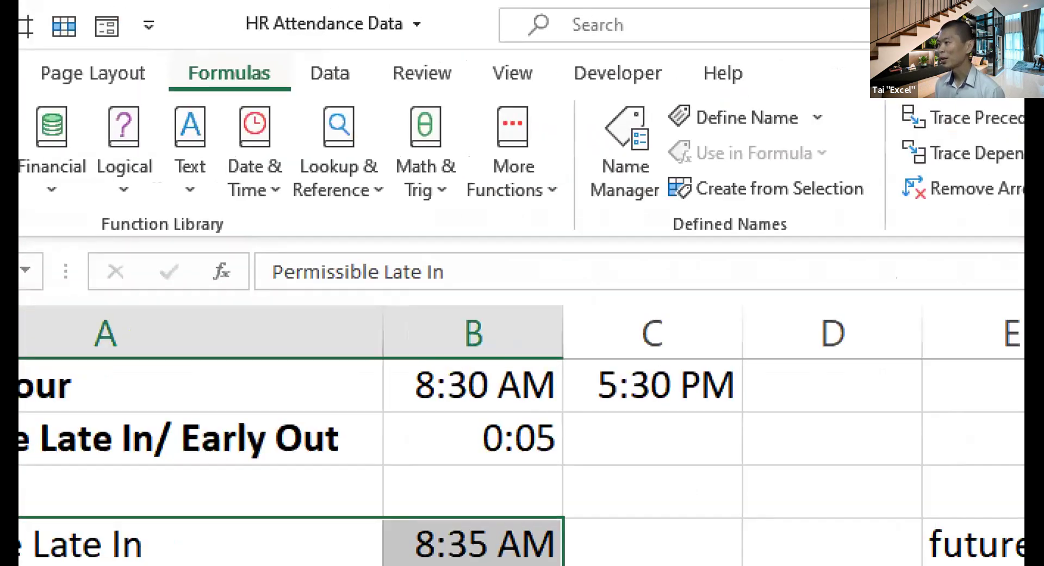
mouse_move(106, 53)
left_mouse_down()
mouse_move(239, 99)
mouse_move(221, 98)
left_mouse_up()
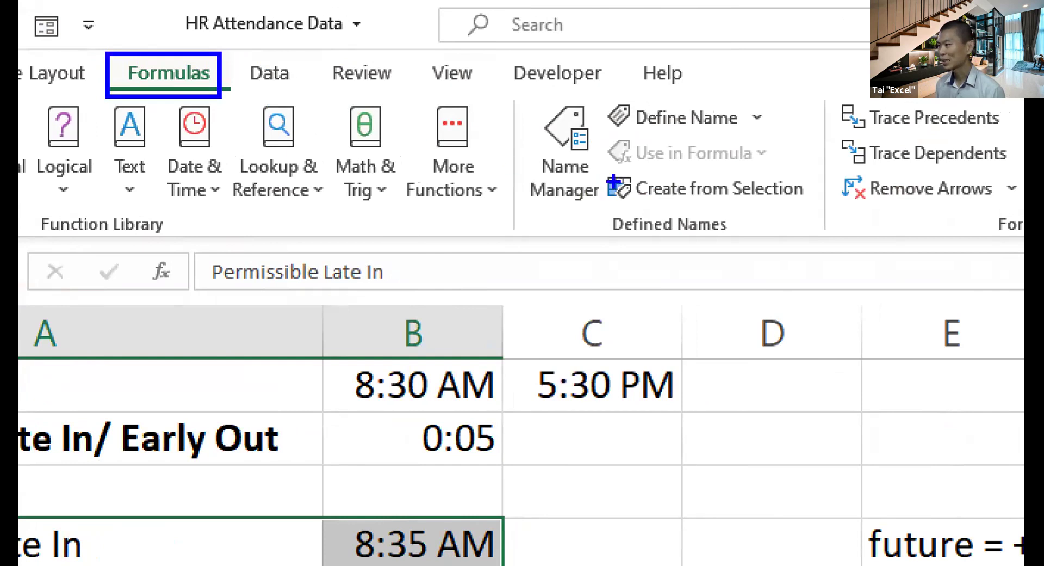
mouse_move(598, 169)
left_mouse_down()
mouse_move(848, 219)
mouse_move(822, 220)
left_mouse_up()
mouse_move(602, 186)
left_mouse_down()
mouse_move(221, 79)
mouse_move(222, 70)
left_mouse_up()
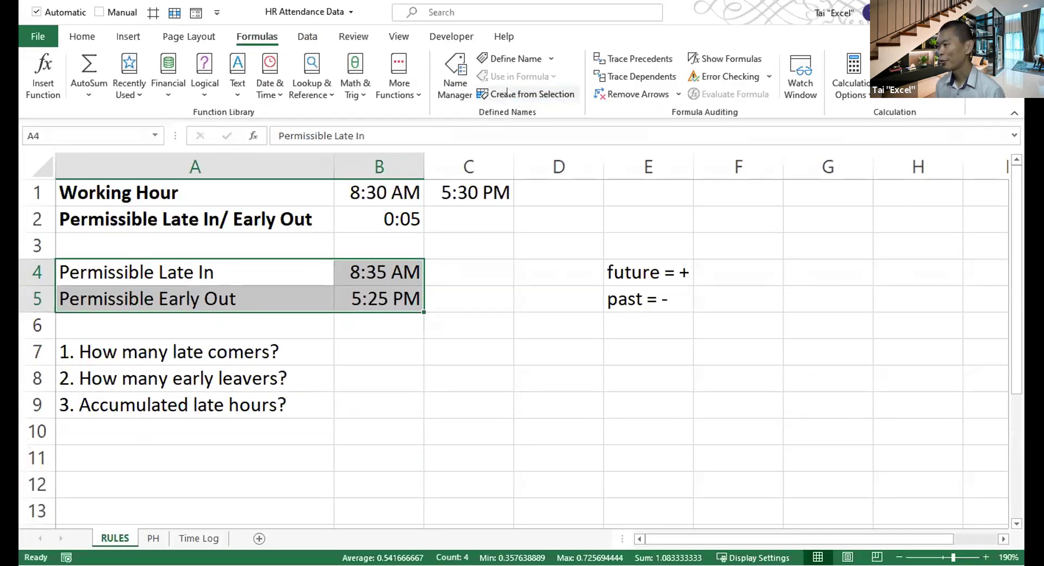
left_click(668, 186)
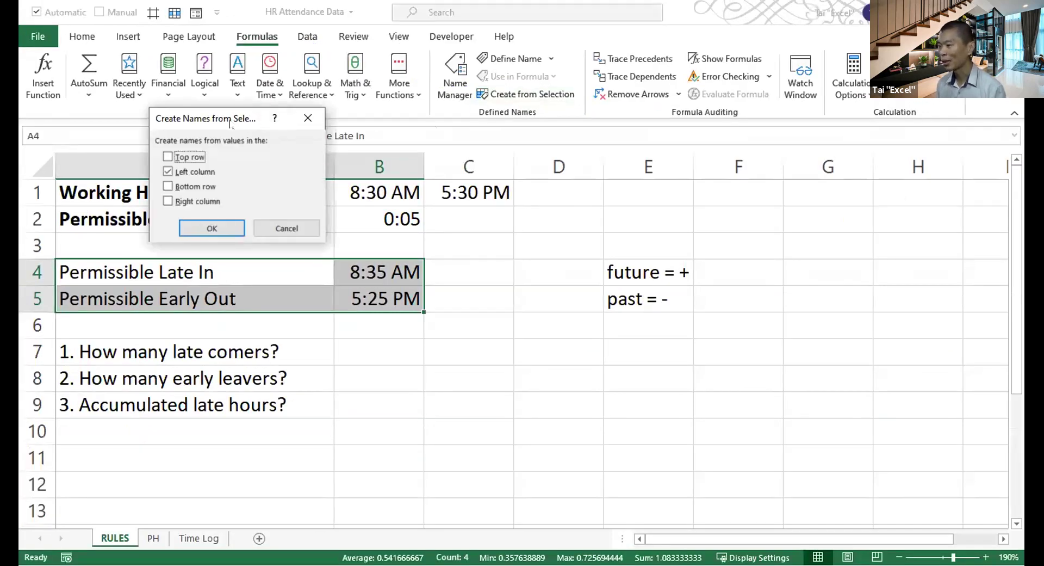
left_click_drag(231, 124, 312, 119)
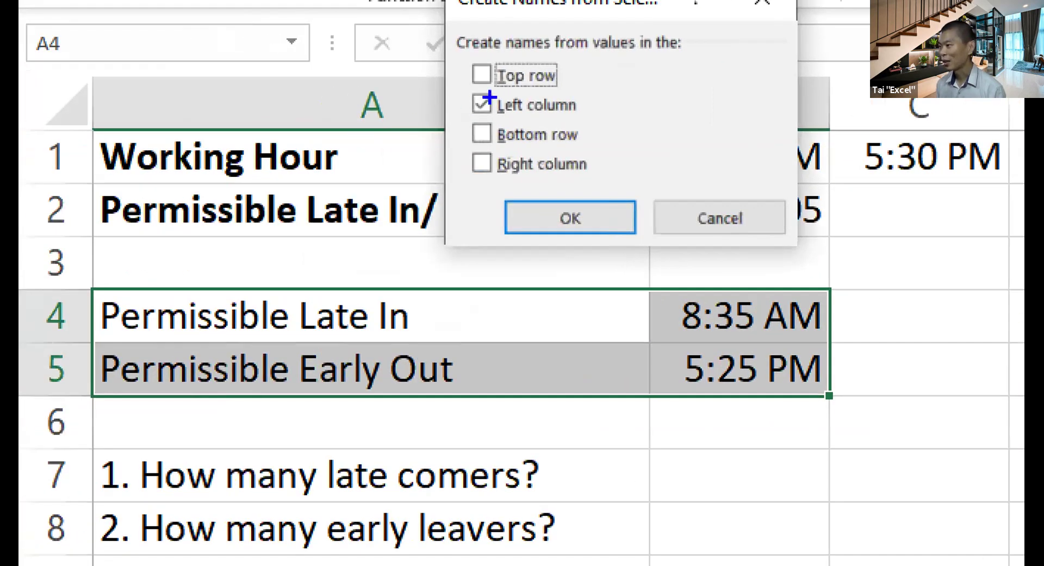
left_click_drag(466, 84, 591, 122)
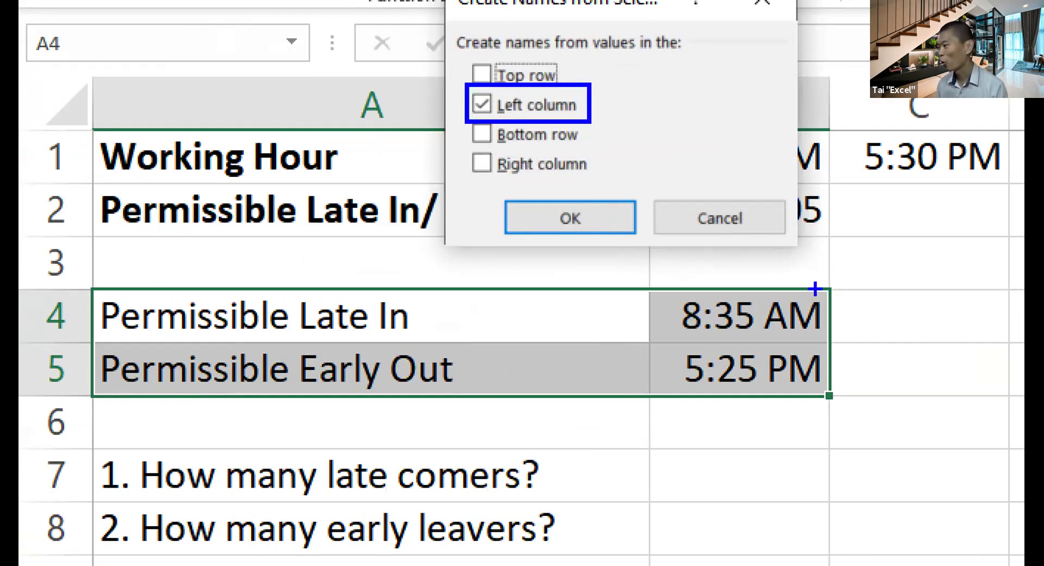
left_click_drag(811, 301, 853, 251)
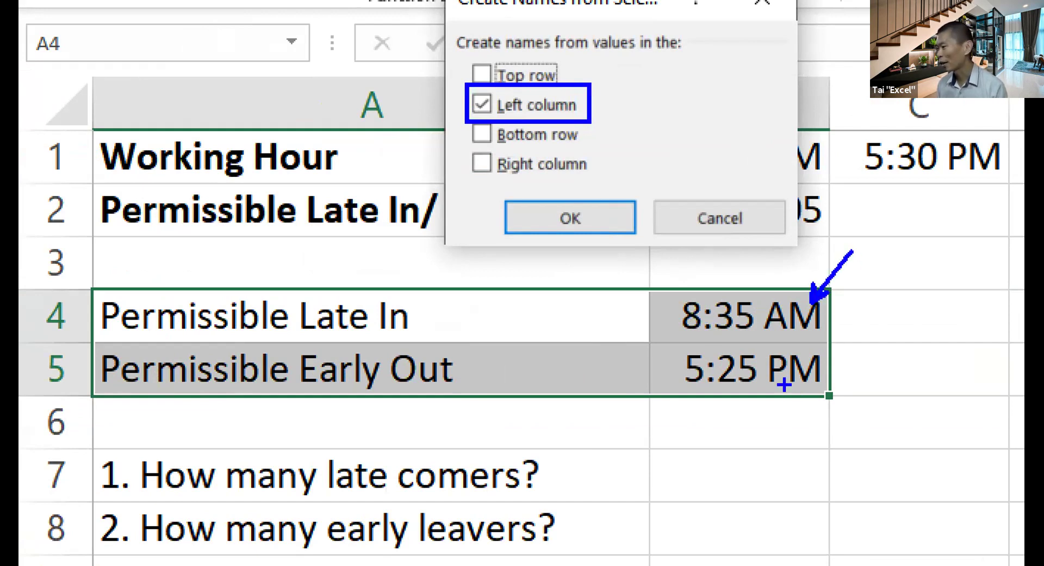
left_click_drag(783, 380, 830, 412)
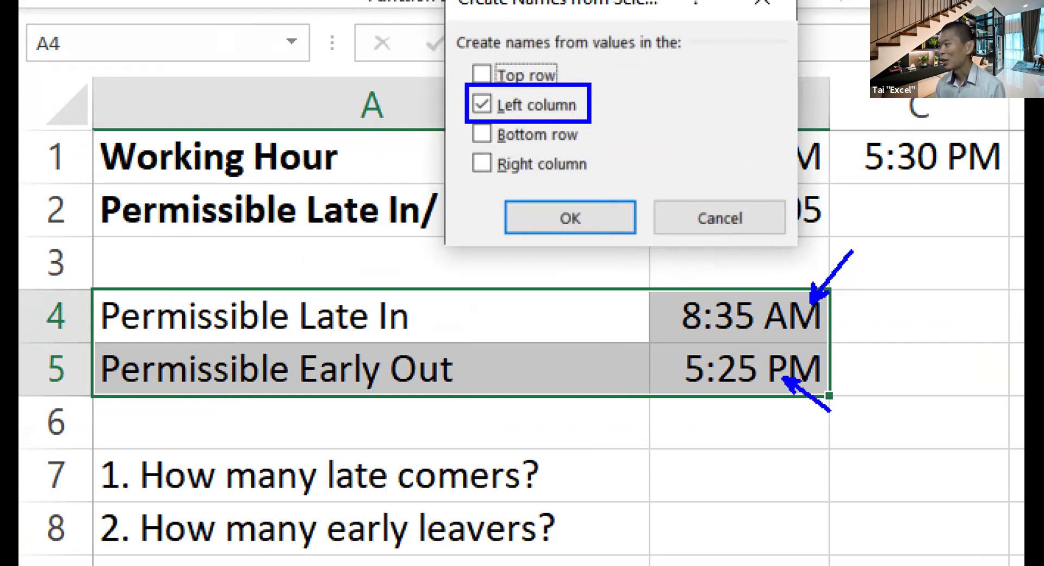
key("ctrl+z")
key("ctrl+z")
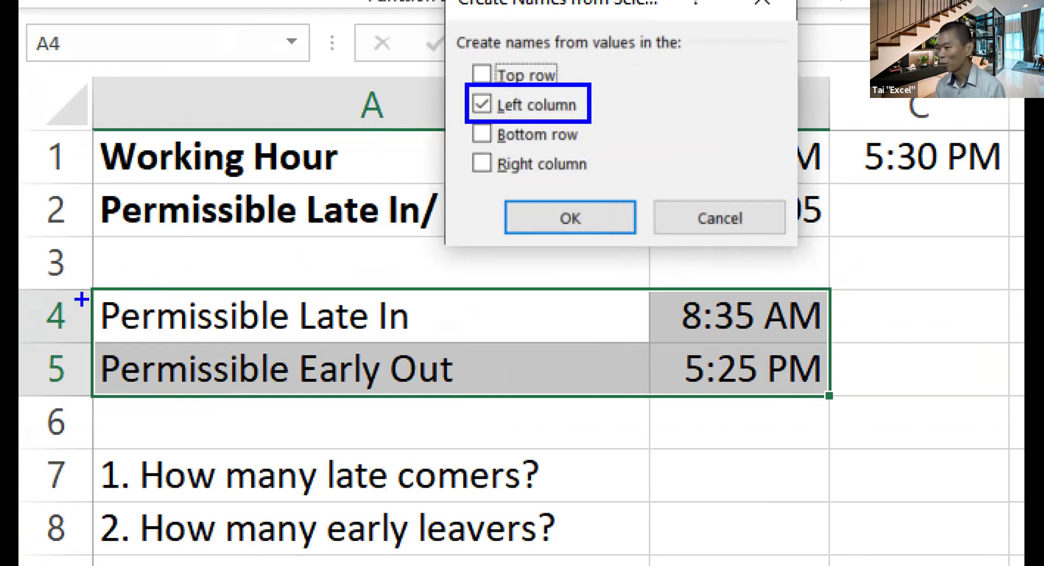
mouse_move(86, 281)
left_mouse_down()
mouse_move(571, 405)
mouse_move(522, 402)
left_mouse_up()
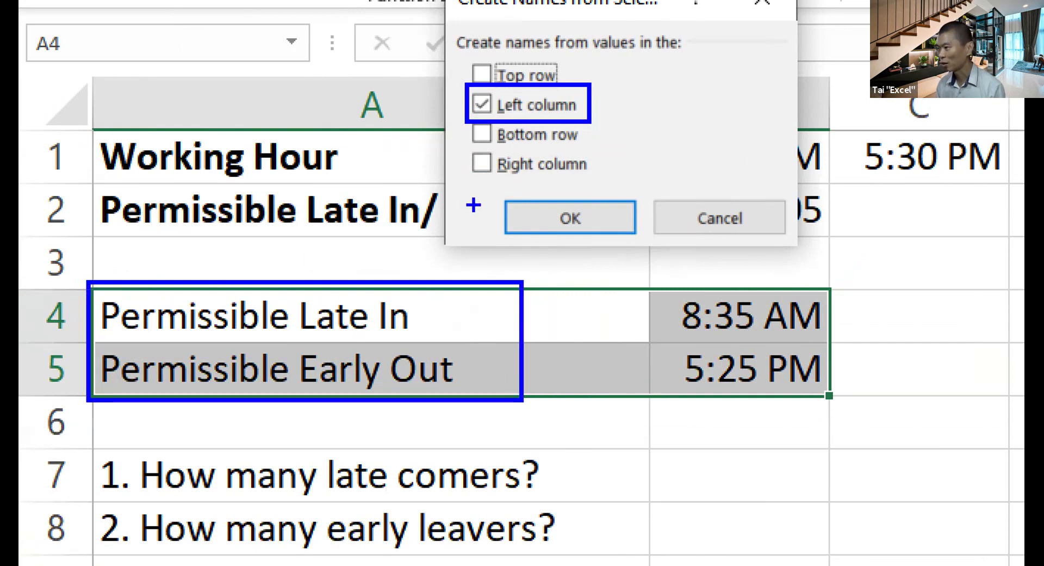
left_click_drag(452, 303, 478, 120)
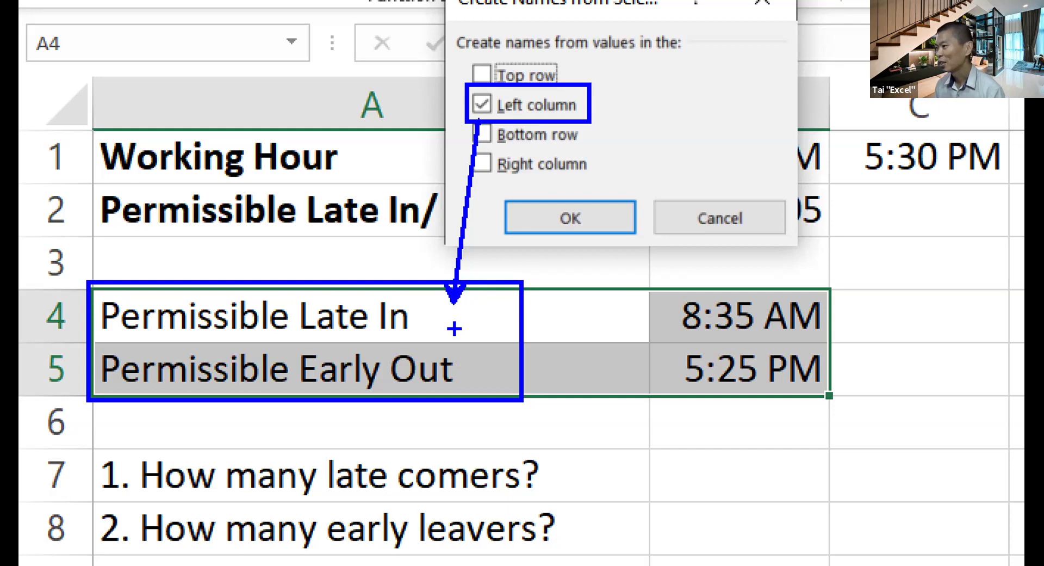
left_click_drag(537, 220, 489, 300)
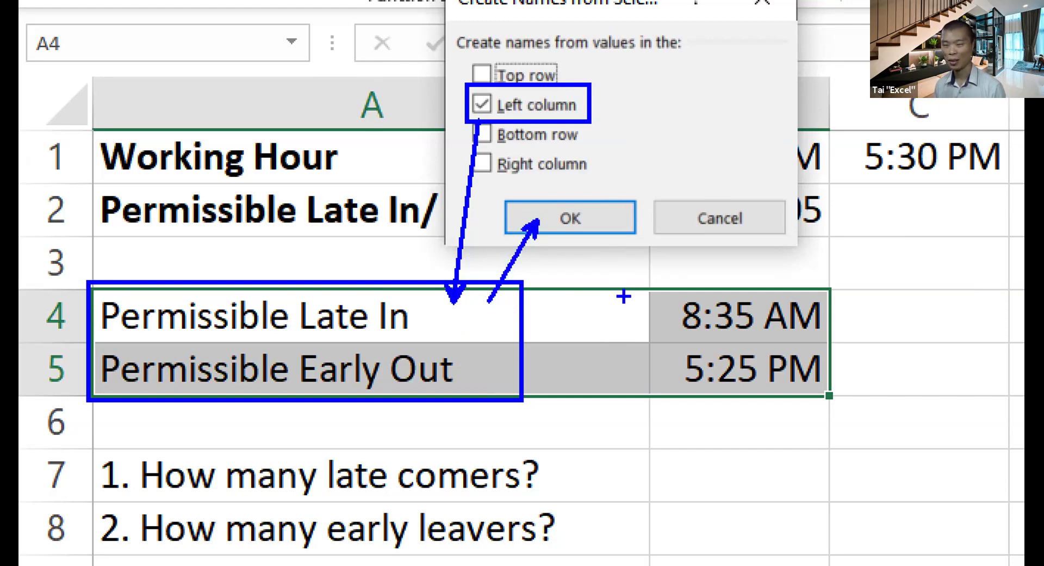
key("Escape")
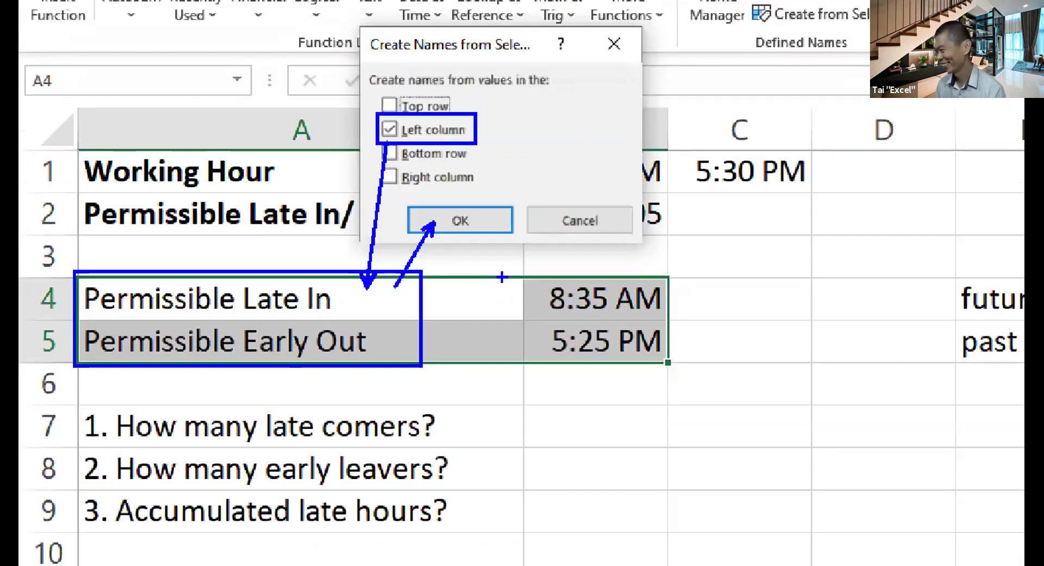
left_click(294, 228)
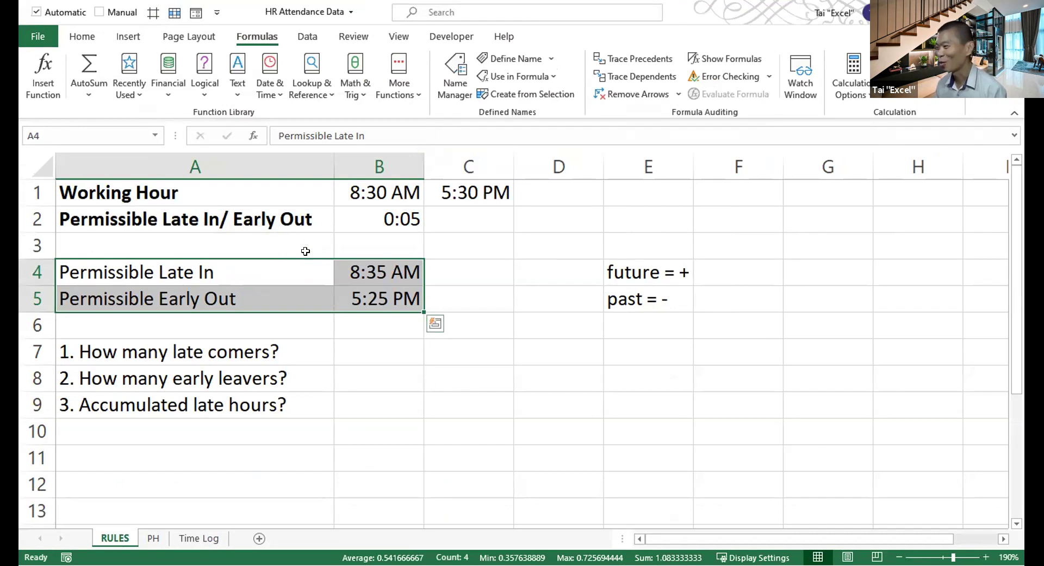
- Check the names assigned to the Permissible Late In cell B4 and the Permissible Early Out cell B5
left_click(356, 269)
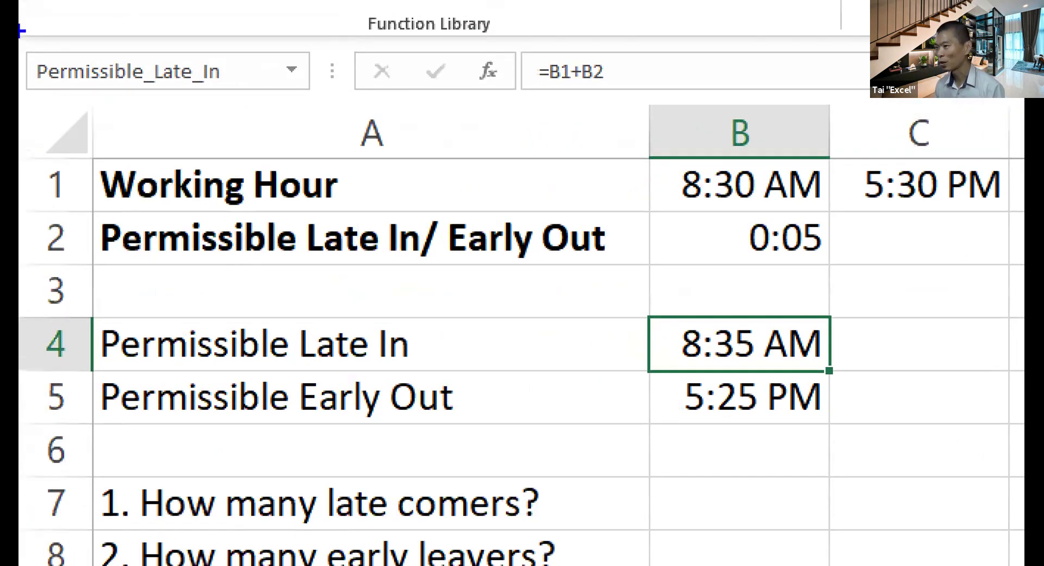
mouse_move(21, 31)
left_mouse_down()
mouse_move(251, 100)
mouse_move(615, 259)
mouse_move(677, 336)
left_mouse_up()
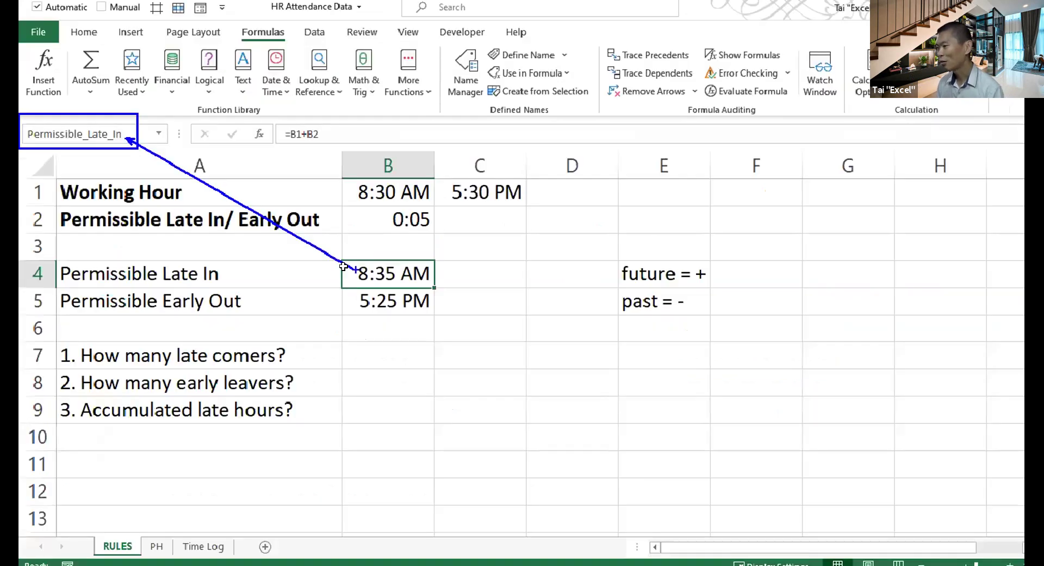
left_click(369, 298)
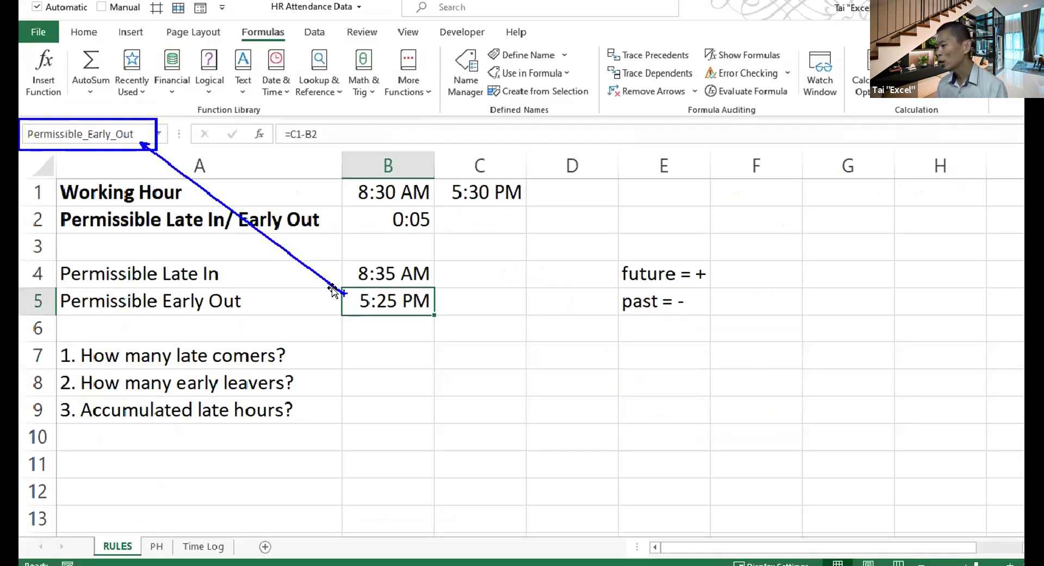
- Look up the named ranges by starting a formula with =perm in D9, and discard the entry
left_click(546, 409)
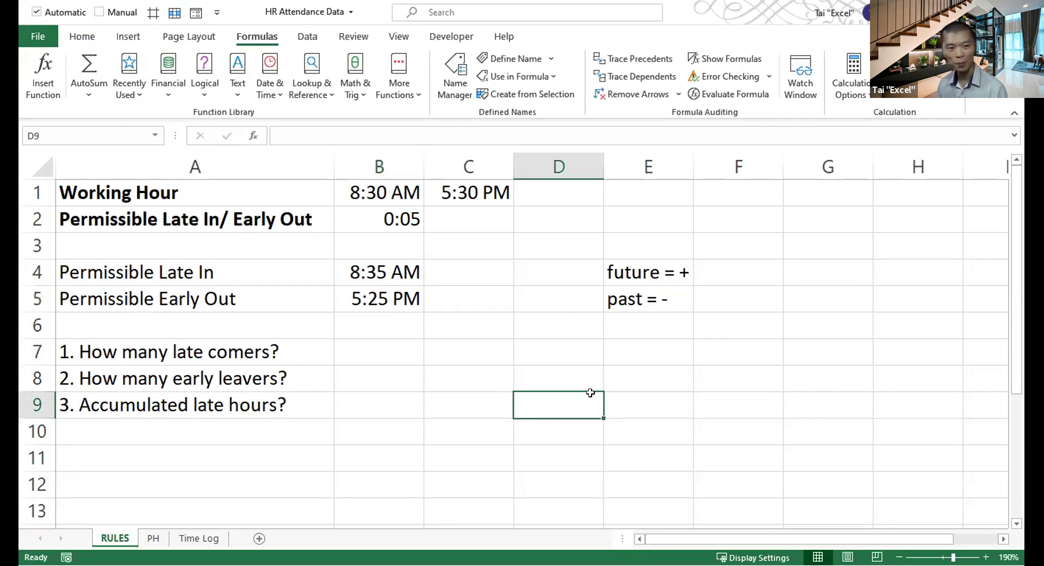
type("=")
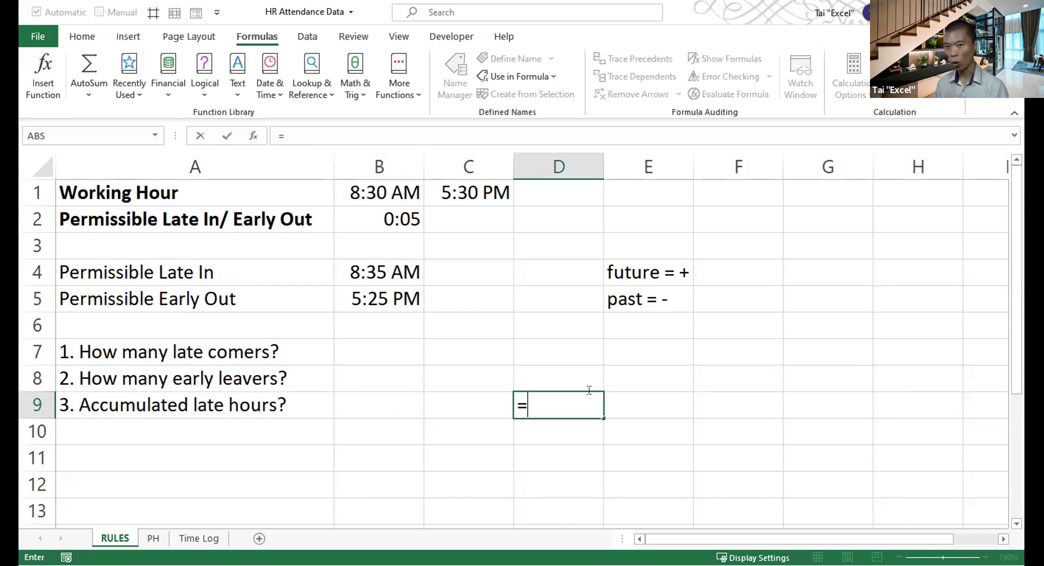
type("per")
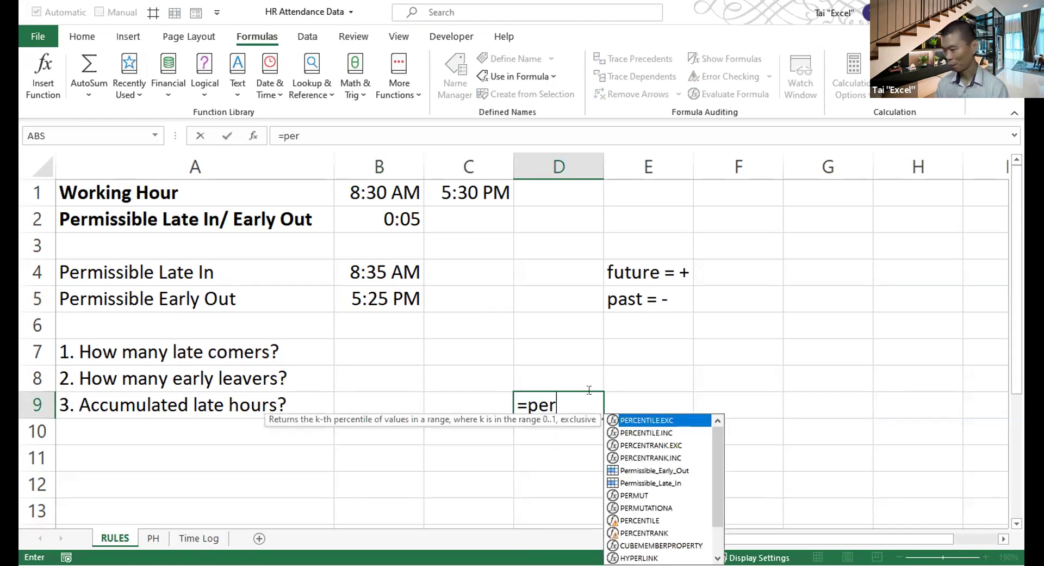
type("m")
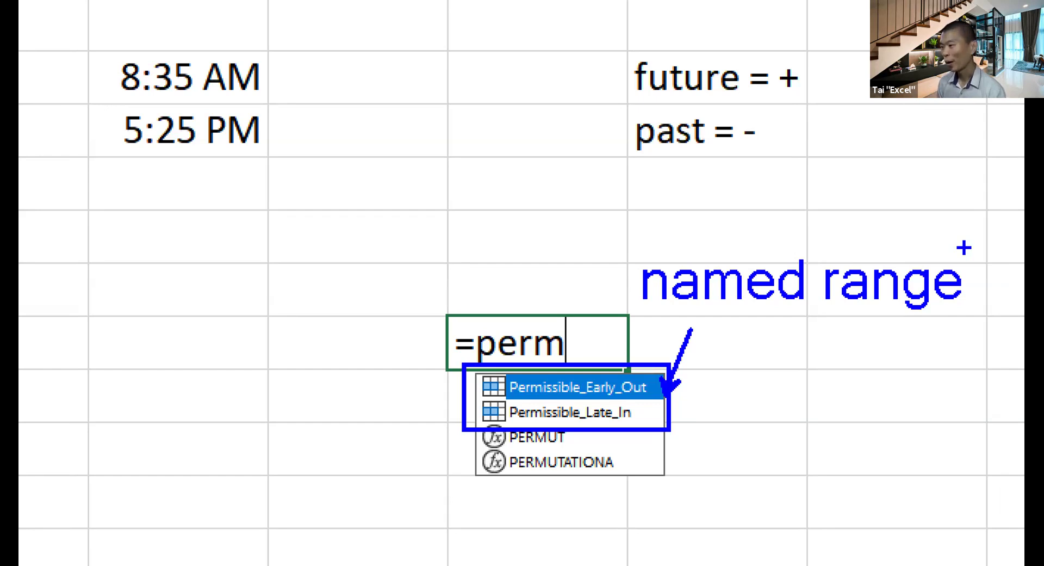
key("ctrl+z")
key("ctrl+z")
key("ctrl+z")
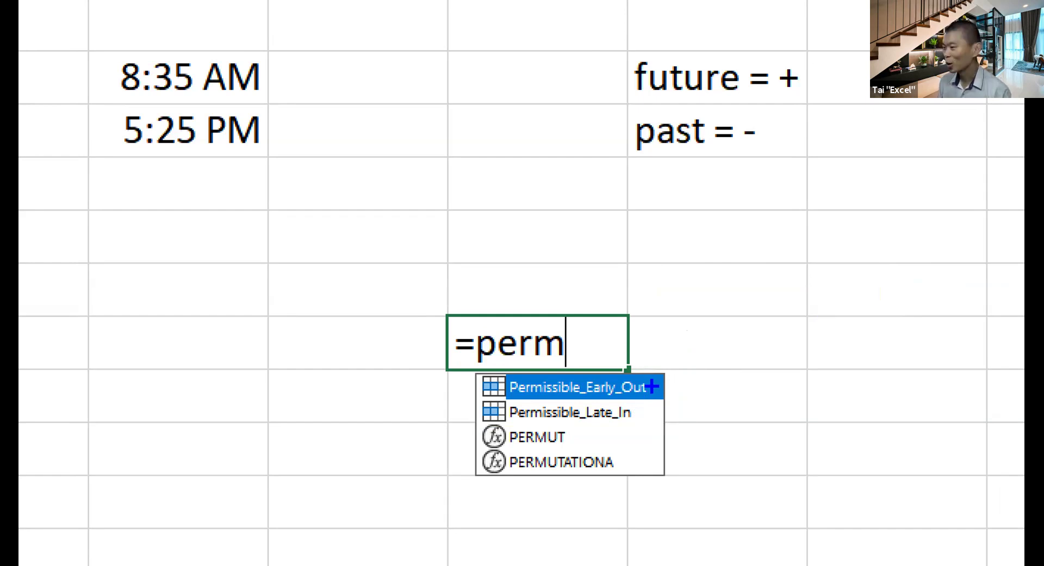
key("Escape")
key("Escape")
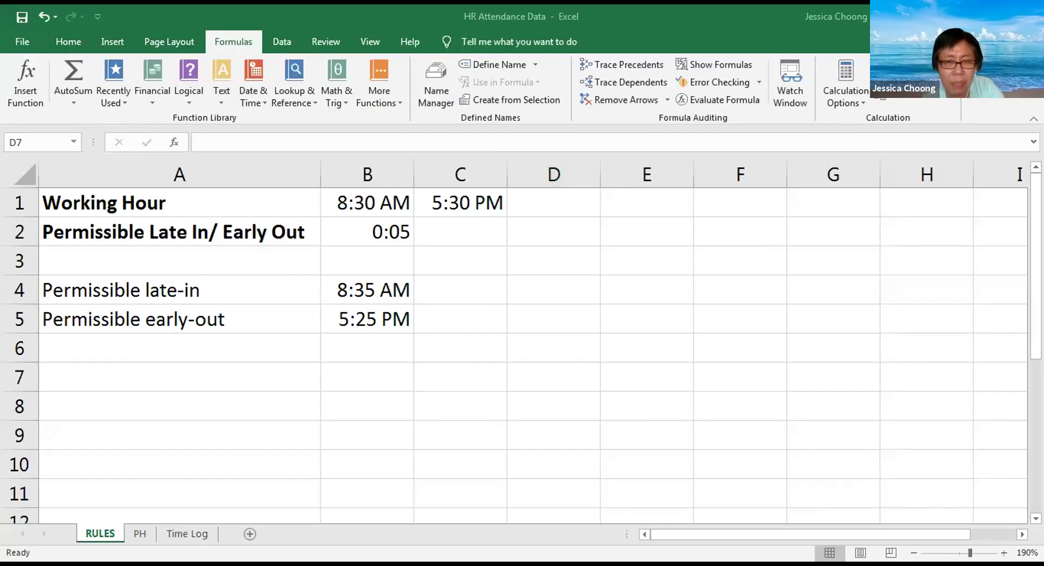
- In the participant's copy of the workbook, try the formula =perm in D7 to find the permissible time names, and clear the cell
left_click(524, 389)
type("=")
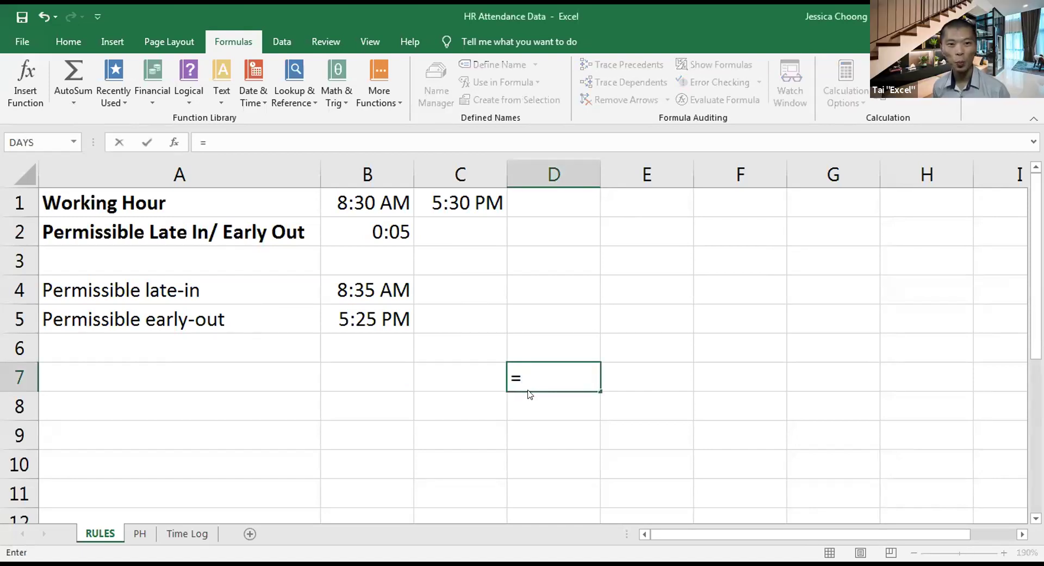
type("perm")
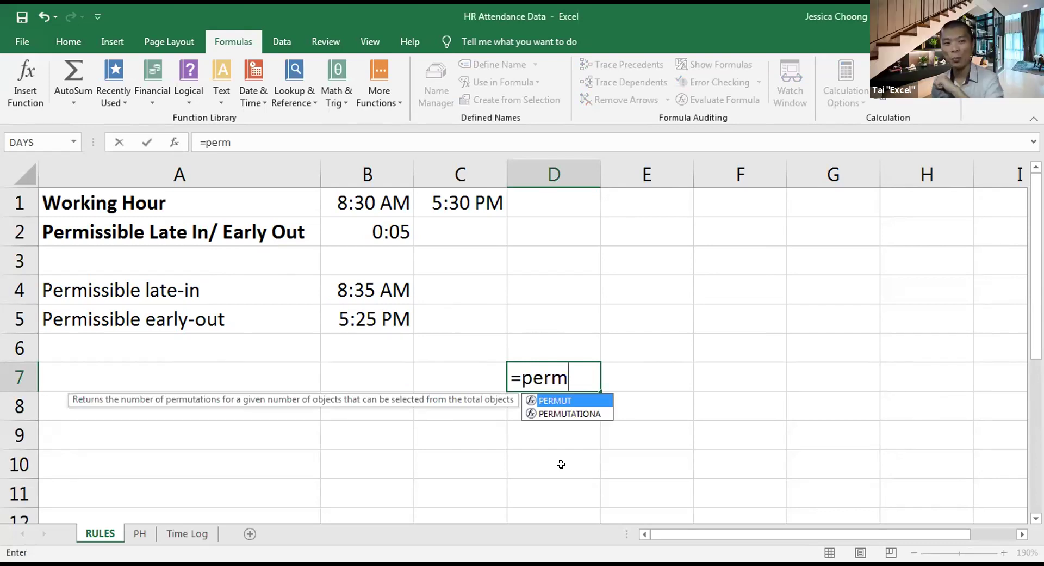
left_click(570, 456)
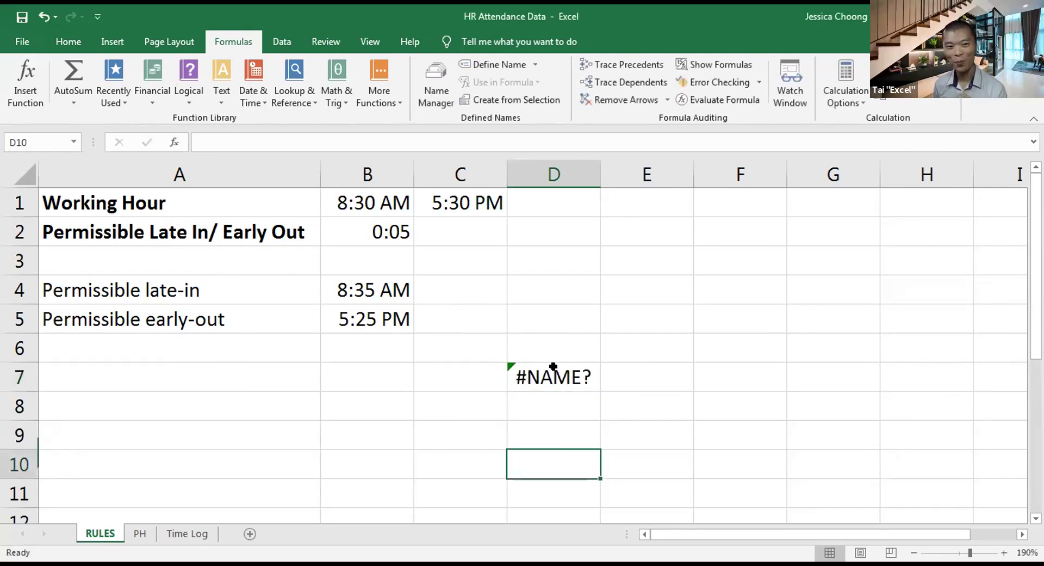
left_click(553, 367)
key("Delete")
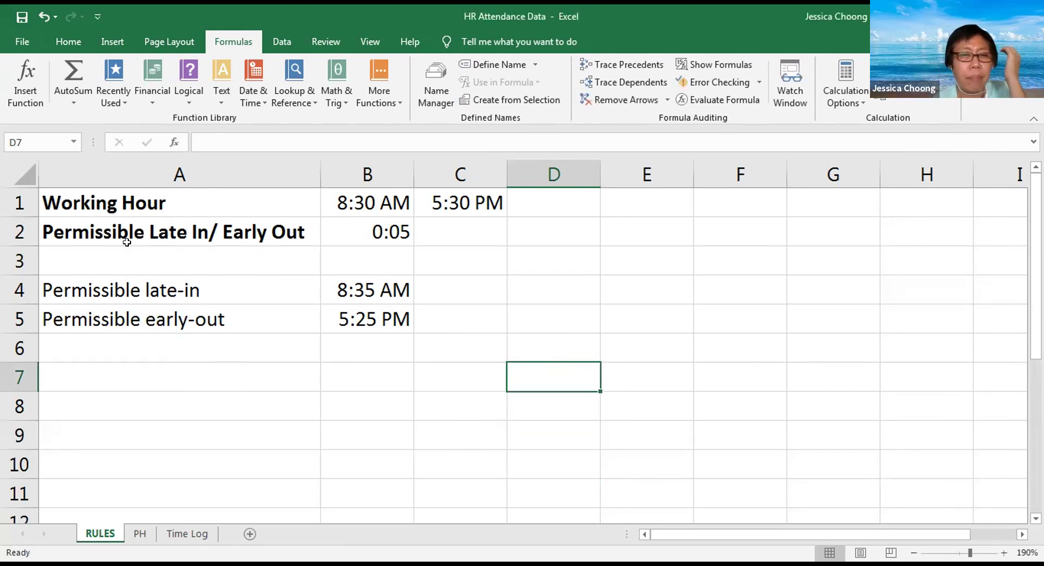
- Create names from the selection A4:B5 in the participant's workbook, using the Permissible late-in and Permissible early-out labels in the left column
left_click_drag(121, 198, 383, 309)
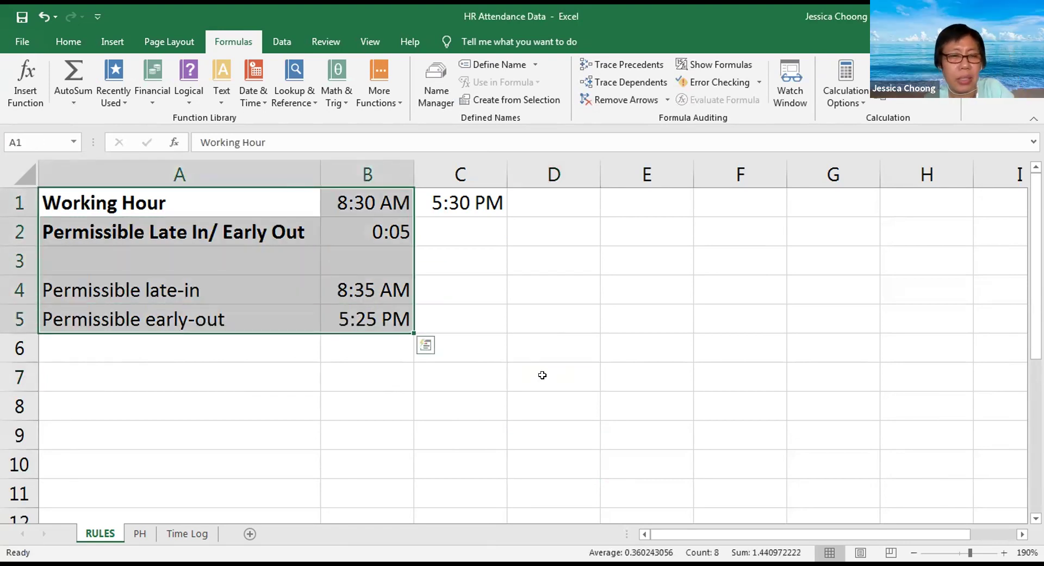
left_click(329, 195)
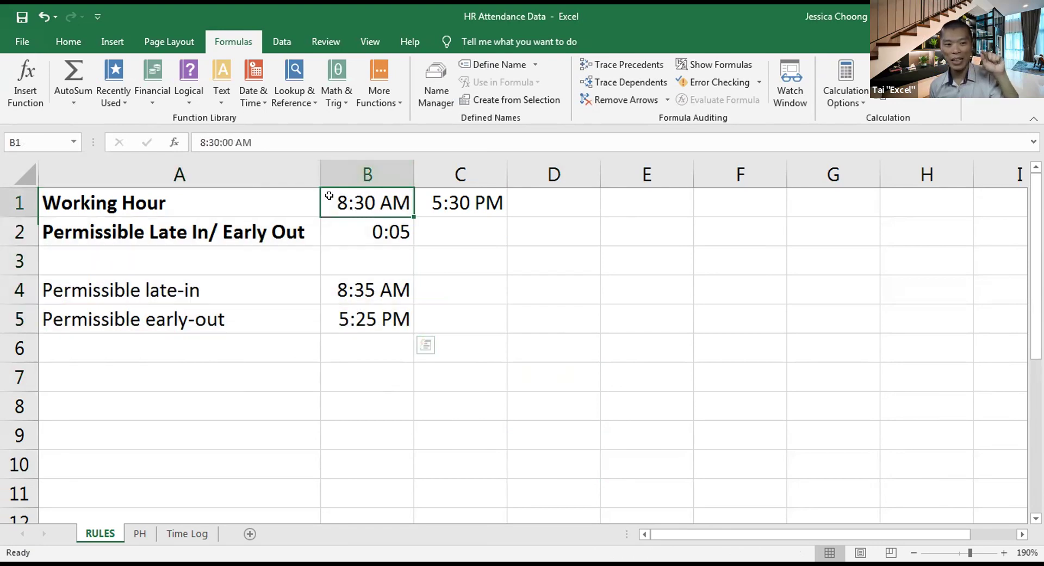
left_click_drag(276, 294, 375, 308)
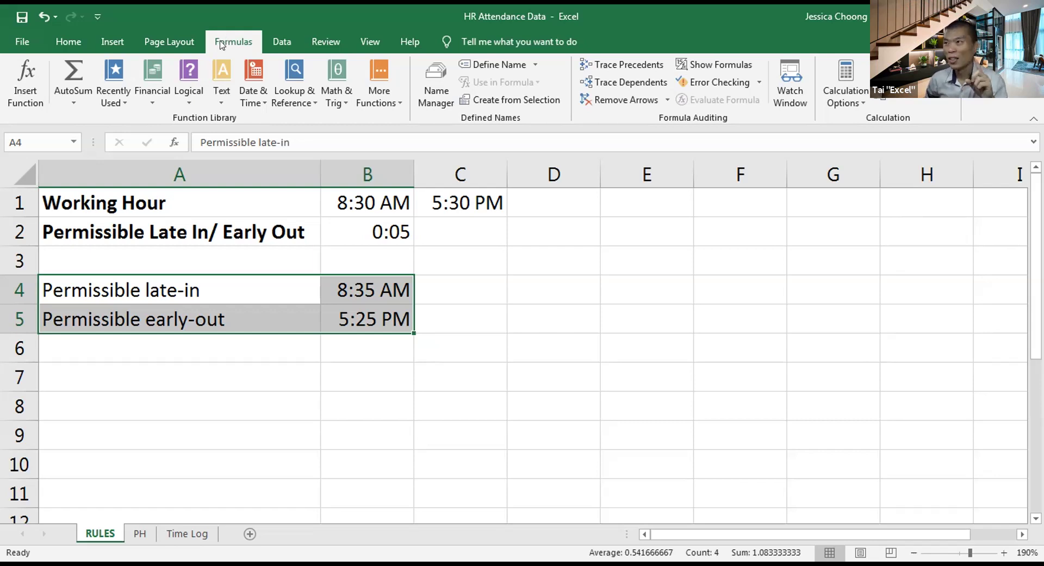
left_click(517, 100)
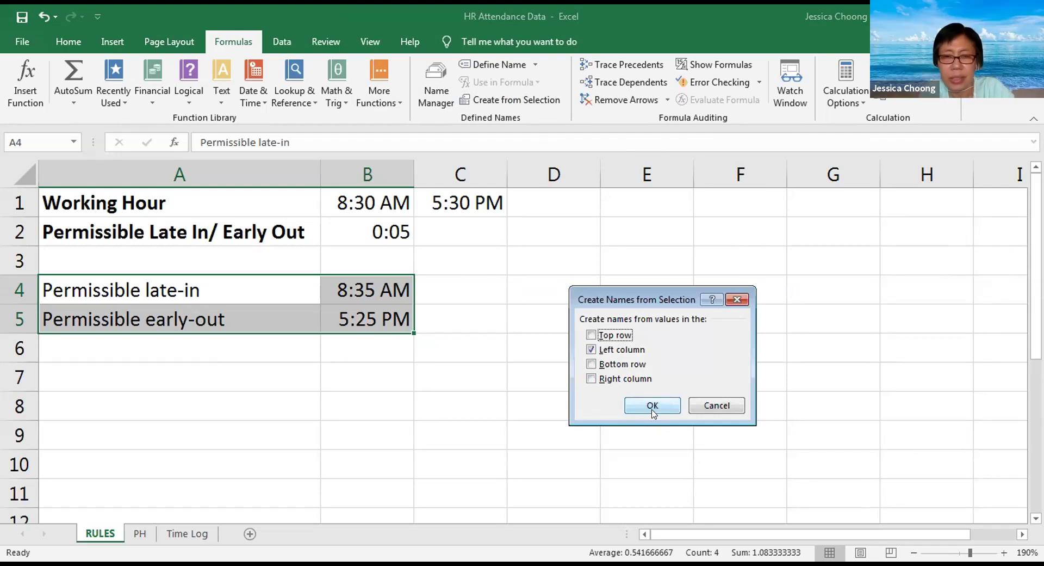
left_click(653, 405)
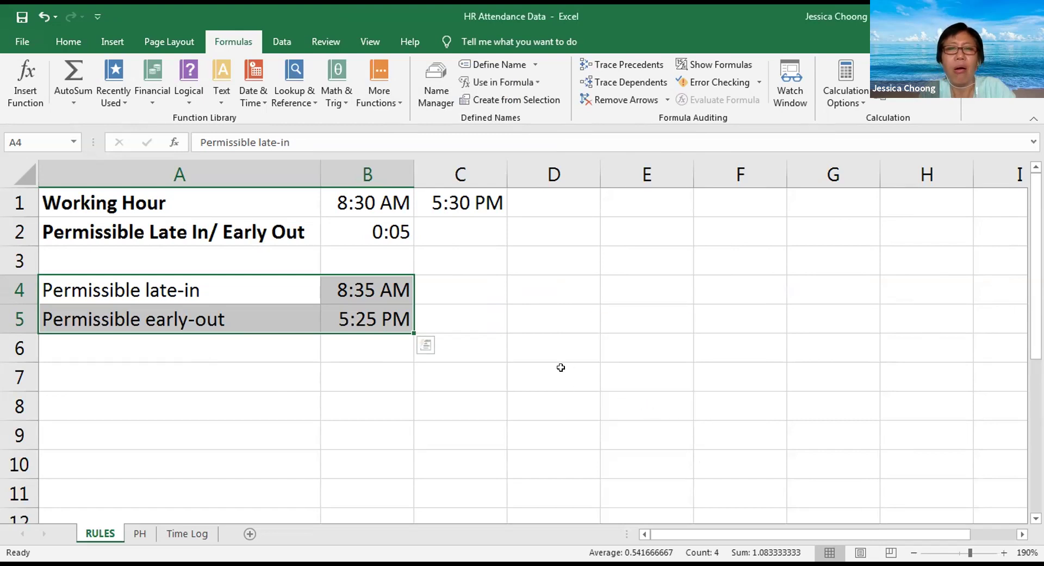
- In the participant's workbook, enter the formula =Permissible_early_out in D6 and select that cell again
left_click(548, 351)
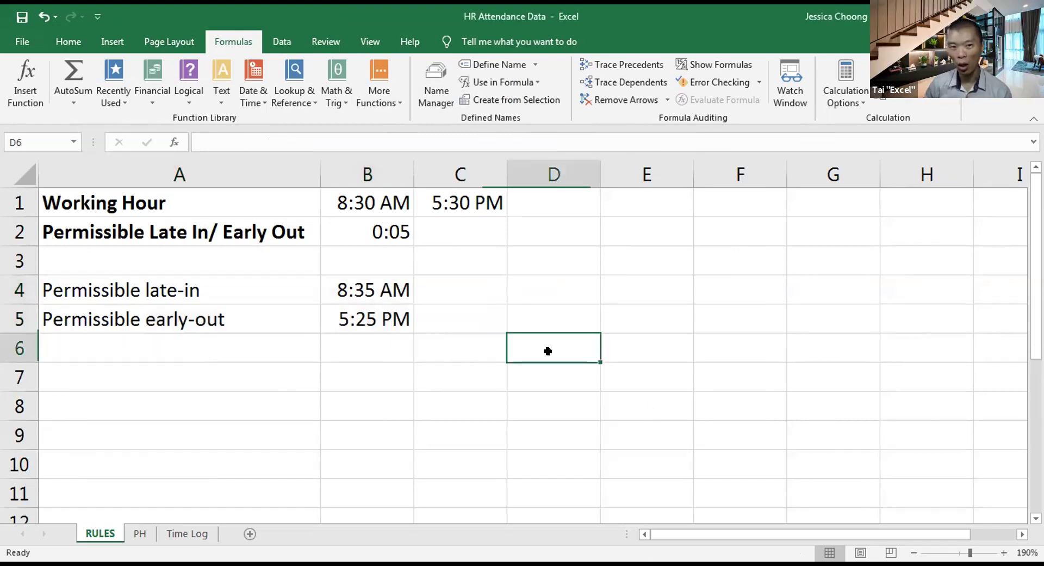
type("=")
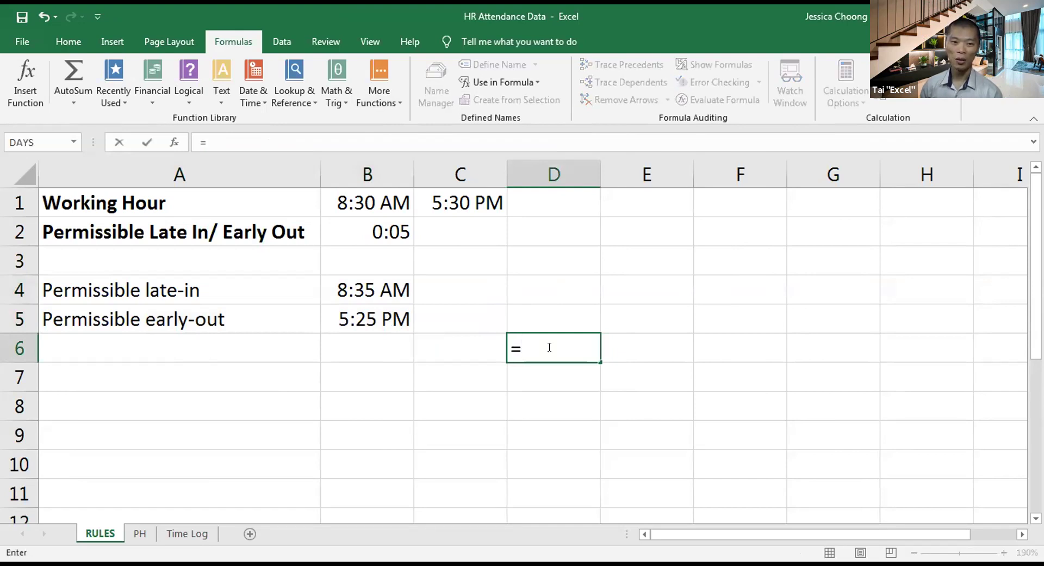
type("perm")
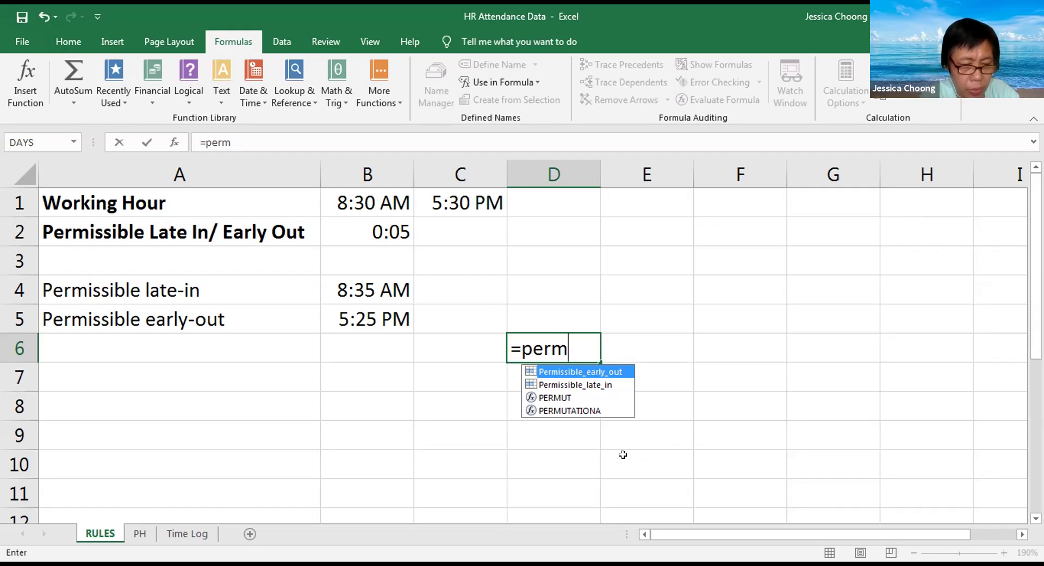
key("Tab")
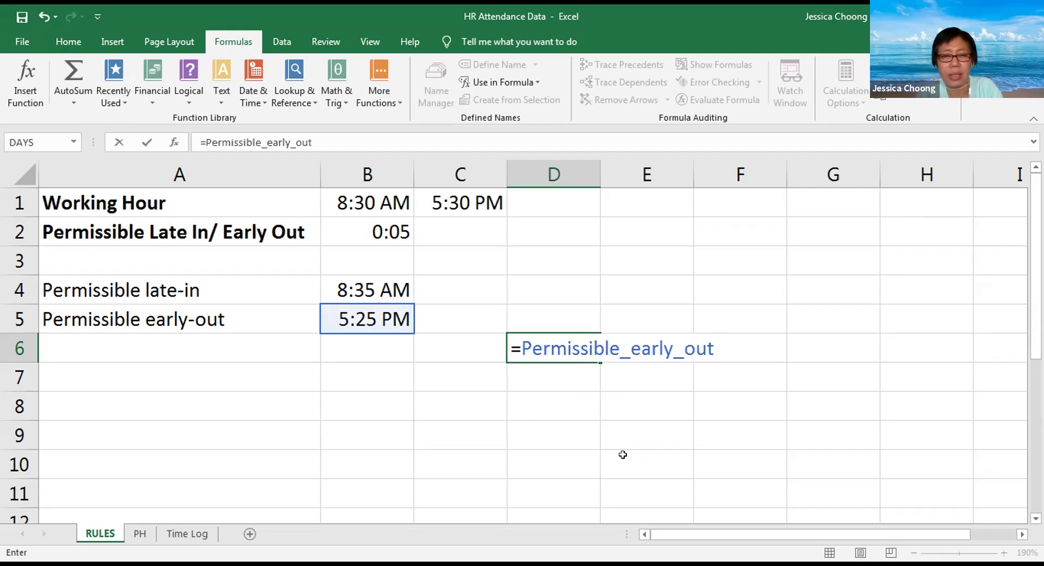
key("Return")
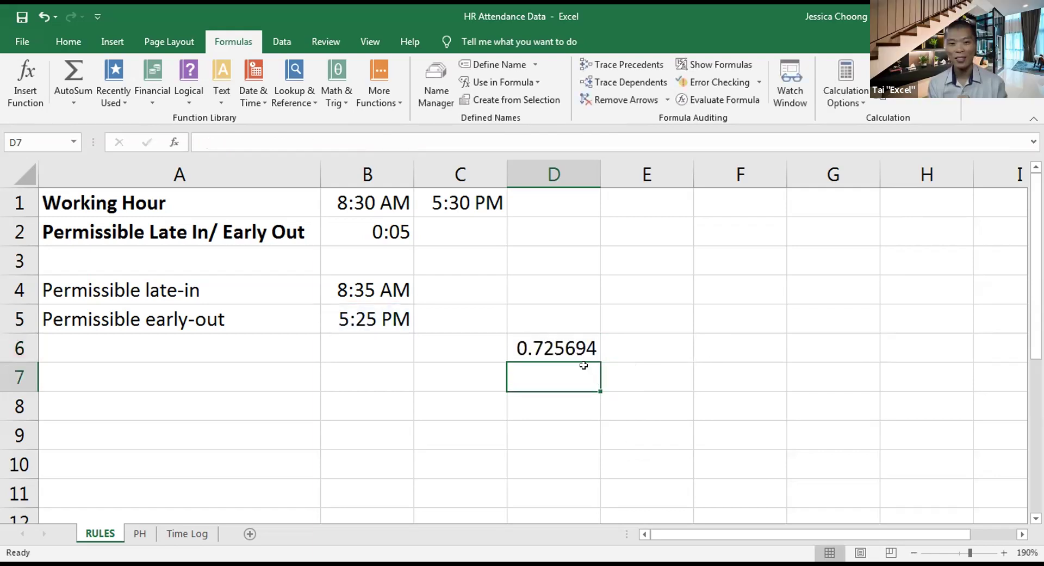
left_click(572, 337)
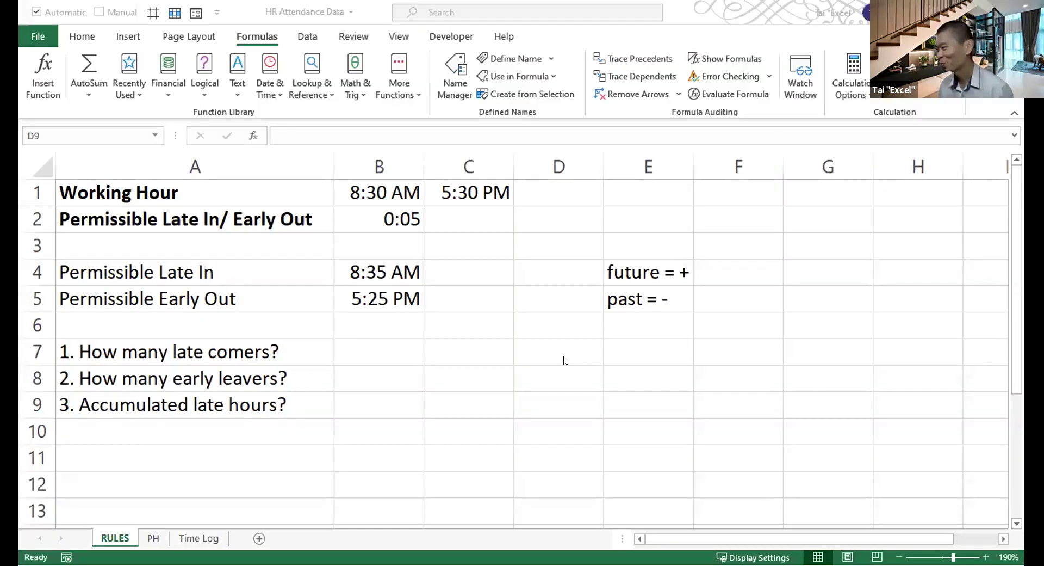
- In the trainer's workbook, check the names assigned to the Permissible Late In cell B4 and the Permissible Early Out cell B5
left_click(531, 356)
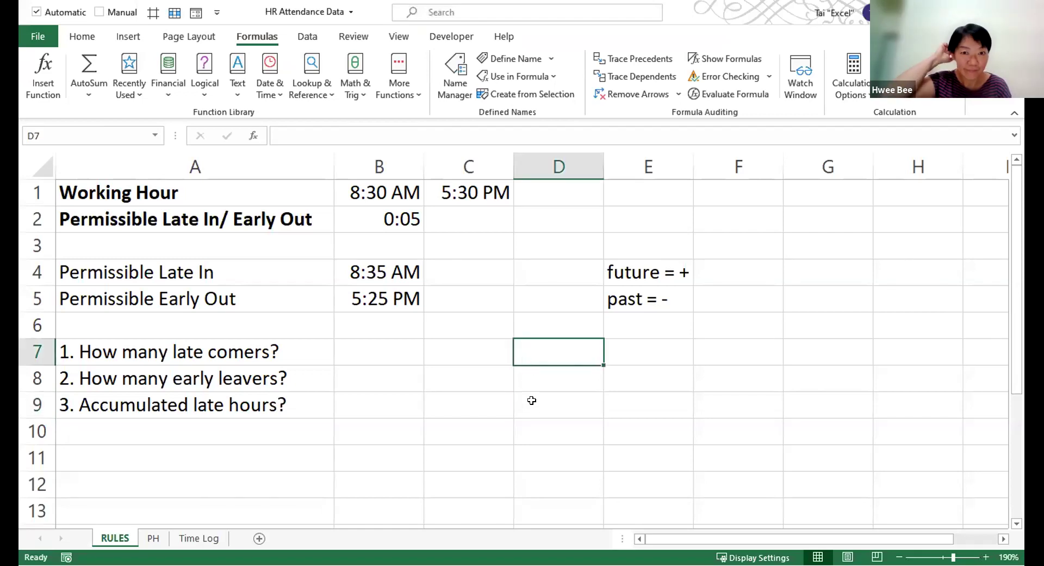
left_click(382, 268)
left_click(376, 294)
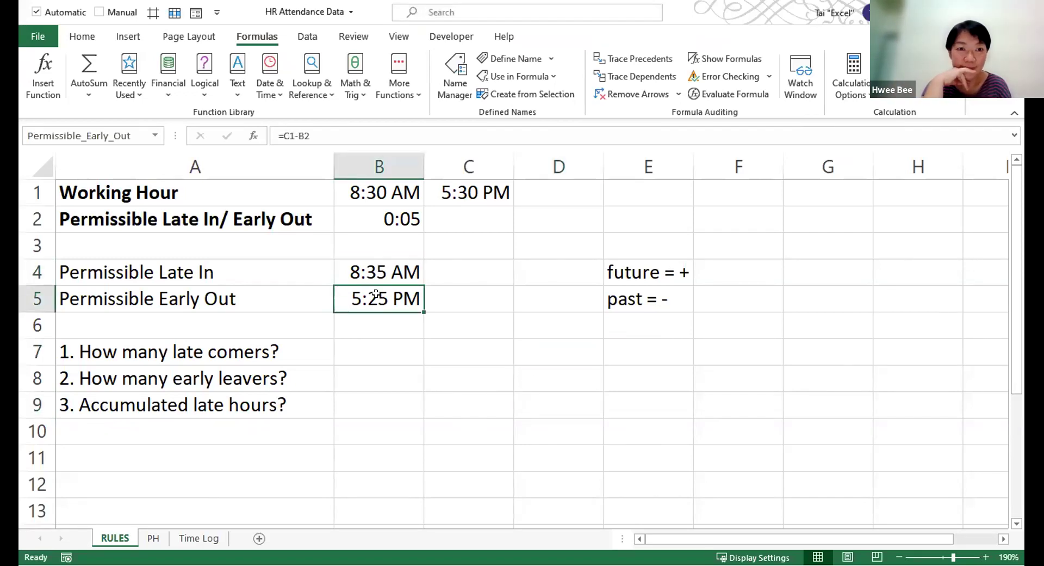
left_click(404, 270)
left_click(388, 292)
- Start the formula =perm in D8 and draw an annotation arrow at the suggested name Permissible_Early_Out
left_click(534, 381)
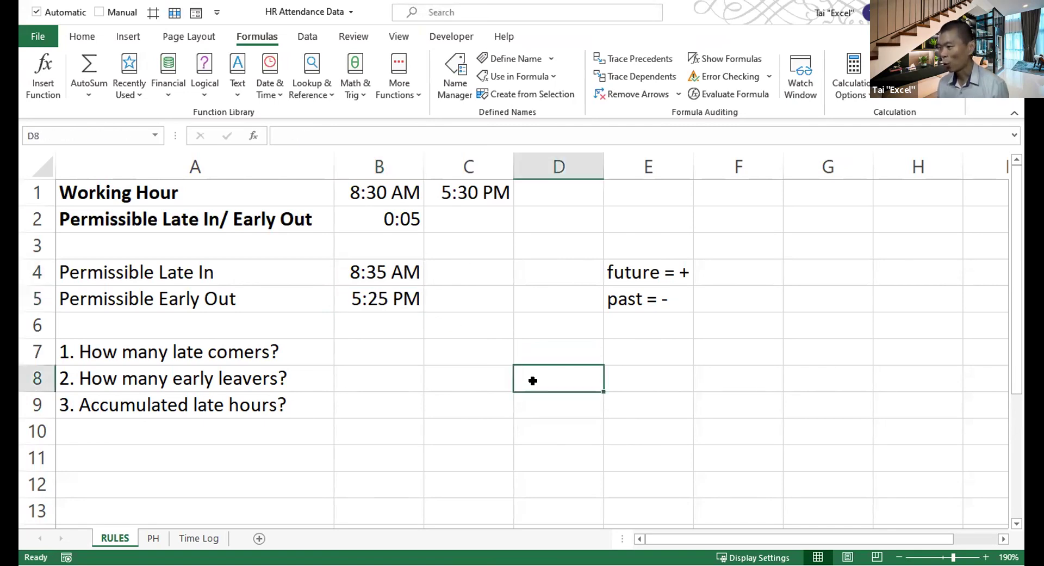
type("=")
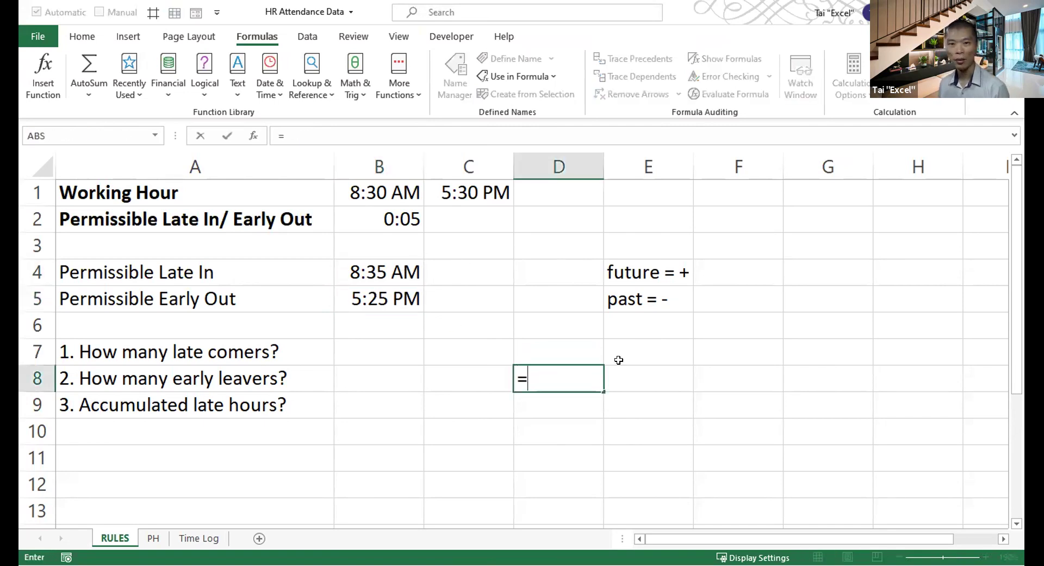
type("perm")
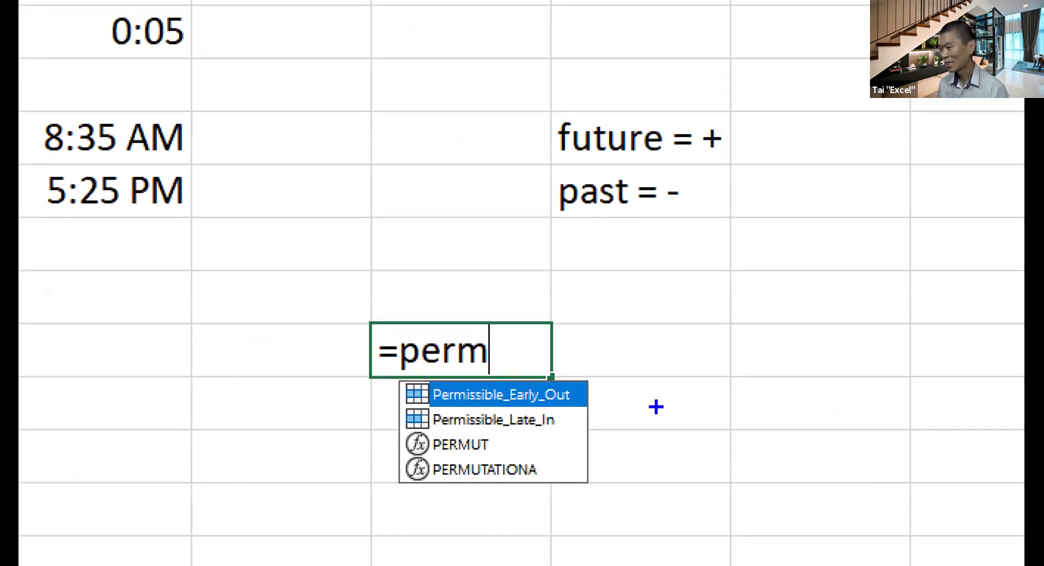
left_click_drag(584, 400, 634, 364)
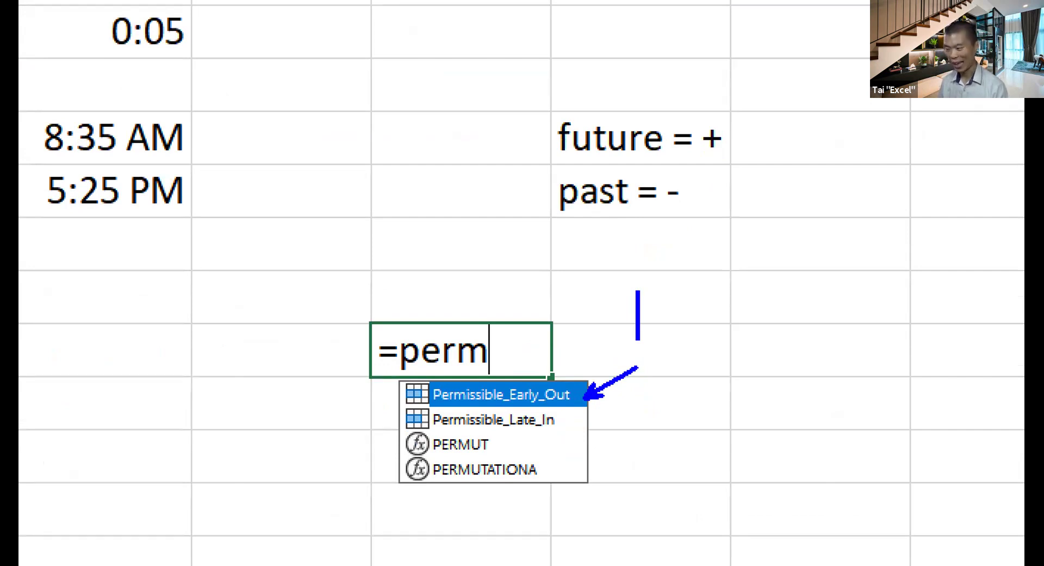
- Annotate the arrow with the label TAB and frame the label with a rectangle
type("B")
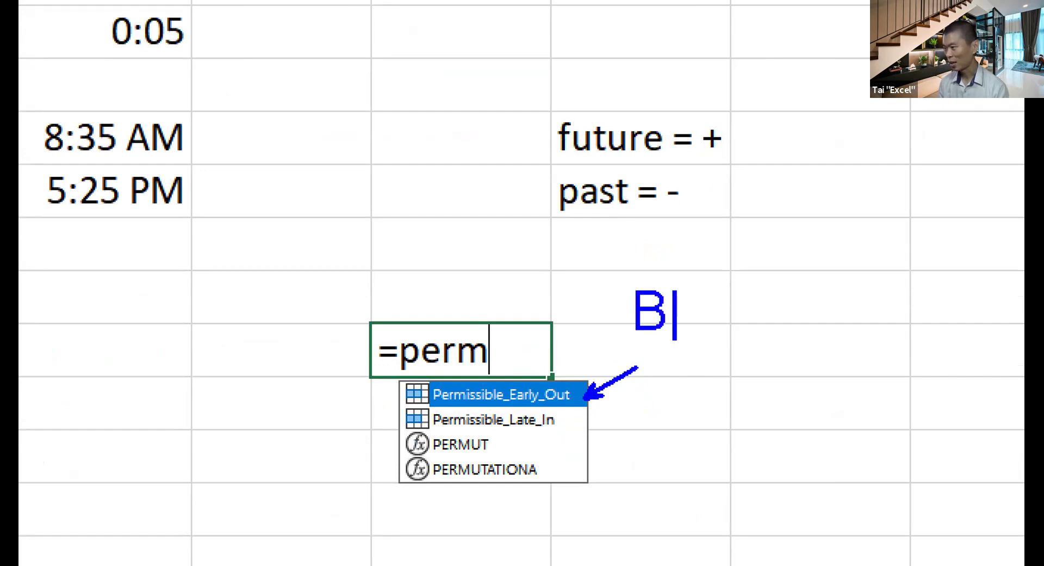
key("BackSpace")
type("ET")
key("BackSpace")
key("BackSpace")
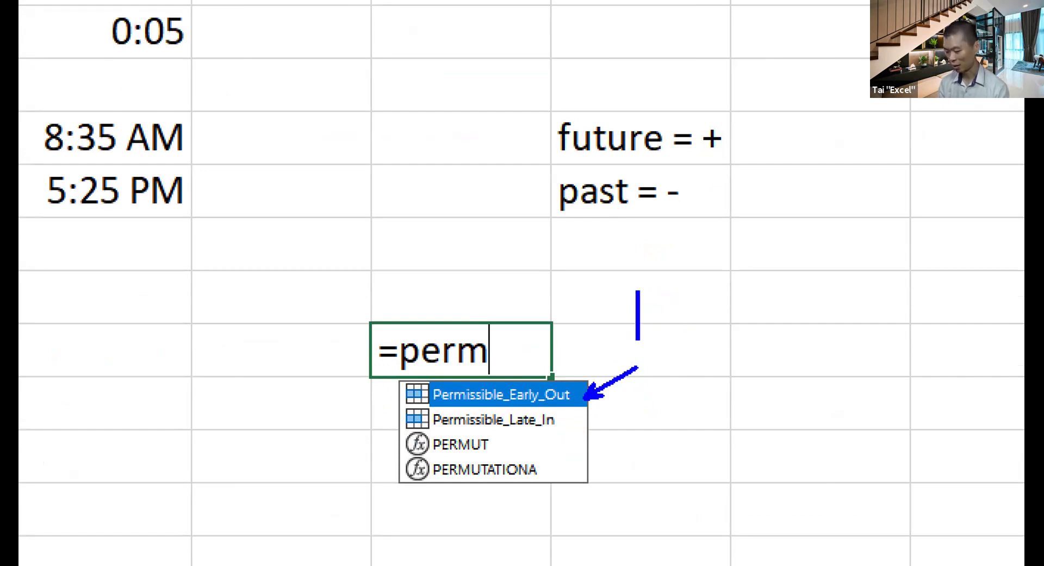
type("TAB")
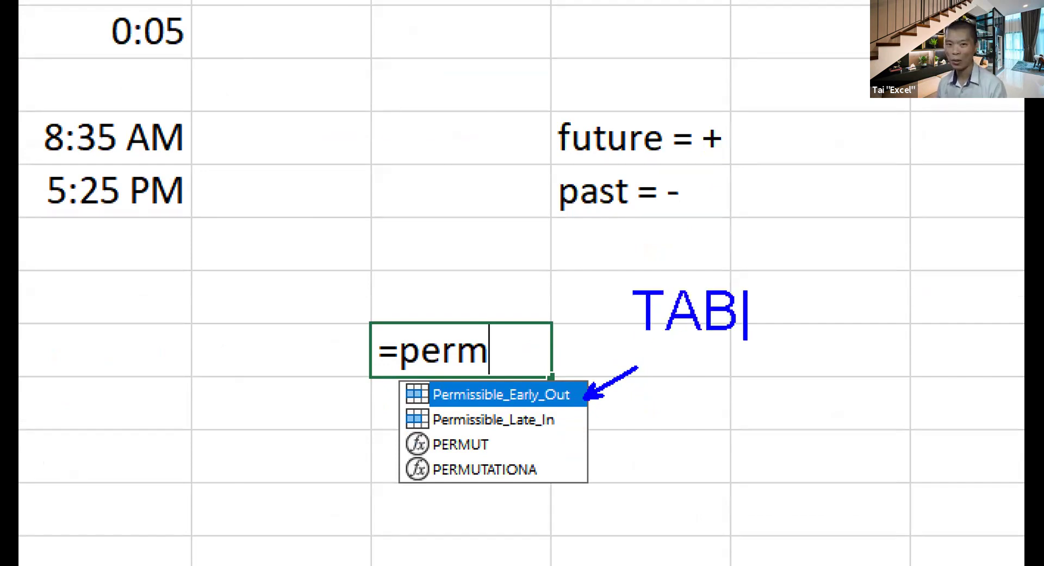
mouse_move(606, 259)
left_mouse_down()
mouse_move(639, 291)
mouse_move(788, 363)
left_mouse_up()
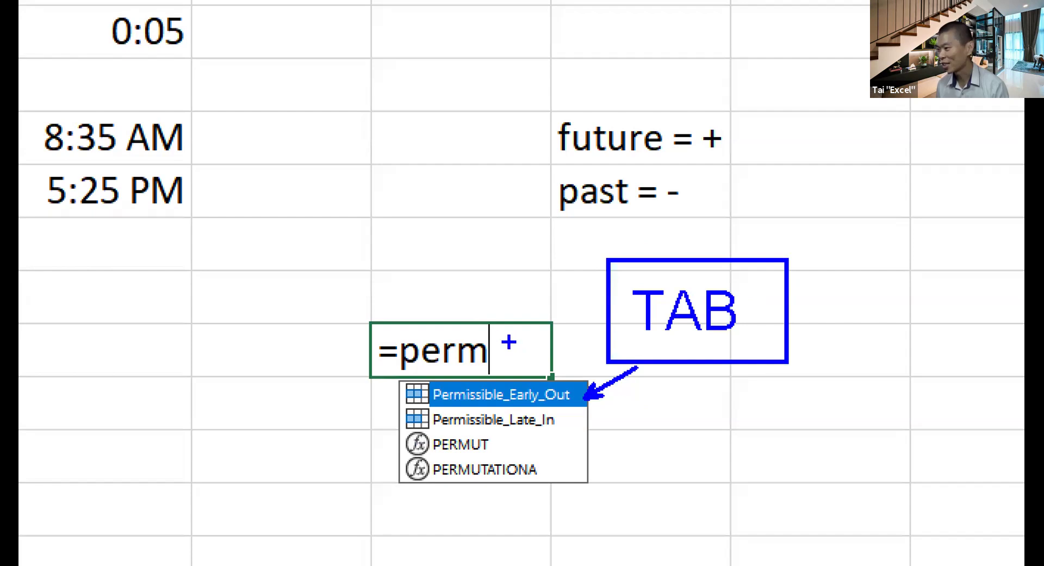
- Frame the perm text in D8 with a rectangle, undo that rectangle, and discard the annotations and the formula entry
left_click_drag(397, 324, 492, 376)
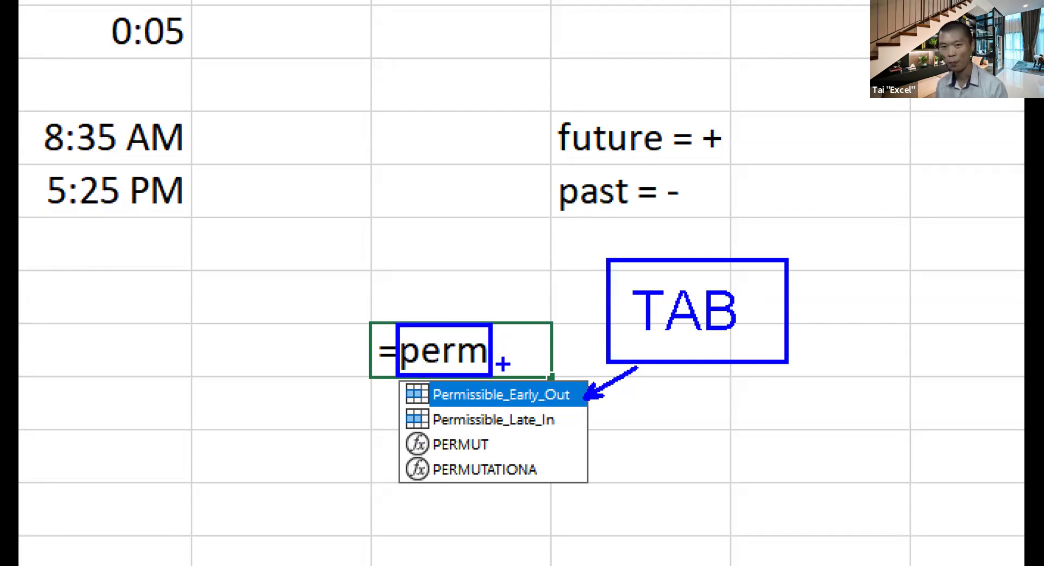
key("ctrl+z")
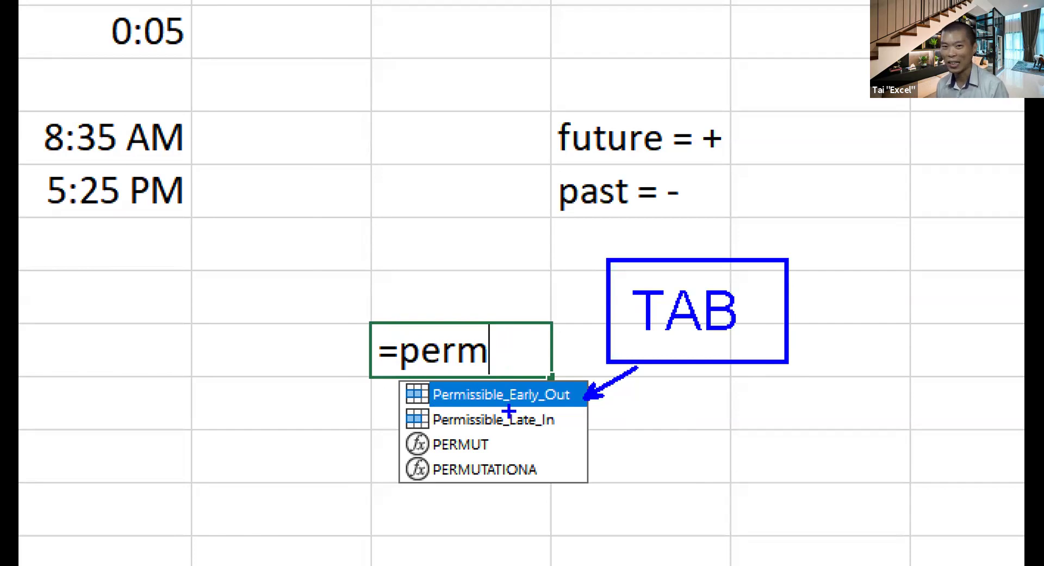
key("Escape")
key("Escape")
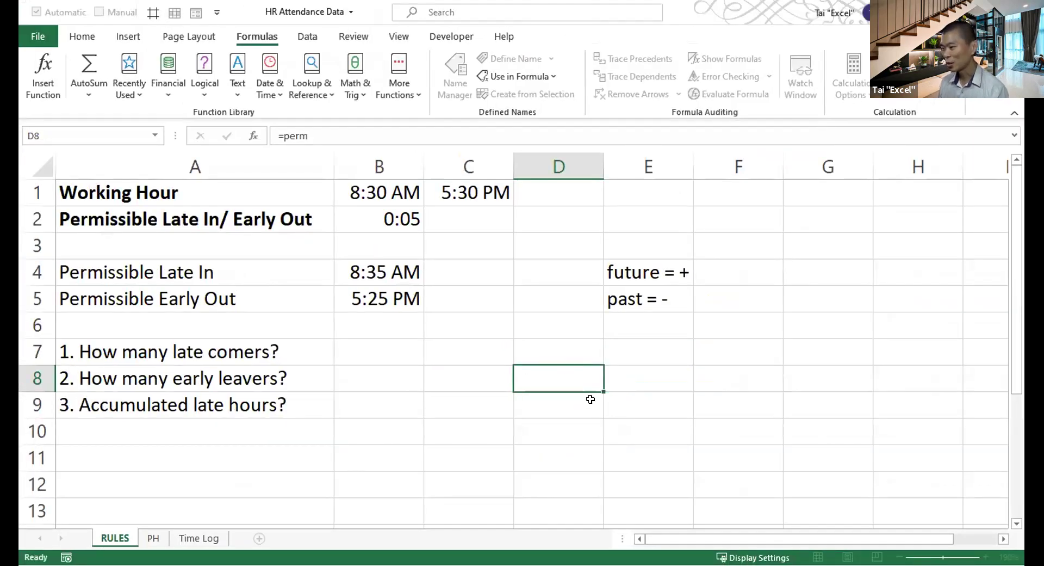
- Start a new formula with = in D8 and annotate it with a framed F3 label and the text NAME LIST
type("=")
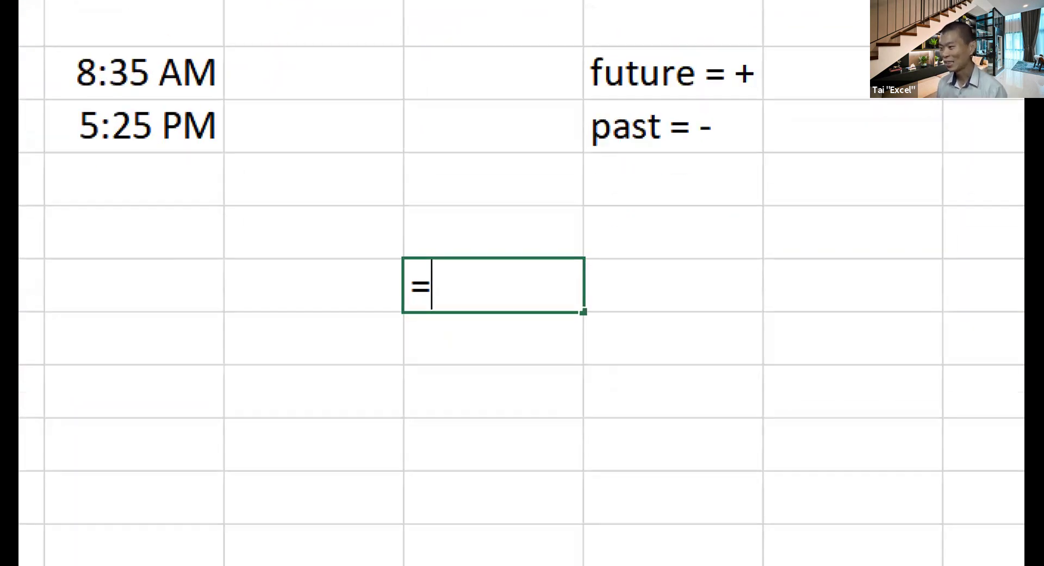
type("F3+")
left_click_drag(412, 140, 529, 214)
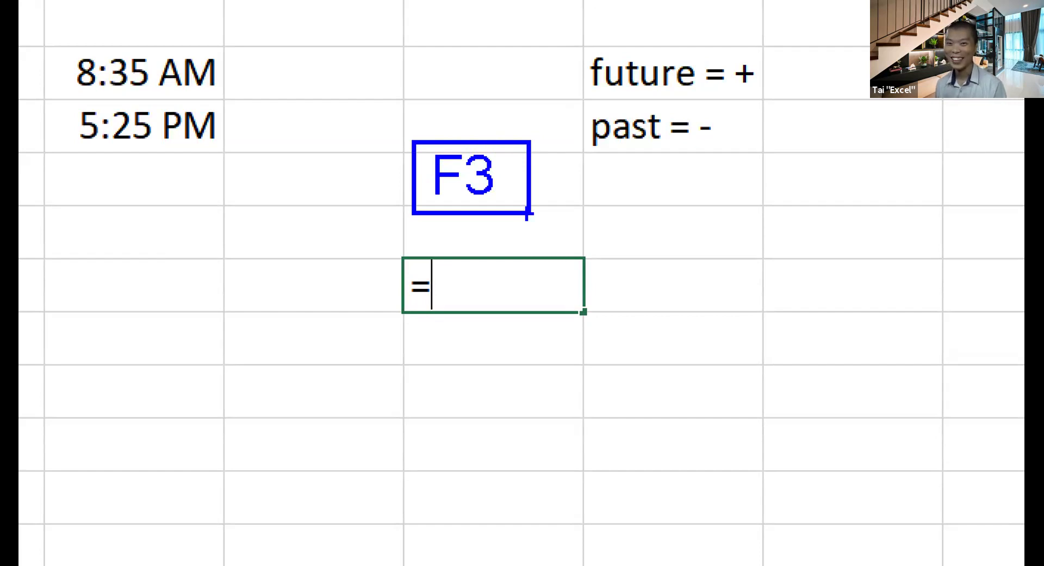
key("t")
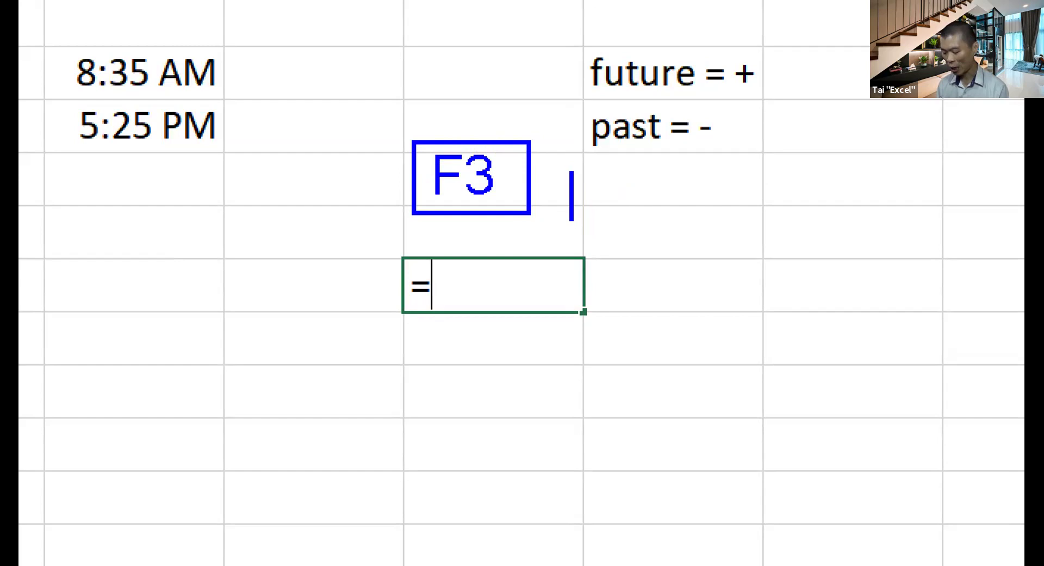
type("NAME LIST")
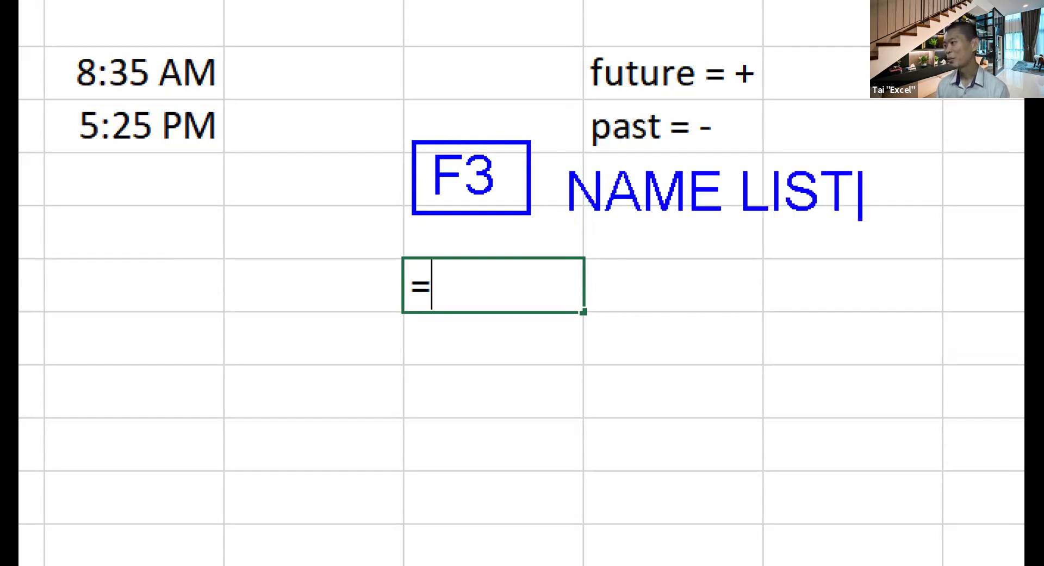
key("Escape")
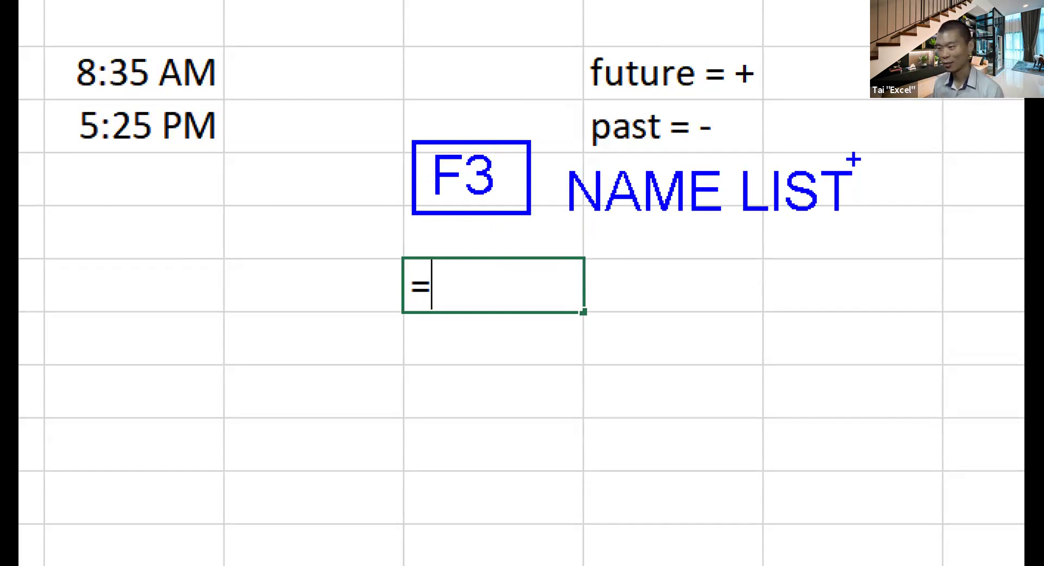
- Bring up the Paste Name list for the D8 formula and move the dialog closer to the cell for a magnified view
key("F3")
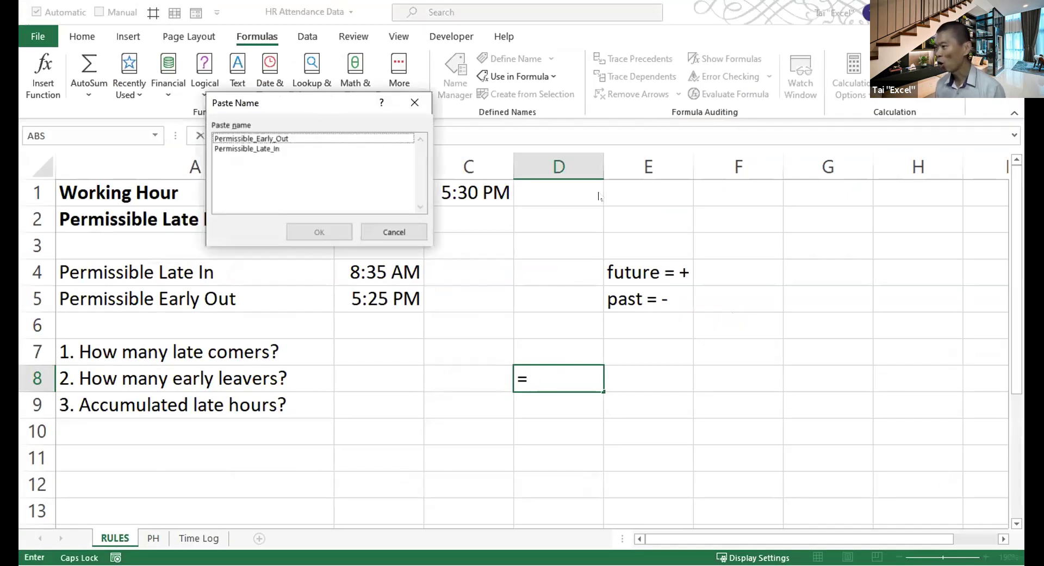
left_click_drag(313, 108, 599, 193)
key("ctrl+1")
left_click(626, 328)
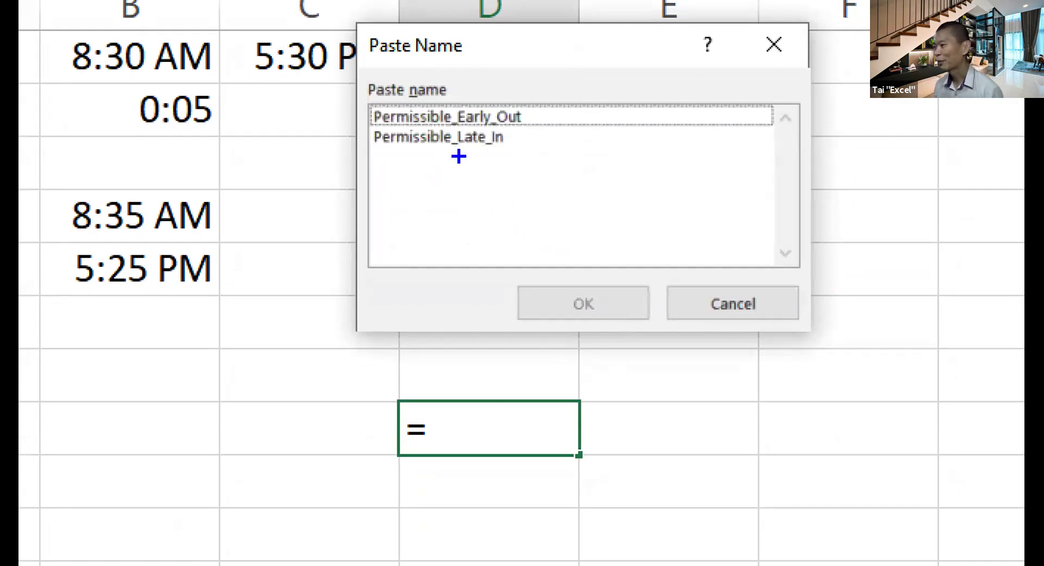
- Mark Permissible_Early_Out and Permissible_Late_In with arrows and an F3 label, and close the Paste Name list without choosing a name
left_click_drag(368, 109, 286, 143)
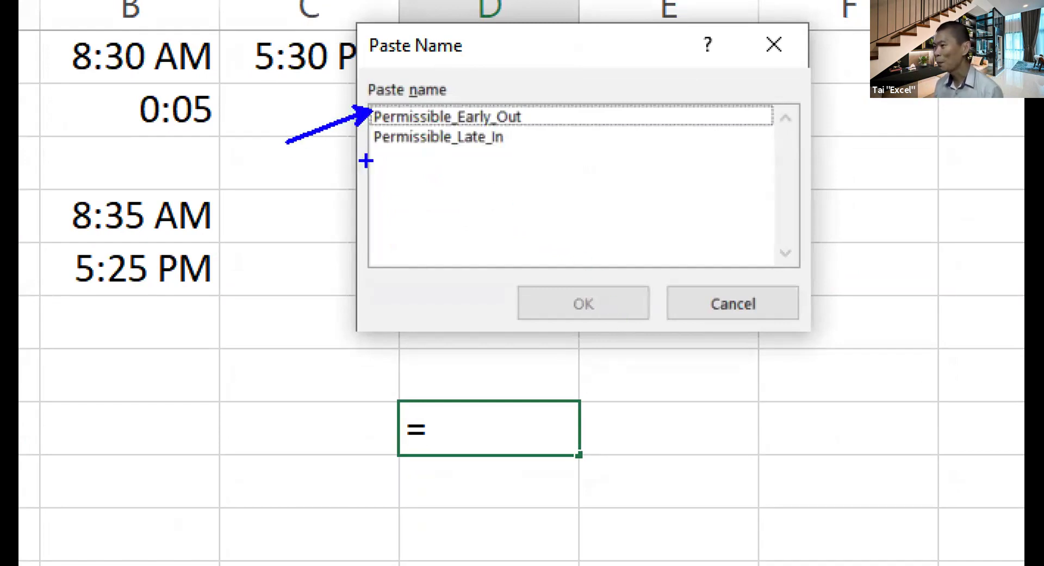
left_click_drag(380, 144, 310, 195)
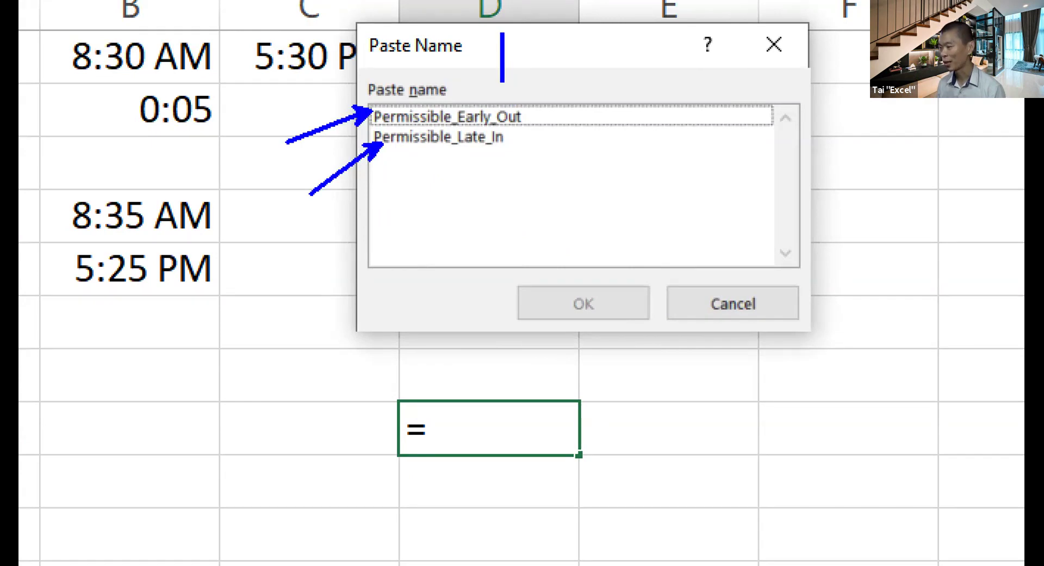
type("F3")
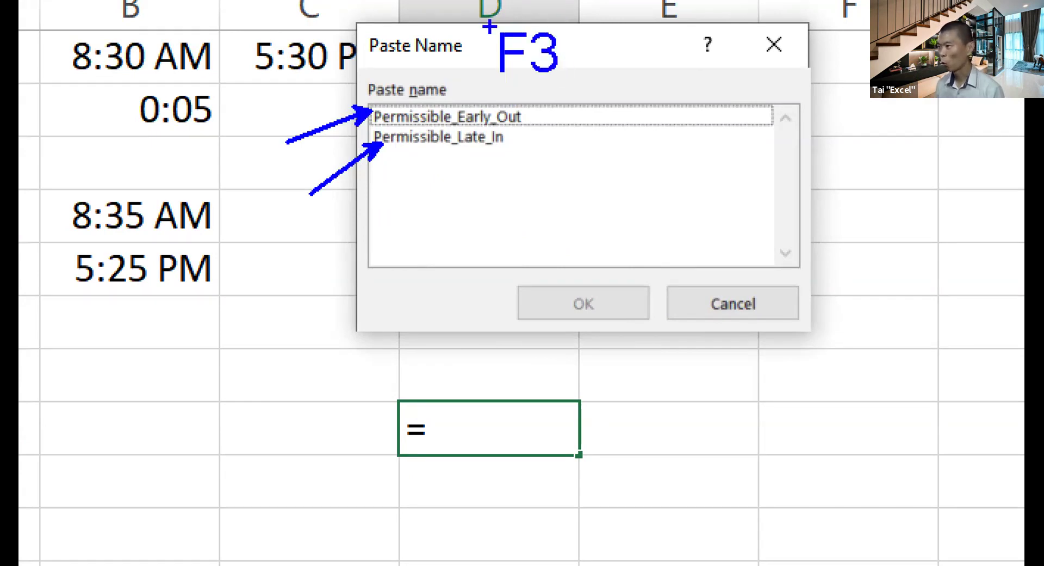
mouse_move(479, 19)
left_mouse_down()
mouse_move(589, 82)
mouse_move(526, 101)
mouse_move(488, 442)
left_mouse_up()
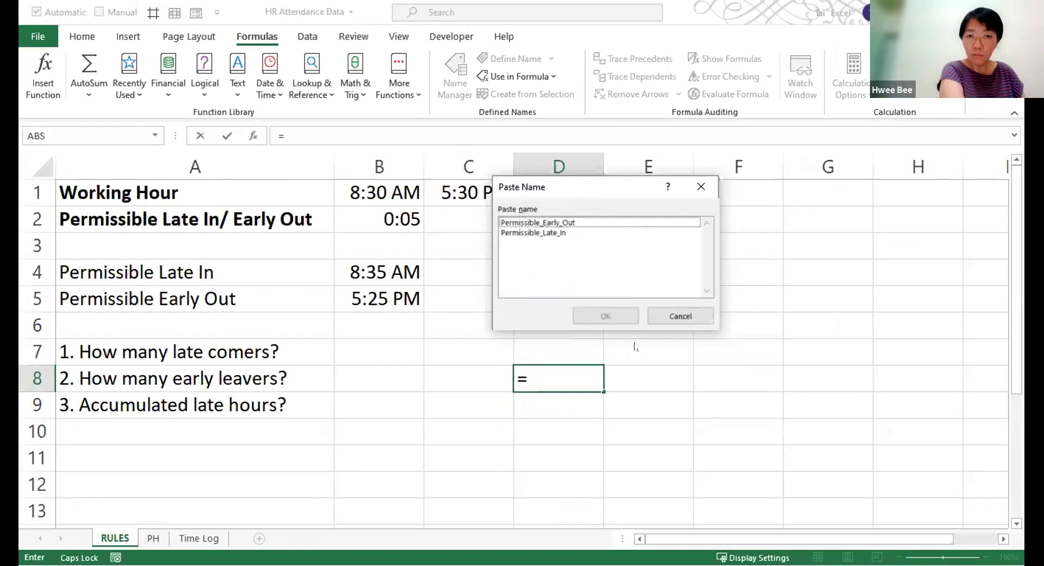
left_click(673, 321)
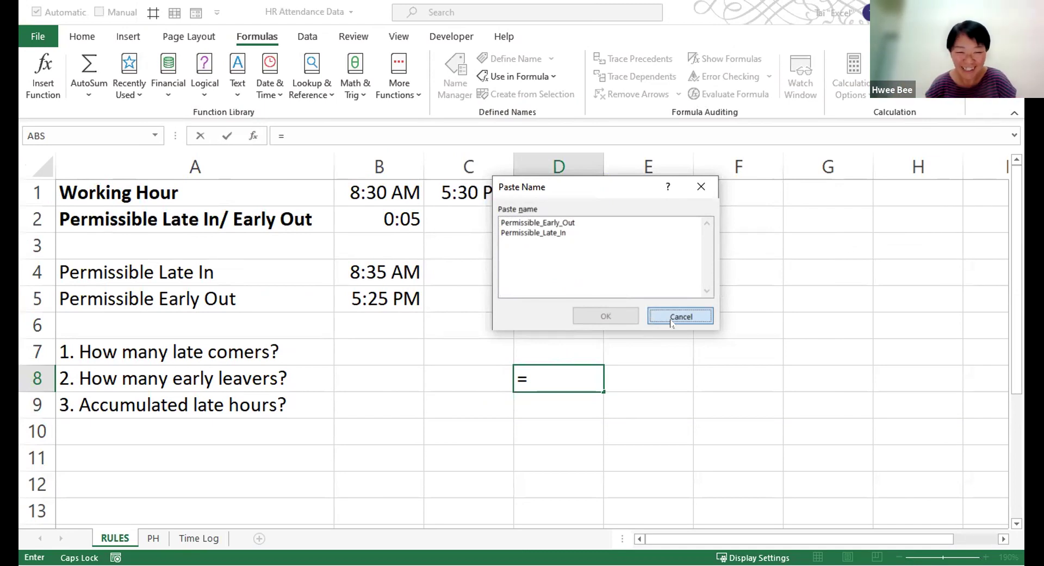
left_click(672, 320)
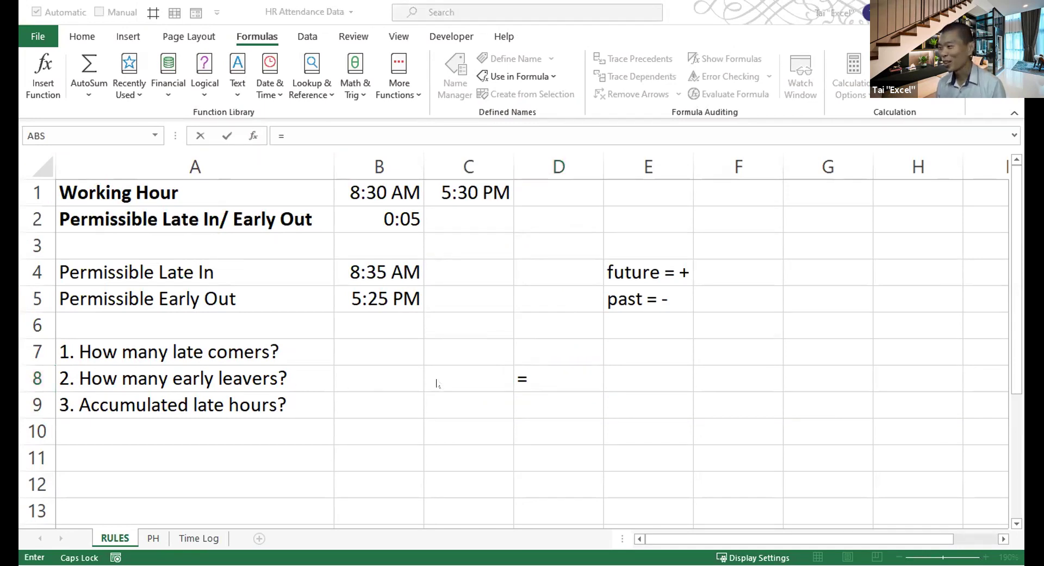
- Annotate the D8 formula entry with framed Fn and F3 labels placed above the cell
left_click(525, 376)
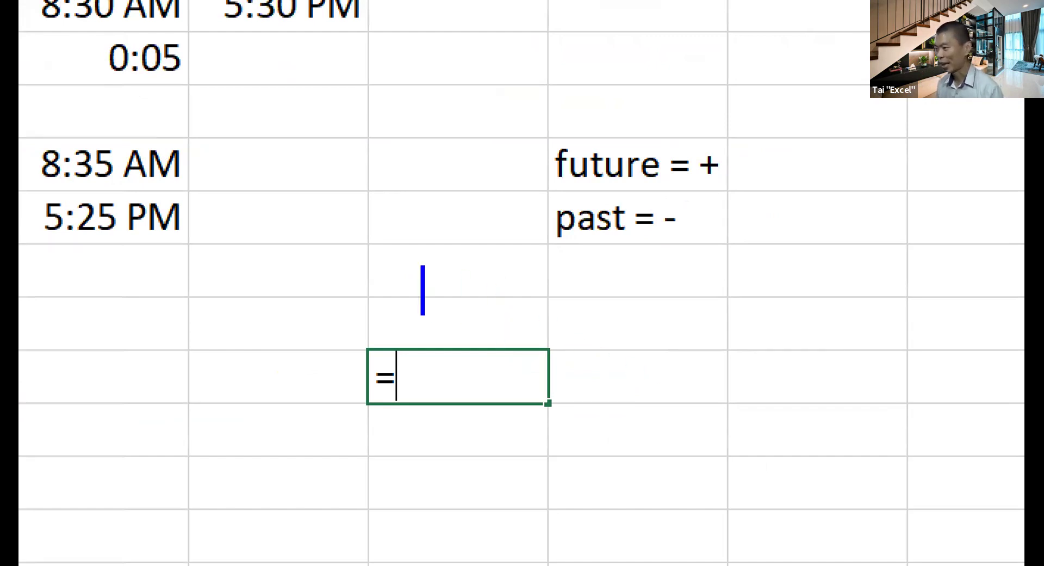
type("F3")
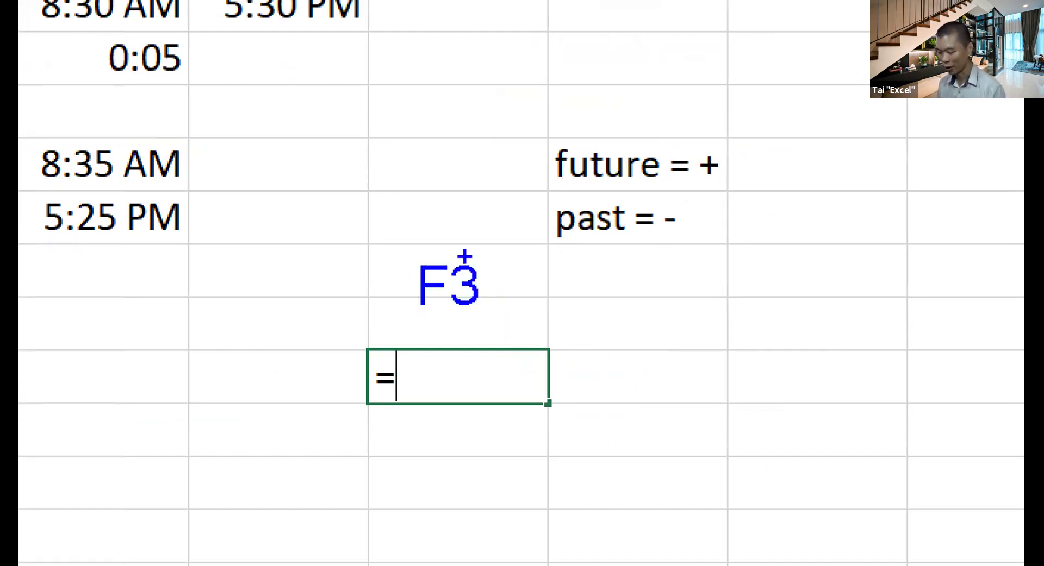
type("Fn")
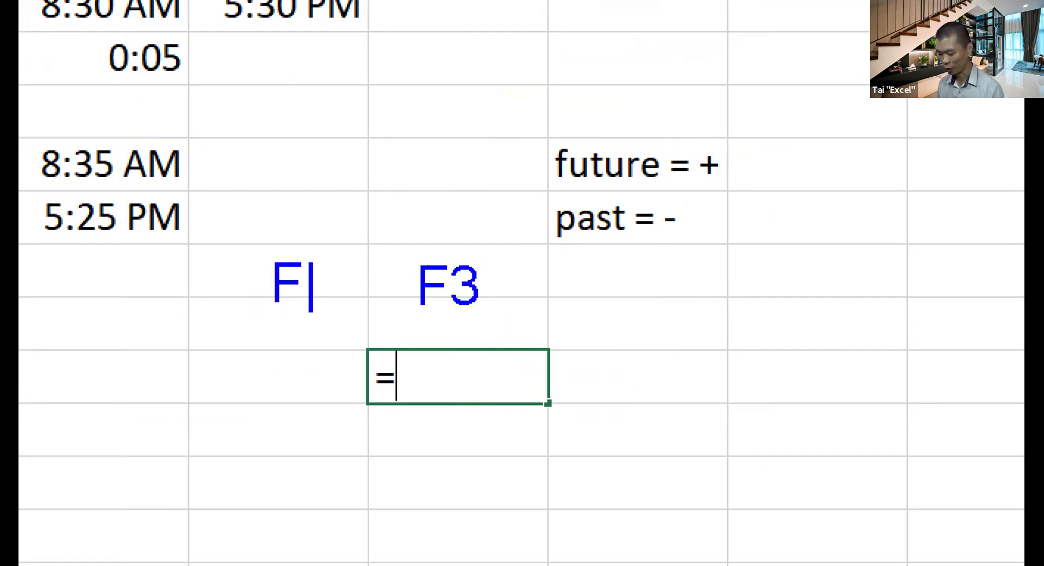
key("Escape")
mouse_move(240, 247)
left_mouse_down()
mouse_move(343, 296)
mouse_move(358, 320)
left_mouse_up()
left_click_drag(380, 246, 502, 325)
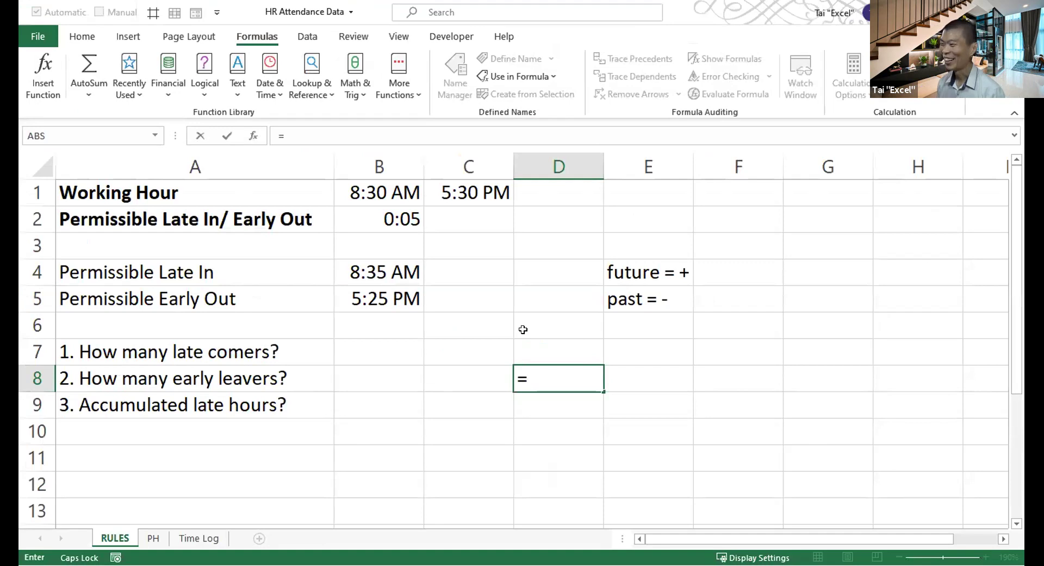
- Complete the D8 formula with the name Permissible_Late_In, marking its link to B4 with a frame and an arrow
key("F3")
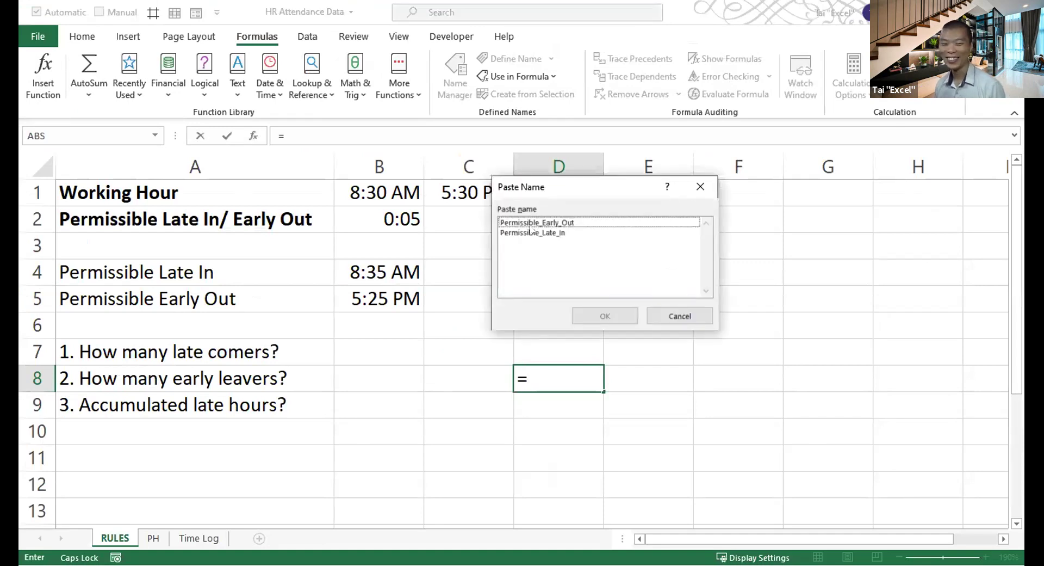
left_click(532, 233)
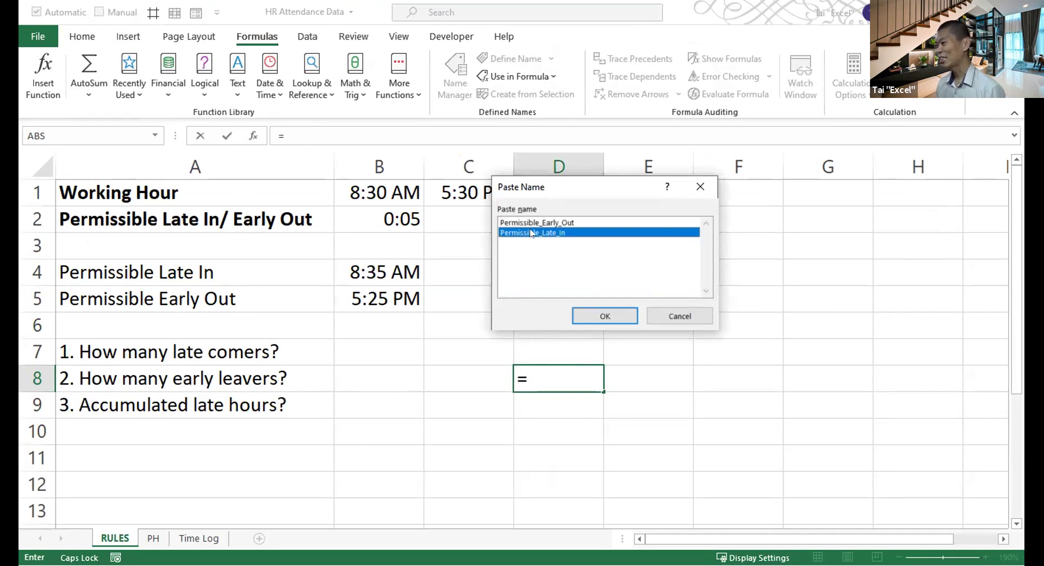
double_click(532, 233)
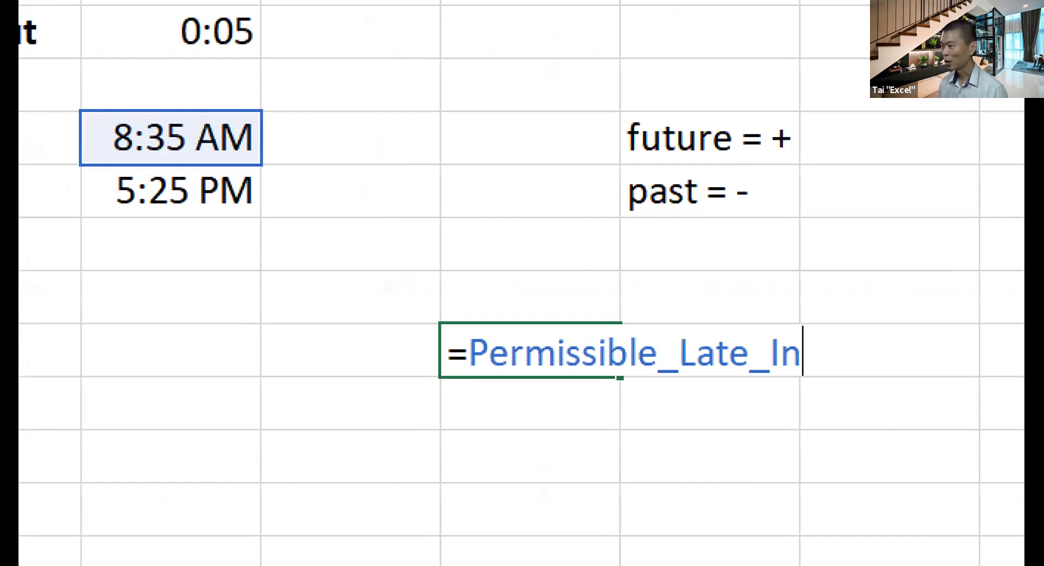
mouse_move(476, 315)
left_mouse_down()
mouse_move(699, 397)
mouse_move(818, 391)
left_mouse_up()
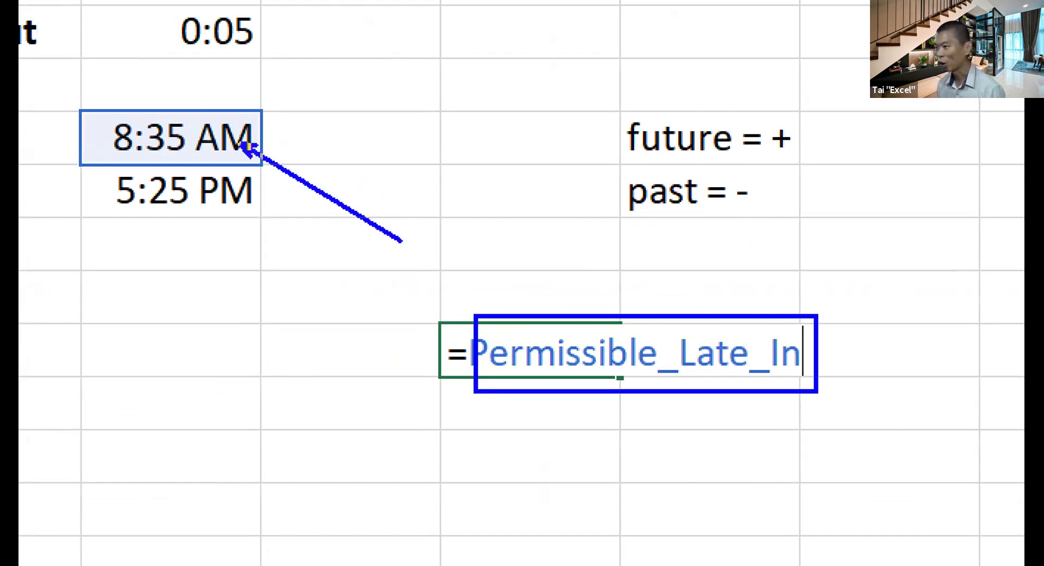
left_click_drag(244, 145, 493, 329)
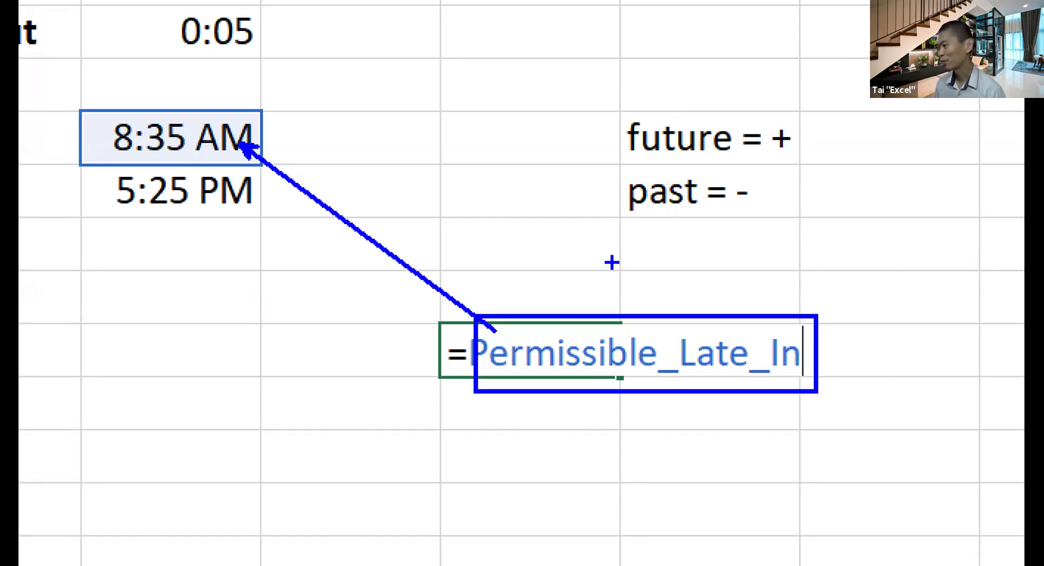
key("Return")
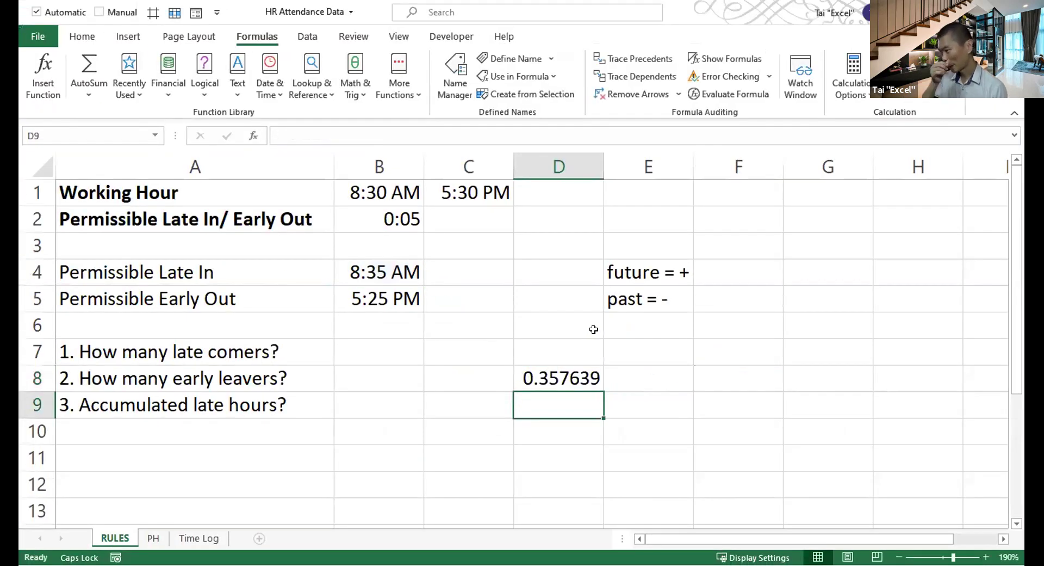
- Format D8 as Time, and undo both the format and the formula entry in that cell
left_click(554, 375)
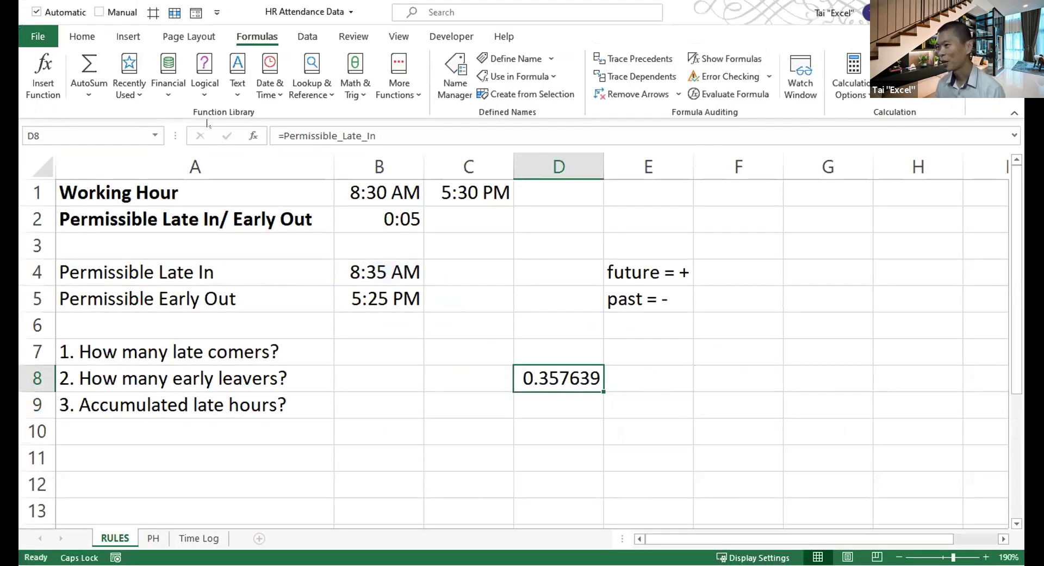
left_click(82, 37)
left_click(569, 64)
left_click(540, 303)
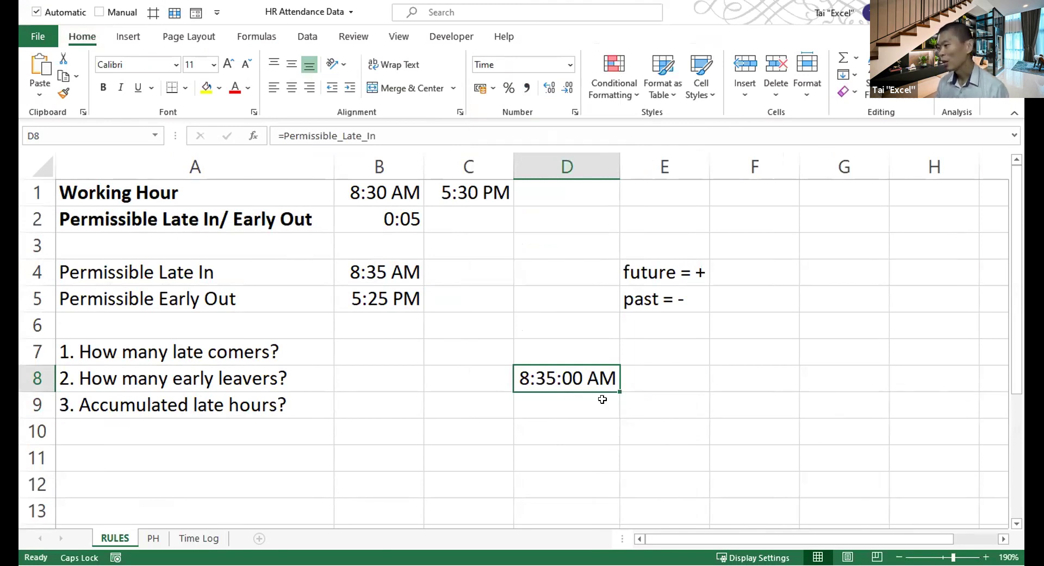
key("ctrl+z")
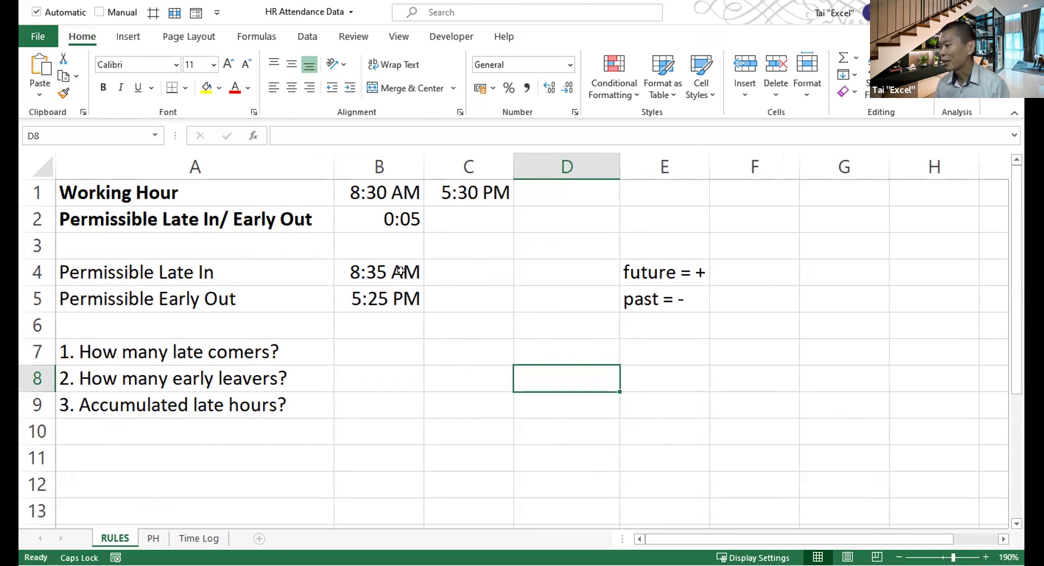
- Review the permissible times and the late-comer and early-leaver questions, temporarily marking the Permissible Late In time with a frame and arrow
left_click(380, 277)
left_click_drag(359, 290, 216, 288)
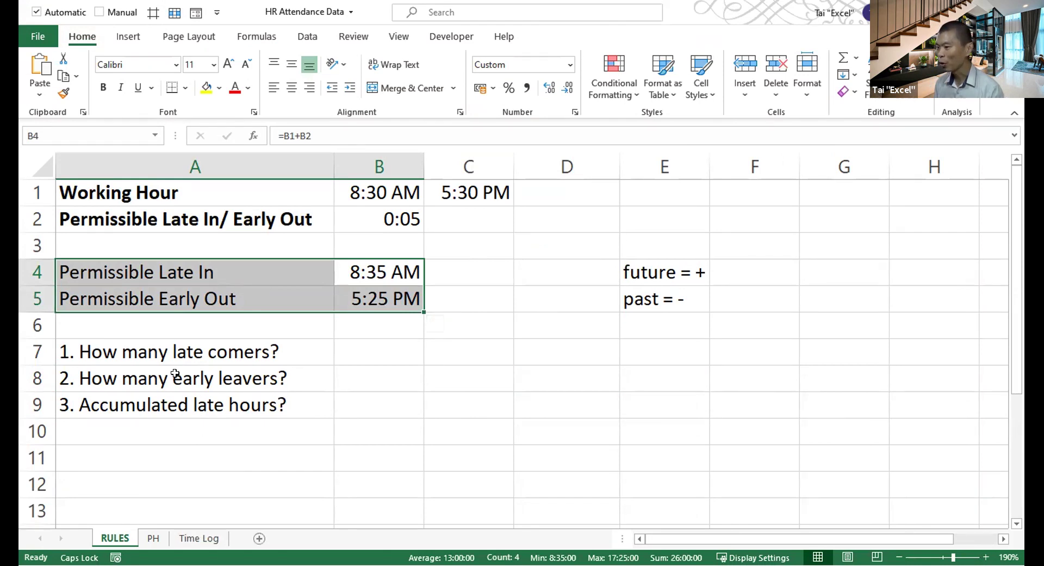
left_click(138, 352)
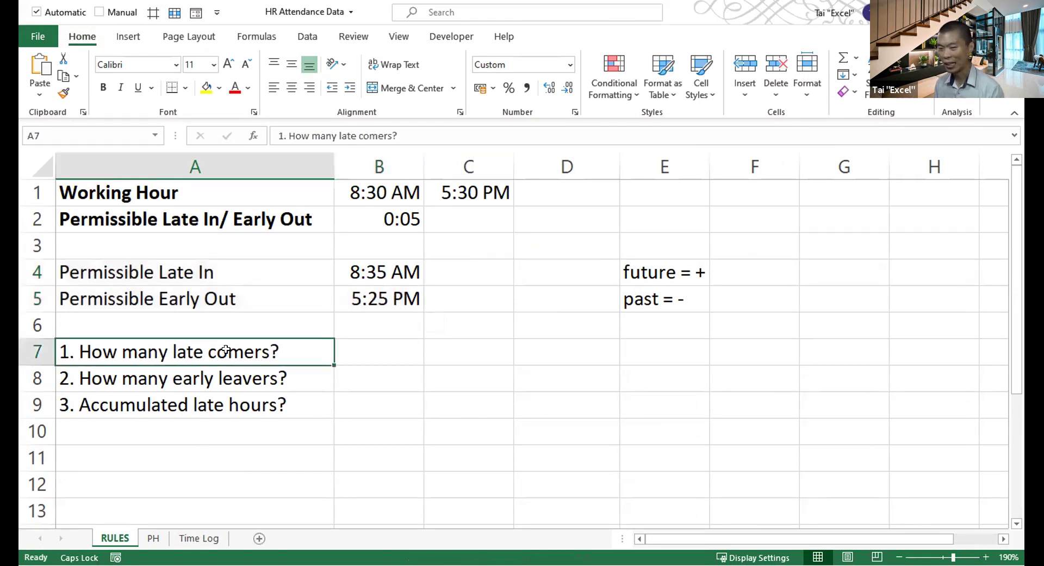
left_click(251, 381)
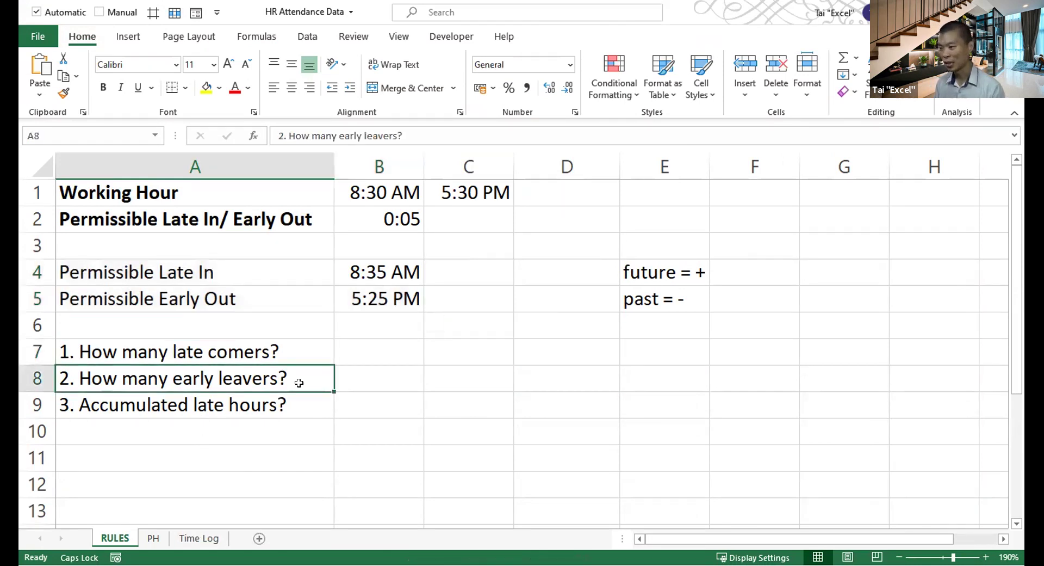
left_click(258, 356)
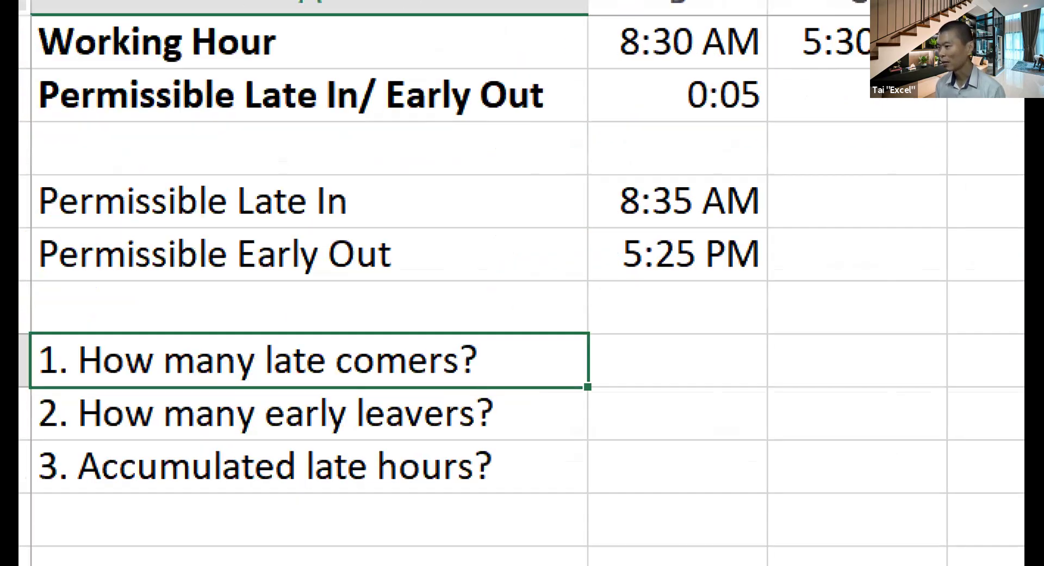
mouse_move(574, 165)
left_mouse_down()
mouse_move(762, 207)
mouse_move(797, 202)
left_mouse_up()
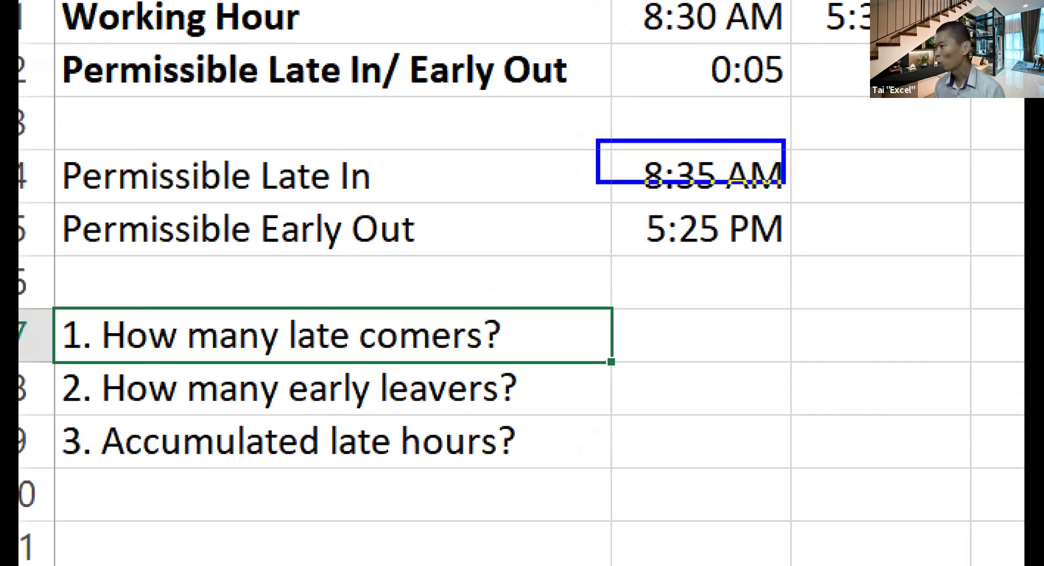
left_click_drag(610, 169, 559, 118)
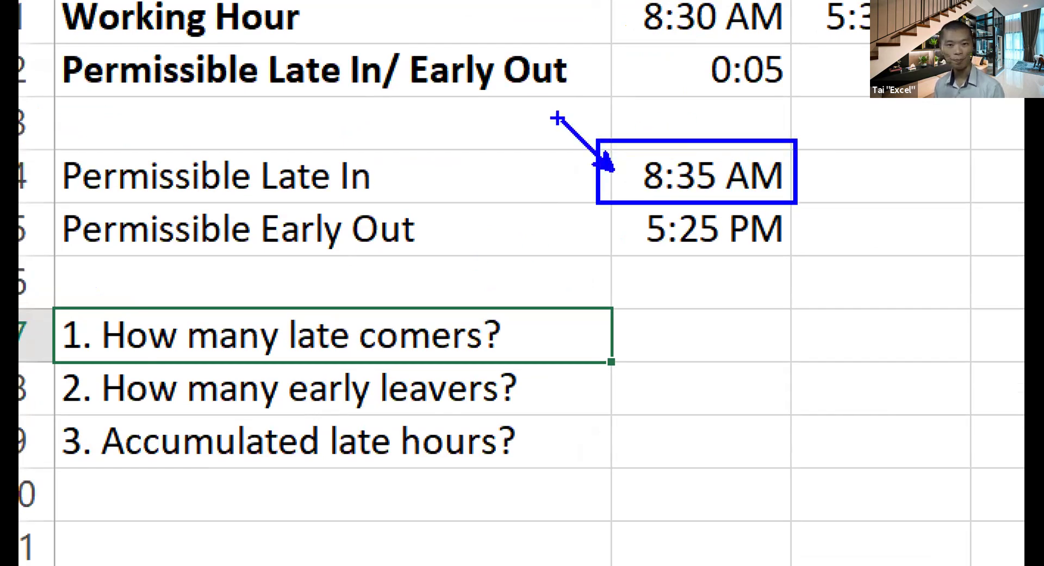
key("Escape")
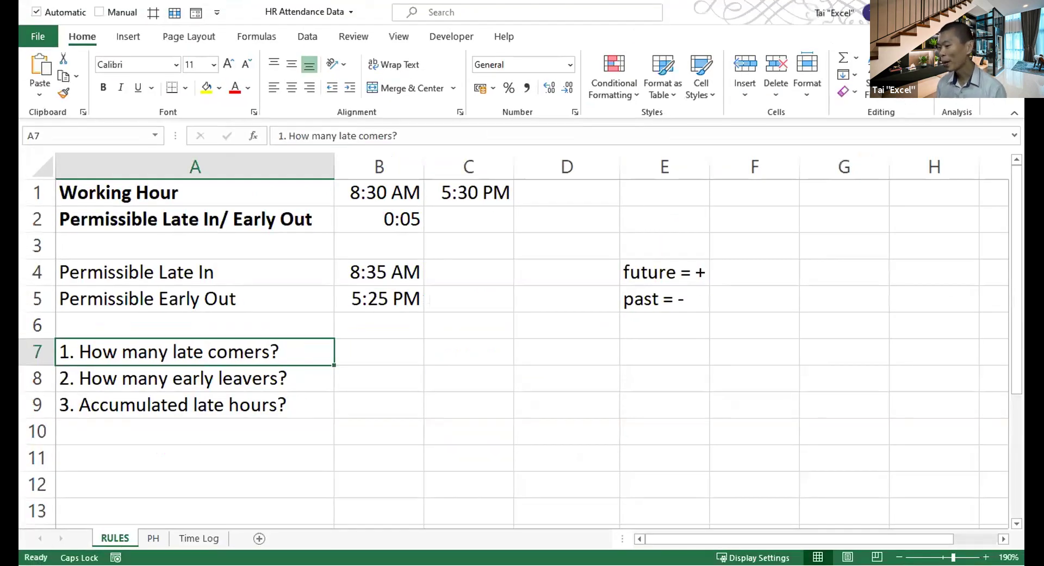
- Examine the first staff record and the Date and Time In columns on the Time Log sheet
left_click(191, 538)
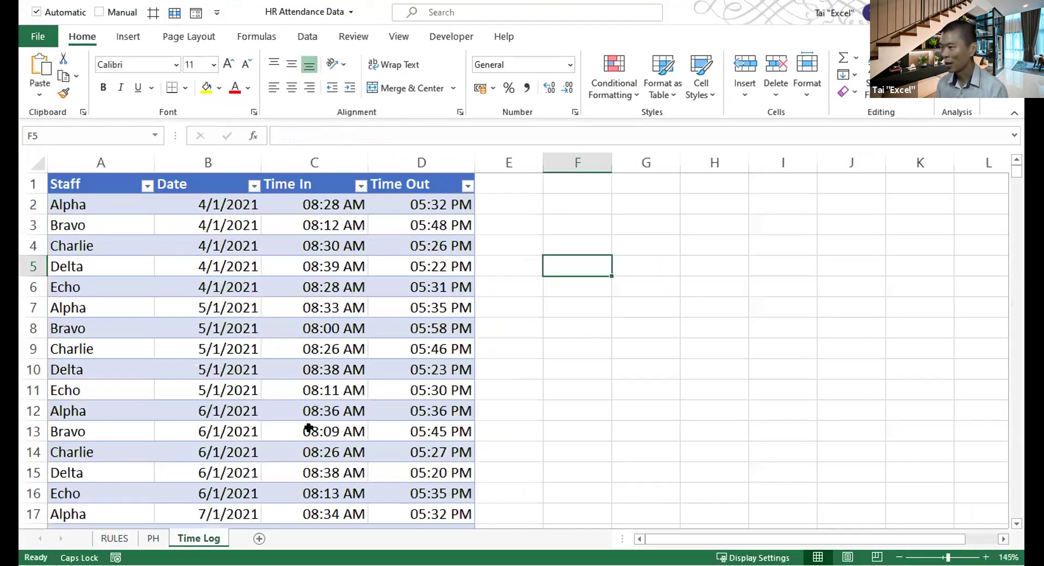
left_click(497, 184)
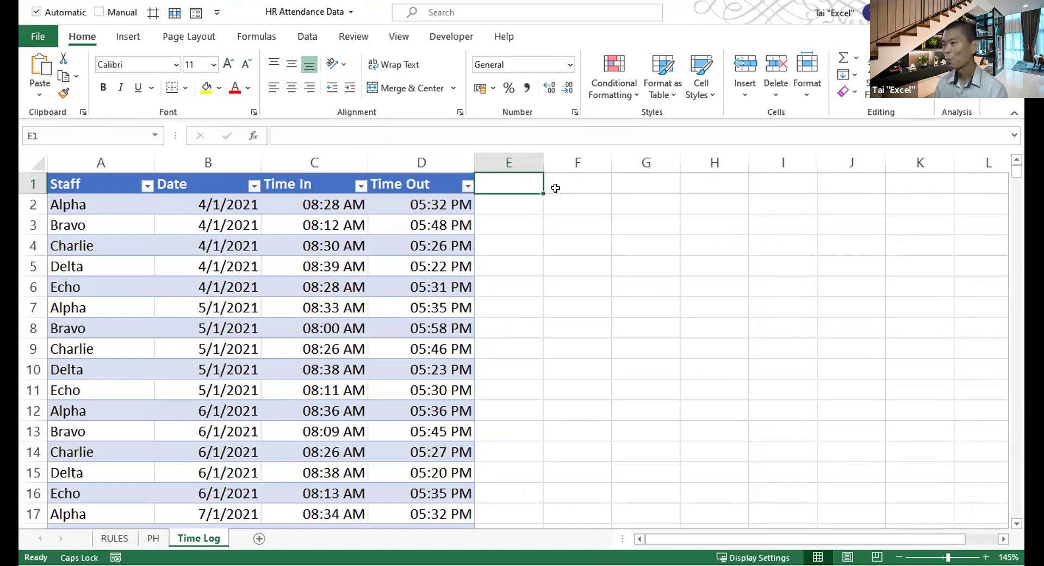
left_click(33, 204)
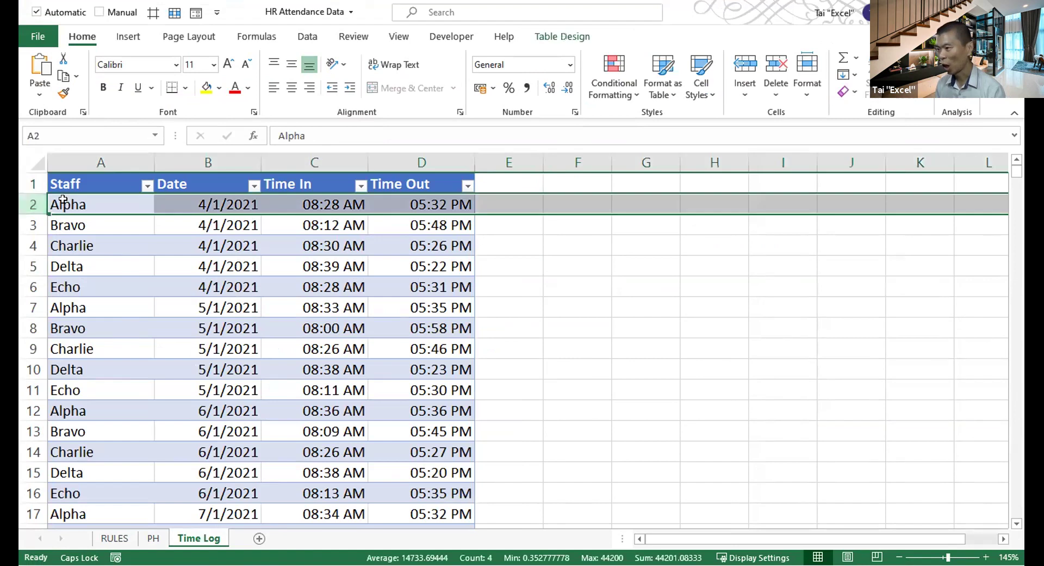
left_click(186, 150)
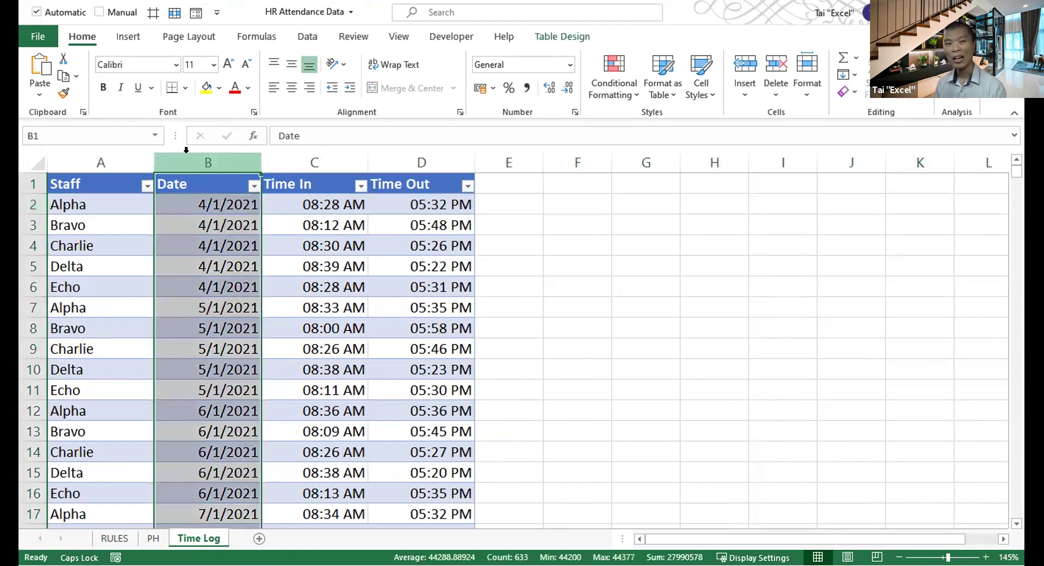
left_click(313, 155)
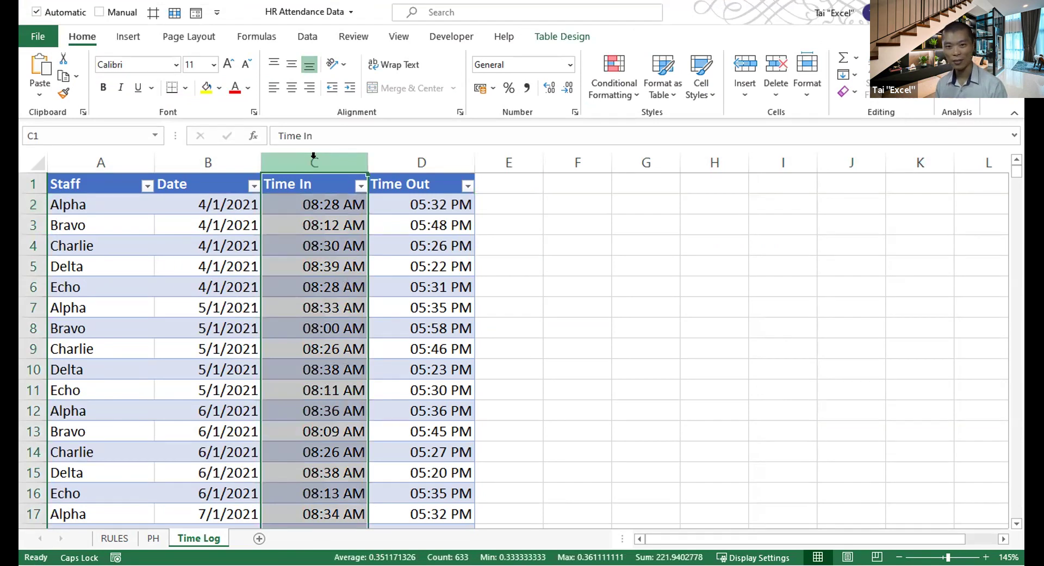
- Enlarge the Time Log sheet to 190% and fit all column widths to their contents
left_click(508, 182)
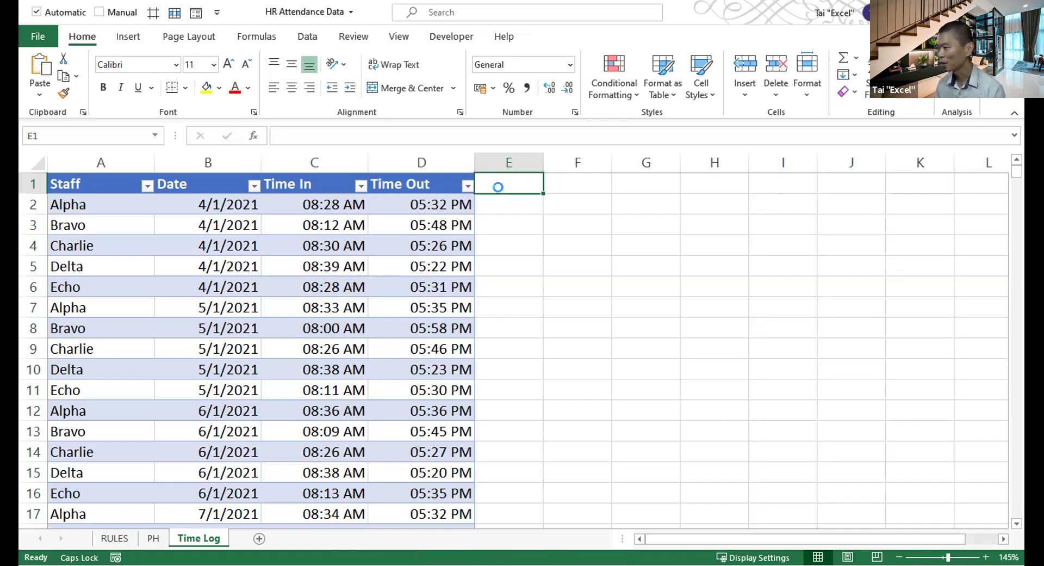
scroll(501, 186, "up", 3, "ctrl")
left_click(27, 174)
key("alt")
key("h")
key("o")
key("i")
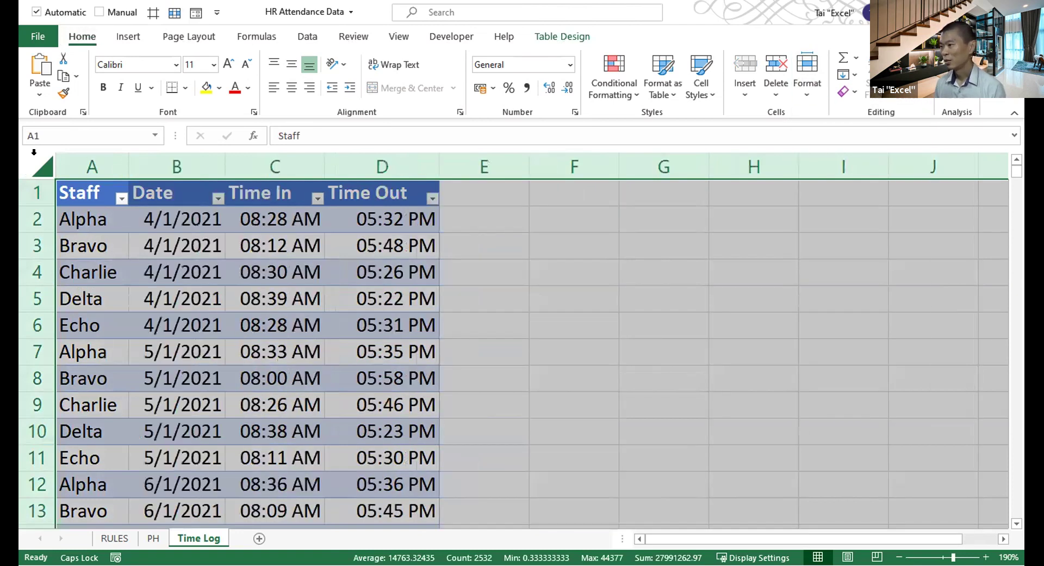
- Enter the header LATE IN? in E1, beside the Time Out column
left_click(522, 193)
type("LATE")
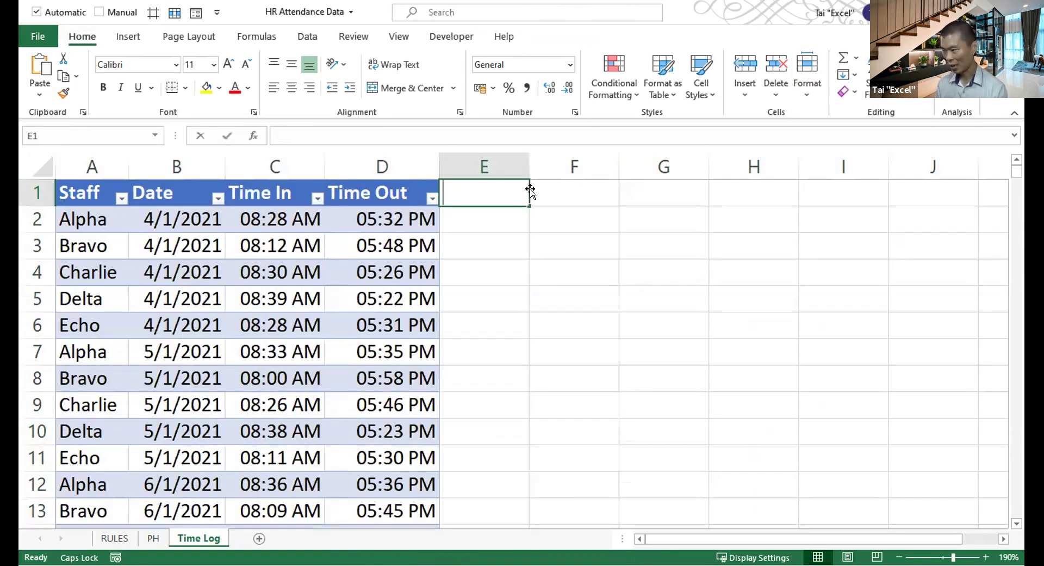
type(" IN?")
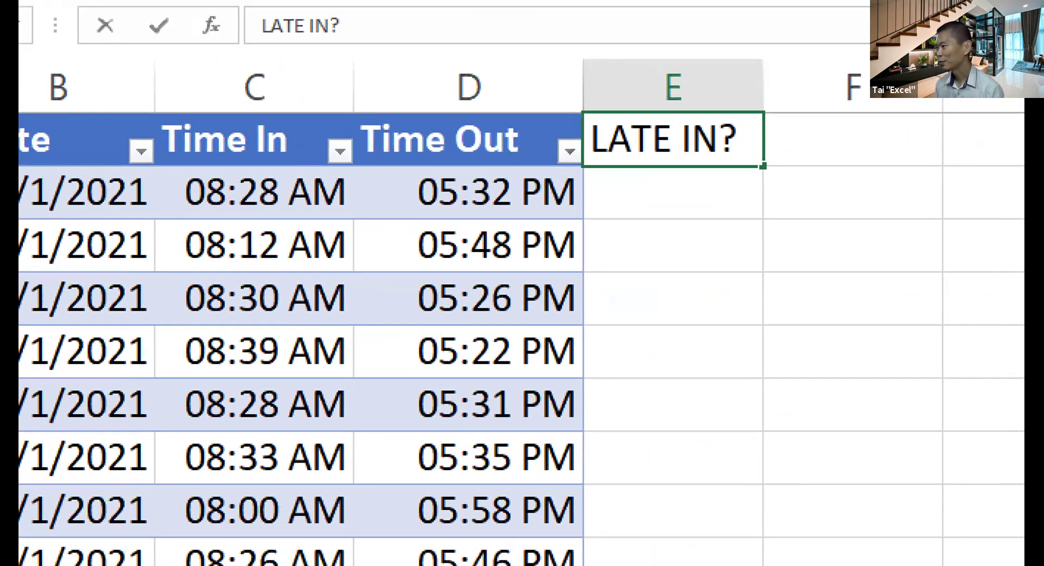
- Commit the LATE IN? header in E1 as a new column of the time log table and select E2 beneath it
left_click_drag(574, 99, 782, 177)
left_click_drag(686, 167, 675, 240)
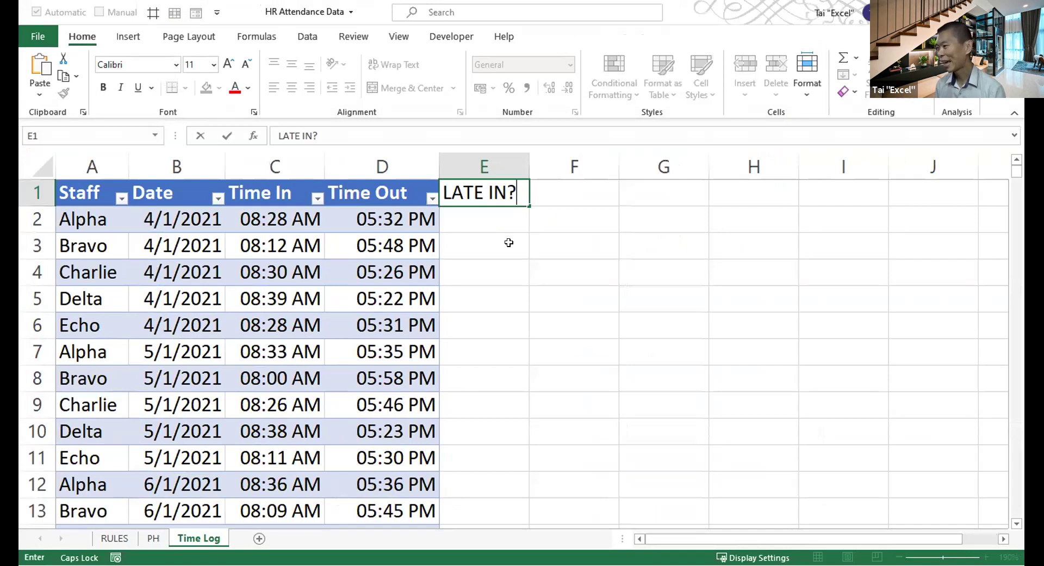
key("Return")
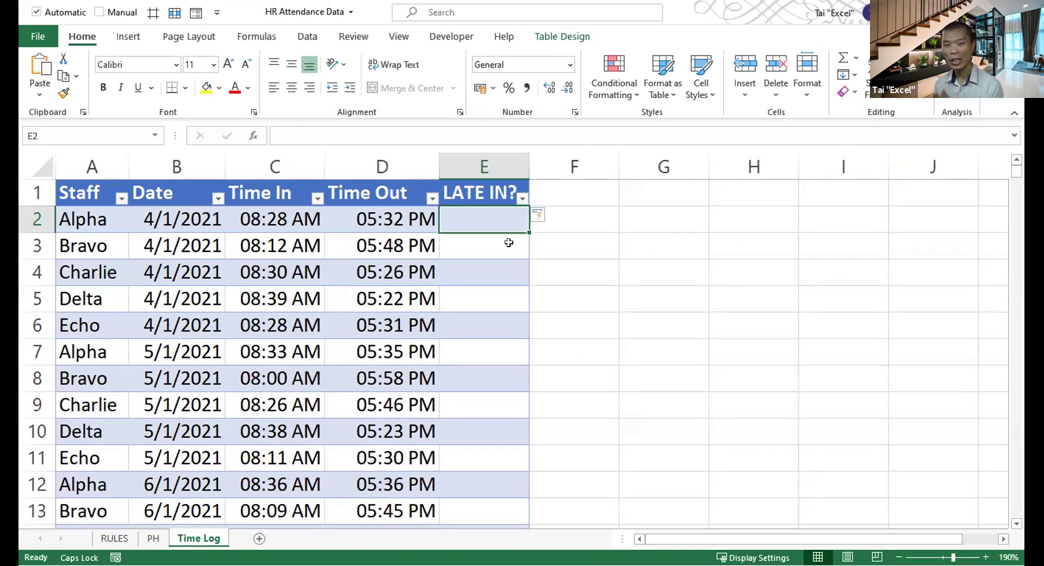
left_click(490, 166)
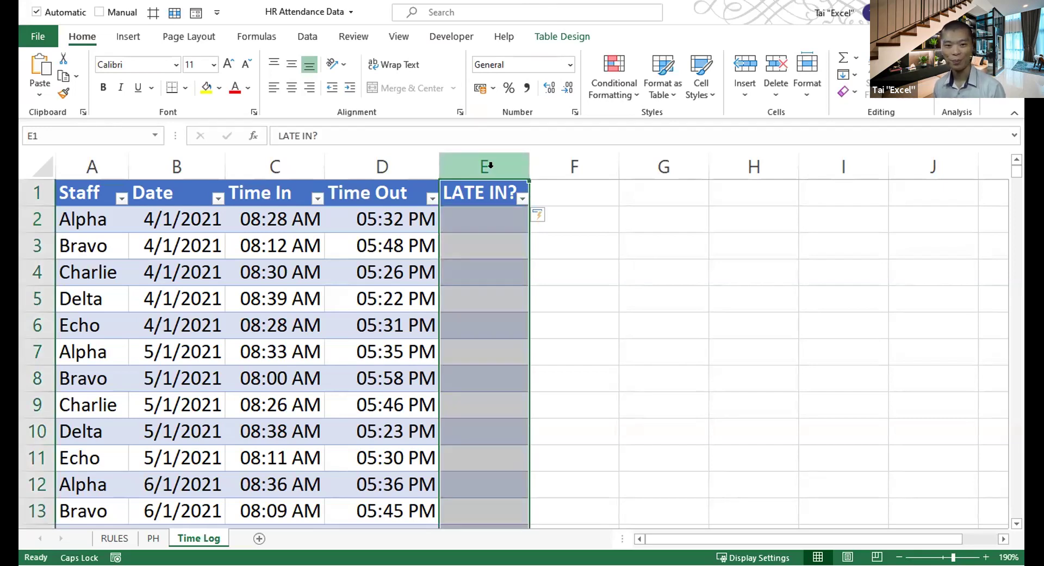
left_click(487, 215)
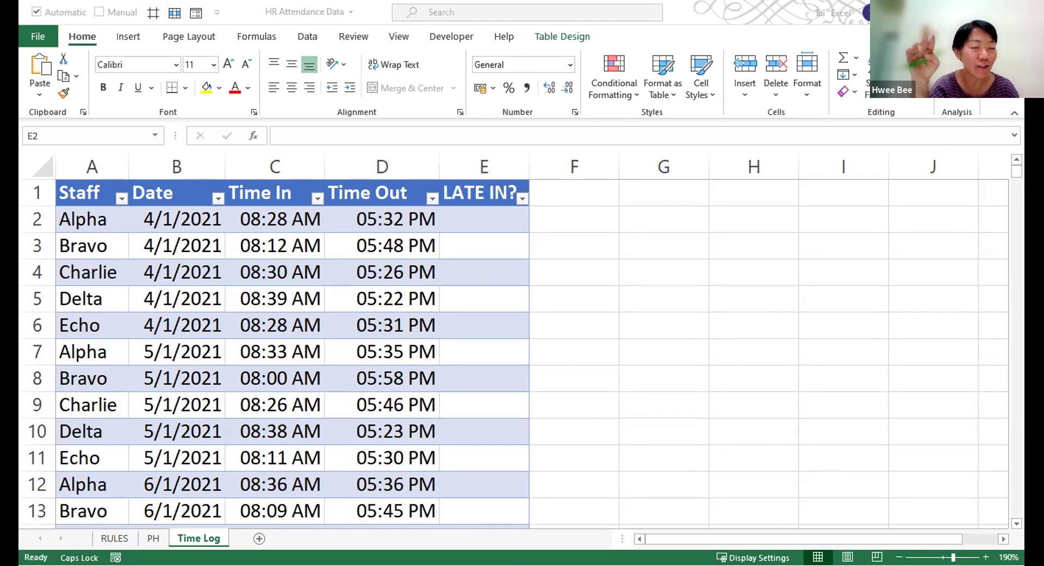
- With the LATE IN? header cell selected, examine how the column headings display once the header row is out of view
left_click(480, 217)
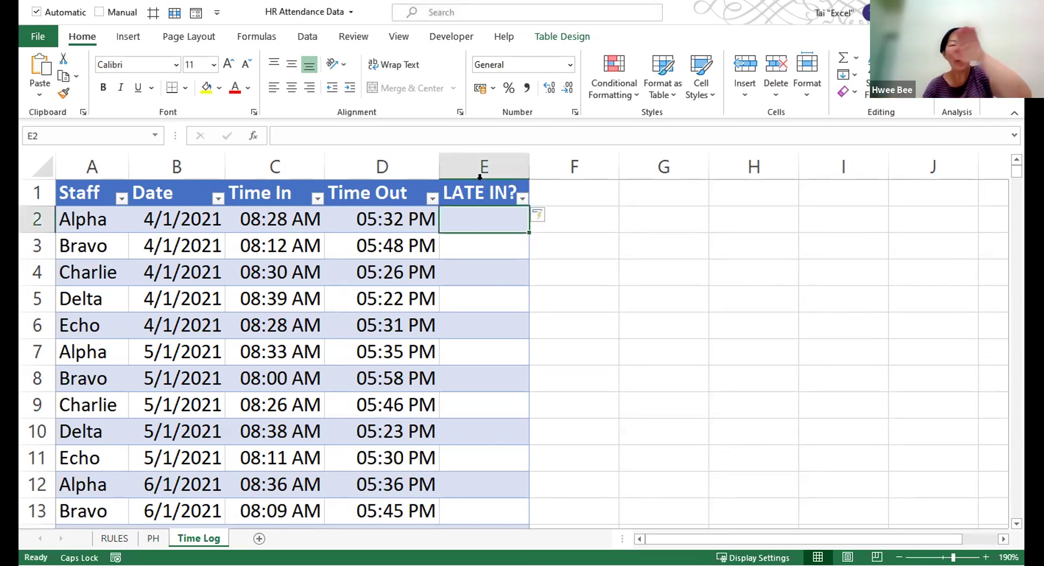
left_click(470, 193)
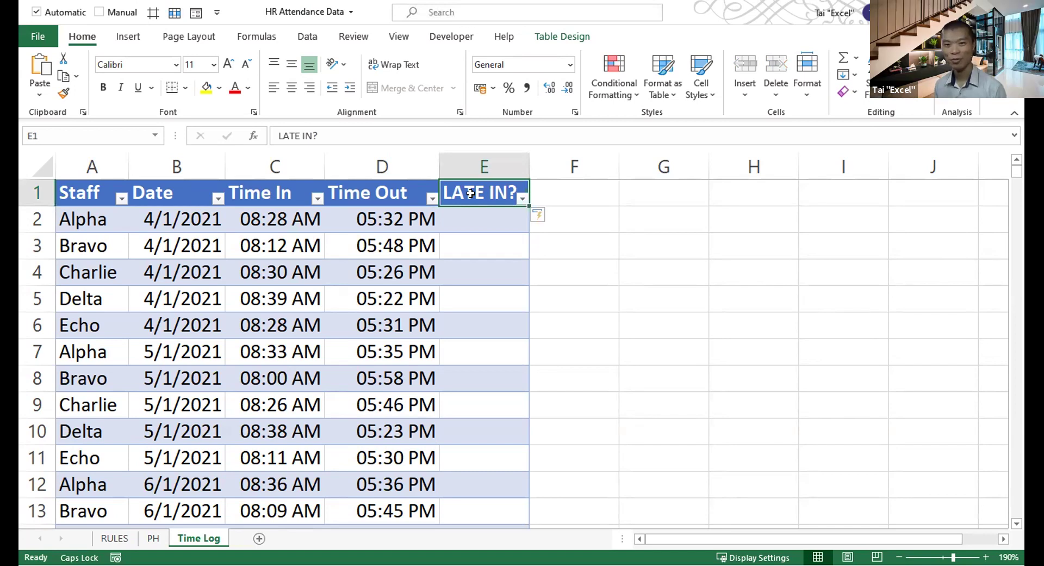
scroll(475, 207, "down", 1)
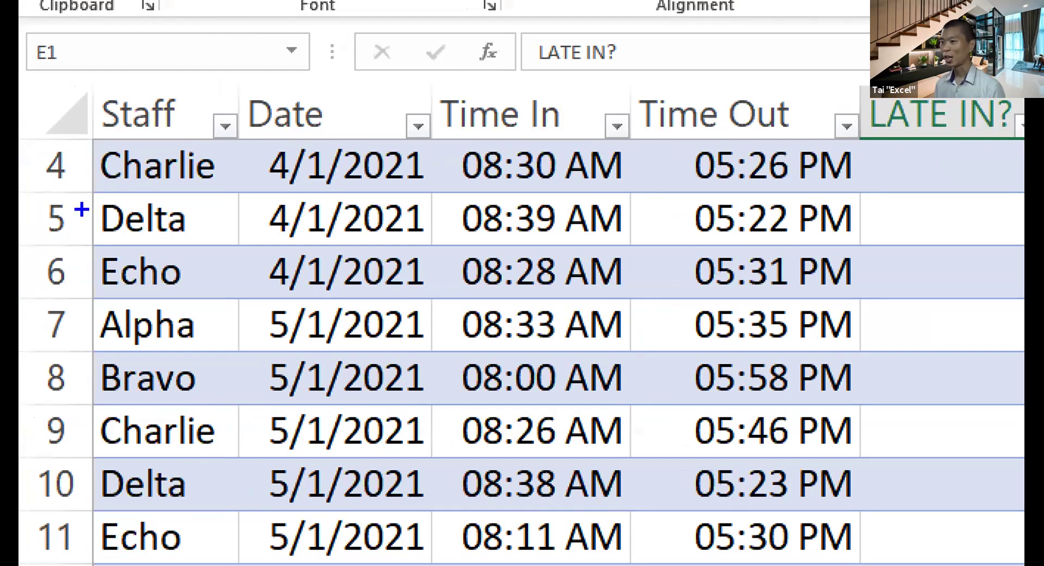
left_click_drag(25, 136, 97, 194)
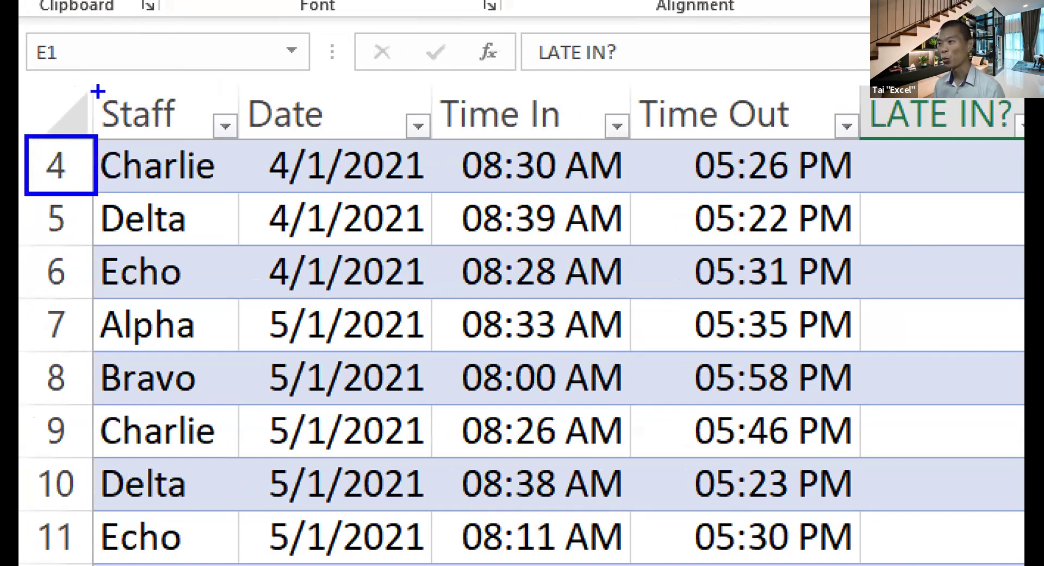
left_click_drag(91, 90, 151, 90)
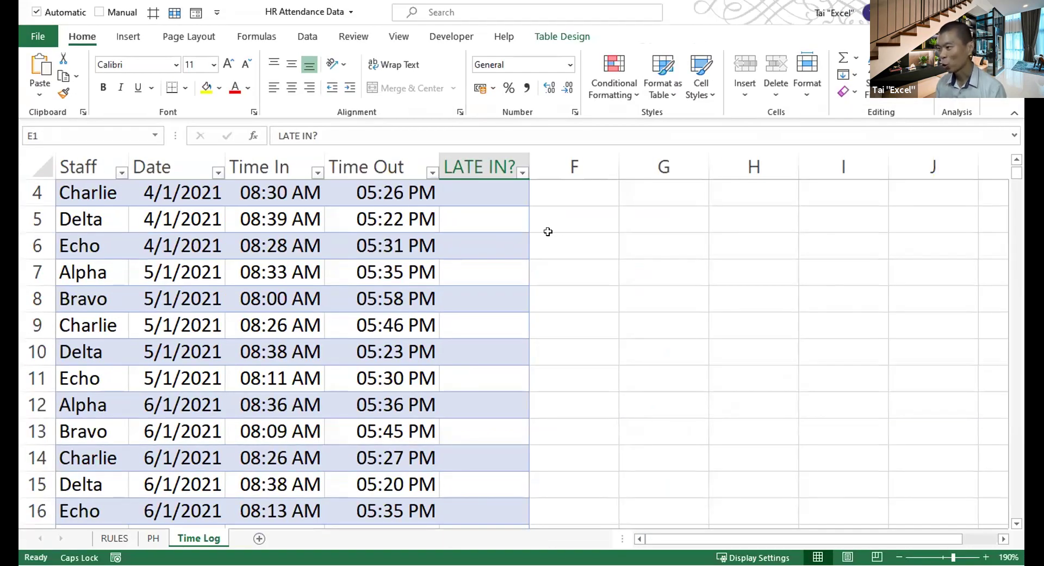
scroll(548, 228, "up", 1)
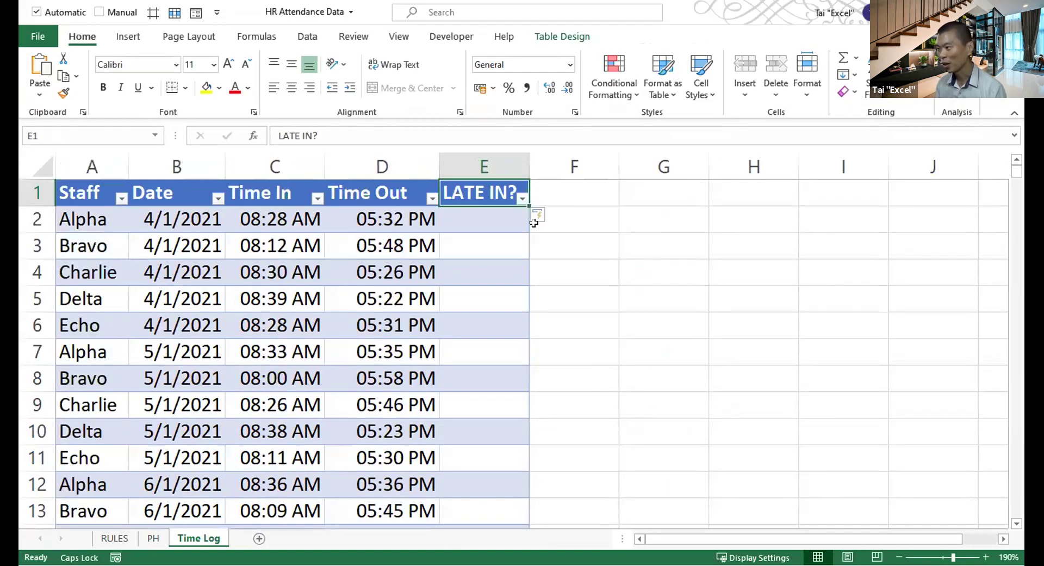
- Select header row 1 and compare the column headings at the start of the table with those shown further down
left_click(37, 192)
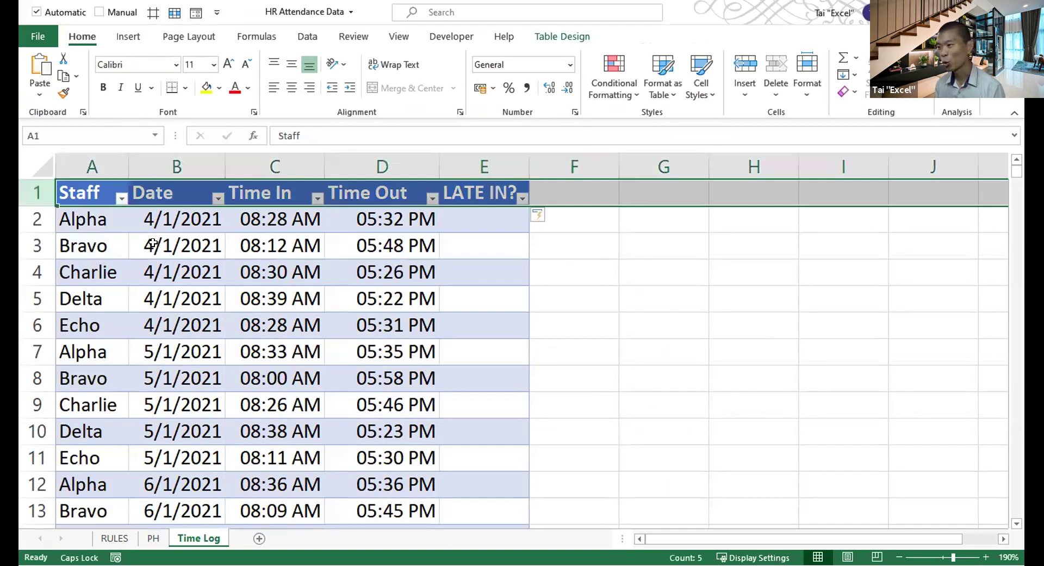
scroll(152, 245, "down", 1)
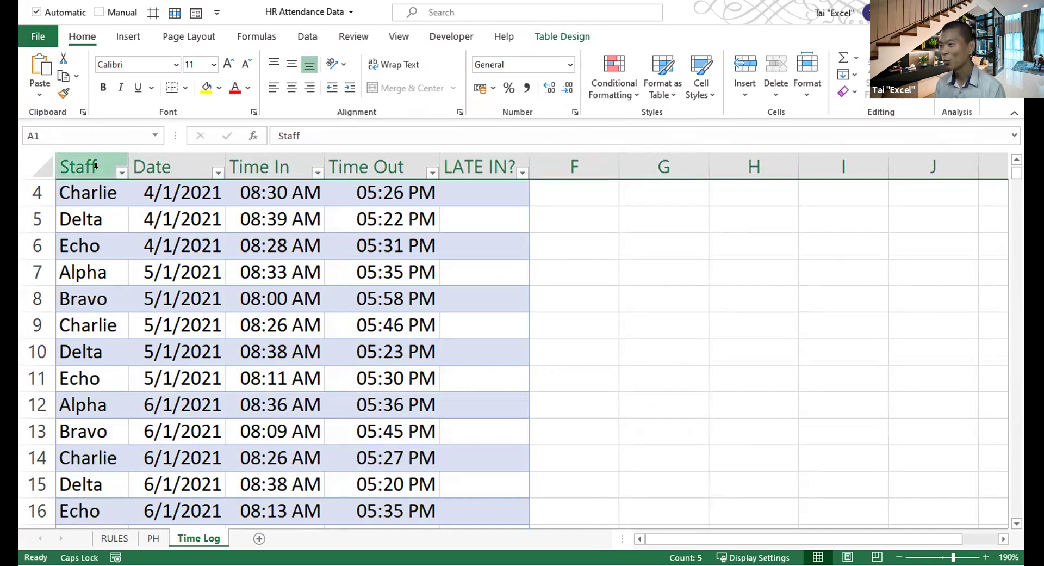
scroll(595, 209, "up", 1)
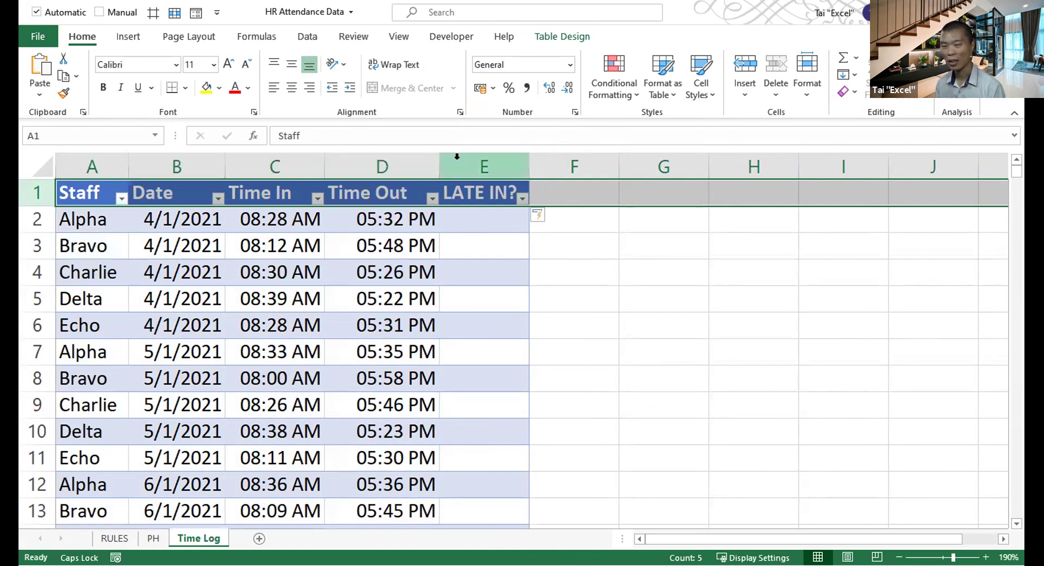
mouse_move(80, 154)
left_mouse_down()
mouse_move(517, 168)
mouse_move(532, 182)
mouse_move(611, 140)
left_mouse_up()
key("e")
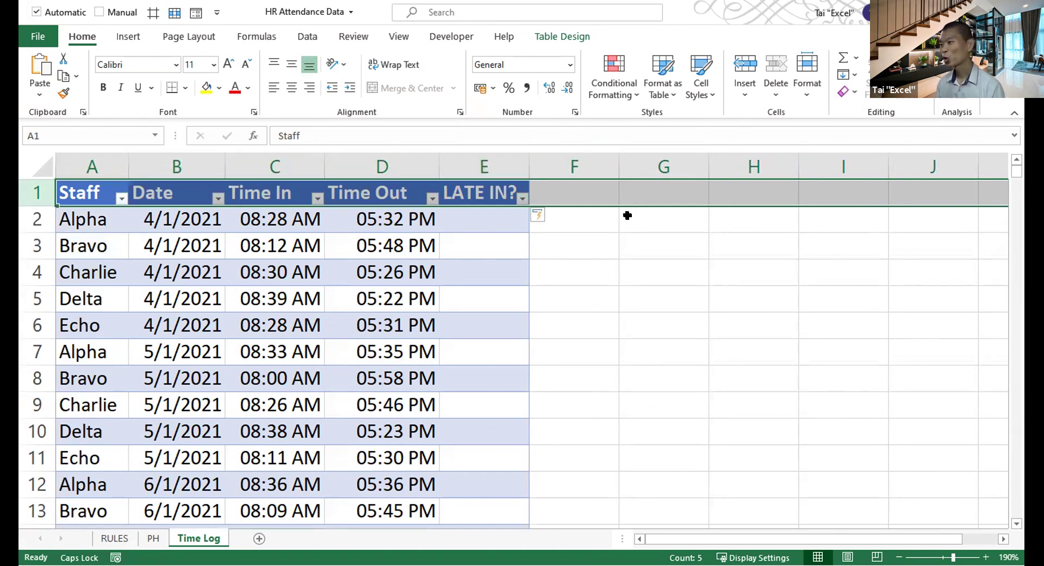
scroll(627, 216, "down", 1)
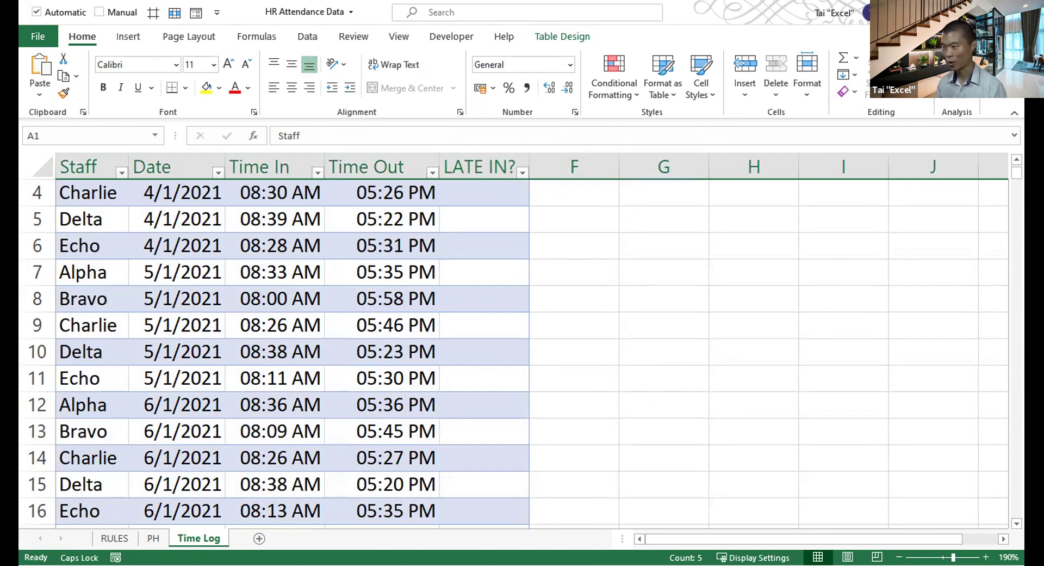
mouse_move(49, 151)
left_mouse_down()
mouse_move(467, 164)
mouse_move(528, 178)
mouse_move(596, 131)
left_mouse_up()
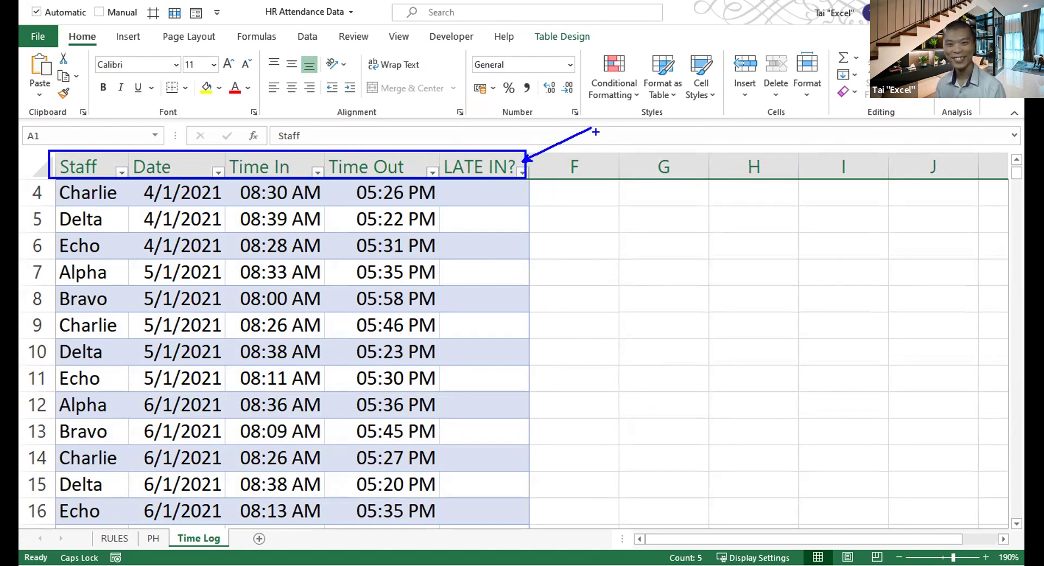
key("Escape")
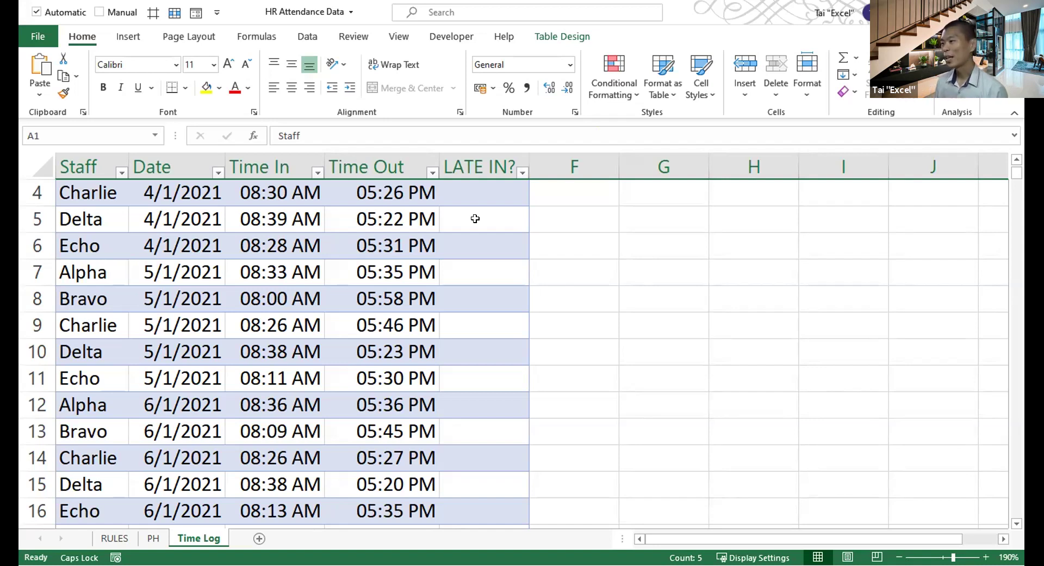
scroll(473, 218, "up", 1)
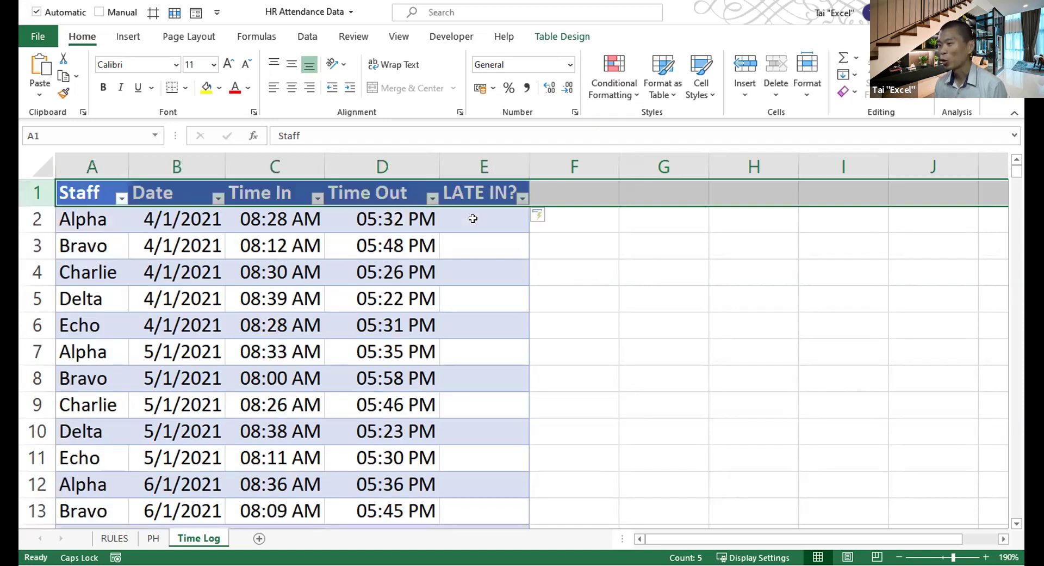
- From cell A2, look further down the table, view the Time Out column's filter options, and close them unchanged
left_click(98, 212)
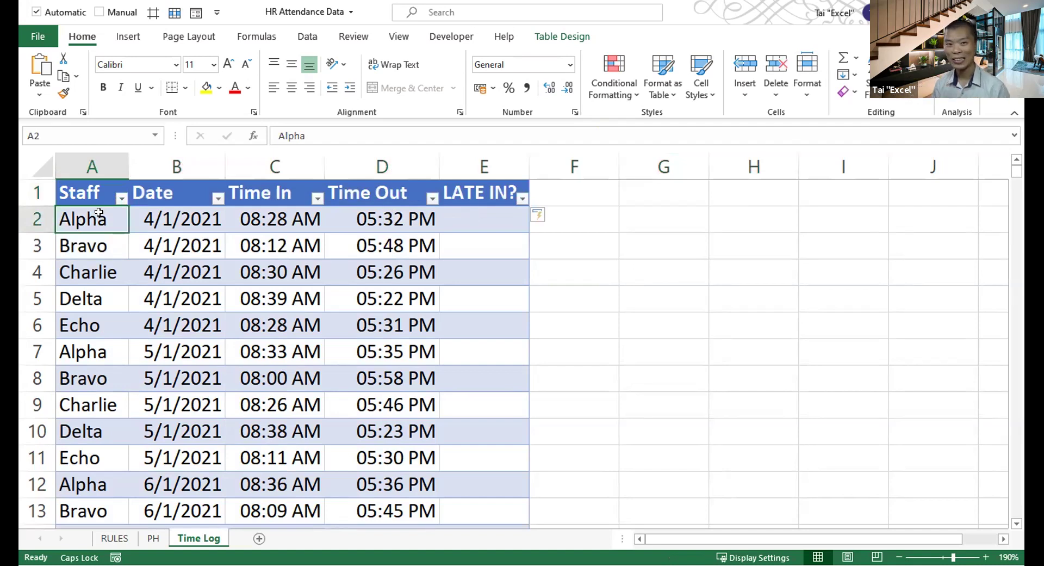
scroll(156, 302, "down", 5)
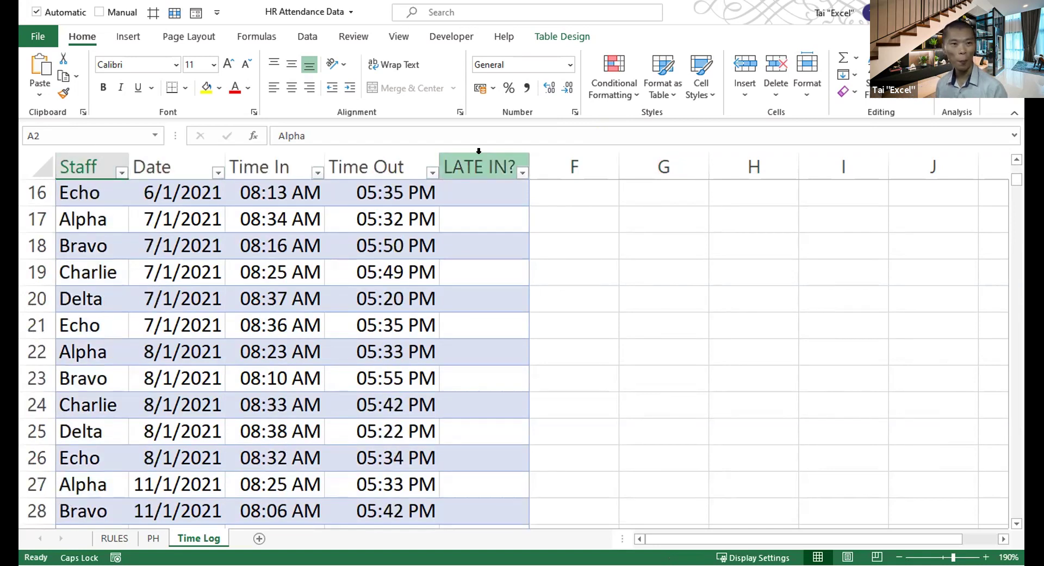
left_click(432, 171)
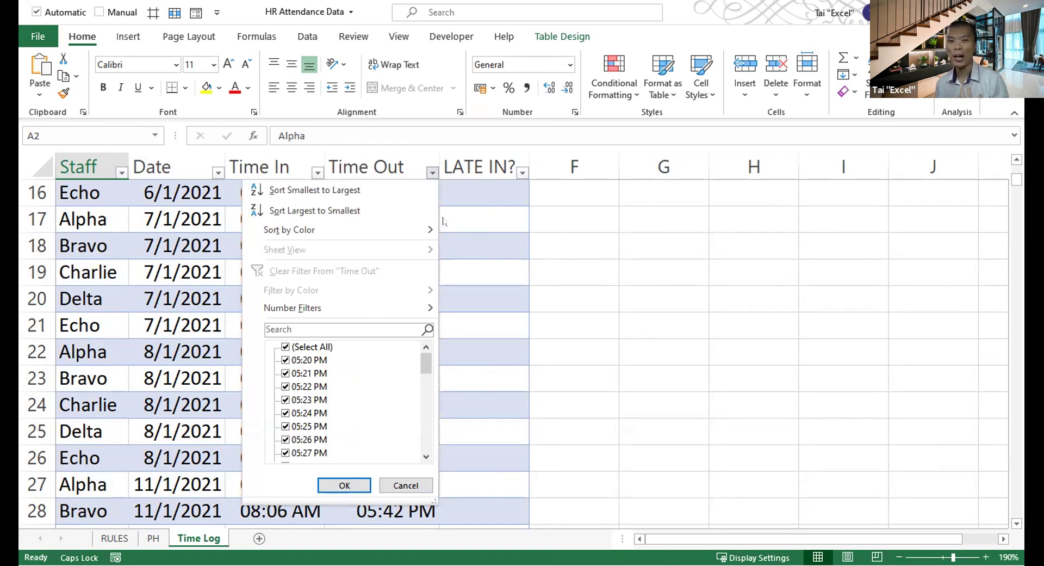
left_click(454, 213)
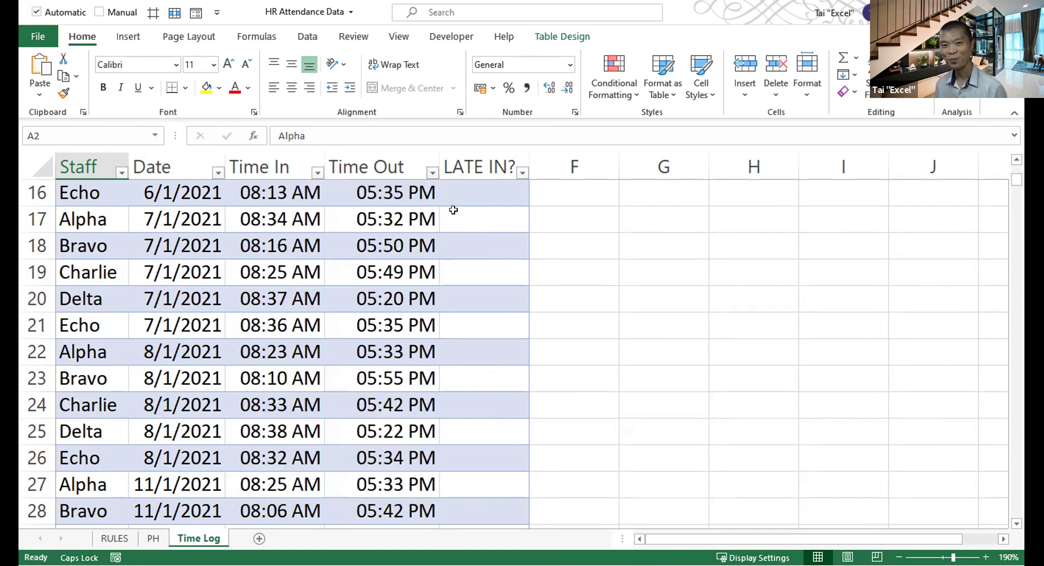
- Write the formula =[@[Time In ]]>Permissible_Late_In in E2 to compare the row's Time In with the permissible late-in time
left_click(453, 210)
scroll(453, 210, "up", 5)
left_click(453, 210)
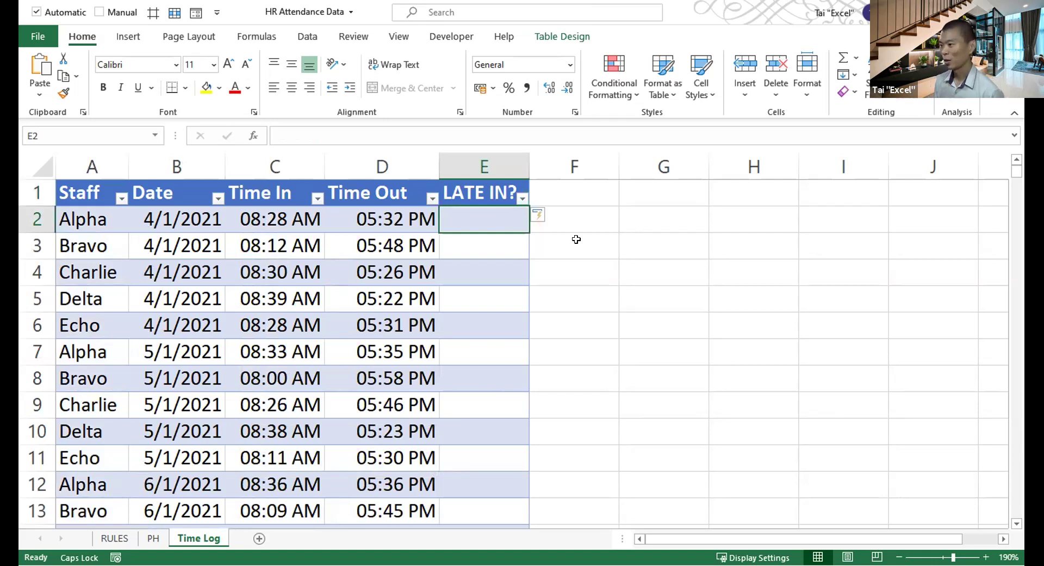
left_click(272, 217)
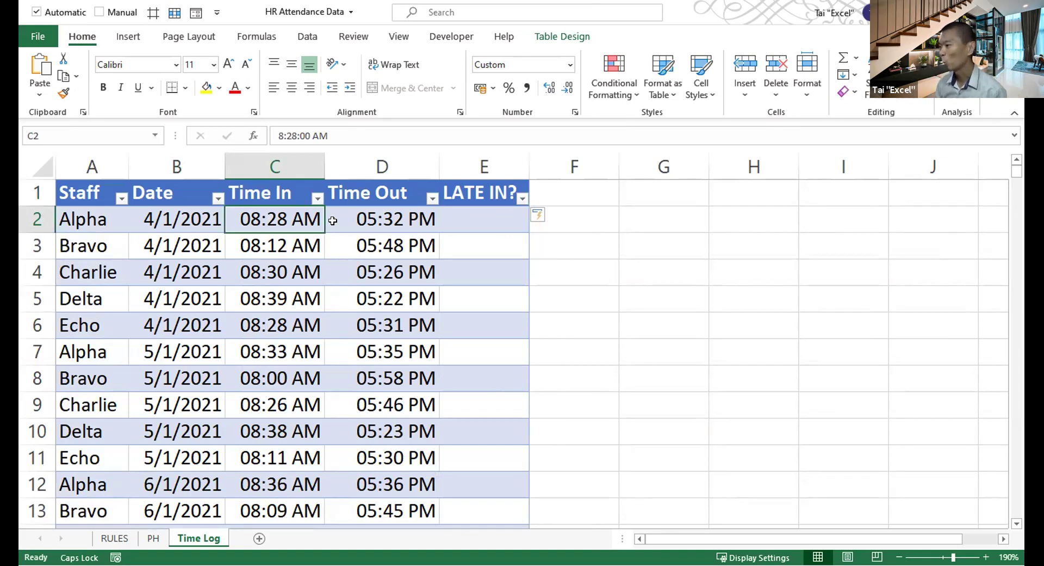
left_click(447, 217)
type("=")
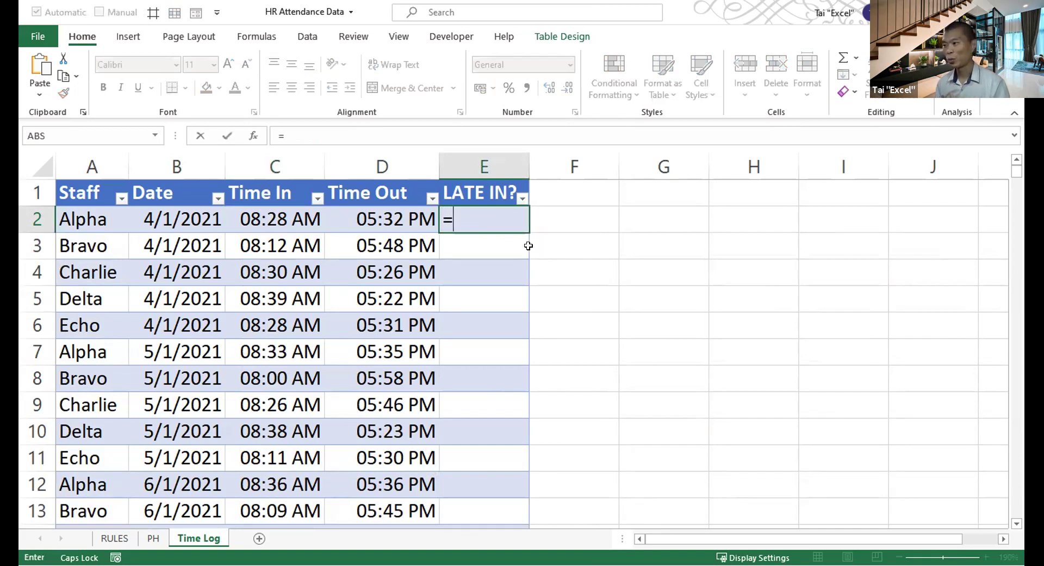
left_click(264, 220)
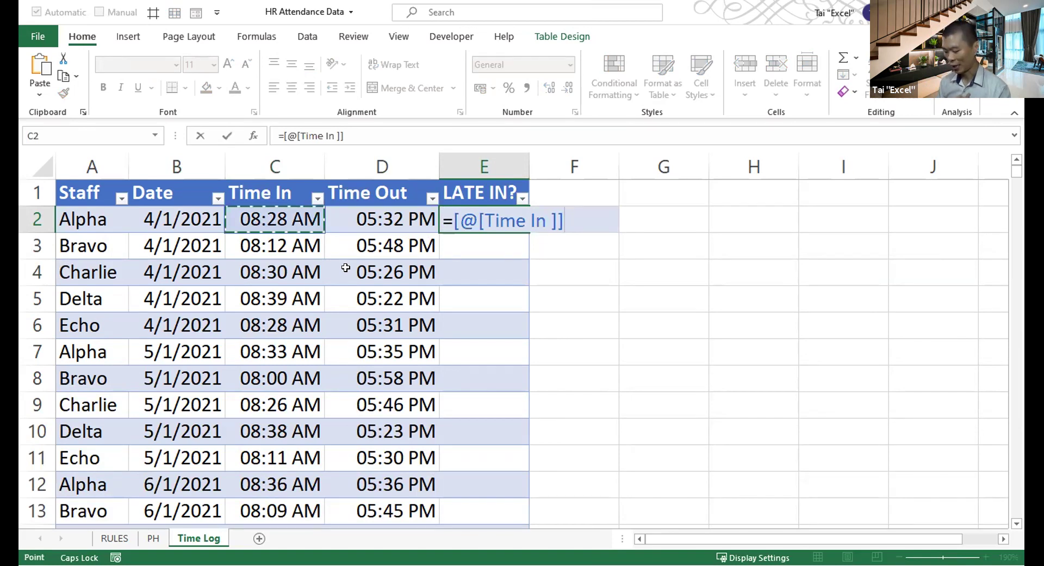
type(">")
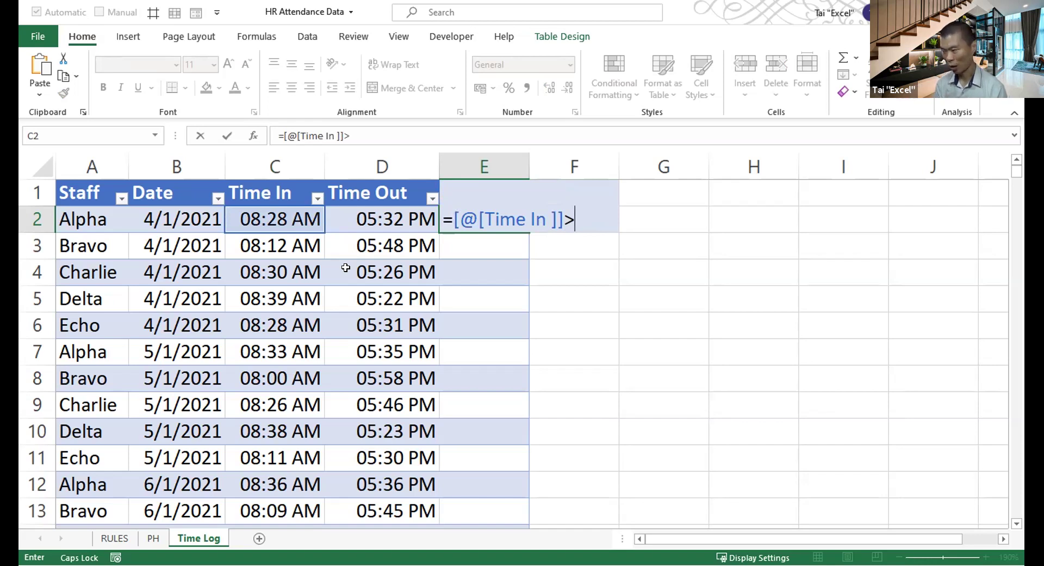
type("PERMI")
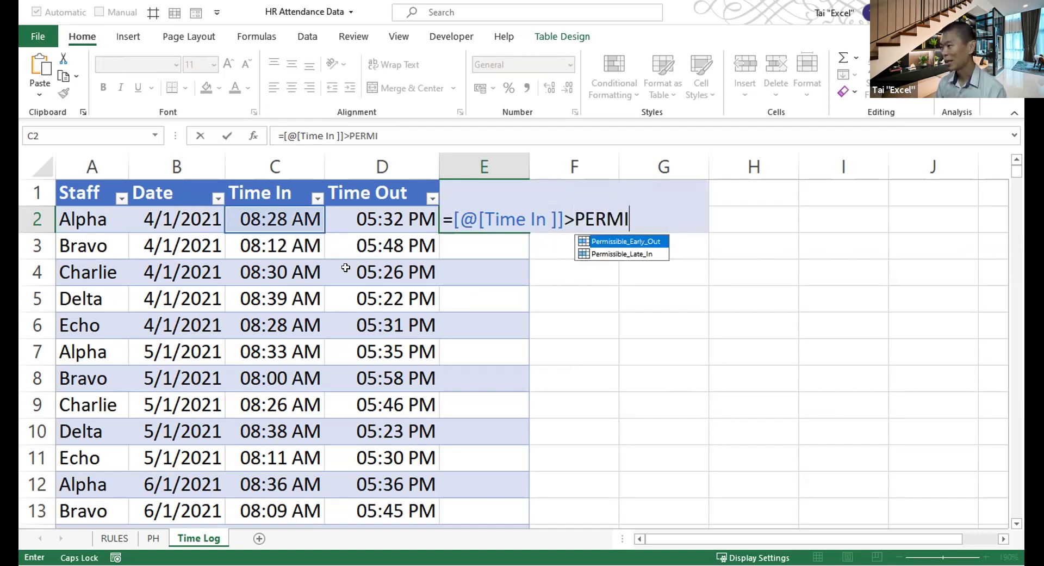
key("Down")
key("Tab")
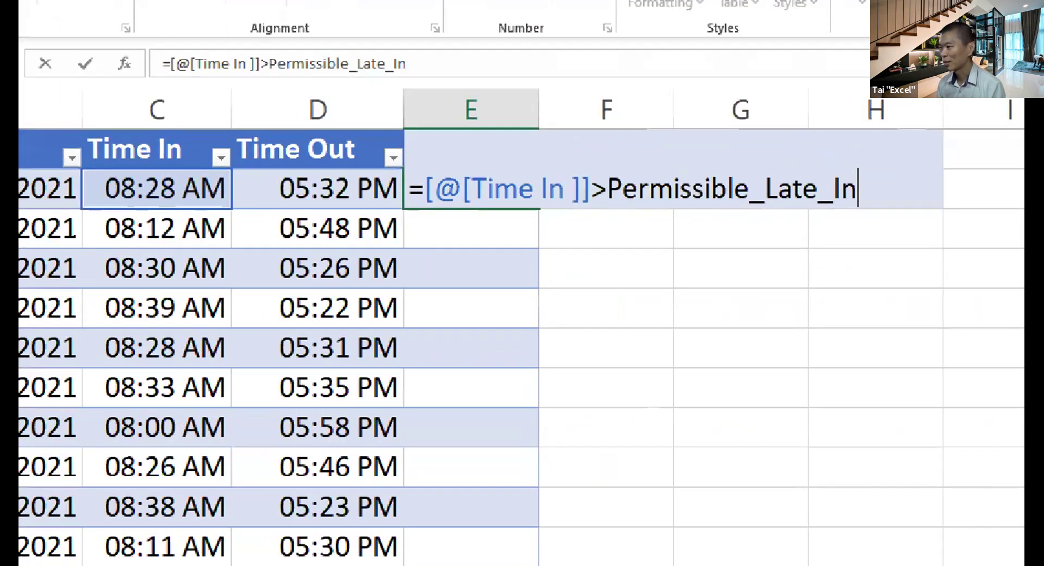
left_click_drag(420, 168, 594, 218)
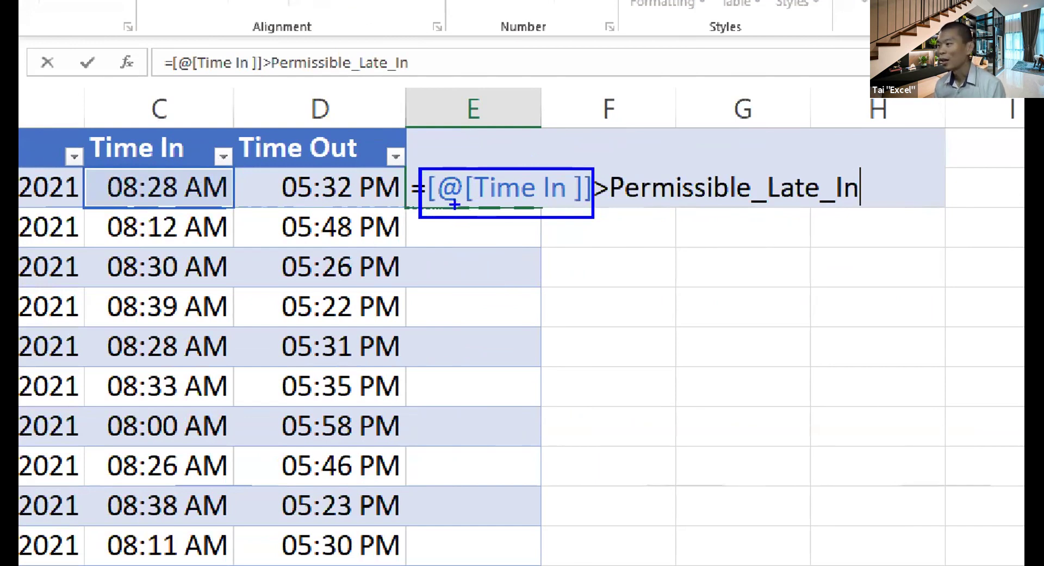
mouse_move(493, 212)
left_mouse_down()
mouse_move(527, 284)
mouse_move(561, 322)
mouse_move(576, 375)
left_mouse_up()
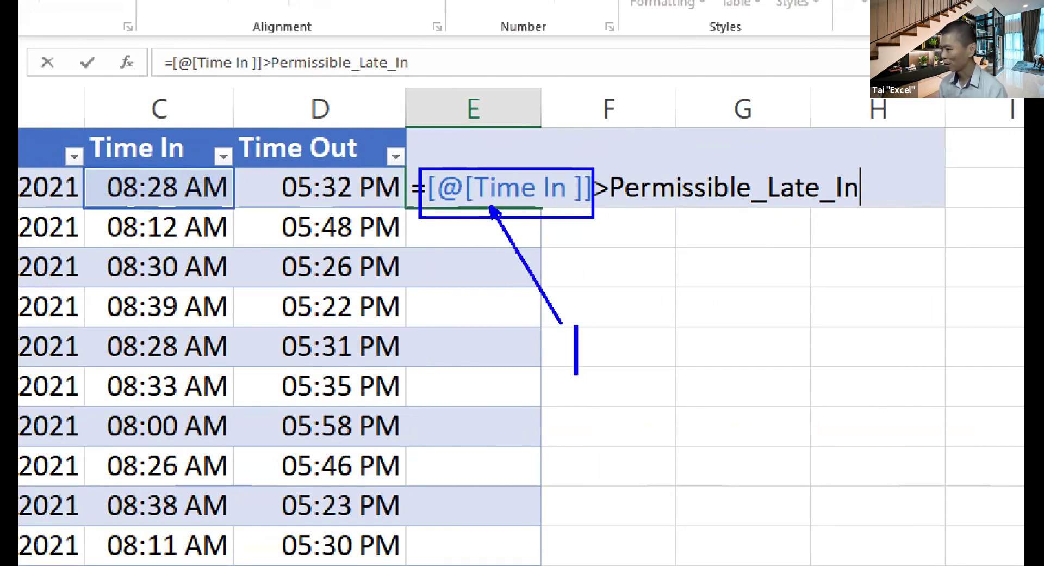
scroll(576, 350, "down", 2)
type("STRUC")
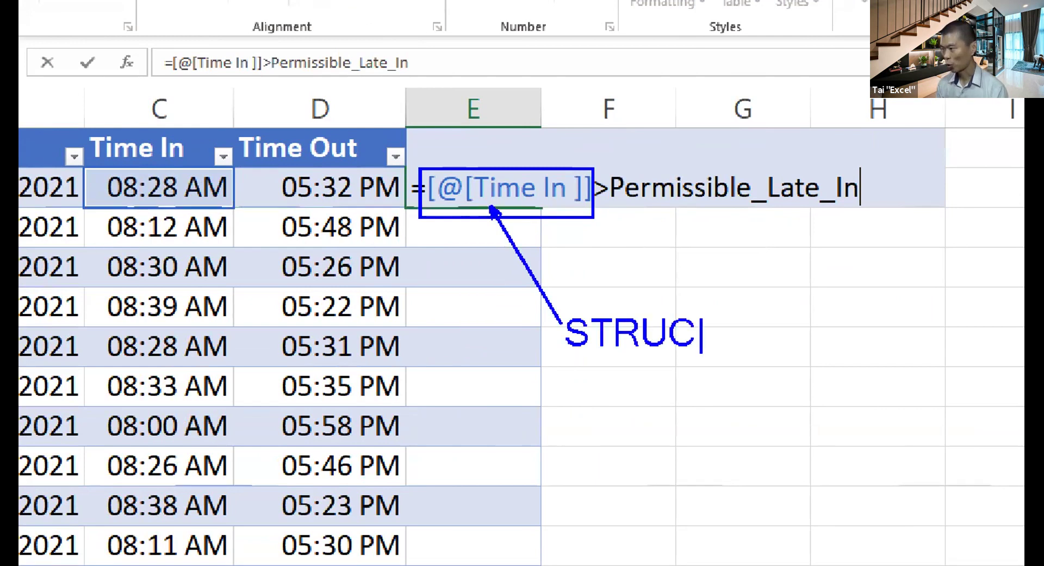
type("TURED")
key("Return")
type("REFEREC")
key("BackSpace")
type("NCING")
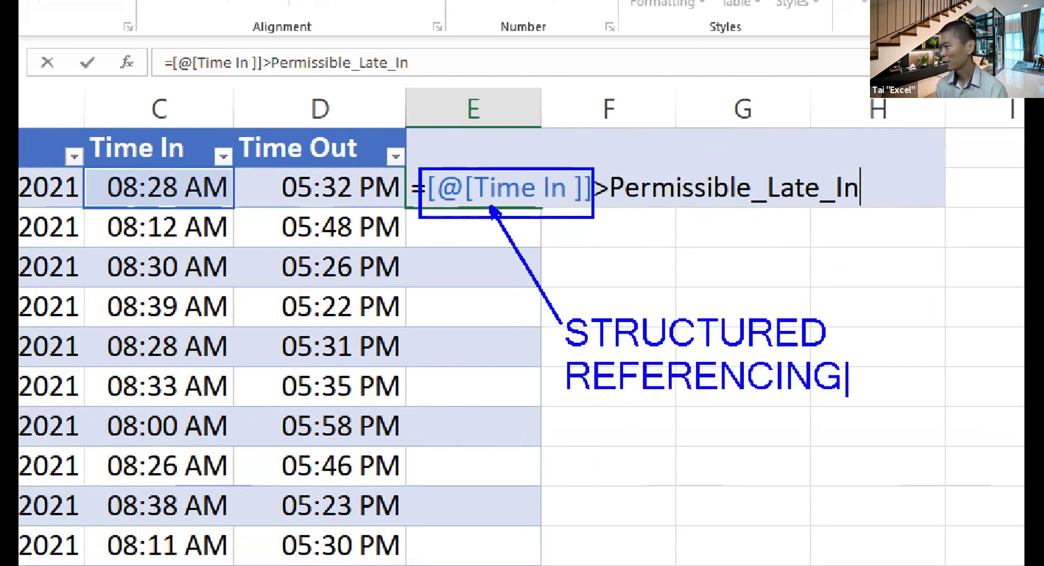
key("Escape")
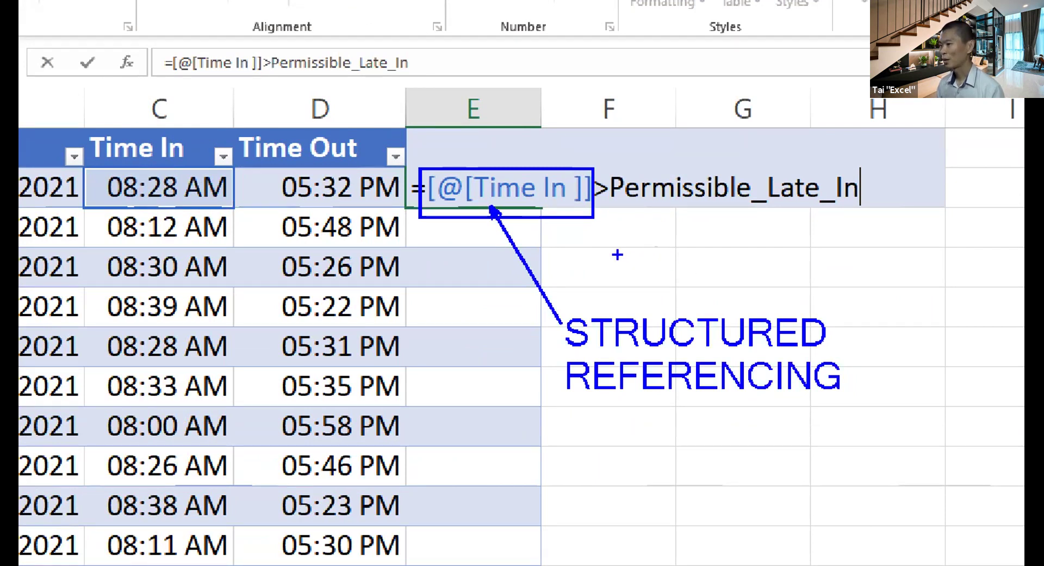
left_click_drag(221, 188, 422, 189)
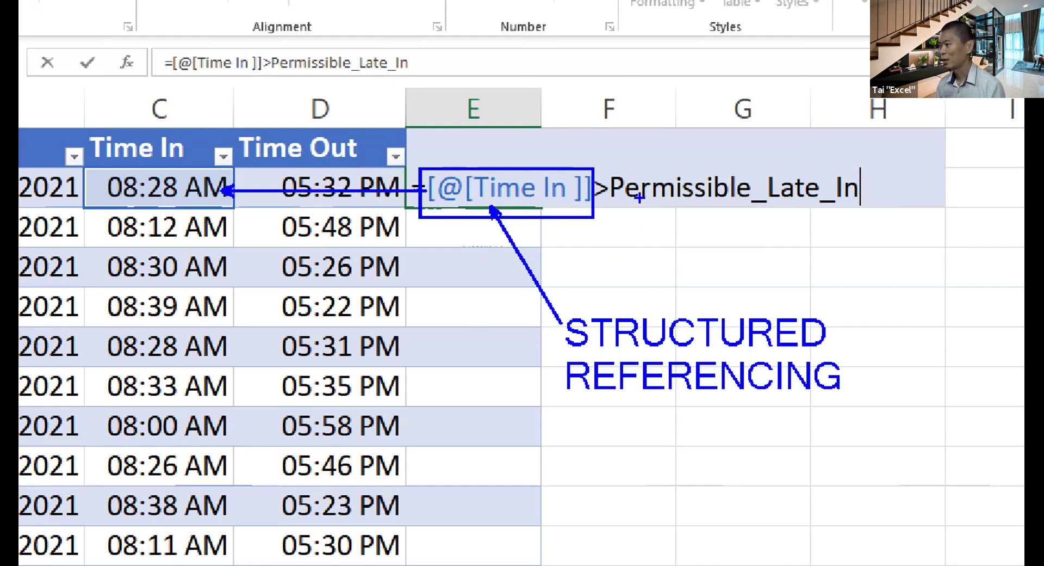
mouse_move(601, 168)
left_mouse_down()
mouse_move(587, 162)
mouse_move(599, 133)
left_mouse_up()
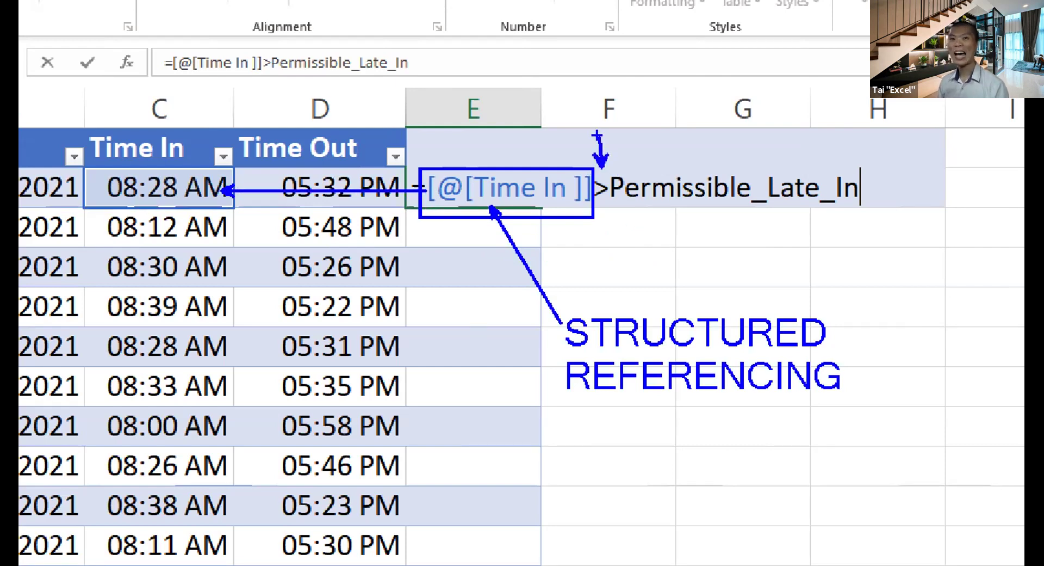
key("t")
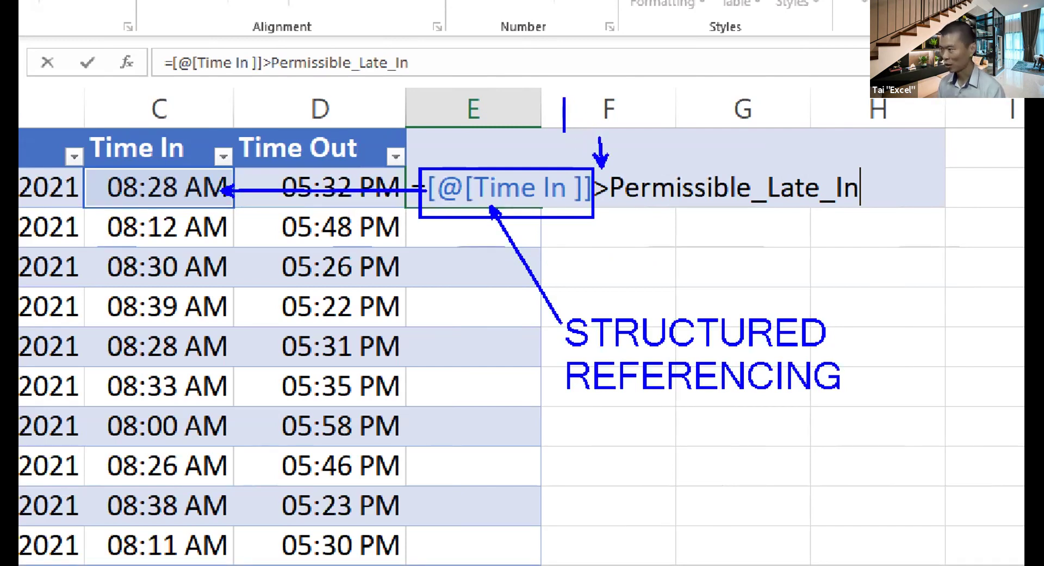
type("AFTER")
key("Escape")
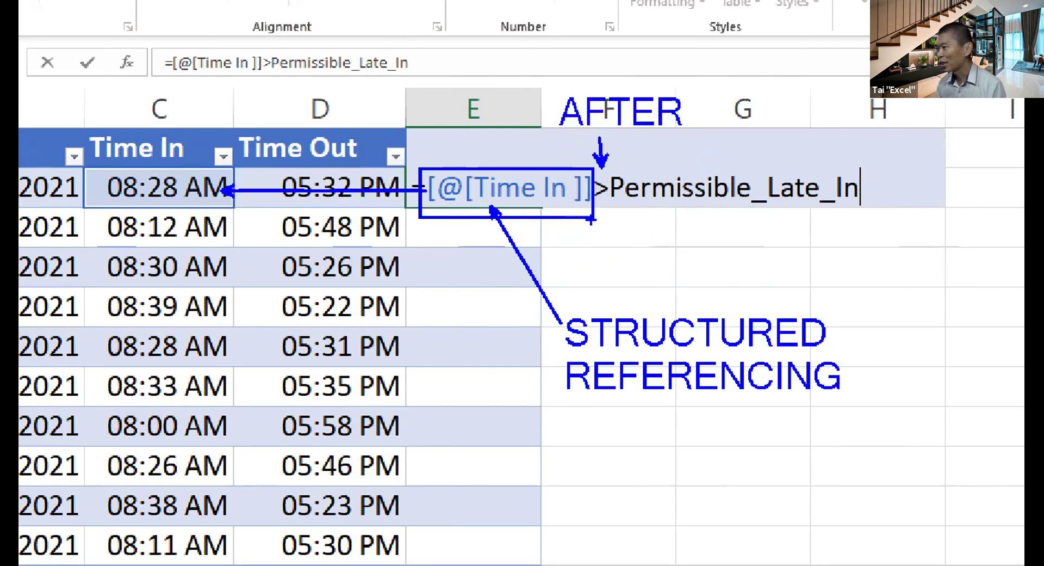
left_click_drag(612, 208, 873, 207)
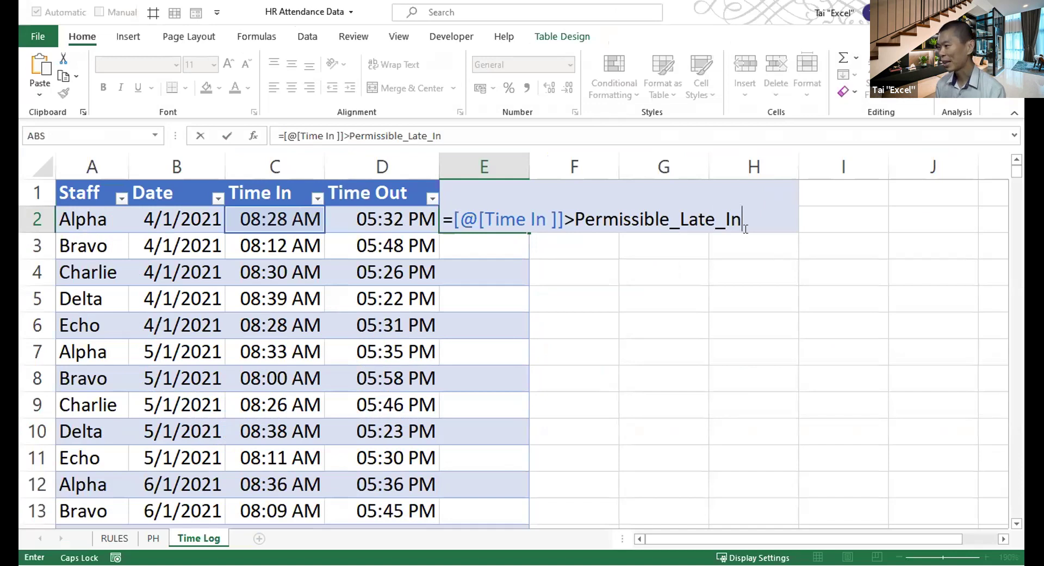
- Commit the late-in formula to the LATE IN? column and compare its results with the Time In values in rows 5, 8 and 10
key("Return")
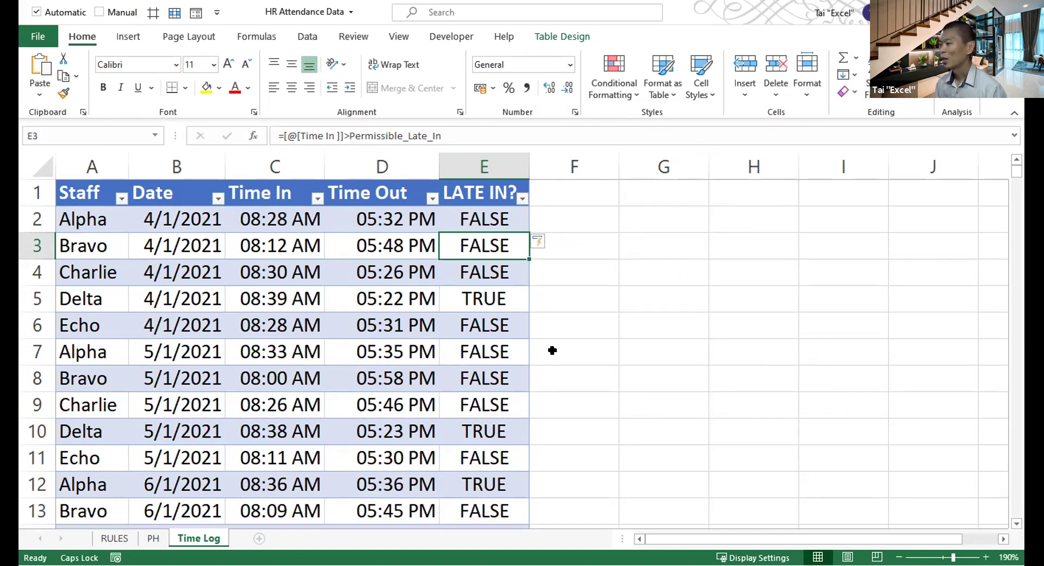
left_click(282, 299)
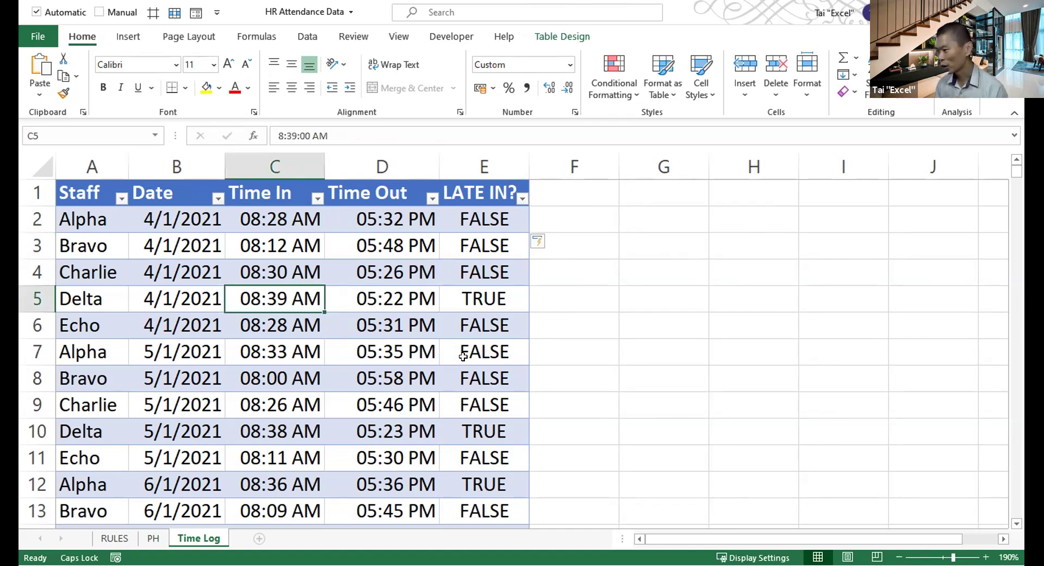
left_click_drag(294, 324, 294, 376)
left_click(270, 381)
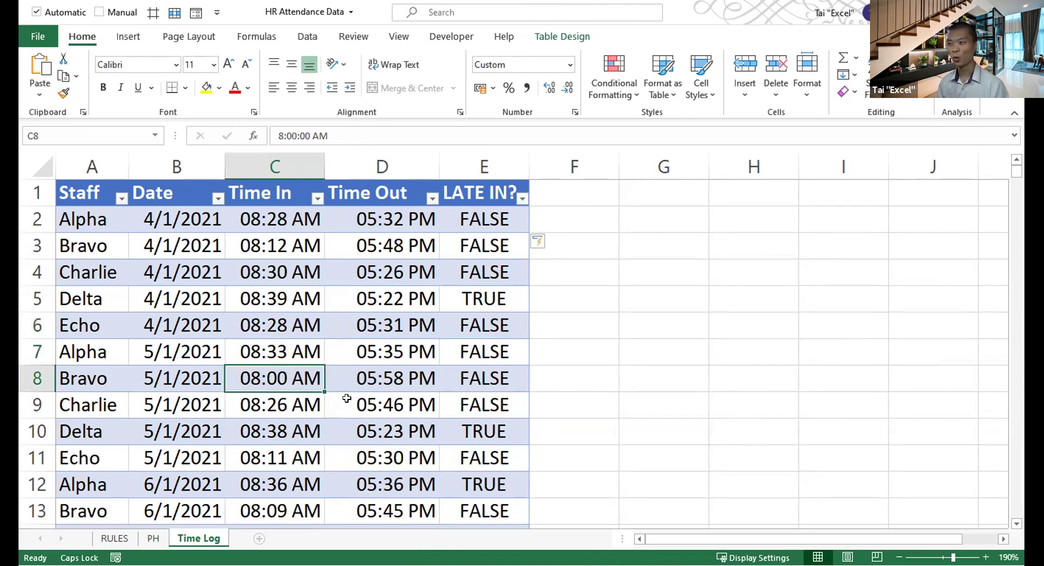
left_click(294, 429)
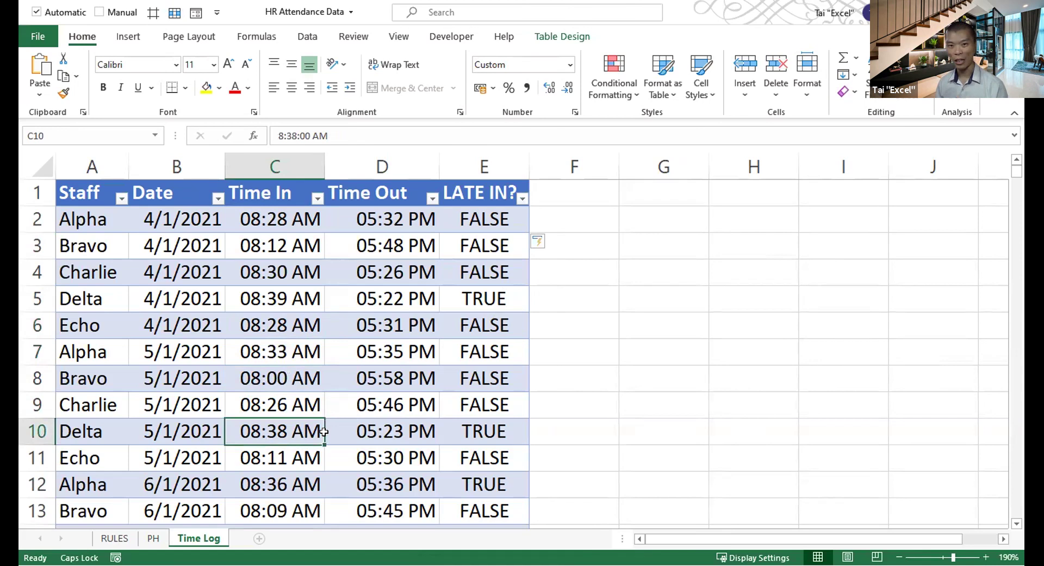
left_click(483, 220)
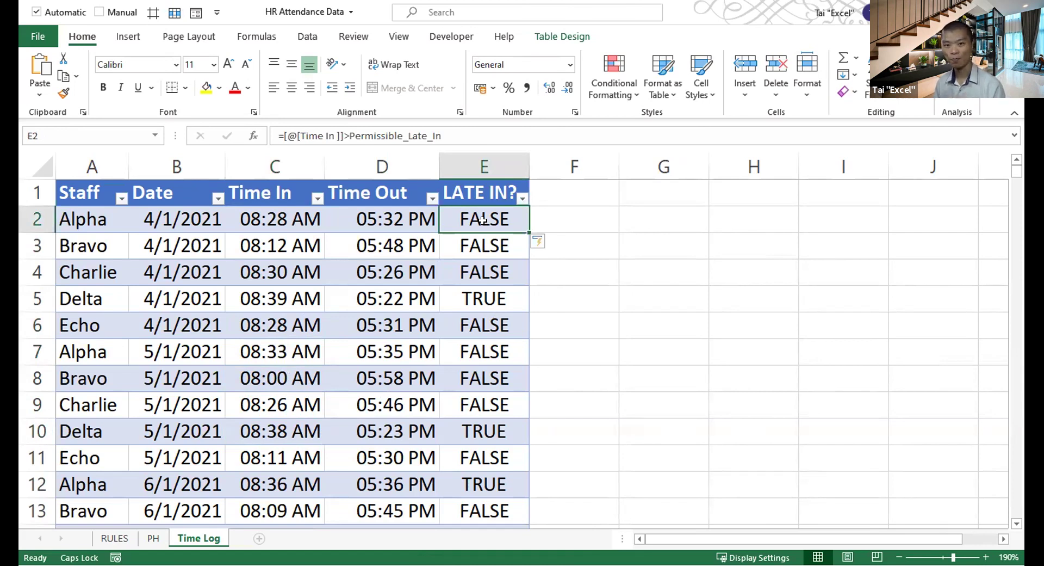
- Filter the LATE IN? column to exclude FALSE and keep only the TRUE rows
left_click(522, 198)
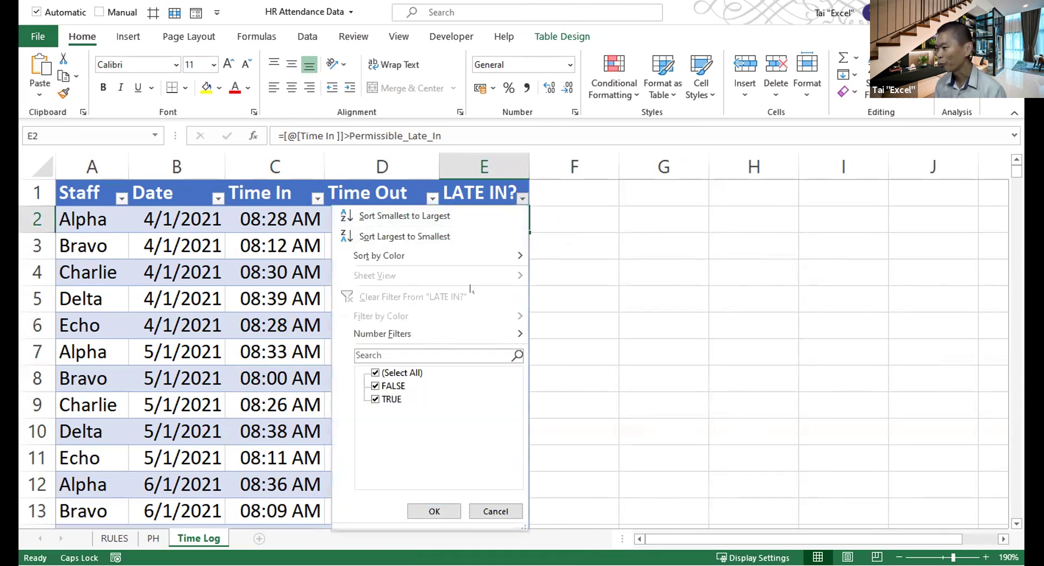
left_click(398, 386)
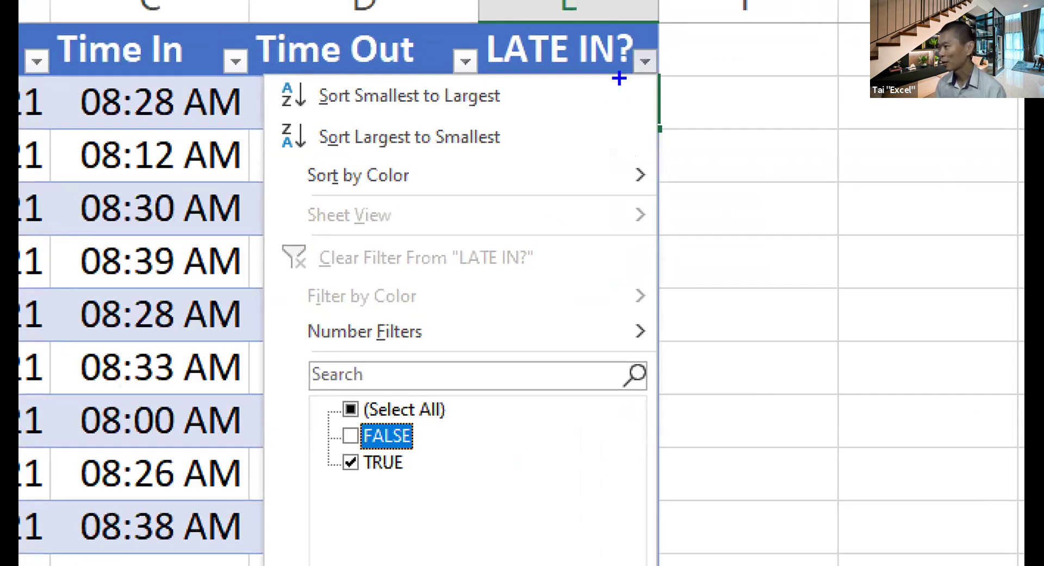
left_click_drag(616, 32, 691, 87)
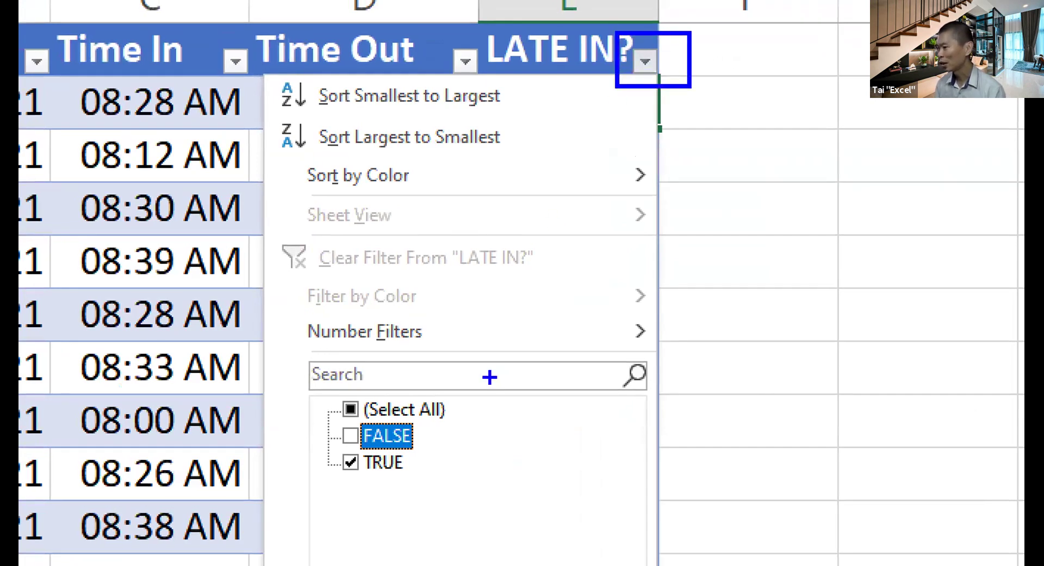
mouse_move(325, 424)
left_mouse_down()
mouse_move(443, 454)
mouse_move(473, 373)
mouse_move(633, 76)
left_mouse_up()
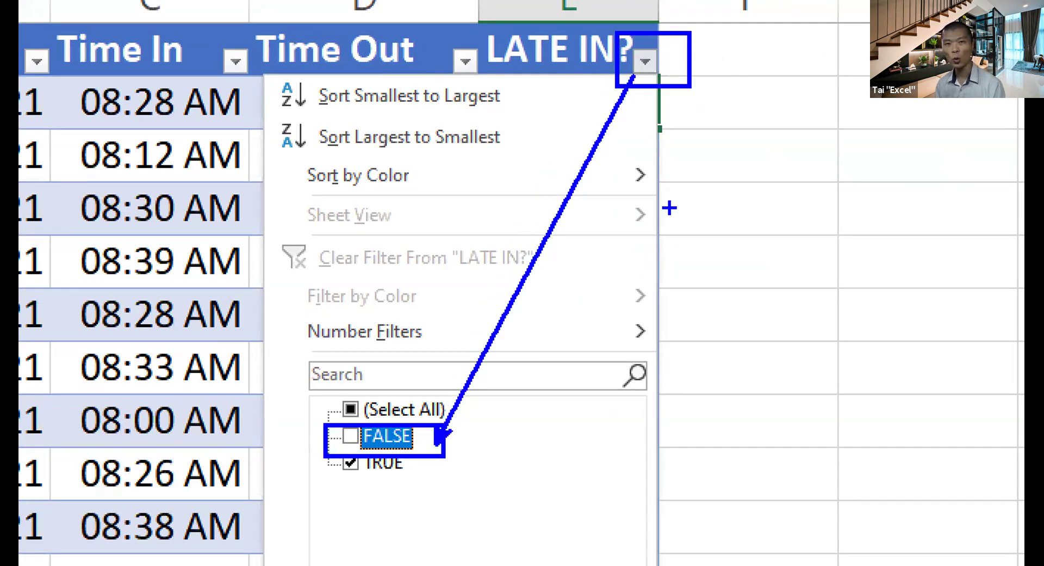
left_click_drag(564, 560, 416, 446)
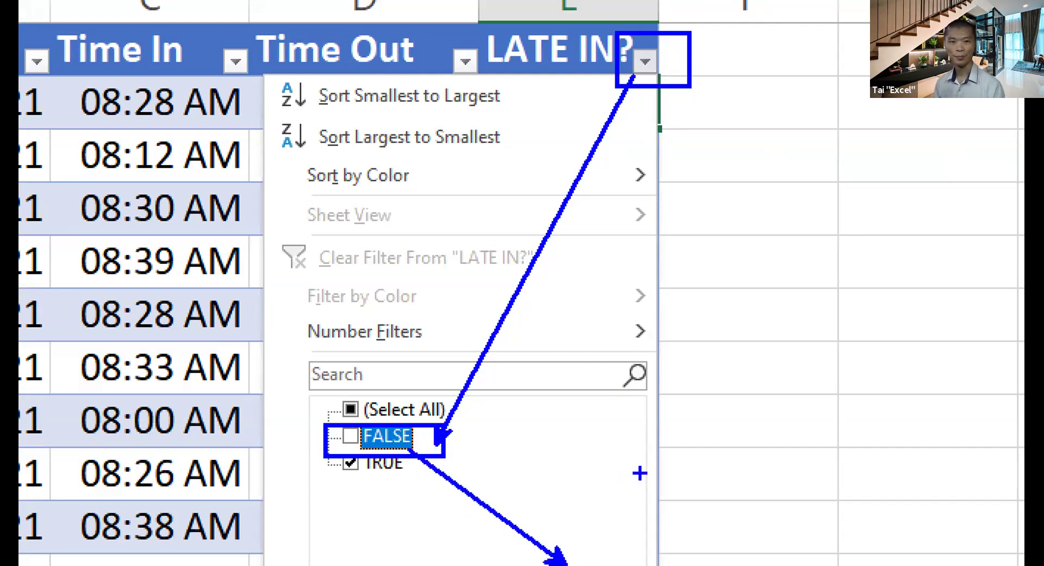
key("Escape")
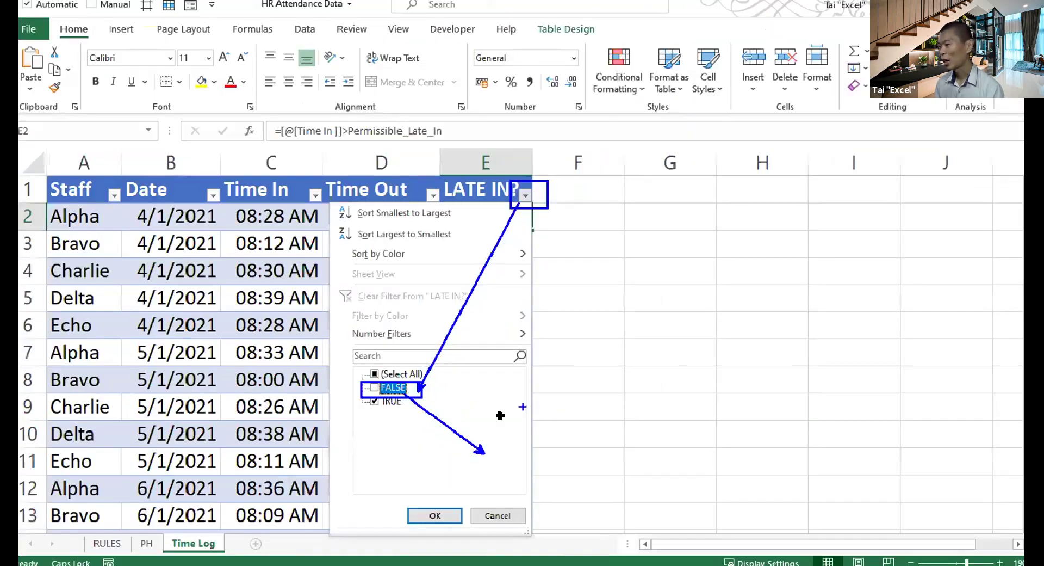
left_click(523, 200)
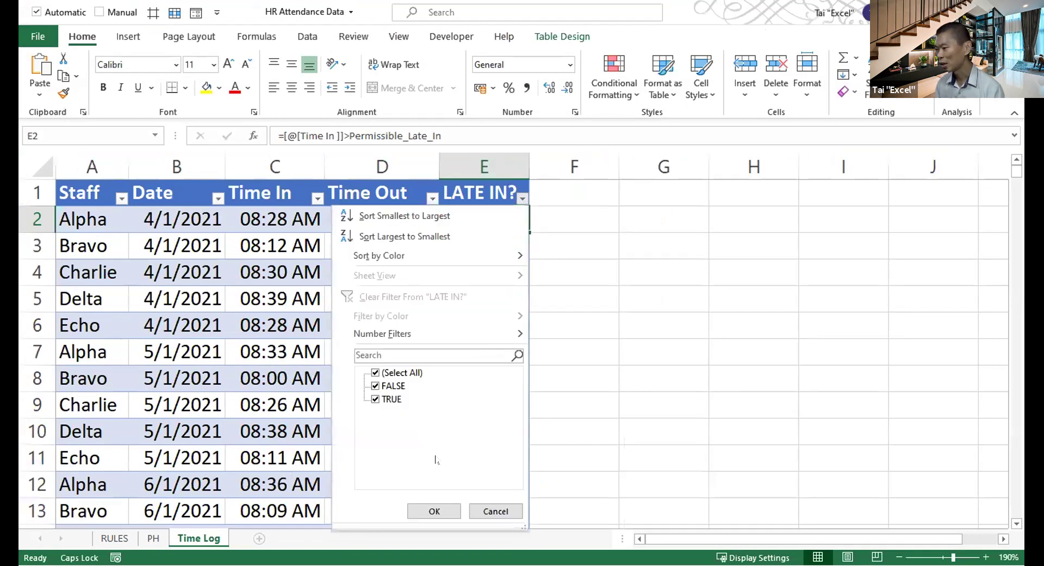
left_click(434, 507)
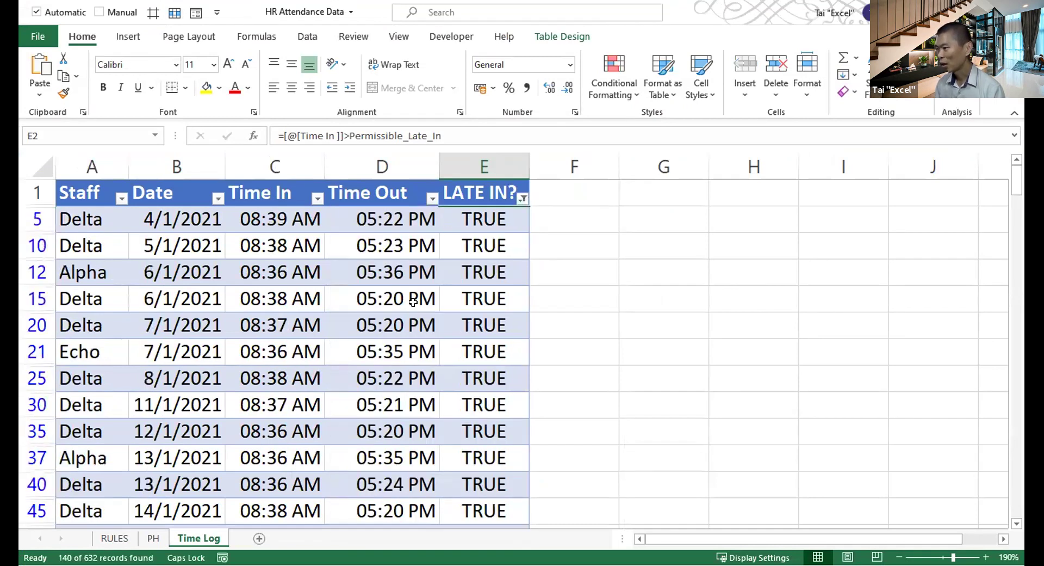
- Examine the Time In values and dates of the filtered late rows, and consult the late comers question on the RULES sheet
left_click_drag(279, 218, 288, 353)
left_click_drag(297, 388, 308, 420)
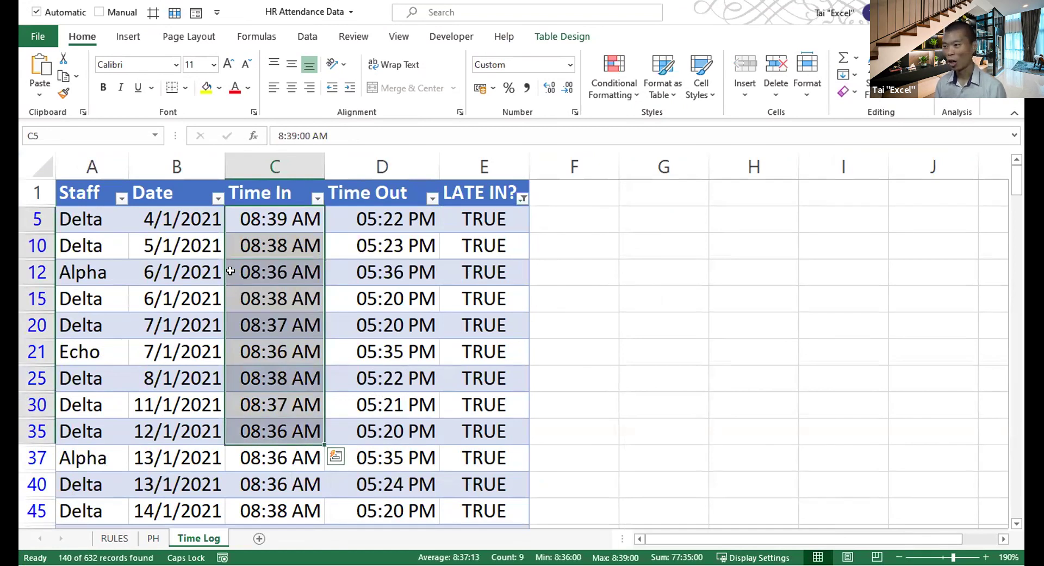
left_click_drag(183, 219, 180, 404)
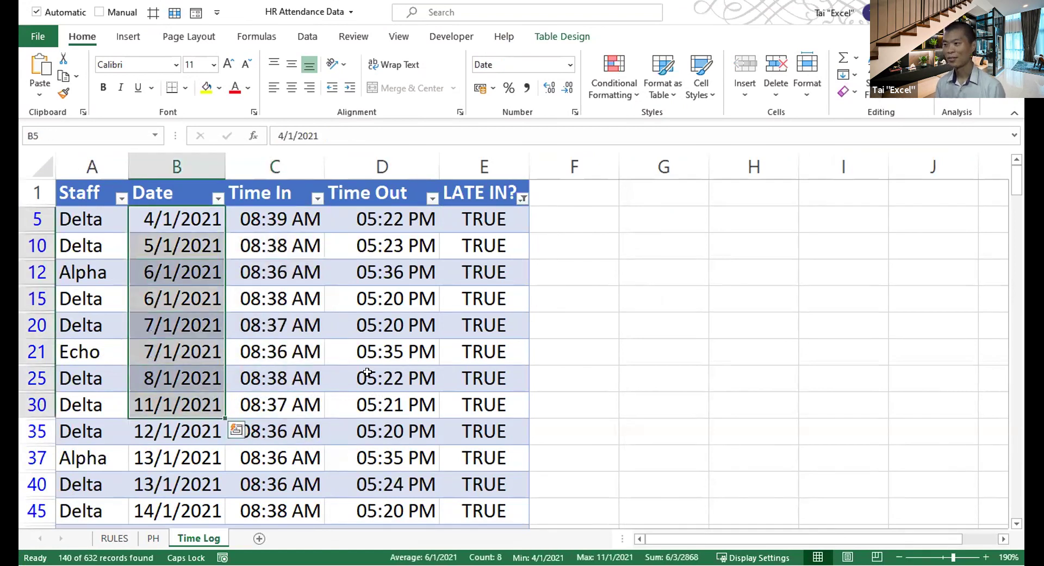
left_click_drag(299, 215, 297, 397)
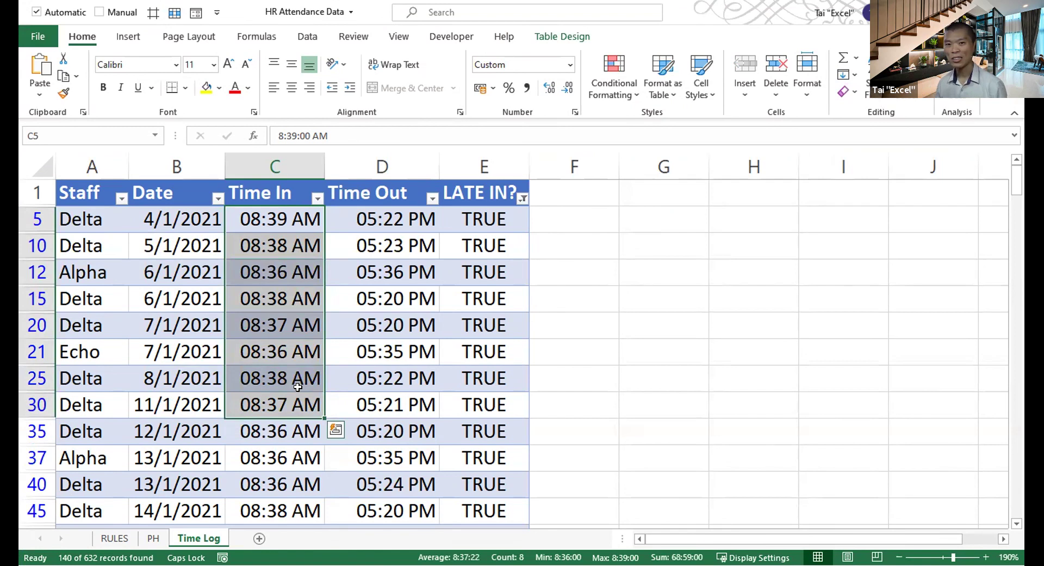
left_click(114, 538)
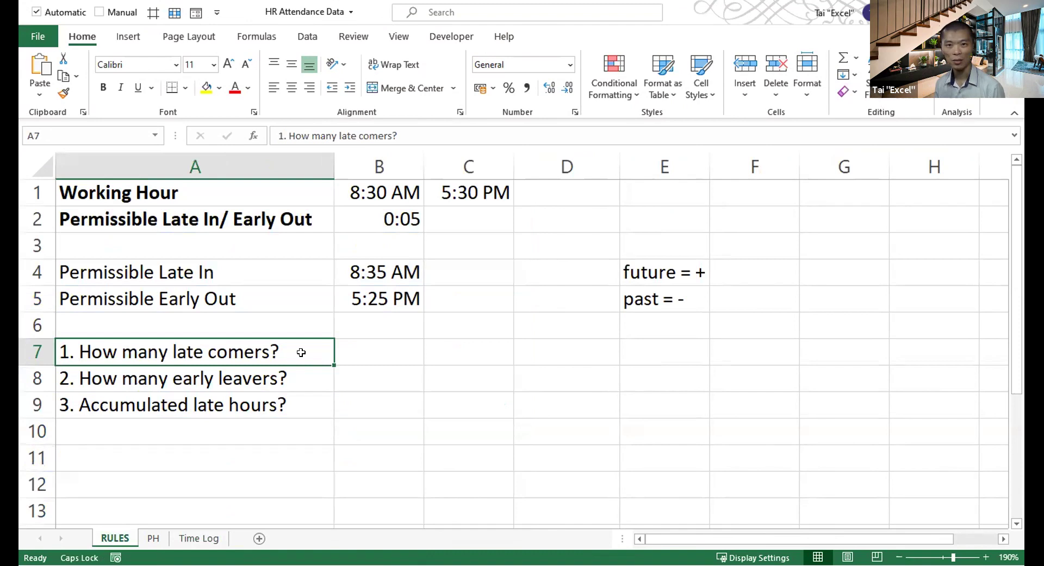
- Return to the Time Log sheet and clear the filter on the LATE IN? column
left_click(201, 538)
left_click(465, 218)
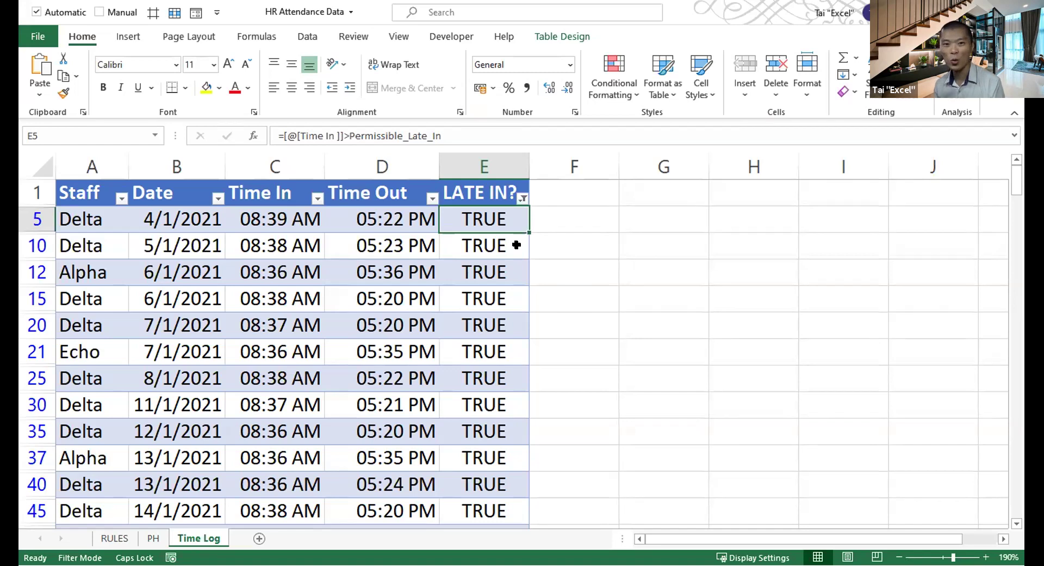
key("alt")
key("a")
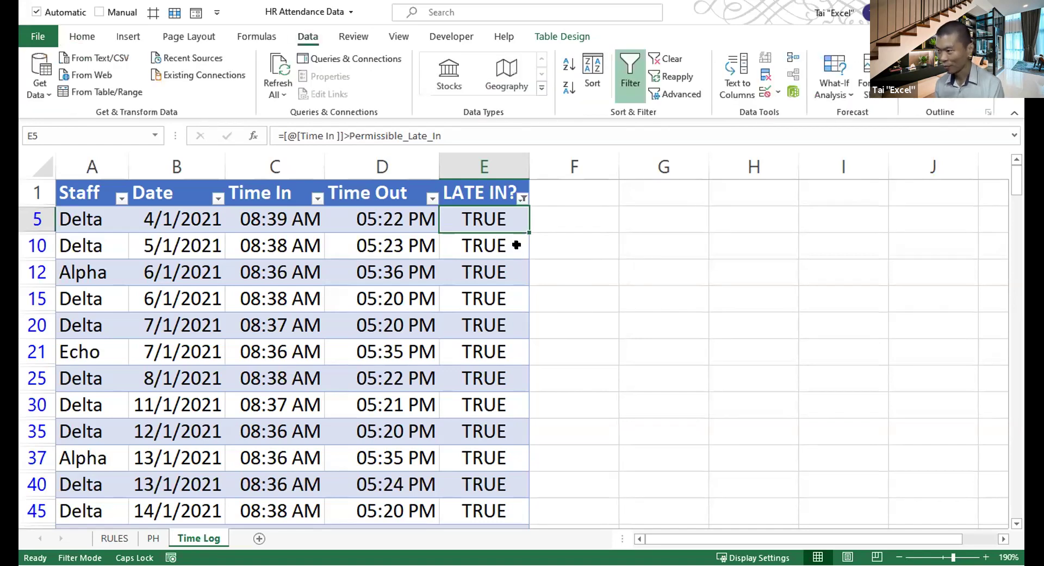
key("c")
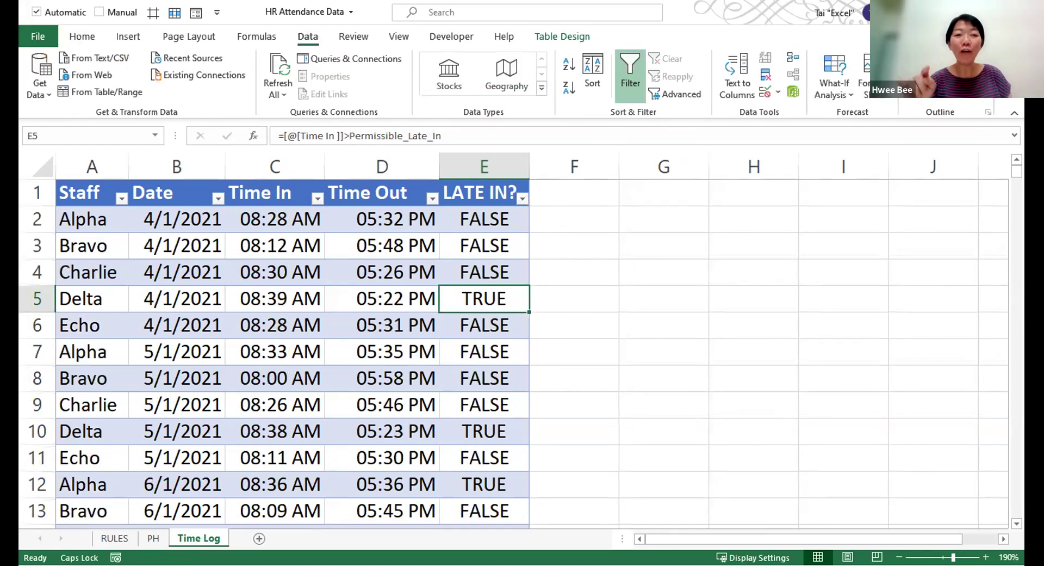
- In the other HR Attendance Data workbook, inspect the formula behind the error in Time In cell C7
left_click(462, 210)
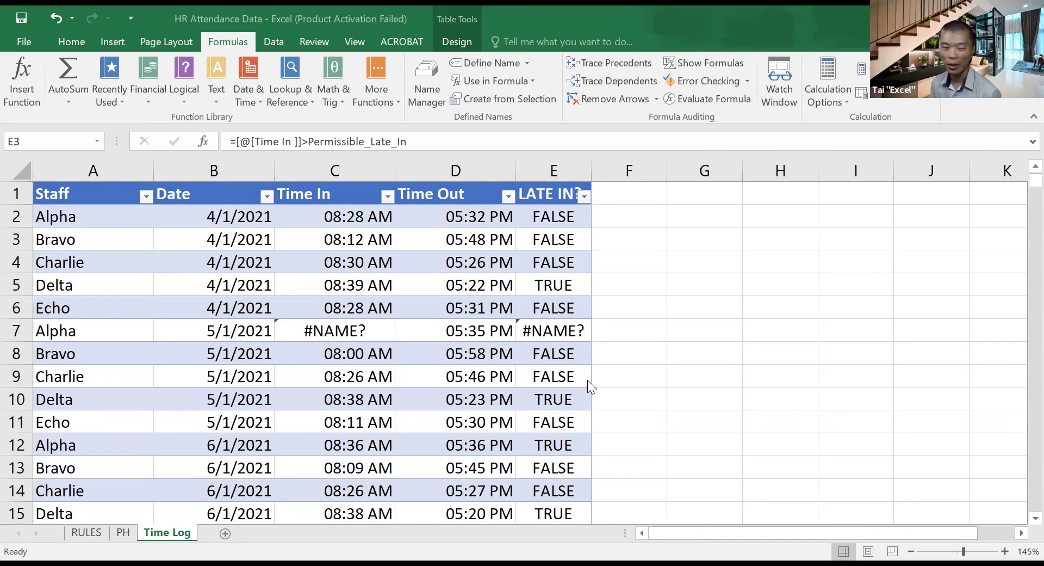
left_click(331, 328)
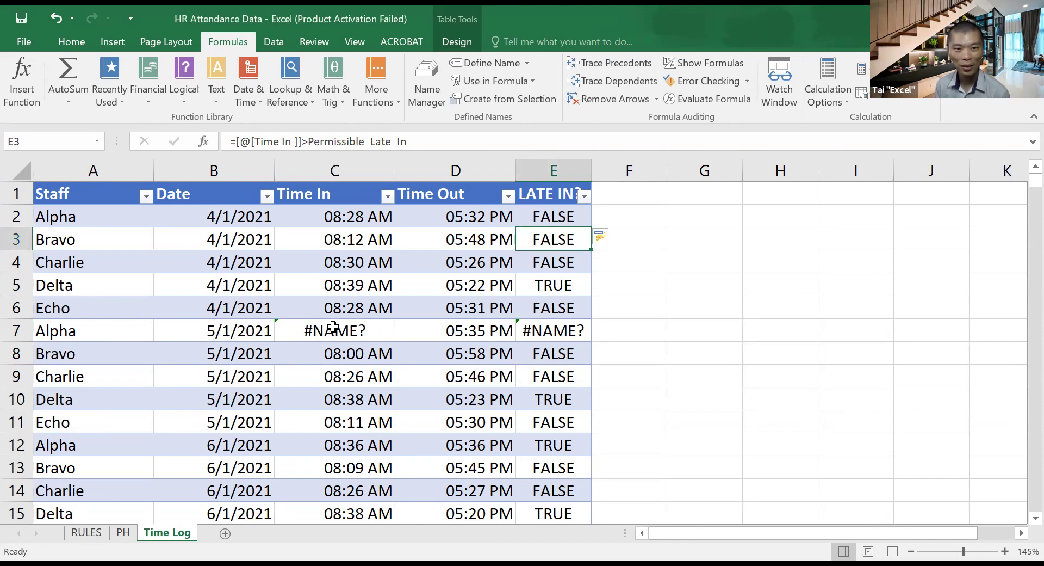
left_click(333, 328)
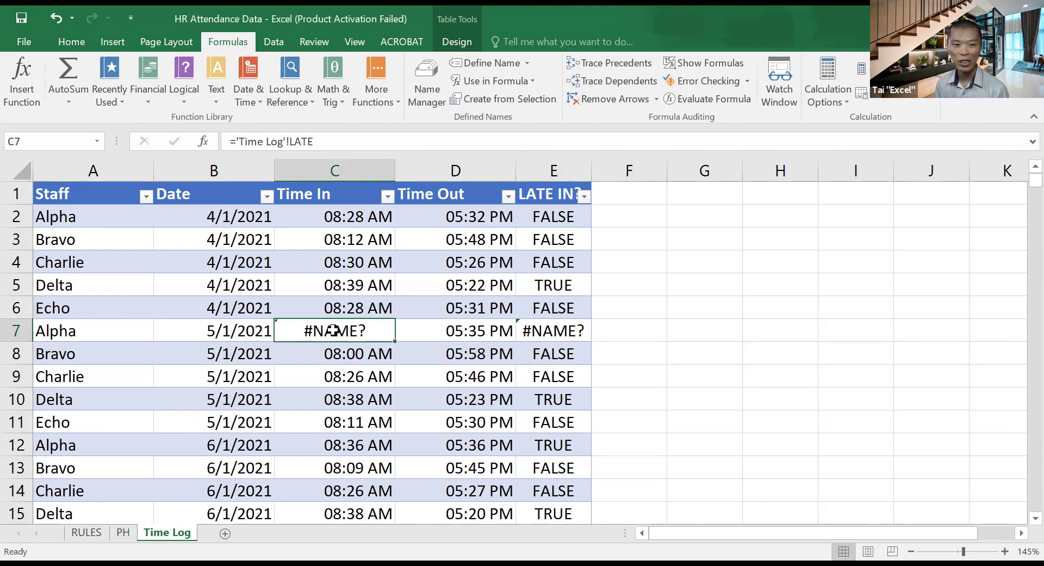
- Undo the LATE IN? formula and its fill down the column, and redo both while rechecking cell C7
key("ctrl+z")
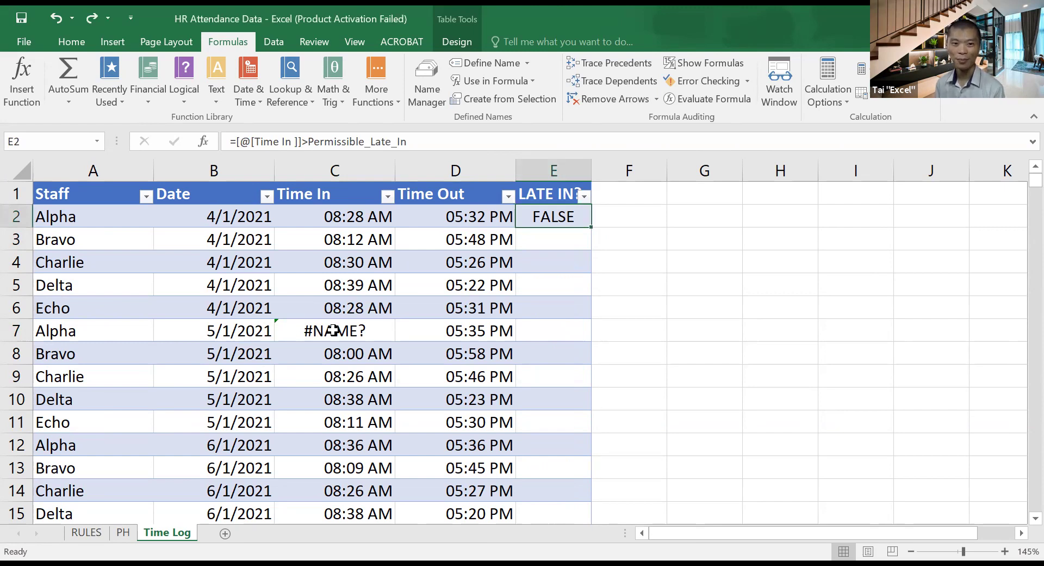
key("ctrl+z")
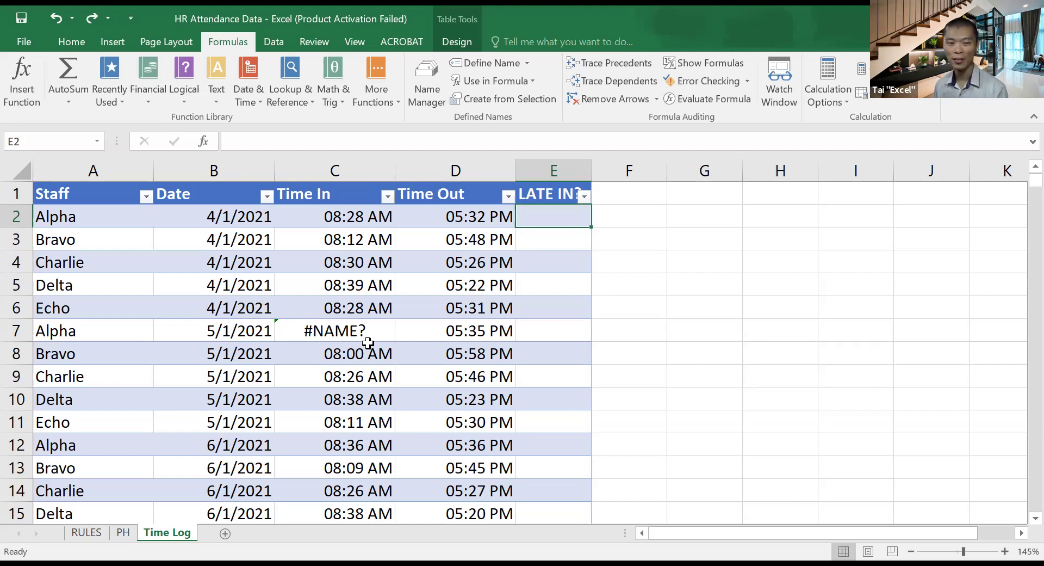
type("=[@[Time In ]]>Permissible_Late_In")
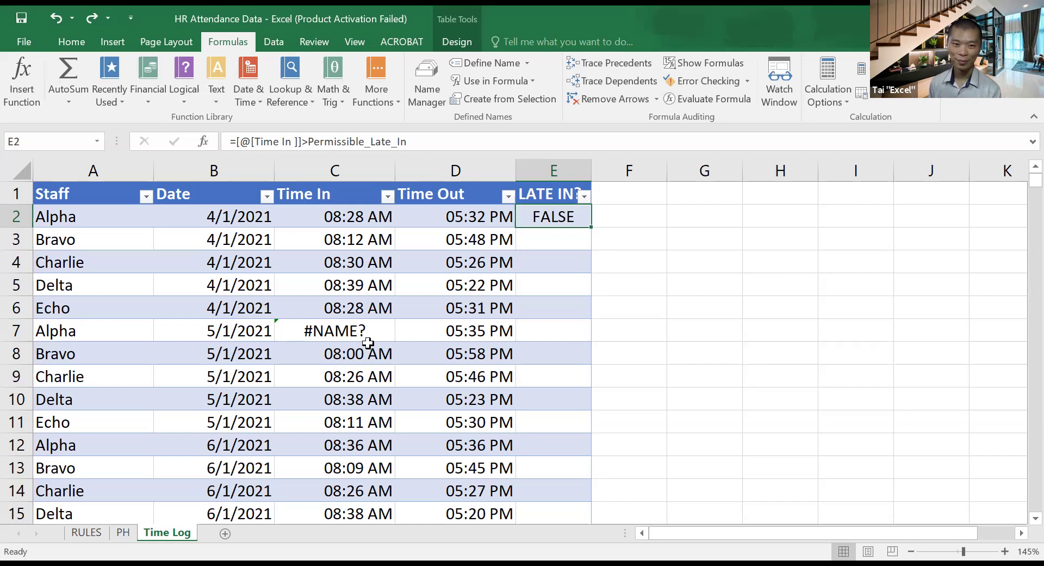
left_click(369, 336)
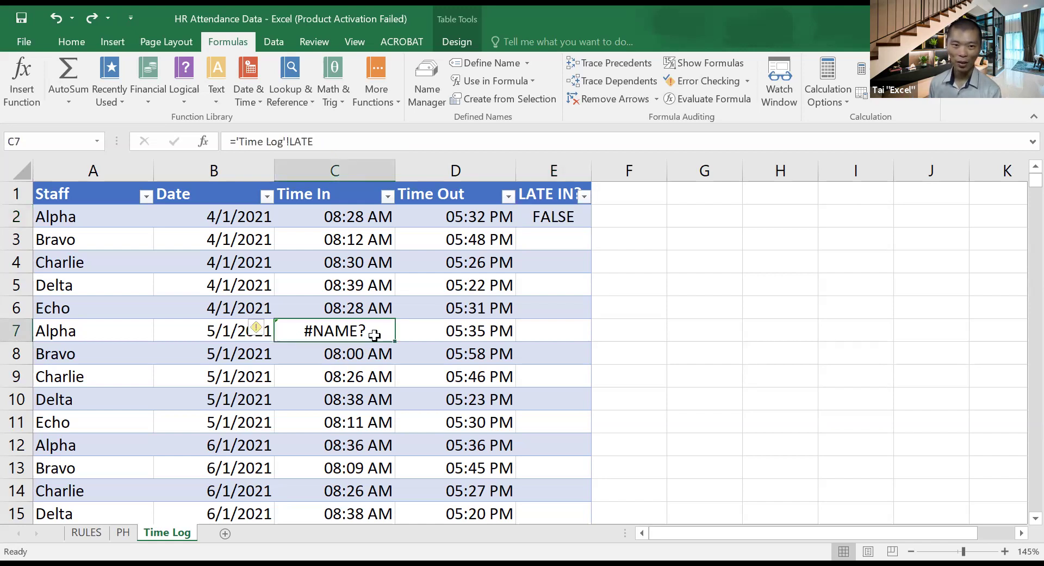
key("ctrl+y")
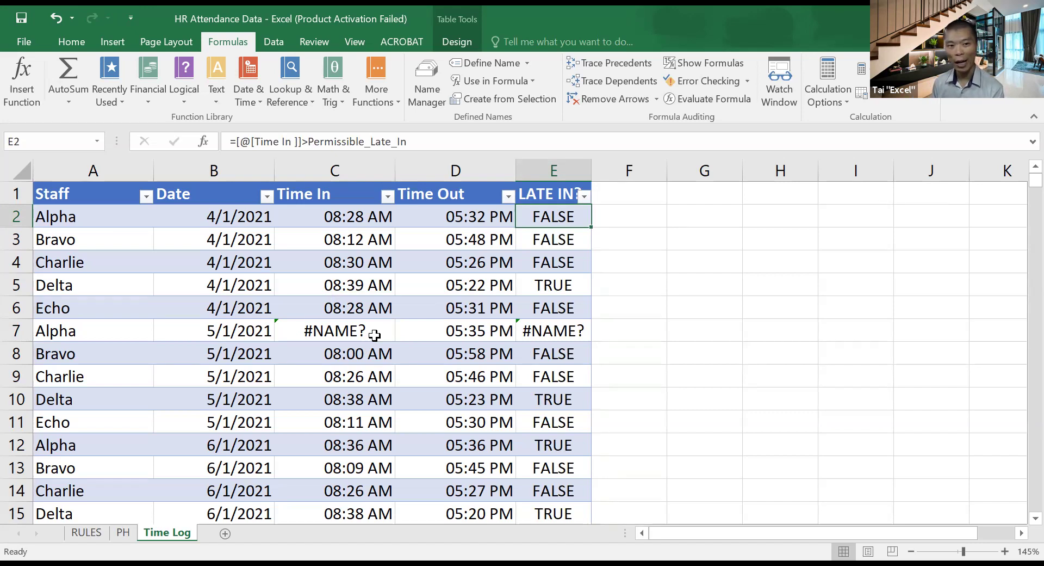
- Replace the faulty formula in Time In cell C7 of the Time Log with 08:33AM
left_click(330, 333)
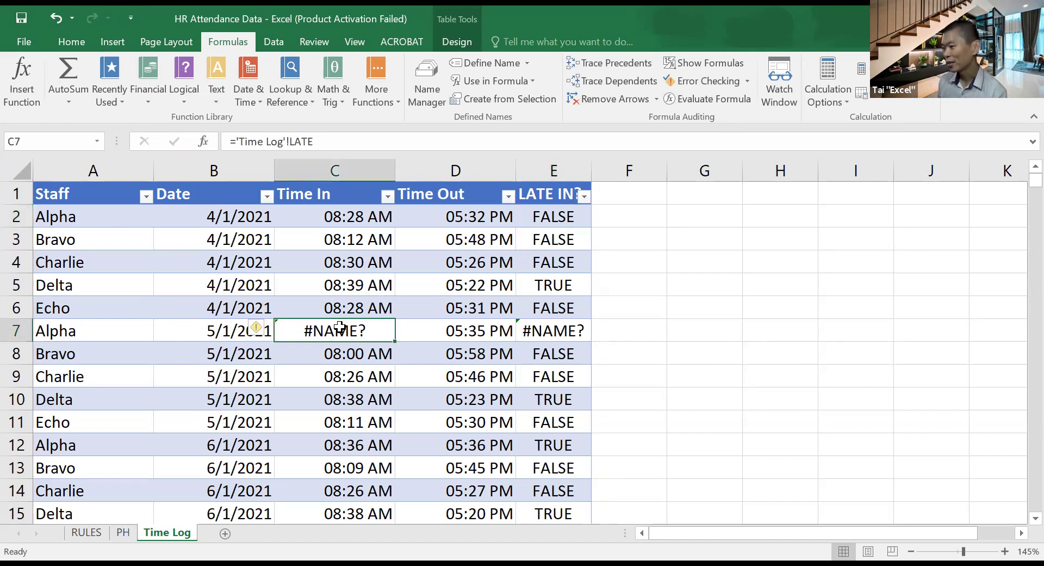
type("0")
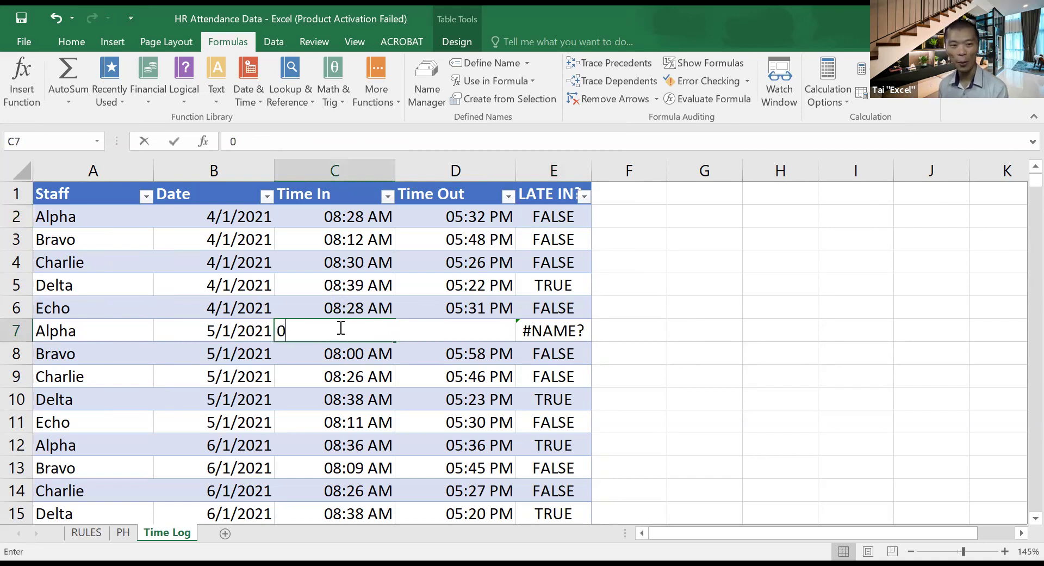
type("8")
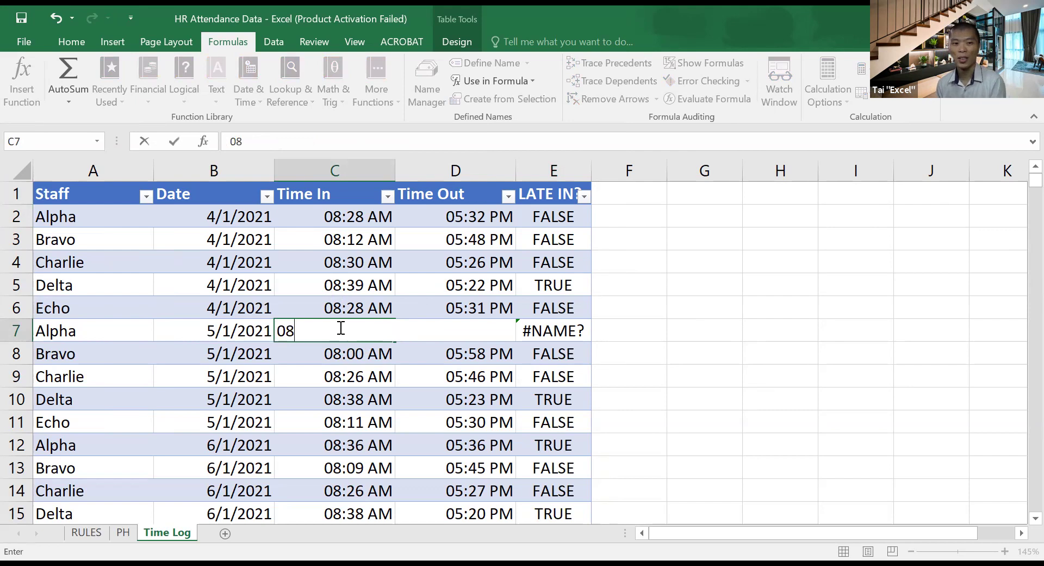
type(":33")
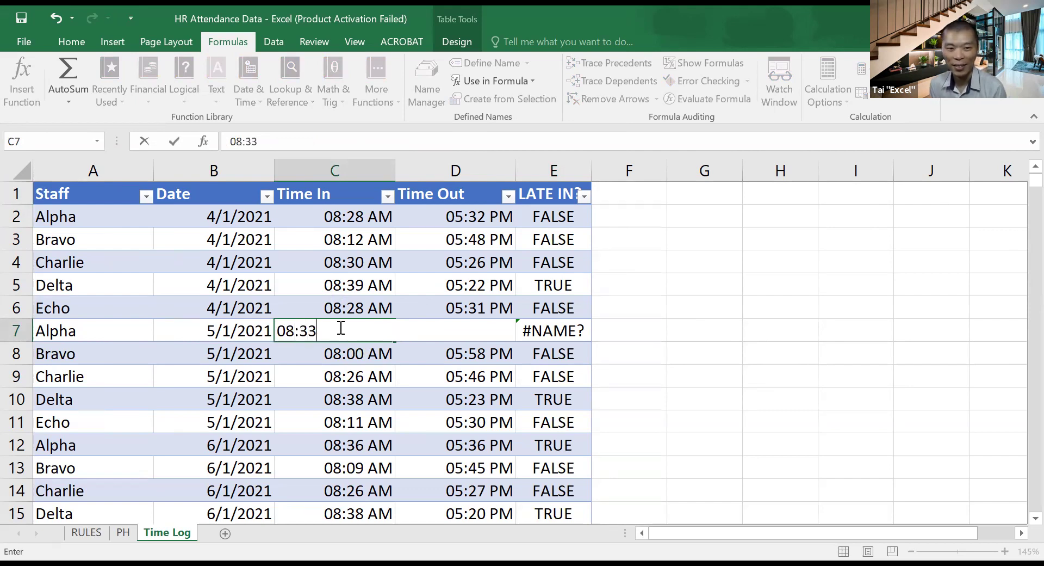
type("AM")
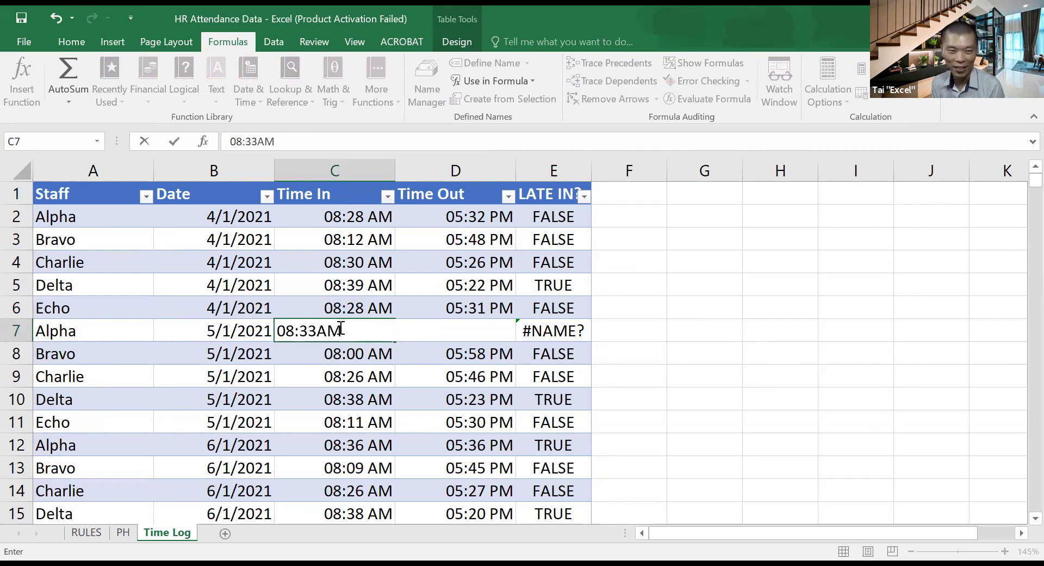
key("Return")
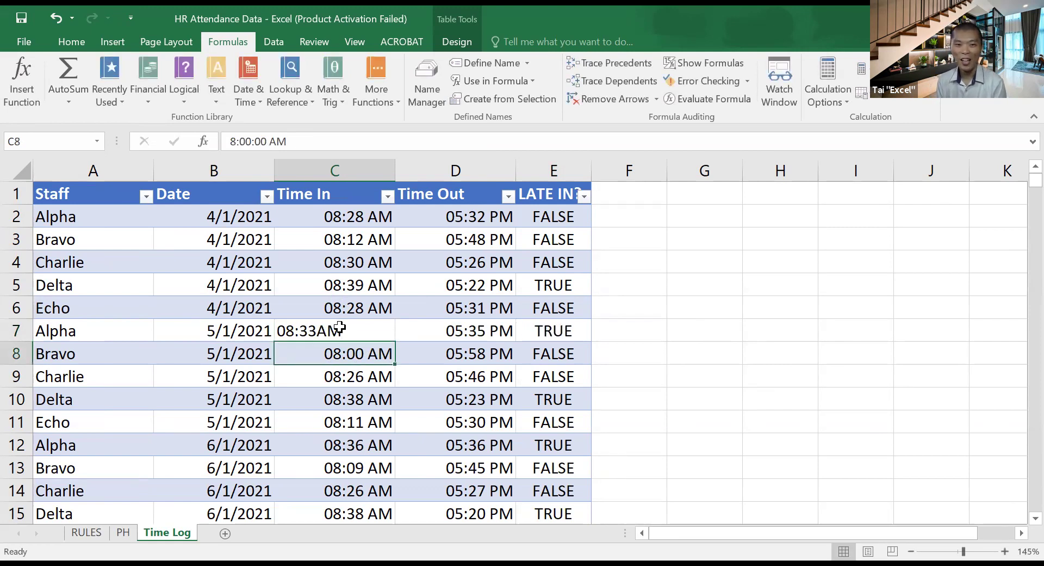
- Correct the Time In entry in C7 to 08:33 AM, with a space before AM
left_click(290, 335)
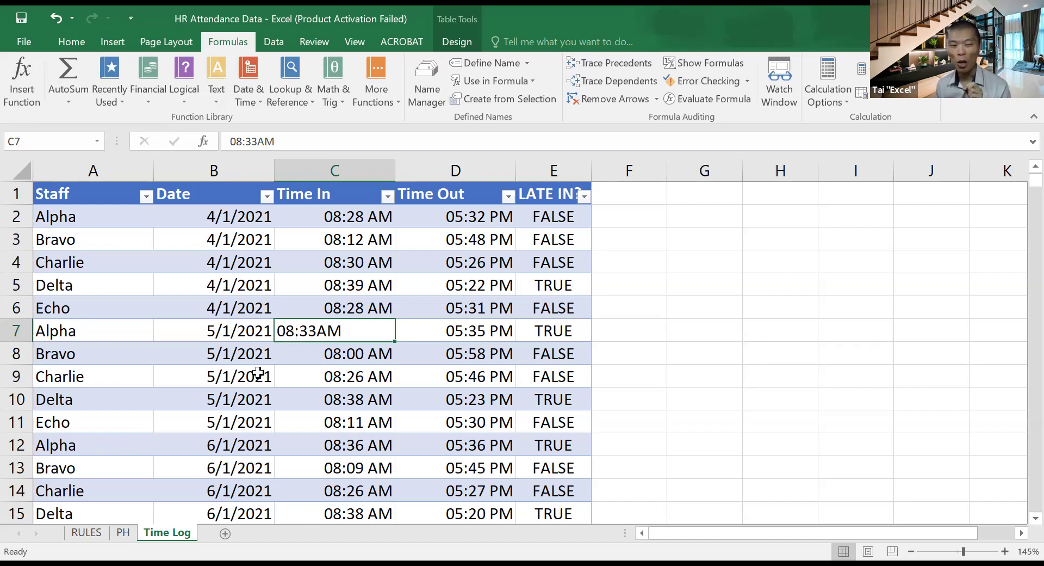
left_click(365, 354)
left_click(325, 333)
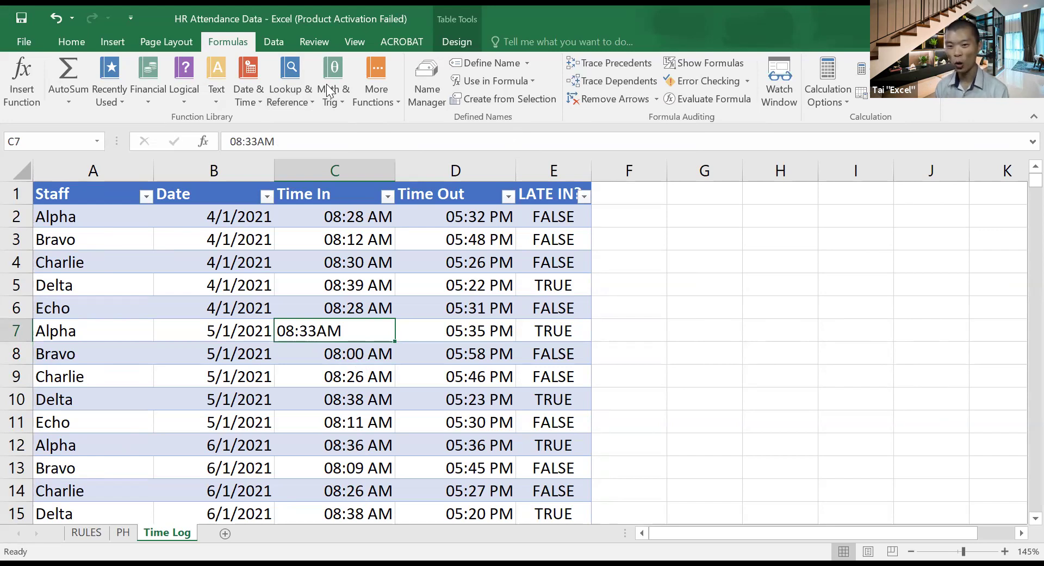
left_click(314, 322)
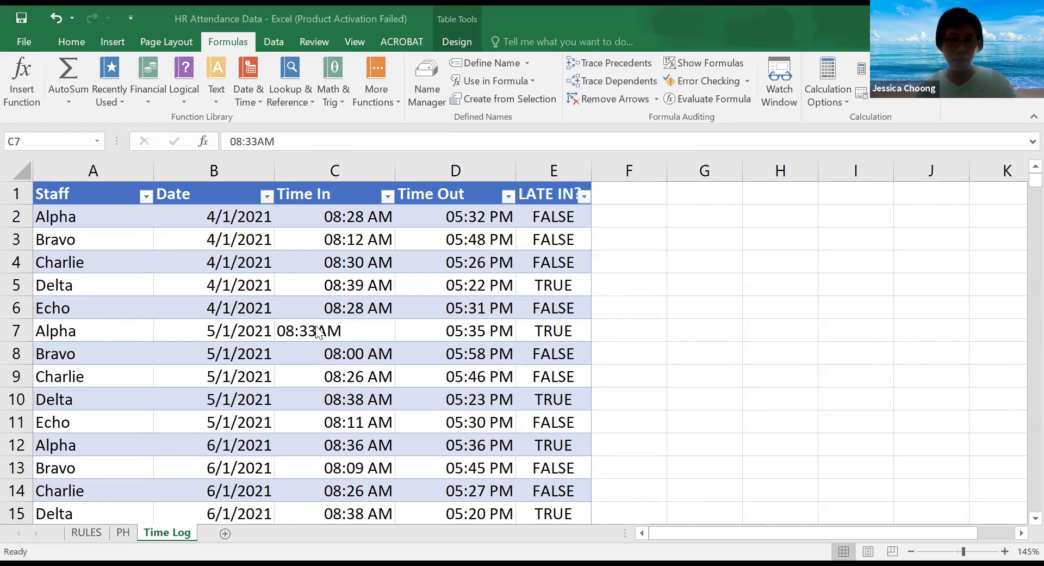
left_click(261, 142)
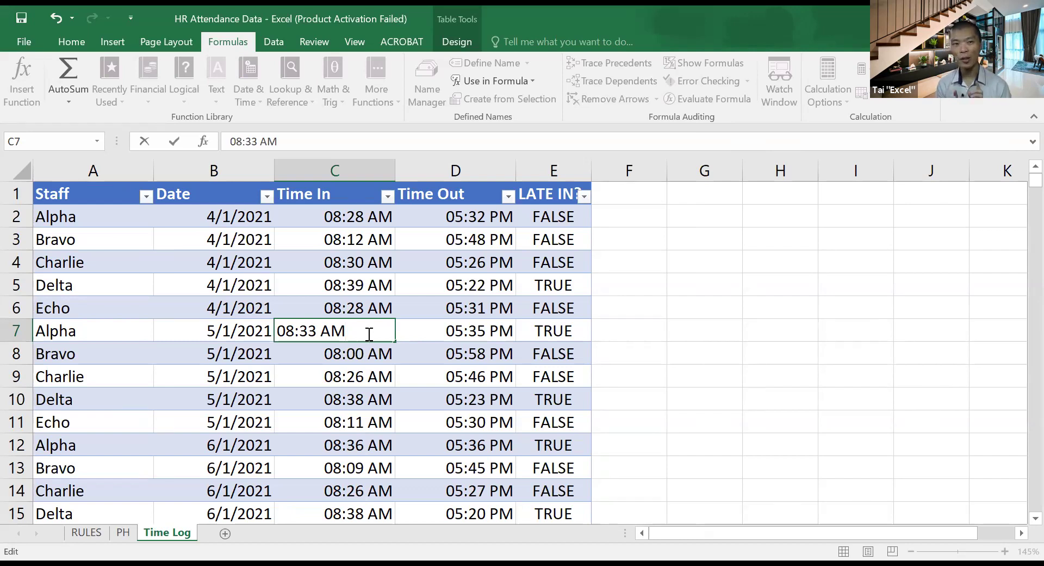
key("Return")
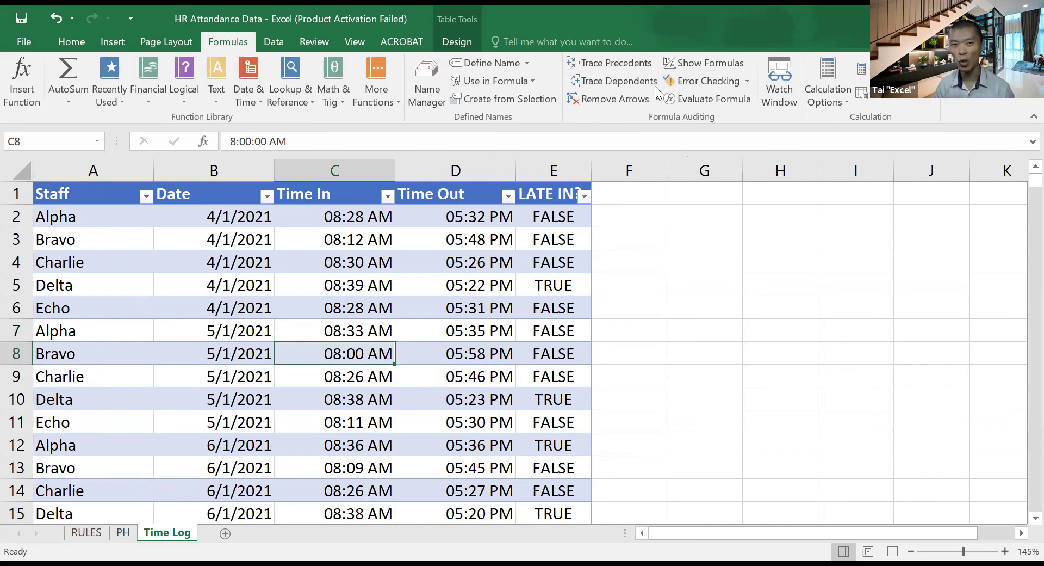
- Enter the test time 23:30 PM in cell G4, outside the attendance table
left_click(708, 260)
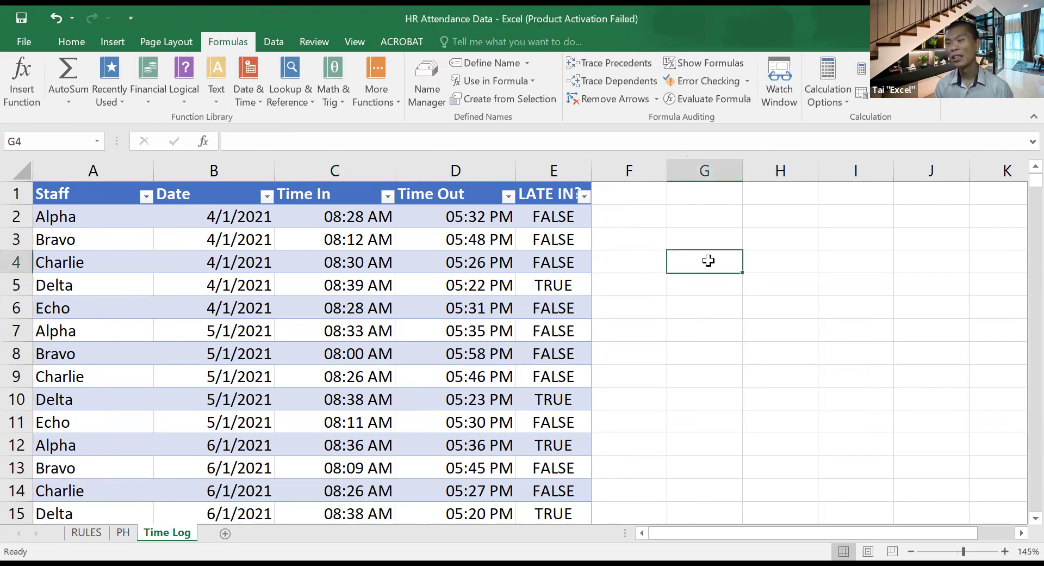
type("23:")
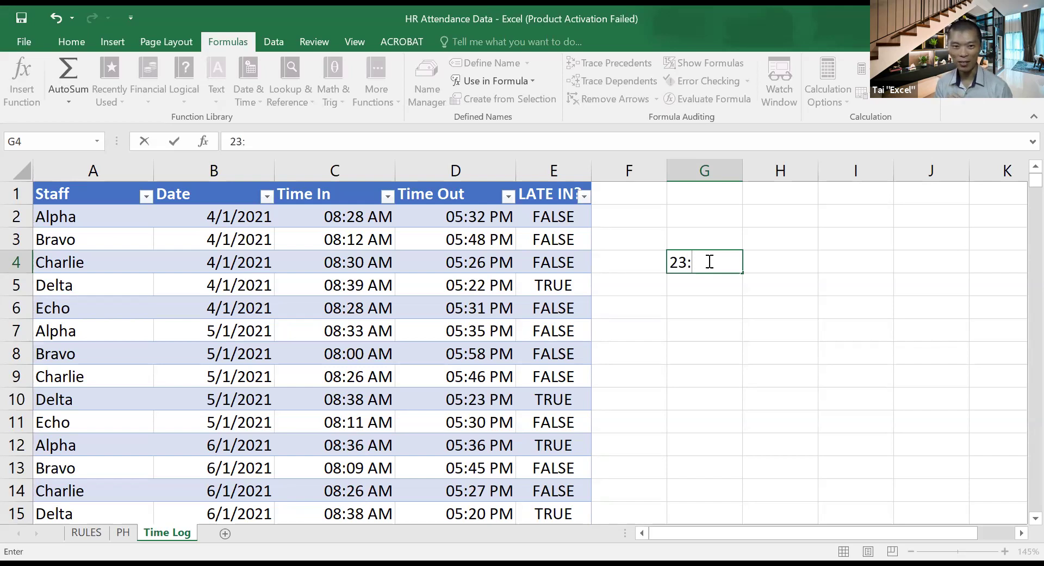
type("30")
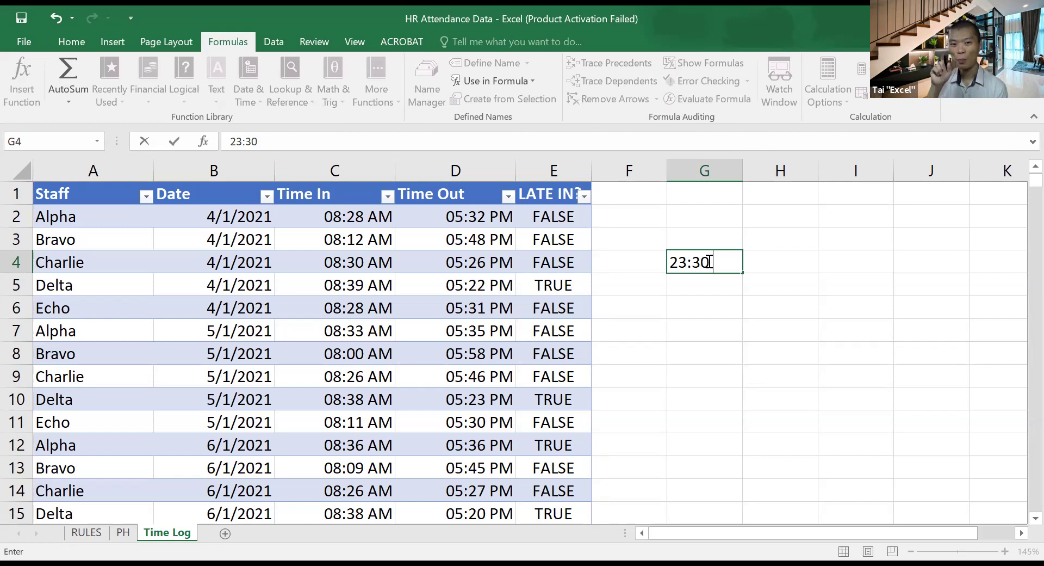
type(" A")
key("BackSpace")
type("PM")
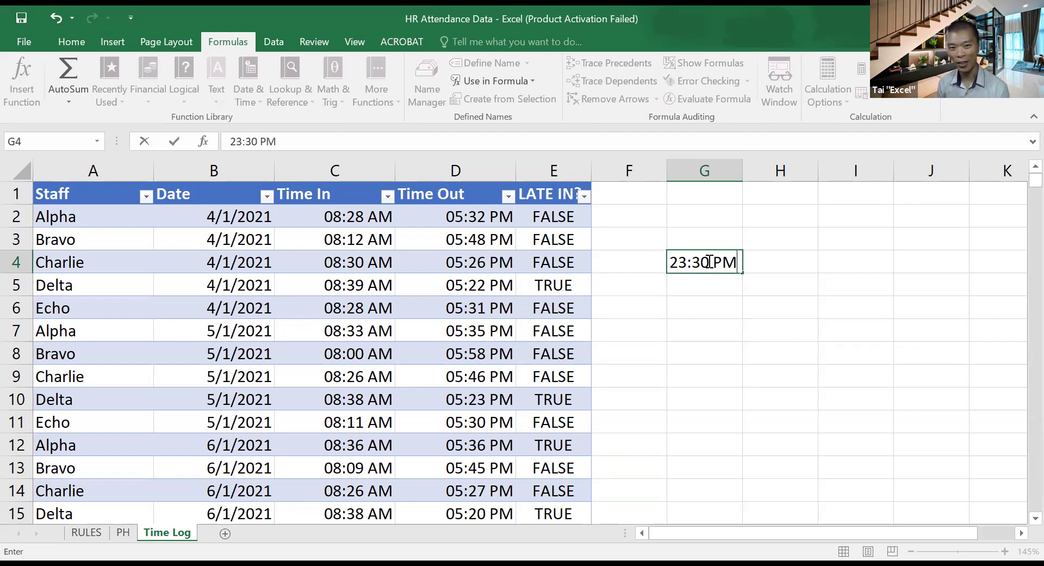
key("ctrl+Return")
key("Return")
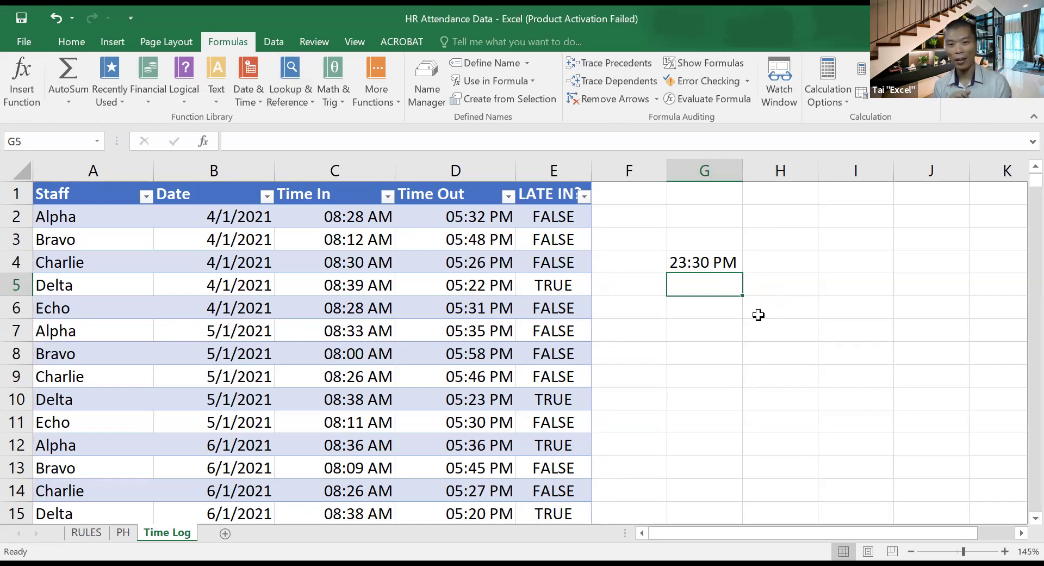
- Test whether the time in G4 is text with an ISTEXT formula referencing G4 in cell G5
type("=")
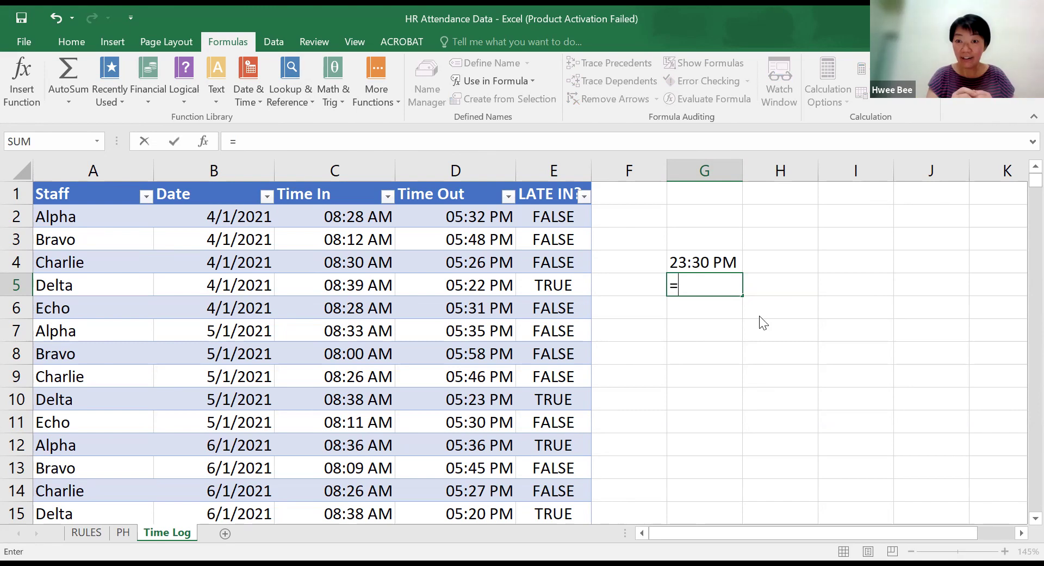
type("is")
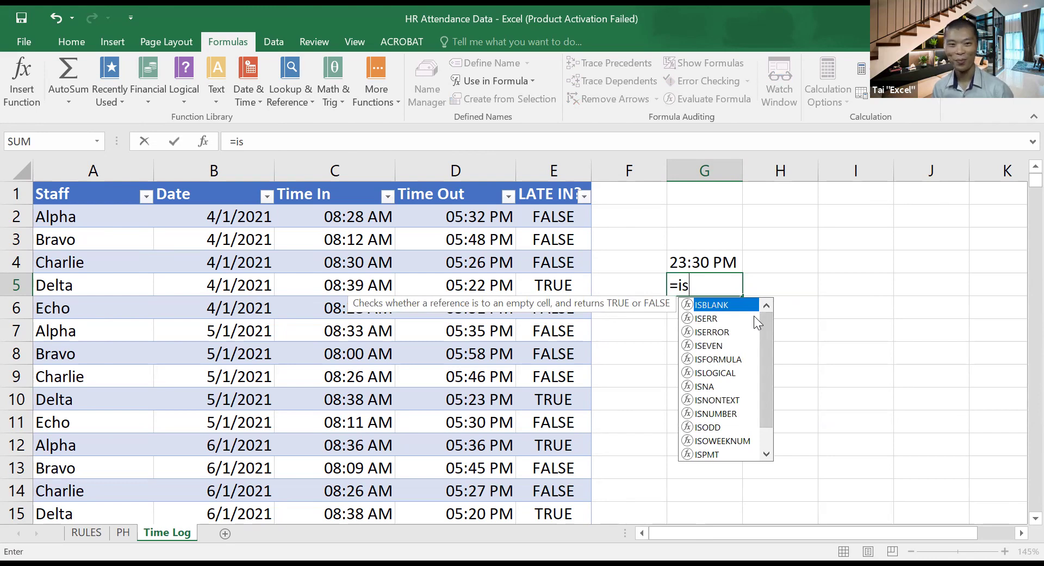
type("text")
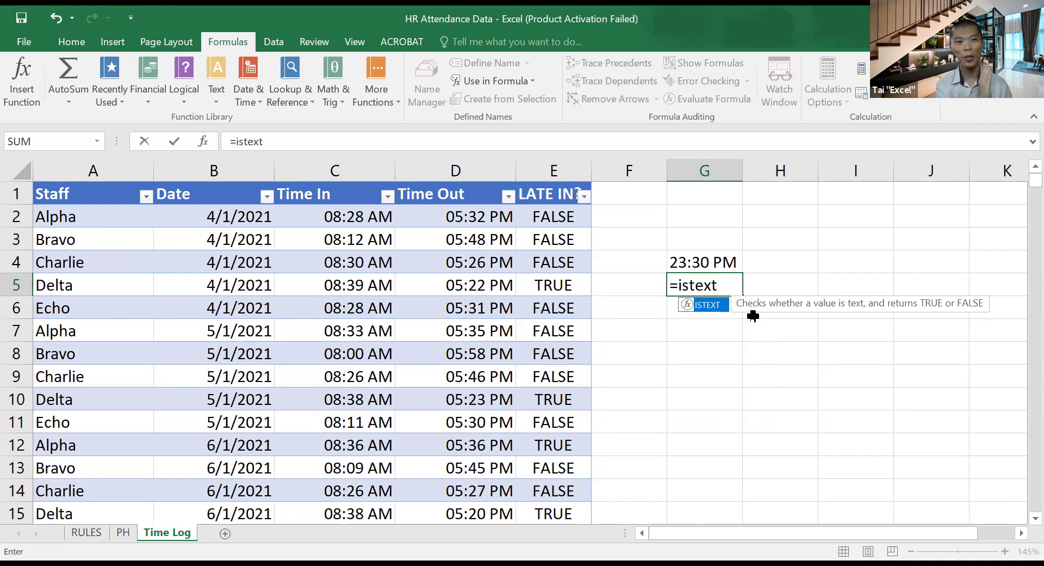
key("Tab")
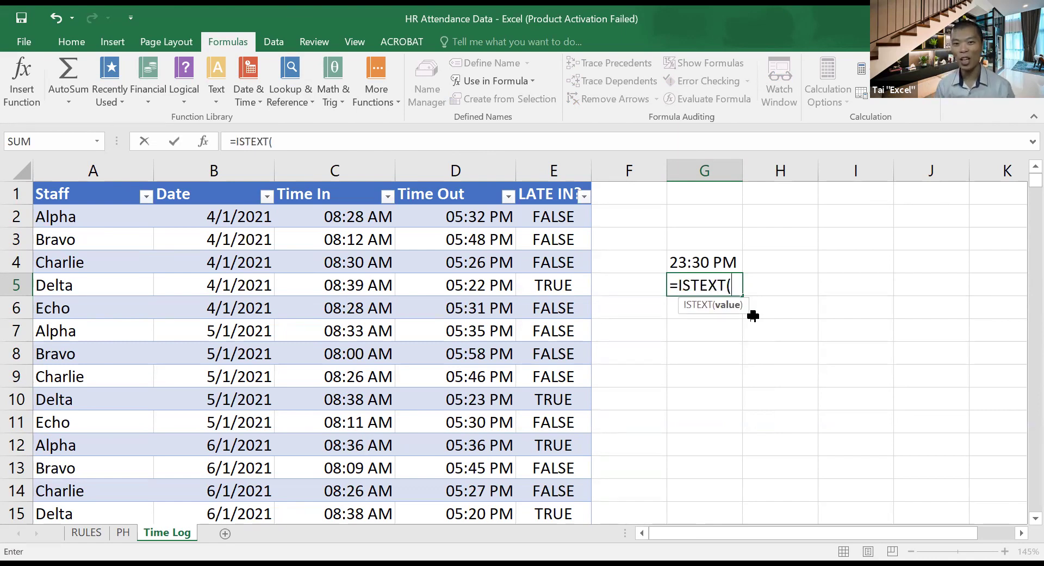
left_click(714, 262)
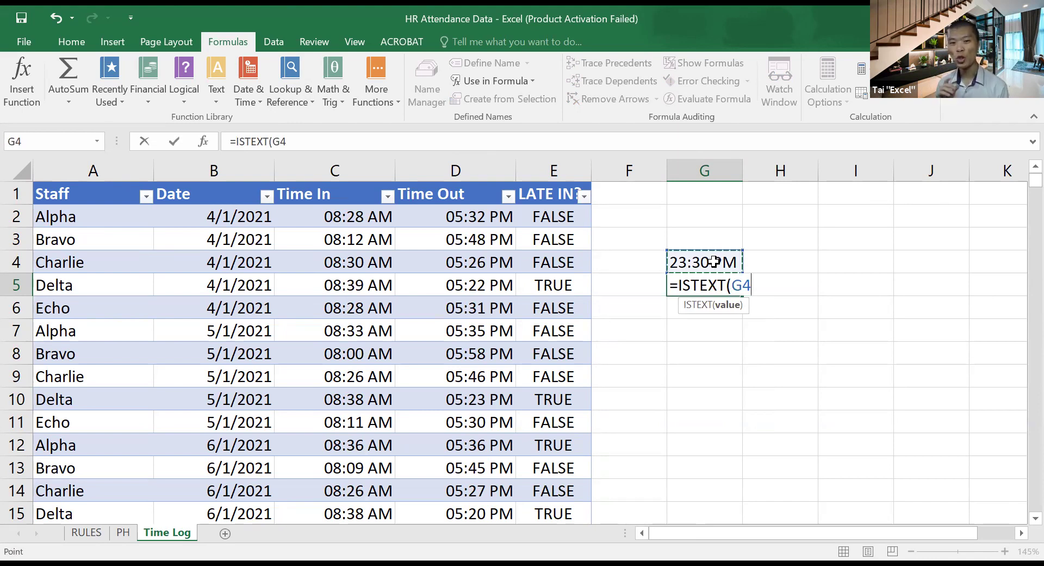
key("Return")
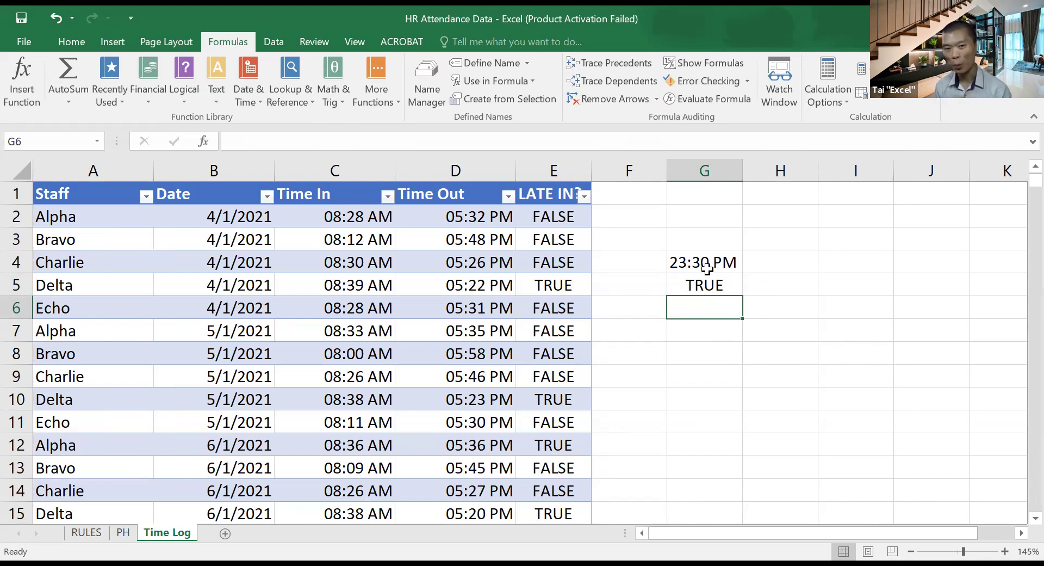
- Remove PM from the test time in G4 so it reads 23:30, and recheck the ISTEXT formula in G5
left_click(708, 266)
left_click(364, 145)
key("BackSpace")
key("BackSpace")
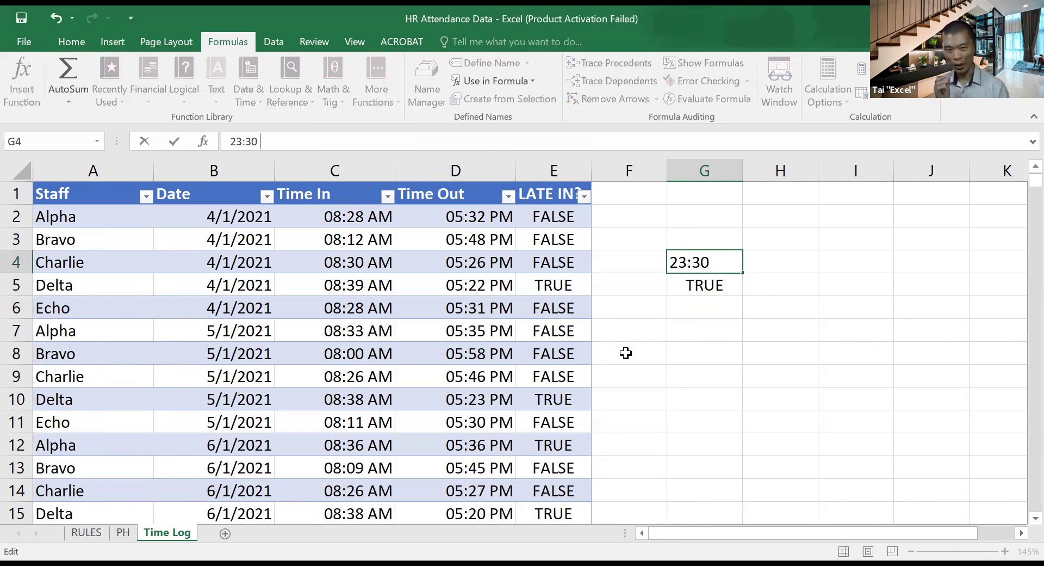
left_click(706, 282)
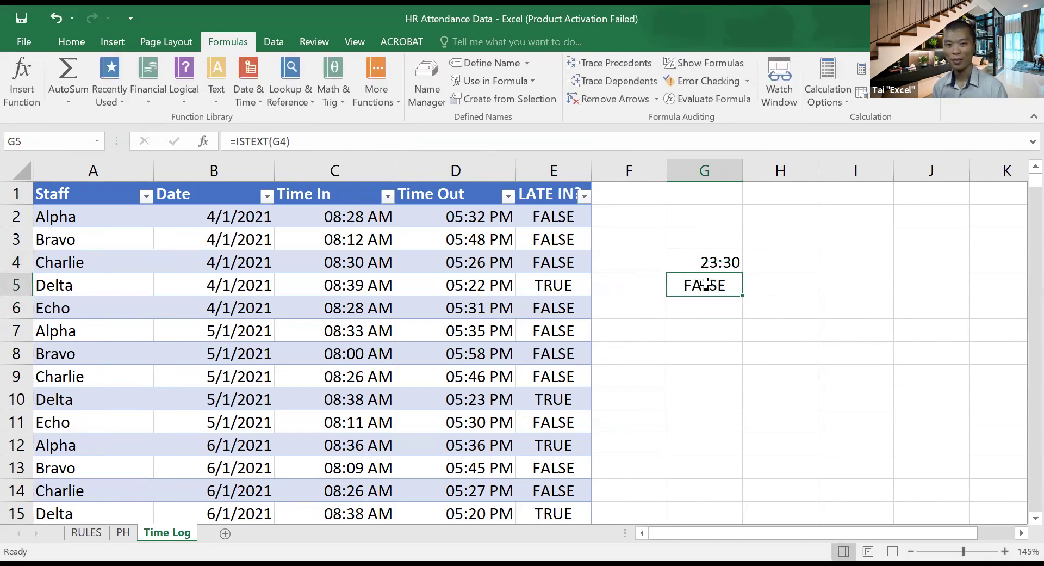
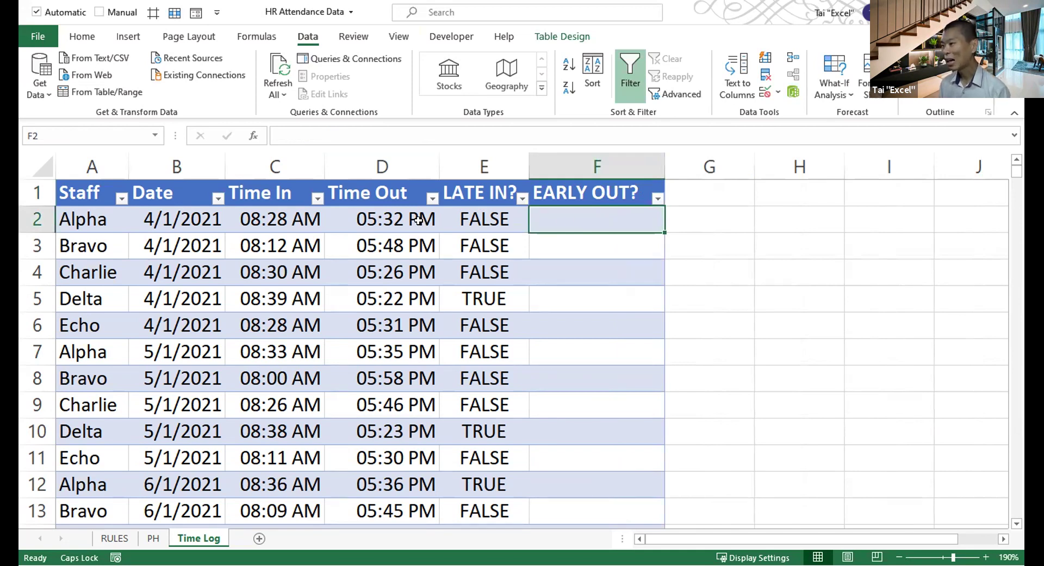
- In the other HR Attendance Data workbook, compare Time Out cell D2 with the Permissible Early Out rule and future/past notes on the RULES sheet
left_click(389, 218)
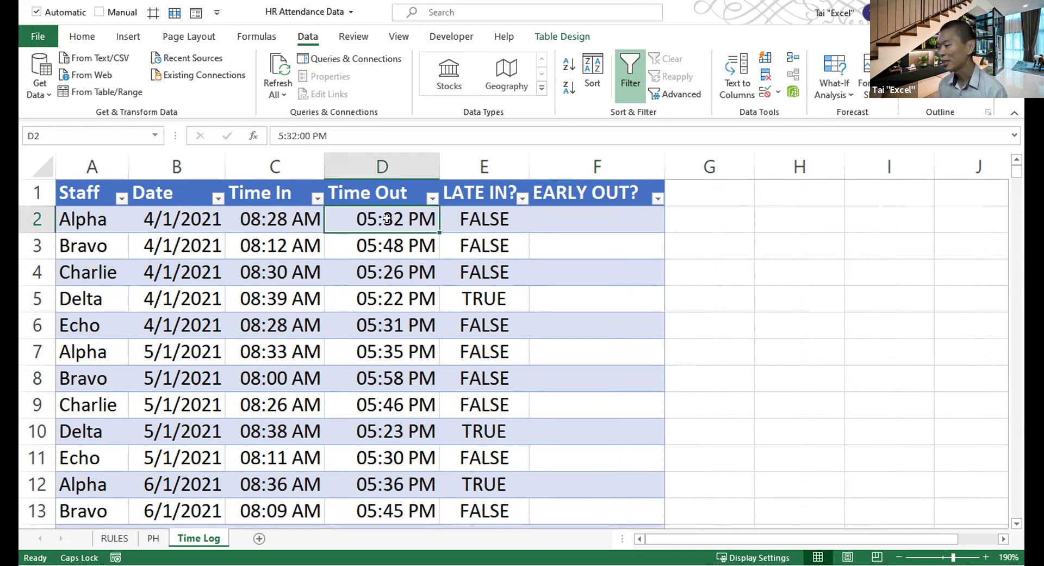
left_click(115, 538)
left_click(373, 300)
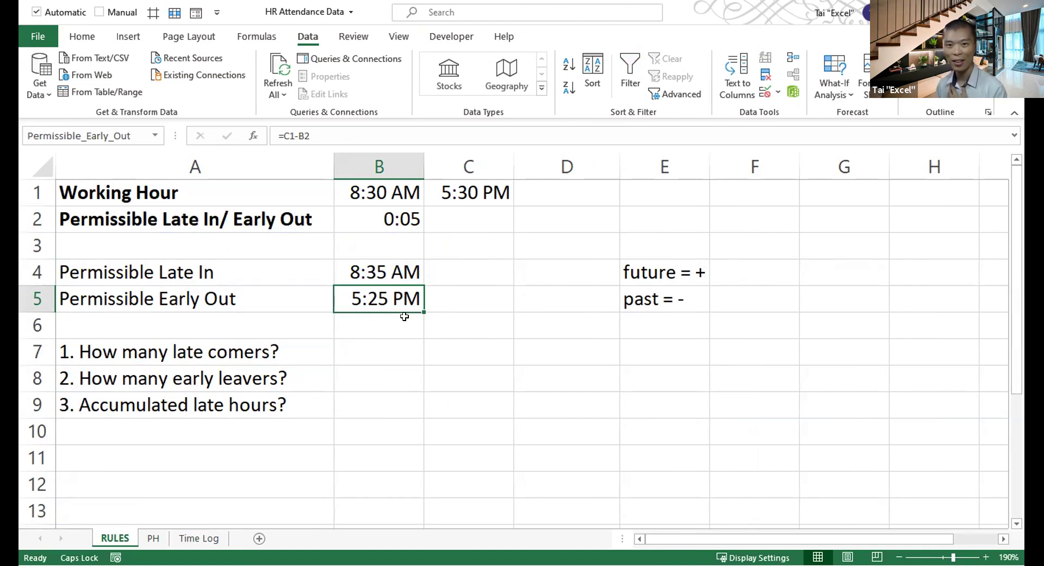
left_click_drag(626, 272, 767, 266)
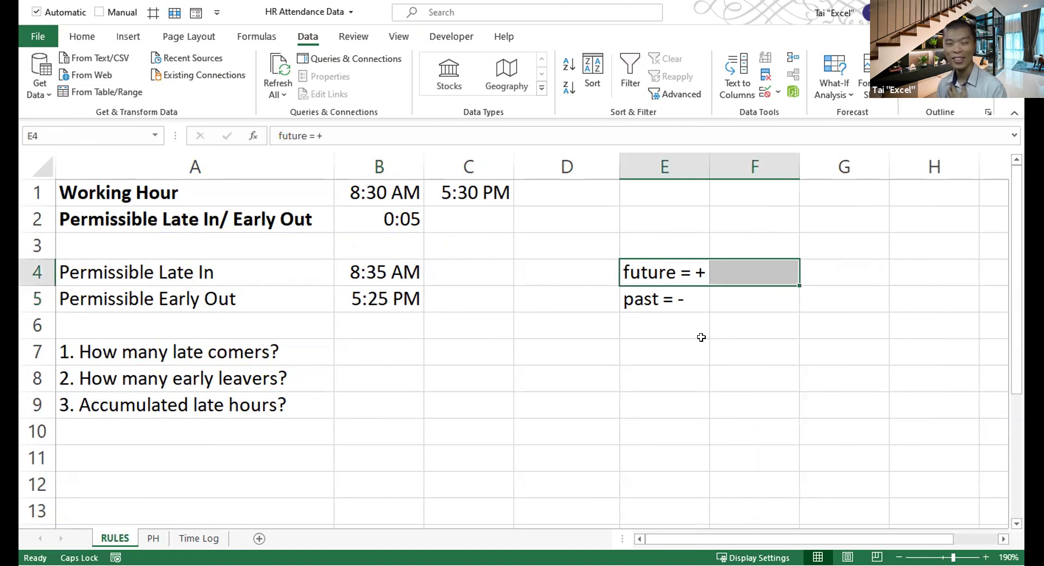
- On the Time Log sheet, fill the EARLY OUT? column from F2 with the formula =[@[Time Out ]]<Permissible_Early_Out, inserting the defined name
left_click(197, 539)
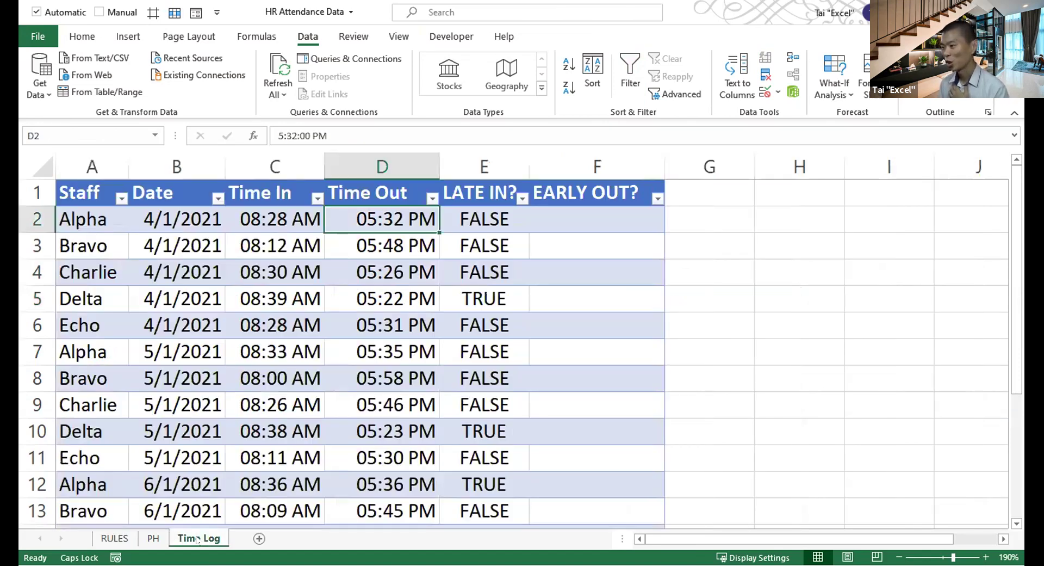
left_click(604, 231)
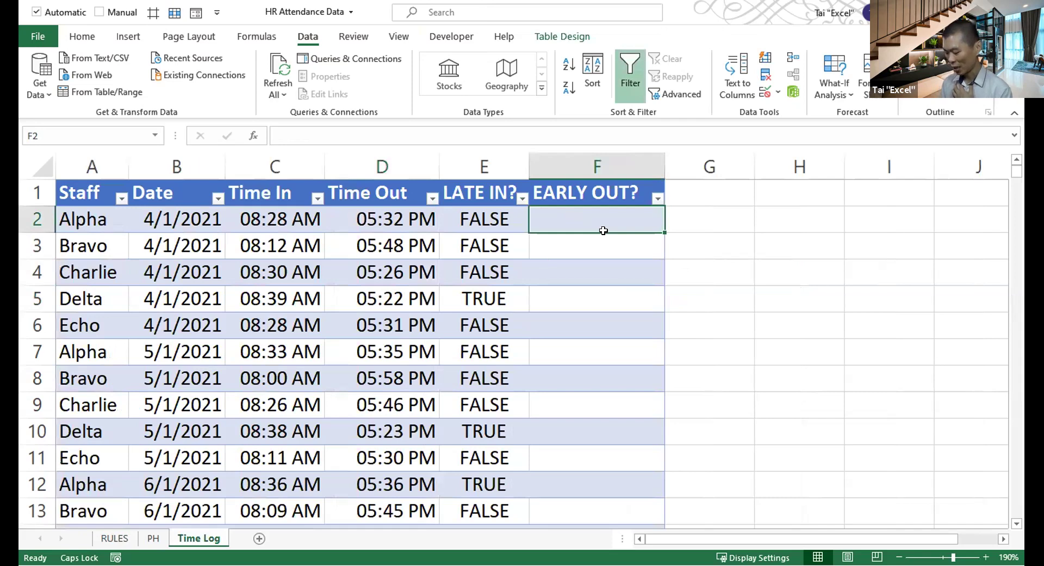
type("=")
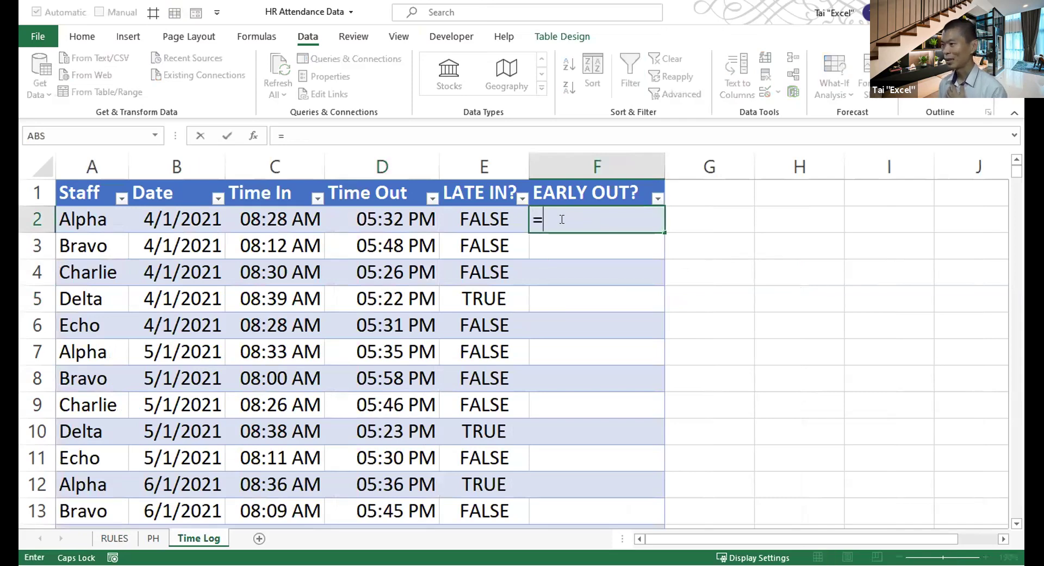
left_click(390, 211)
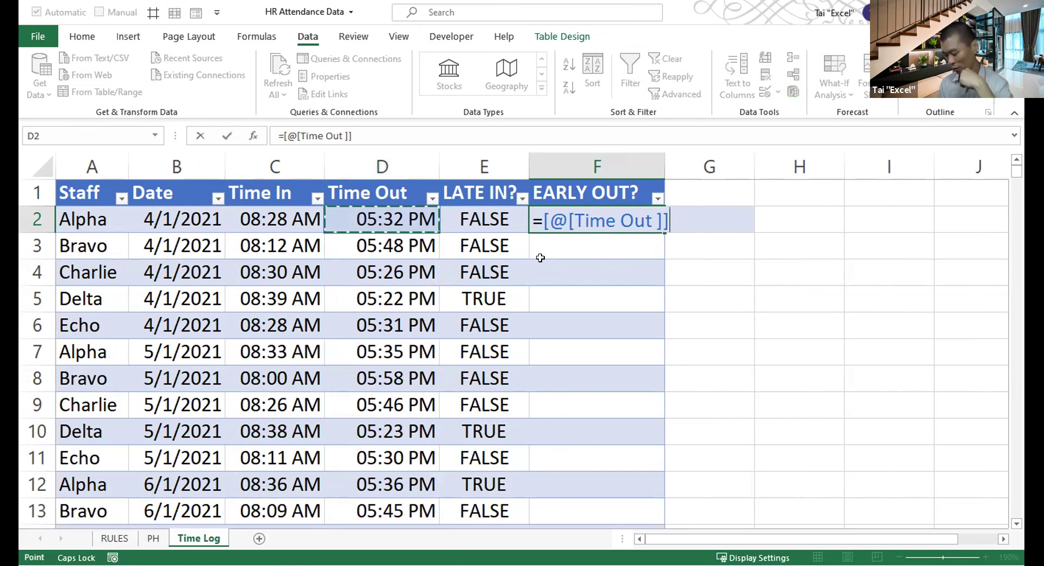
type("<")
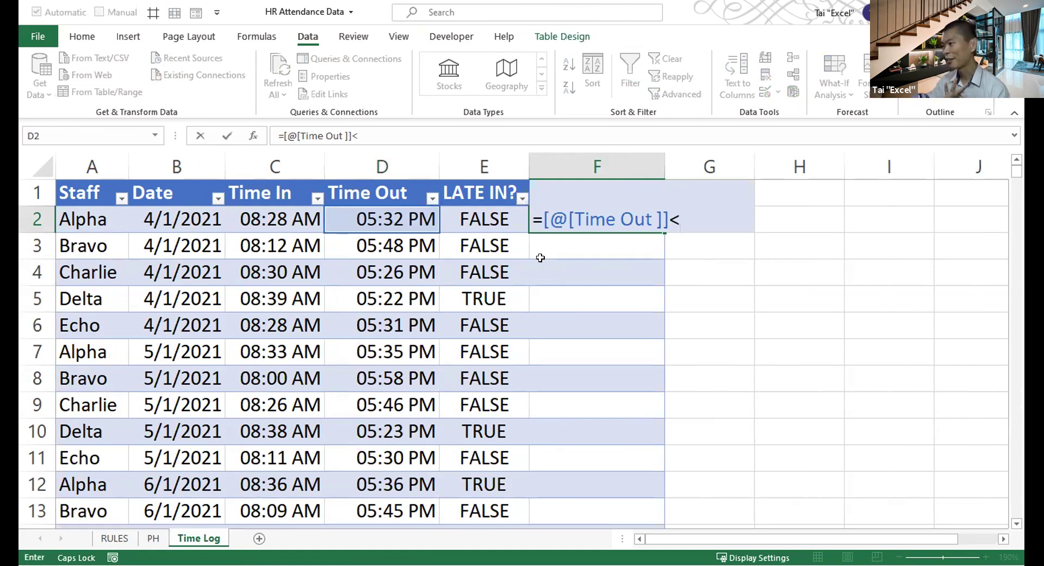
key("F3")
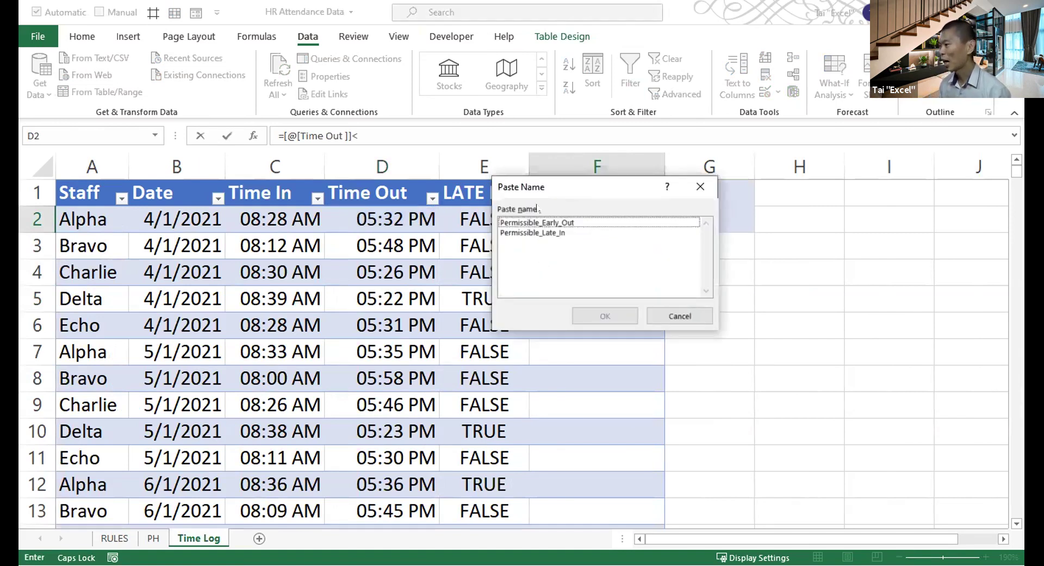
left_click(530, 221)
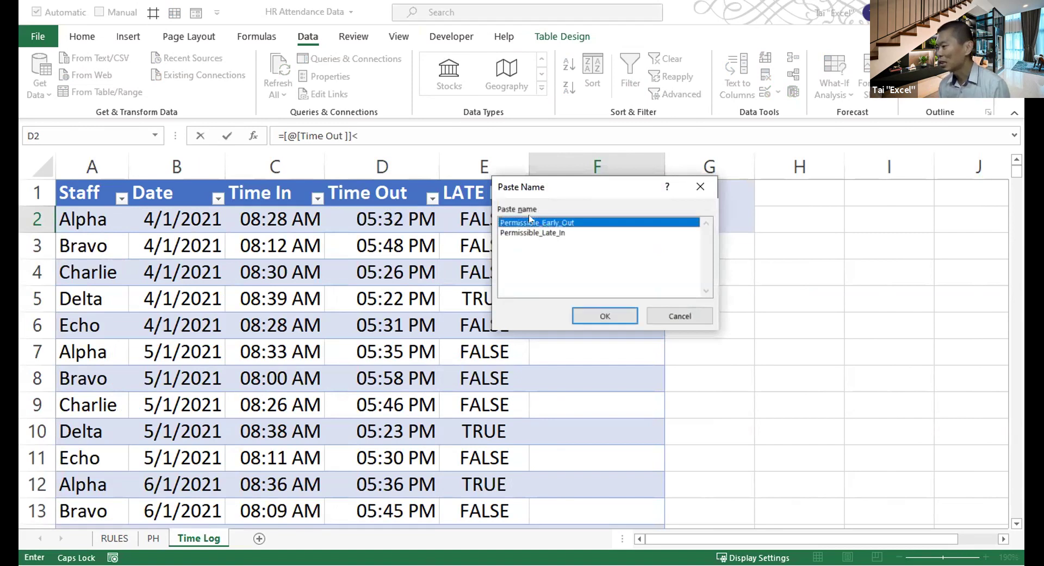
left_click_drag(556, 188, 601, 273)
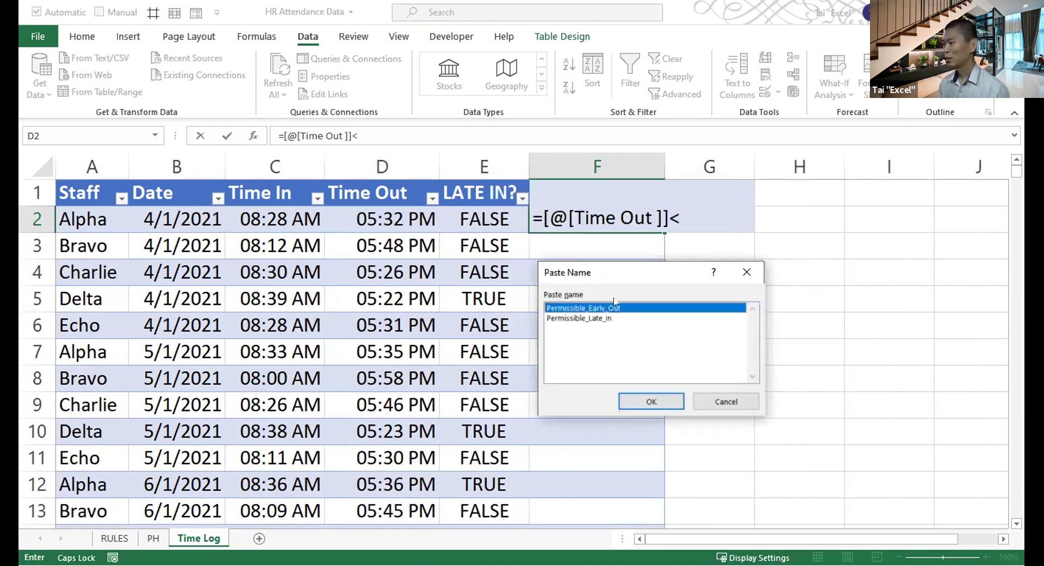
left_click(646, 402)
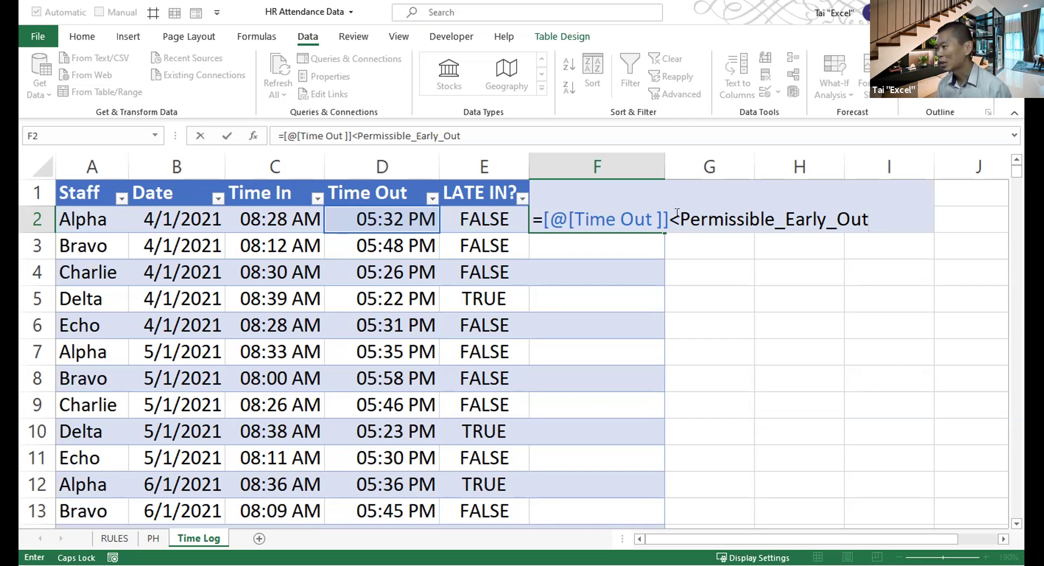
left_click_drag(669, 219, 680, 220)
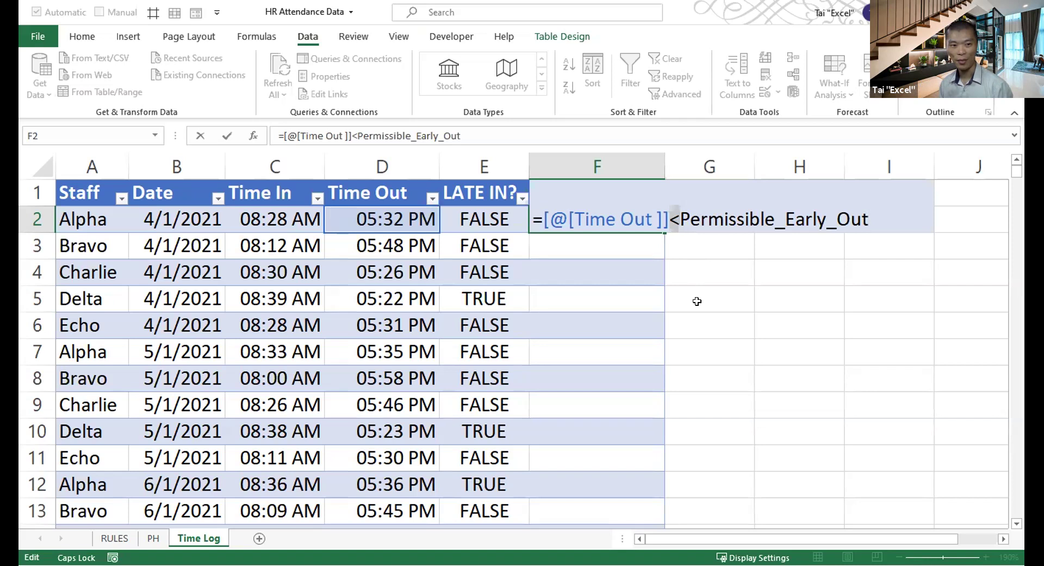
key("Return")
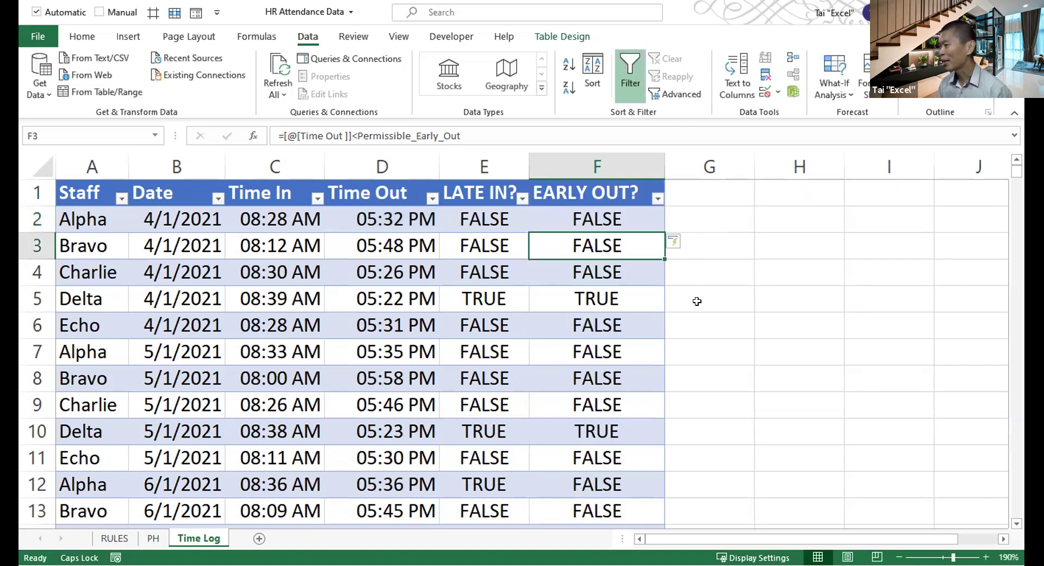
- Check the EARLY OUT? results in rows 5, 9 and 10 against their Time Out values
left_click(606, 295)
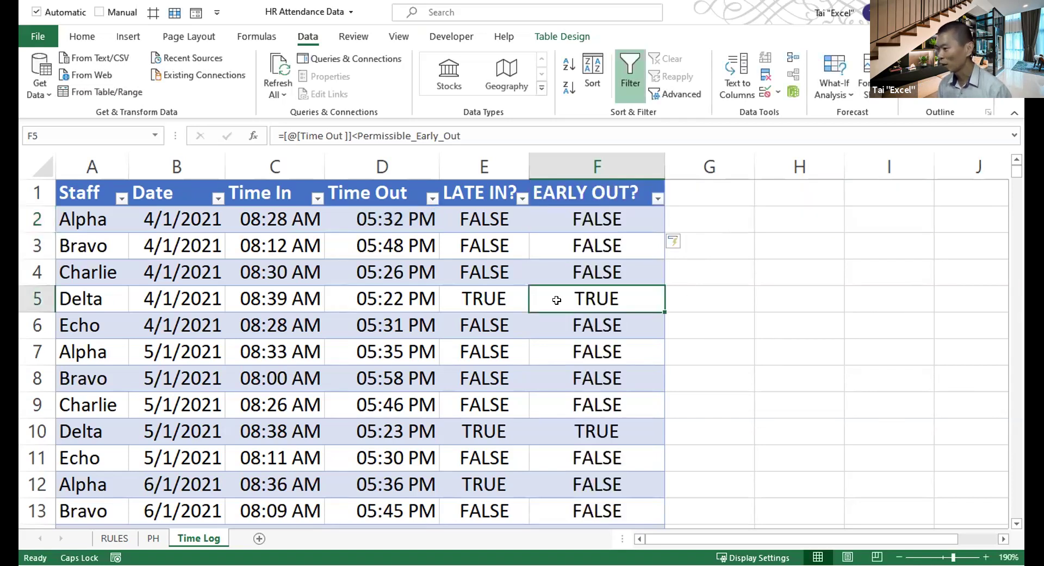
left_click(400, 302)
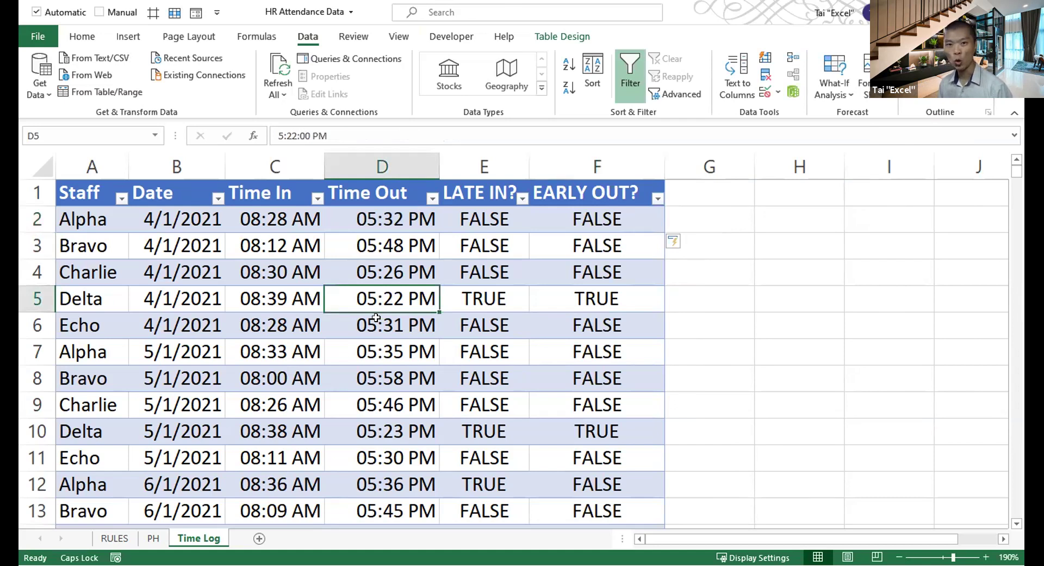
scroll(524, 316, "down", 1)
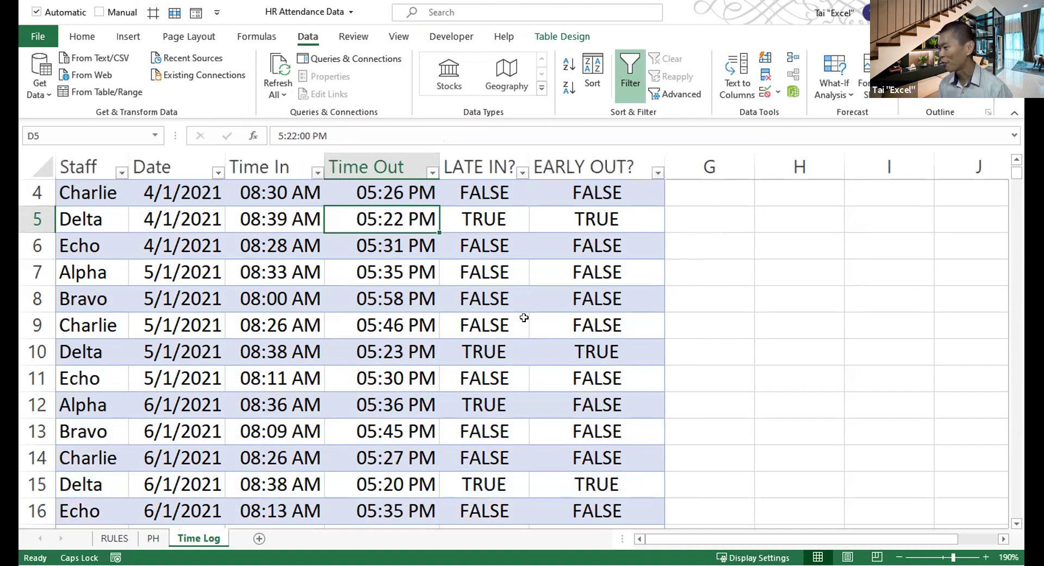
left_click(400, 325)
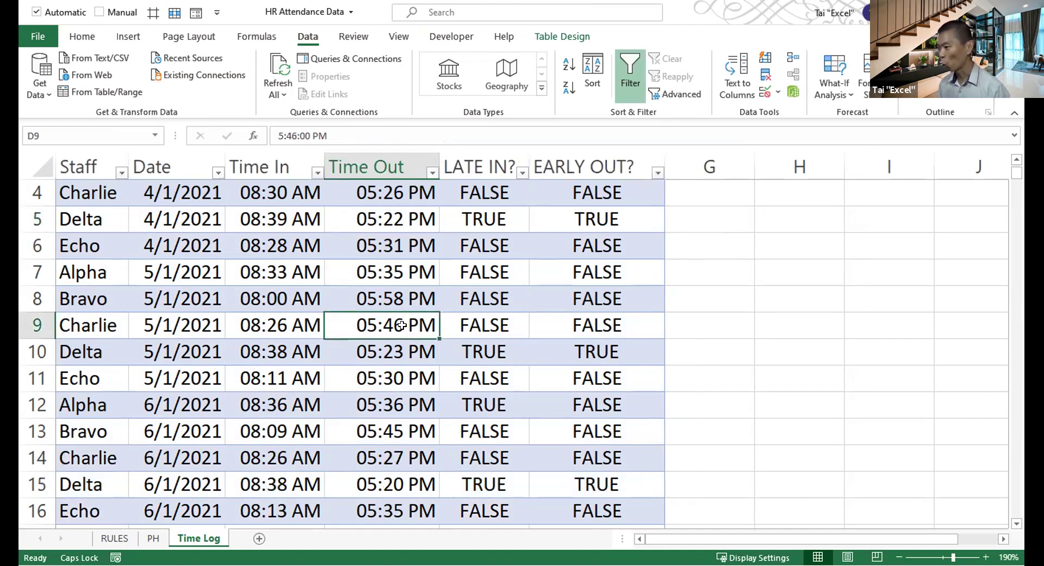
left_click(538, 325, "ctrl")
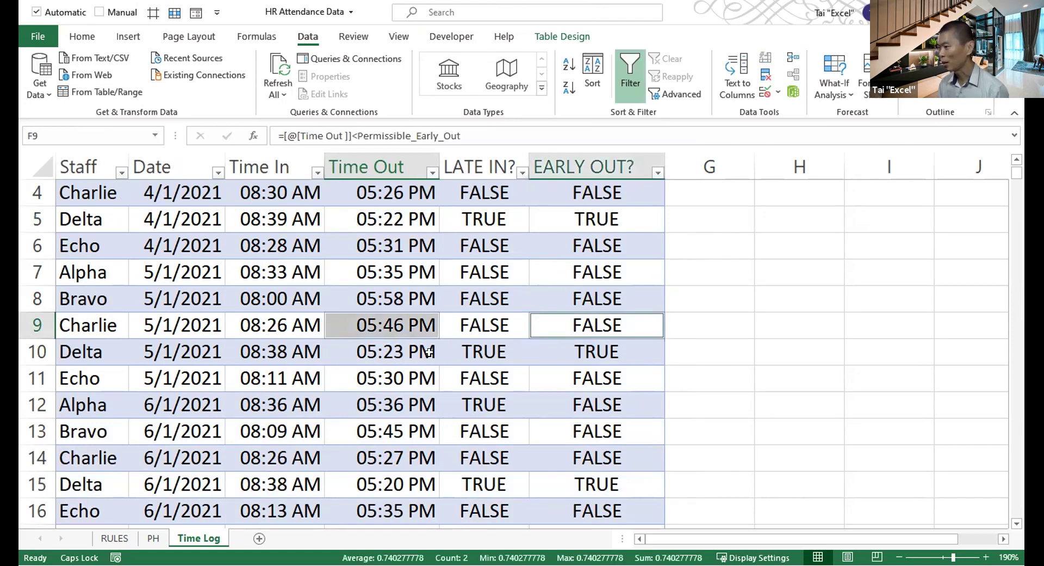
left_click(389, 352)
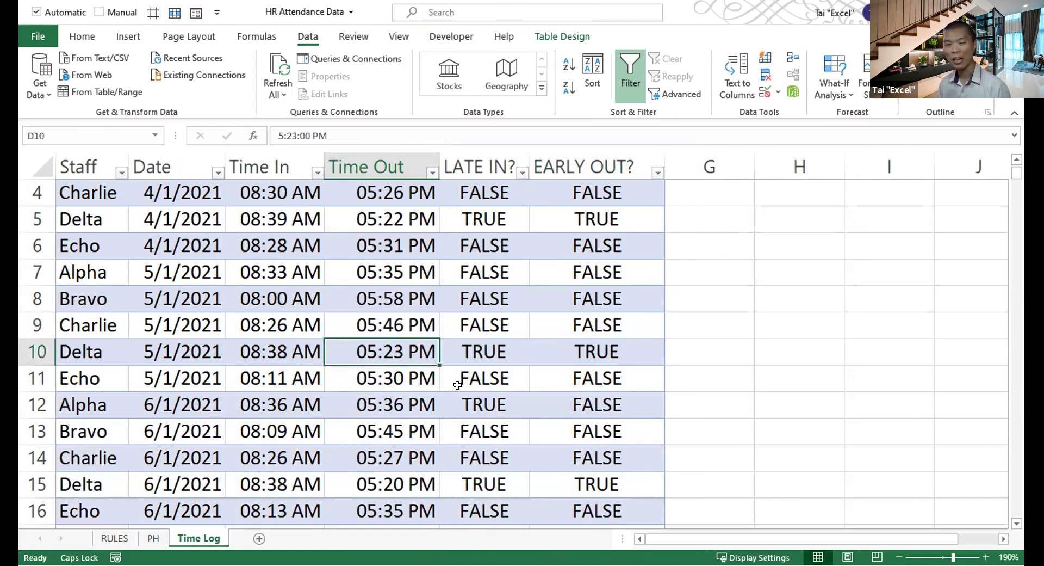
left_click(576, 351)
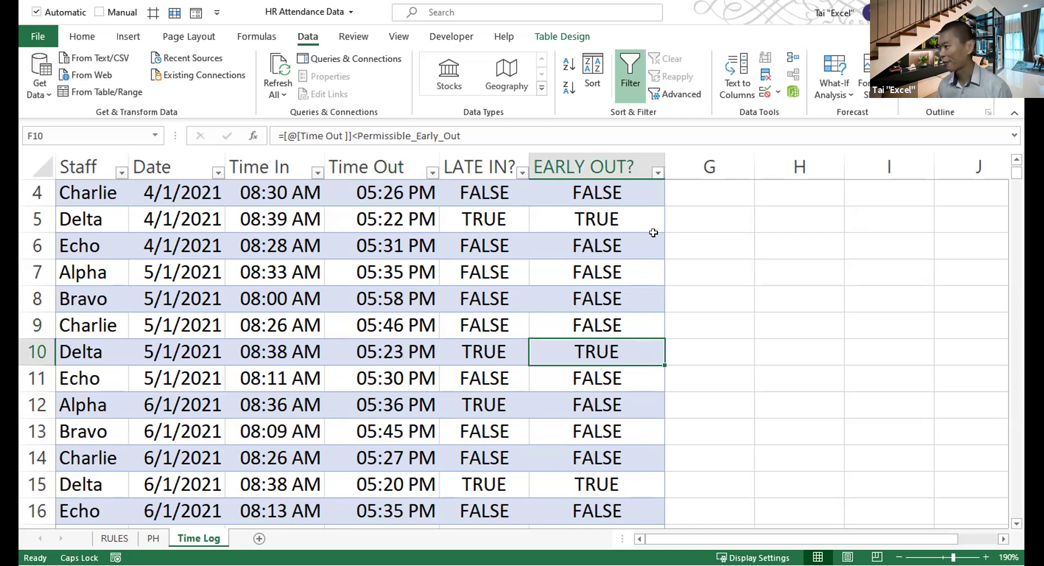
left_click(654, 172)
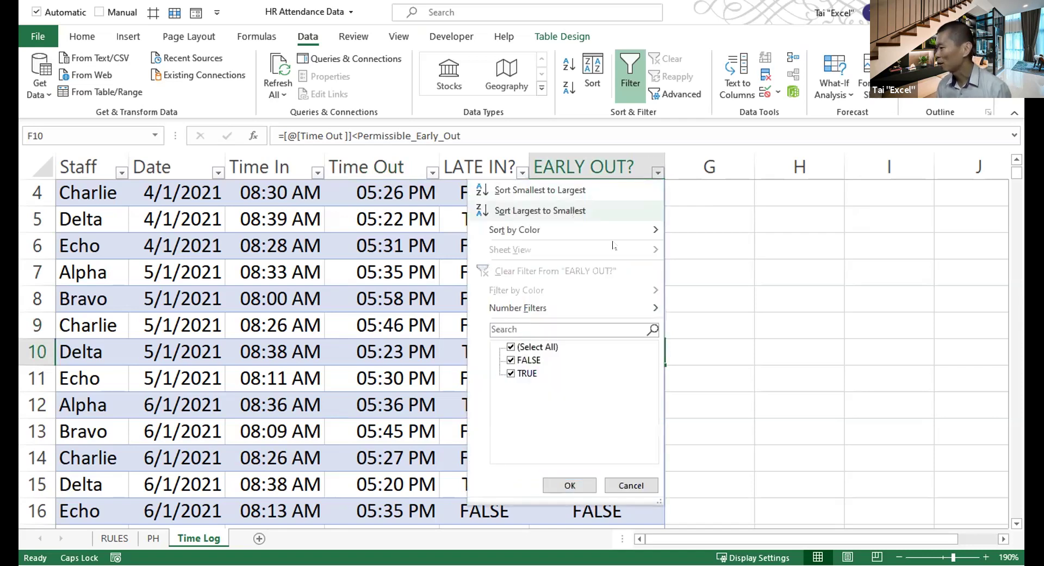
left_click(522, 361)
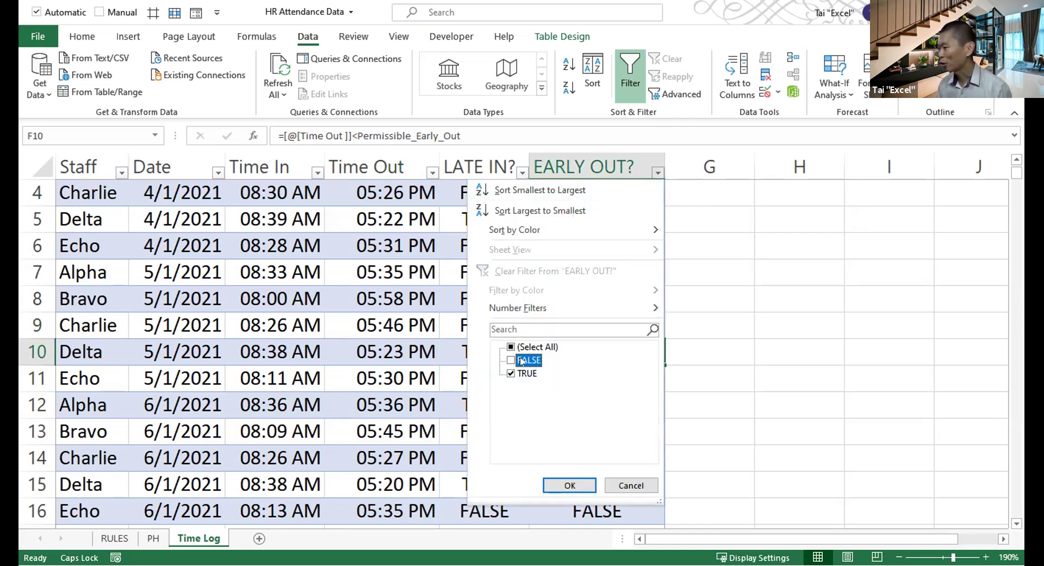
key("ctrl+2")
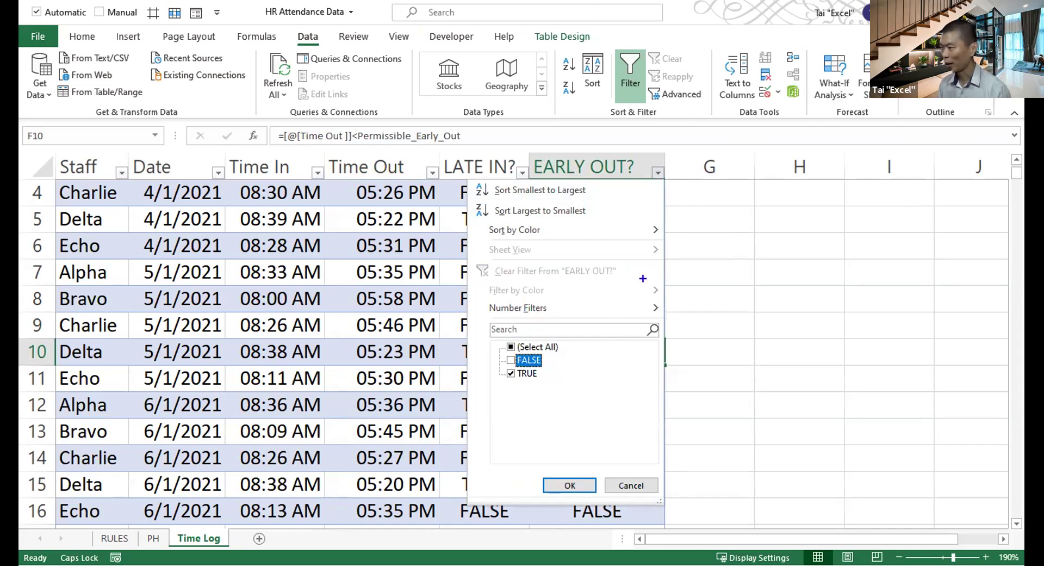
left_click_drag(645, 163, 679, 191)
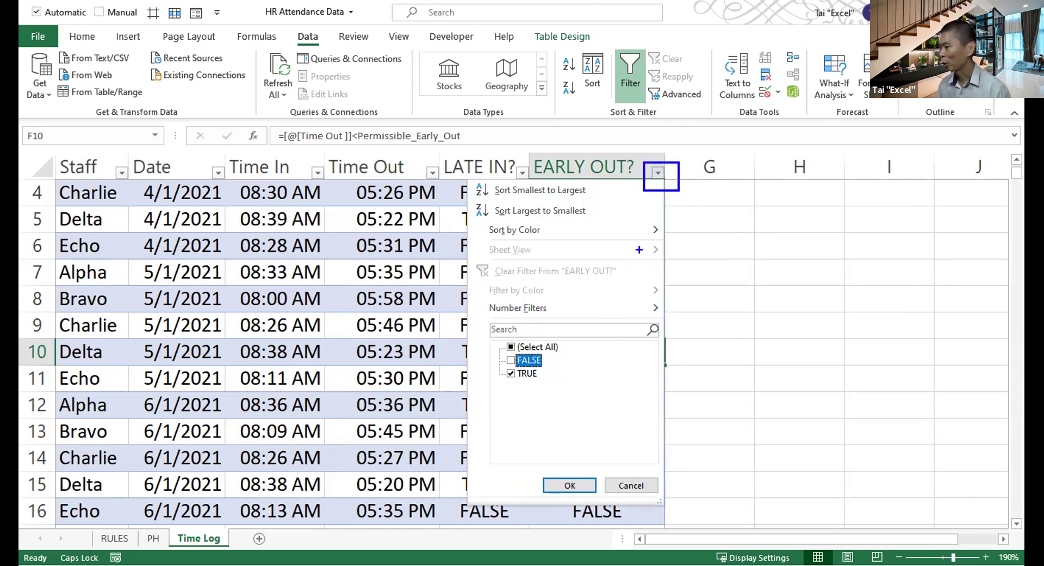
left_click_drag(497, 347, 560, 367)
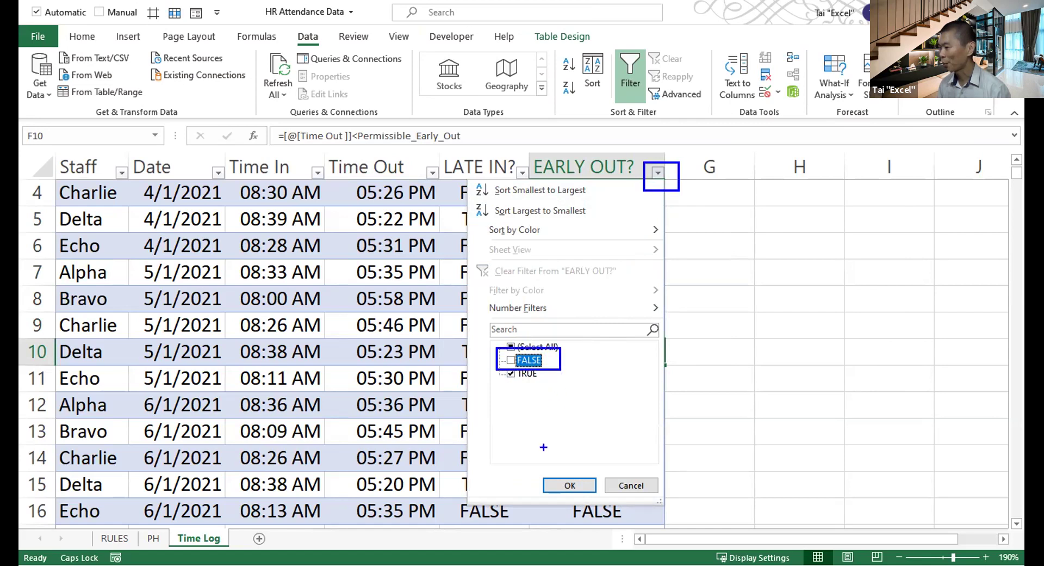
left_click_drag(528, 468, 605, 500)
left_click_drag(556, 351, 658, 179)
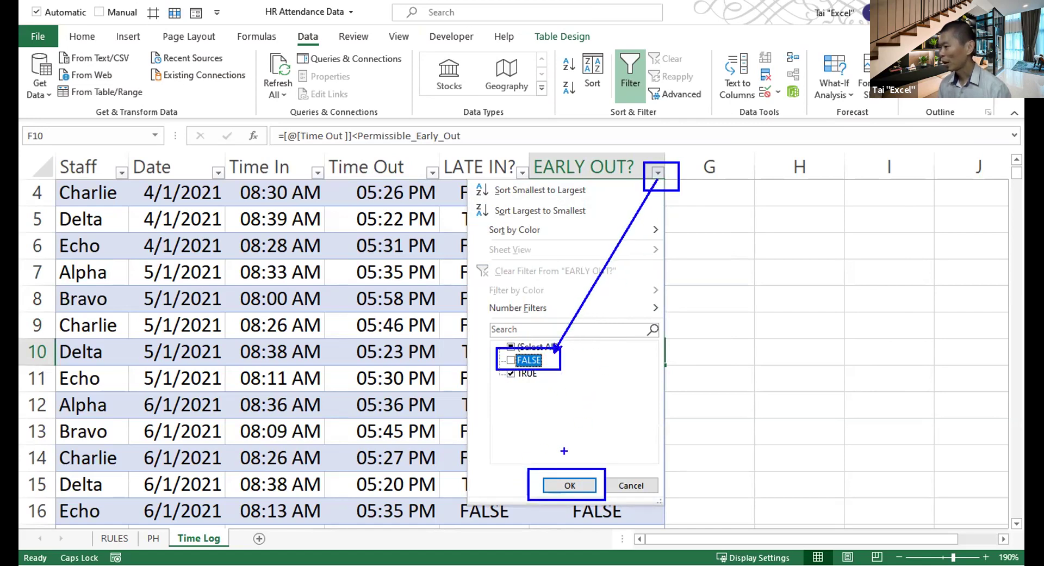
left_click_drag(530, 471, 511, 363)
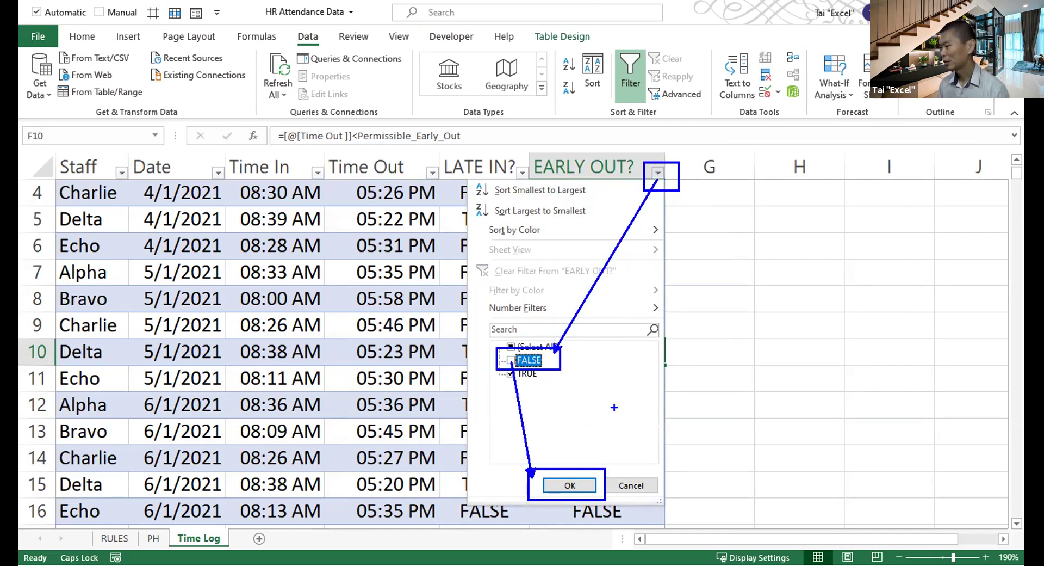
key("Escape")
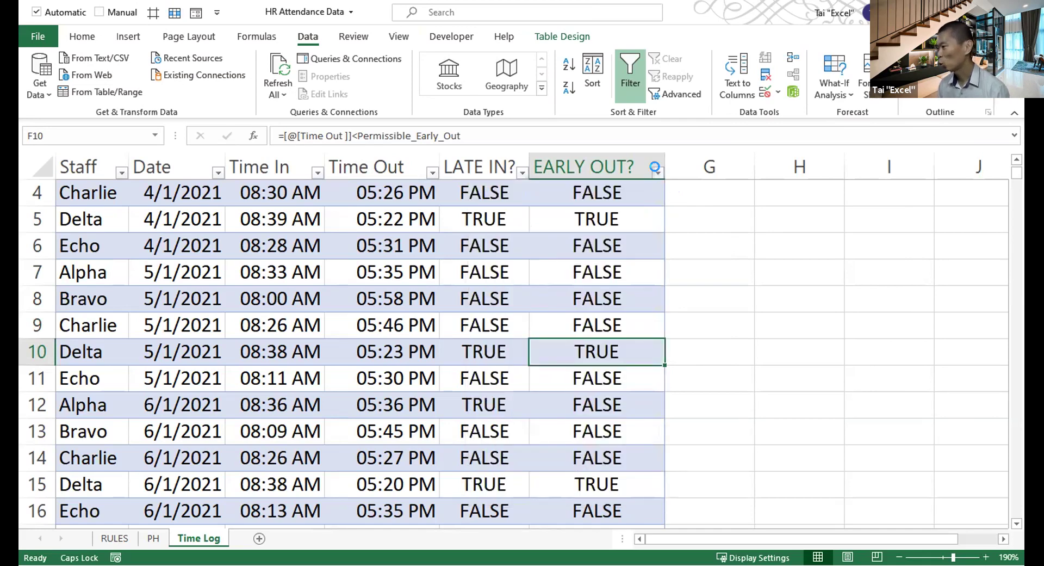
- Filter the EARLY OUT? column to exclude FALSE and show only TRUE records, and return to cell A1
left_click(658, 172)
left_click(526, 359)
left_click(573, 489)
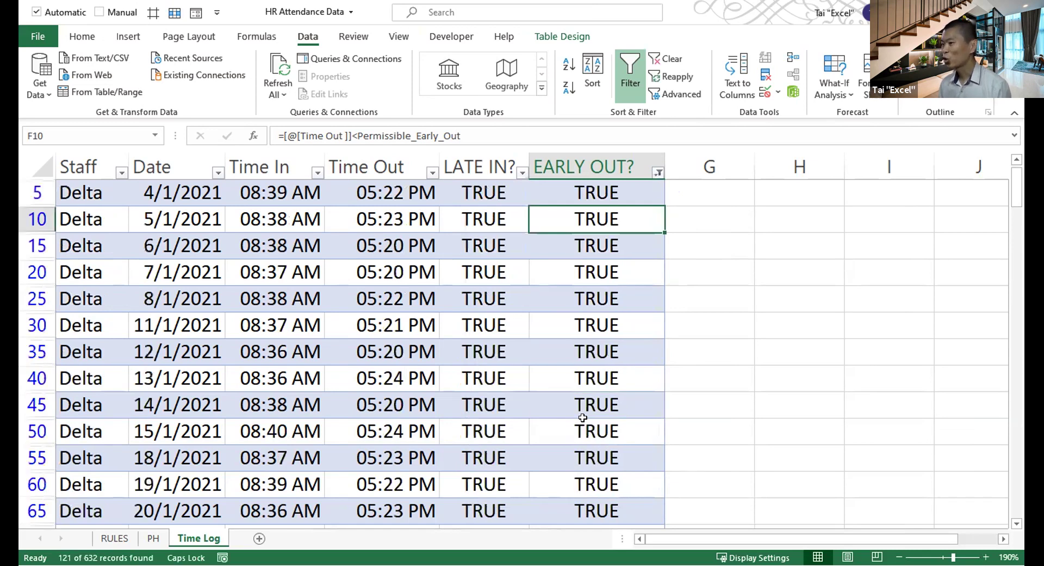
key("ctrl+Up")
key("ctrl+Left")
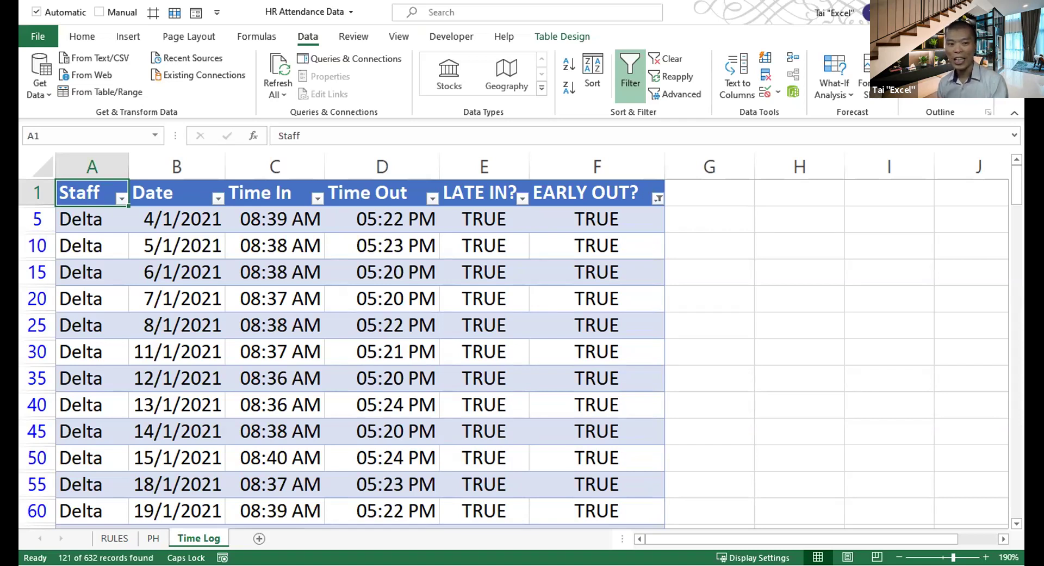
- Examine the filtered early-out records down the table, comparing Staff and Date with the LATE IN? and EARLY OUT? flags
key("alt+Tab")
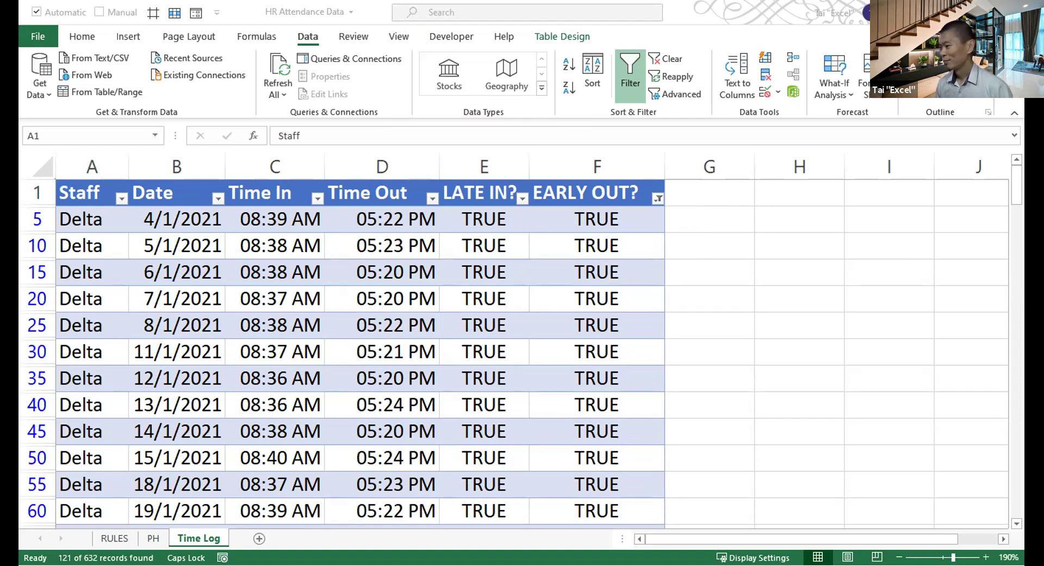
scroll(584, 361, "down", 1)
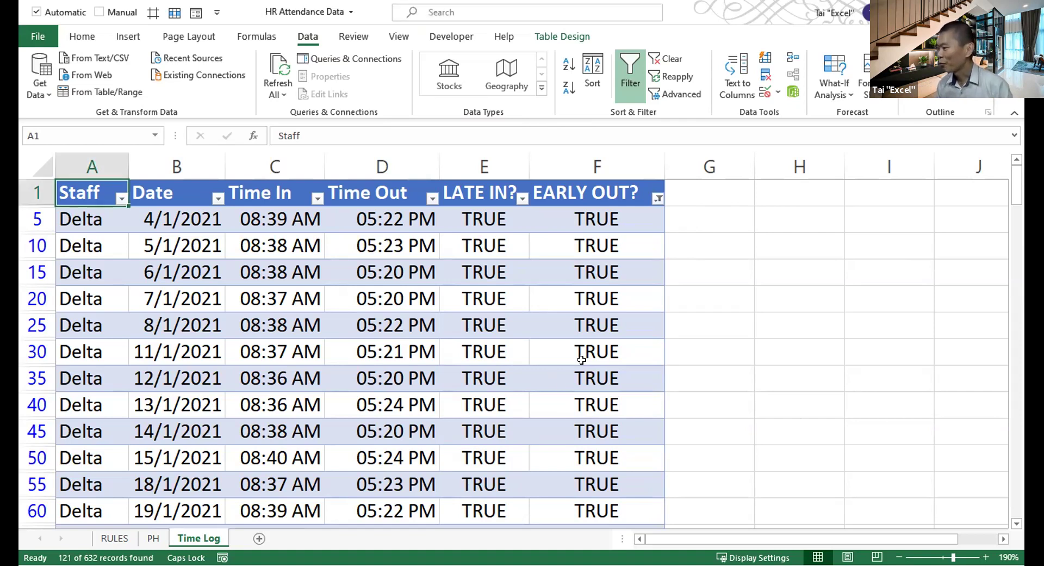
scroll(581, 359, "down", 3)
left_click_drag(478, 272, 634, 453)
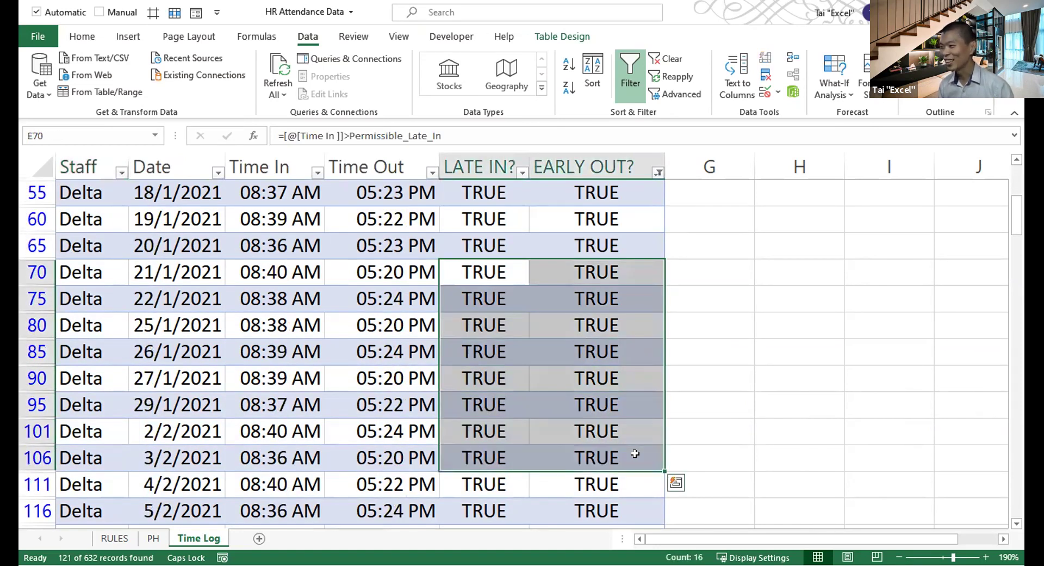
scroll(635, 454, "down", 4)
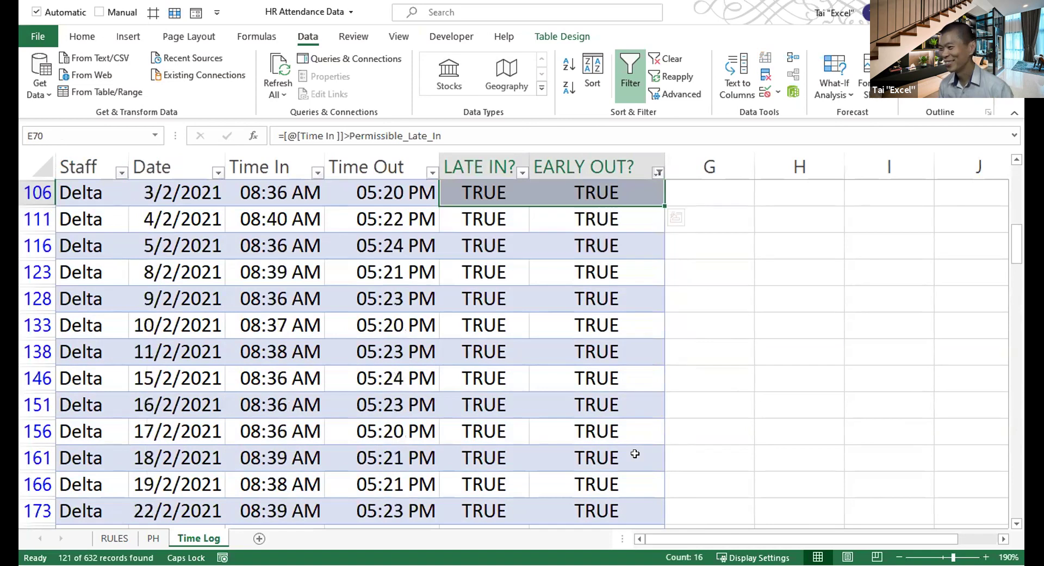
left_click(82, 251)
left_click_drag(82, 252, 109, 511)
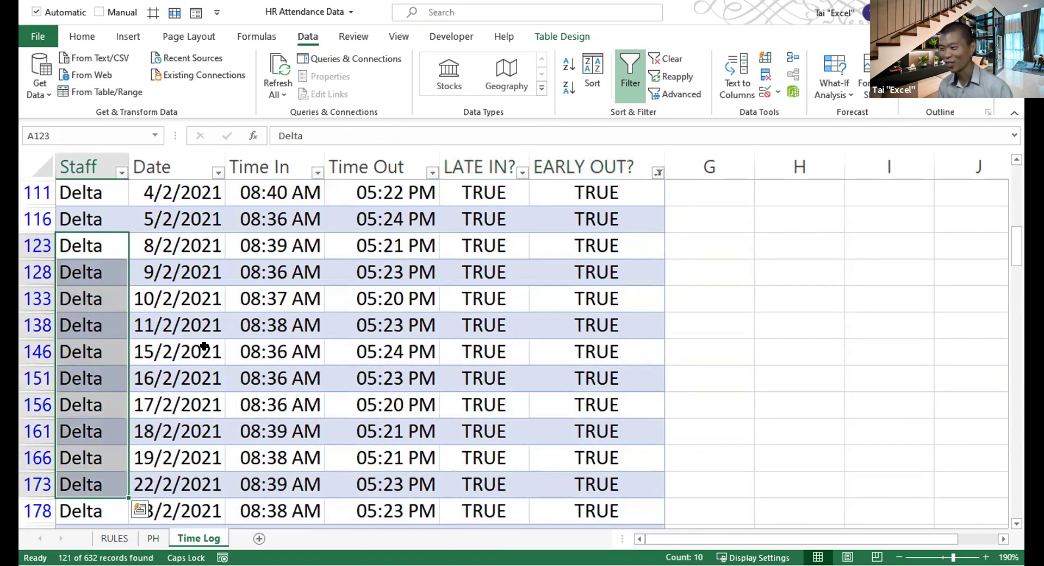
left_click_drag(215, 250, 213, 438)
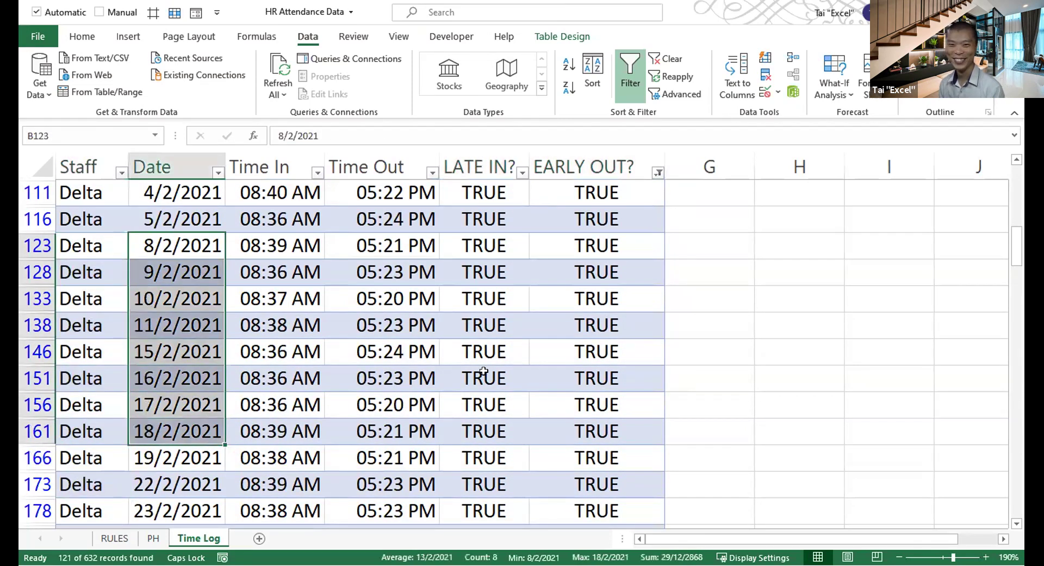
scroll(483, 371, "down", 10)
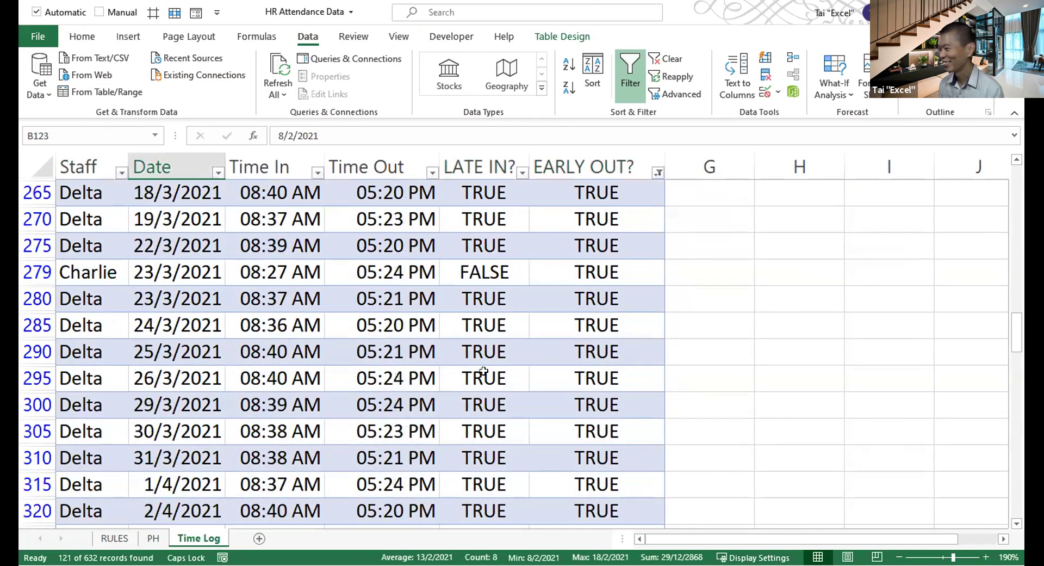
- Examine Charlie's early-out record in row 279 and the filtered records below it
left_click(83, 268)
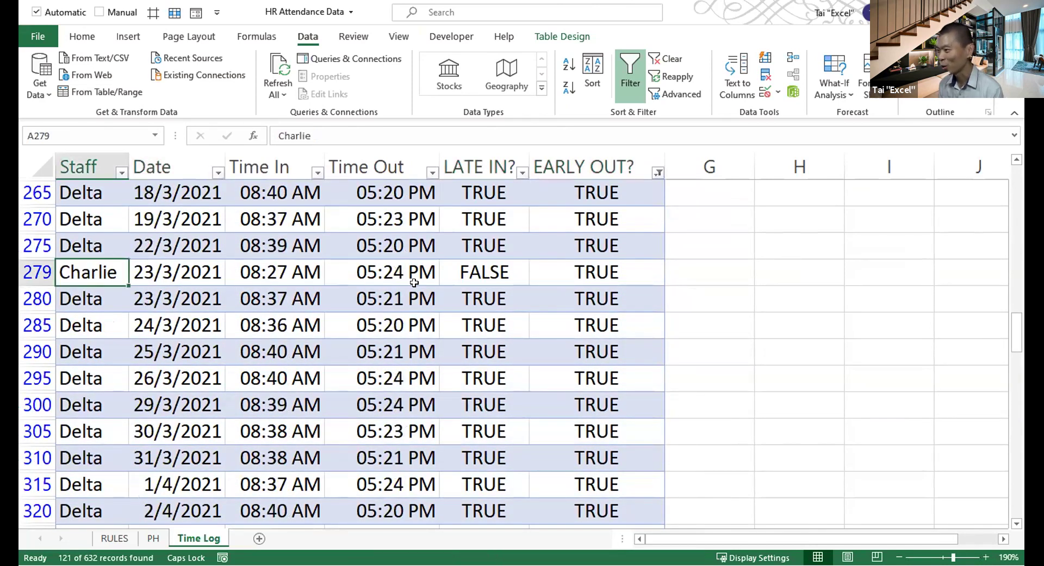
left_click(567, 270)
scroll(566, 270, "down", 4)
scroll(566, 270, "down", 2)
left_click(560, 268)
- Return to the EARLY OUT? header in F1 and clear the column's filter to show all records
key("ctrl+Up")
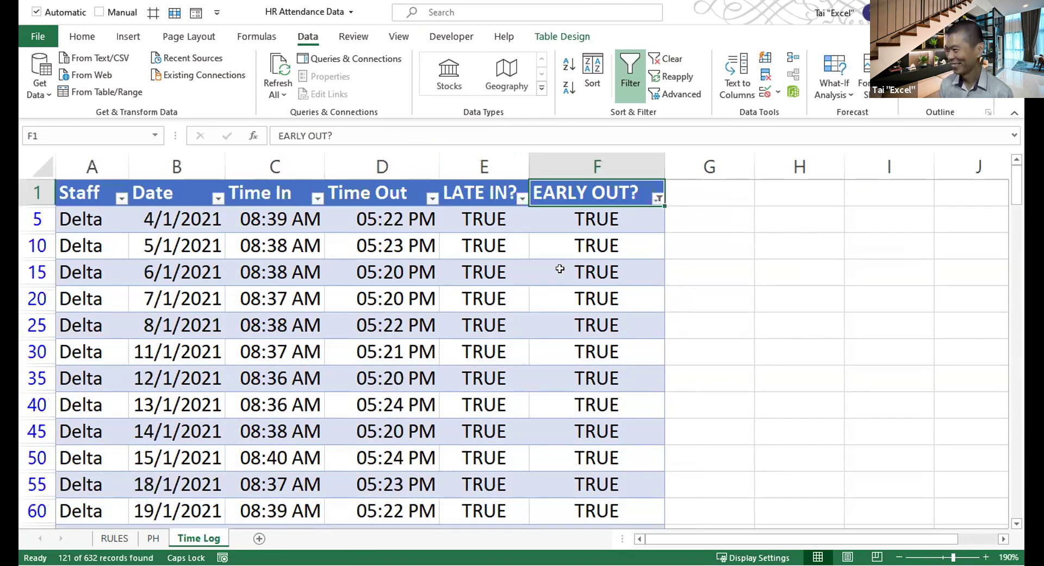
key("alt+a")
key("c")
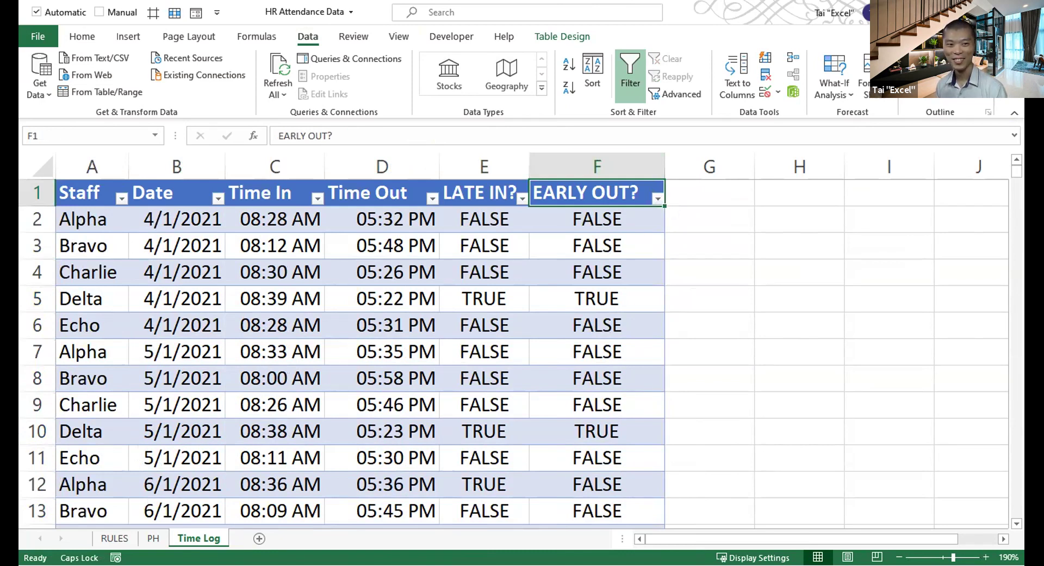
key("alt+Tab")
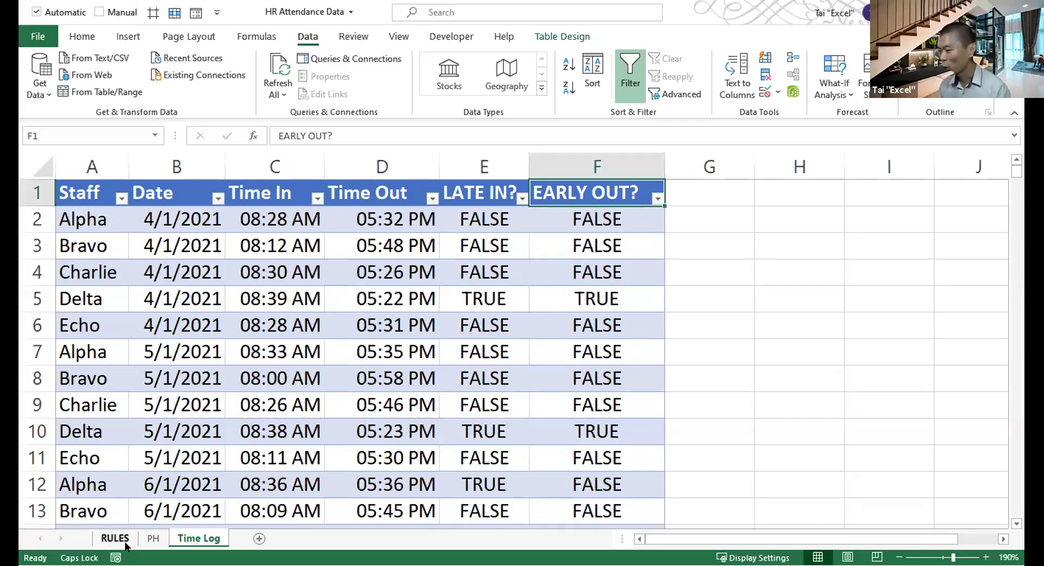
- Review the questions about late comers and early leavers in rows 7 and 8 of the RULES sheet
left_click(125, 540)
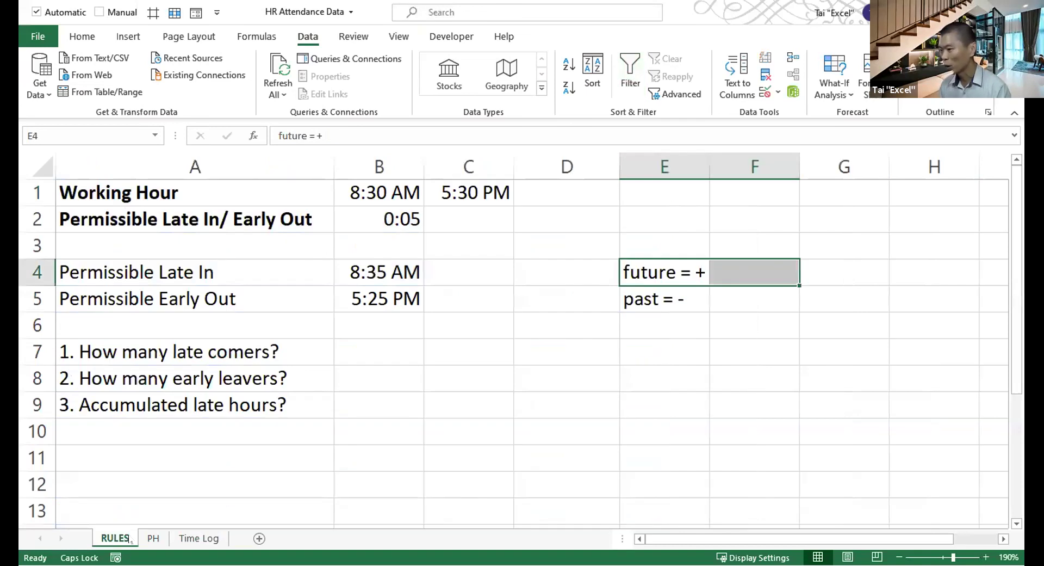
left_click(111, 353)
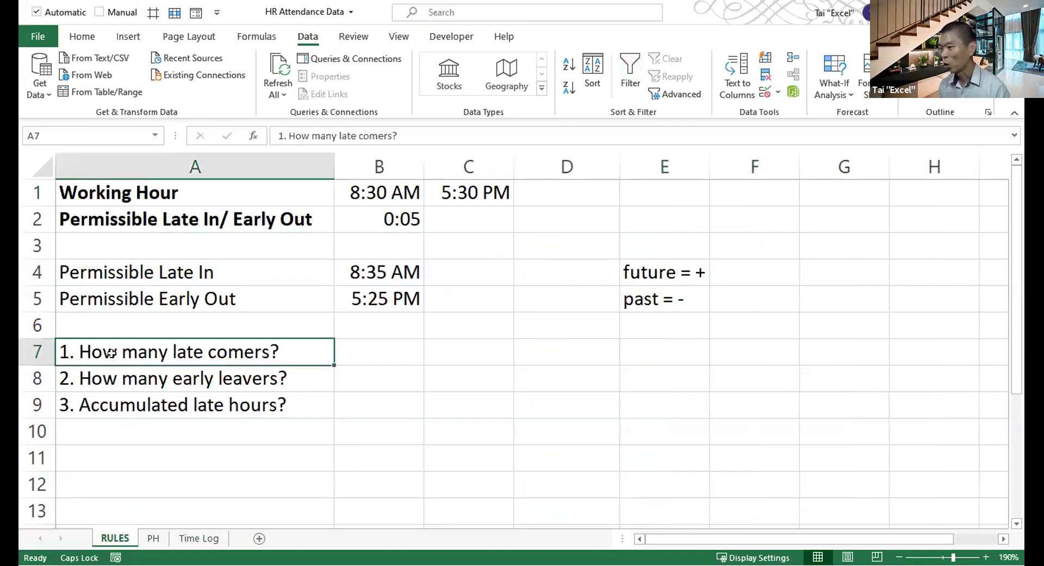
left_click(25, 342)
left_click(25, 374)
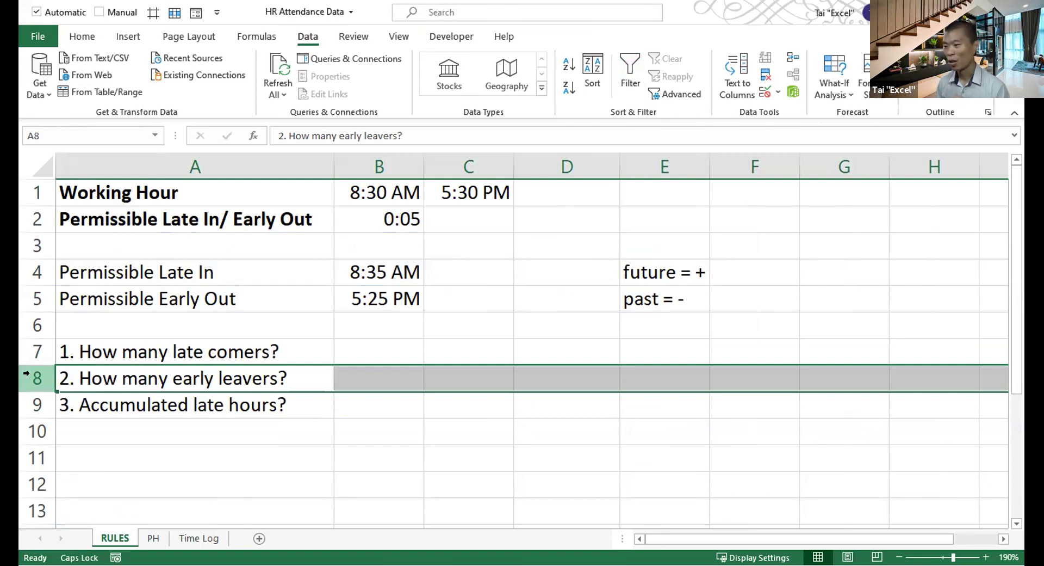
- On the Time Log sheet, filter the LATE IN? column to exclude FALSE and show only TRUE records
left_click(204, 538)
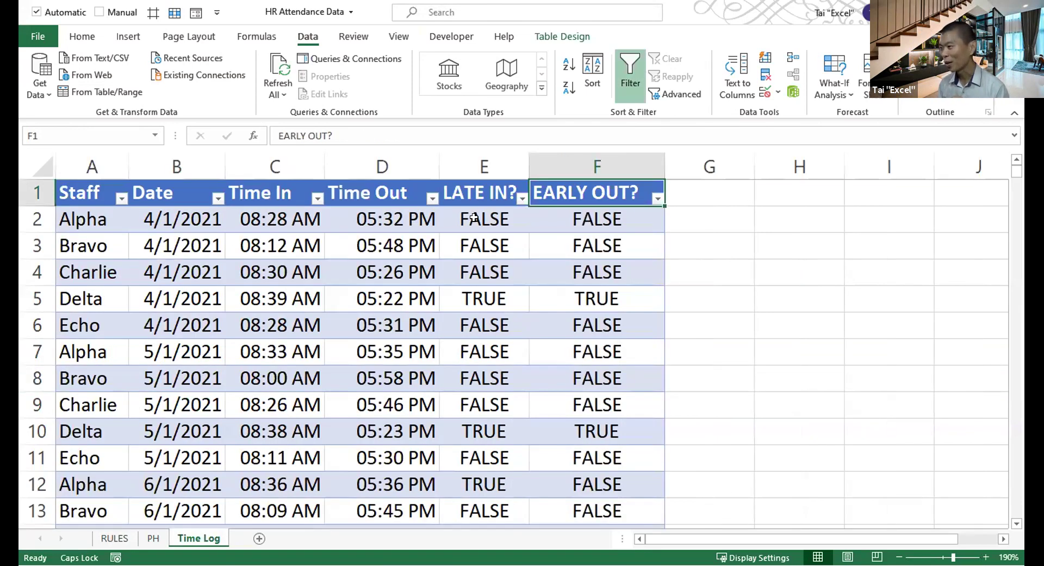
left_click(522, 198)
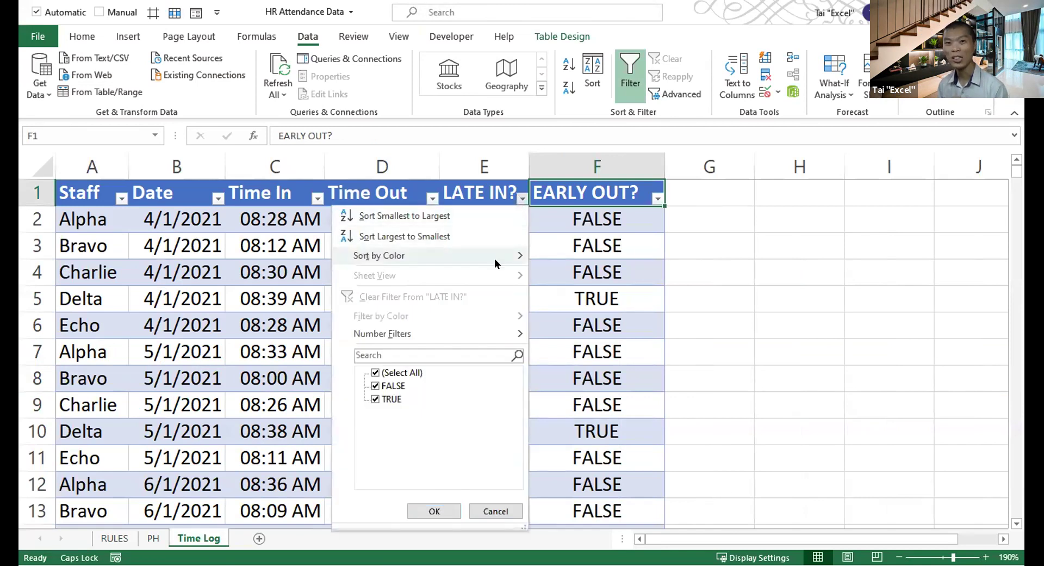
mouse_move(497, 264)
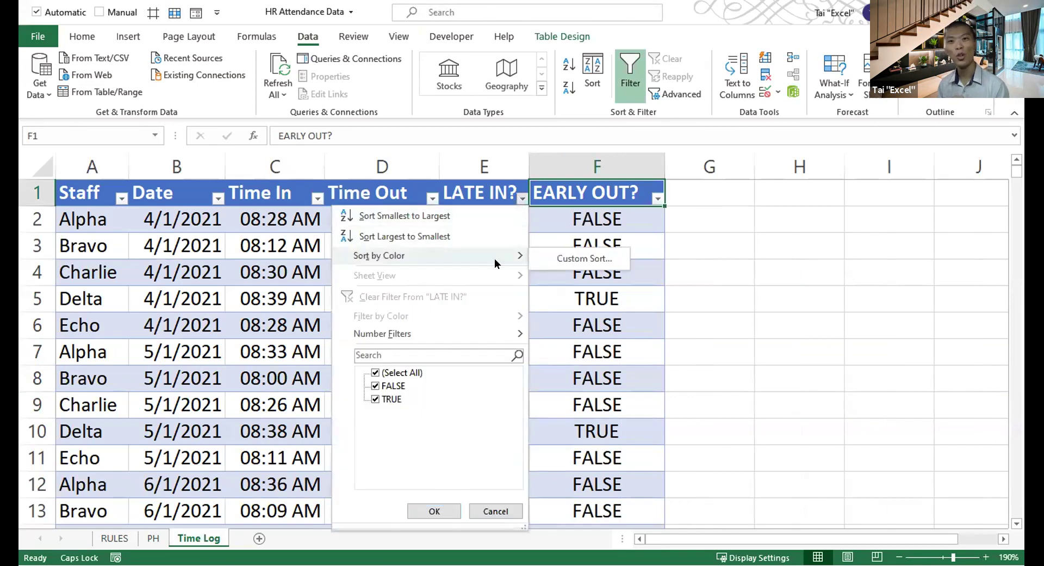
left_click(388, 391)
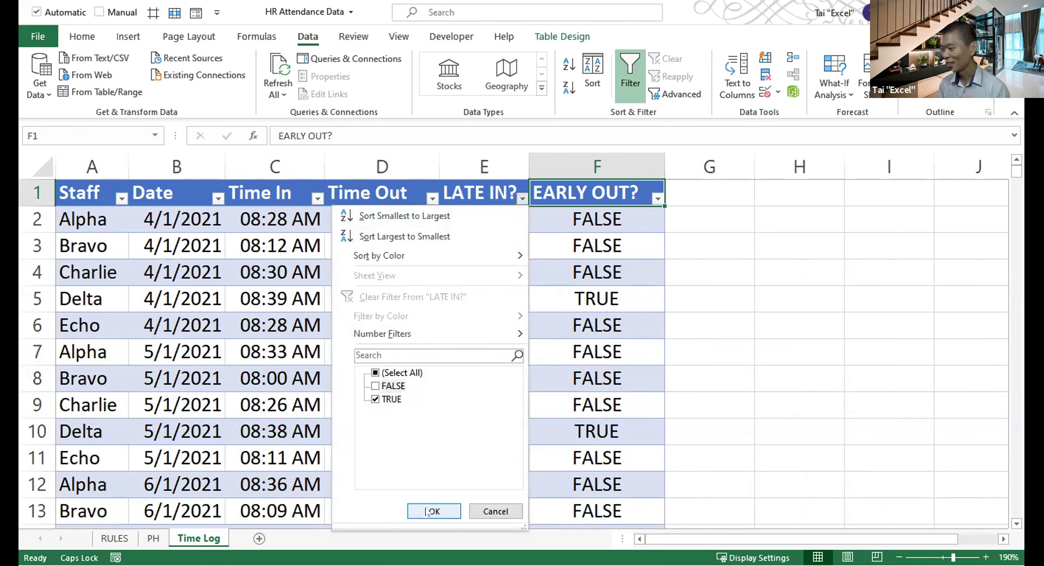
left_click(434, 511)
left_click(438, 370)
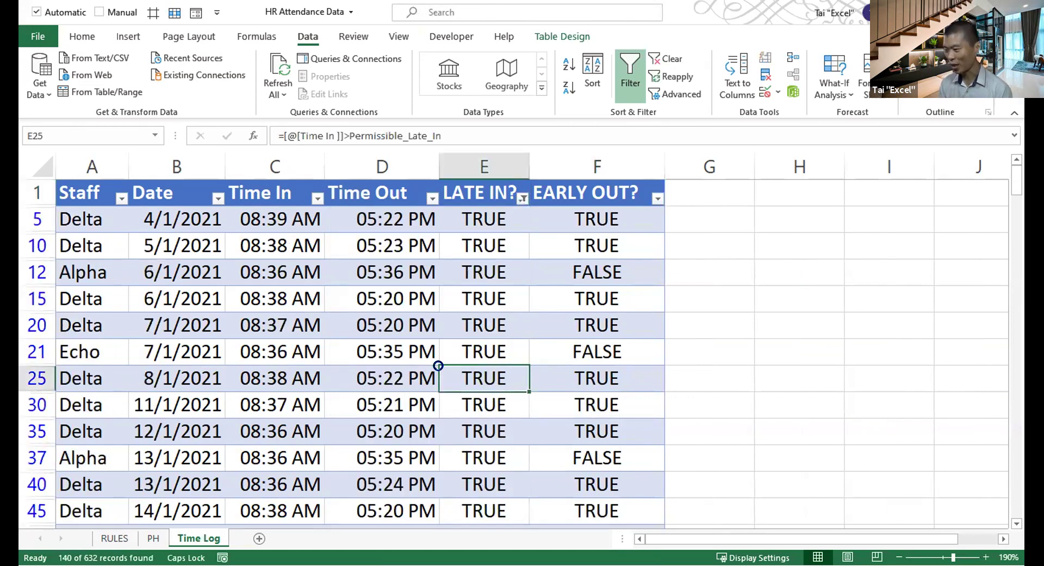
- Preview the printout of the filtered late-in records, close the preview, and clear the LATE IN? filter
key("ctrl+p")
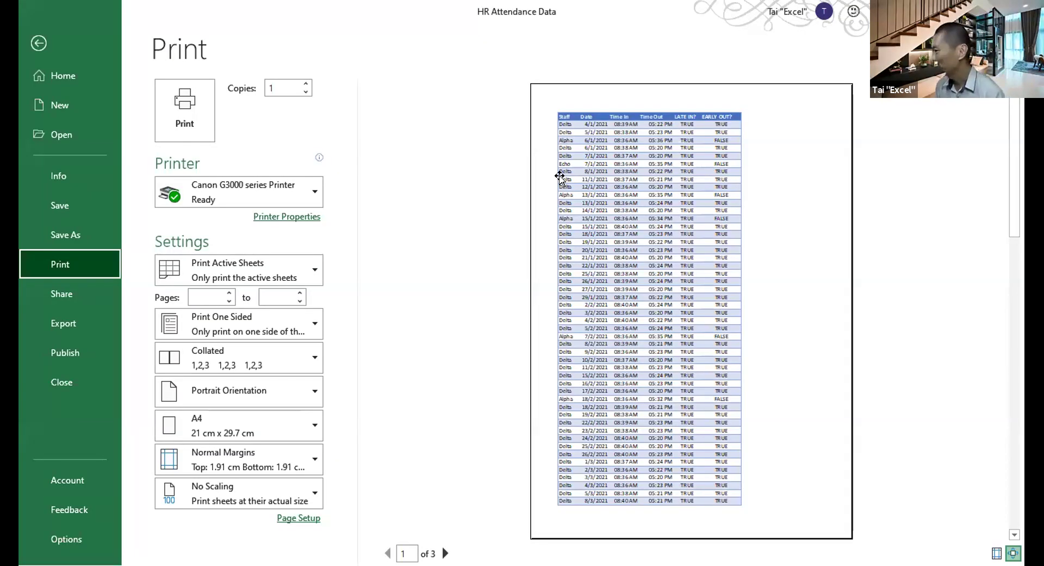
key("Escape")
left_click(501, 288)
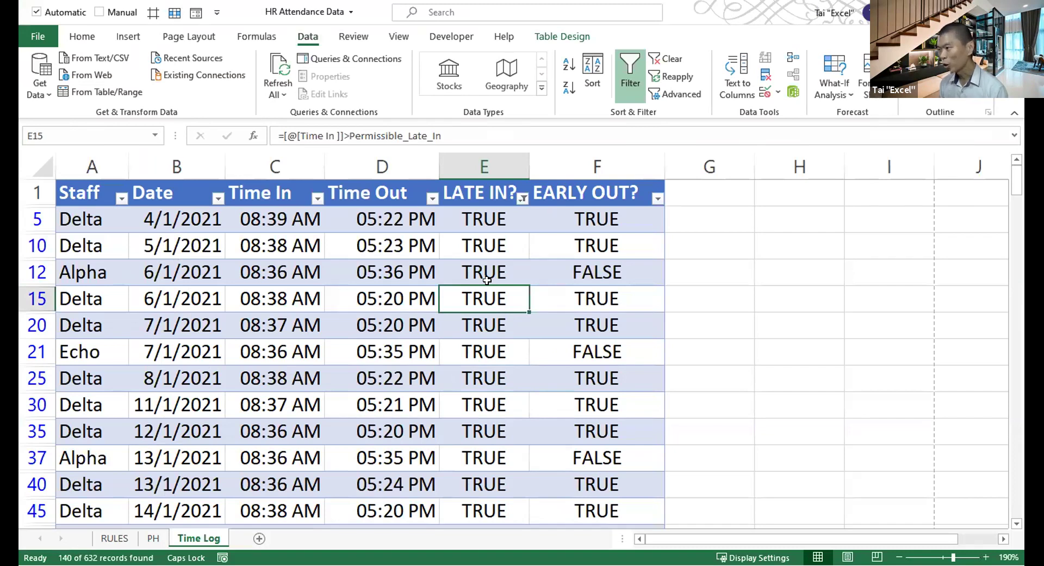
key("alt+a")
key("c")
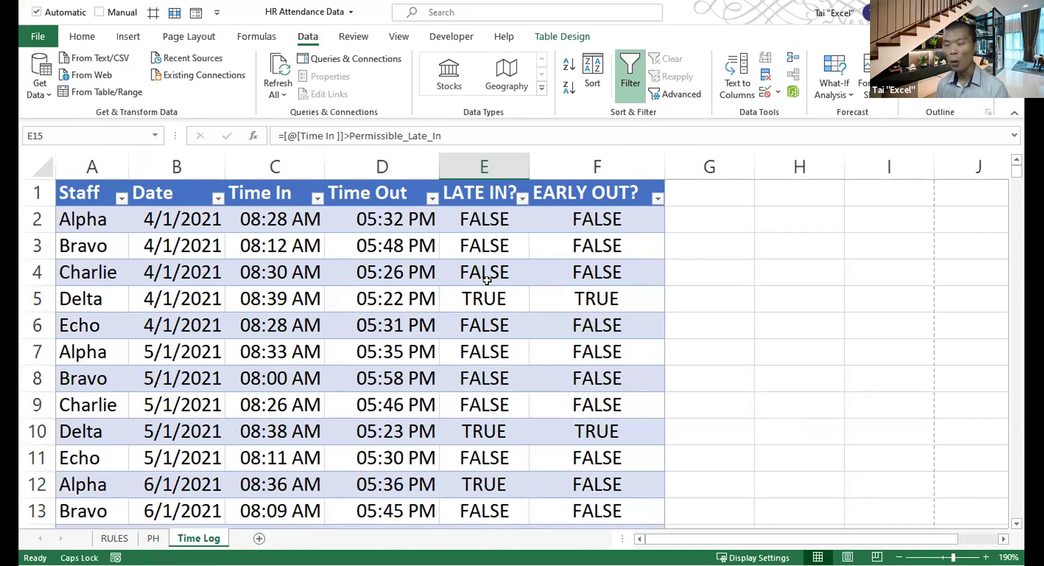
- Insert a PivotTable on a new worksheet, using TableTimeLog as its source, with a cell inside the table selected
left_click(130, 37)
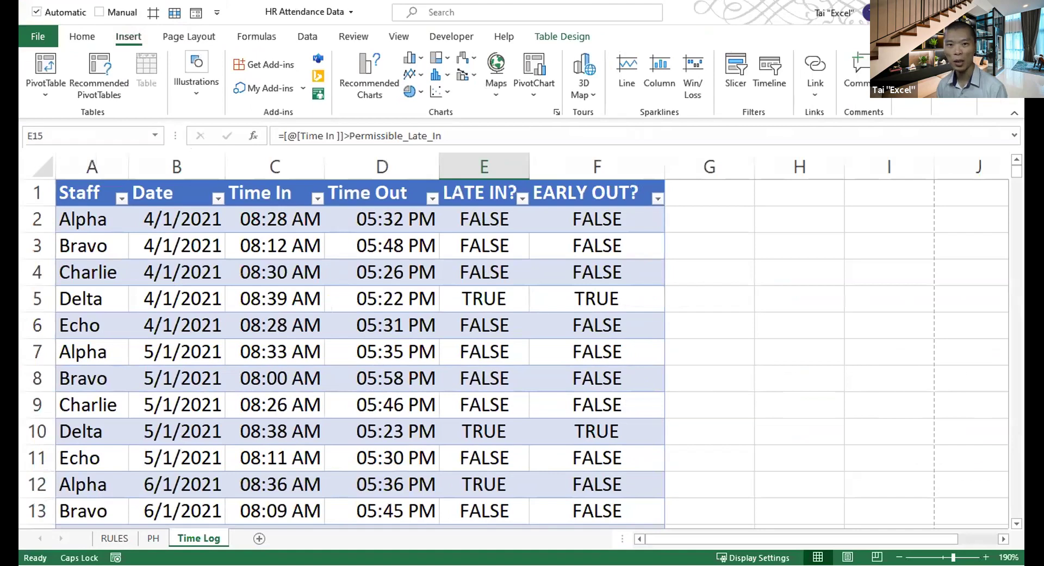
left_click(46, 67)
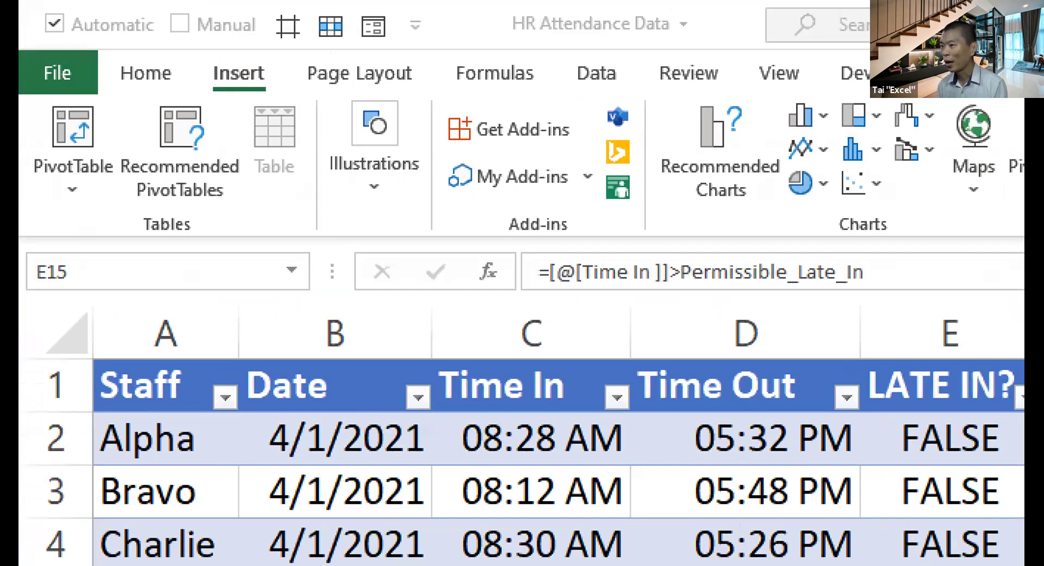
left_click_drag(20, 91, 128, 197)
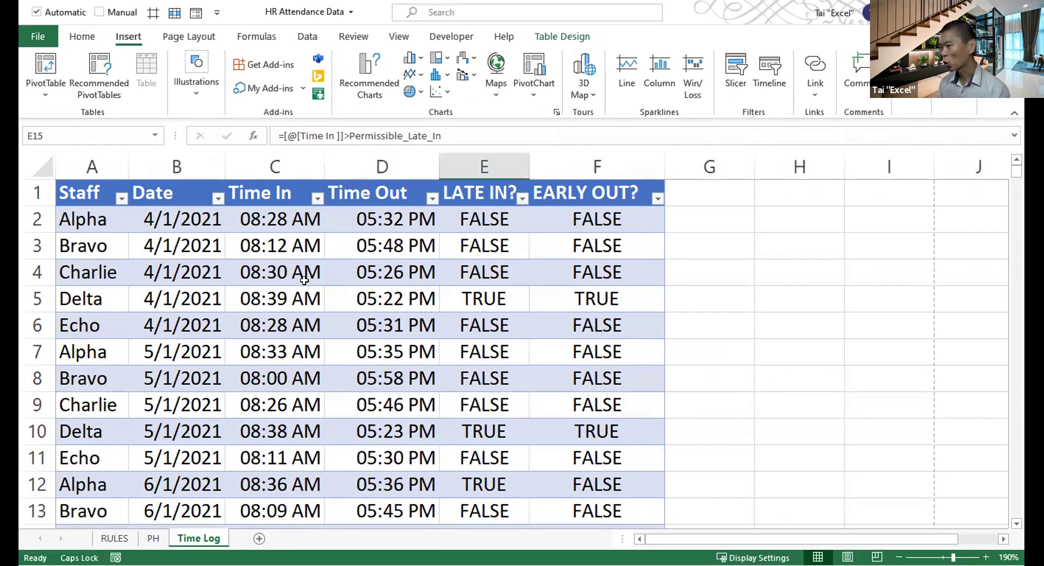
left_click(276, 264)
left_click(176, 294)
left_click(225, 355)
left_click(344, 314)
left_click(294, 268)
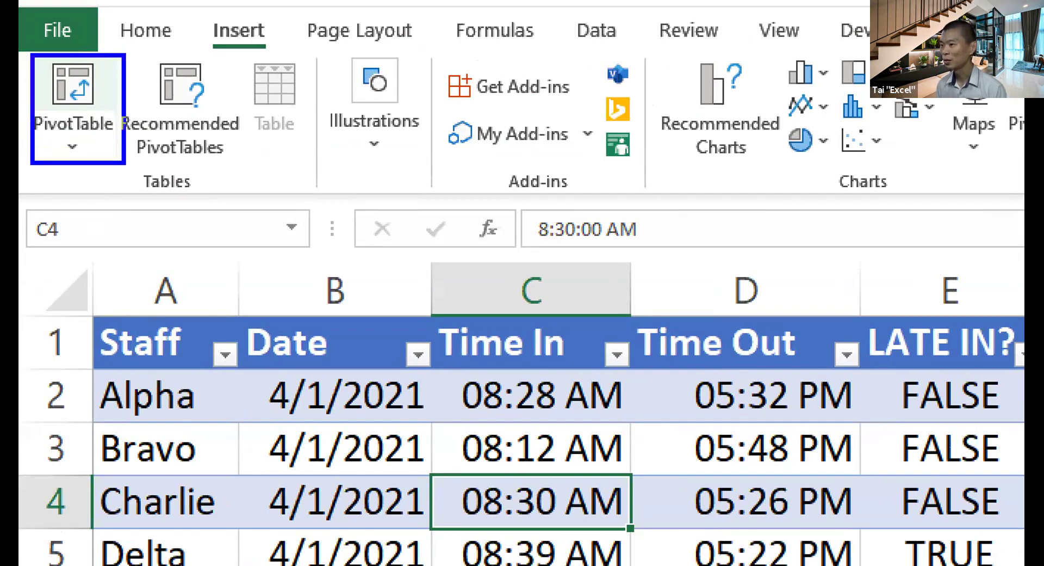
left_click_drag(109, 83, 235, 24)
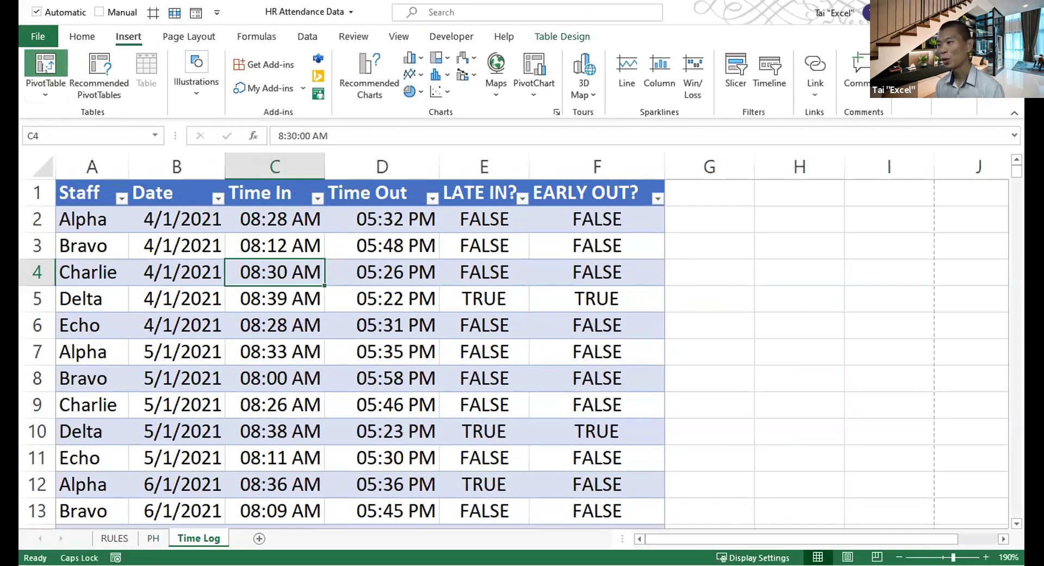
left_click(73, 87)
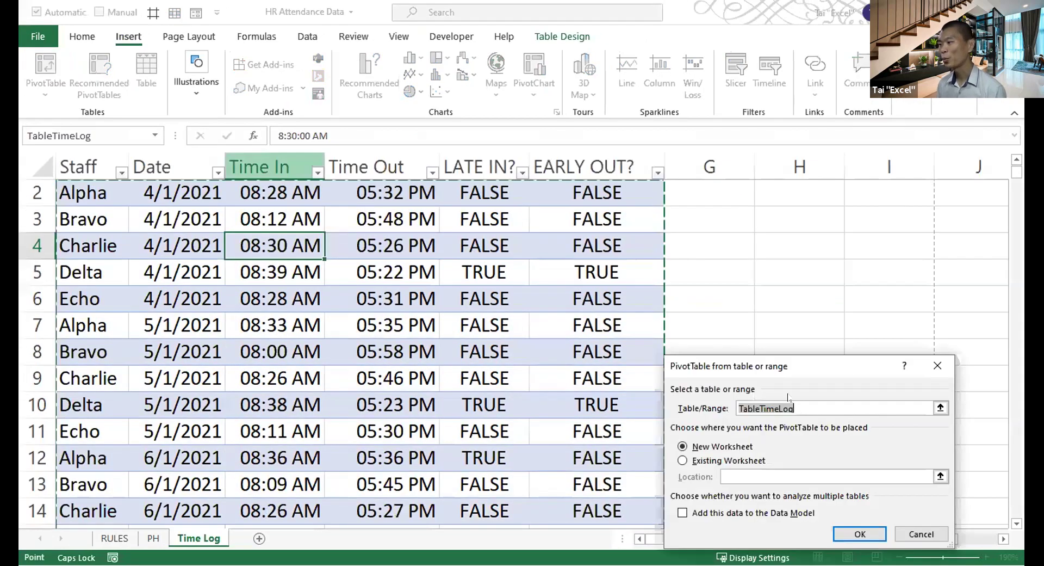
left_click_drag(786, 372, 363, 163)
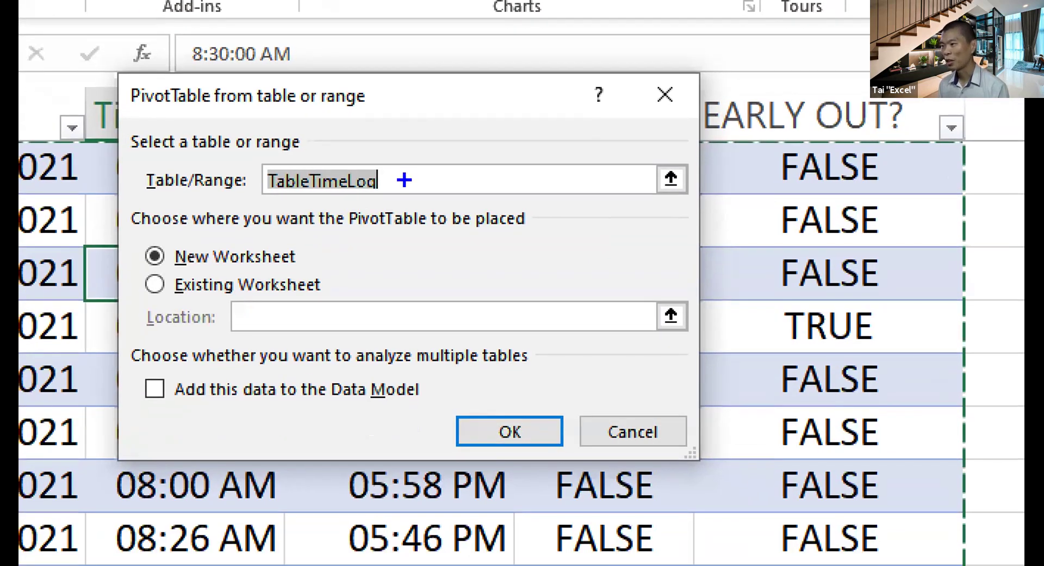
left_click_drag(394, 180, 432, 142)
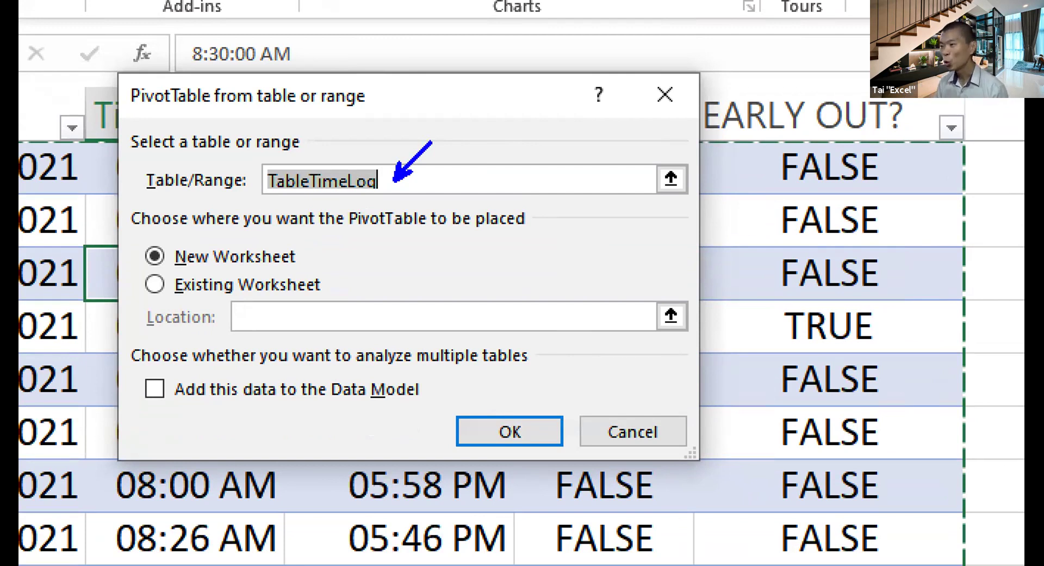
left_click_drag(243, 158, 400, 205)
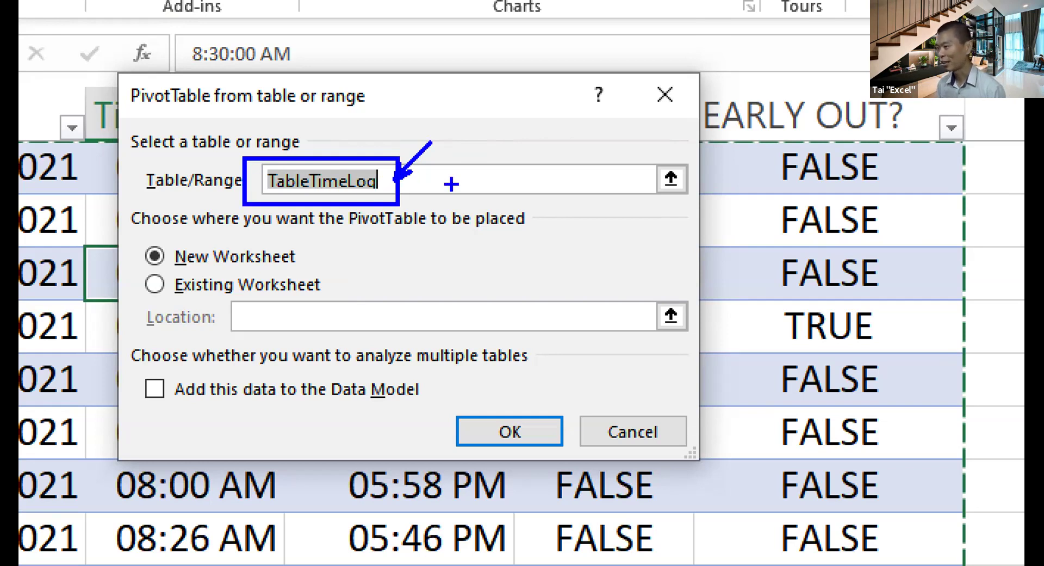
left_click_drag(132, 268, 91, 298)
left_click_drag(481, 431, 311, 497)
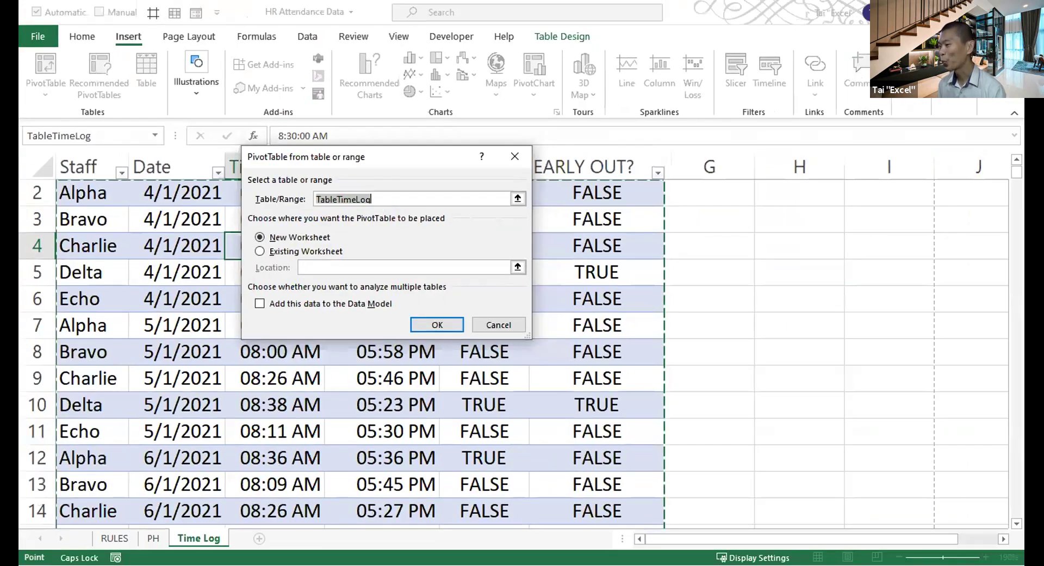
left_click(438, 324)
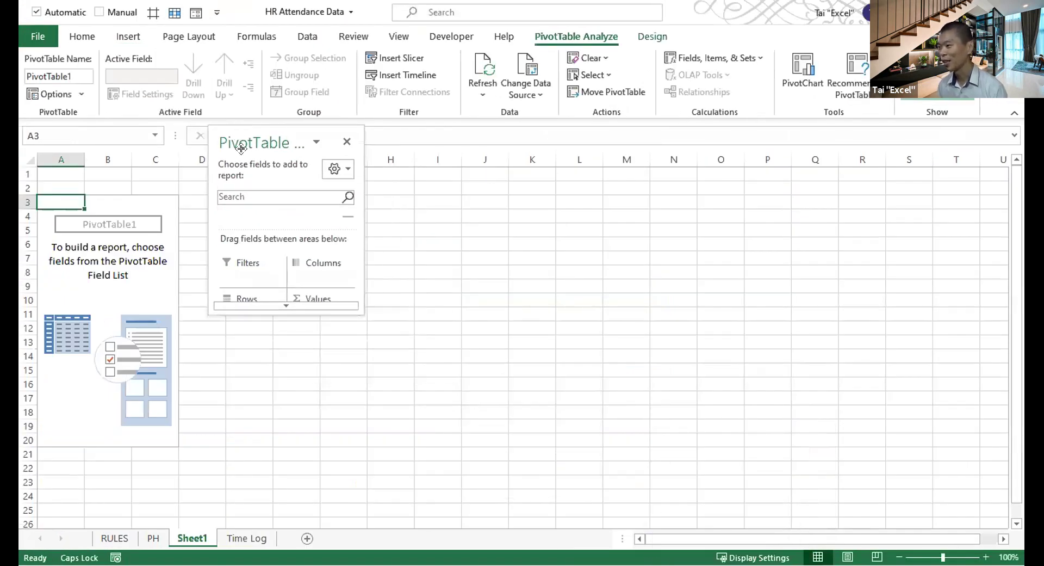
- Make the floating PivotTable Fields pane taller and wider to fit its fields and areas, and place it beside the report placeholder
left_click_drag(318, 305, 315, 492)
left_click_drag(363, 350, 418, 351)
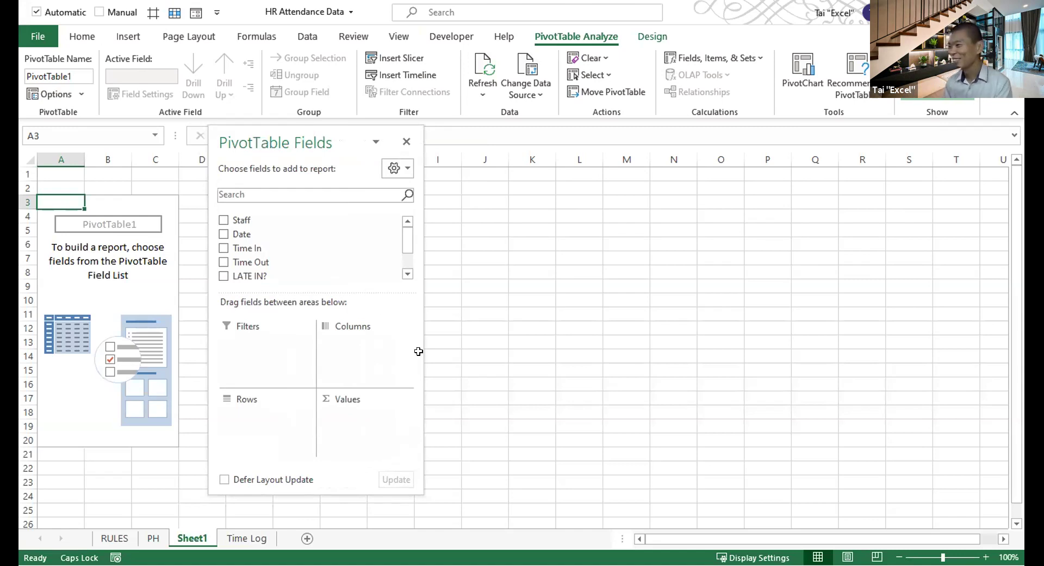
left_click_drag(321, 136, 293, 125)
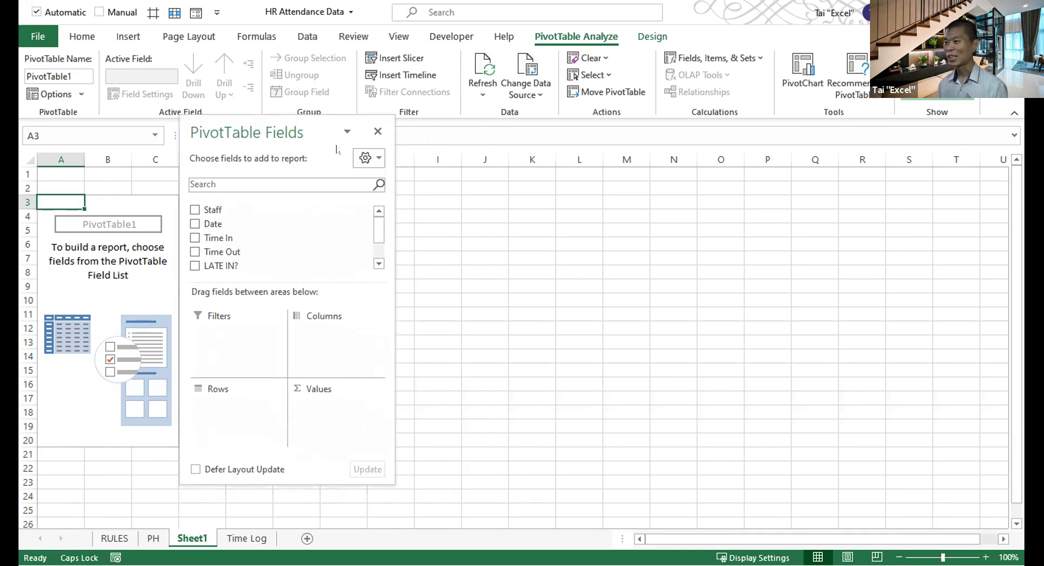
- Dock the PivotTable Fields pane, widen it, and float it again beside the report placeholder
double_click(296, 130)
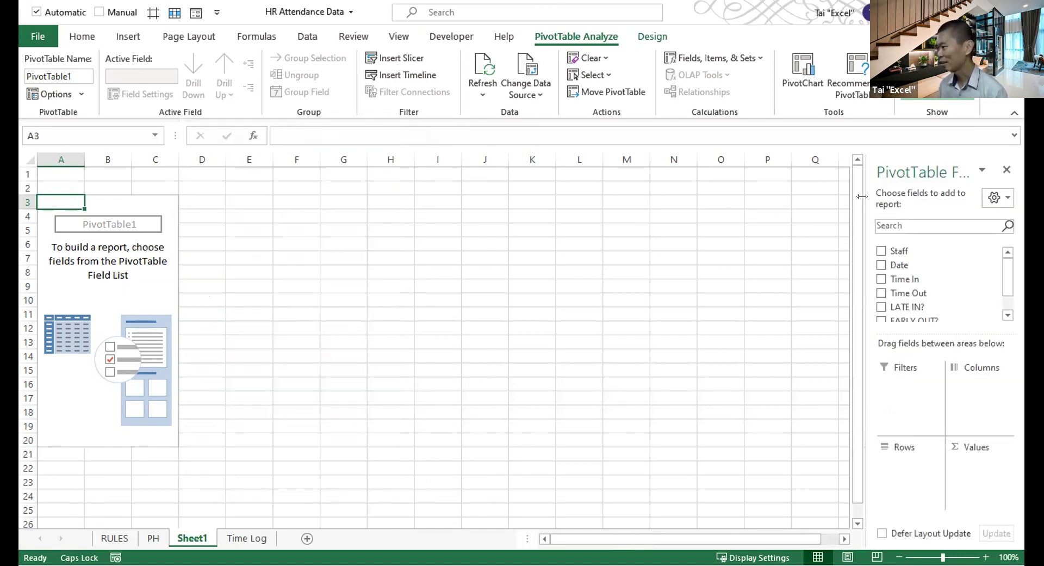
left_click_drag(862, 196, 808, 197)
left_click_drag(868, 171, 253, 120)
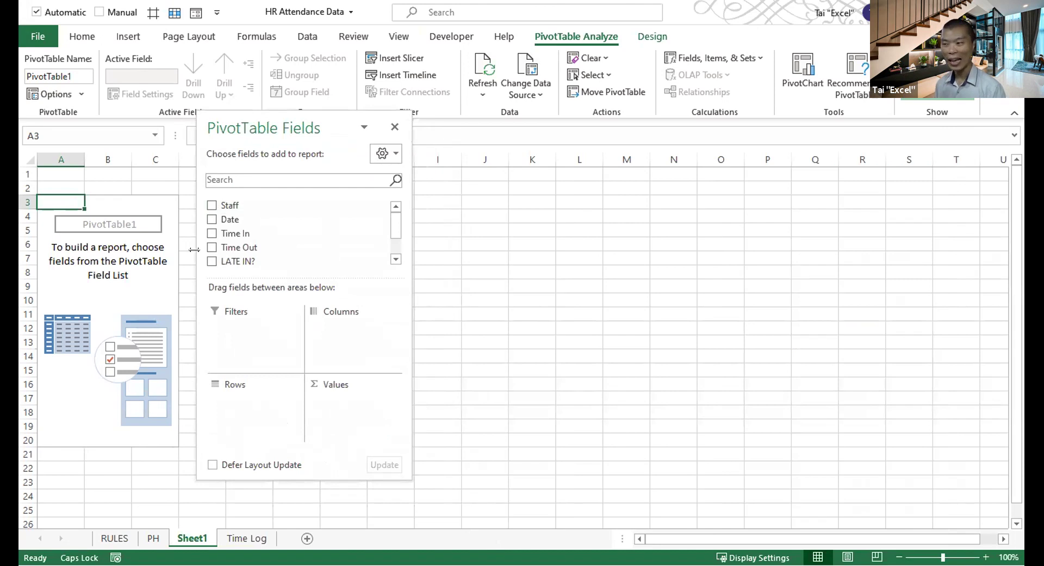
- Select cells outside and inside the empty PivotTable to hide and show its field list, and close the field list
left_click(651, 254)
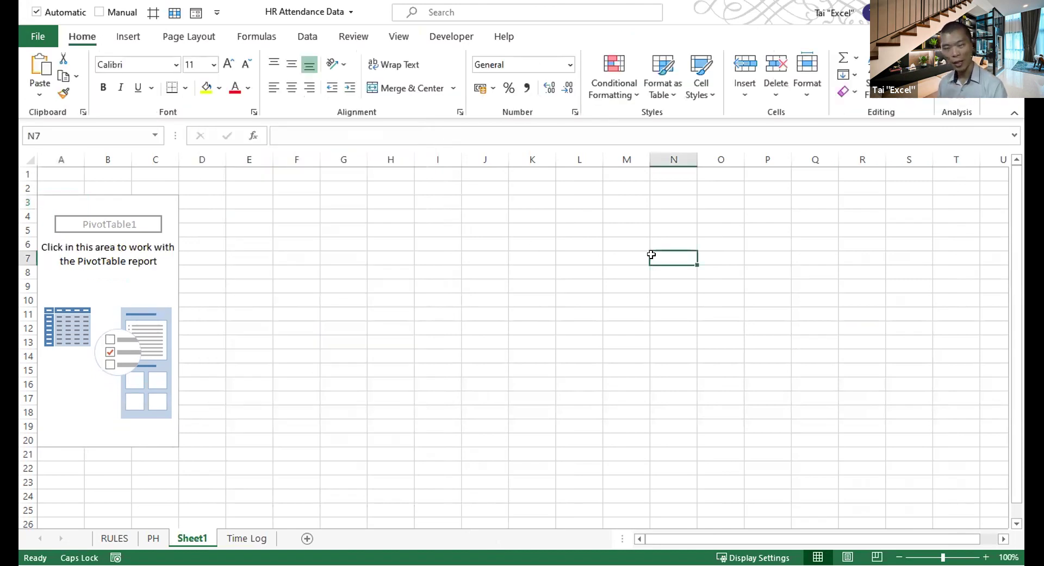
left_click(145, 239)
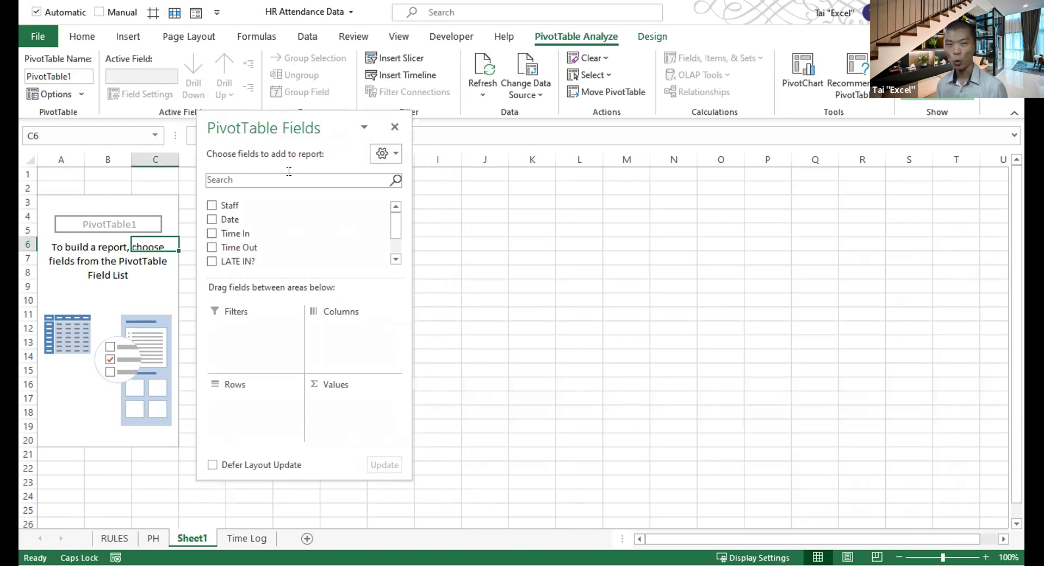
left_click(653, 285)
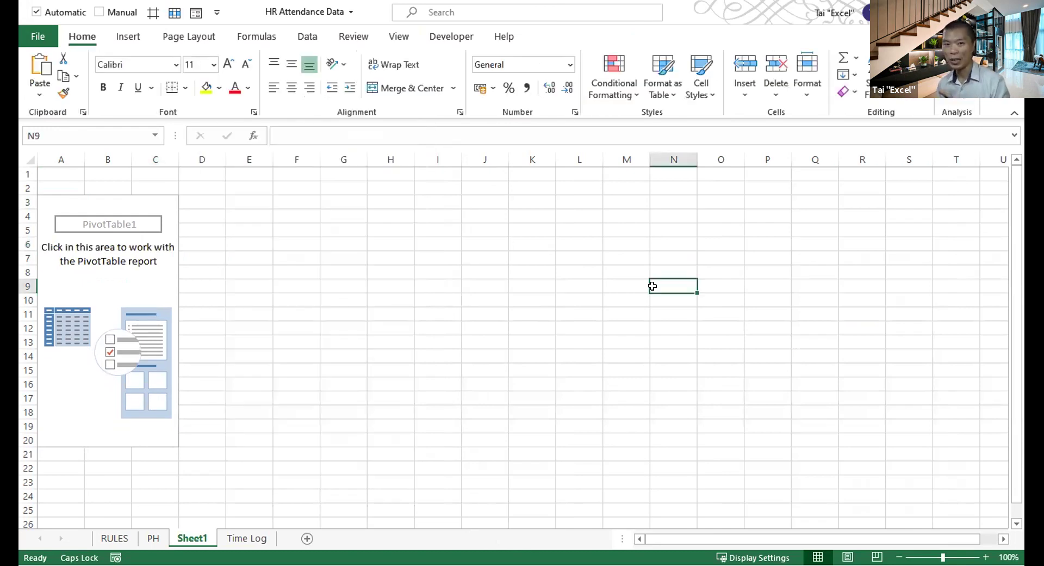
left_click(106, 282)
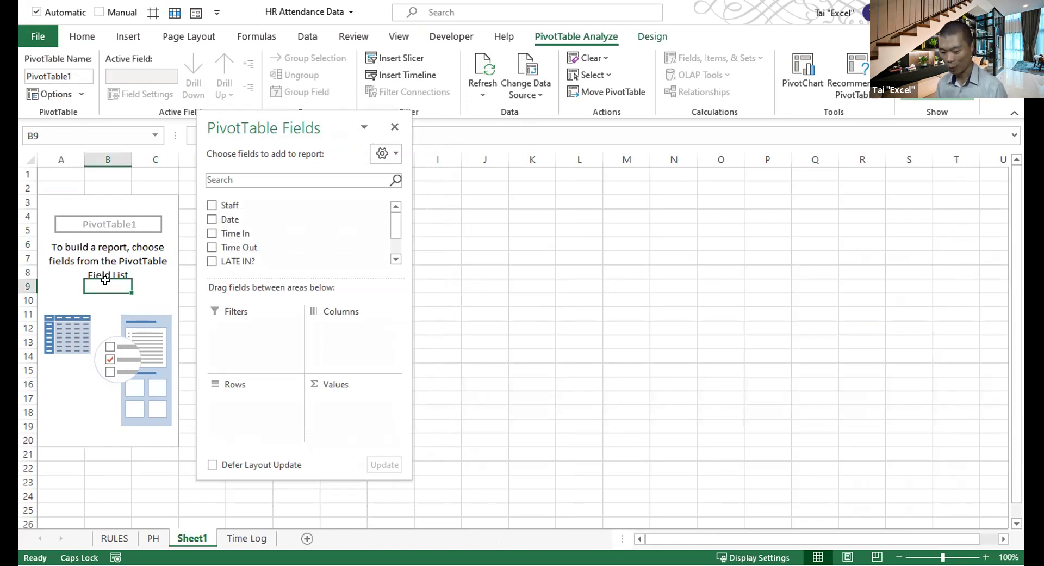
left_click(395, 128)
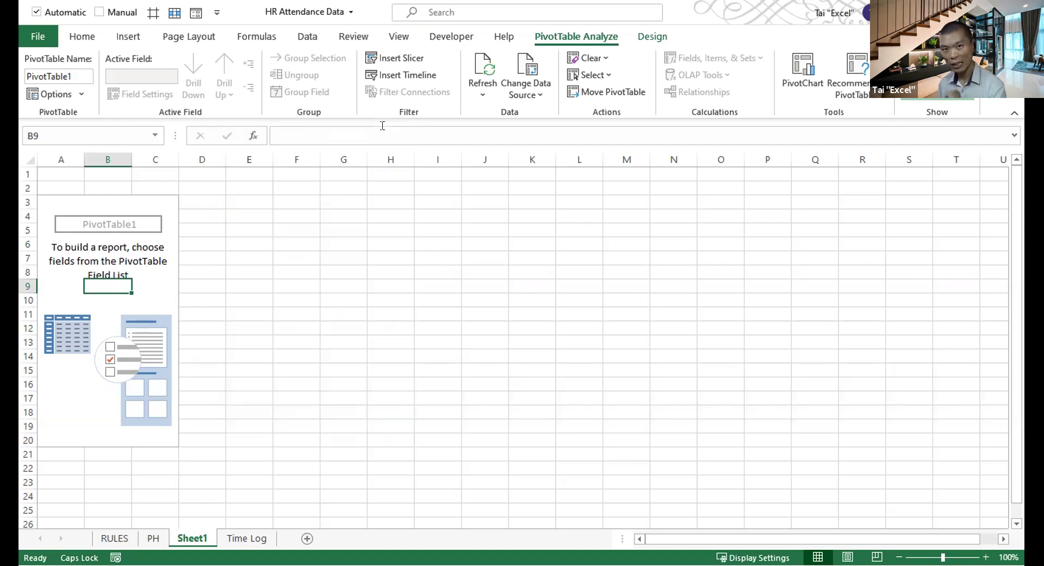
- Select a cell inside the empty PivotTable placeholder and show its field list beside the report
left_click(640, 298)
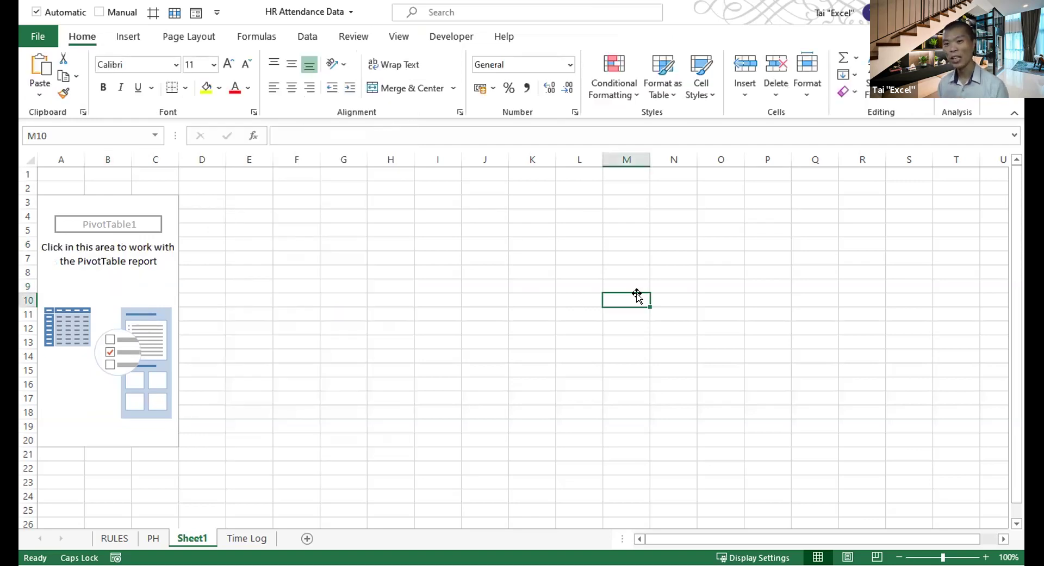
left_click(141, 268)
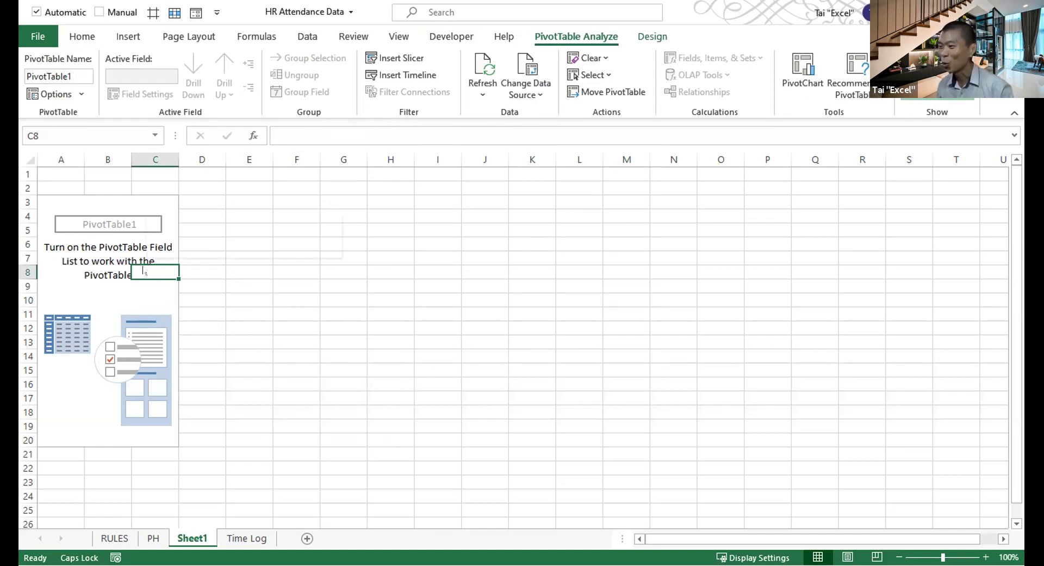
right_click(143, 268)
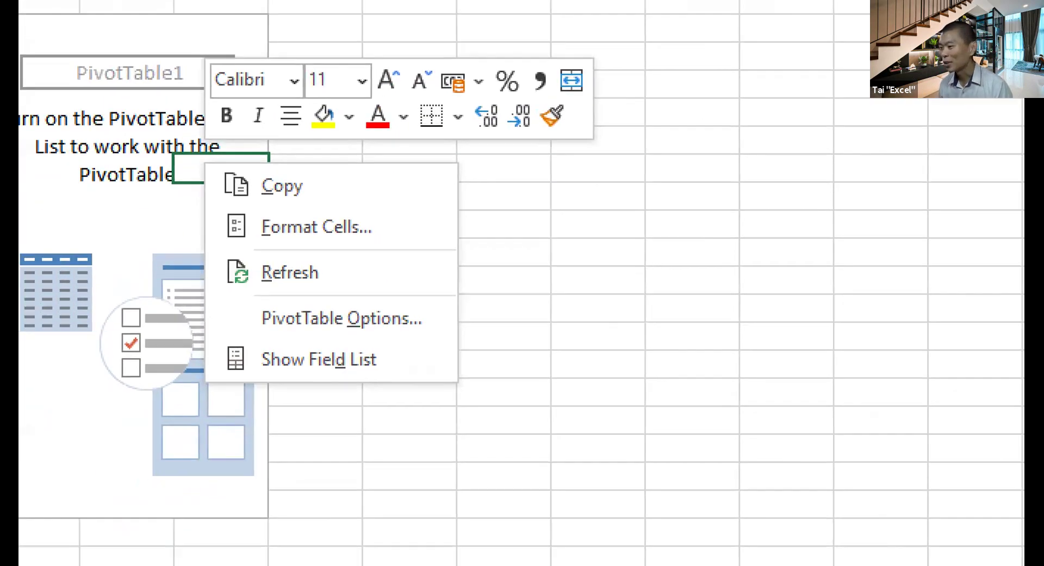
mouse_move(173, 334)
left_mouse_down()
mouse_move(449, 391)
mouse_move(477, 351)
mouse_move(542, 341)
left_mouse_up()
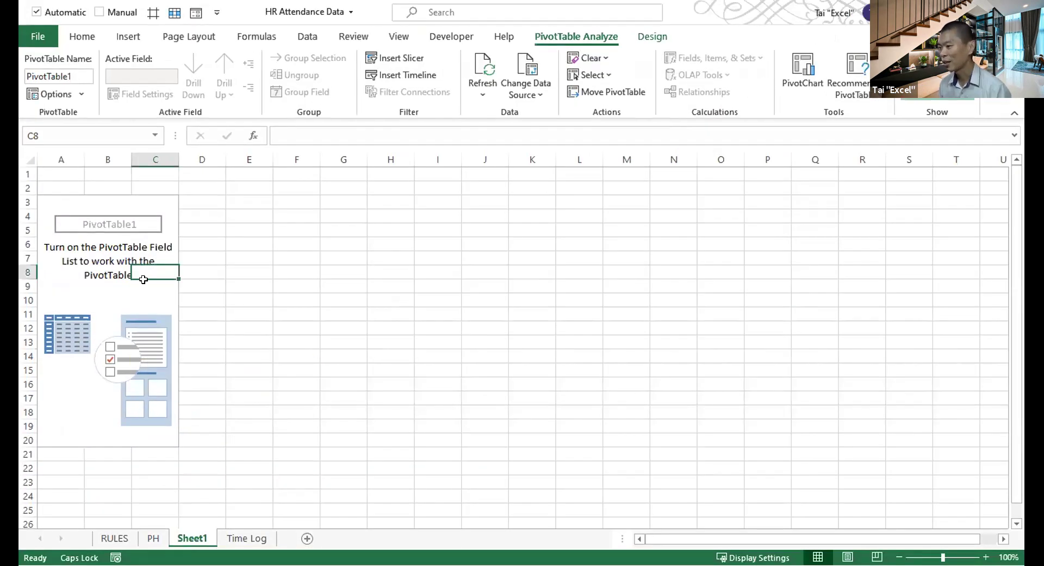
right_click(208, 184)
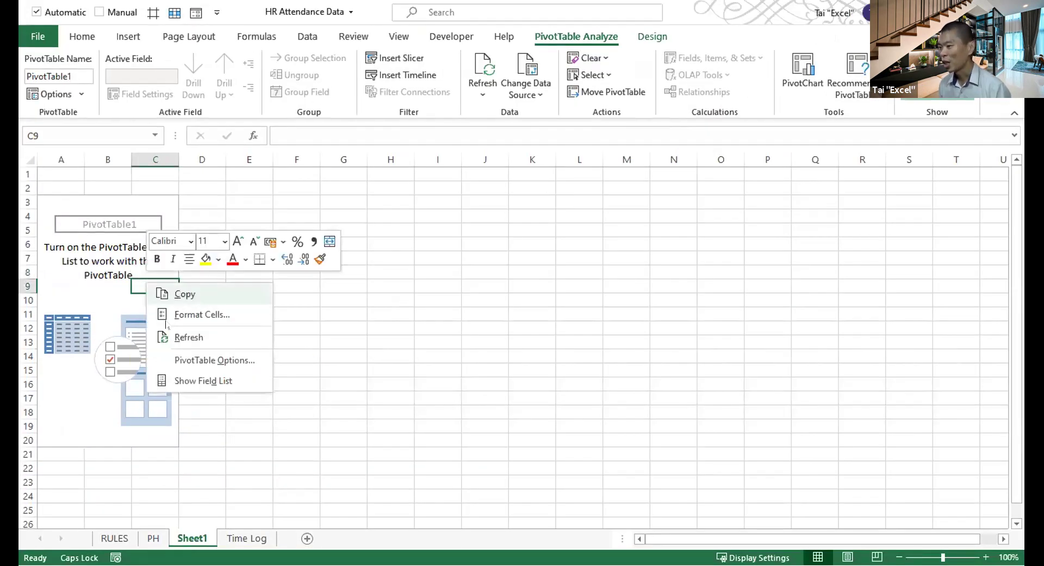
left_click(196, 380)
left_click_drag(248, 115, 243, 115)
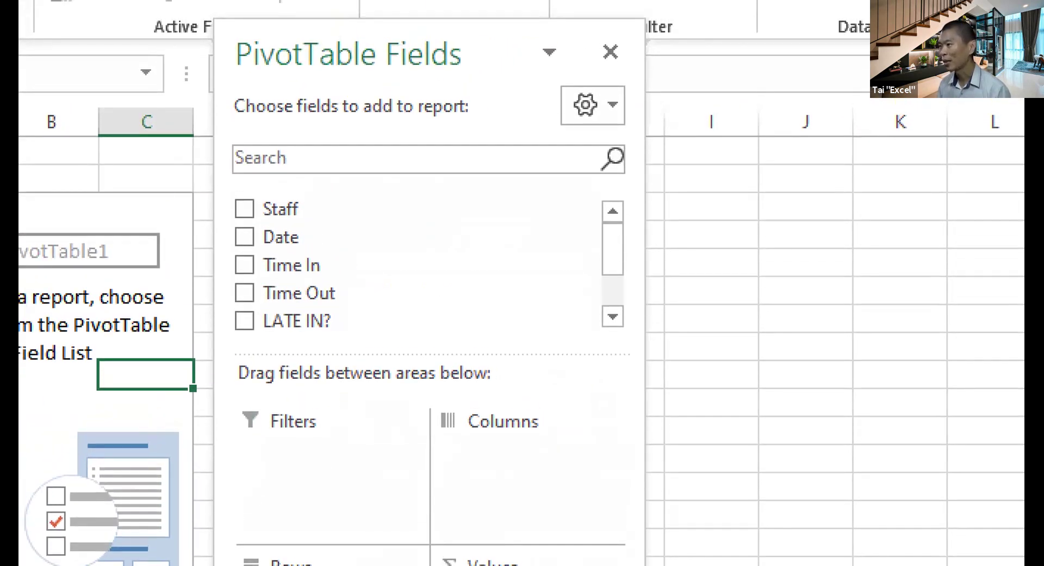
- Annotate the list of available PivotTable fields with a blue frame labelled FIELDS
mouse_move(231, 186)
left_mouse_down()
mouse_move(618, 361)
mouse_move(660, 352)
left_mouse_up()
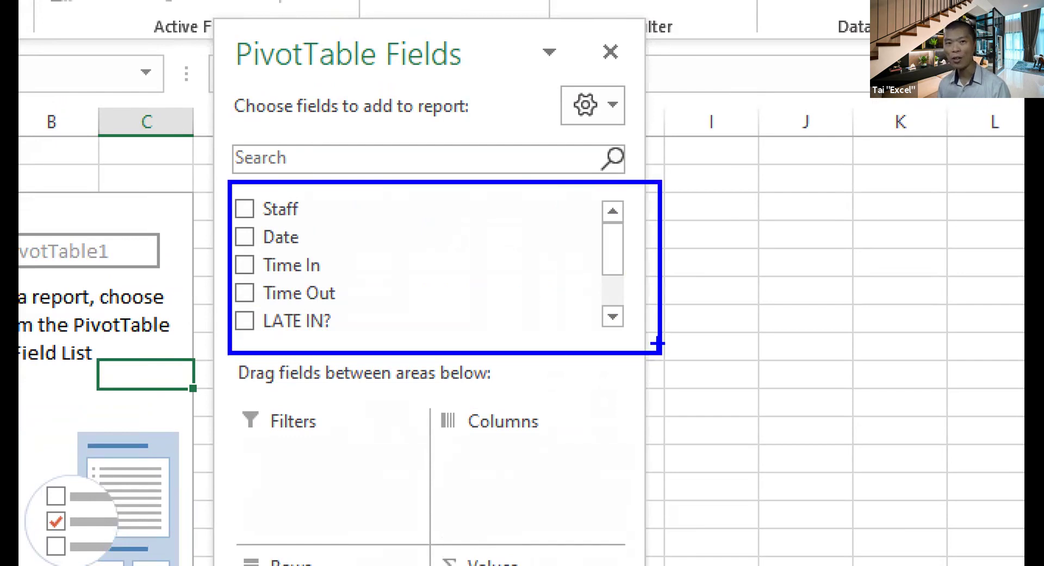
key("t")
type("FIELDS")
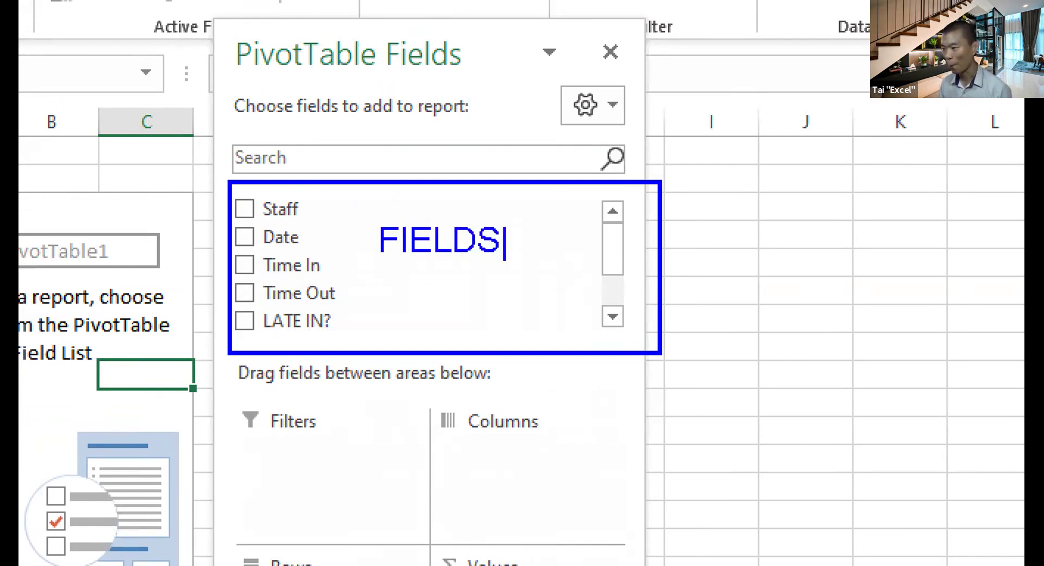
key("Escape")
left_click_drag(436, 405, 572, 446)
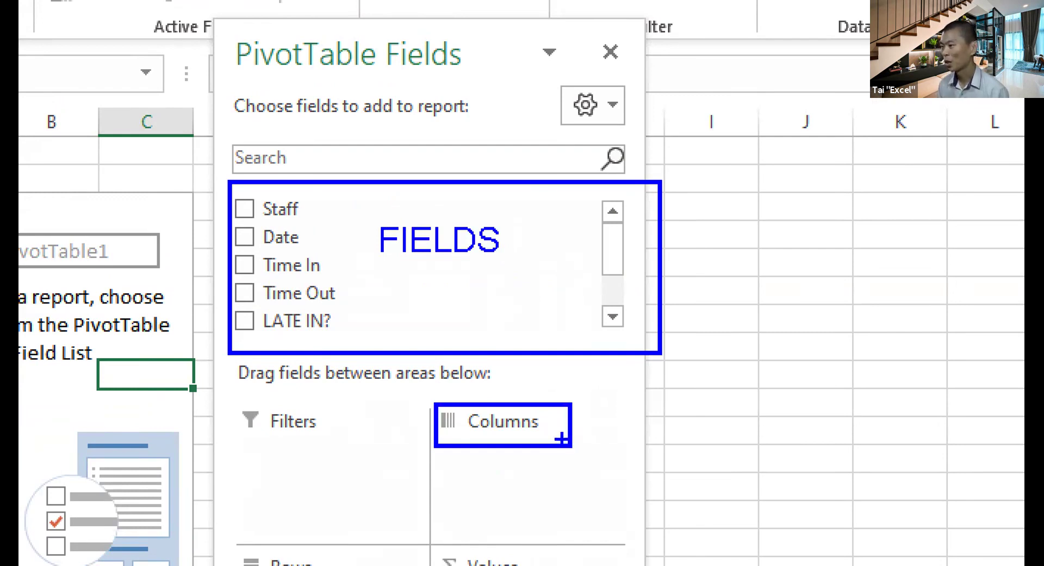
key("ctrl+z")
- Add the two-line annotation DATA AVAILABLE FOR ANALYSIS below the FIELDS label
type("tDATA")
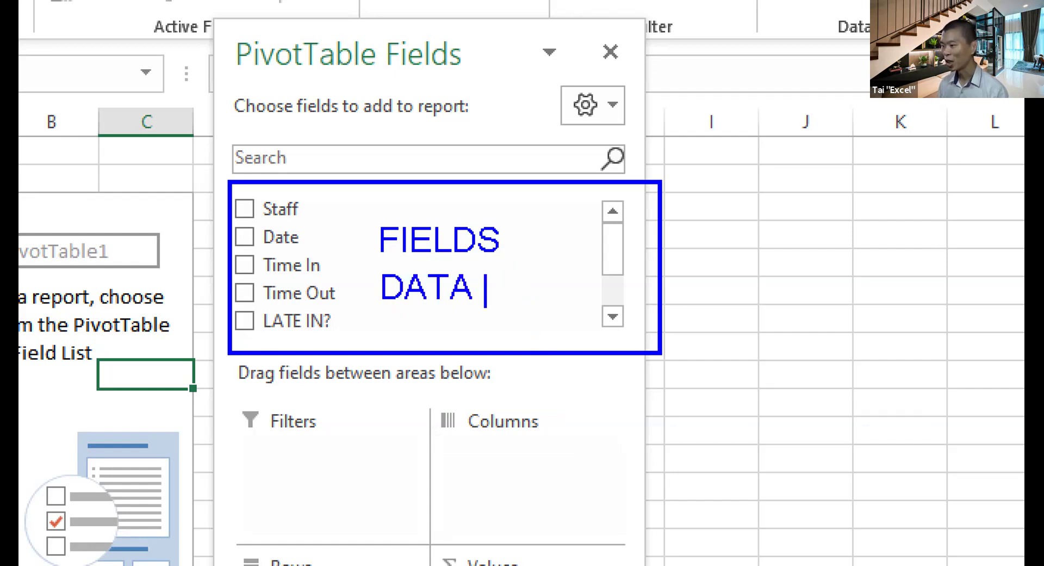
type(" AVAILABLE")
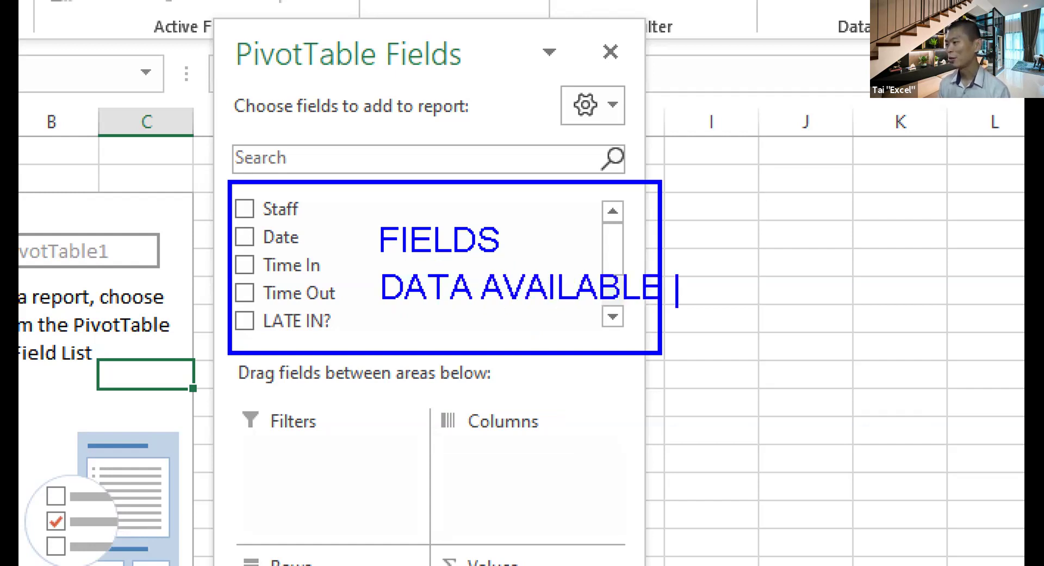
key("Return")
type("FOR ANALYZ")
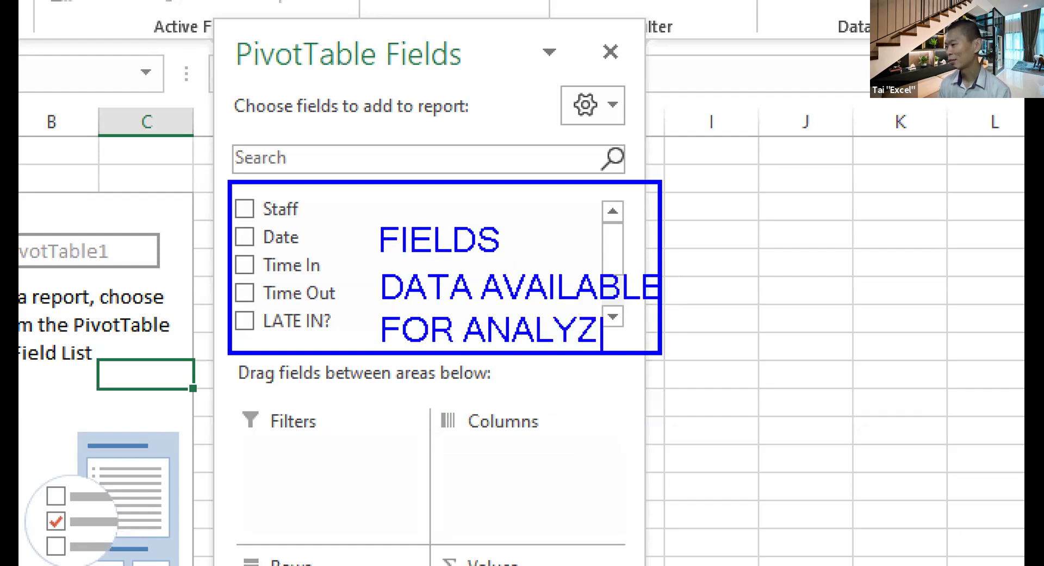
key("BackSpace")
type("SIS")
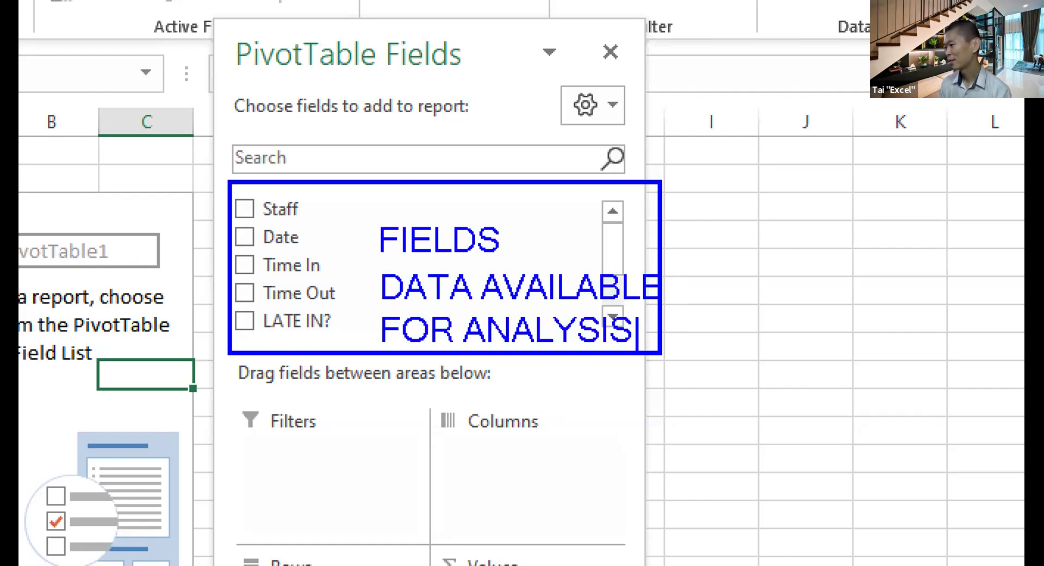
key("Escape")
left_click_drag(377, 264, 565, 264)
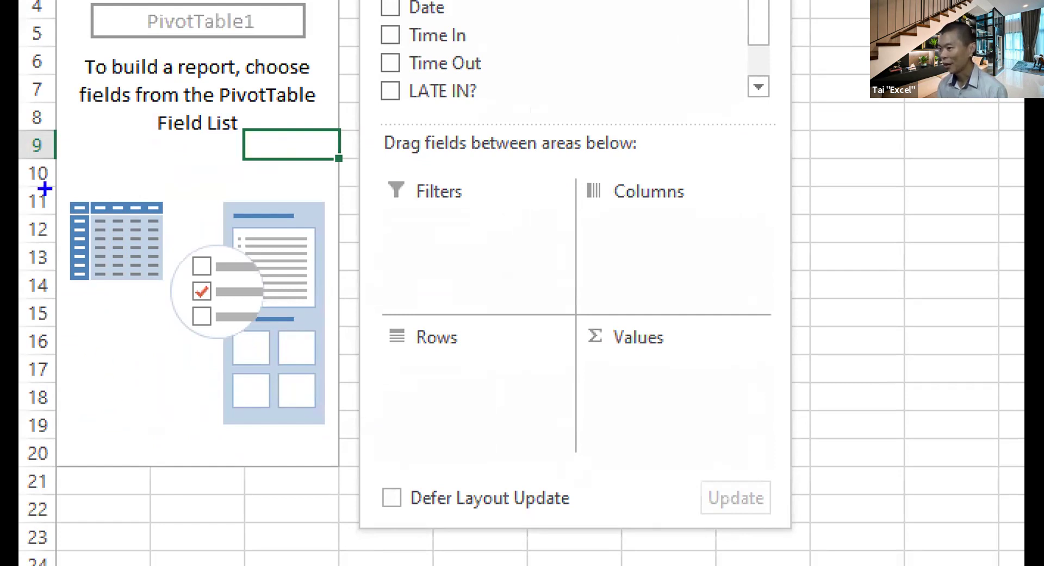
- Frame the placeholder's table picture and the four areas in blue, point arrows at Columns, Rows and Values, and strike through Filters
left_click_drag(45, 189, 189, 305)
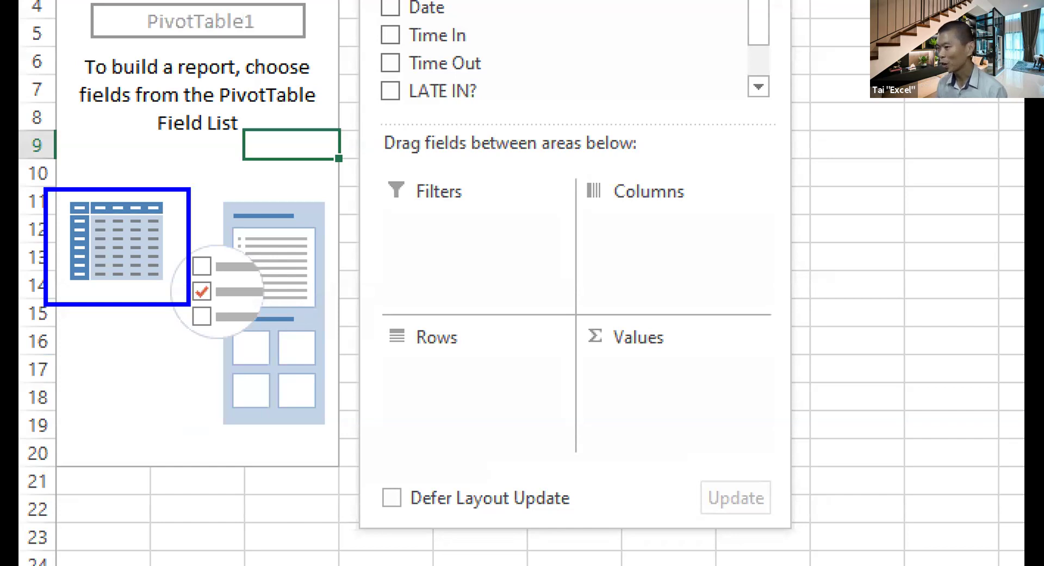
mouse_move(361, 159)
left_mouse_down()
mouse_move(691, 365)
mouse_move(802, 491)
left_mouse_up()
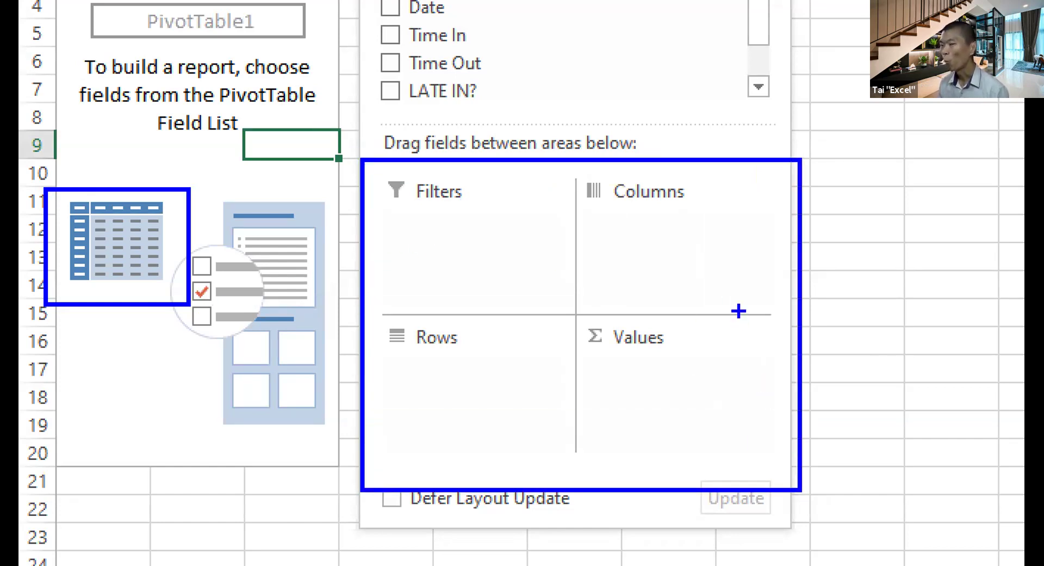
left_click_drag(690, 190, 747, 166)
left_click_drag(474, 339, 516, 315)
left_click_drag(697, 343, 752, 312)
left_click_drag(368, 215, 498, 178)
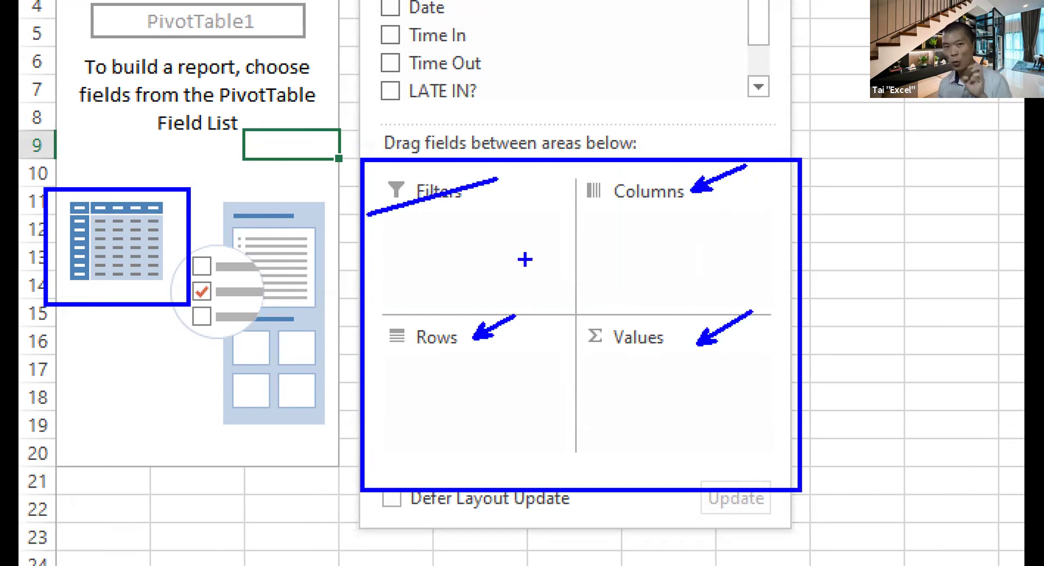
- Undo the blue frames, arrows and strike-through drawn over the placeholder and the PivotTable areas
key("ctrl+z")
key("ctrl+z")
key("ctrl+z")
key("ctrl+z")
key("ctrl+z")
key("ctrl+z")
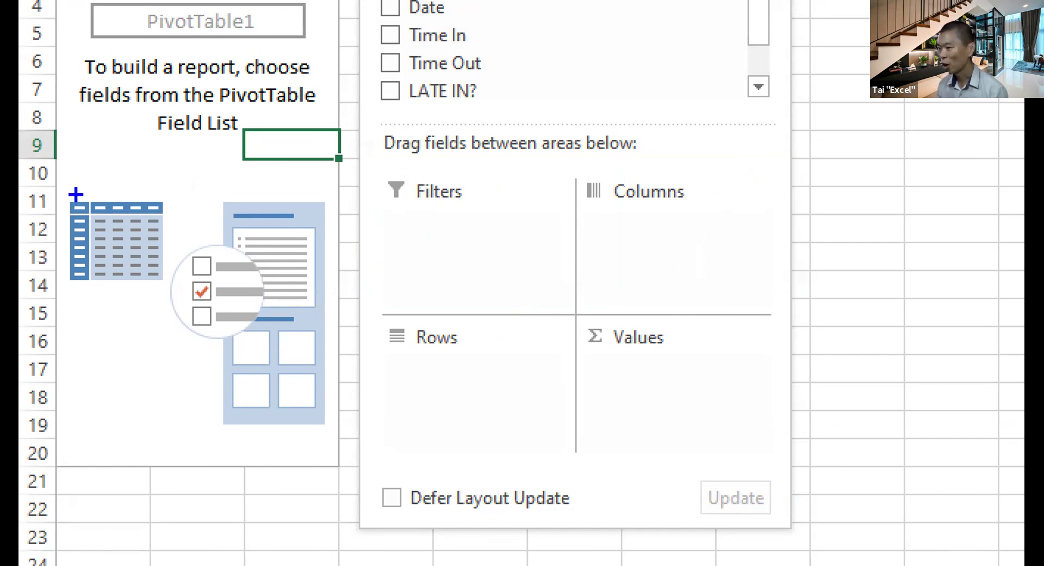
- Link the table picture's header row to Columns with a blue frame and arrow, and its first column to Rows in green
left_click_drag(85, 195, 180, 218)
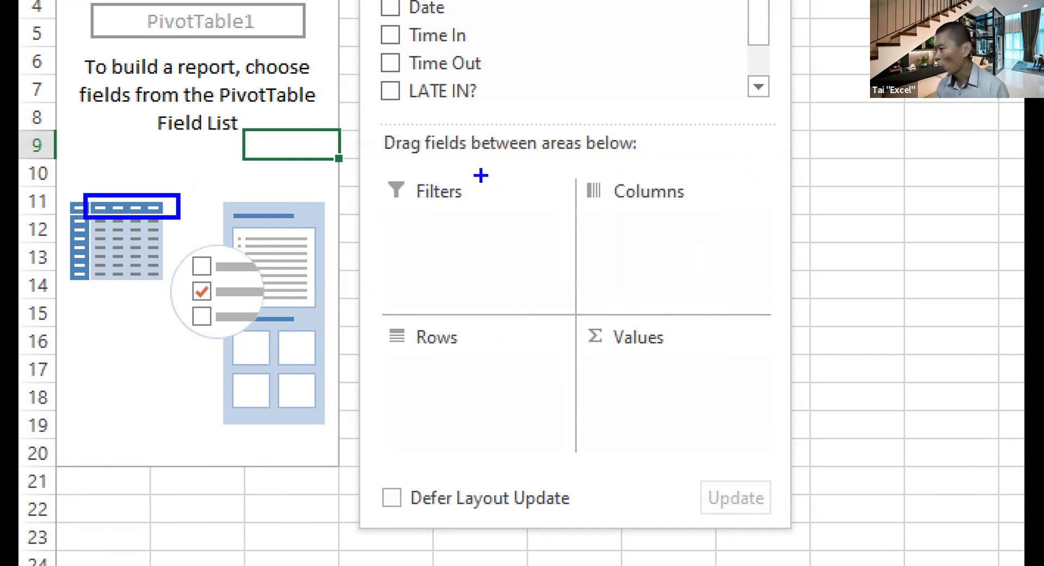
left_click_drag(623, 206, 170, 209)
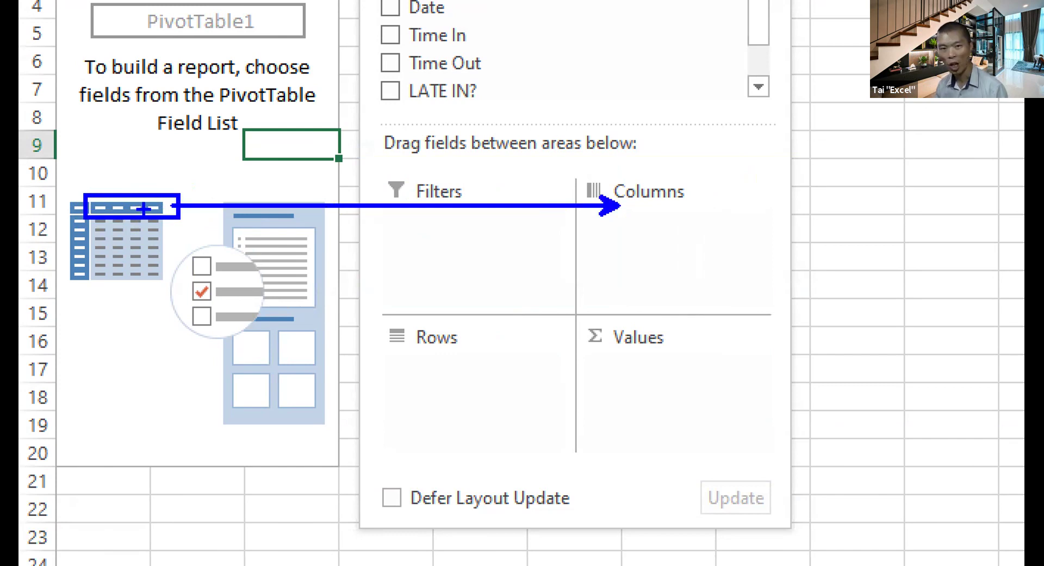
key("g")
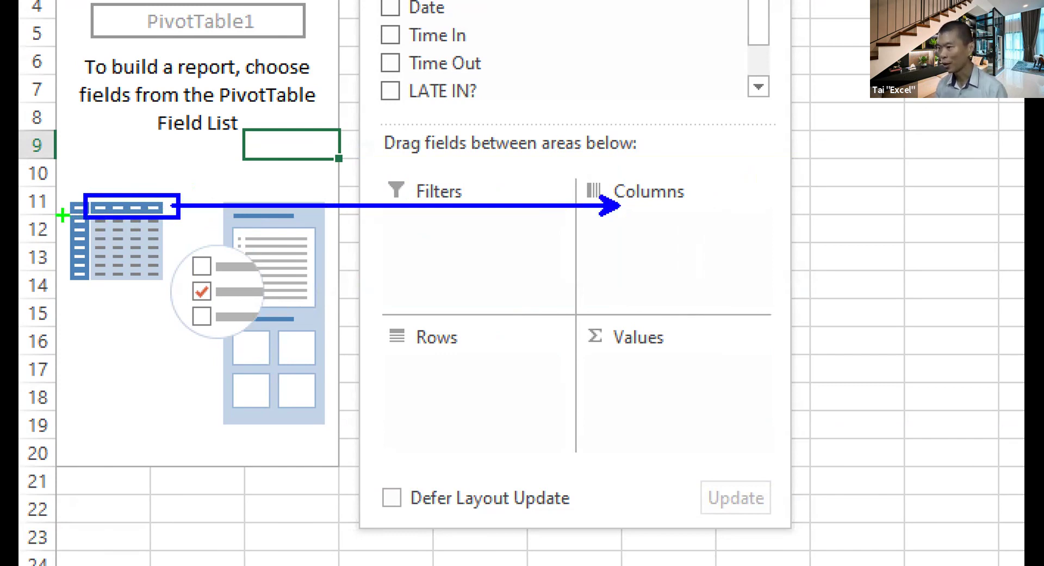
left_click_drag(61, 212, 93, 304)
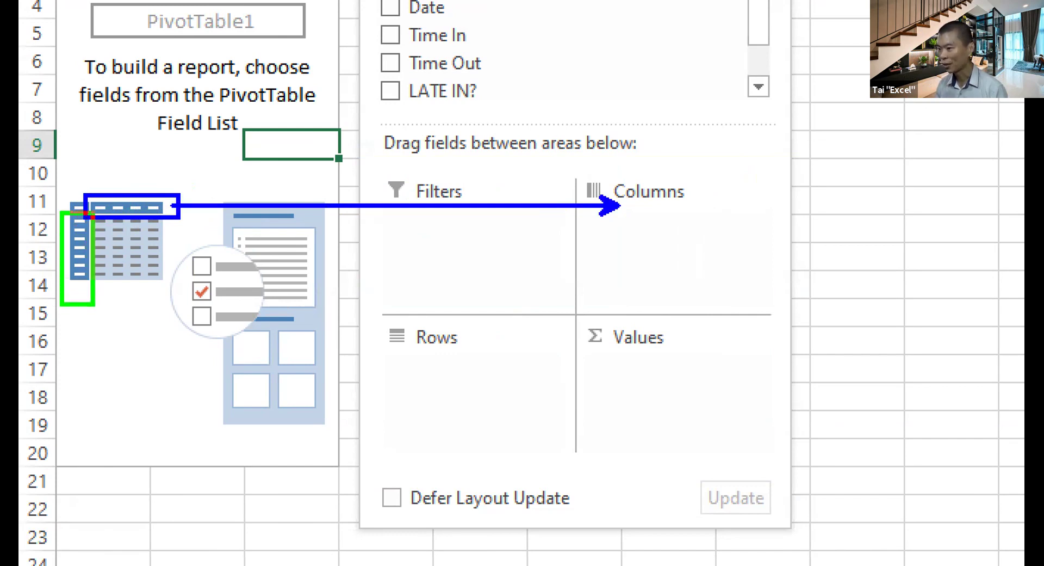
mouse_move(222, 311)
left_mouse_down()
mouse_move(416, 379)
mouse_move(80, 274)
mouse_move(79, 293)
left_mouse_up()
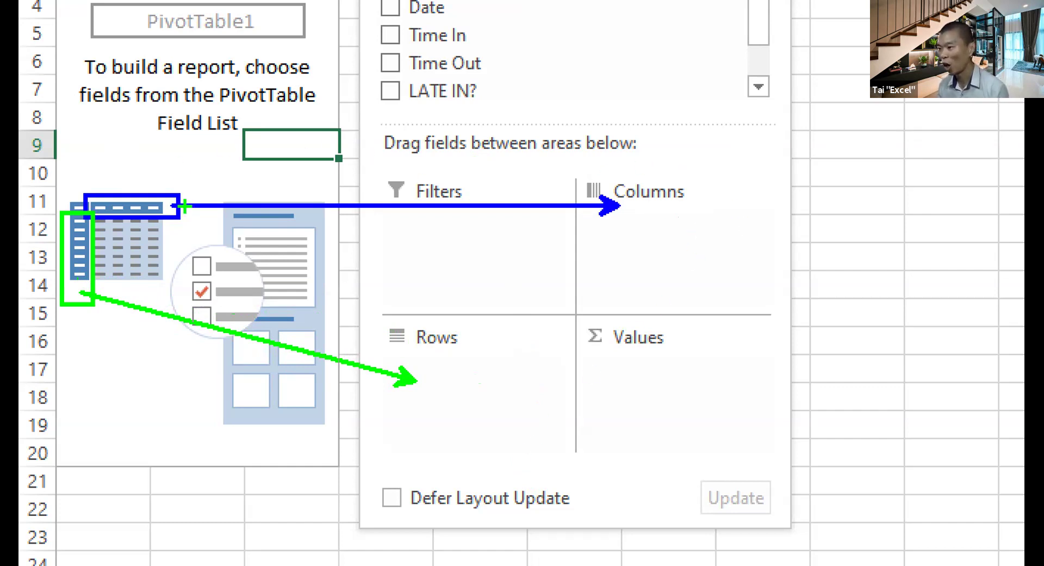
- Link the table picture's body to the Values area with a red frame and arrow, and label the area NUMBER
key("r")
left_click_drag(102, 223, 163, 282)
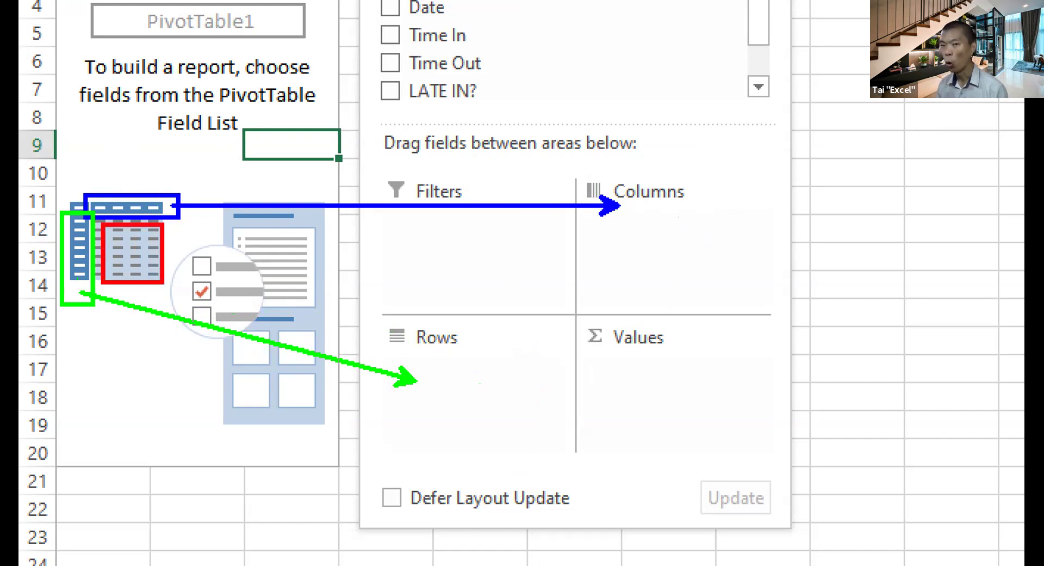
mouse_move(604, 359)
left_mouse_down()
mouse_move(420, 333)
mouse_move(122, 255)
left_mouse_up()
type("tNUMBER")
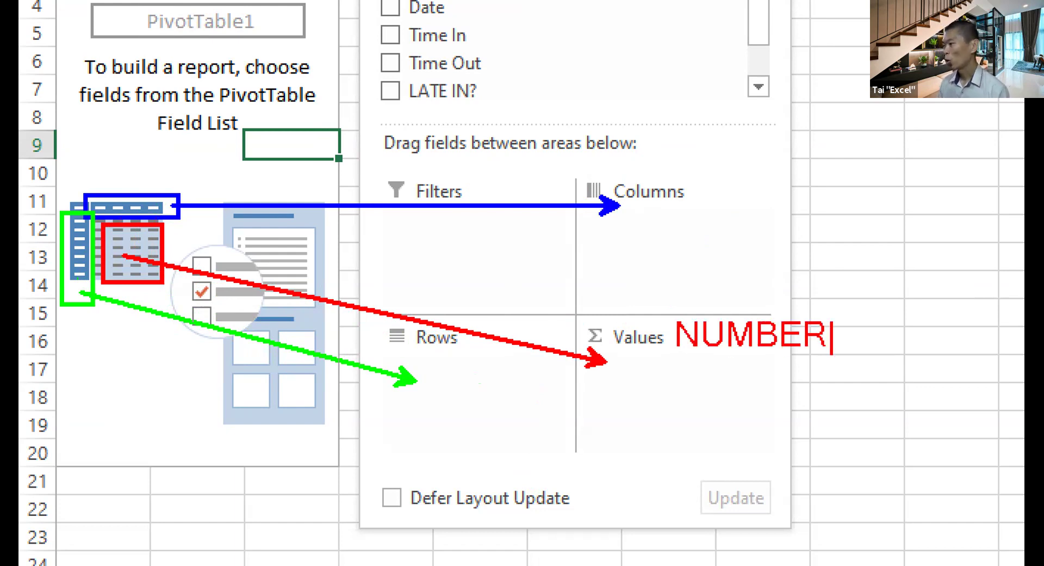
key("Escape")
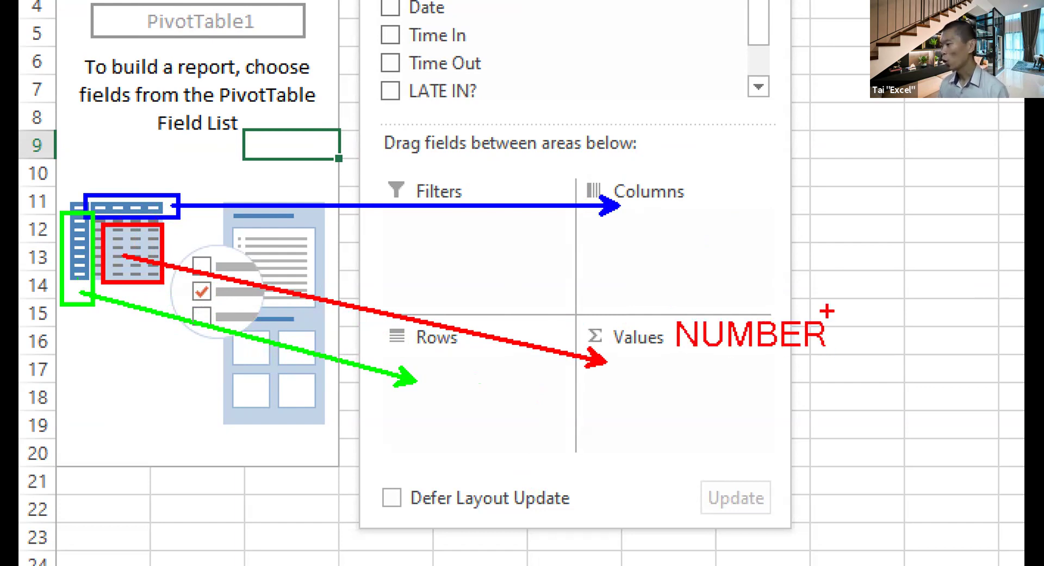
- List the calculations SUM, AVERAGE, MIN, MAX and COUNT in red under the Values area's NUMBER label
key("t")
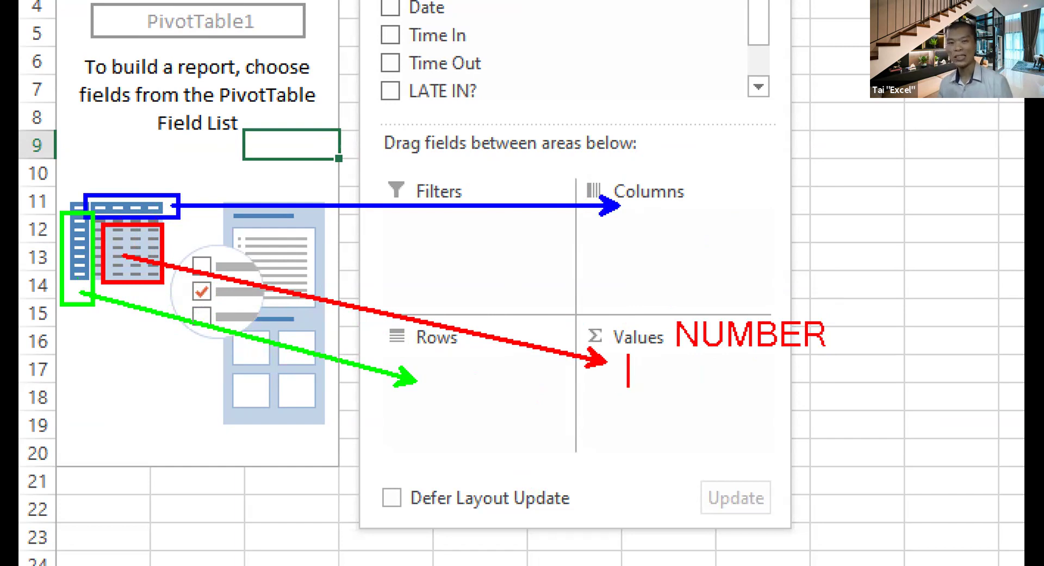
type("SU")
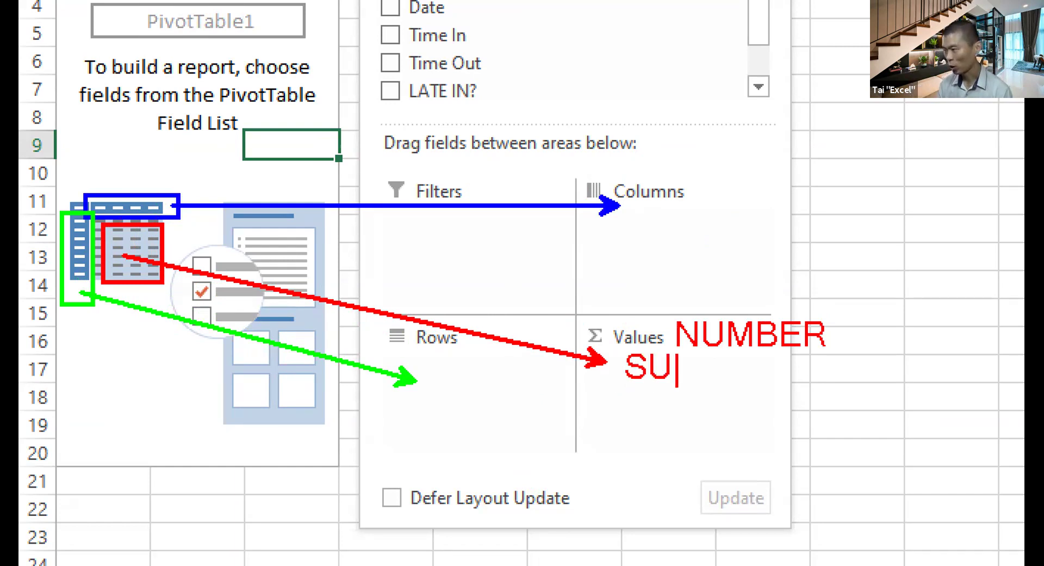
type("M,")
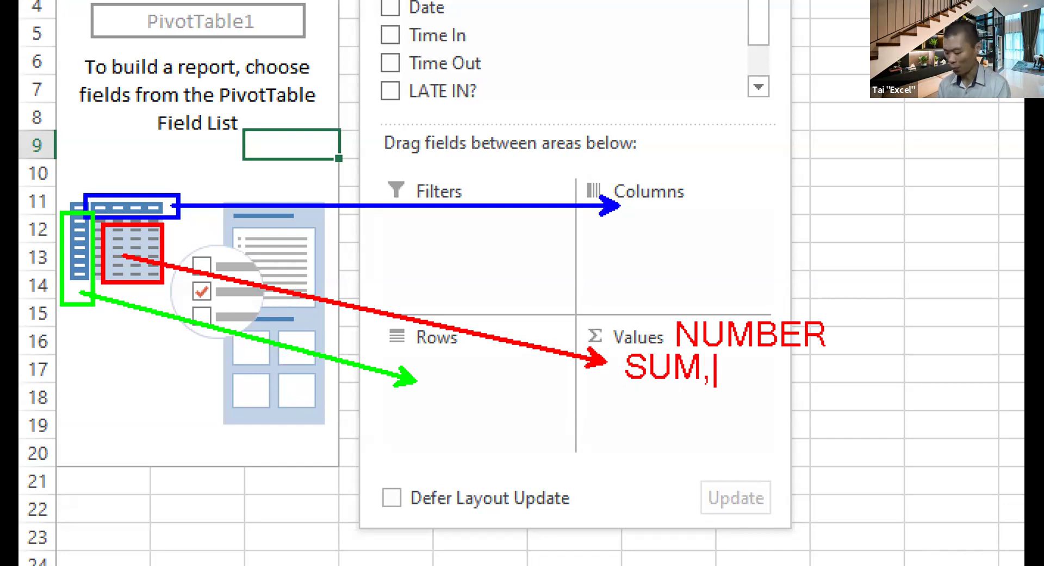
type(" AVERAGE")
key("Return")
type("MIN")
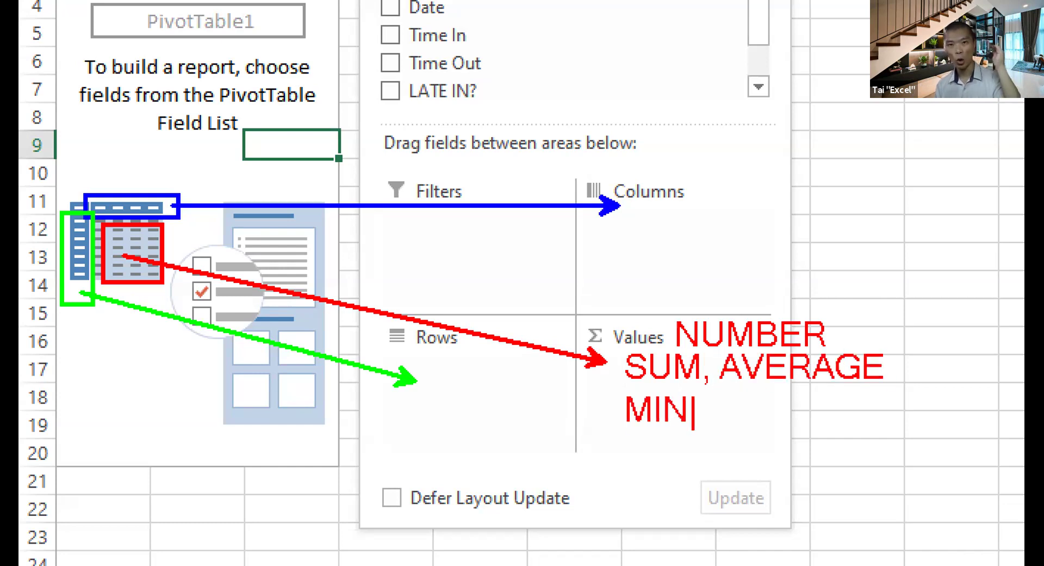
type(", MAX")
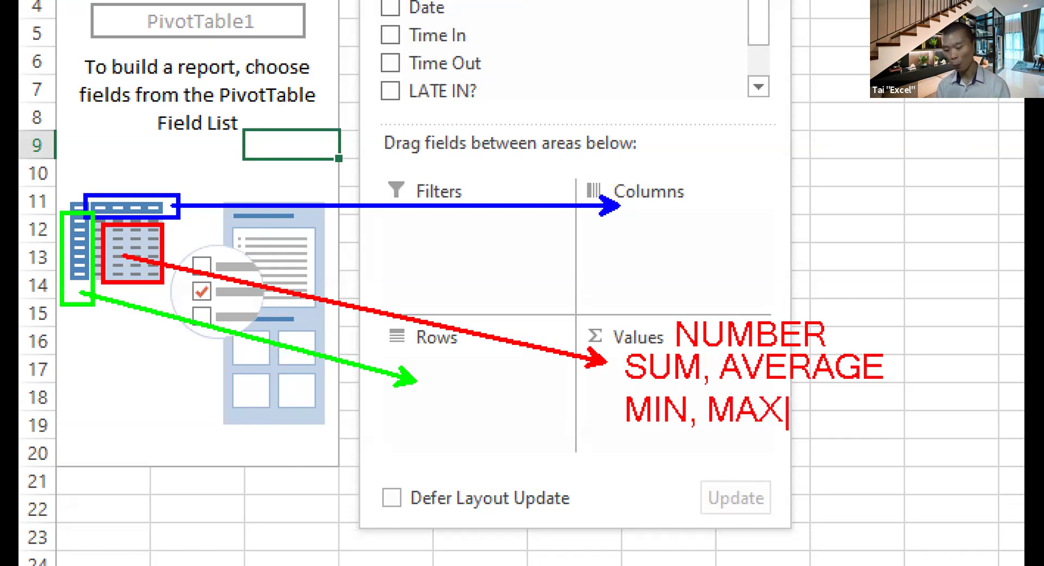
key("Return")
type("COUNT")
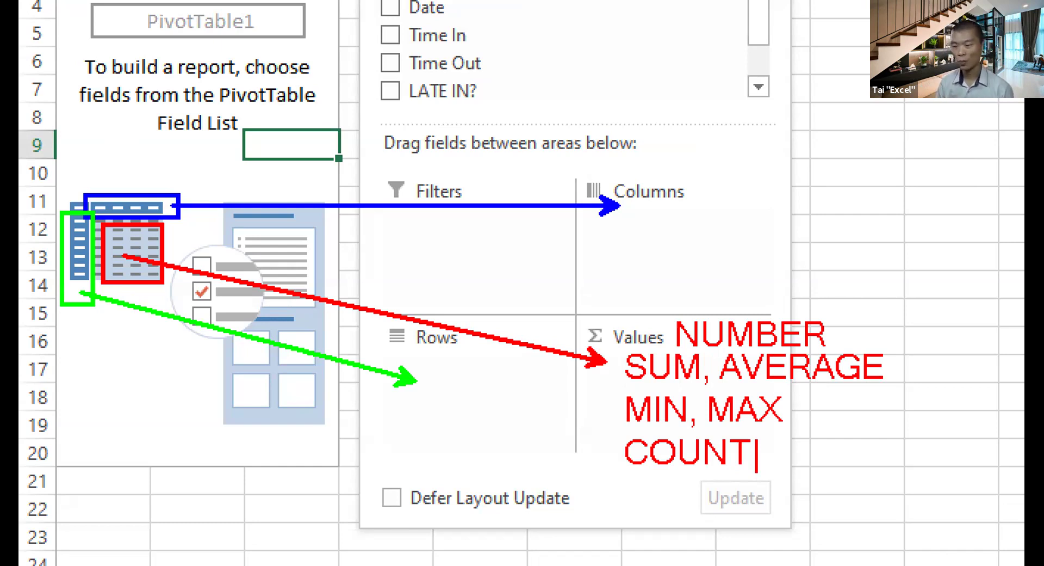
key("Escape")
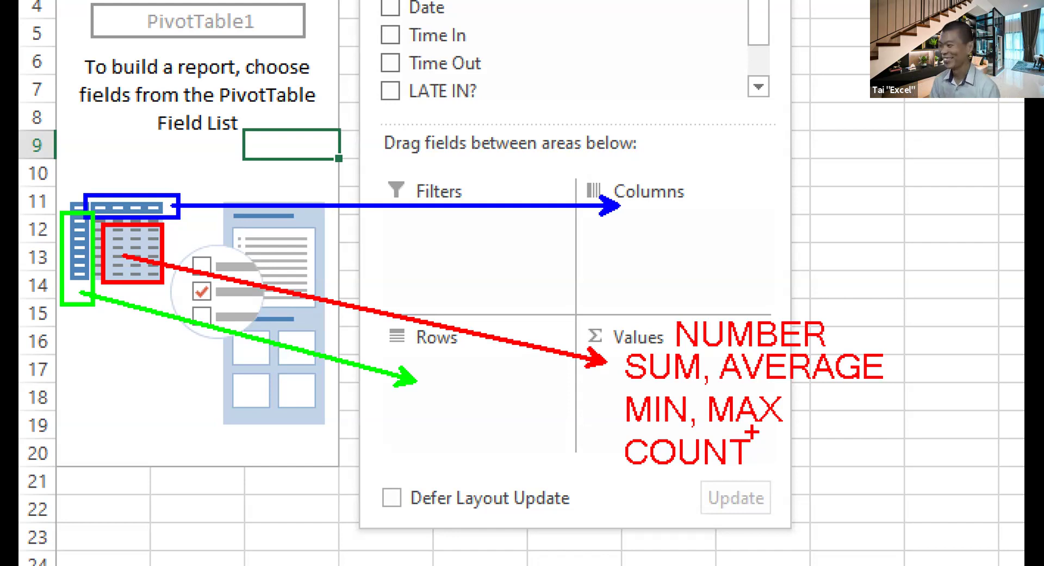
- Clear the screen annotations and look through the remaining fields in the PivotTable field list
key("Escape")
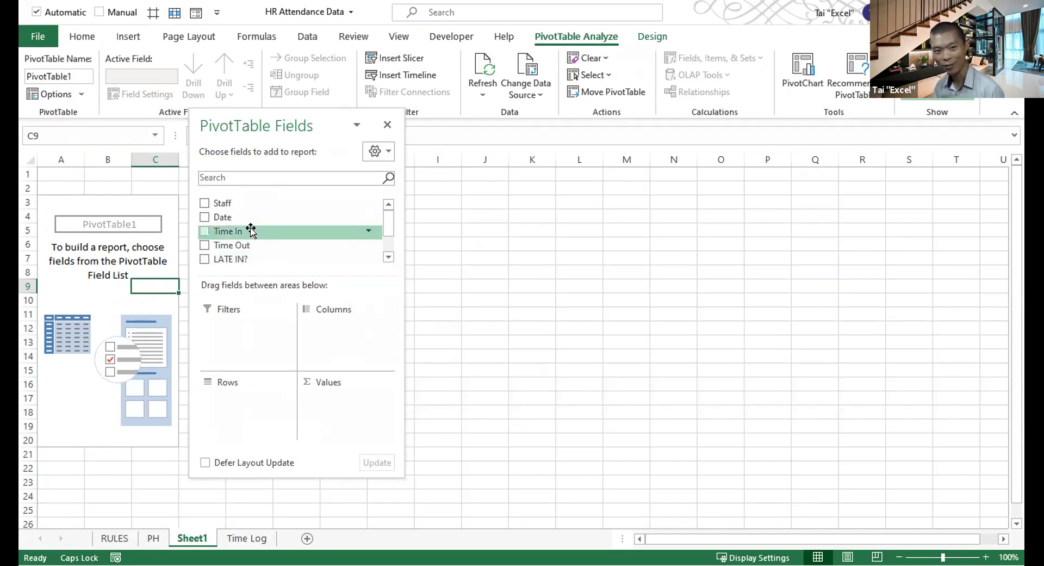
scroll(250, 228, "down", 1)
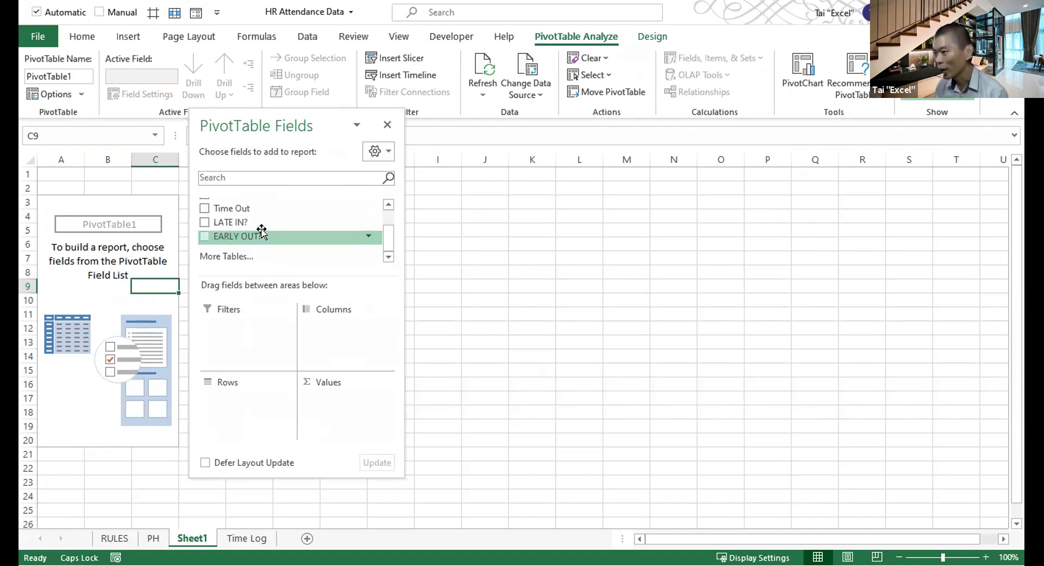
- Add LATE IN? to the PivotTable's Values area as a count and also to its Filters area
left_click_drag(262, 221, 330, 412)
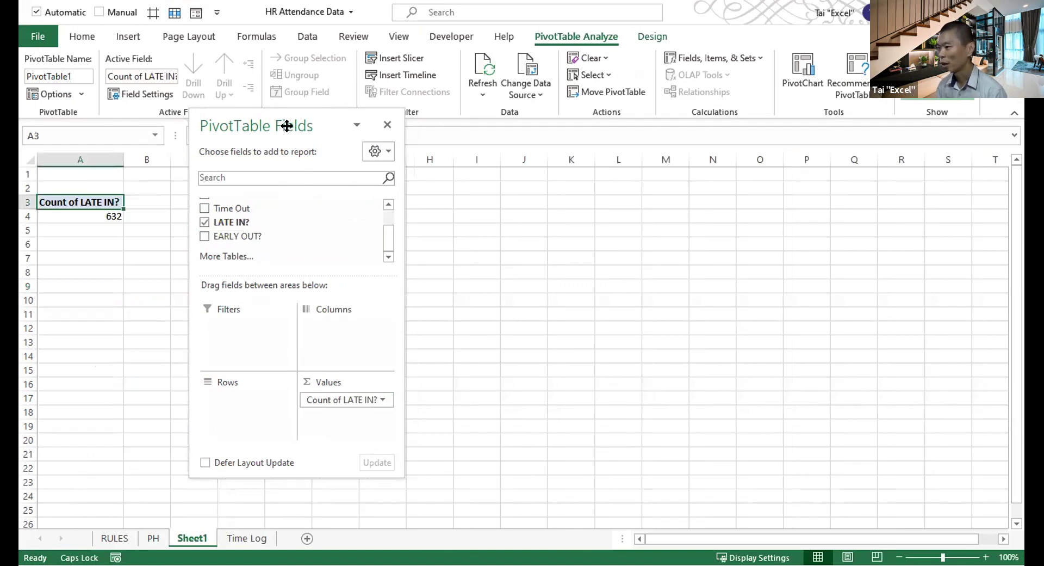
left_click_drag(288, 124, 348, 119)
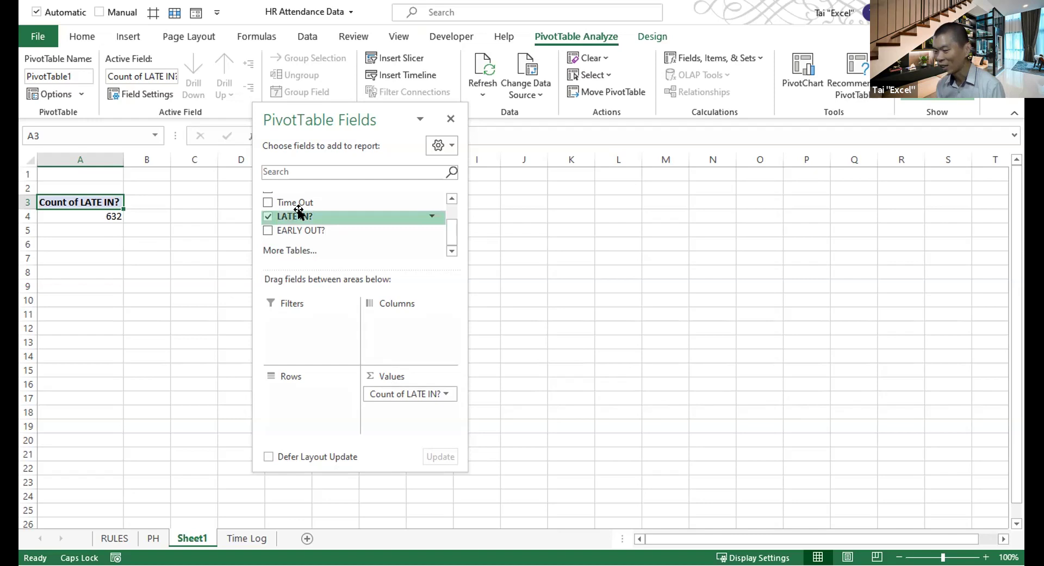
left_click_drag(299, 212, 308, 329)
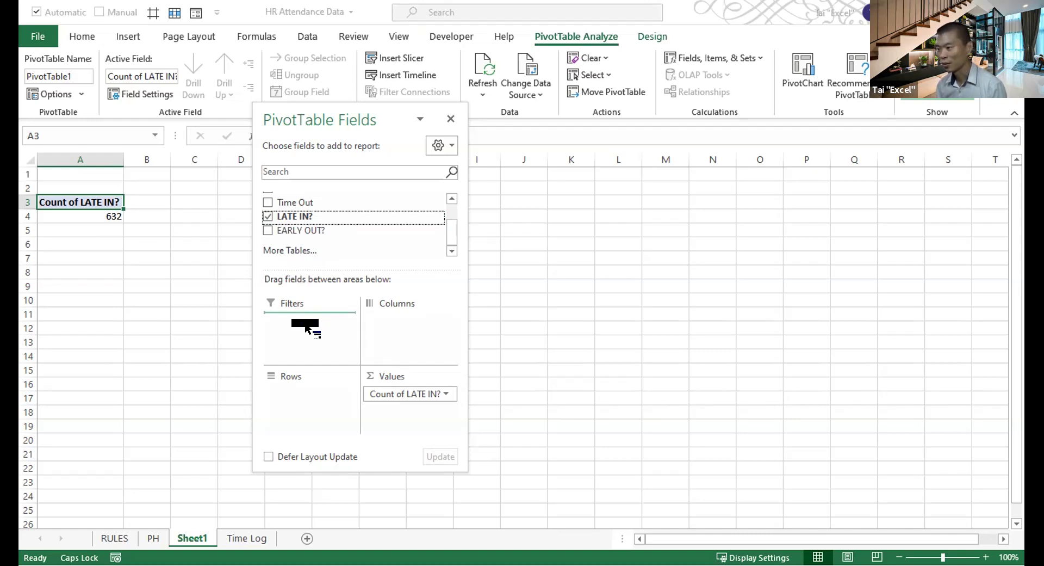
left_click_drag(306, 329, 303, 322)
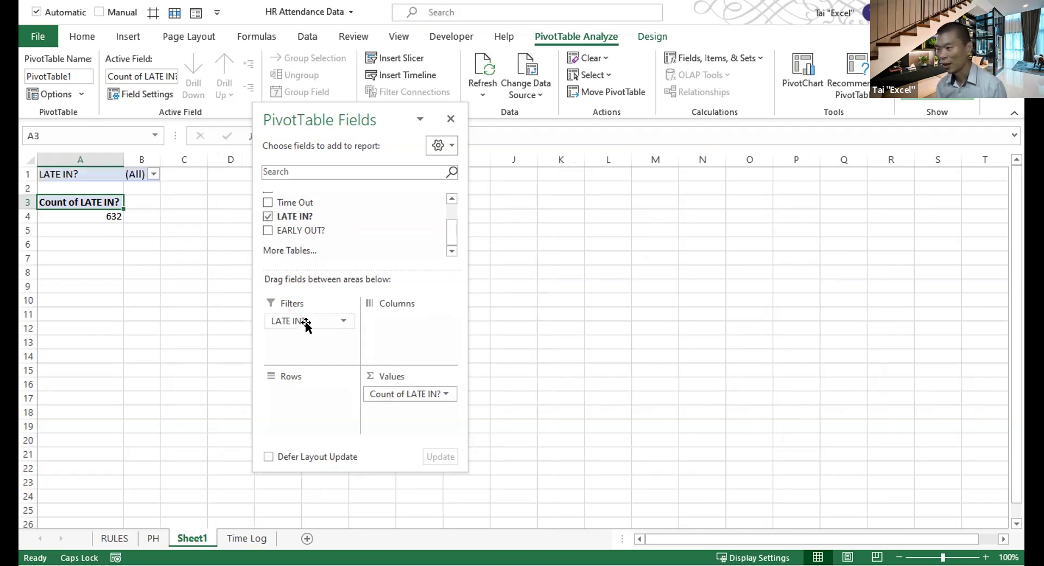
- Filter the PivotTable report to show only records where LATE IN? is TRUE
left_click(154, 173)
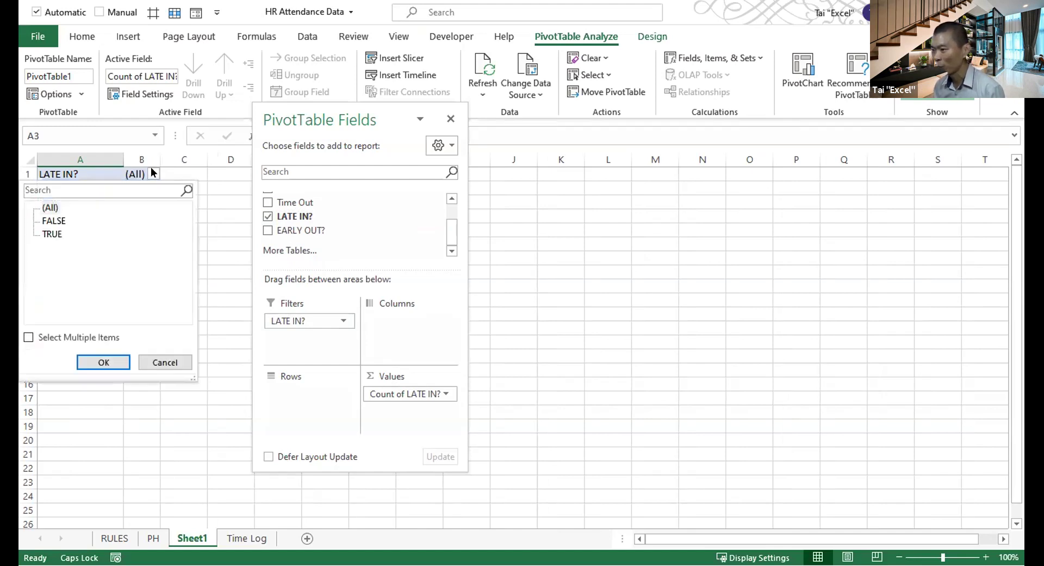
left_click(53, 234)
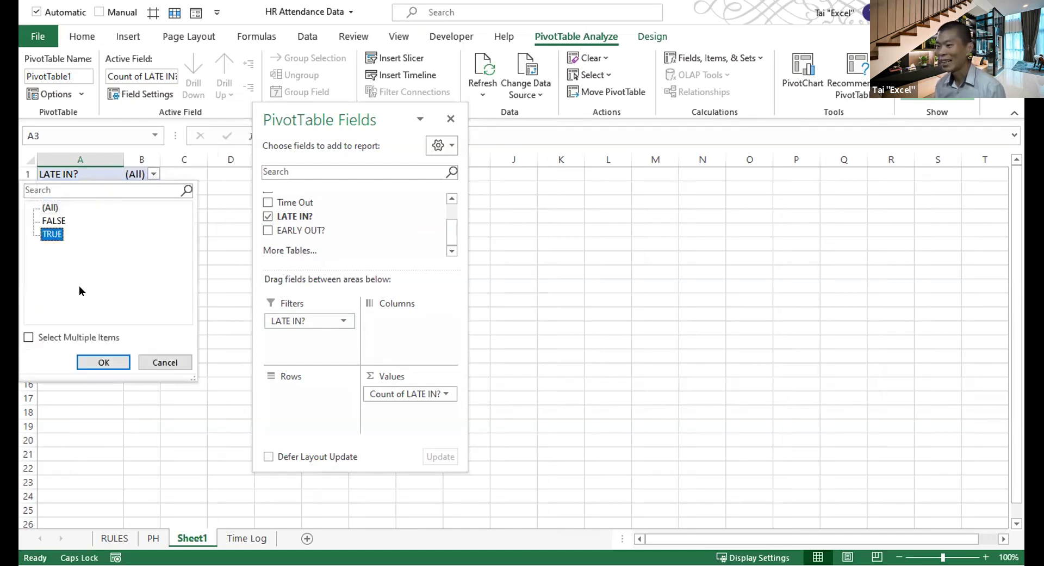
left_click(104, 362)
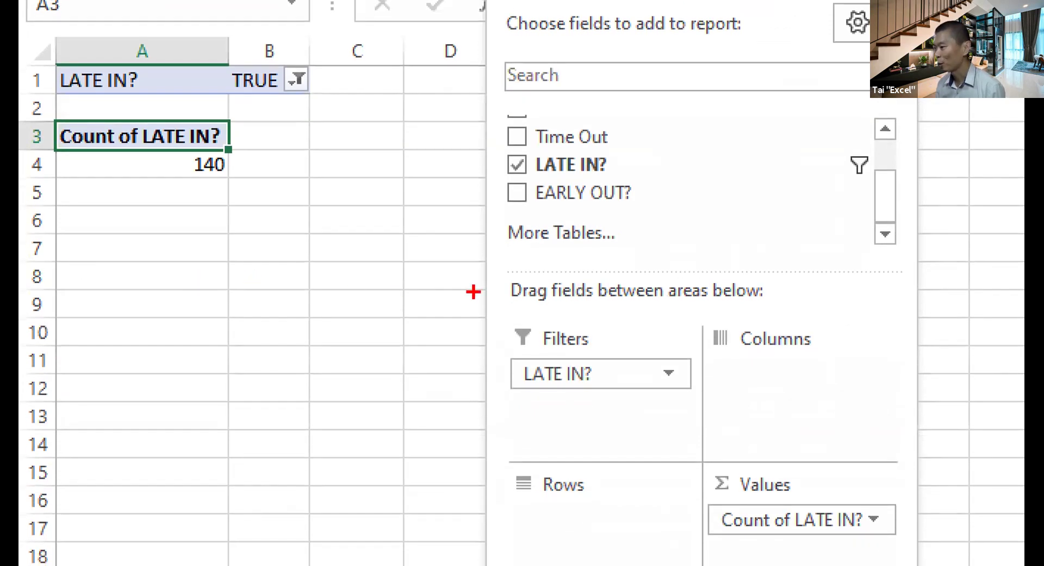
- Frame the LATE IN? filter, its filter control and the field in red, and link the field to Values and Filters with red arrows
left_click_drag(494, 343, 705, 415)
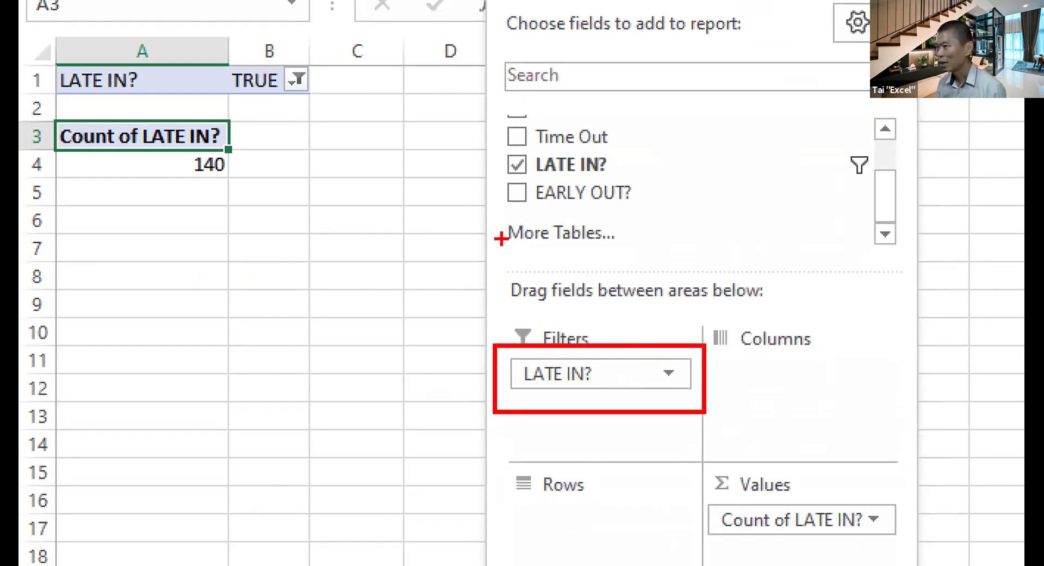
left_click_drag(272, 55, 341, 139)
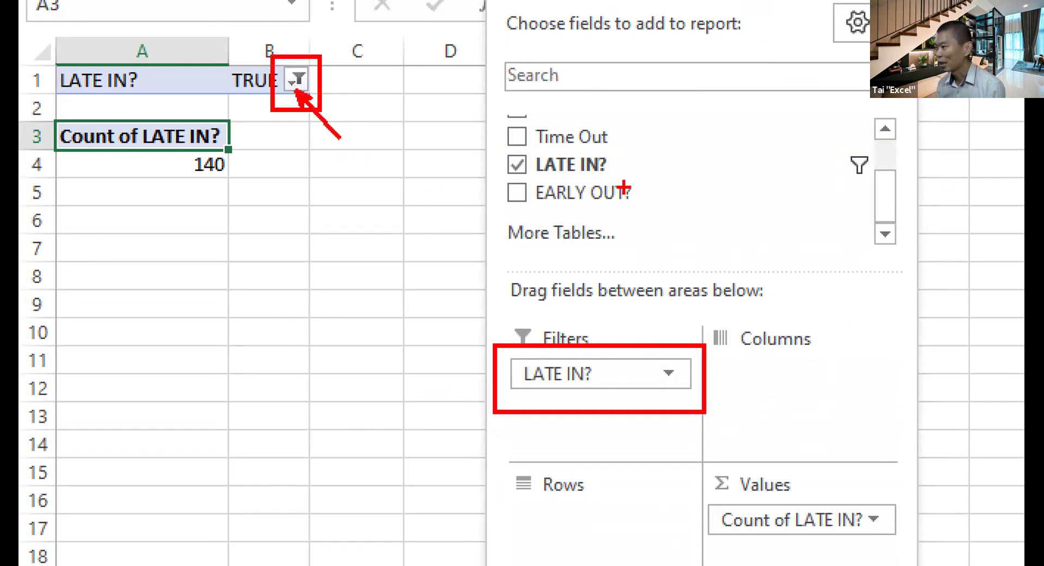
left_click_drag(492, 144, 641, 182)
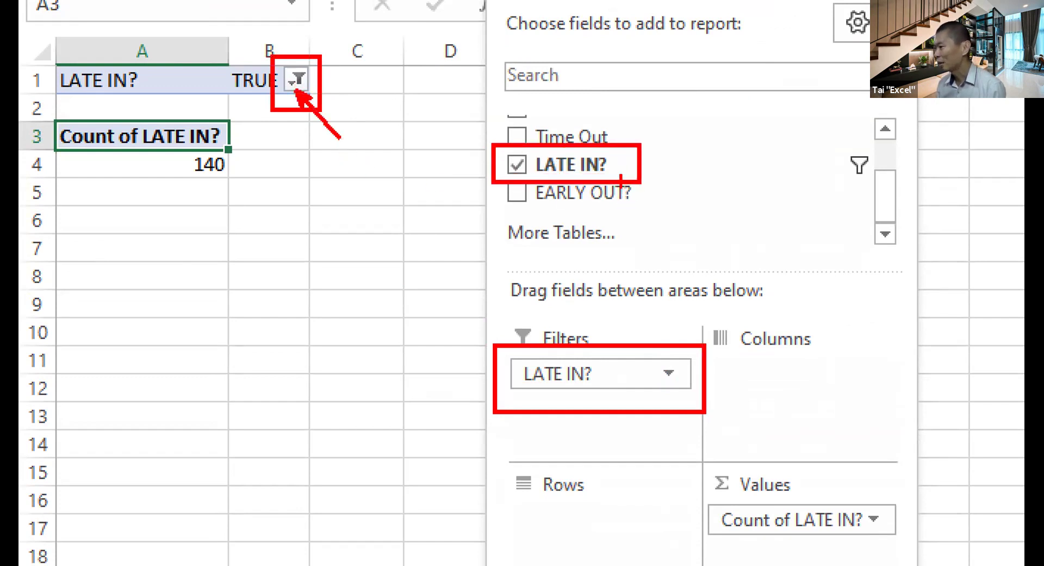
mouse_move(805, 490)
left_mouse_down()
mouse_move(823, 489)
mouse_move(598, 204)
mouse_move(604, 167)
mouse_move(626, 161)
left_mouse_up()
left_click_drag(605, 366, 578, 185)
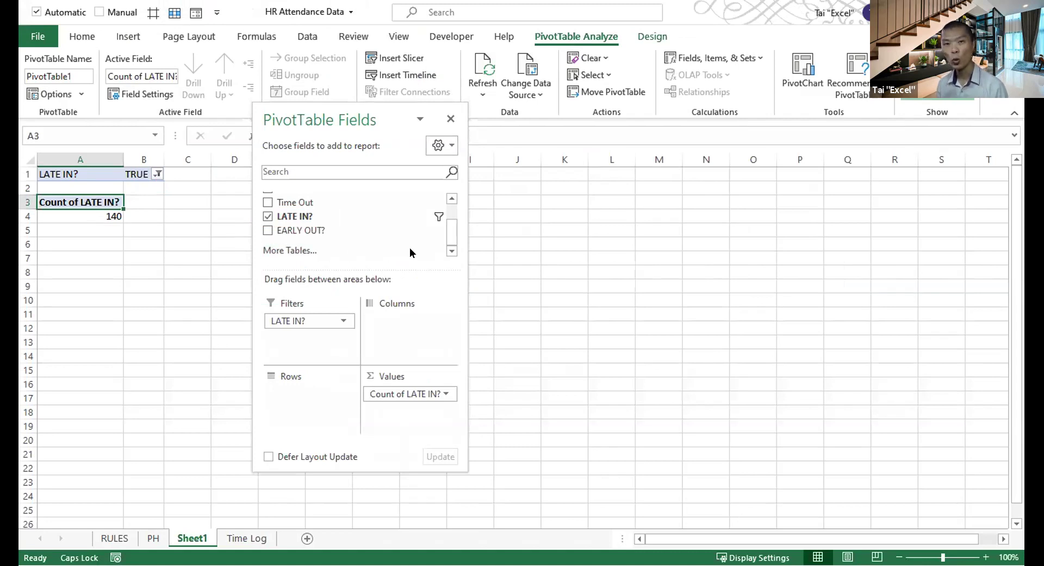
- Add Staff to the PivotTable's Rows area and move the field list away from the table
left_click_drag(447, 238, 450, 211)
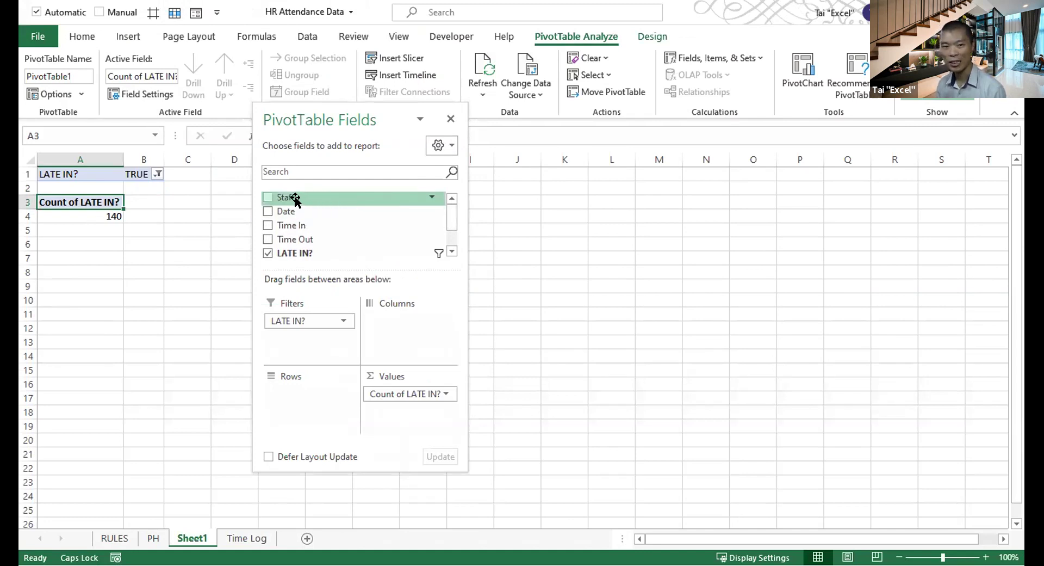
left_click(268, 196)
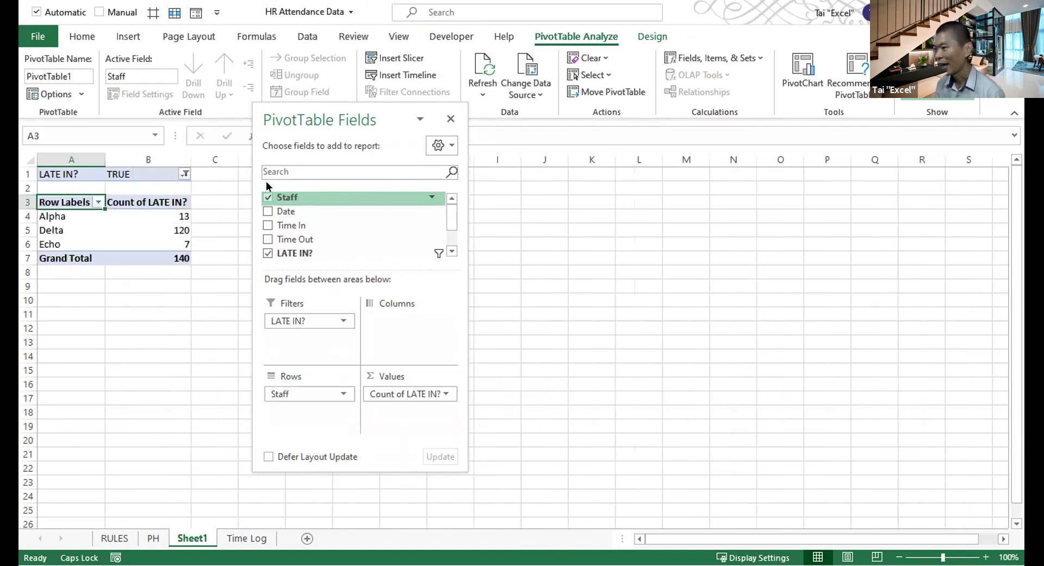
left_click_drag(310, 115, 446, 94)
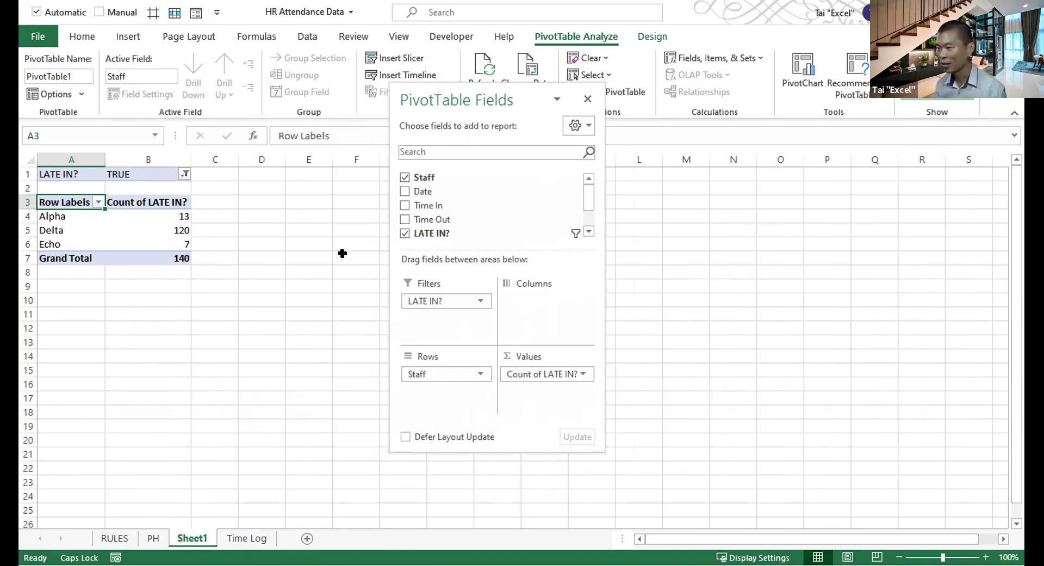
- Examine the late-in counts of Alpha, Delta and Echo one by one in the enlarged PivotTable
left_click(141, 211)
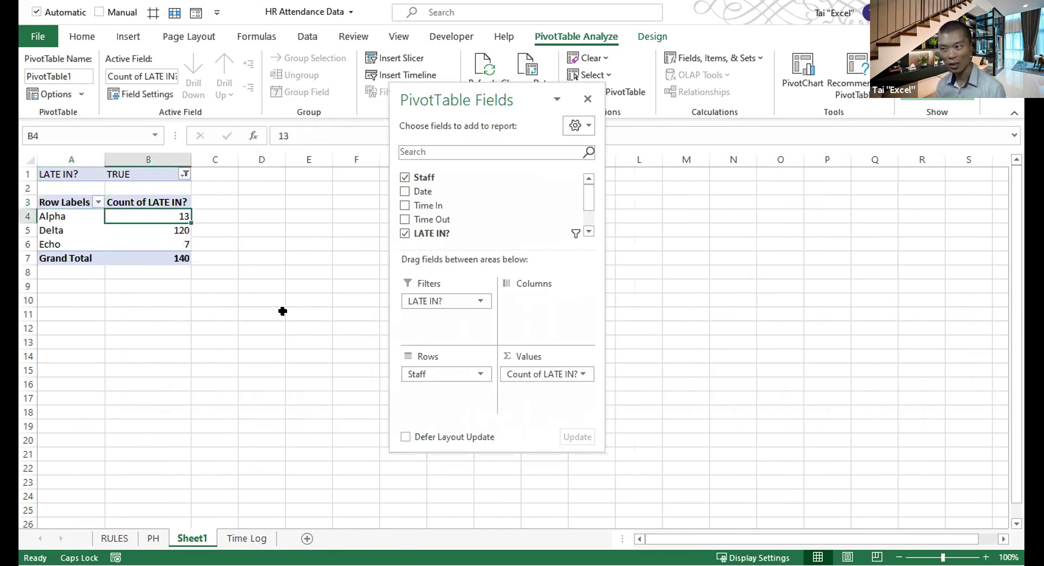
left_click(143, 230)
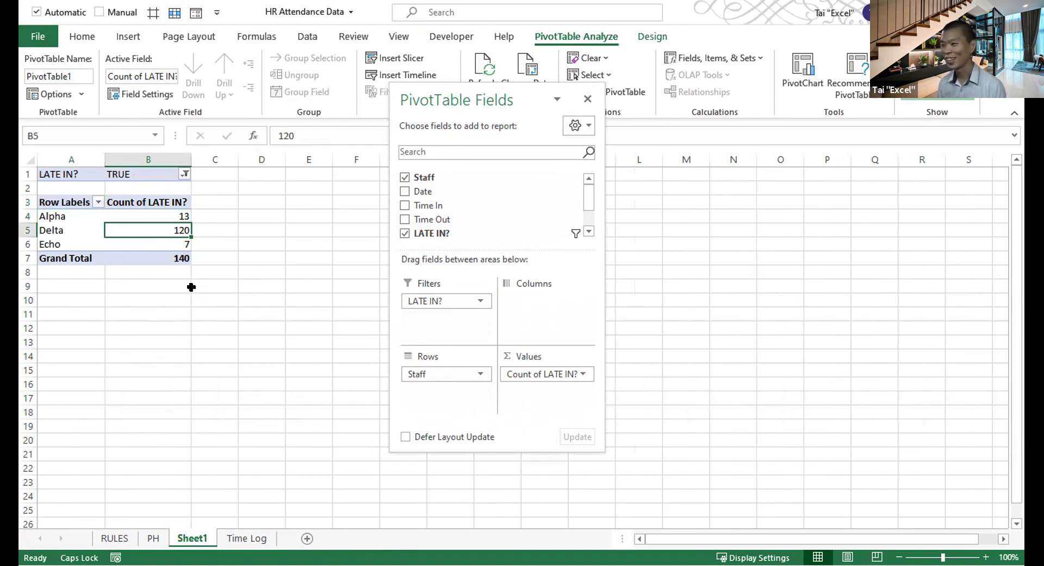
left_click(148, 240)
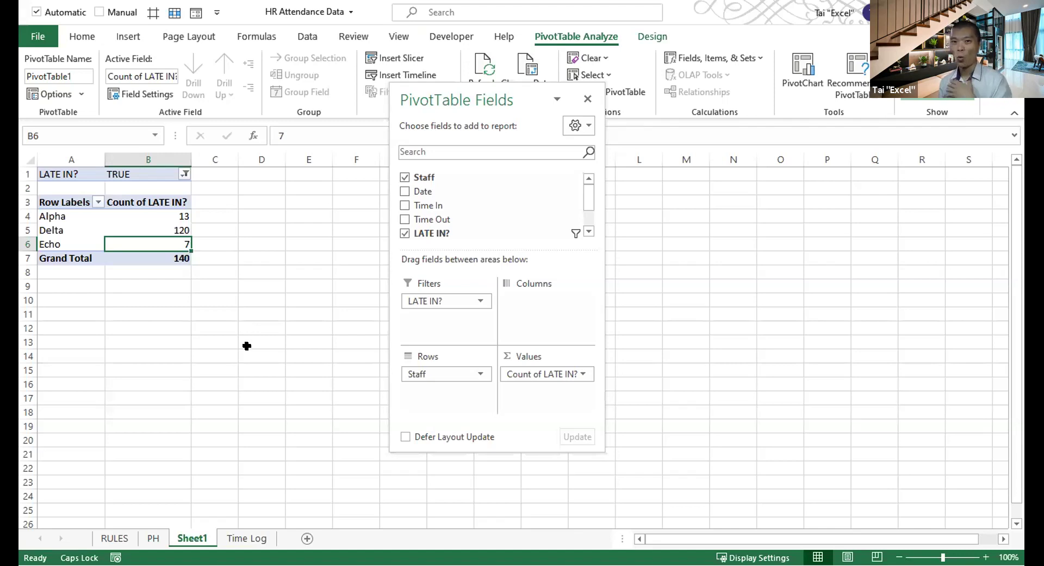
scroll(259, 327, "up", 3)
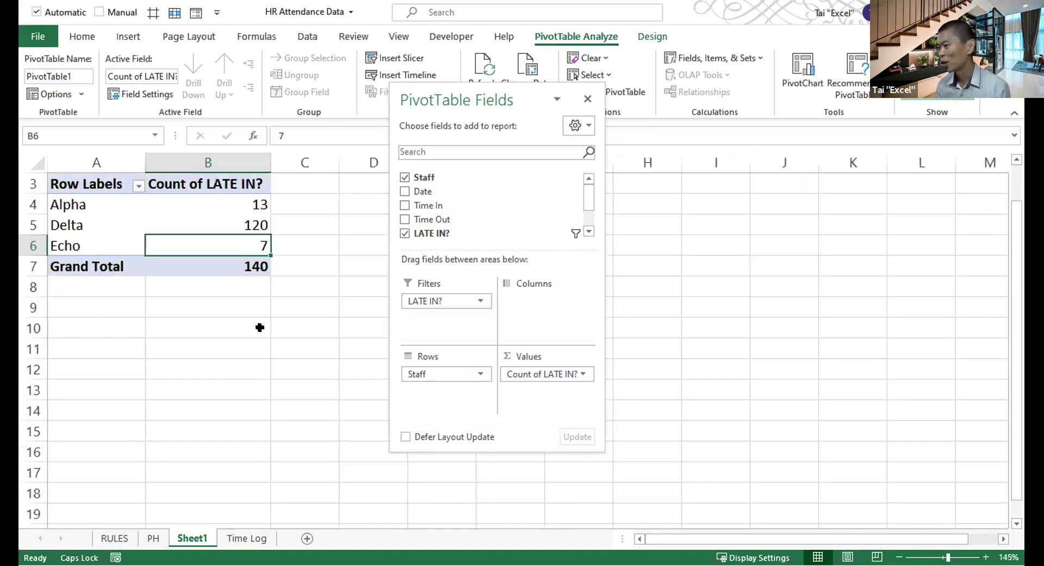
scroll(262, 328, "up", 1)
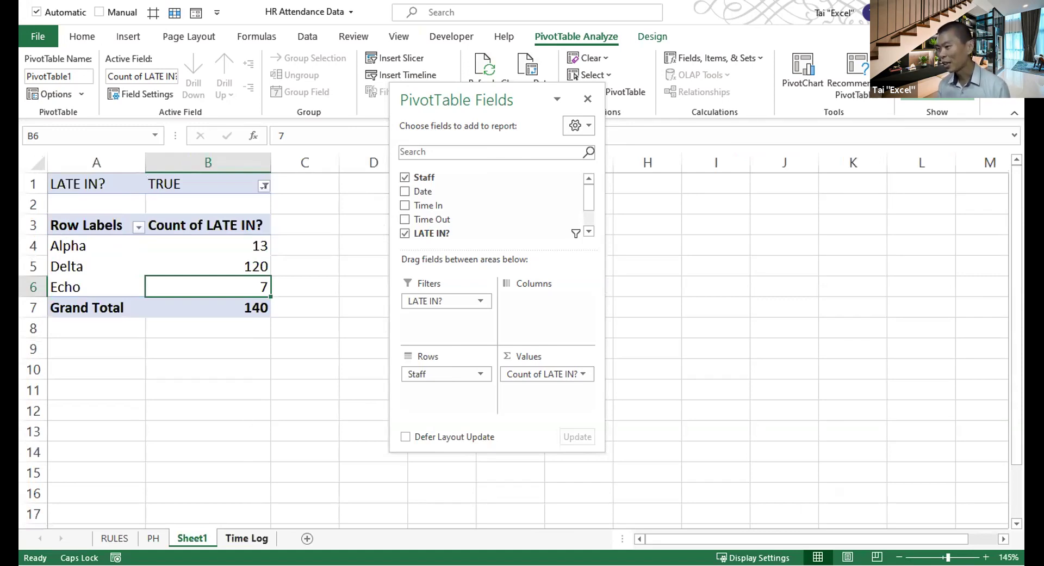
- Check which months the Time Log's Date filter covers, framing the 2021 month list in red, and leave the filter unchanged
left_click(246, 538)
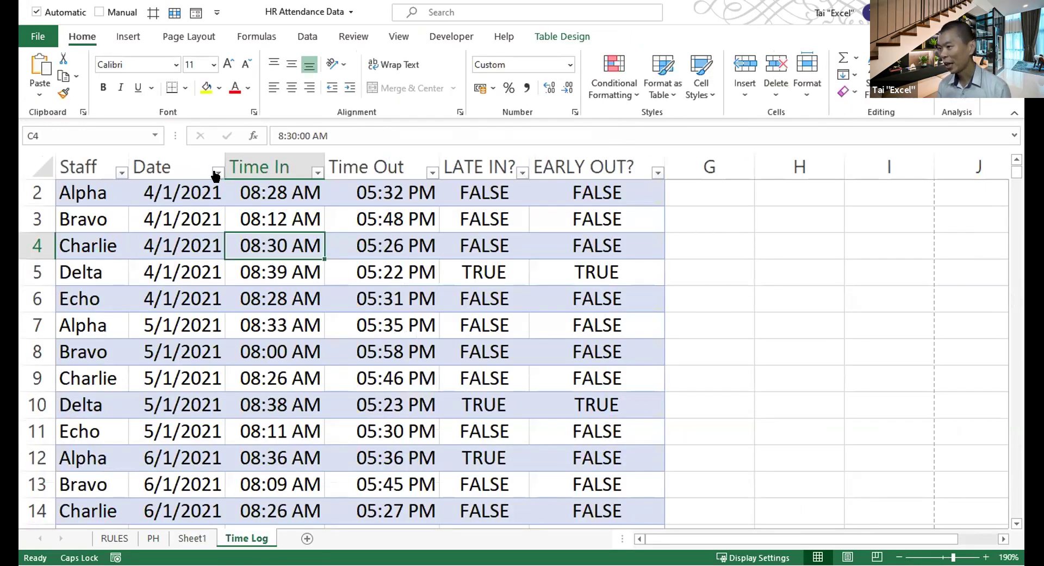
left_click(217, 173)
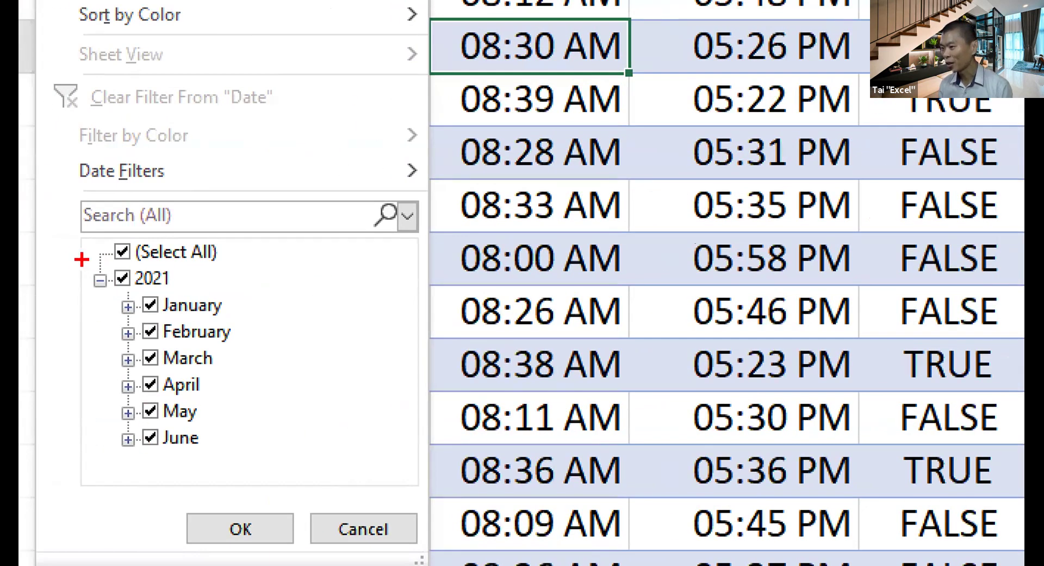
left_click_drag(72, 255, 264, 482)
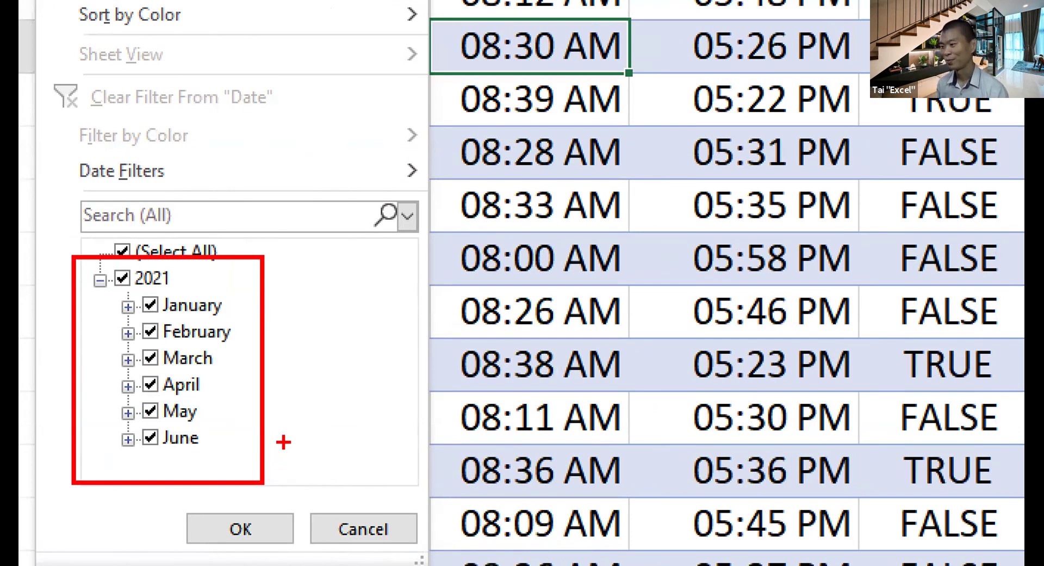
key("Escape")
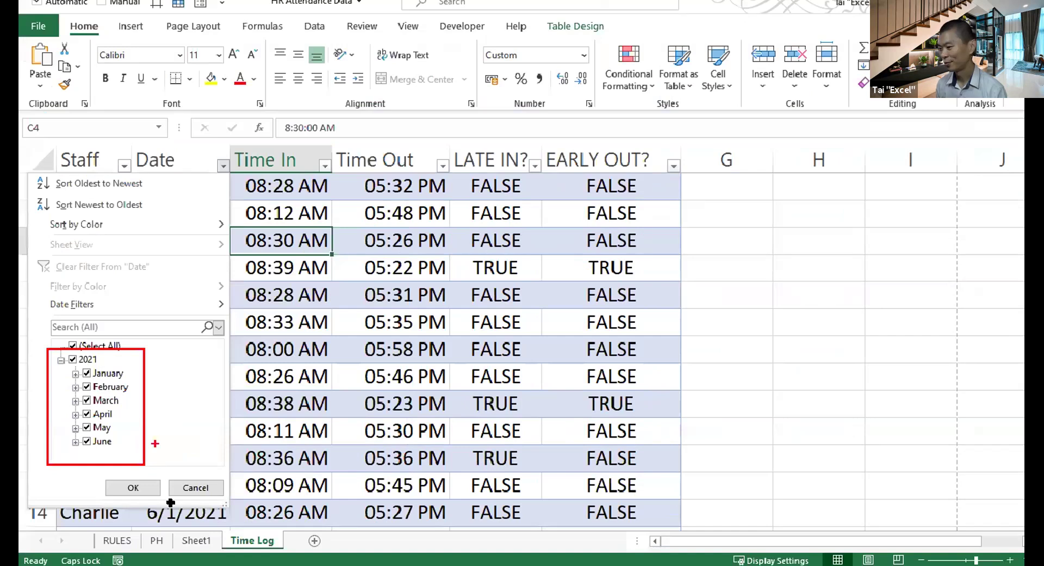
- Return to the PivotTable on Sheet1 and highlight the late-in counts of all three listed staff
left_click(196, 540)
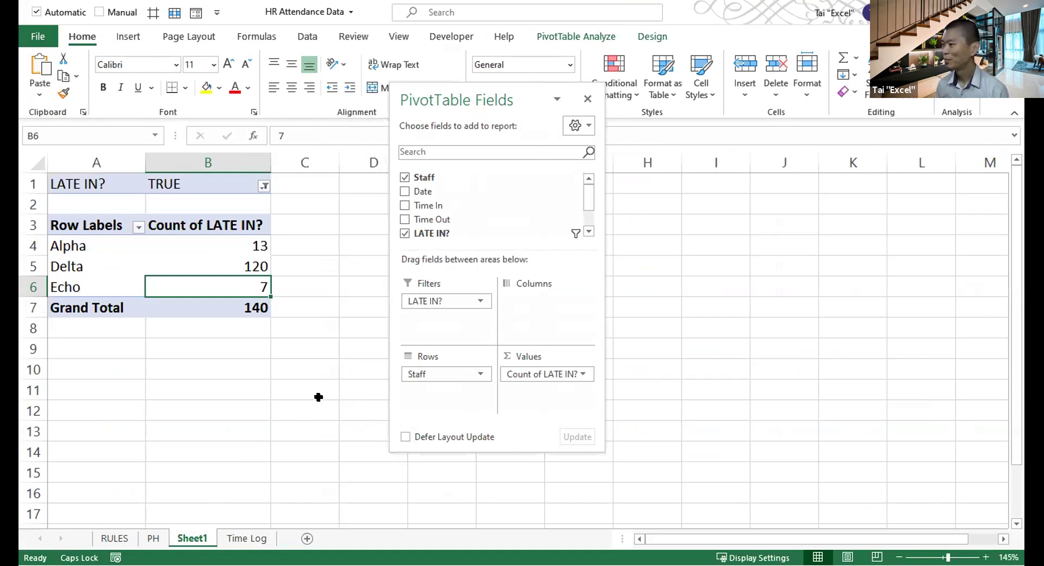
left_click_drag(473, 90, 376, 47)
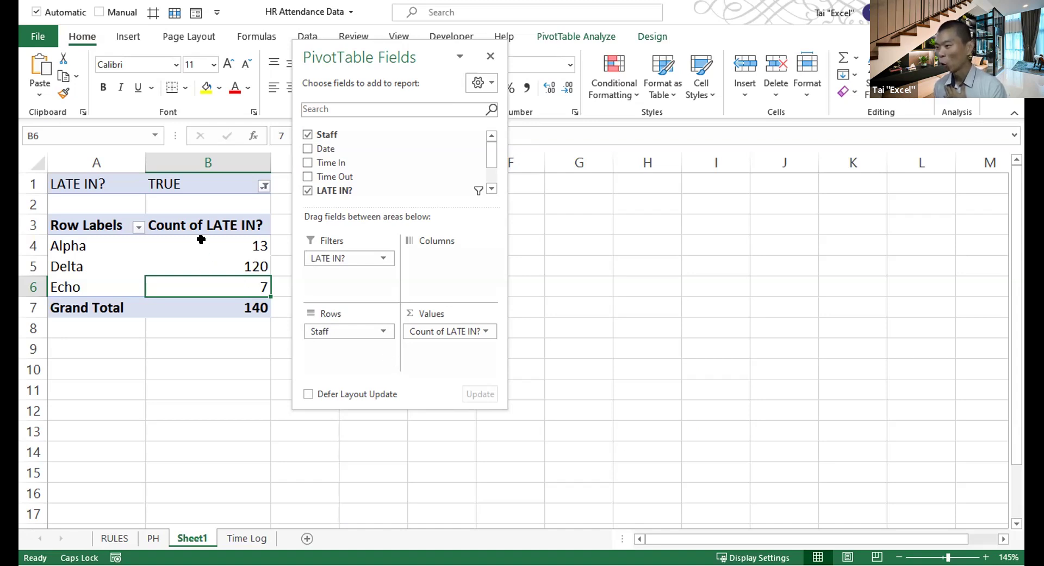
left_click_drag(201, 242, 210, 287)
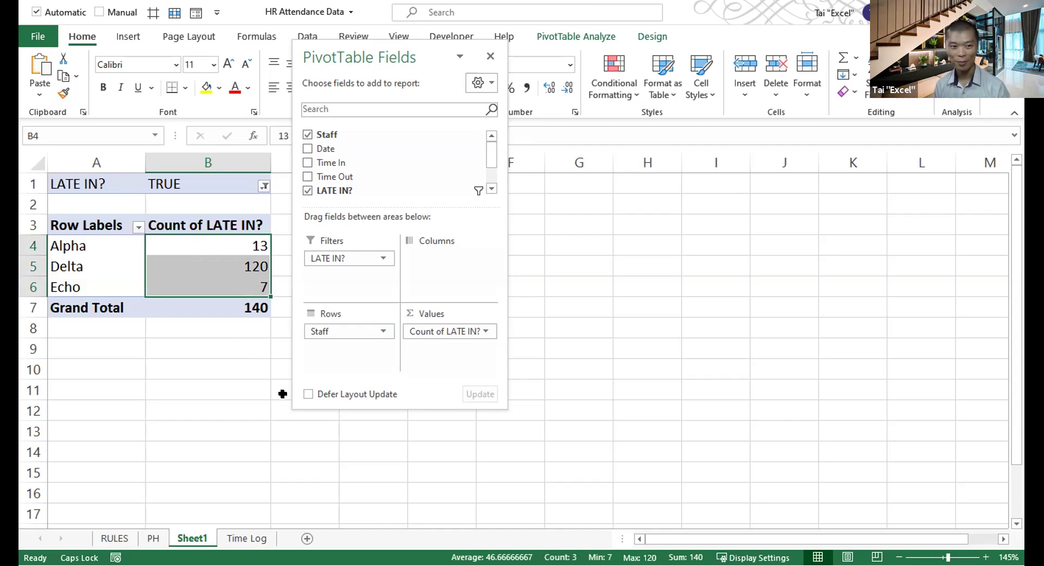
- Review the three questions on the RULES sheet, marking each with a red arrow and framing the first two in red
left_click(245, 538)
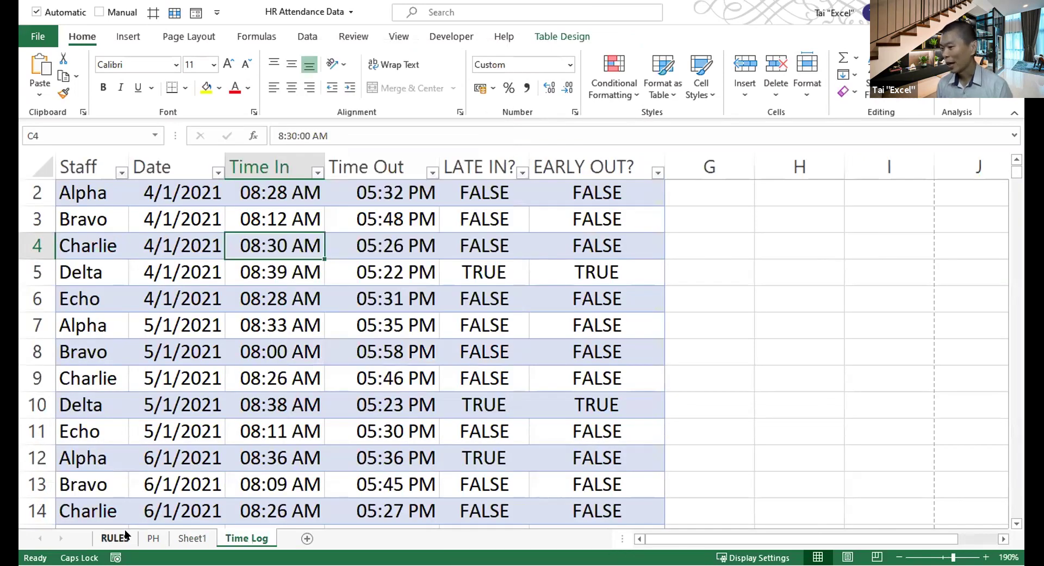
left_click(117, 539)
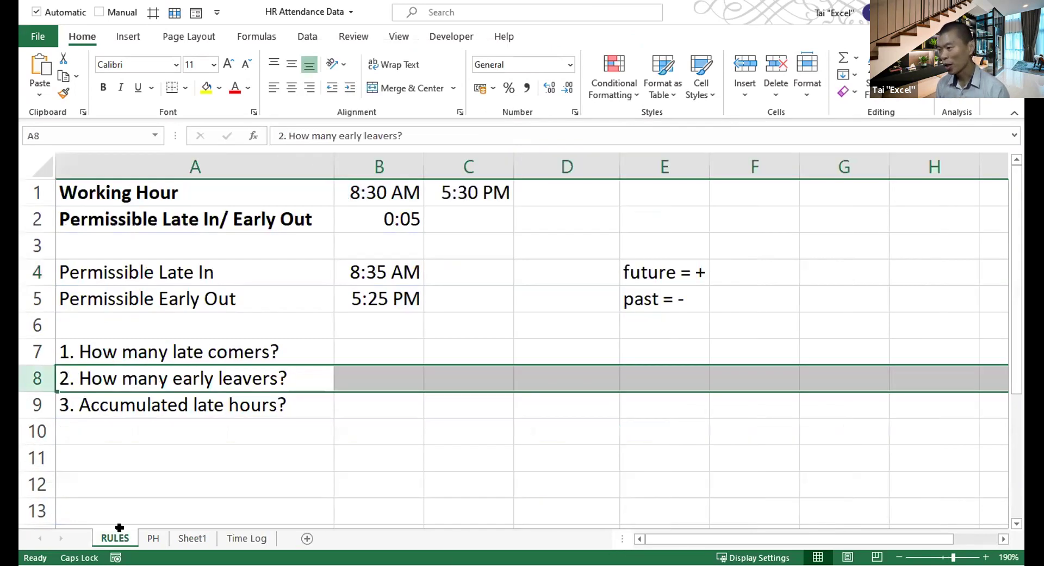
left_click(270, 348)
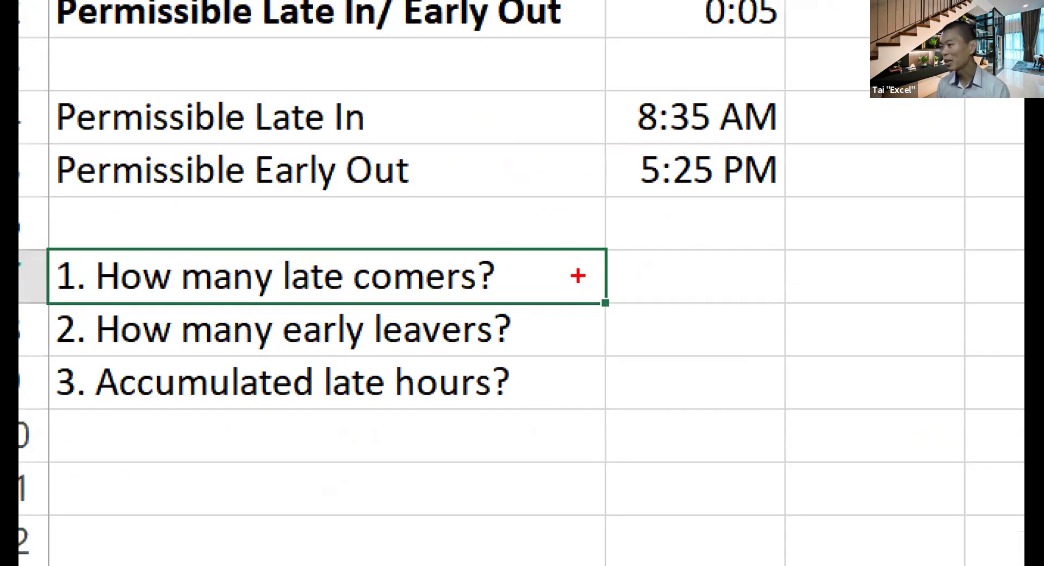
left_click_drag(539, 272, 625, 224)
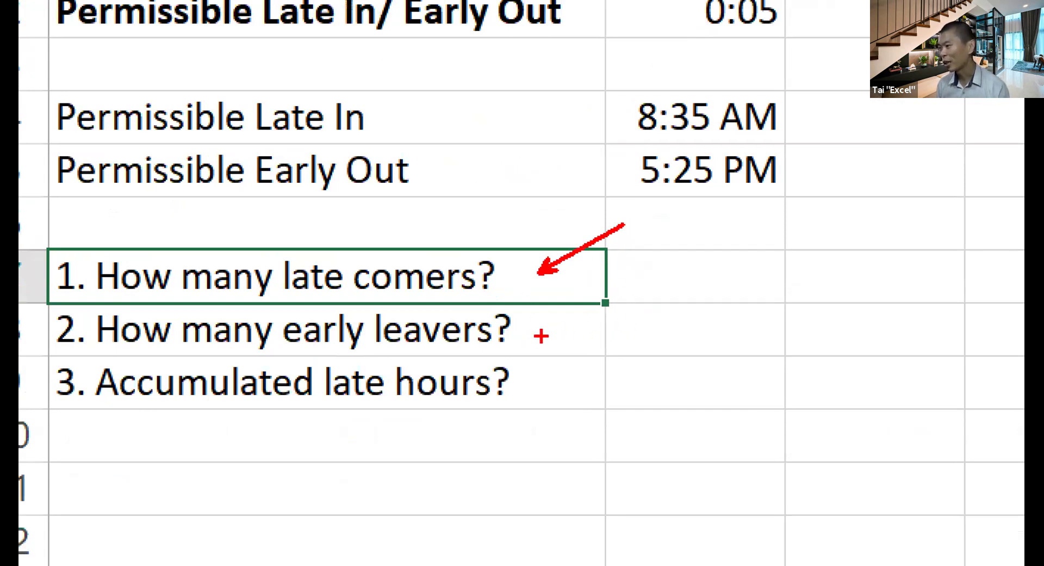
left_click_drag(543, 335, 692, 269)
mouse_move(39, 243)
left_mouse_down()
mouse_move(635, 316)
mouse_move(634, 353)
left_mouse_up()
left_click_drag(557, 393, 736, 353)
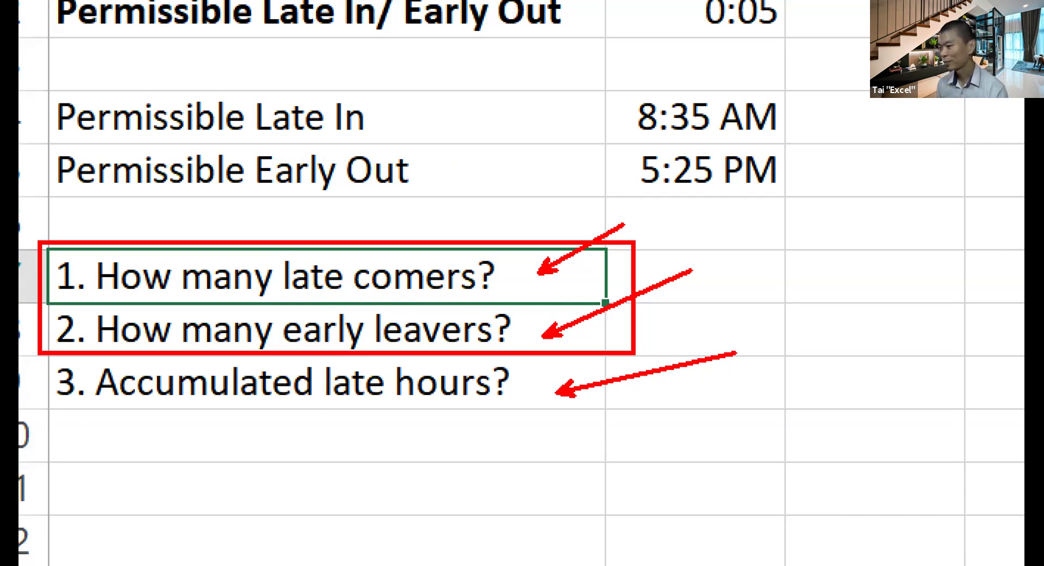
key("Escape")
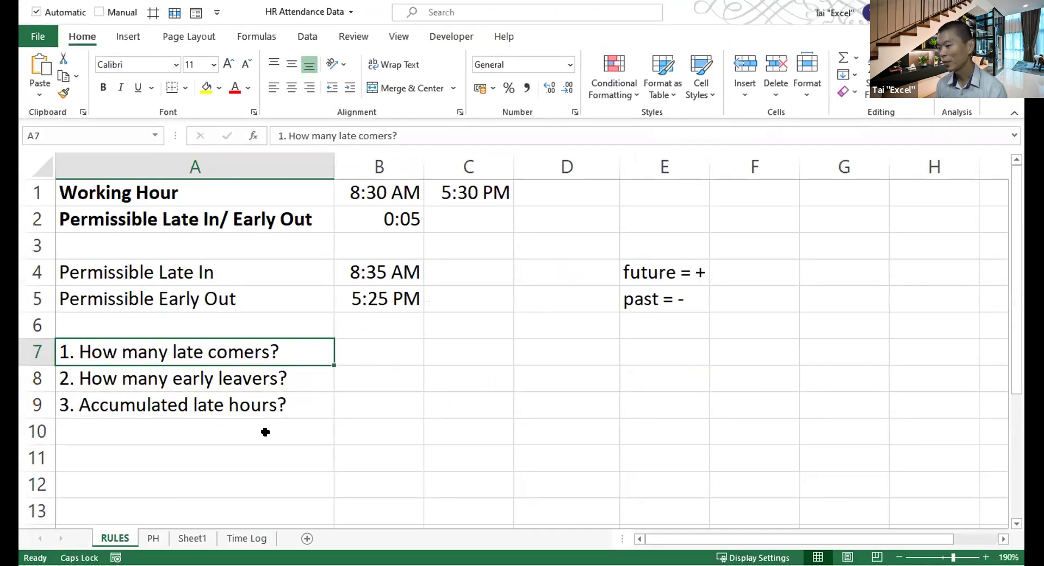
- Inspect the LATE IN? column of the Time Log and the formula in cell E5
left_click(236, 538)
key("ctrl+Up")
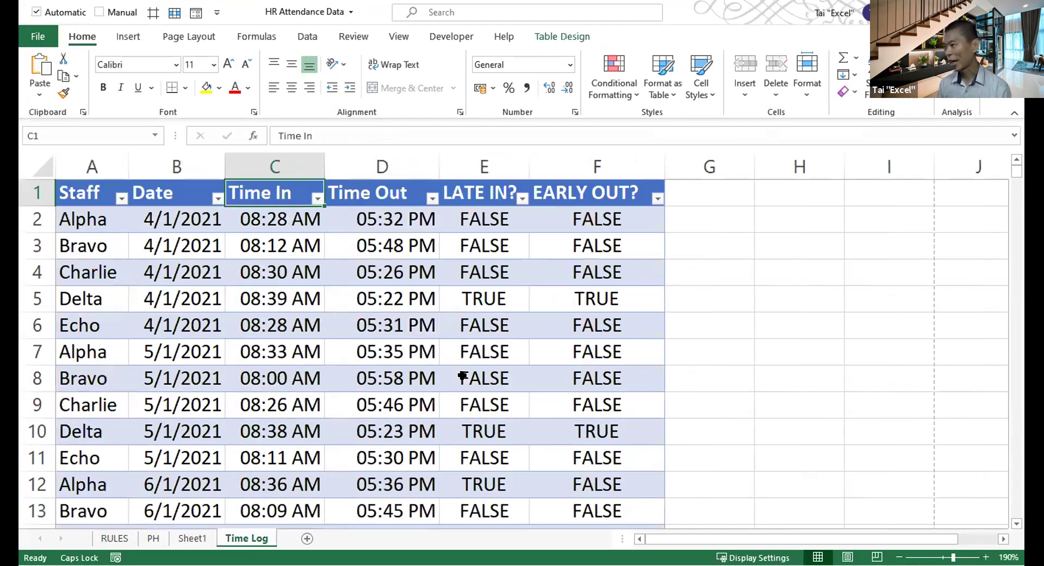
left_click(491, 163)
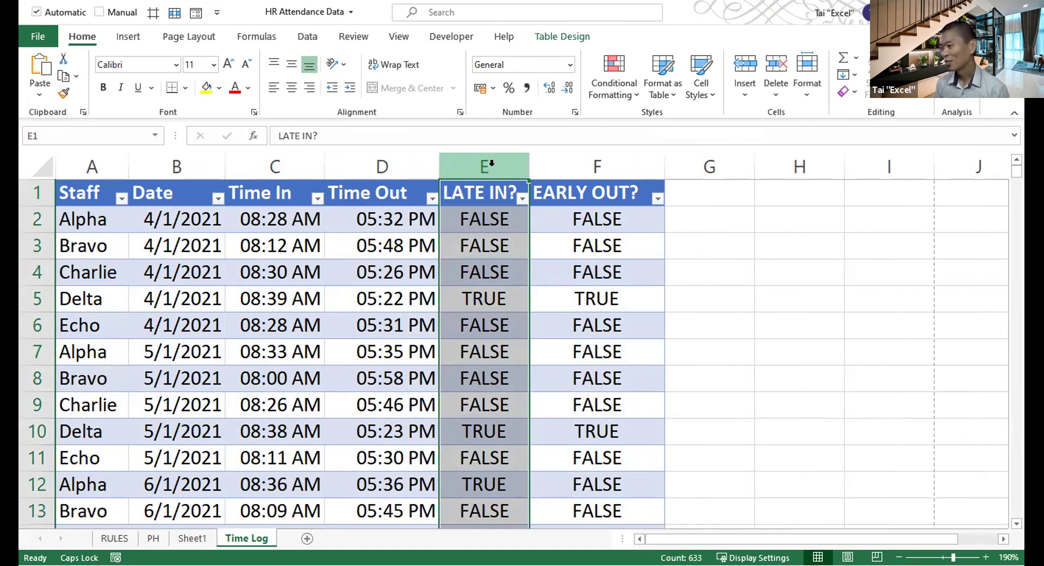
left_click(484, 294)
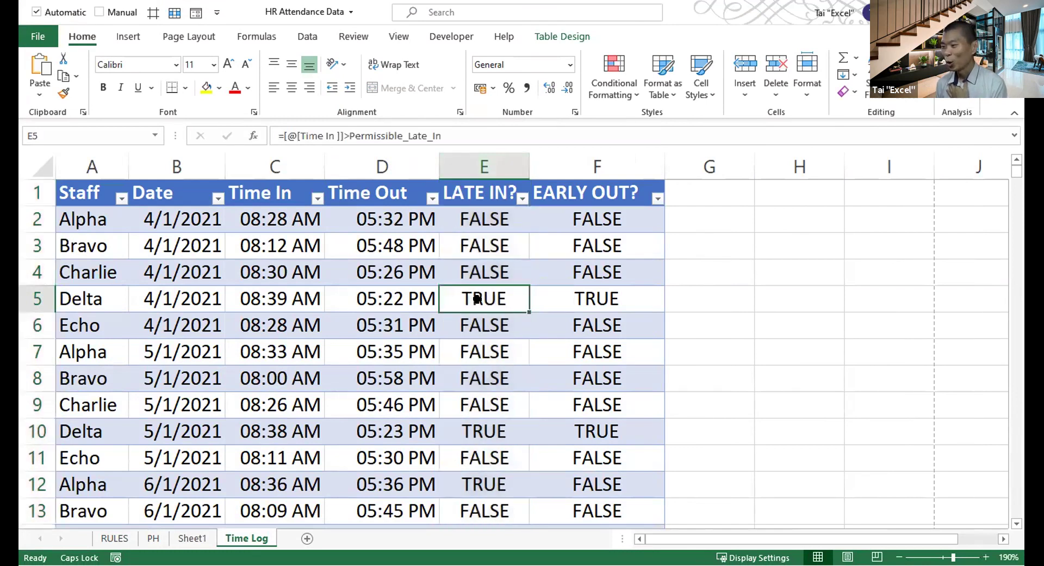
- Try entering 4 by hand as the minutes late in cell G5, beside Delta's 08:39 AM clock-in
left_click(305, 299)
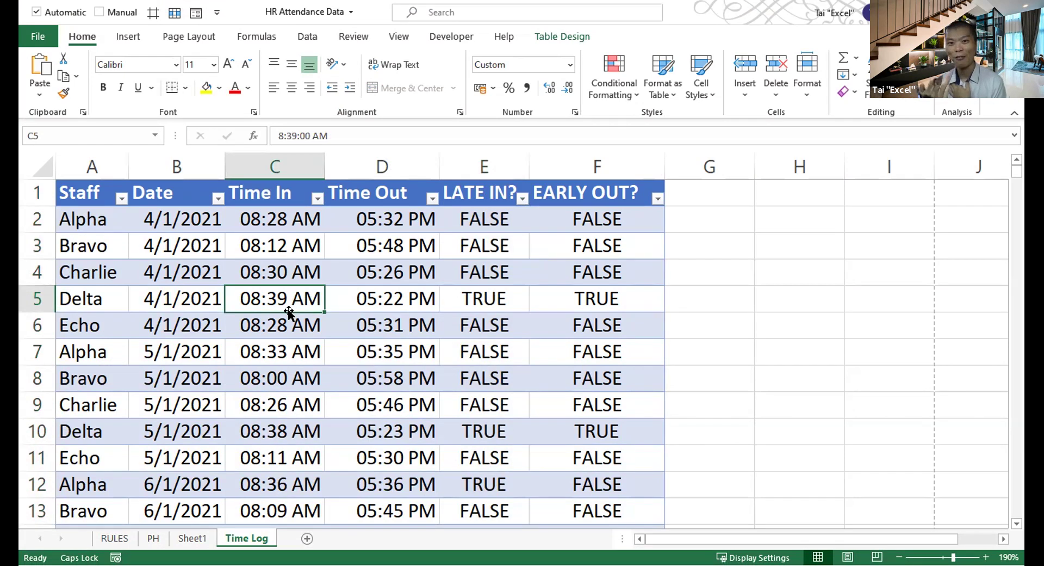
key("Right")
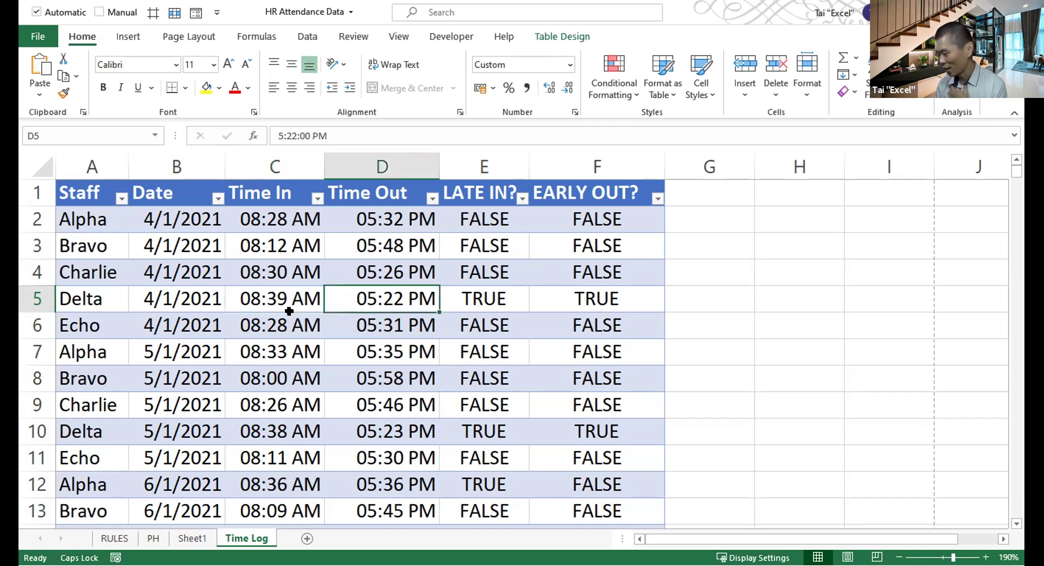
key("Right")
key("Right")
key("Right")
key("Right")
key("Left")
type("4")
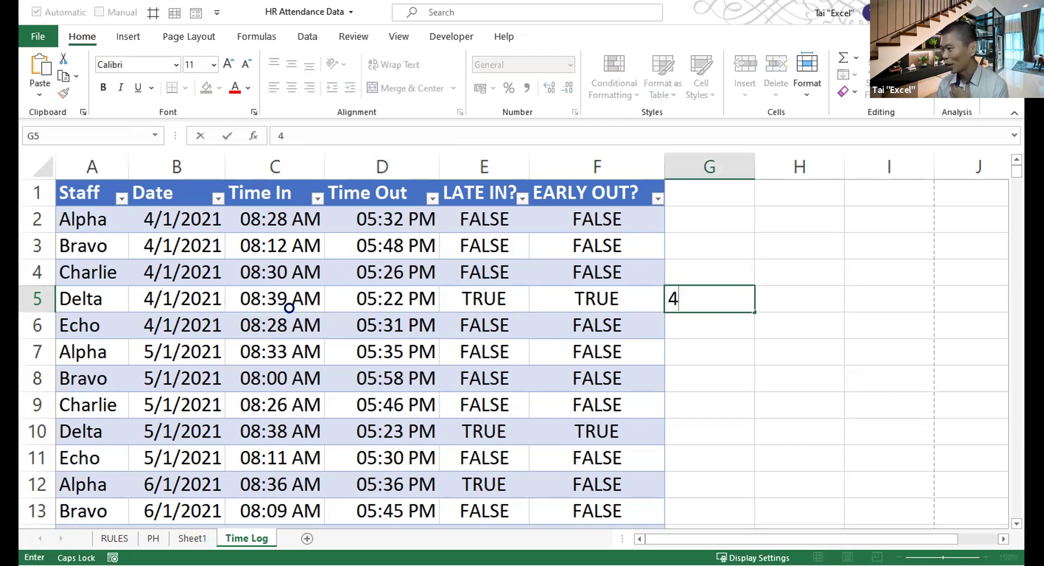
key("Return")
- Try entering 3 by hand as the minutes late in cell G10, beside Delta's 08:38 AM clock-in
left_click(287, 430)
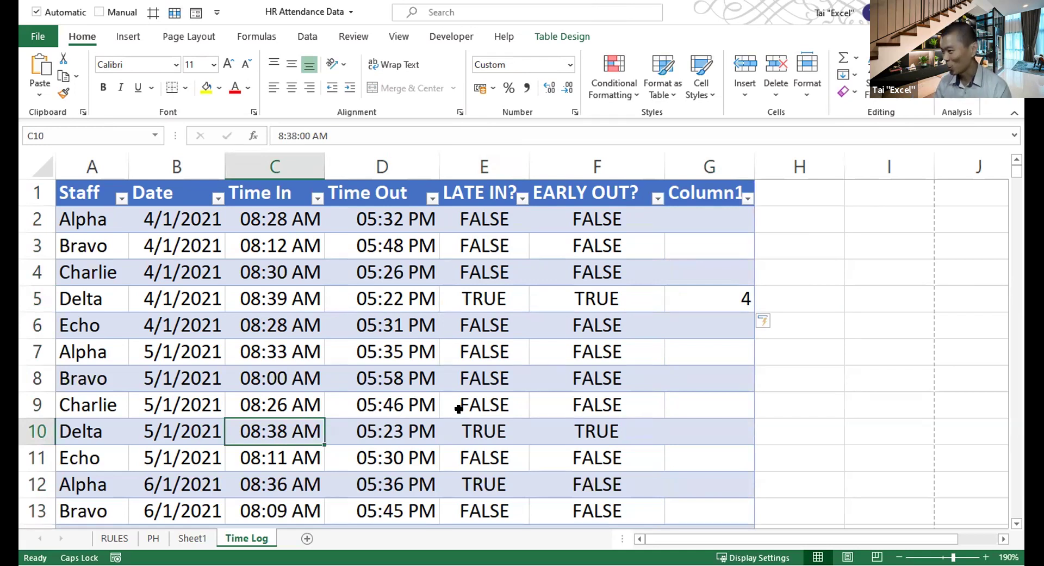
key("Right")
key("Right")
key("Right")
key("Right")
type("3")
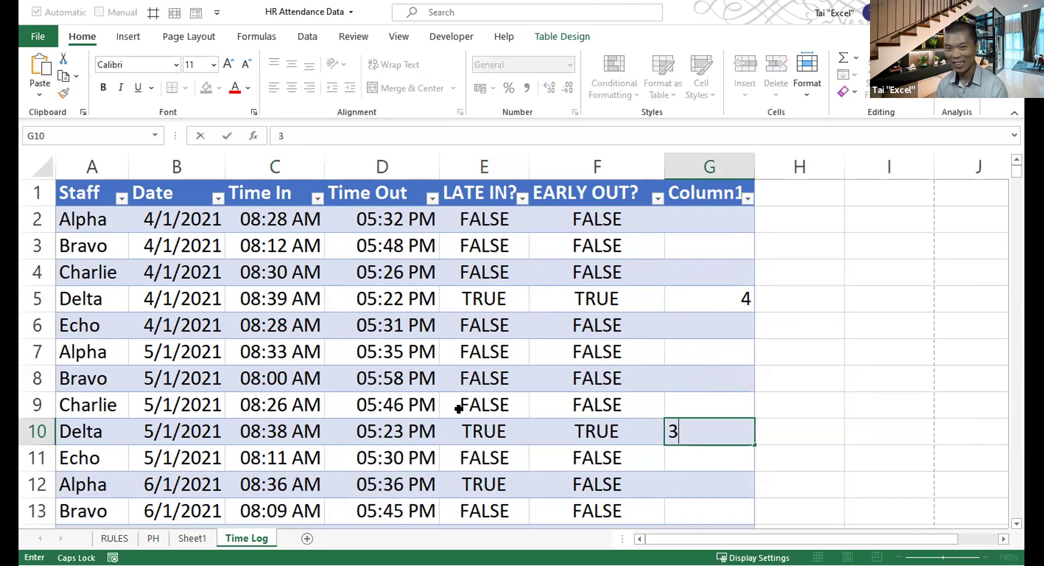
key("Up")
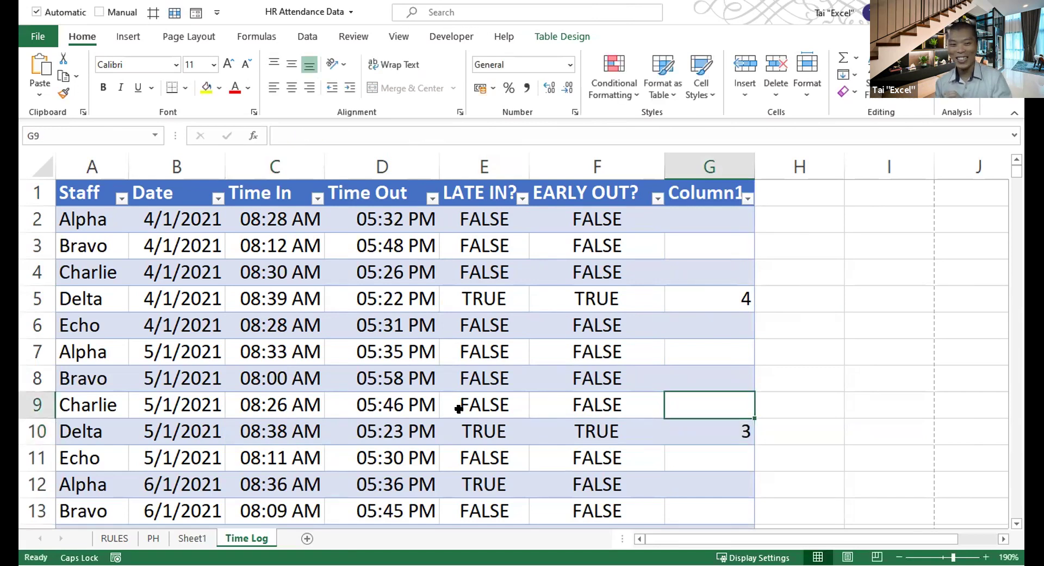
- Undo both manual minute entries and the extra table column they created
key("ctrl+z")
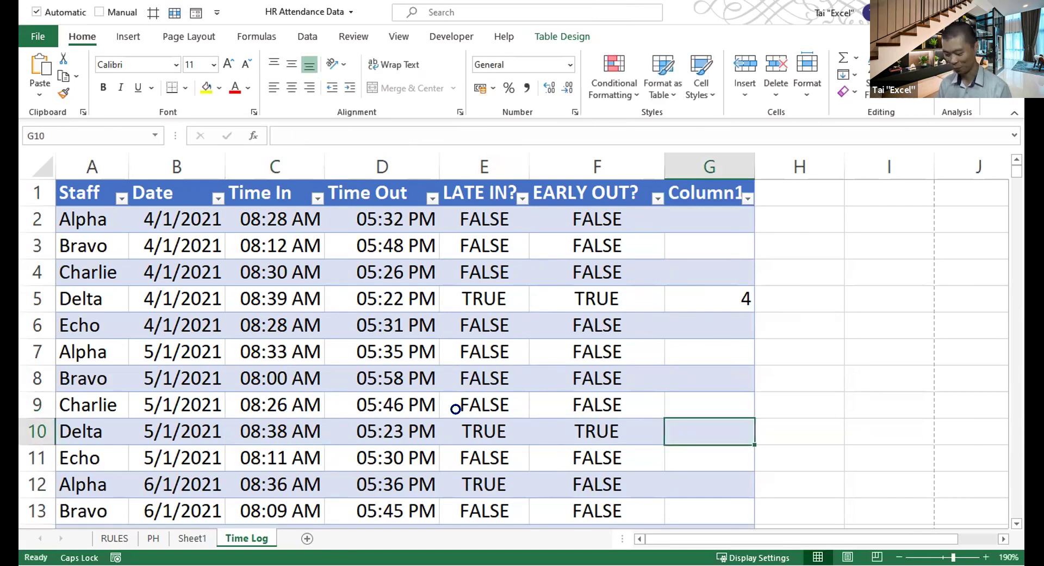
key("ctrl+z")
key("ctrl+z")
- Add a MIN LATE IN column to the table in G1 and fit the column width to its header
key("ctrl+Up")
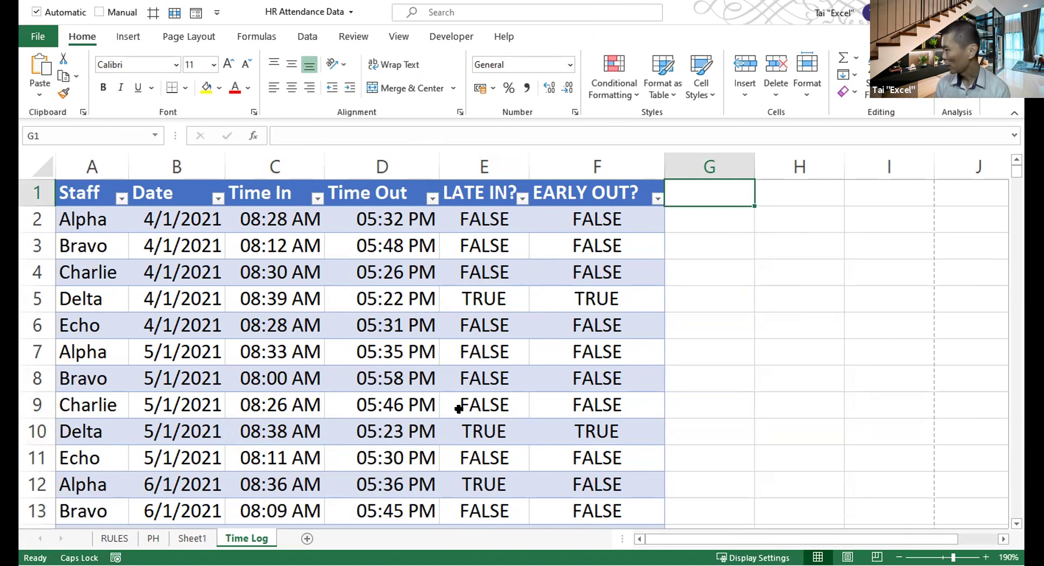
type("MIN ")
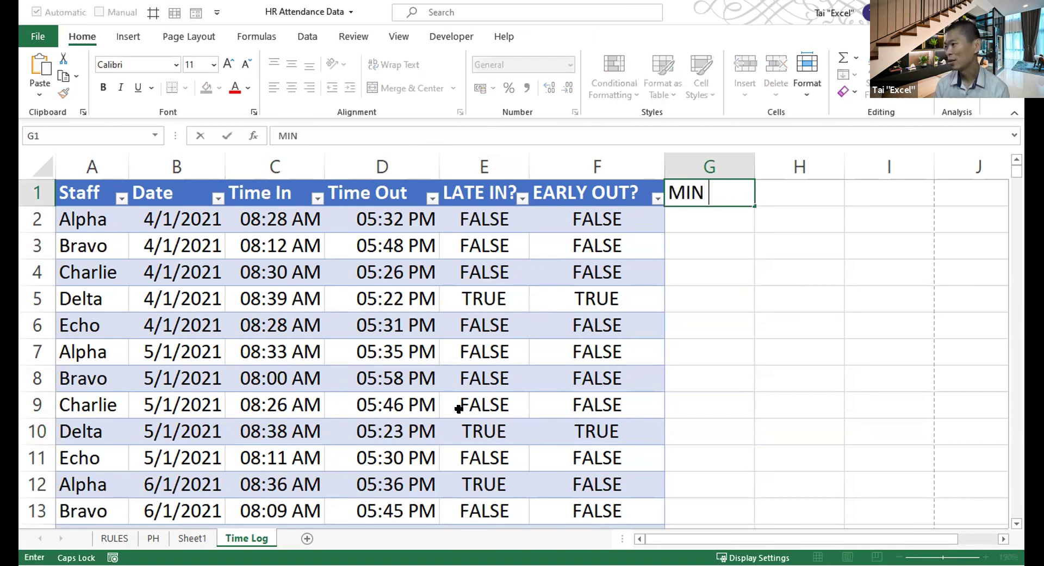
type("LATE IN")
key("Return")
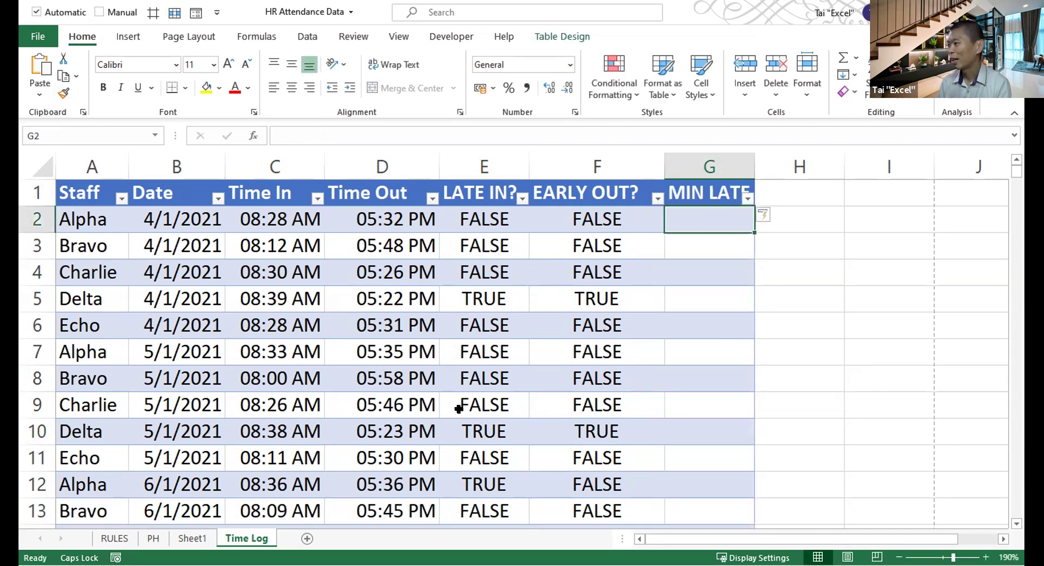
double_click(755, 165)
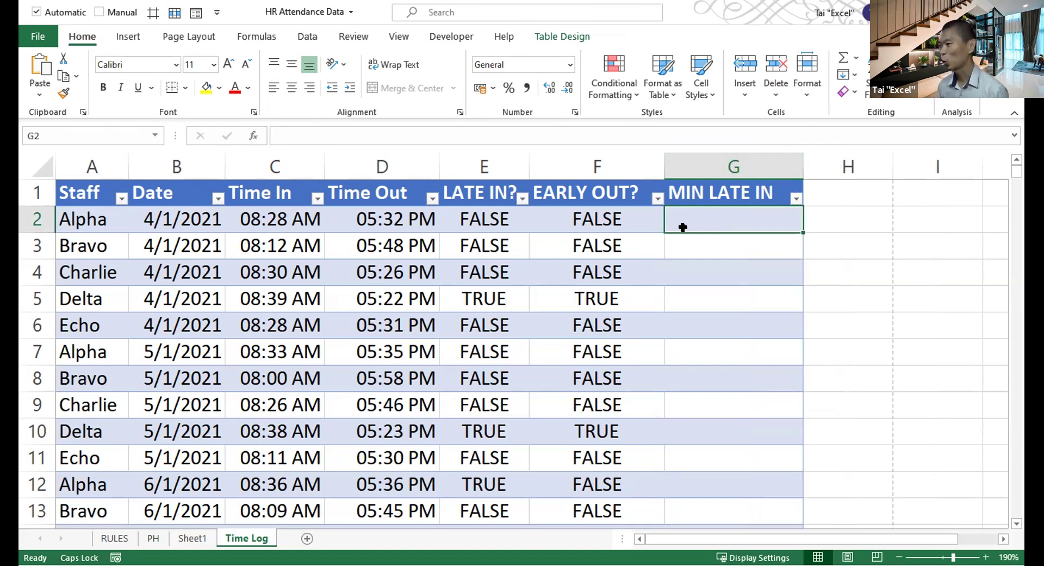
- Begin an IF formula in G2 of the MIN LATE IN column, using the row's LATE IN? value as the logical test
left_click(309, 217)
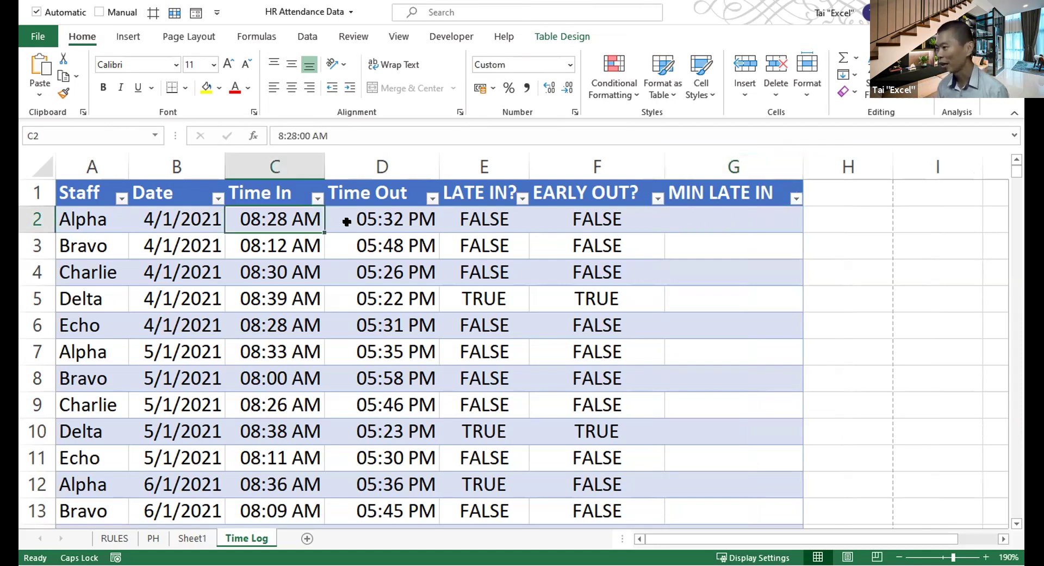
left_click(477, 218)
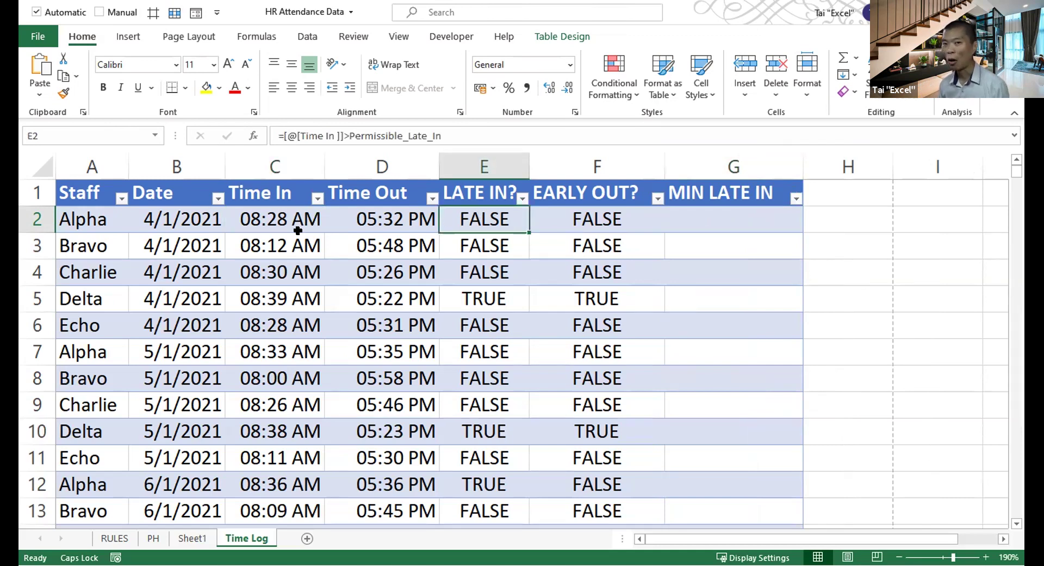
left_click(767, 218)
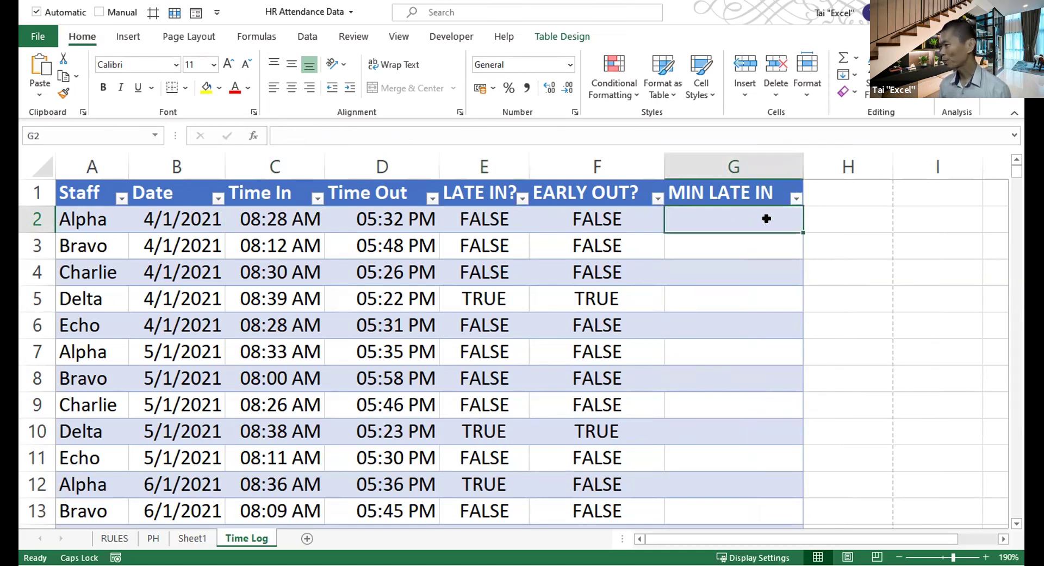
type("=")
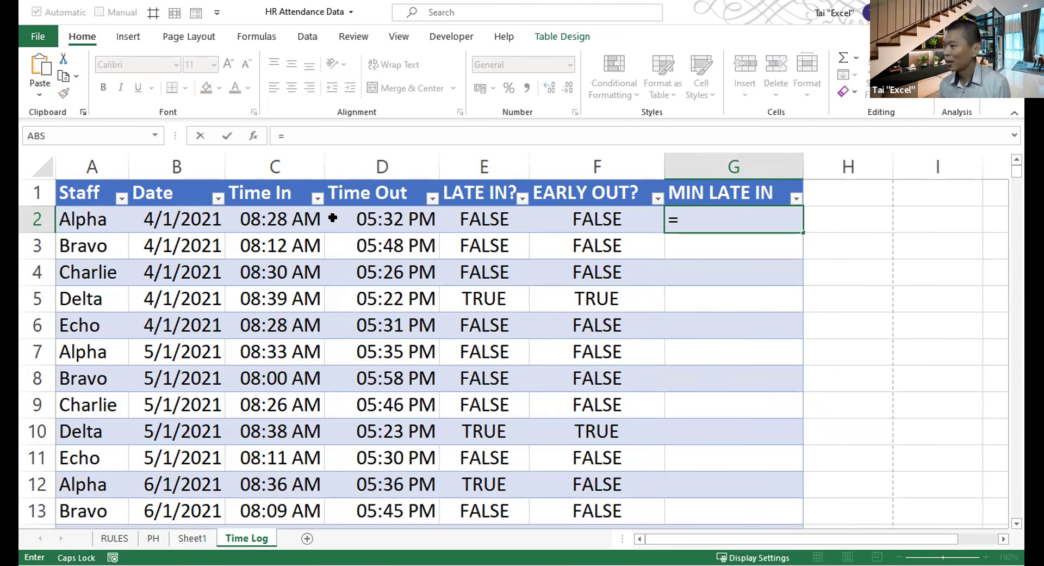
type("I")
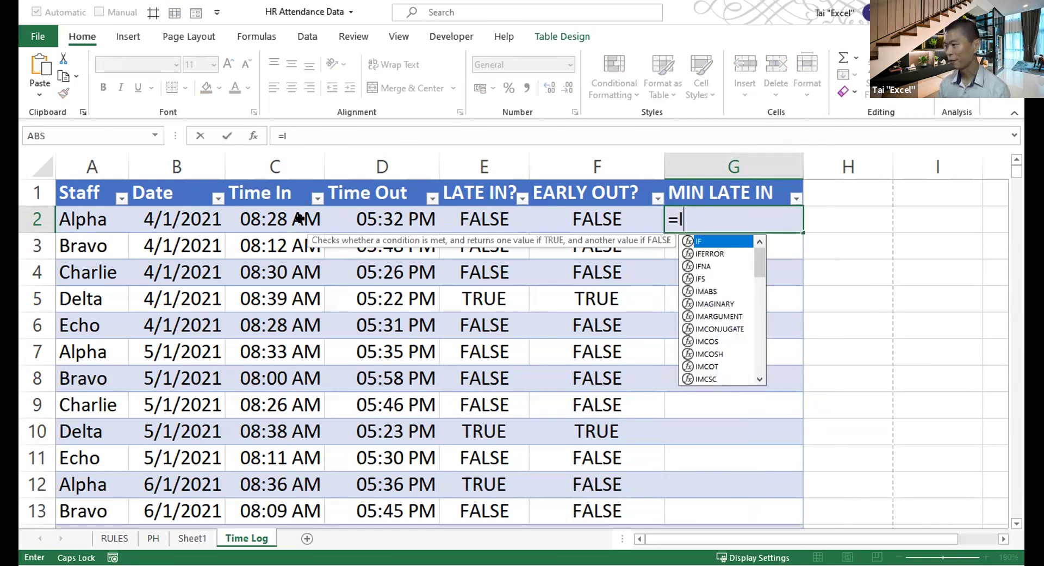
type("D")
key("BackSpace")
type("F")
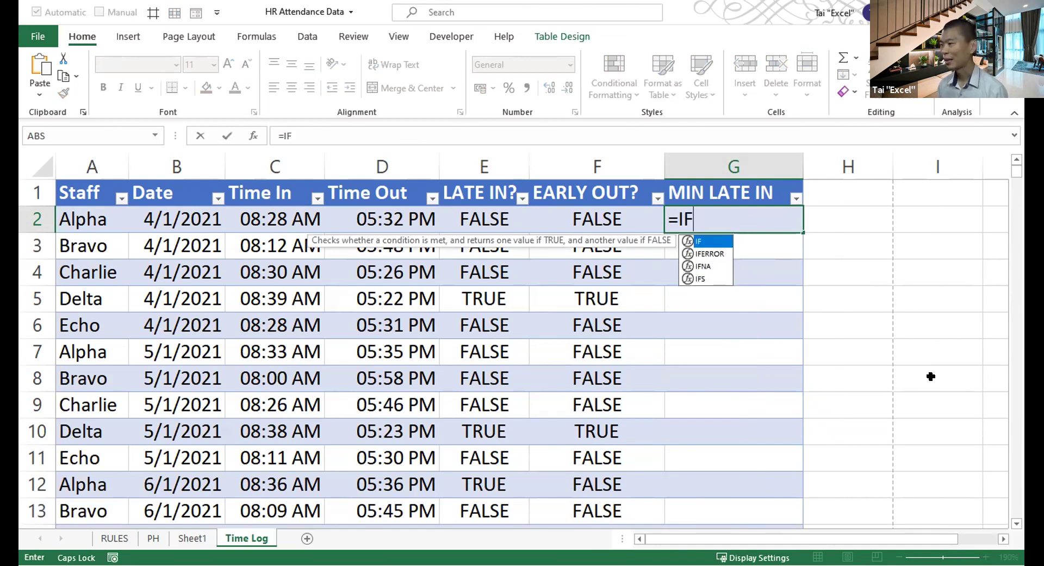
type(" (")
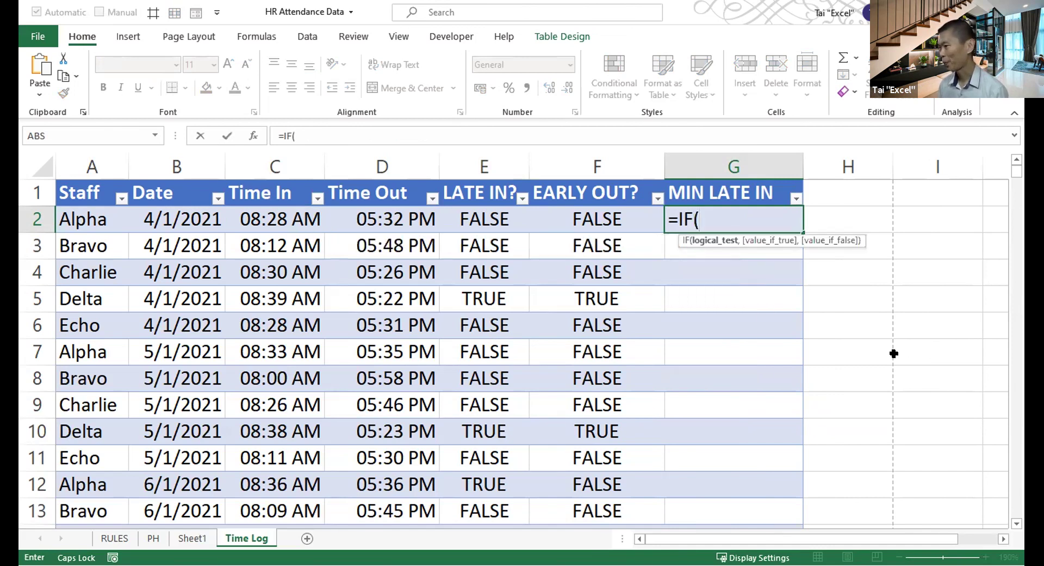
left_click(501, 218)
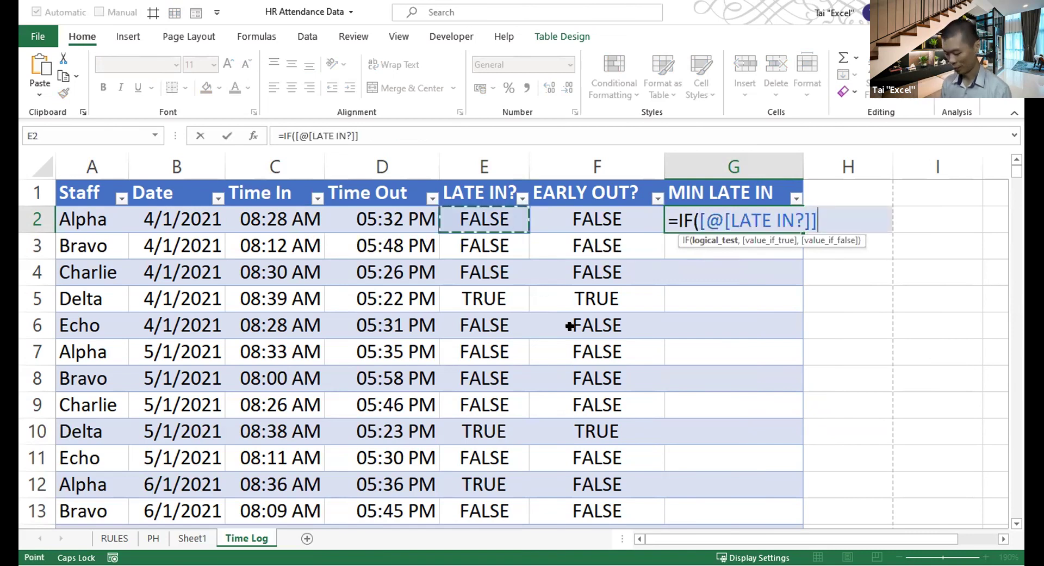
type(",")
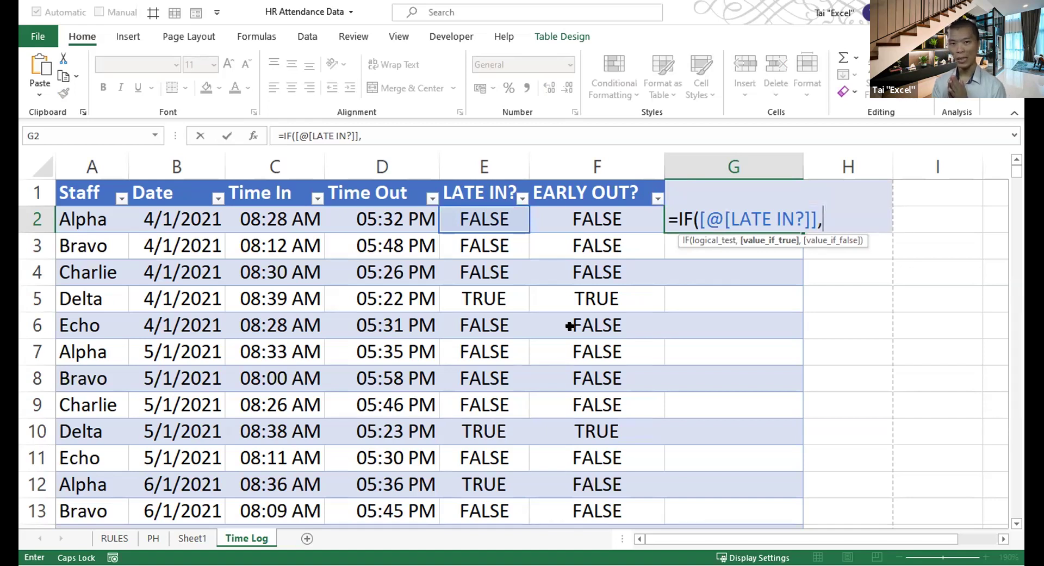
- Complete the IF formula with Time In minus Permissible_Late_In when true and 0 when false, filling the MIN LATE IN column
left_click(284, 218)
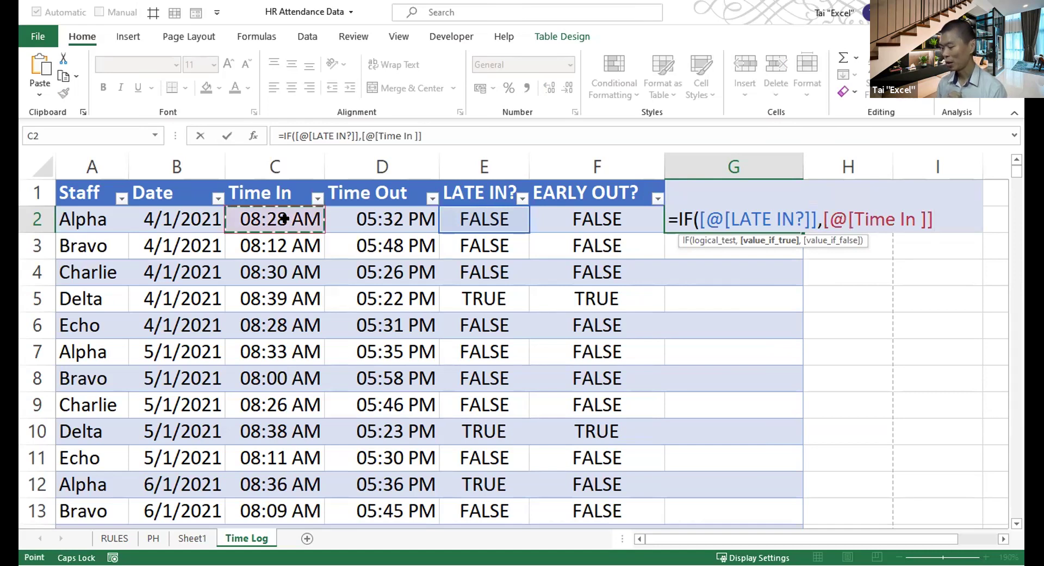
type("-")
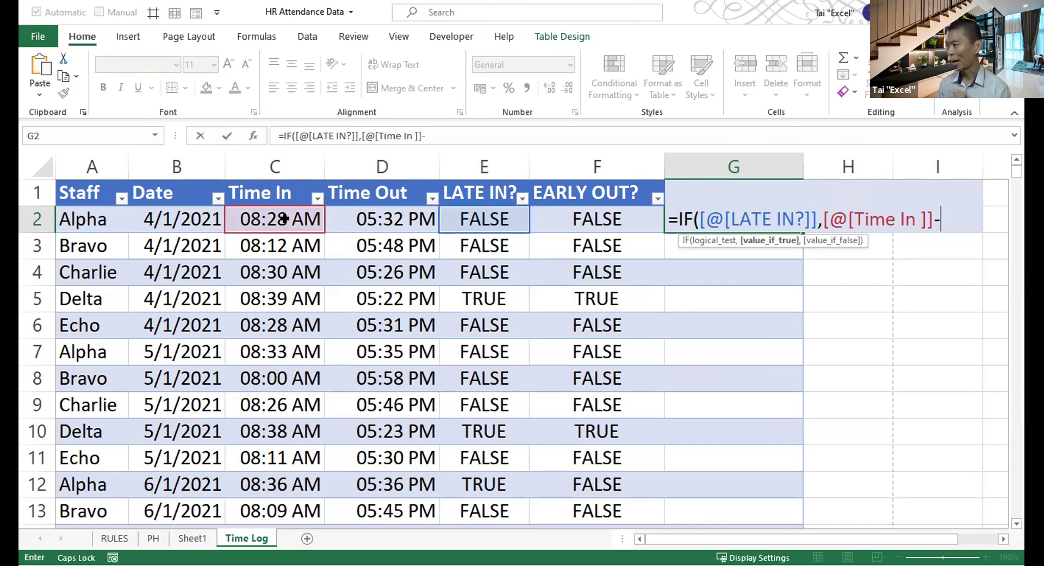
type("PERMI")
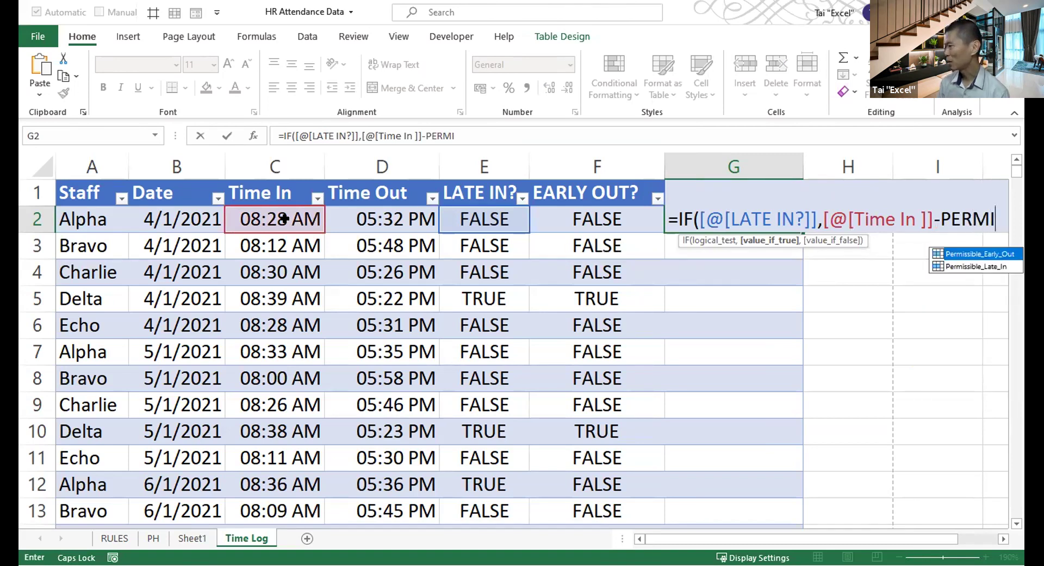
key("Down")
key("Tab")
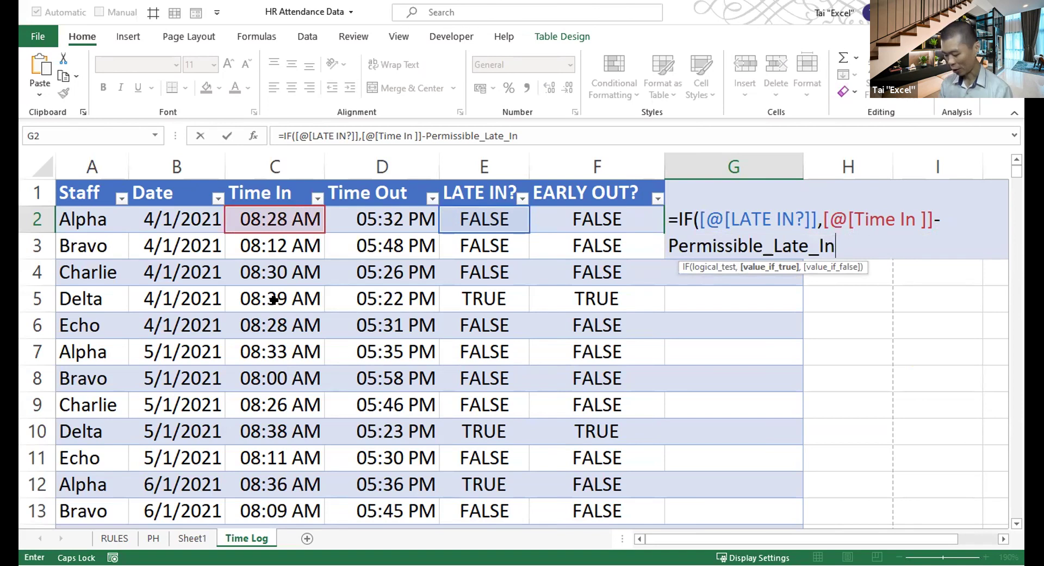
type(",")
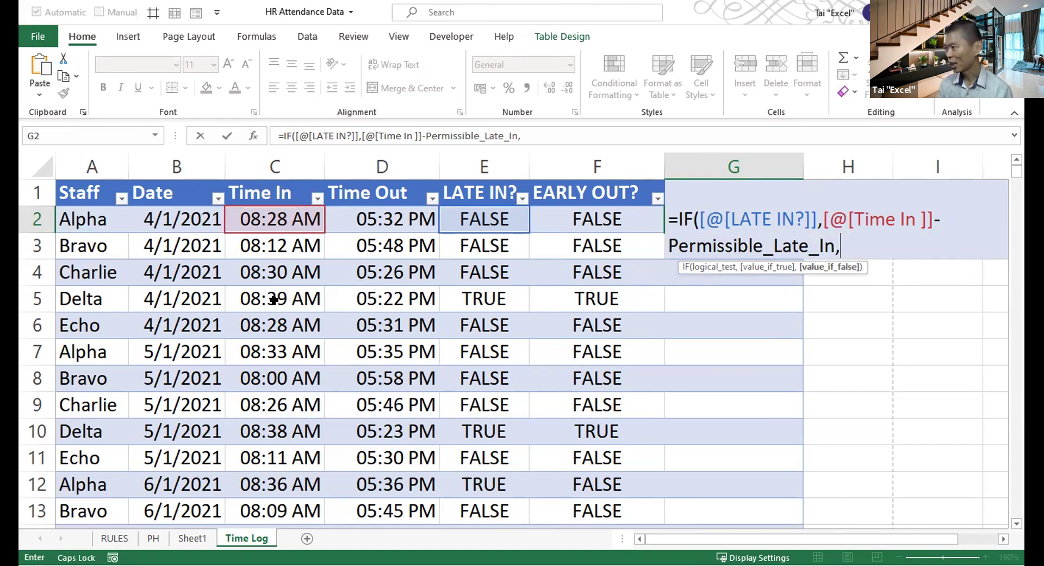
type("0")
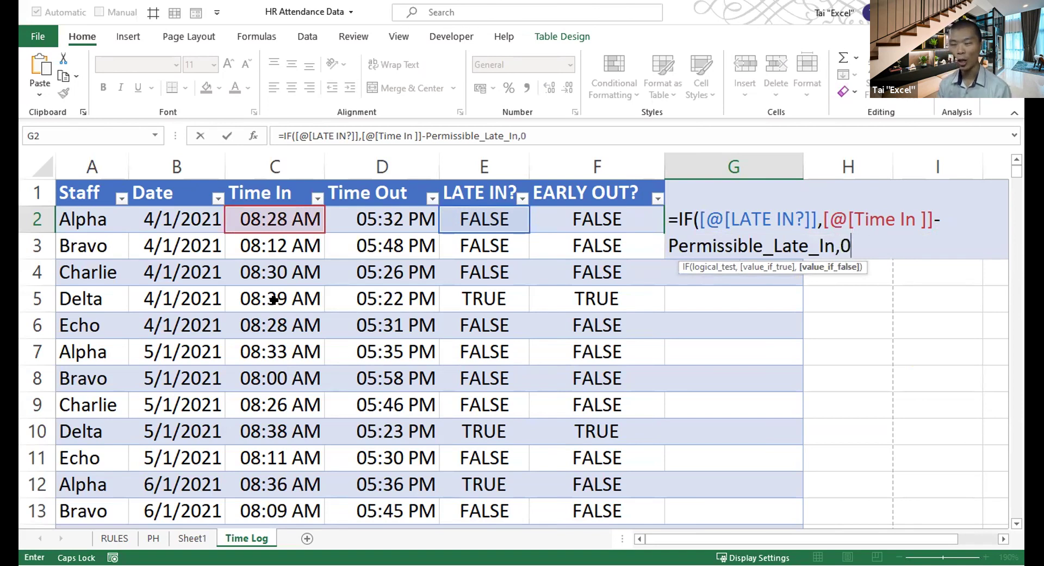
type(")")
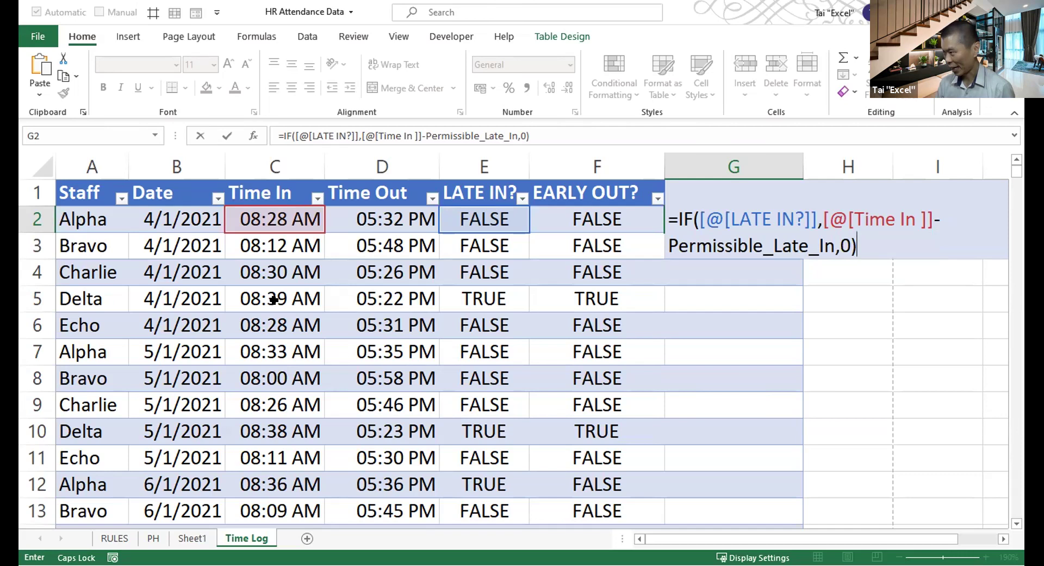
key("Return")
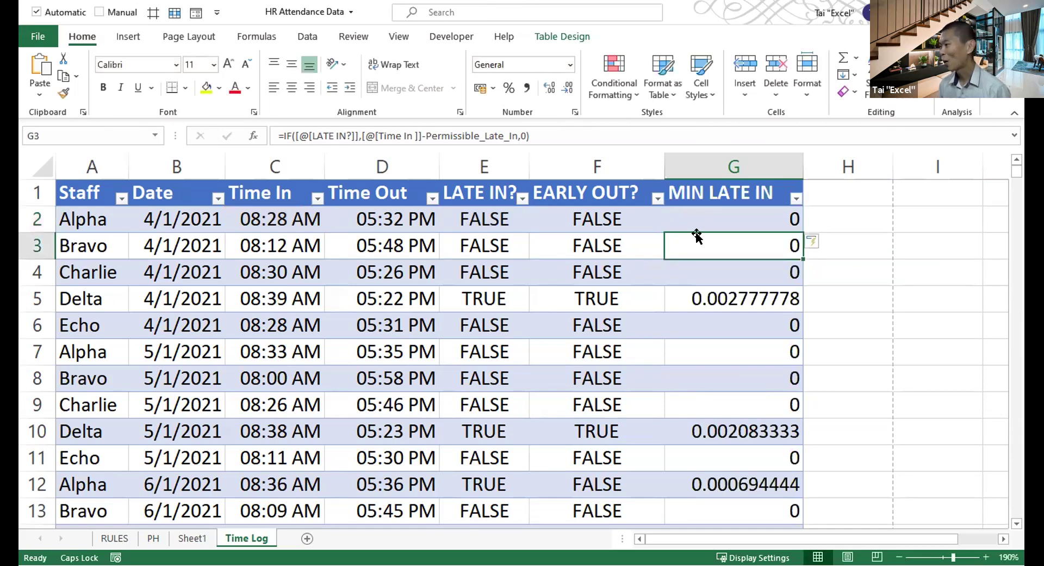
- Reopen the G2 formula and break it into separate lines for the logical test, the value if true and the value if false
left_click(707, 215)
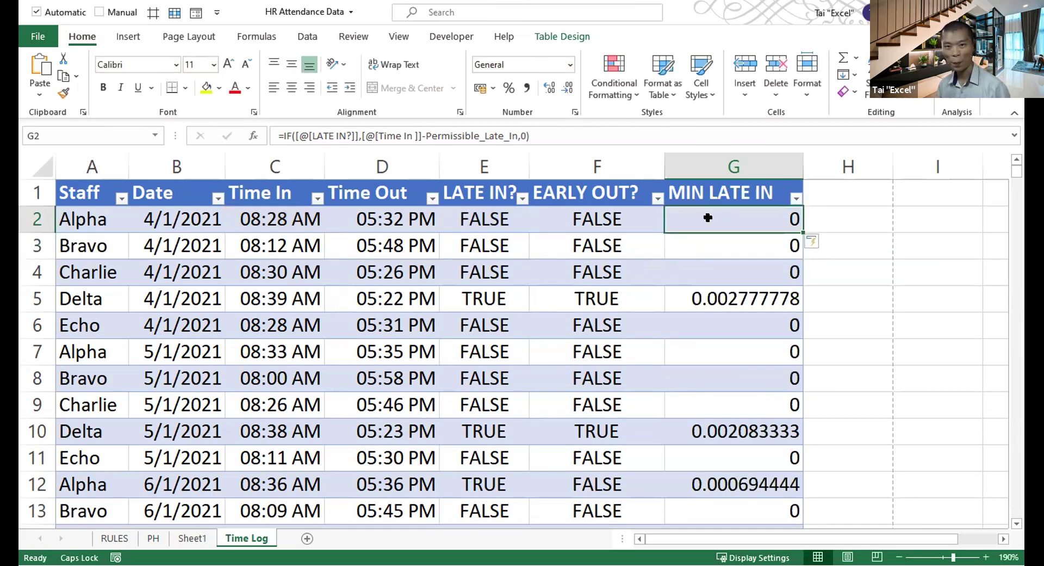
double_click(708, 217)
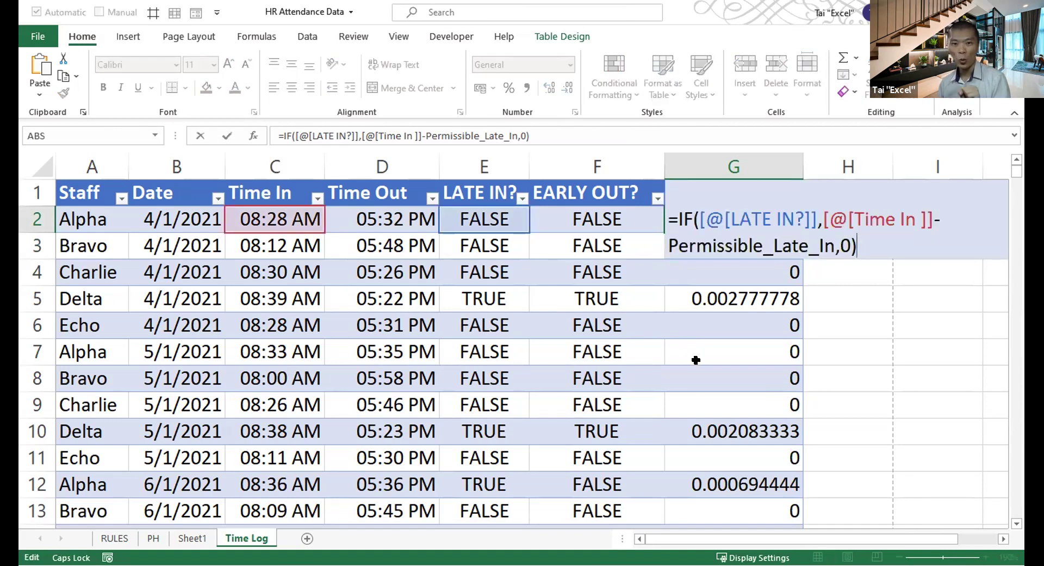
left_click(823, 219)
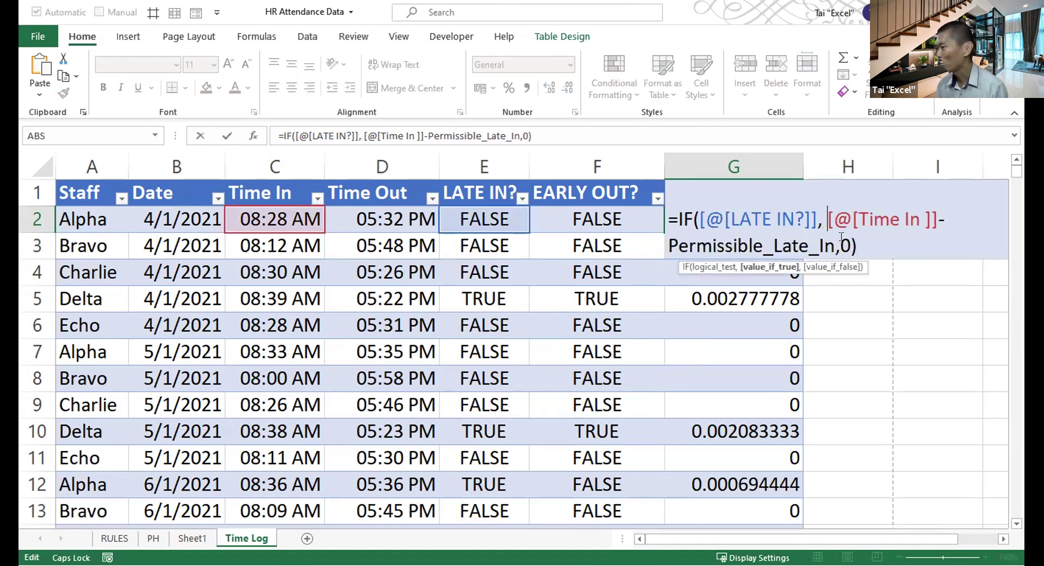
key("alt+Return")
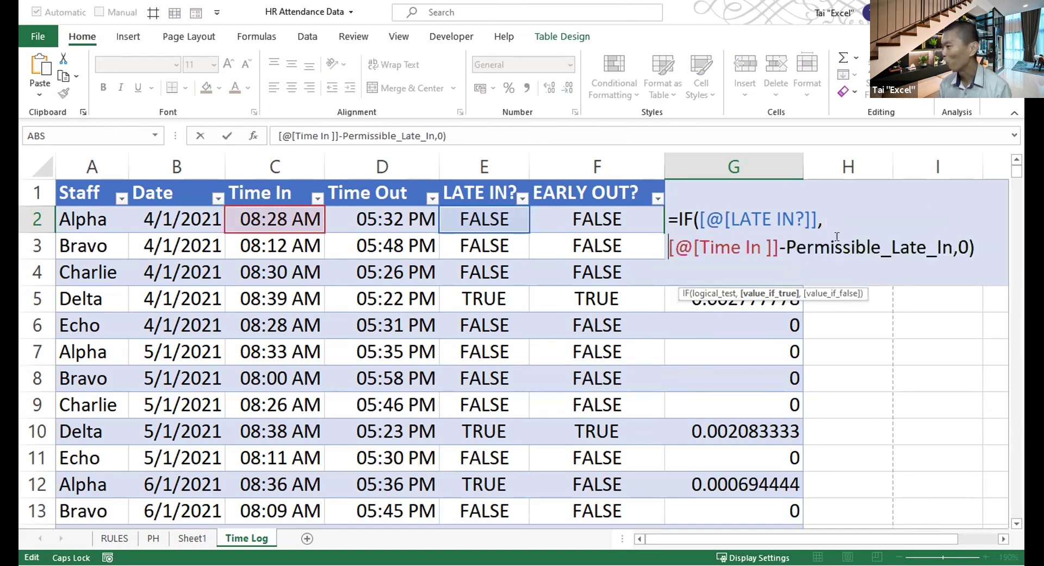
key("ctrl+Right")
key("ctrl+Right")
key("ctrl+Right")
key("ctrl+Right")
key("ctrl+Right")
key("ctrl+Right")
key("ctrl+Right")
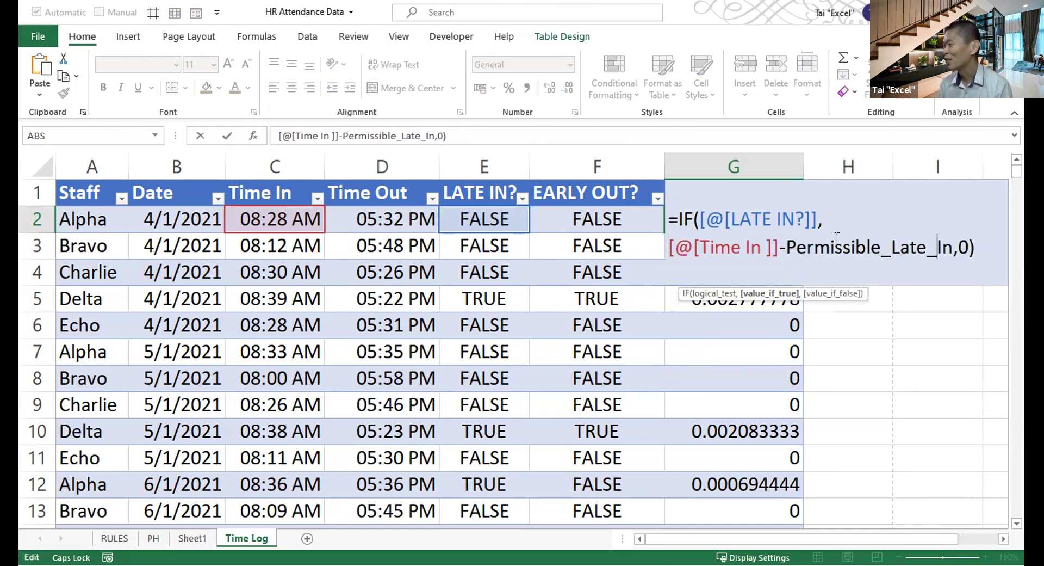
key("Left")
key("alt+Return")
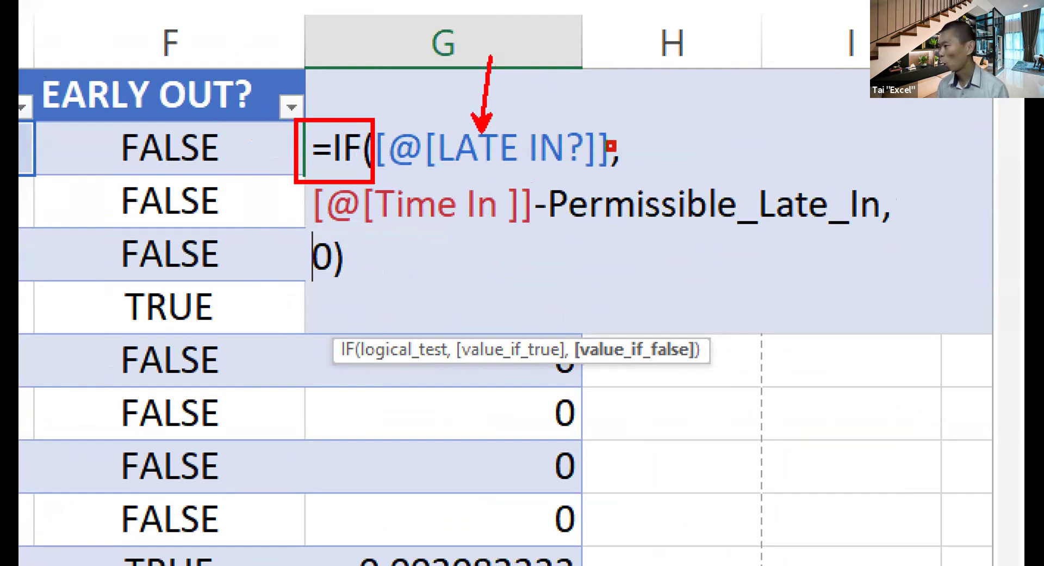
- Review the logical test, value if true and value if false of the IF formula in G2, and finish editing the cell
left_click_drag(605, 141, 636, 170)
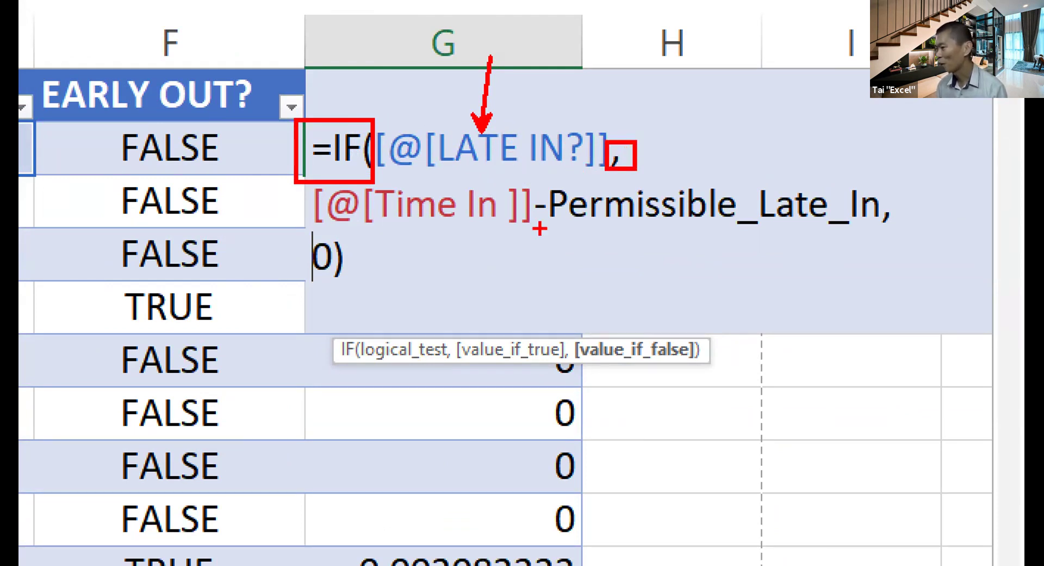
left_click_drag(428, 218, 453, 272)
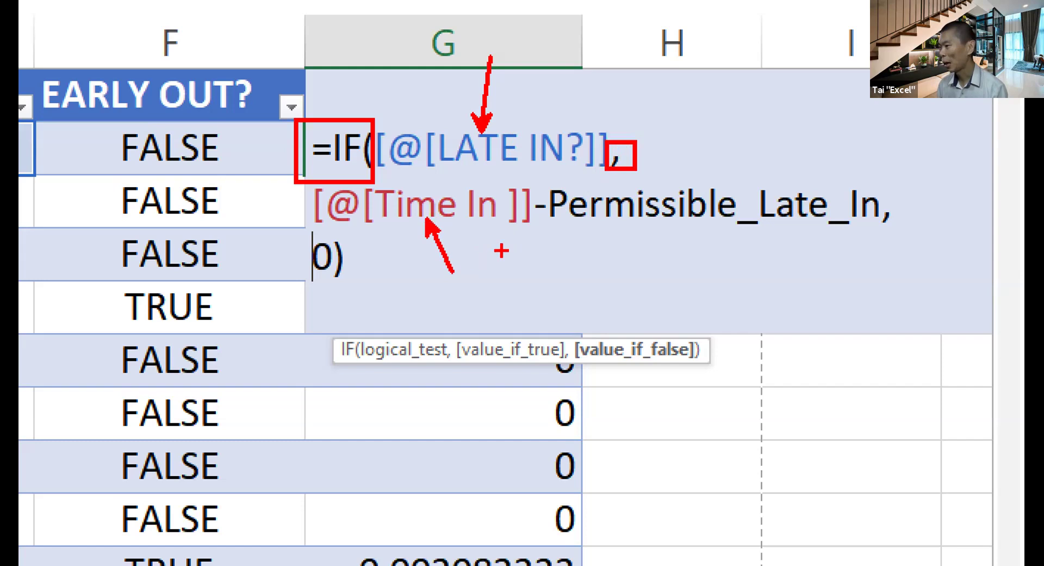
mouse_move(530, 190)
left_mouse_down()
mouse_move(551, 237)
mouse_move(886, 230)
left_mouse_up()
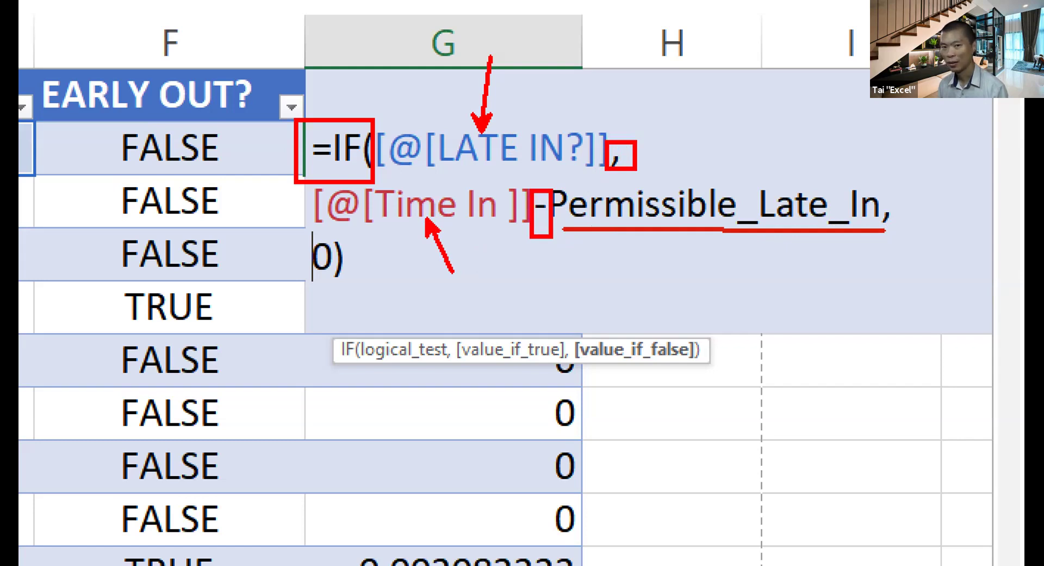
left_click_drag(885, 200, 915, 233)
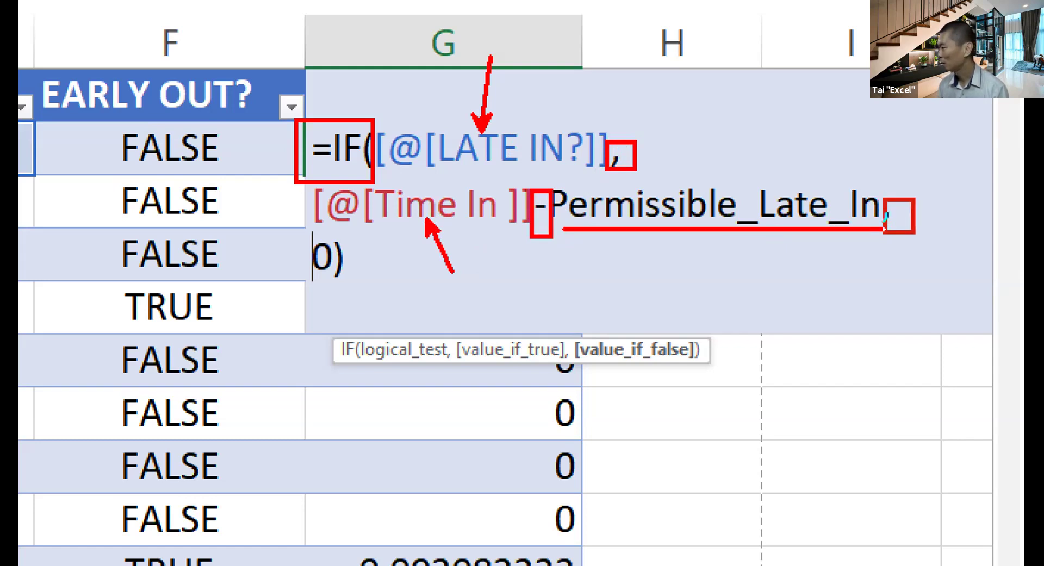
mouse_move(354, 231)
left_mouse_down()
mouse_move(327, 289)
mouse_move(298, 302)
left_mouse_up()
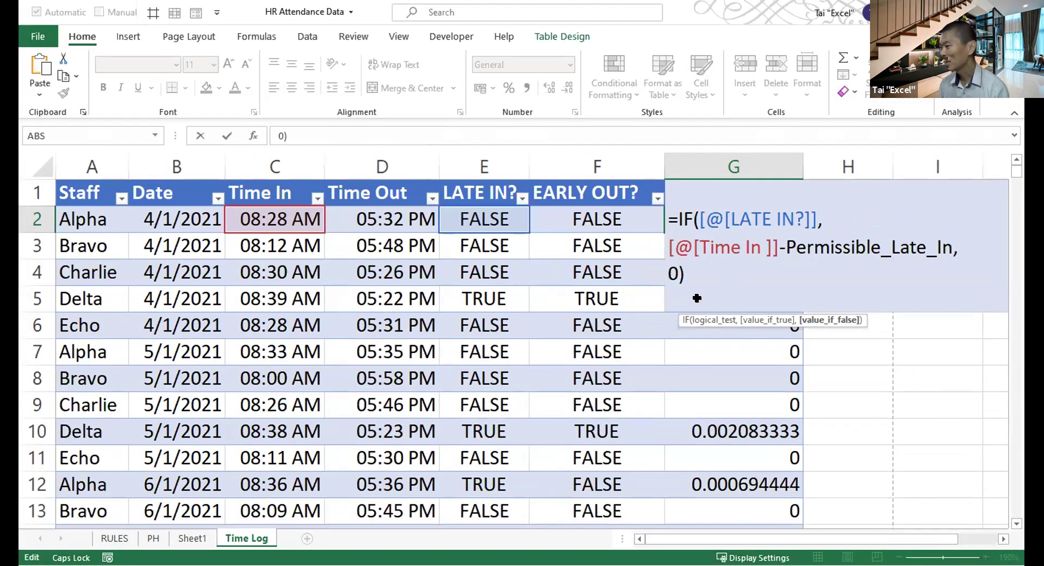
key("ctrl+Return")
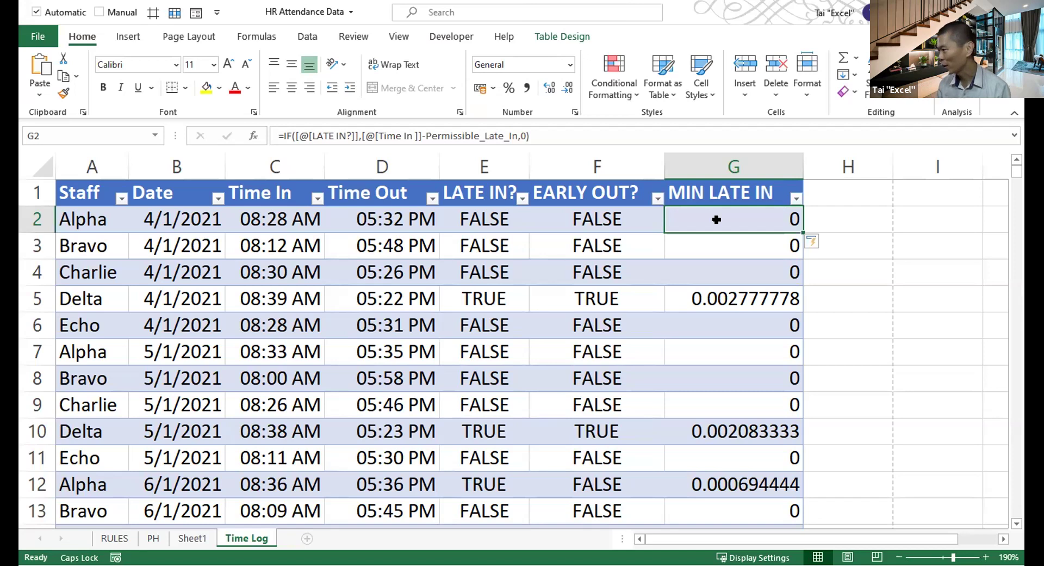
- Try the Time number format on all values of the MIN LATE IN column and undo it
key("ctrl+shift+Down")
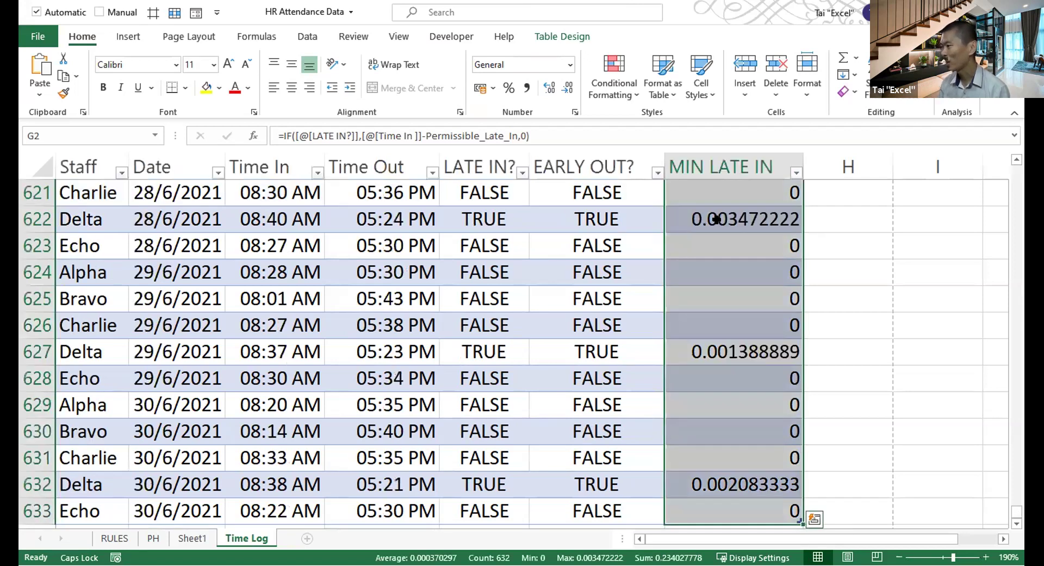
left_click(570, 64)
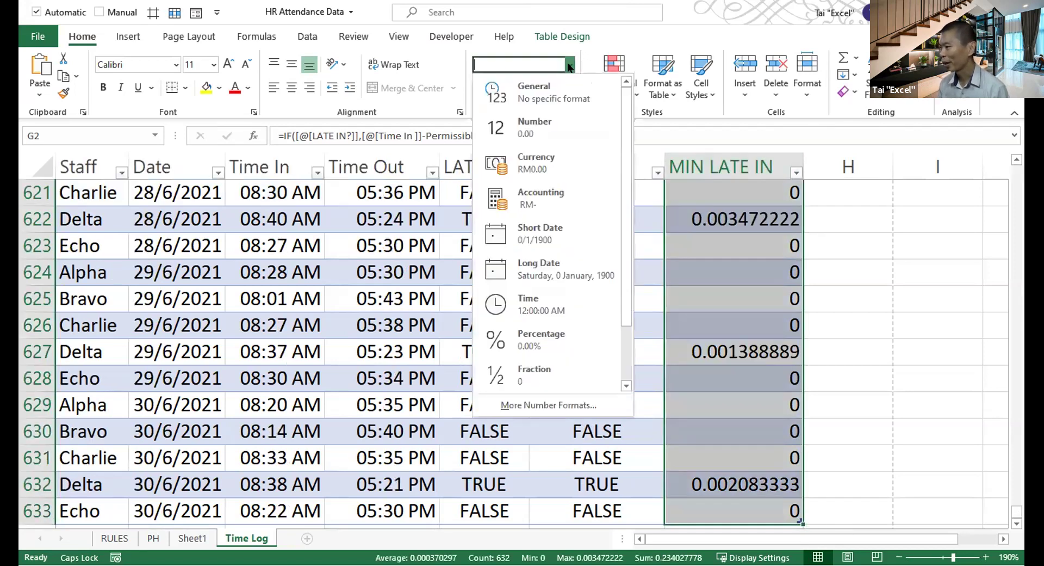
left_click(550, 307)
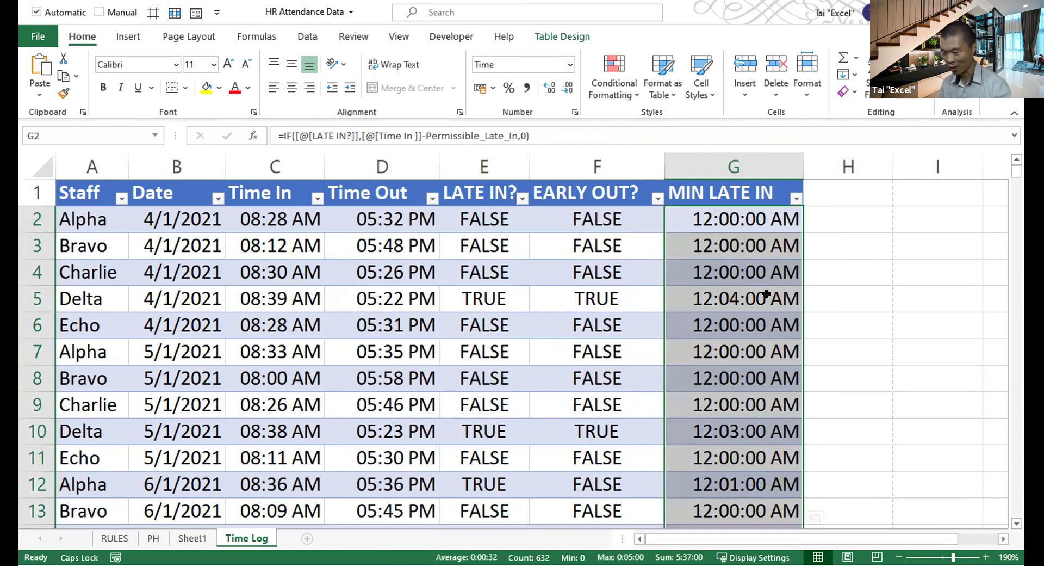
key("ctrl+z")
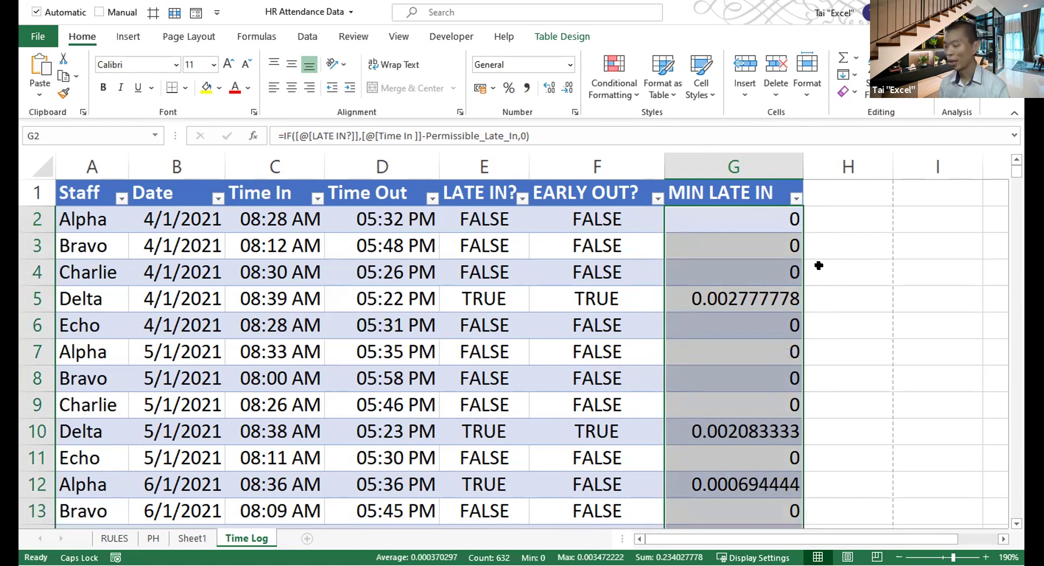
key("ctrl+q")
key("Escape")
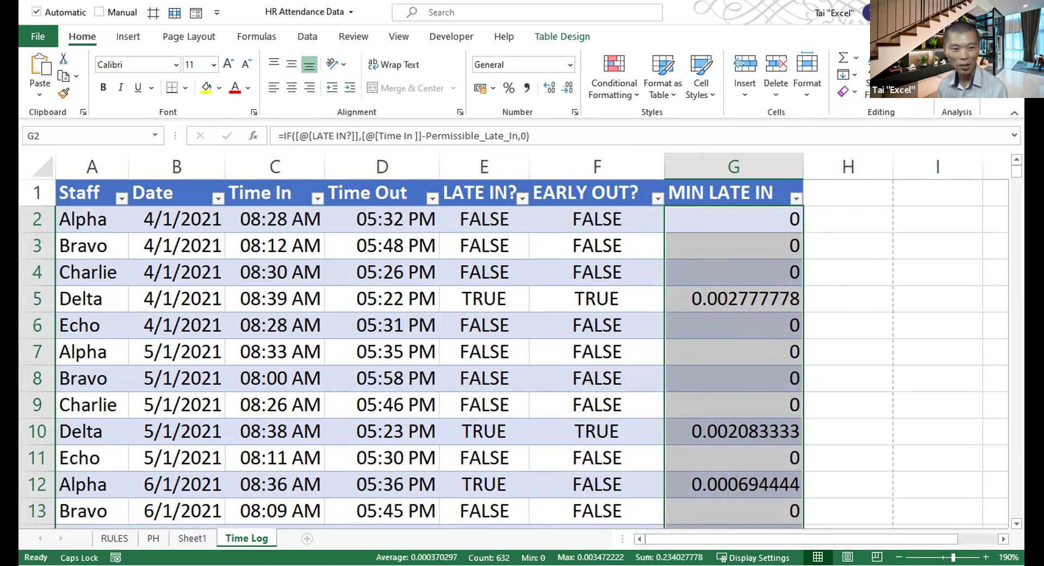
key("ctrl+n")
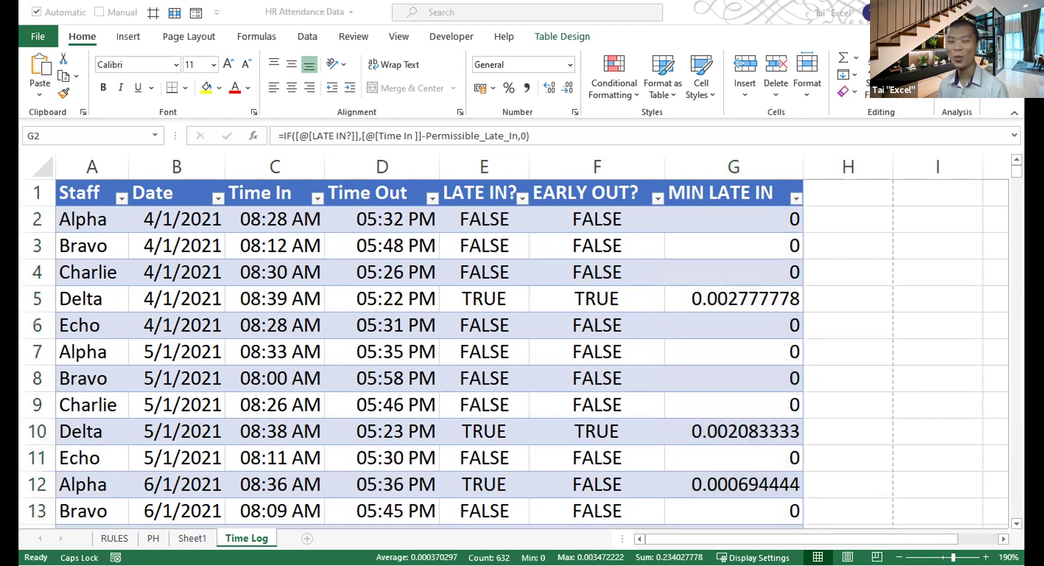
left_click(260, 210)
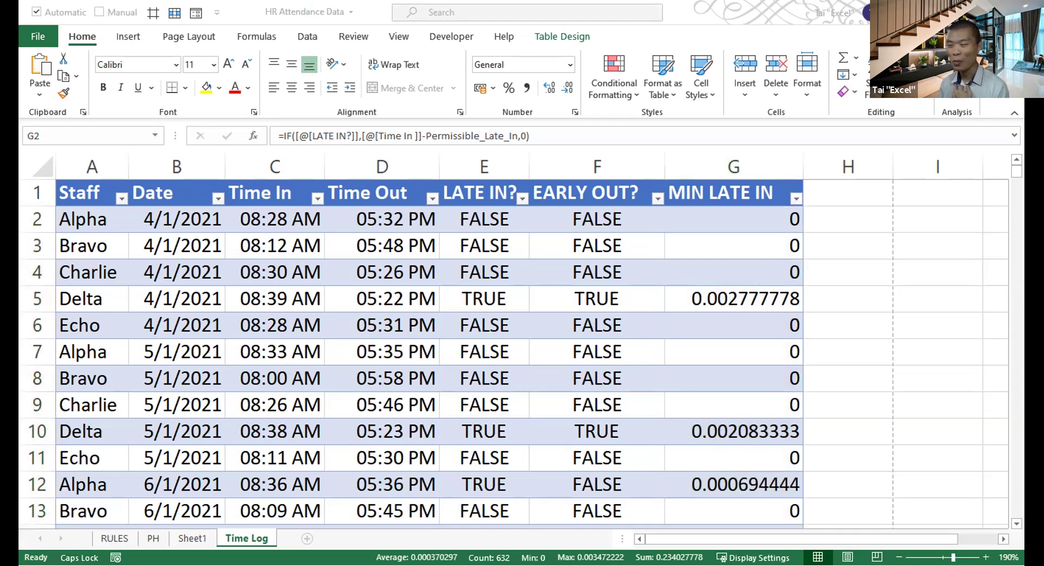
left_click(730, 210)
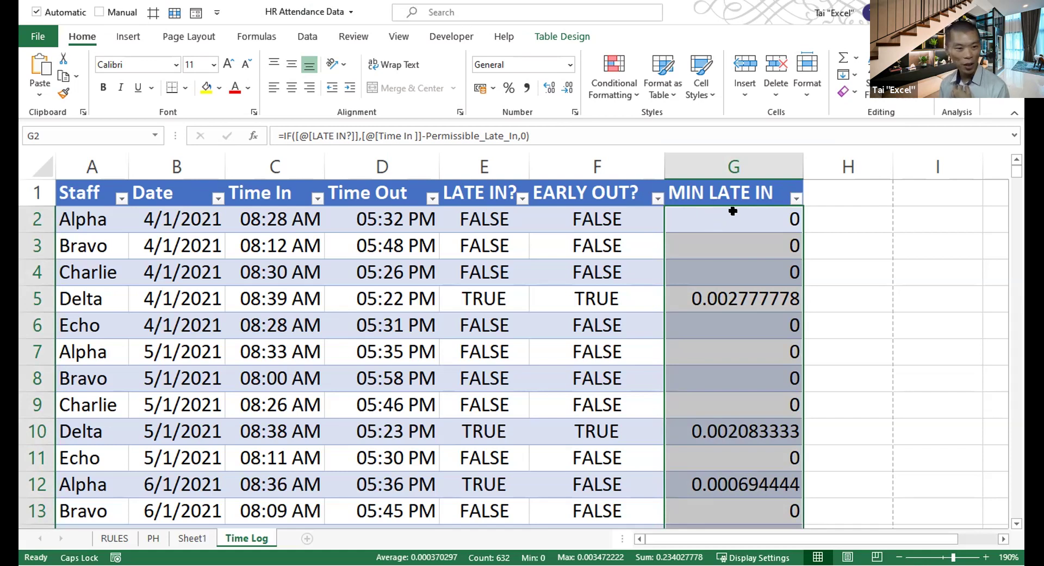
- Enter the sample time 0:03 in I5 and the plain number 3 in J5, beside the table
left_click(897, 300)
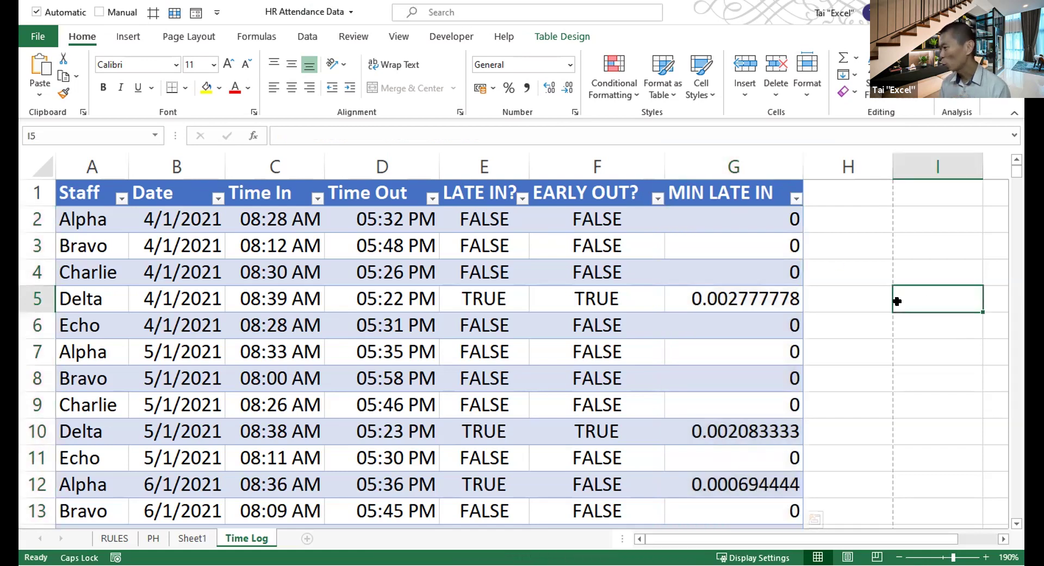
scroll(898, 301, "right", 1)
scroll(898, 300, "right", 2)
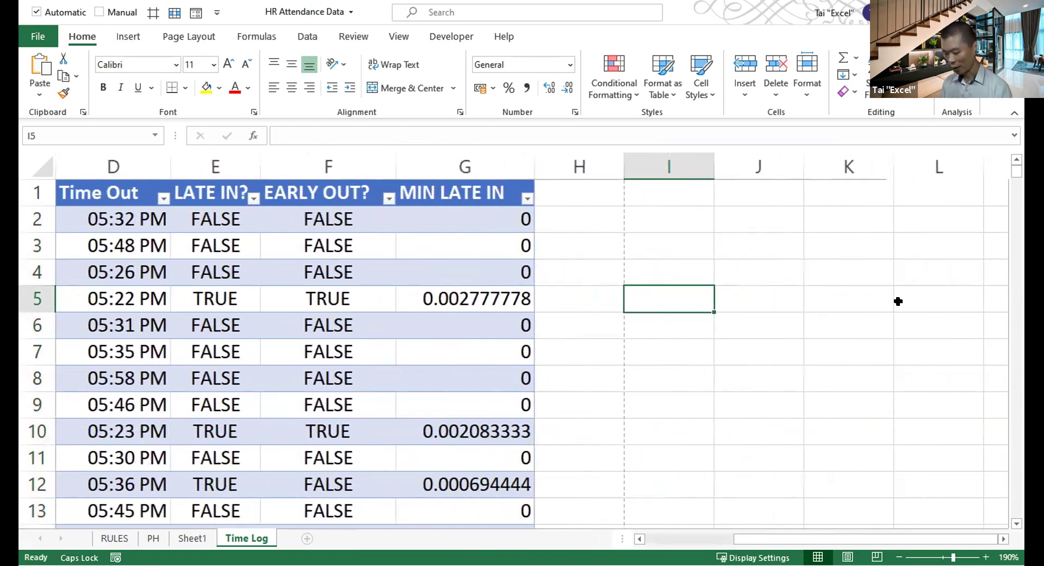
type("3")
key("BackSpace")
type("0:03")
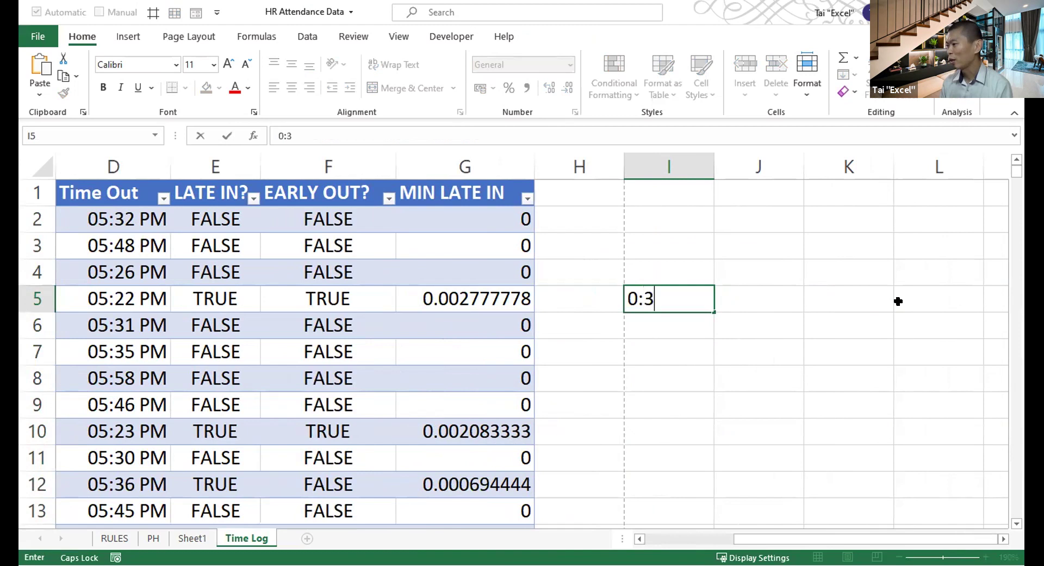
key("Tab")
type("3")
key("Return")
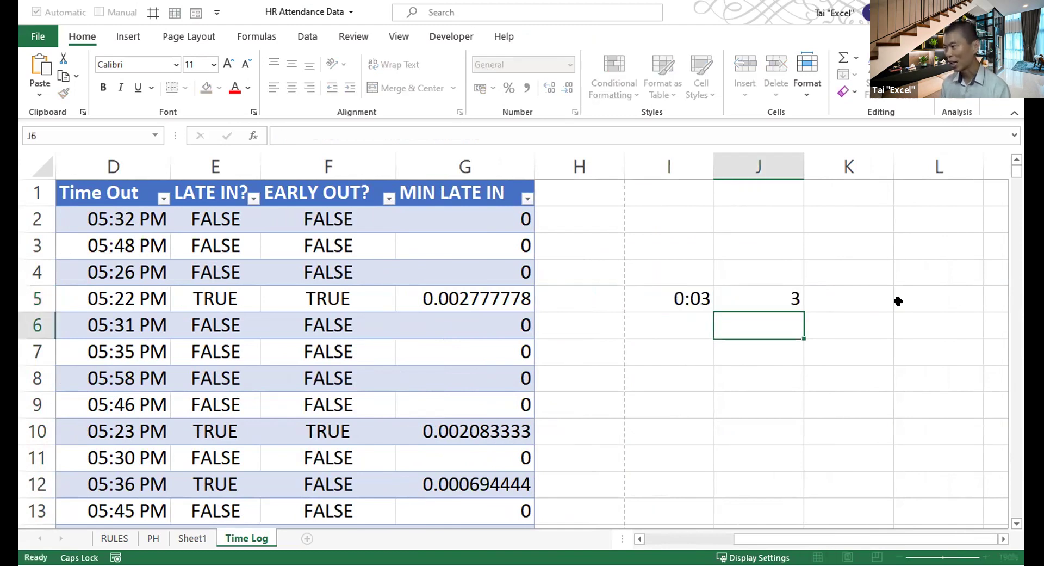
- Label the two sample values A in I4 and B in J4, and select the range I4:J5
left_click(695, 266)
type("A")
key("Tab")
type("B")
key("shift+Tab")
key("shift+Down")
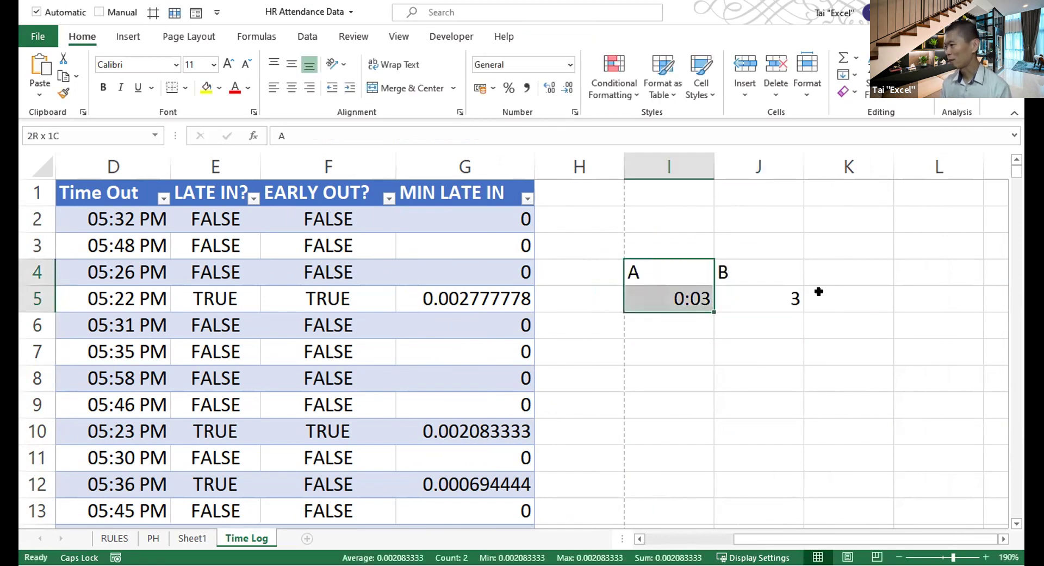
key("shift+Right")
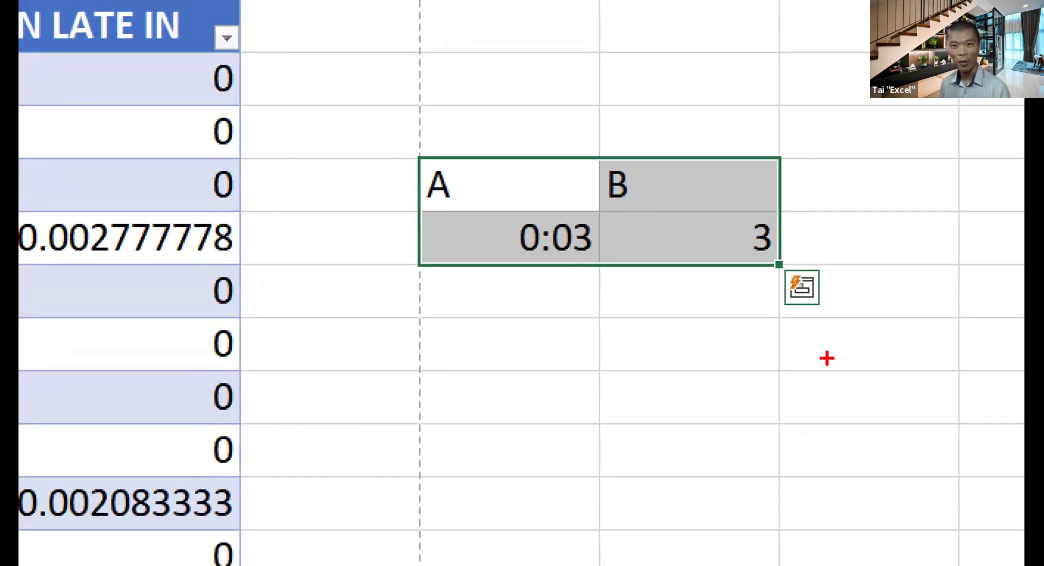
left_click_drag(20, 52, 264, 561)
left_click_drag(484, 219, 586, 294)
mouse_move(217, 187)
left_mouse_down()
mouse_move(476, 267)
mouse_move(492, 251)
left_mouse_up()
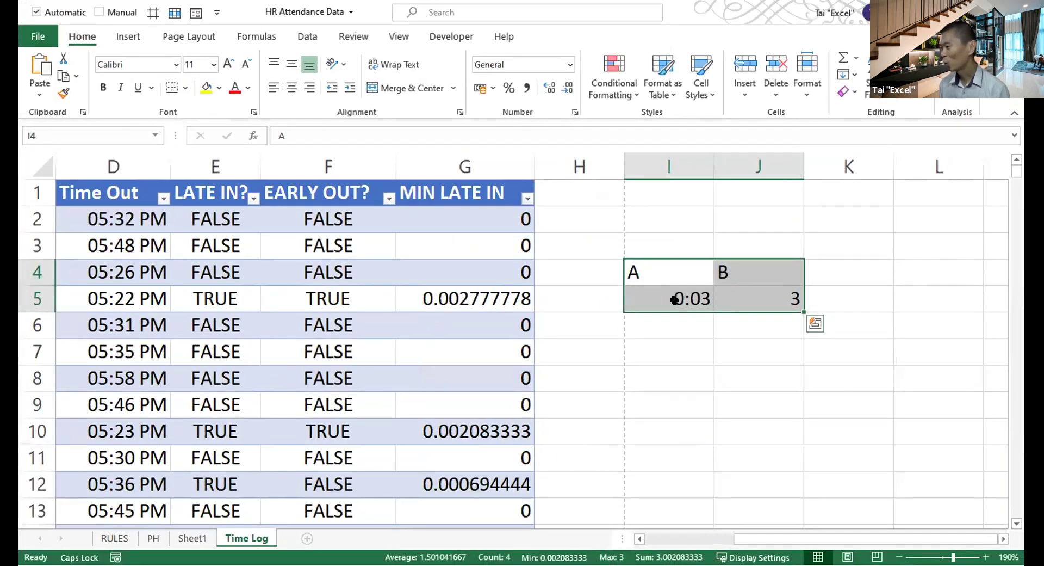
left_click(675, 299)
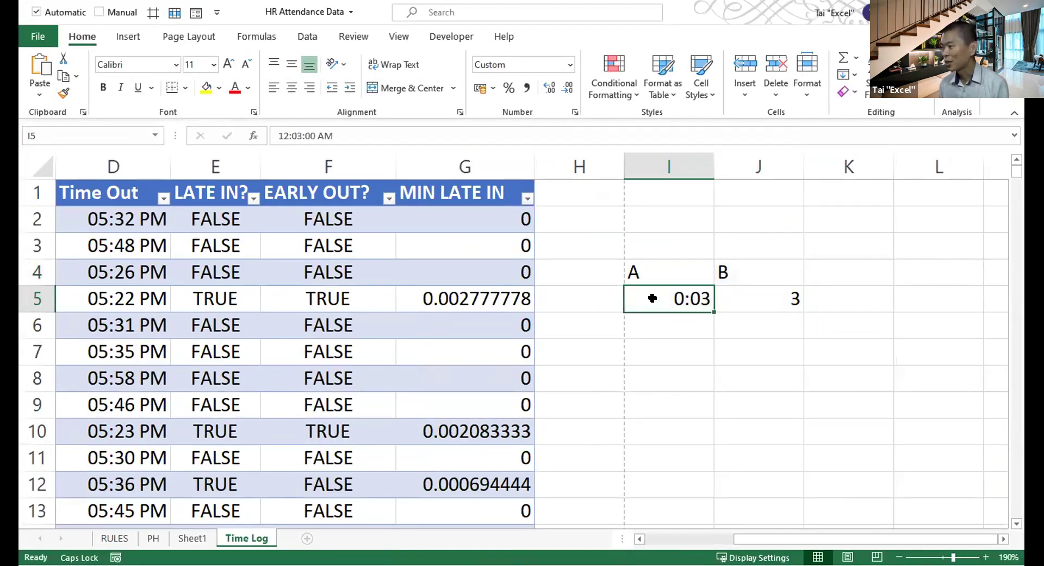
- Reopen the IF formula in G2 and append *24*60 to convert the late time into minutes
left_click(494, 229)
key("F2")
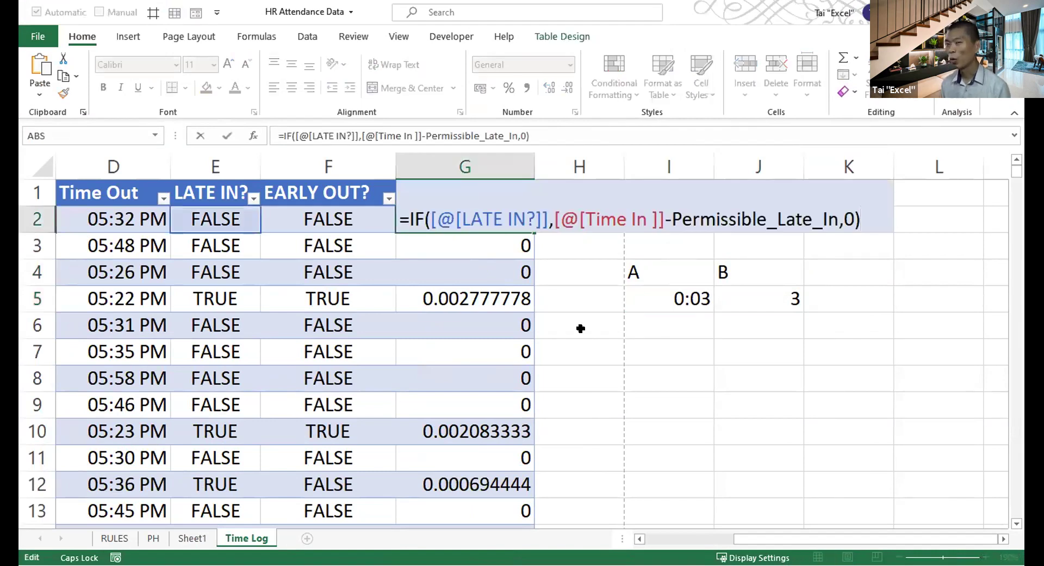
type("*2")
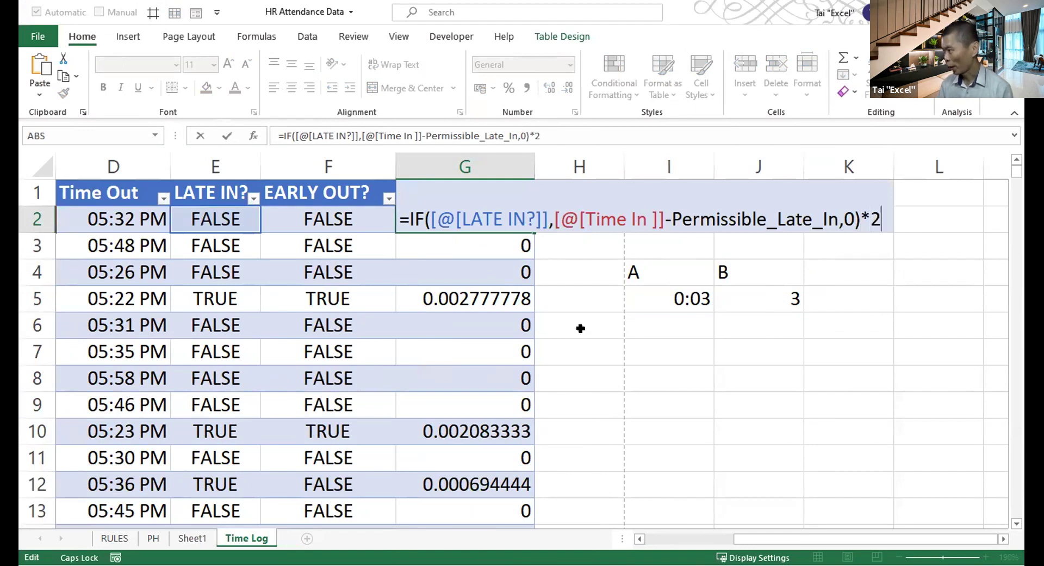
type("4")
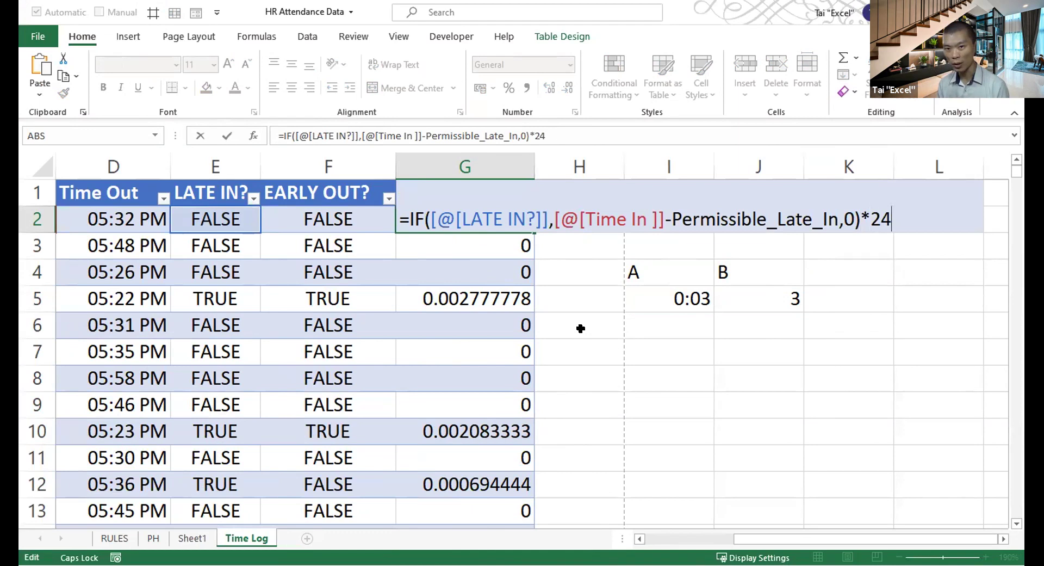
type("*60")
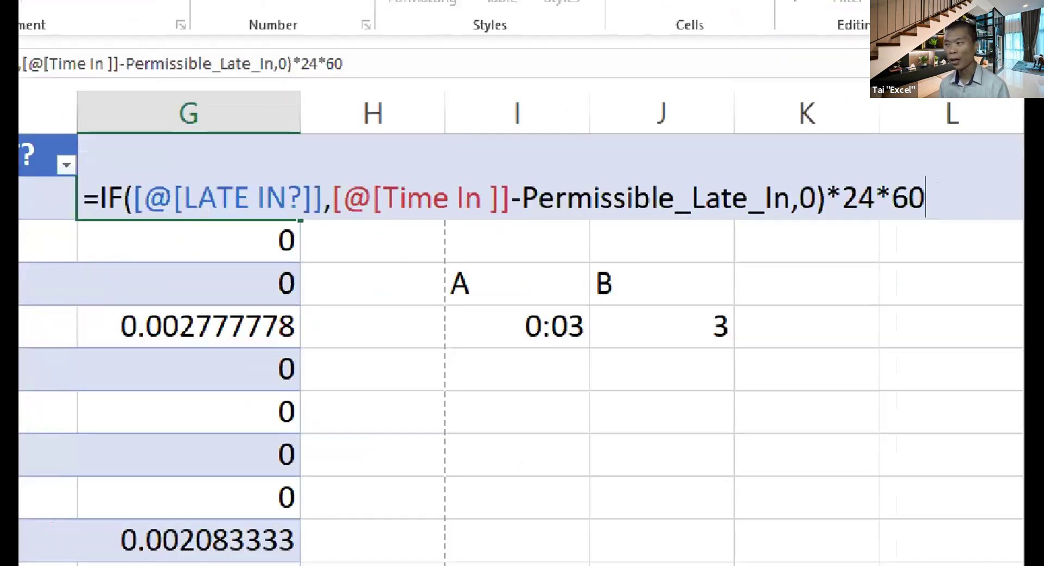
left_click_drag(817, 171, 847, 186)
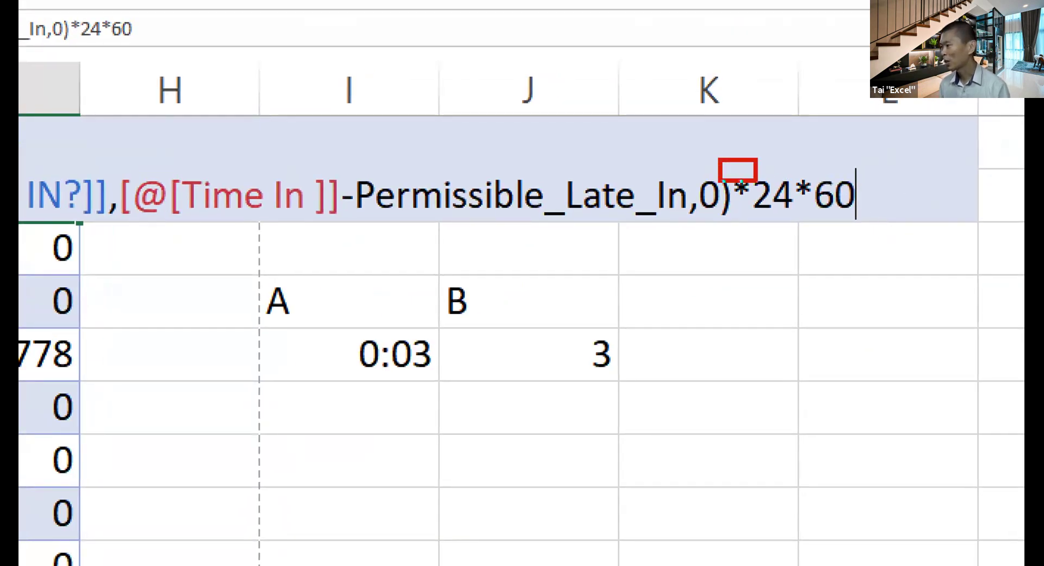
mouse_move(757, 181)
left_mouse_down()
mouse_move(875, 238)
mouse_move(825, 290)
left_mouse_up()
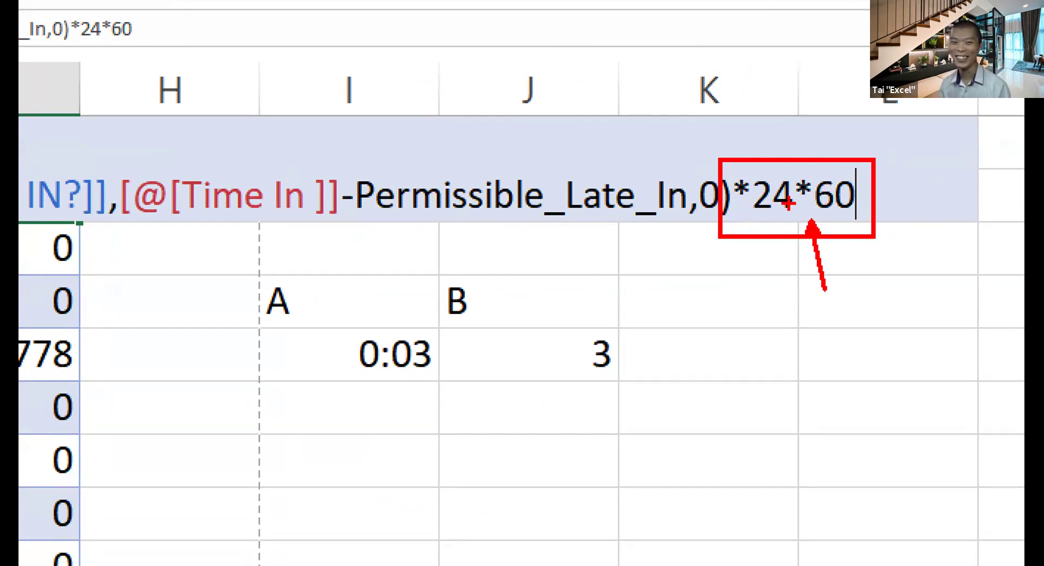
key("Escape")
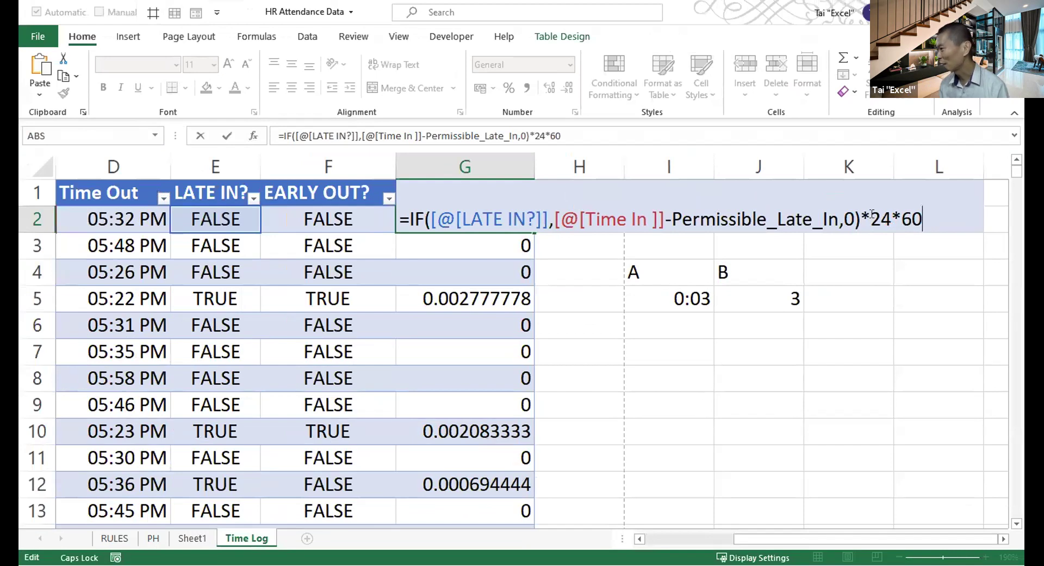
- Replace 24*60 with 1440 in the G2 formula and apply it to the MIN LATE IN column
left_click_drag(872, 214, 925, 213)
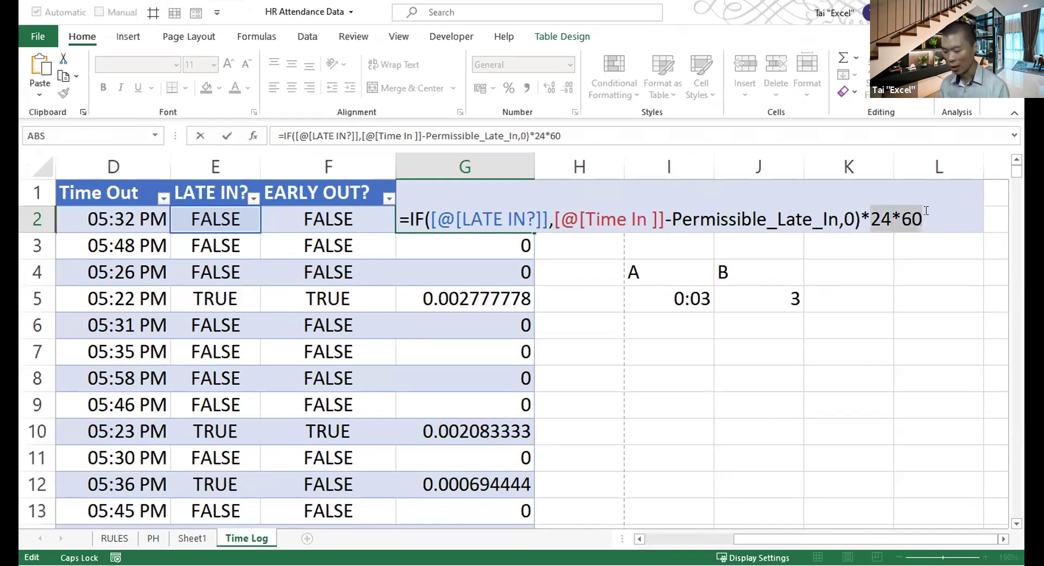
type("1440")
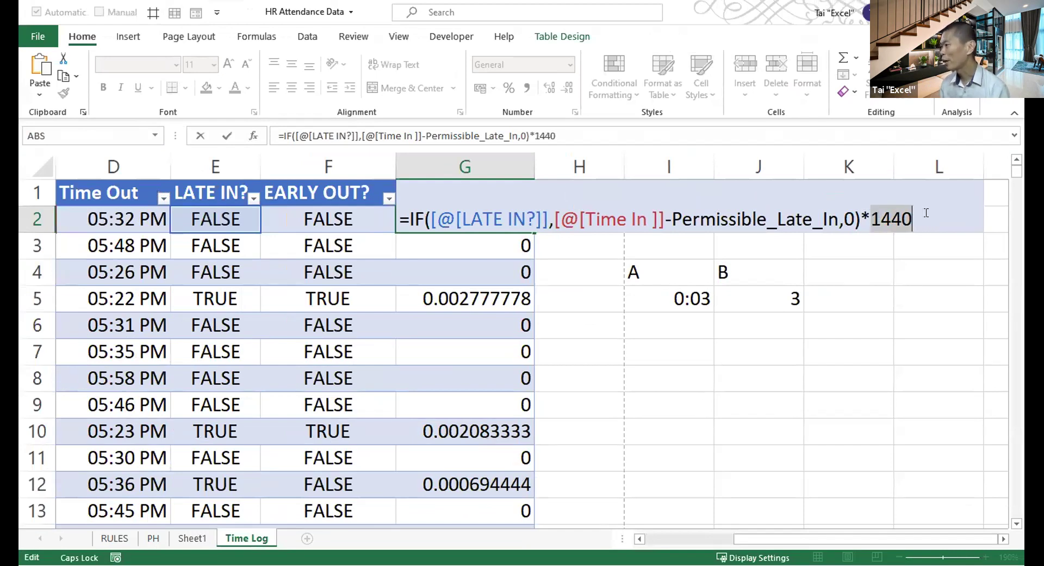
key("ctrl+1")
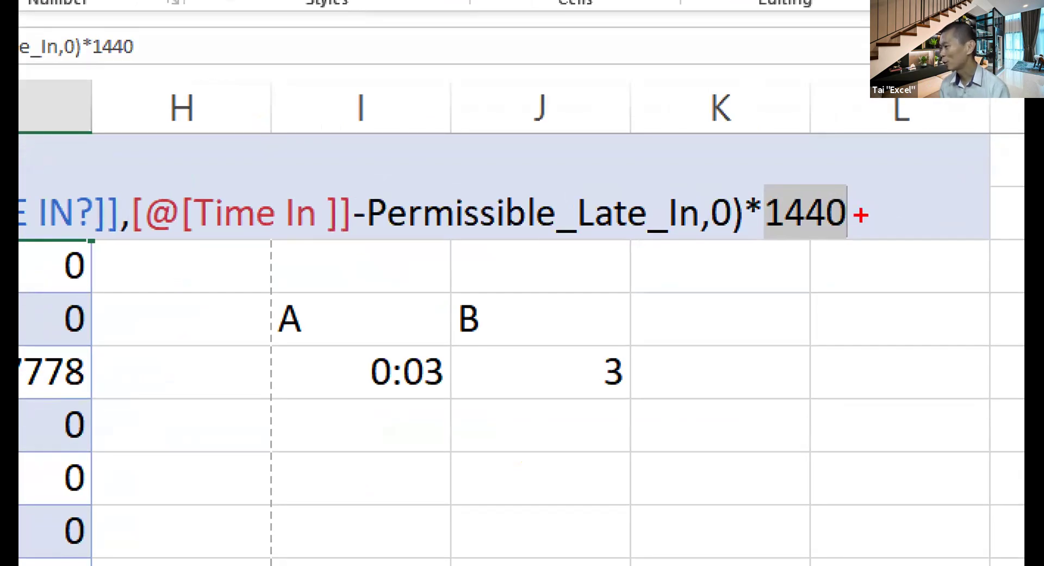
mouse_move(740, 172)
left_mouse_down()
mouse_move(845, 248)
mouse_move(875, 250)
left_mouse_up()
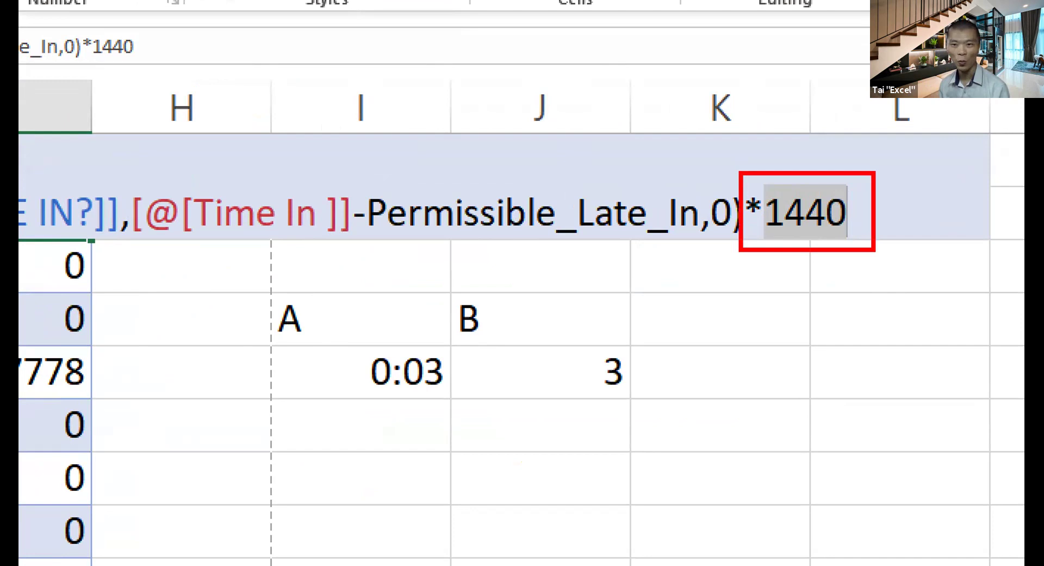
key("Escape")
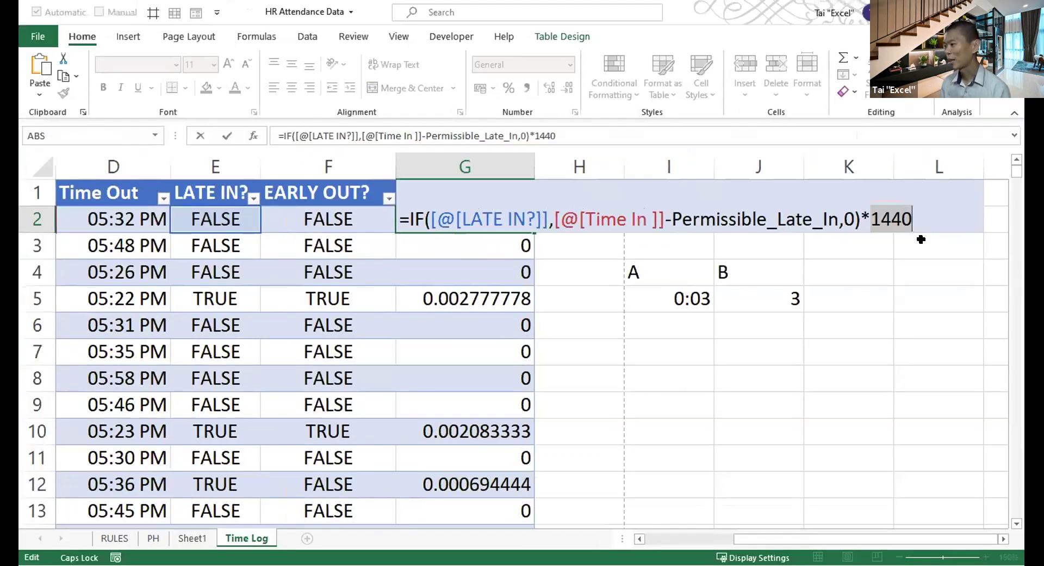
key("ctrl+Return")
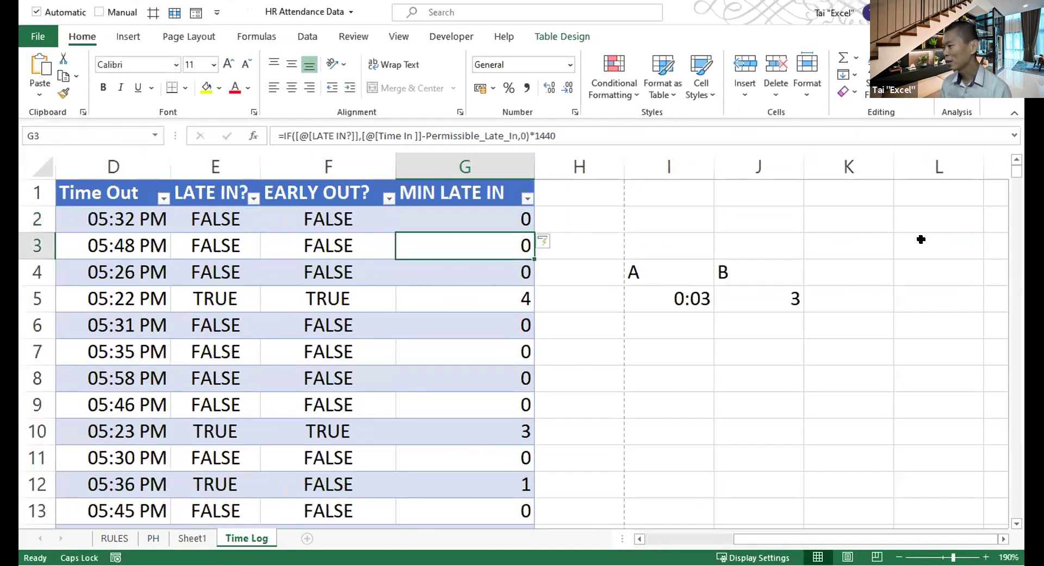
- Check the MIN LATE IN results and their formula in G5, G10, G12 and G2
left_click(490, 296)
left_click(488, 416)
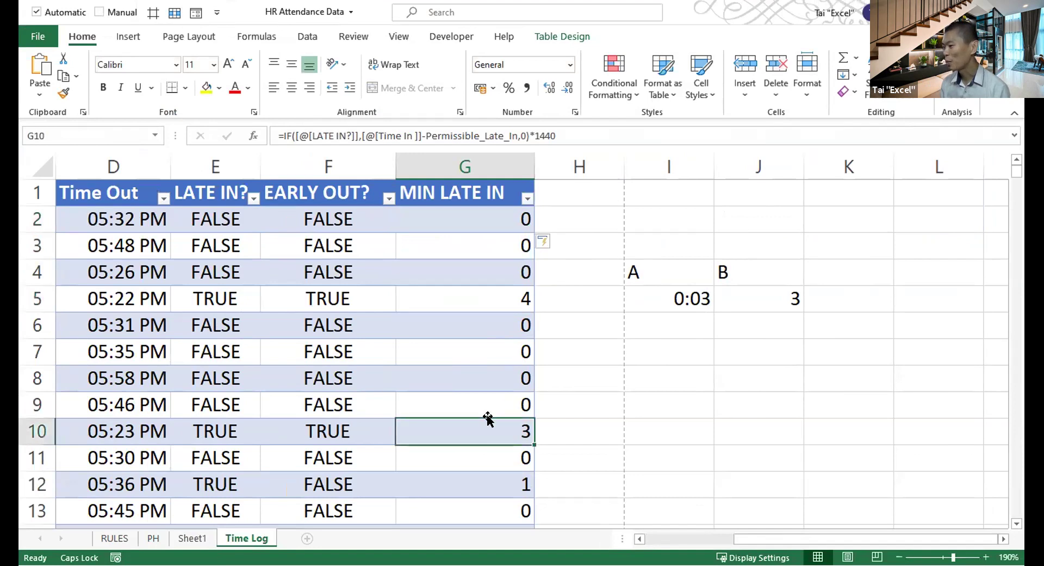
left_click(488, 475)
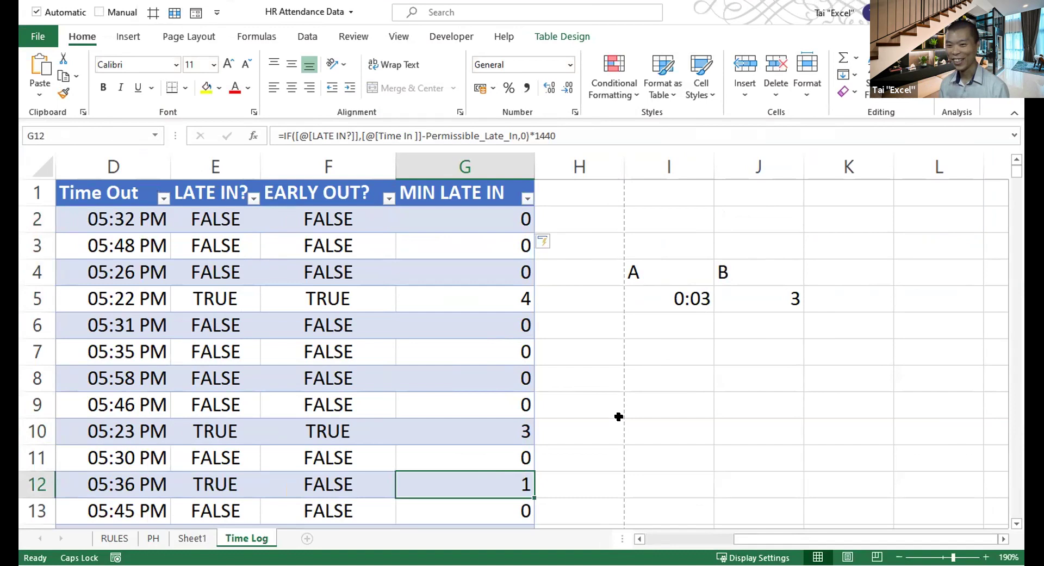
left_click(485, 217)
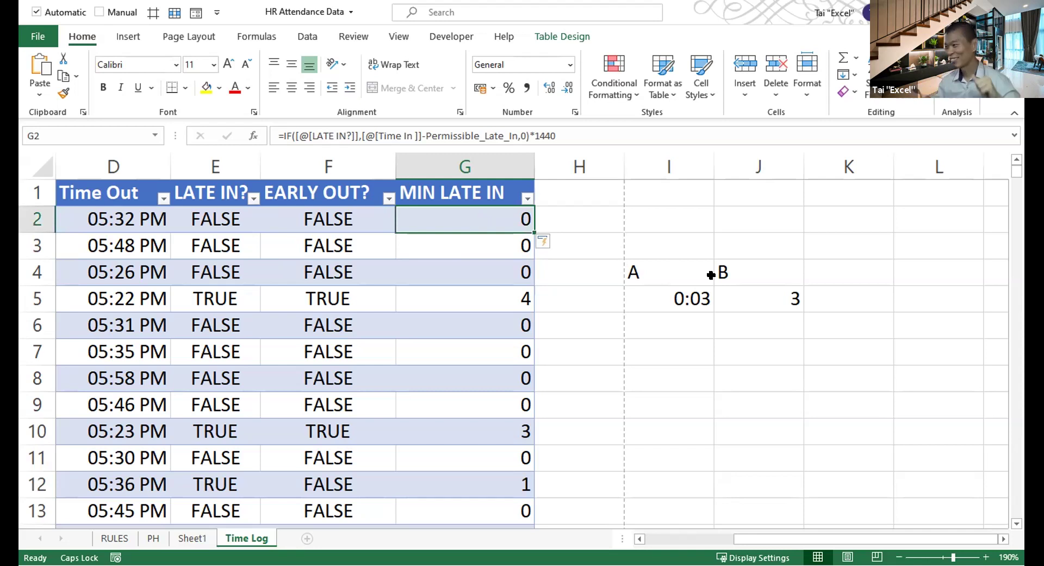
- Delete the sample labels and values in I4:J5 beside the table and open the PivotTable on Sheet1
left_click_drag(671, 259, 805, 315)
key("Delete")
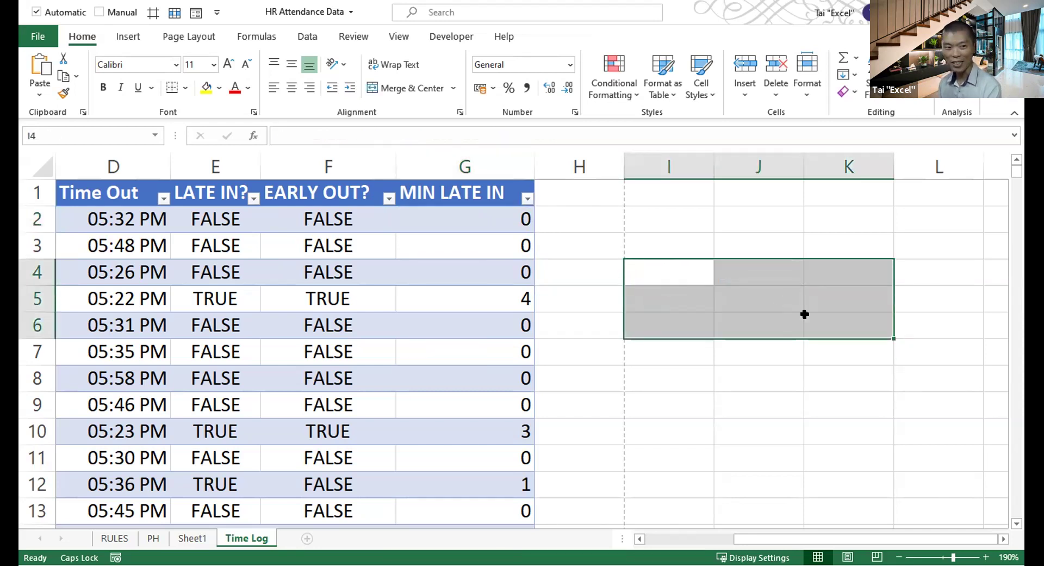
left_click(509, 310)
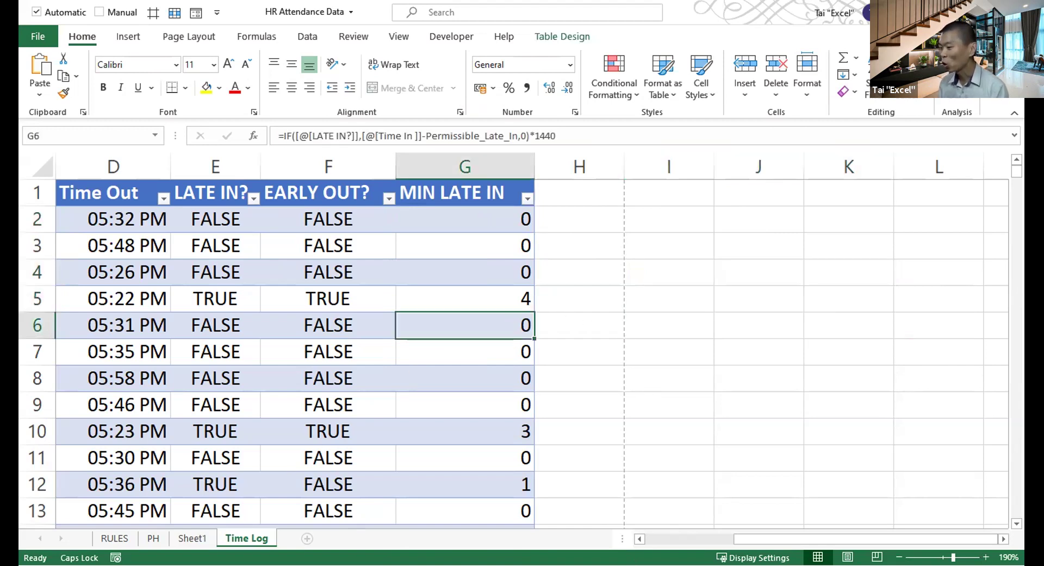
left_click(192, 538)
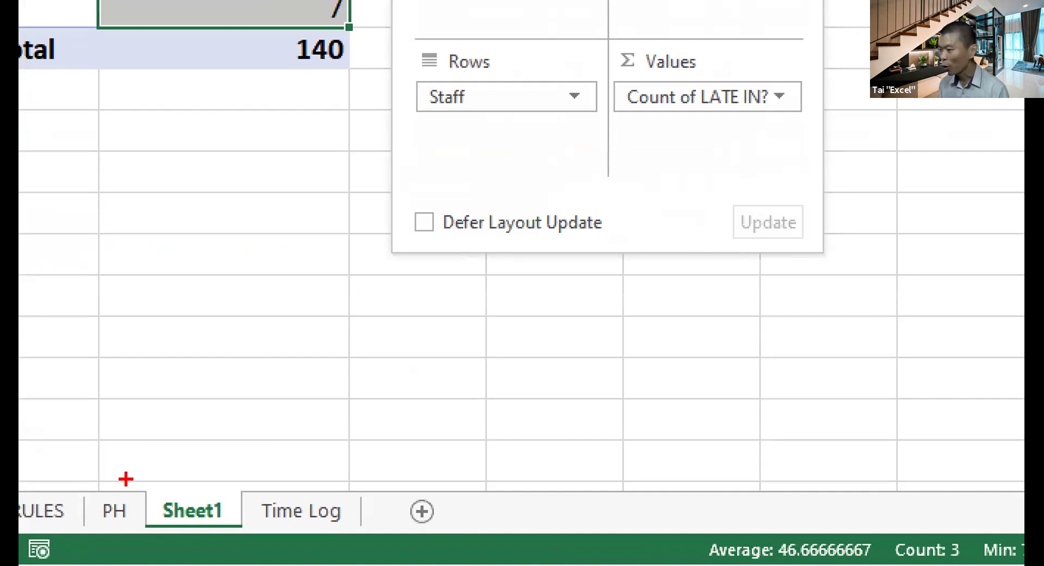
left_click_drag(142, 488, 229, 522)
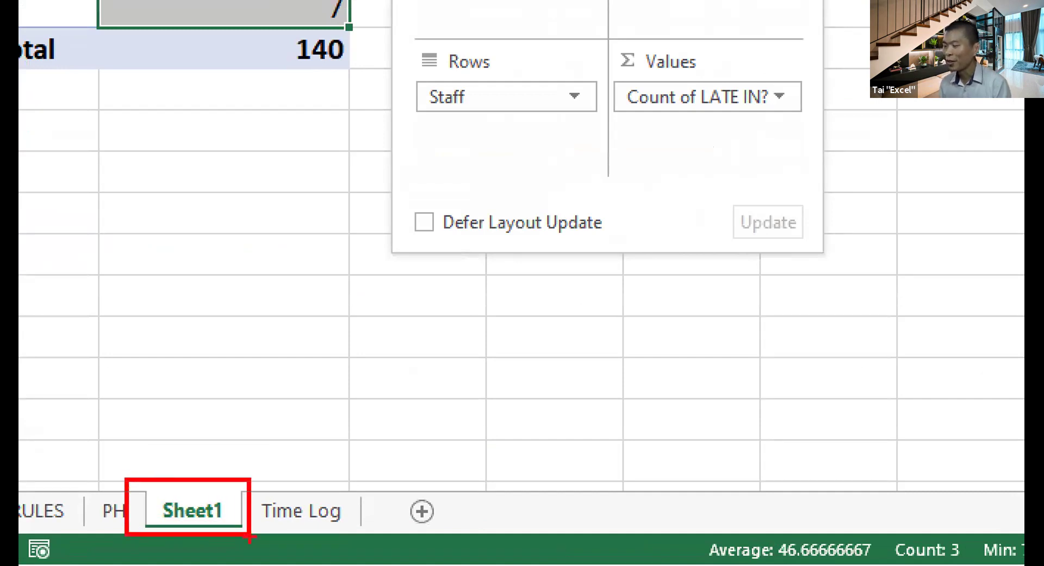
left_click_drag(182, 489, 160, 361)
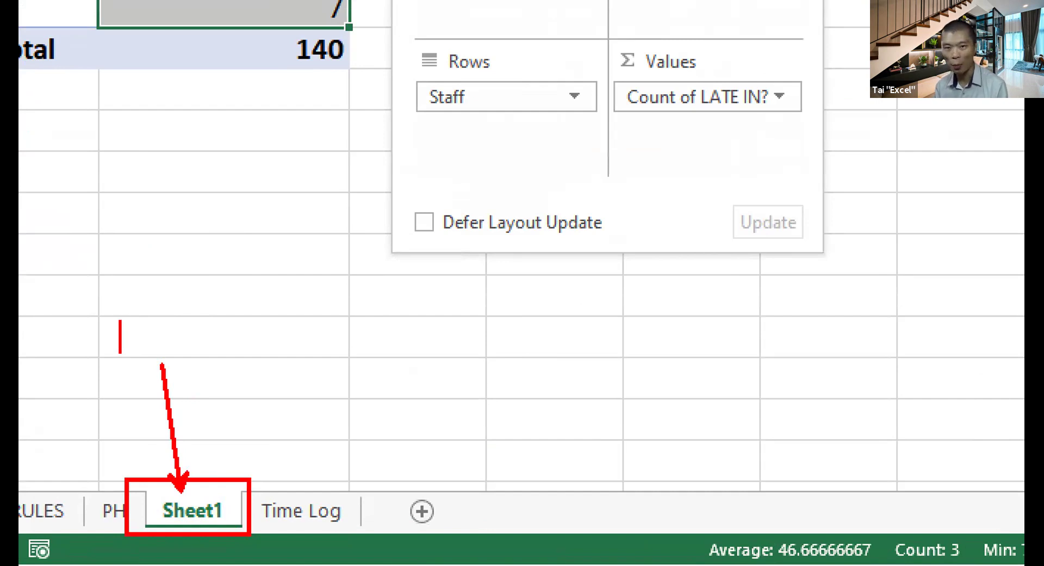
type("PV")
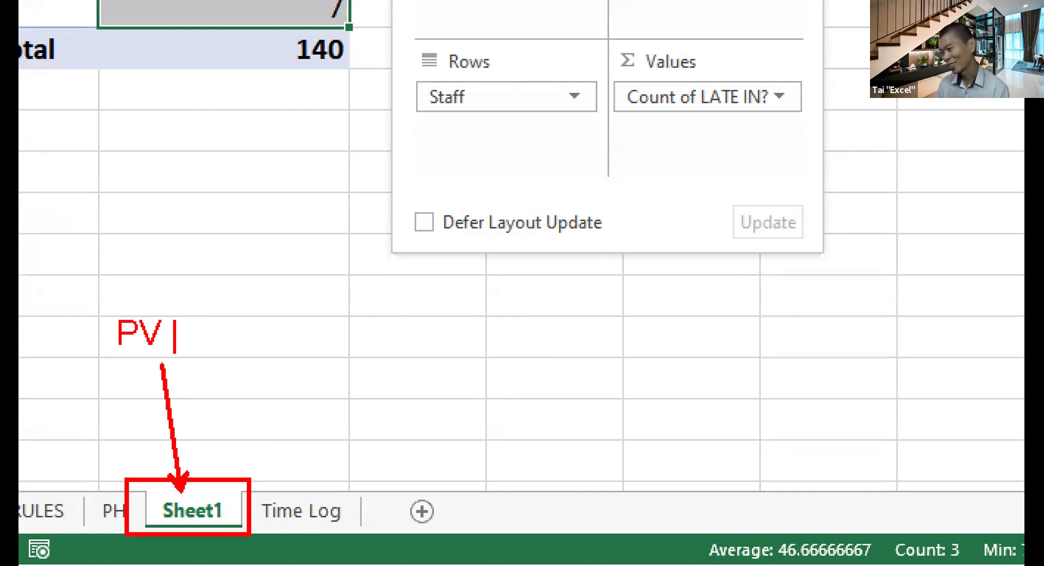
type(" LATE IN")
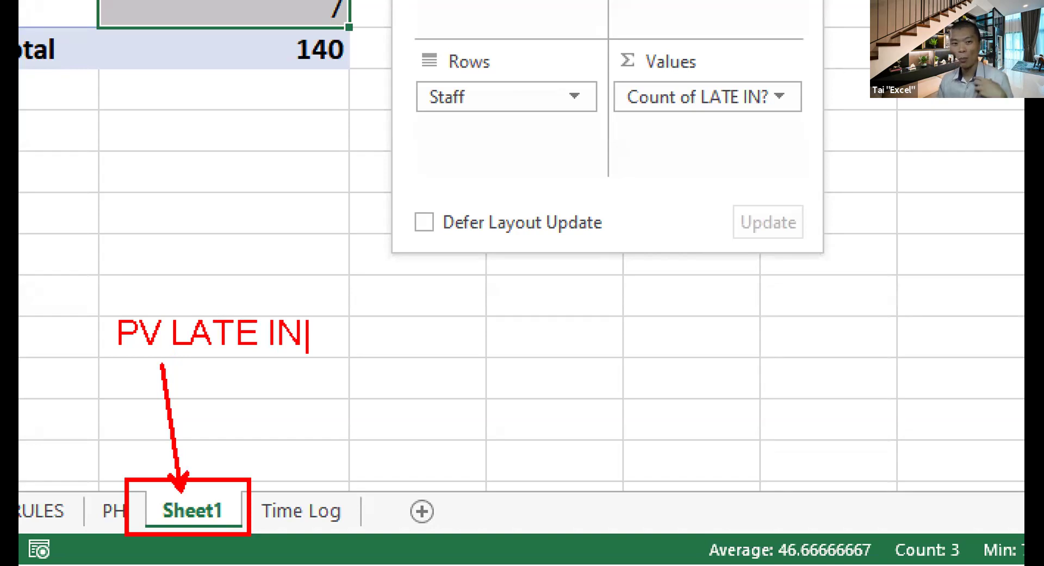
key("Escape")
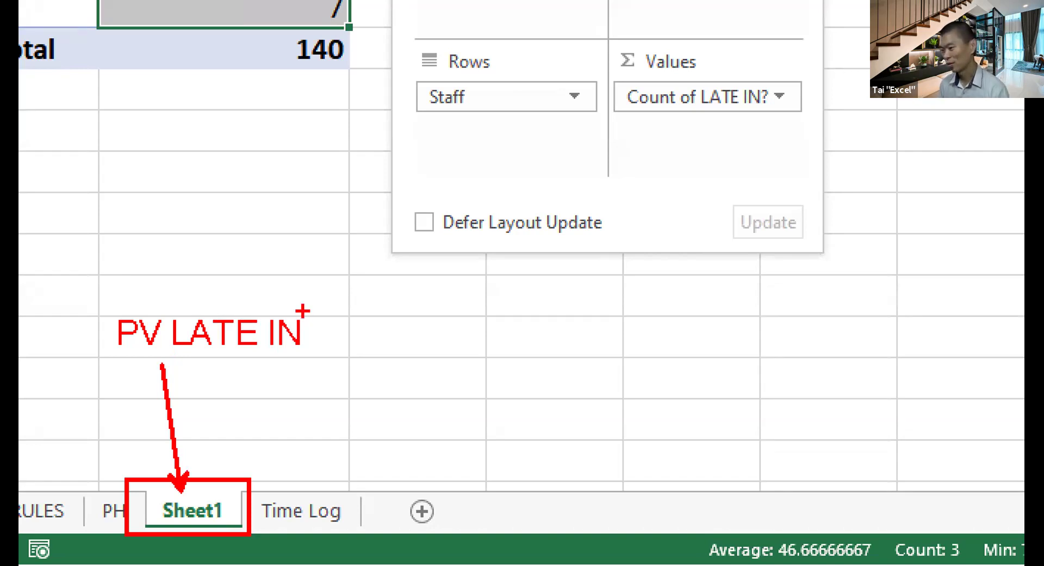
key("Escape")
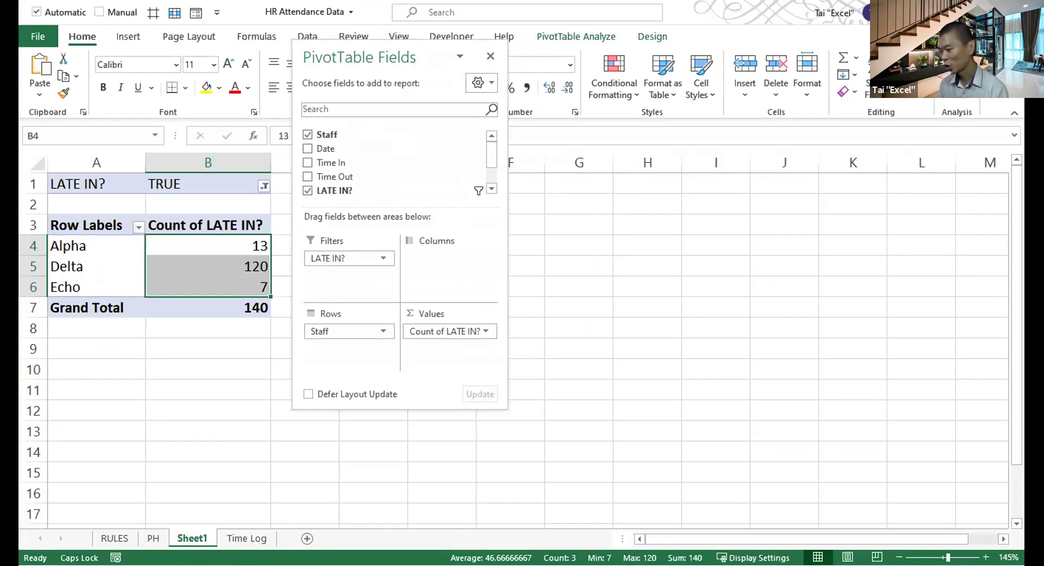
- Rename the PivotTable sheet Sheet1 as PV LATE IT
double_click(185, 538)
type("PV LA")
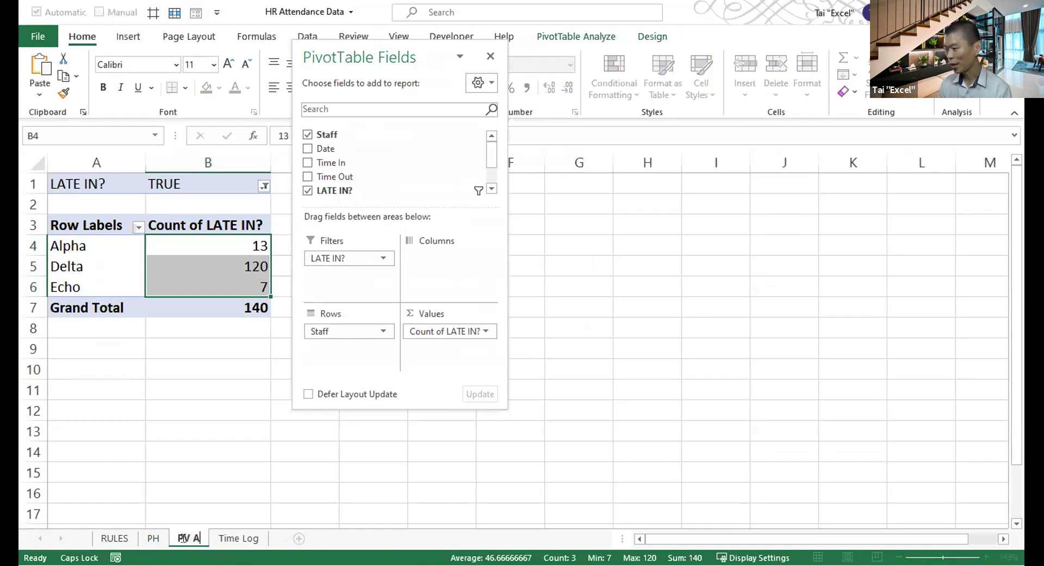
type("TE IT")
key("Return")
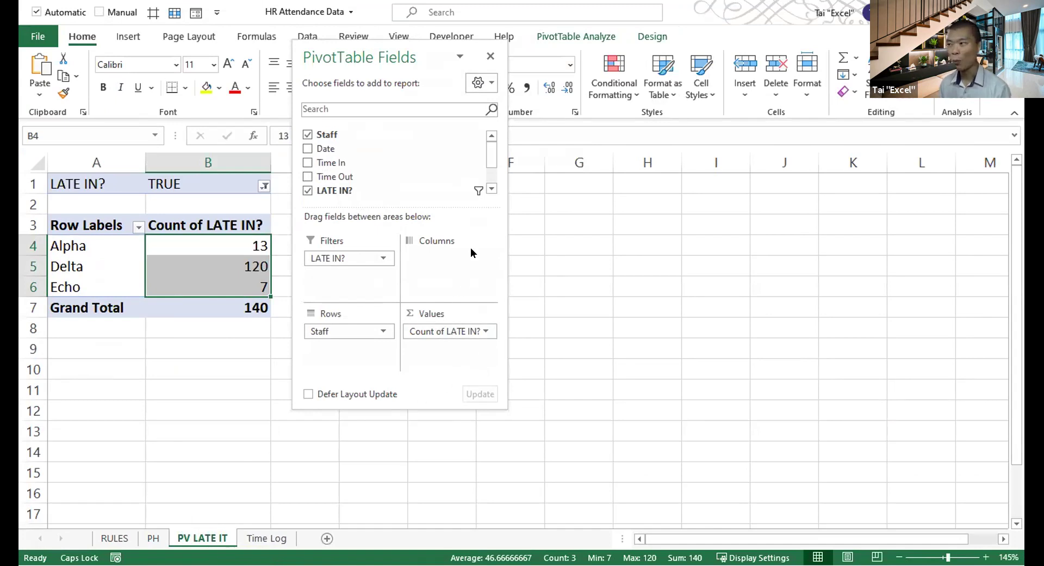
left_click_drag(491, 159, 484, 185)
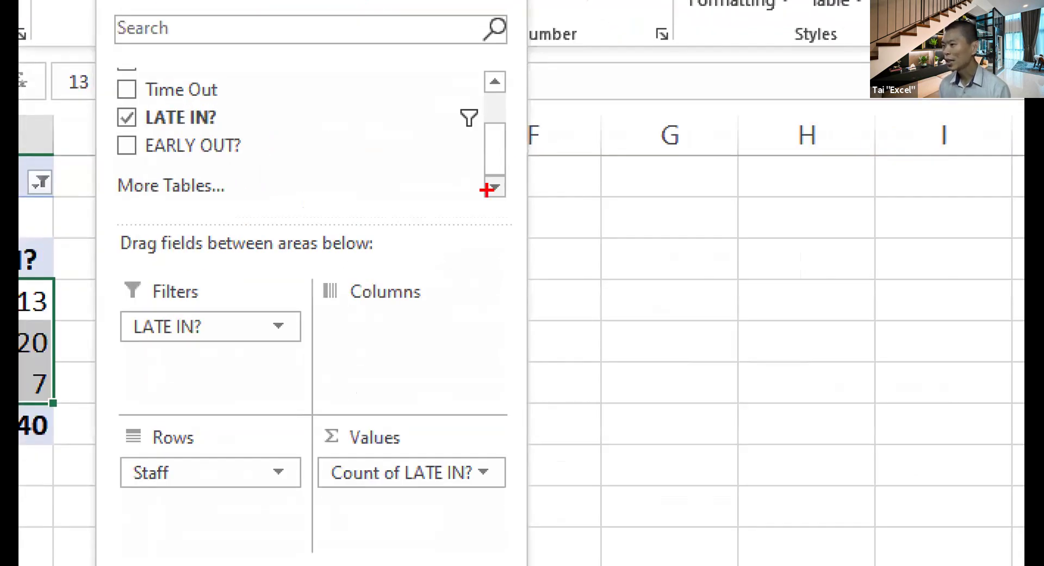
left_click_drag(116, 151, 424, 189)
left_click_drag(325, 172, 620, 244)
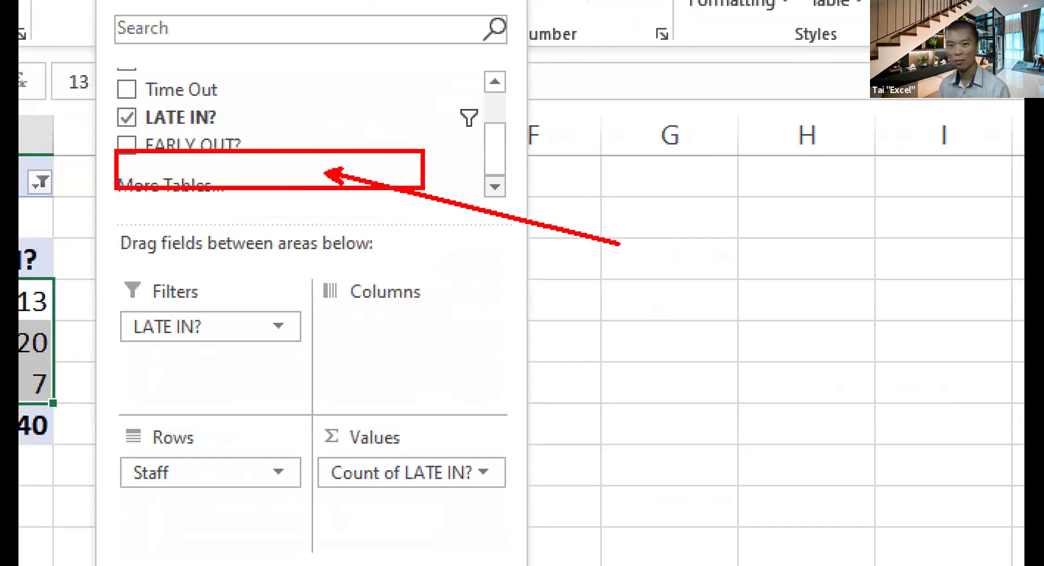
type("t")
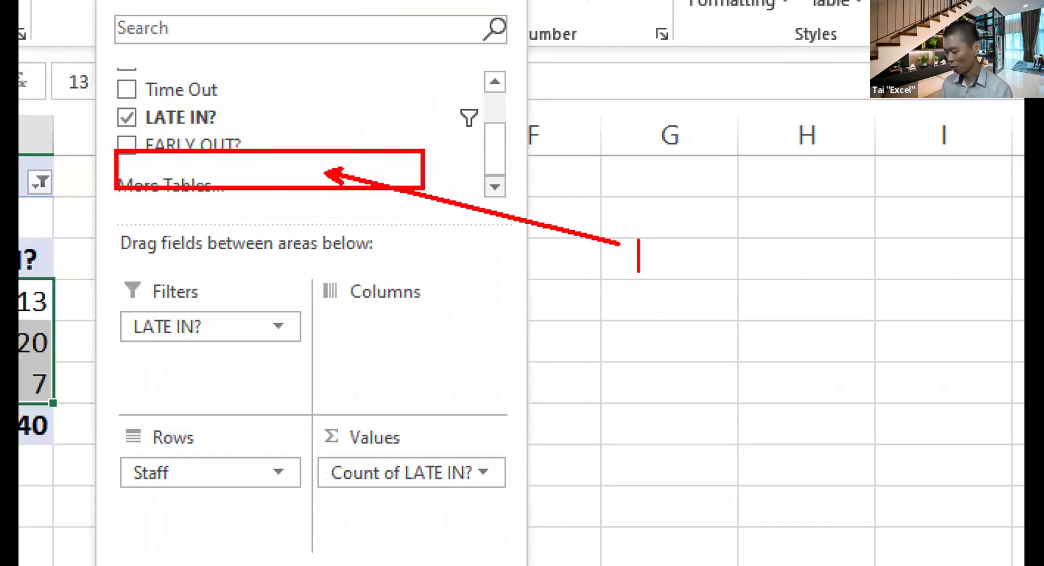
type("???")
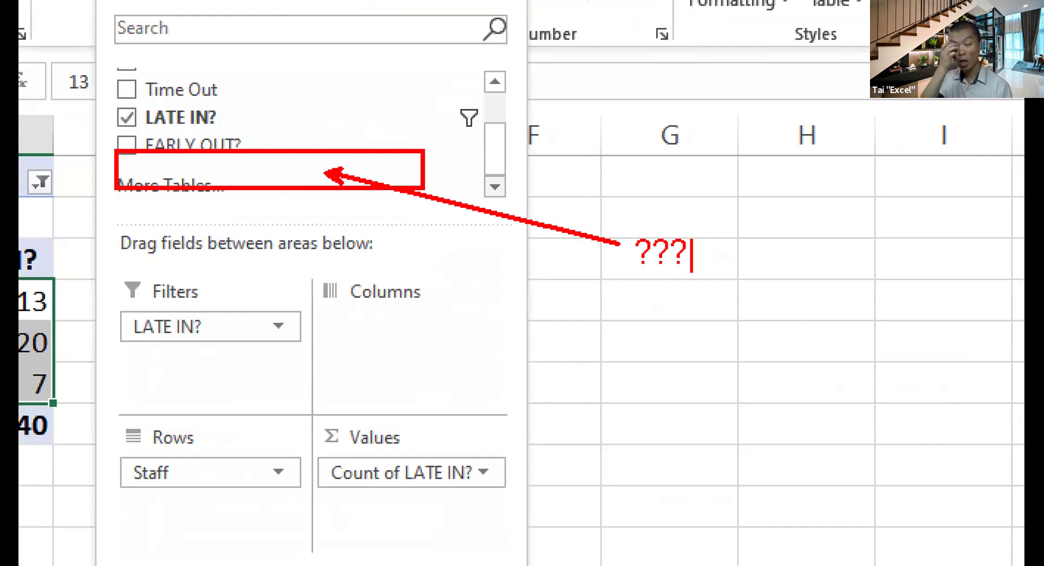
type("T")
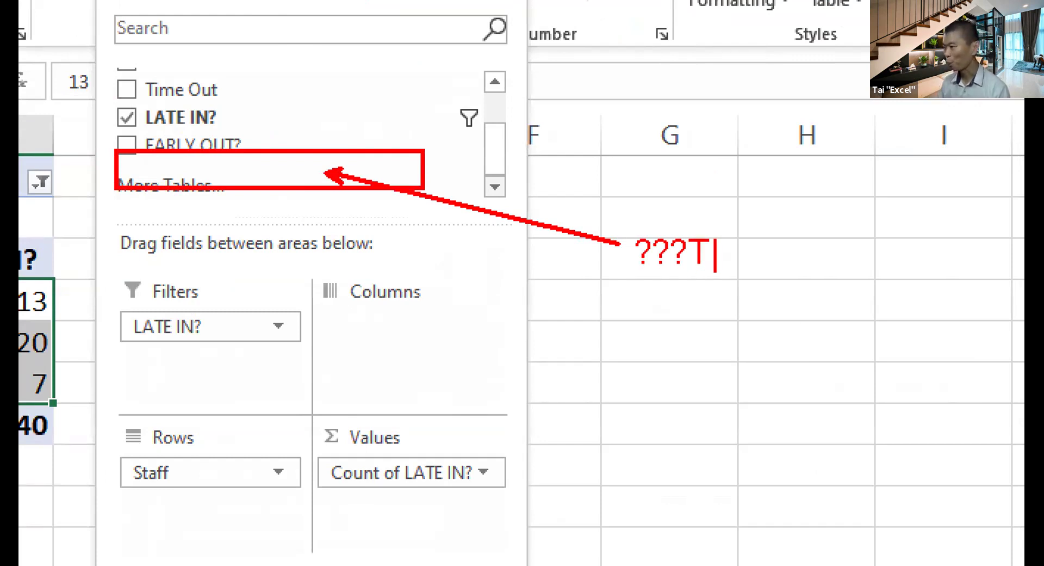
key("BackSpace")
key("Escape")
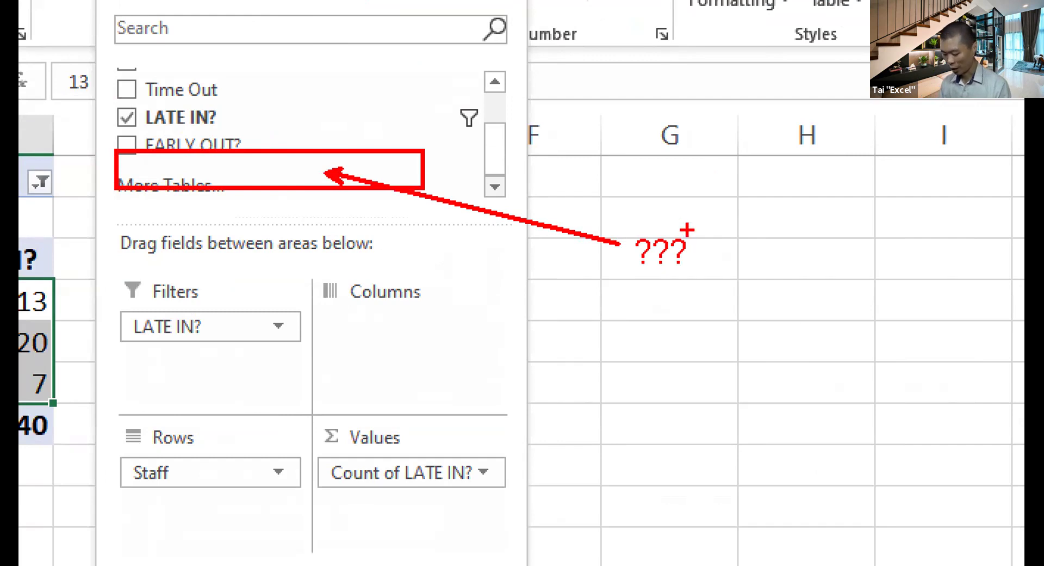
type("t")
type("CACHE")
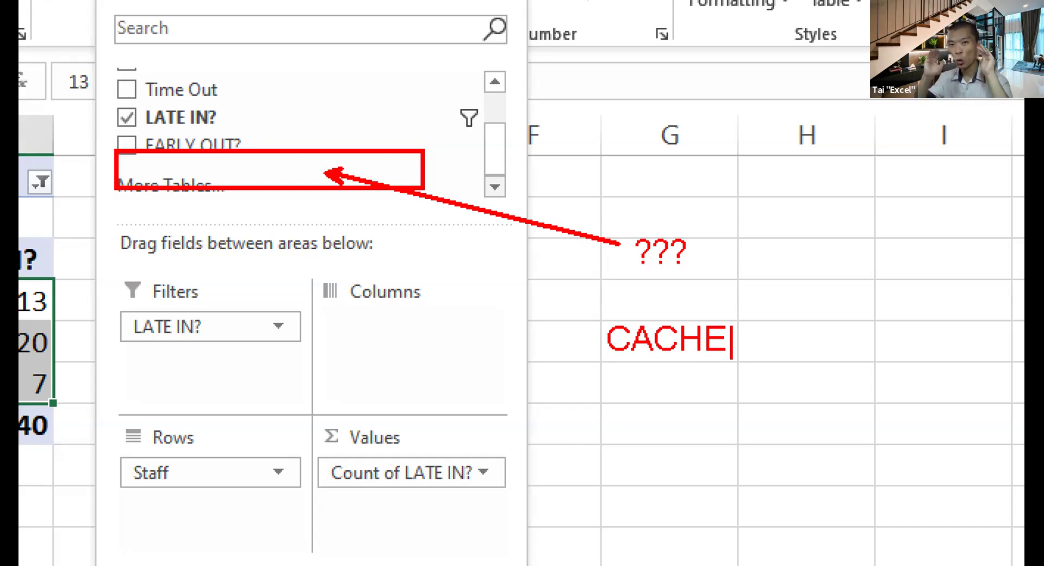
key("Escape")
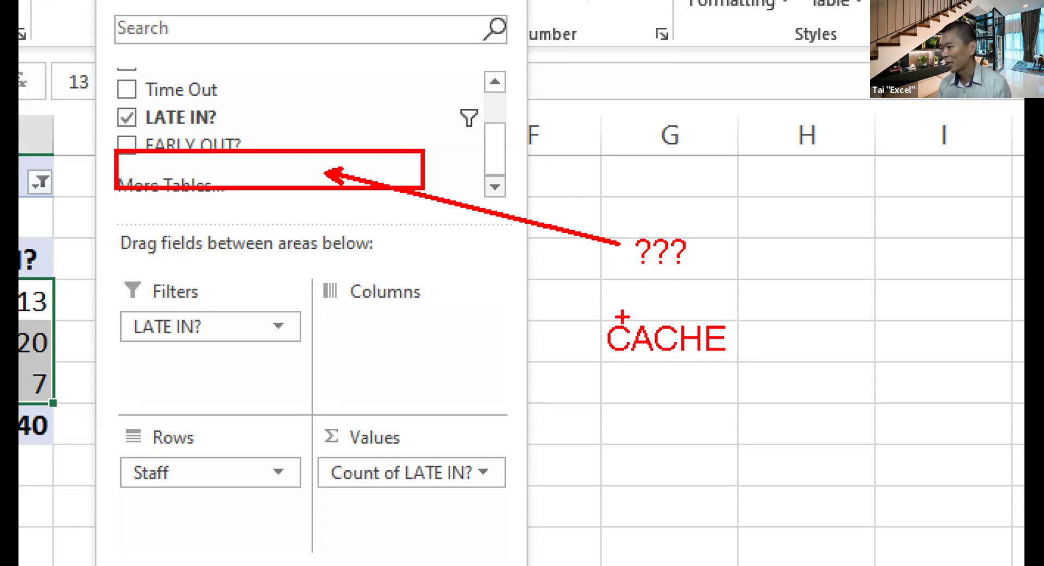
mouse_move(563, 305)
left_mouse_down()
mouse_move(792, 412)
mouse_move(793, 386)
left_mouse_up()
left_click_drag(760, 336, 812, 259)
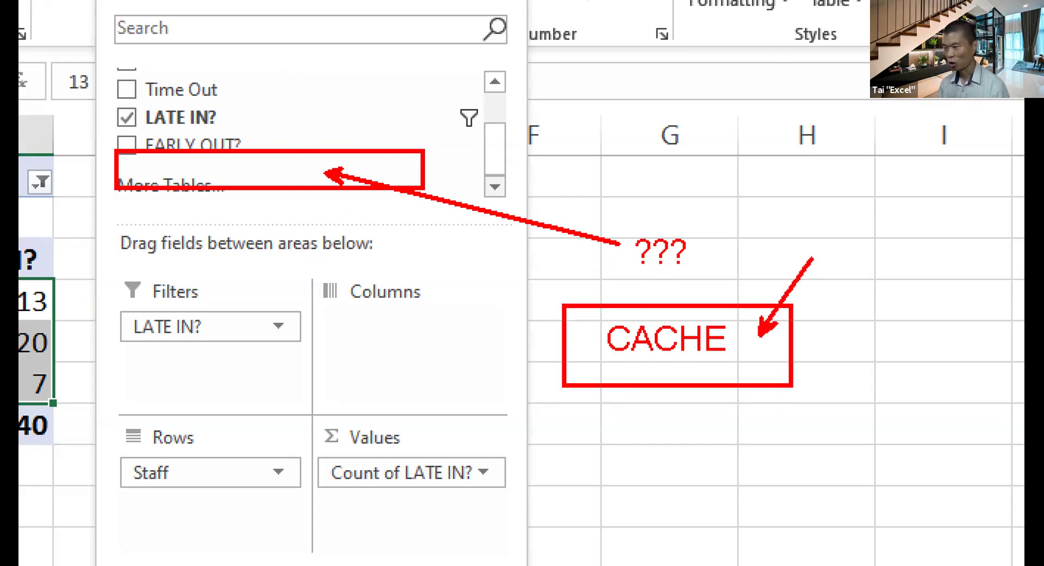
left_click_drag(784, 201, 783, 234)
type("REFRESH")
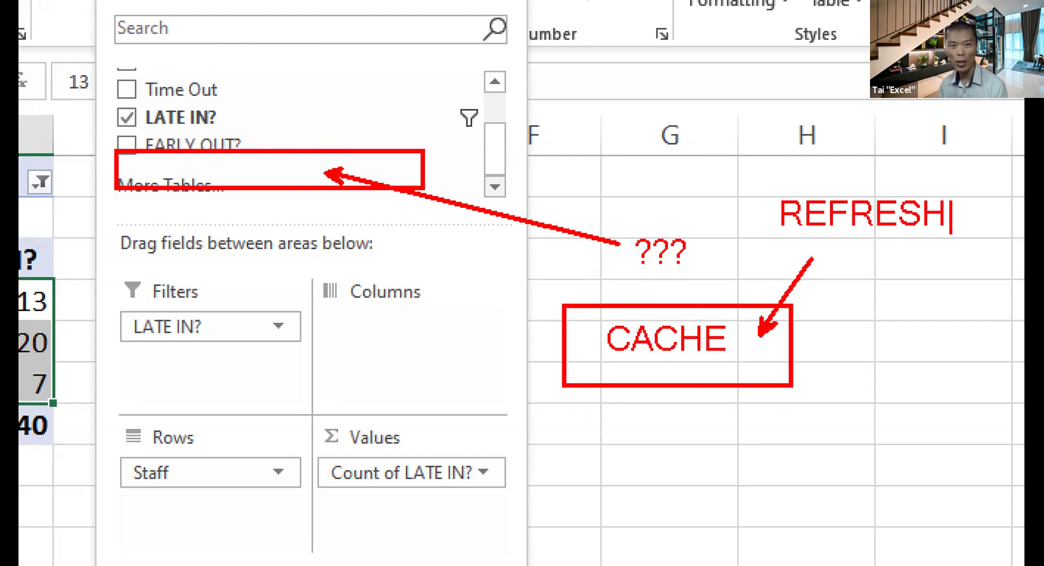
key("Escape")
key("Escape")
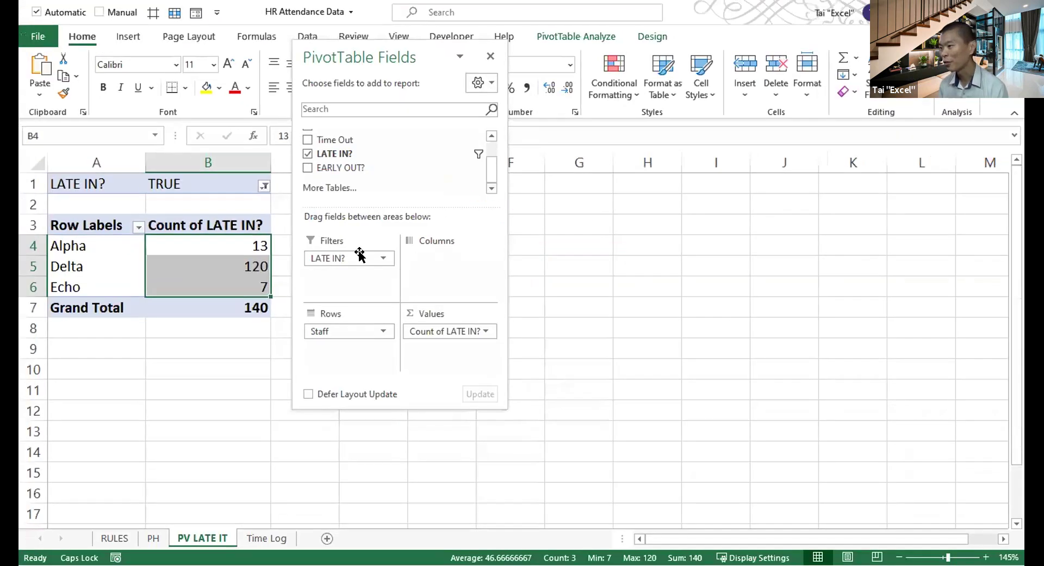
right_click(215, 241)
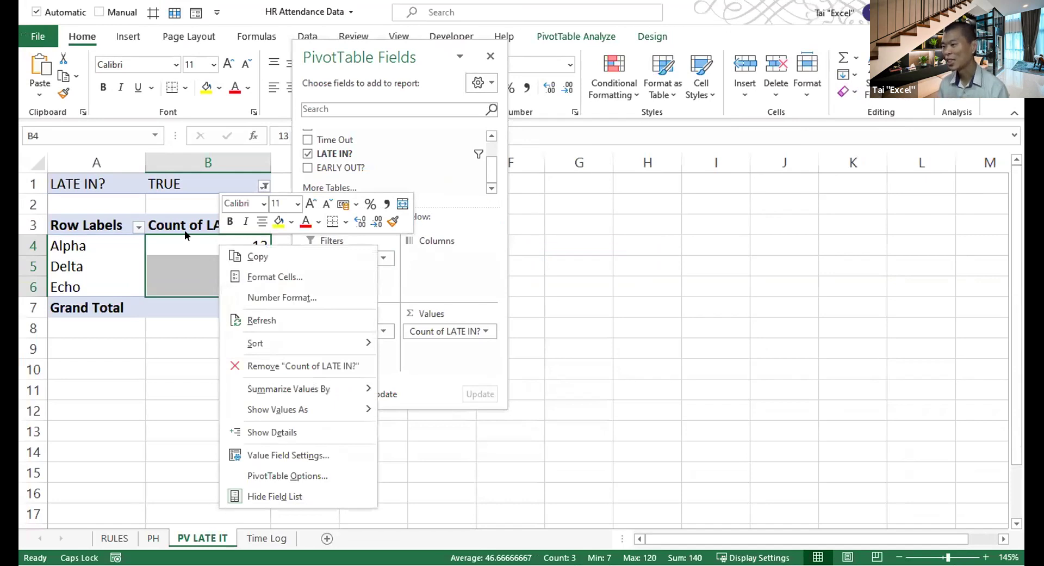
key("ctrl+1")
left_click(202, 328)
mouse_move(229, 284)
left_mouse_down()
mouse_move(303, 314)
mouse_move(422, 335)
left_mouse_up()
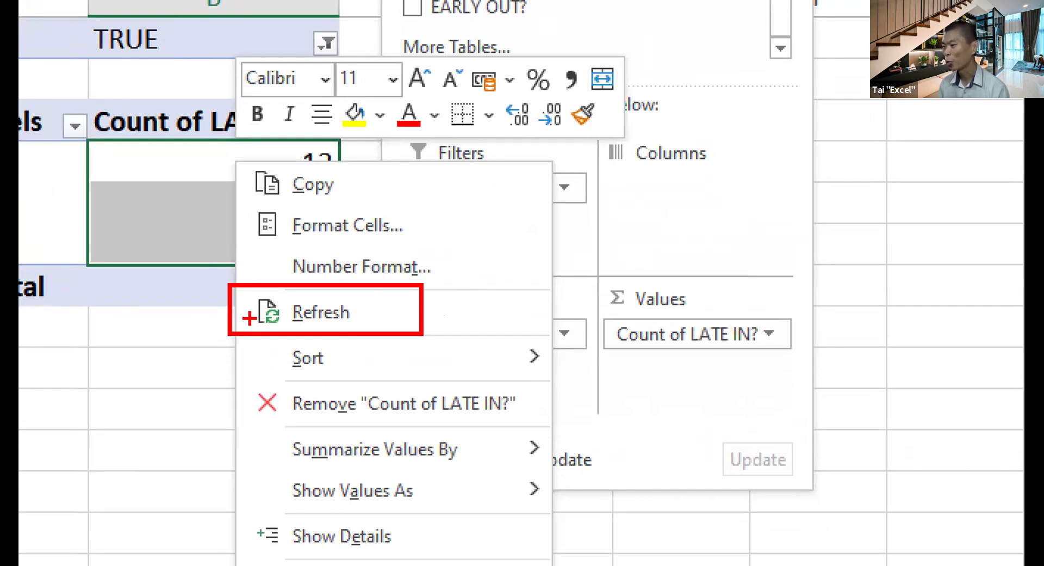
left_click_drag(249, 318, 19, 426)
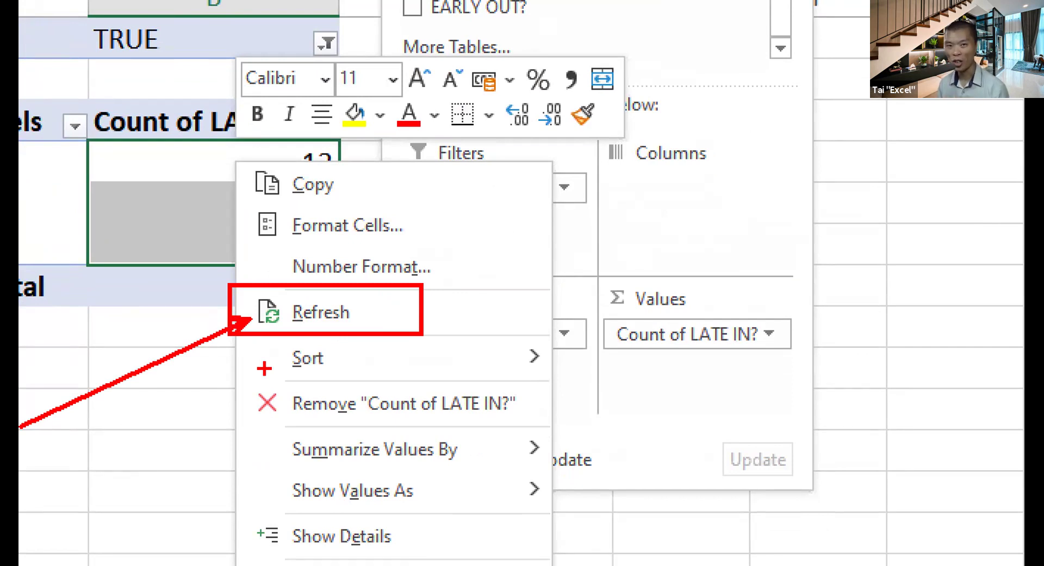
key("Escape")
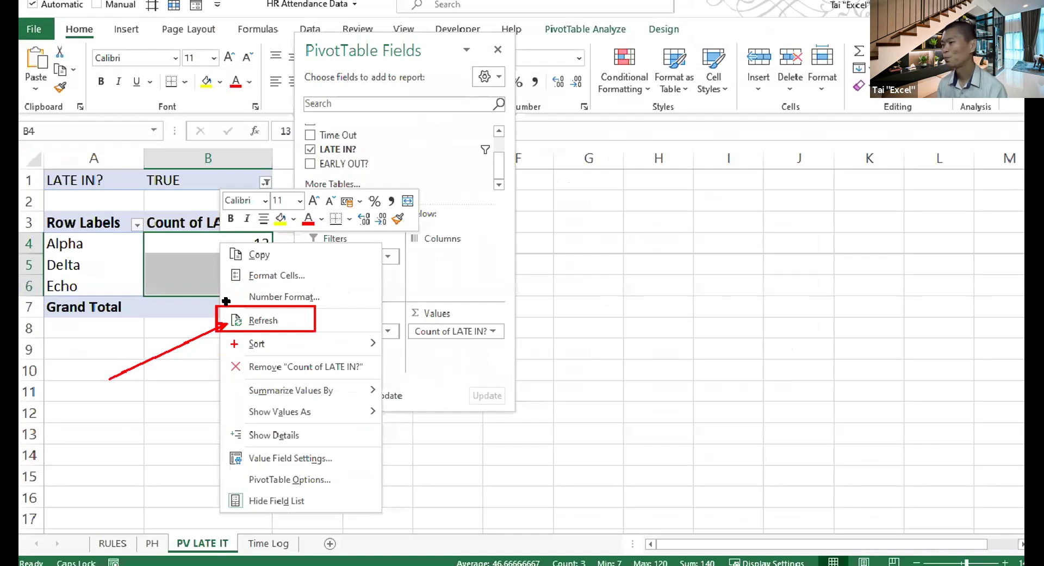
- Refresh the PivotTable on the PV LATE IT sheet to add the MIN LATE IN column to its fields
right_click(218, 275)
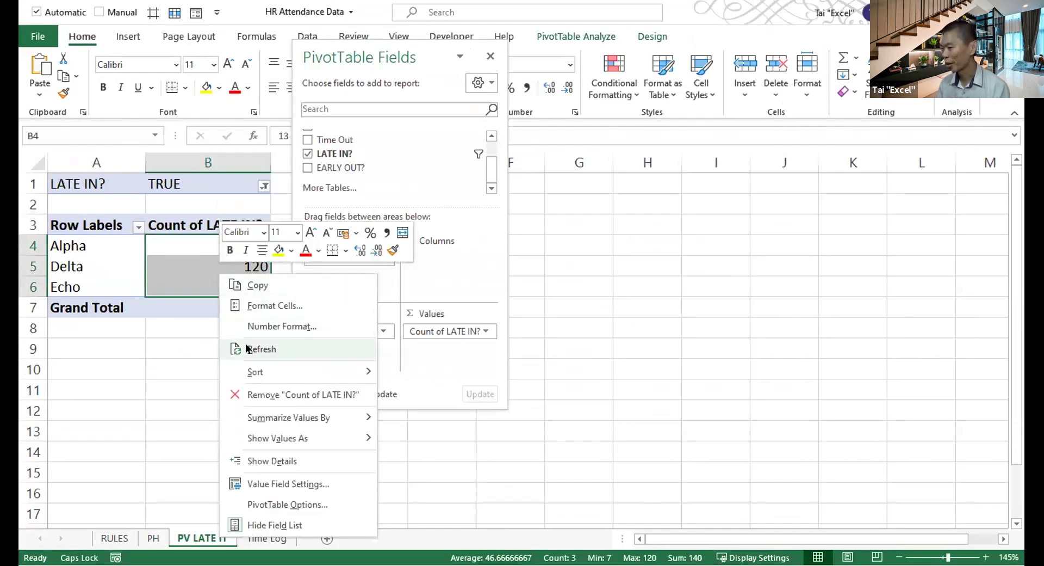
left_click(245, 342)
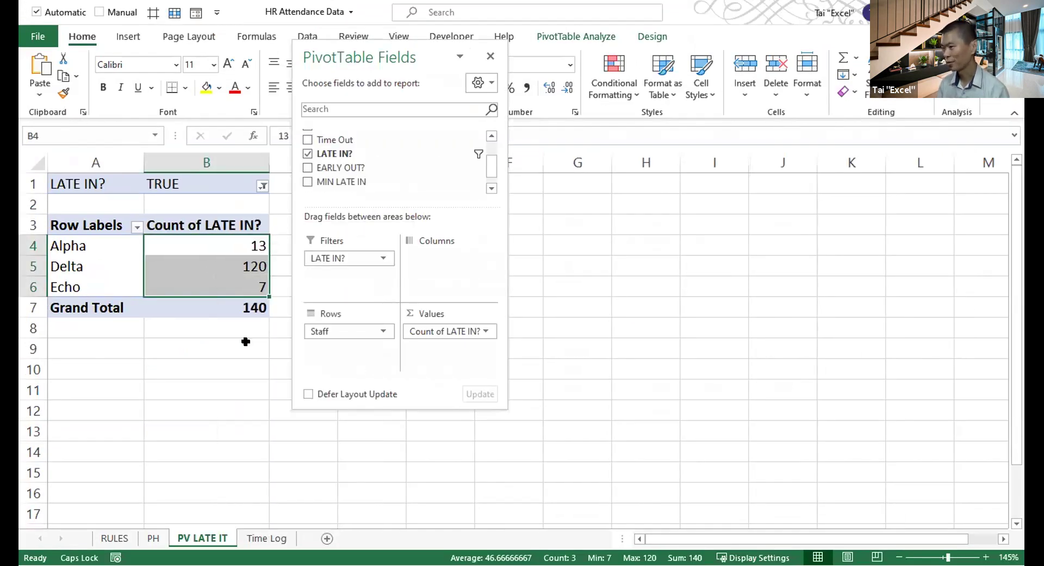
key("ctrl+1")
left_click(403, 191)
left_click_drag(198, 161, 398, 202)
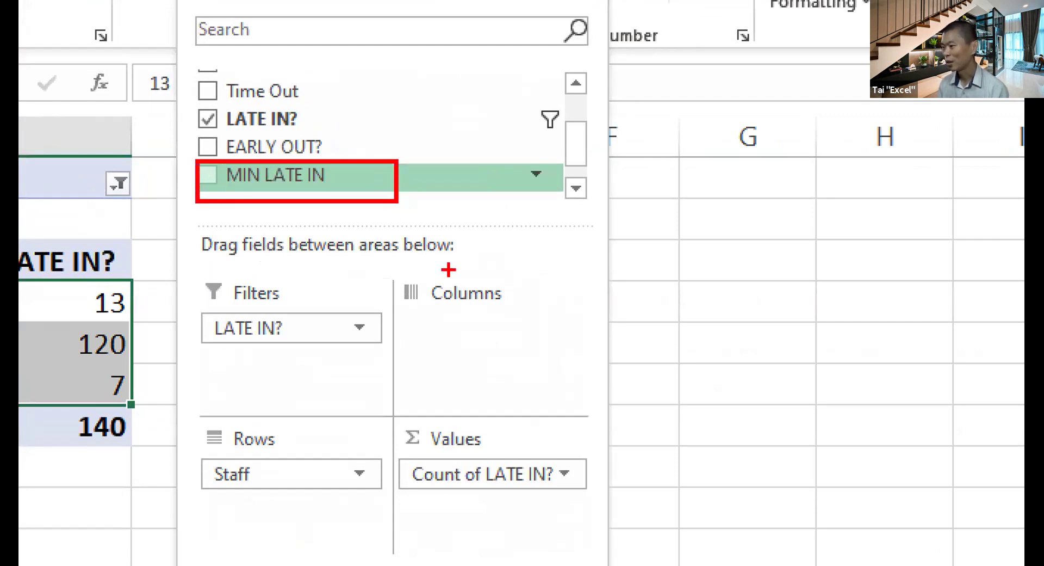
left_click_drag(403, 496, 589, 438)
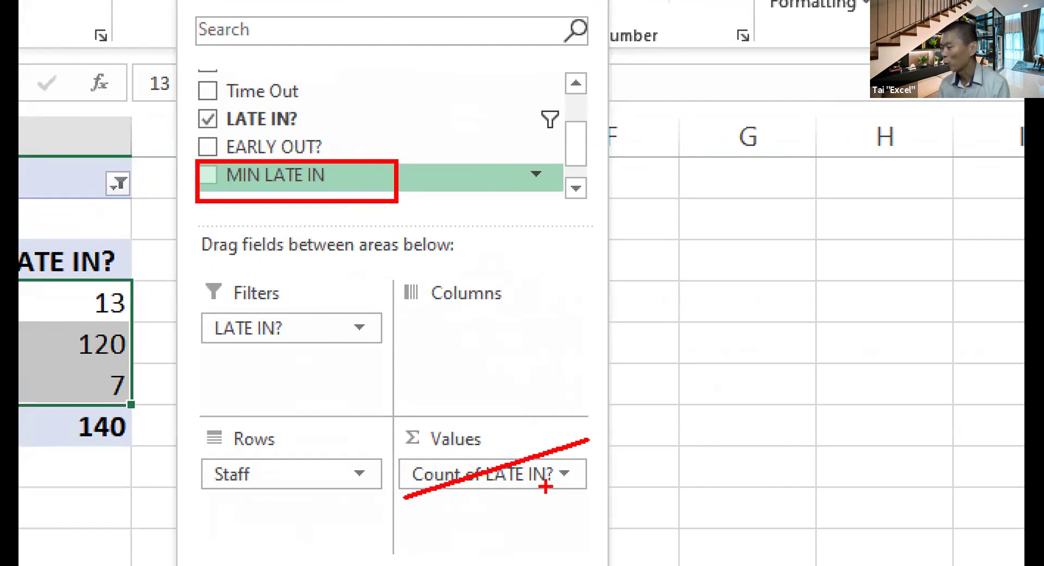
key("ctrl+z")
left_click_drag(391, 446, 597, 497)
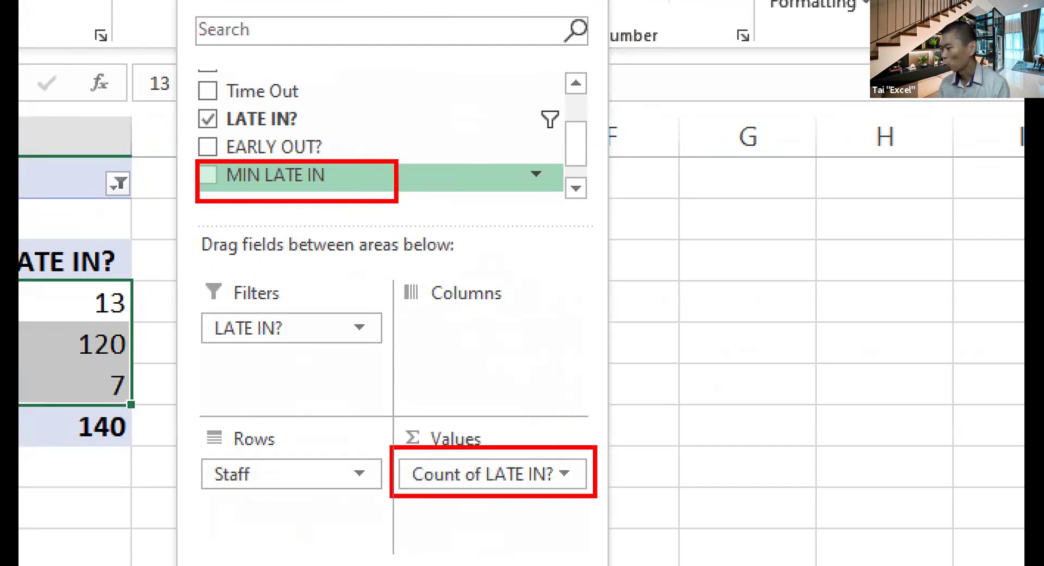
left_click_drag(714, 381, 566, 474)
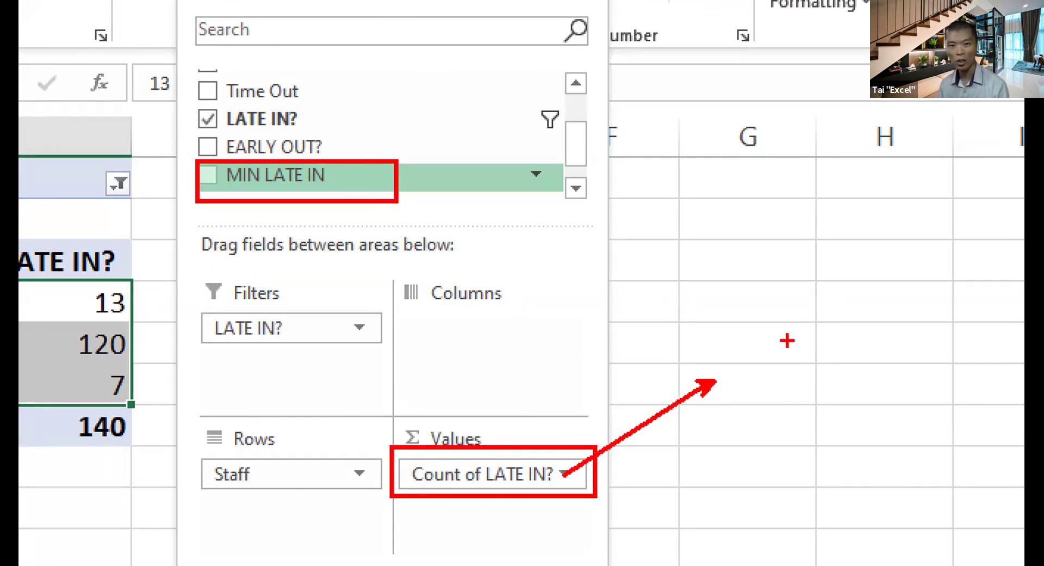
- Replace Count of LATE IN? with MIN LATE IN as the PivotTable's value field to sum each staff's late minutes, and review the sums
key("Escape")
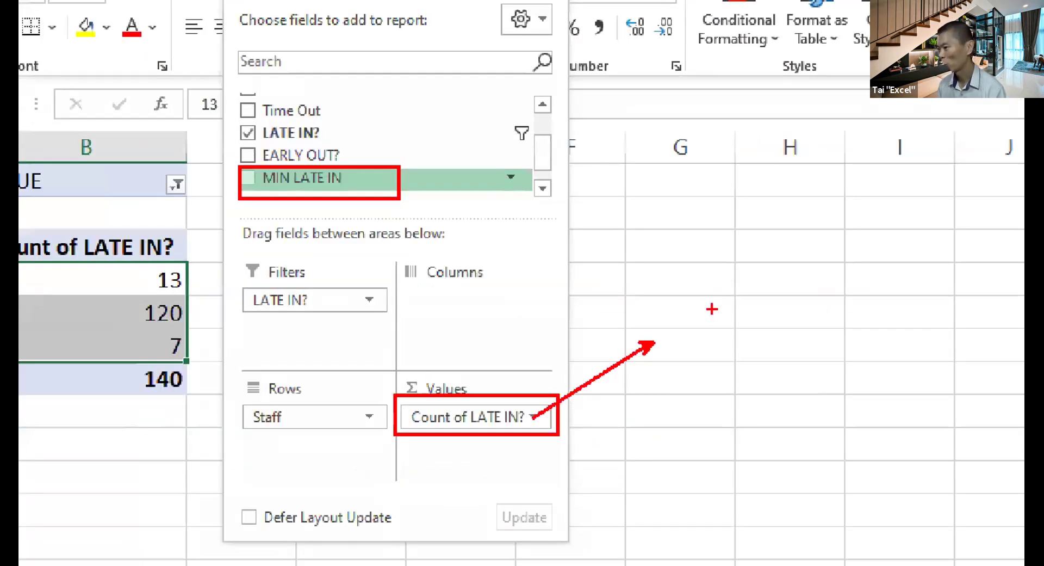
mouse_move(451, 330)
left_mouse_down()
mouse_move(532, 306)
mouse_move(569, 278)
left_mouse_up()
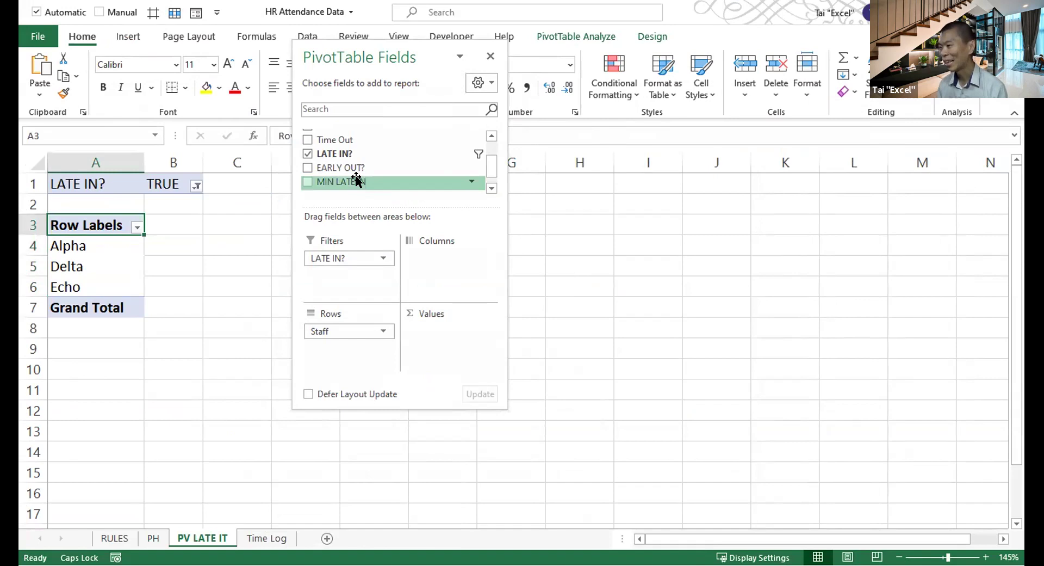
left_click_drag(356, 180, 429, 339)
left_click_drag(412, 68, 557, 81)
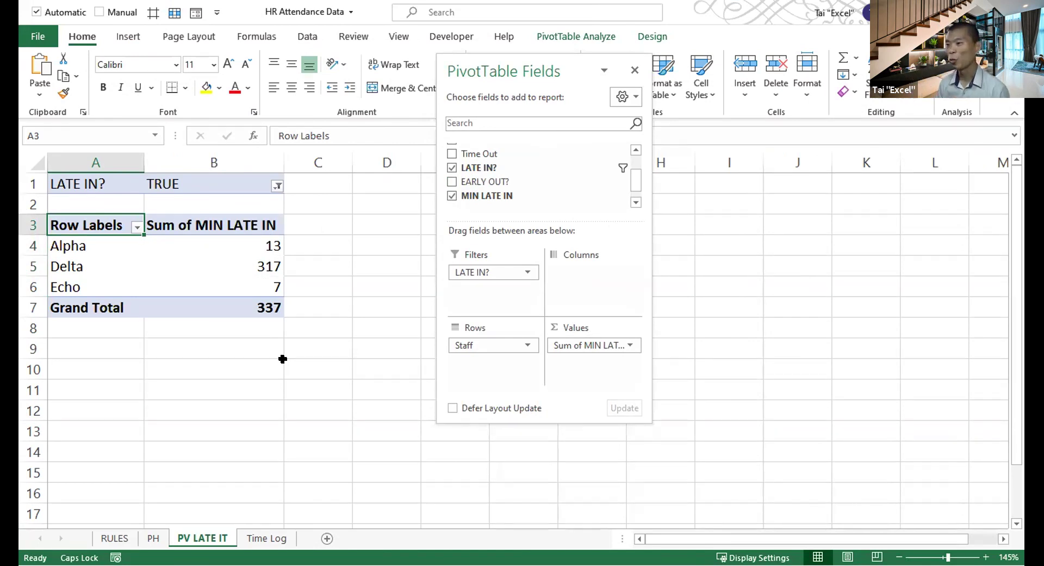
left_click_drag(249, 247, 241, 277)
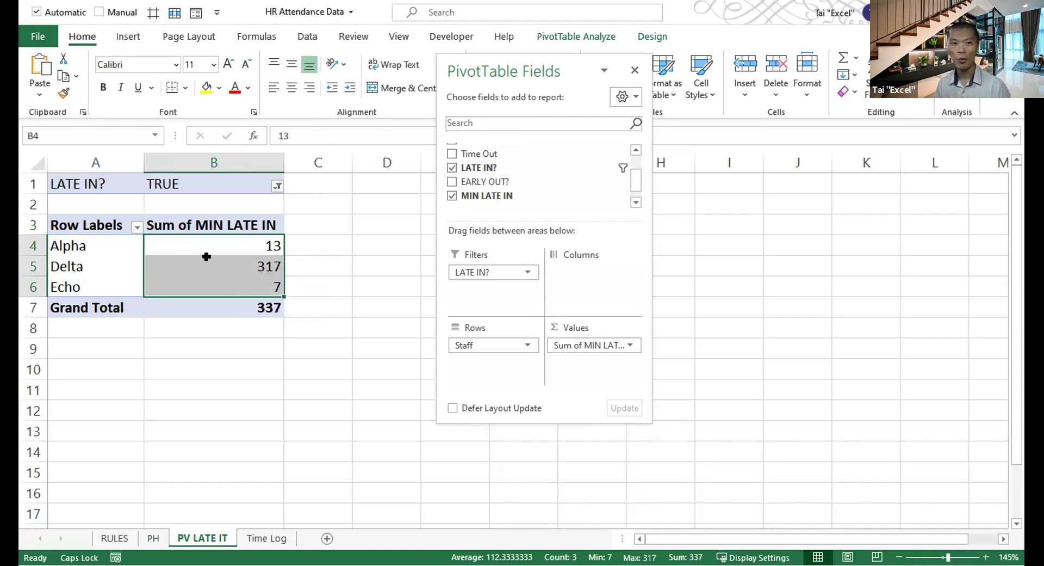
scroll(577, 191, "up", 2)
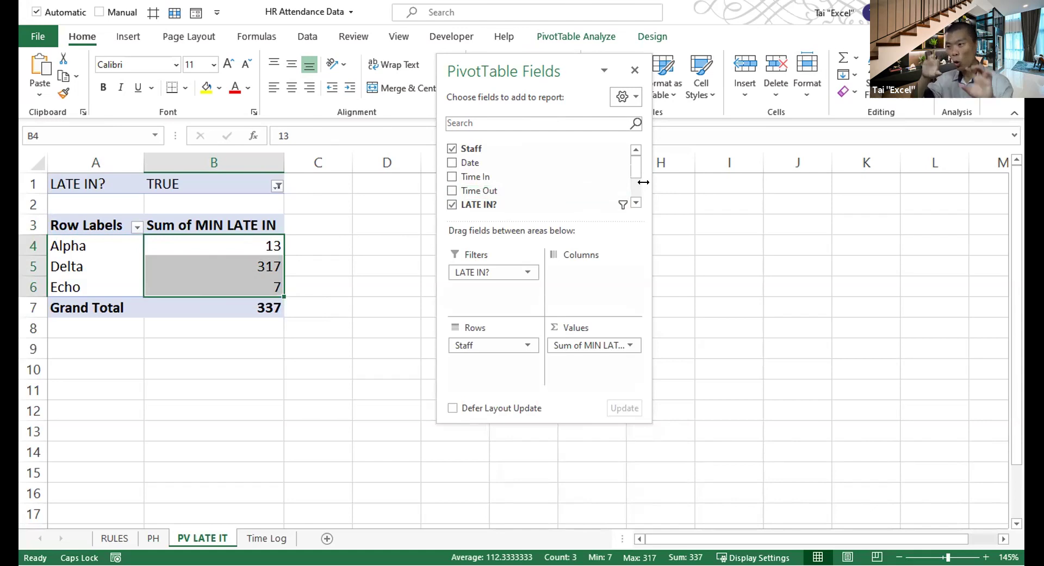
- Review the late comer and early leaver questions and the permissible times in B4:B5 on the RULES sheet
left_click(115, 538)
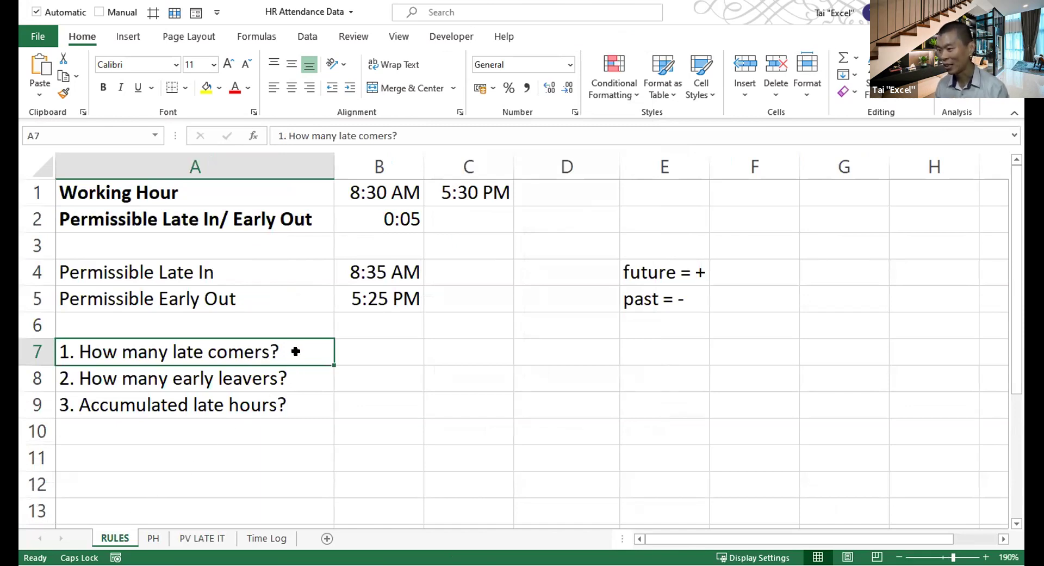
left_click(296, 373)
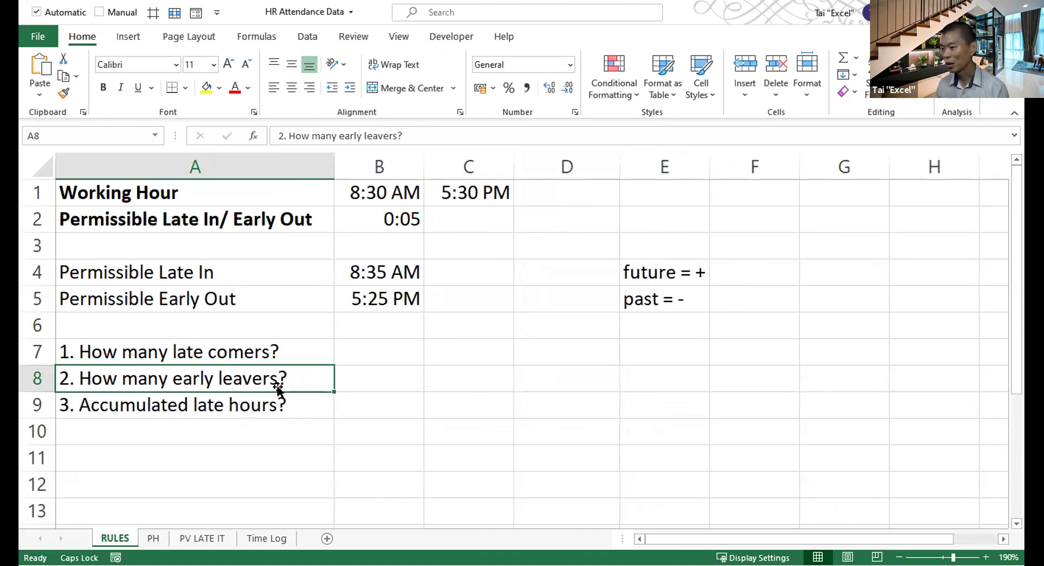
left_click_drag(369, 268, 366, 298)
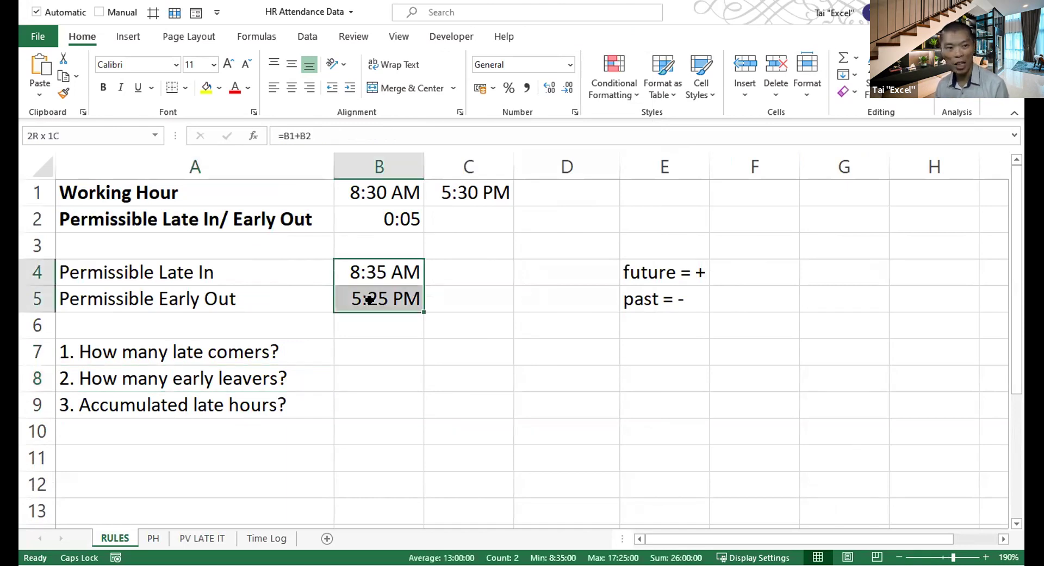
- Inspect the LATE IN?, EARLY OUT? and MIN LATE IN formulas in E2, F2 and G2 of the Time Log sheet
left_click(201, 538)
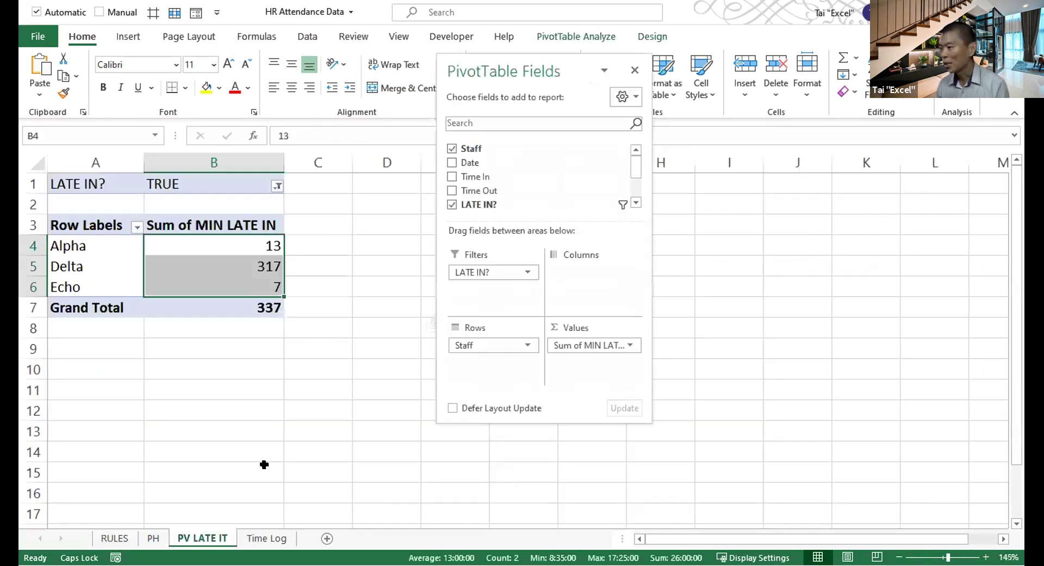
left_click(263, 539)
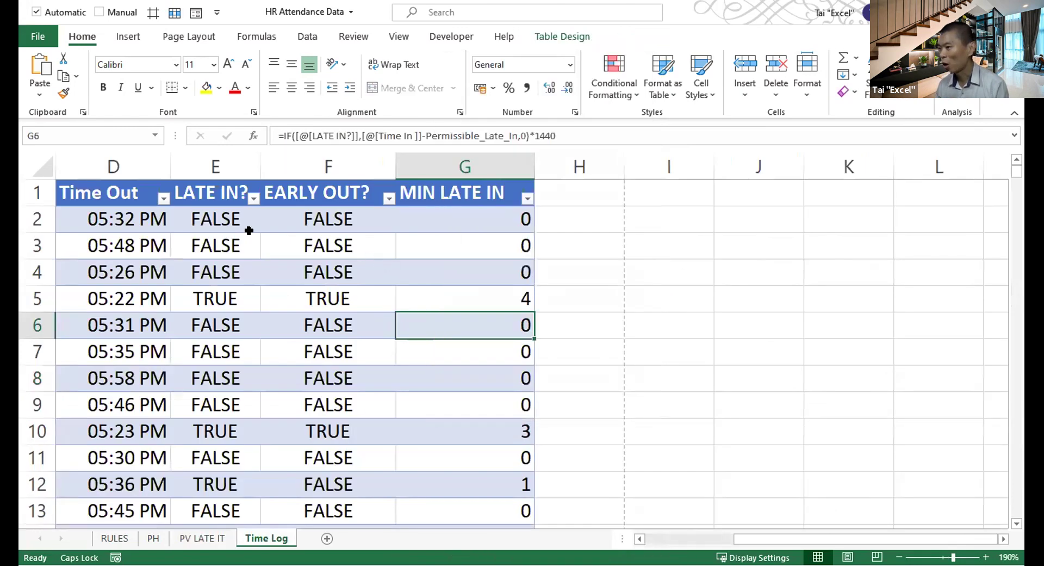
left_click(235, 216)
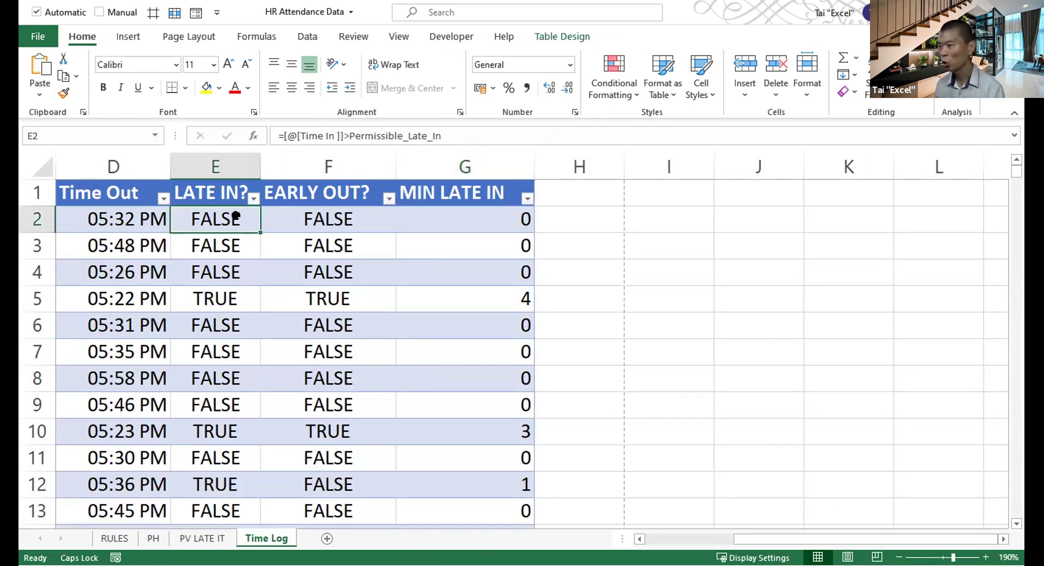
key("F2")
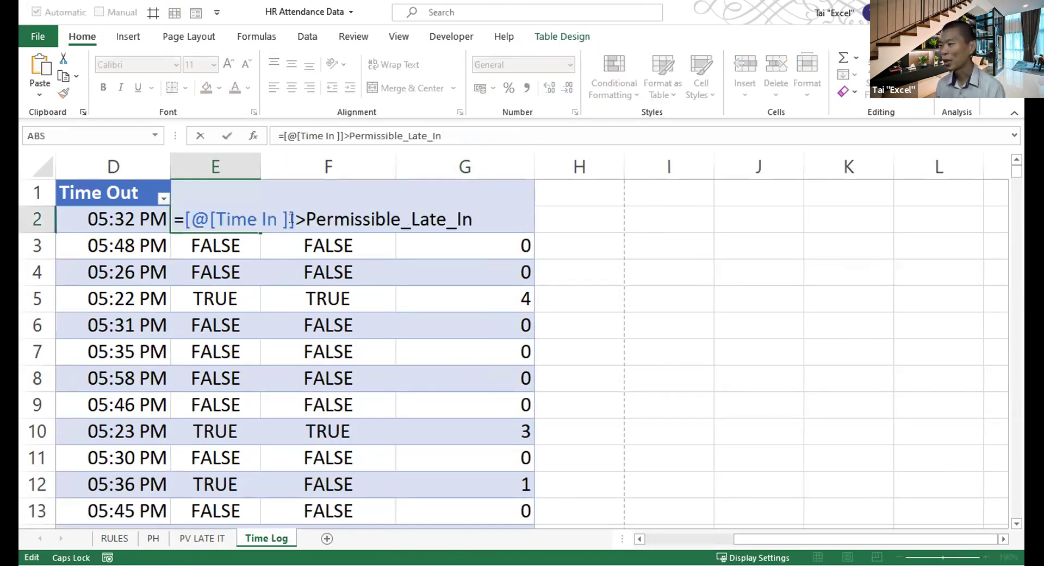
key("Escape")
left_click(319, 218)
key("F2")
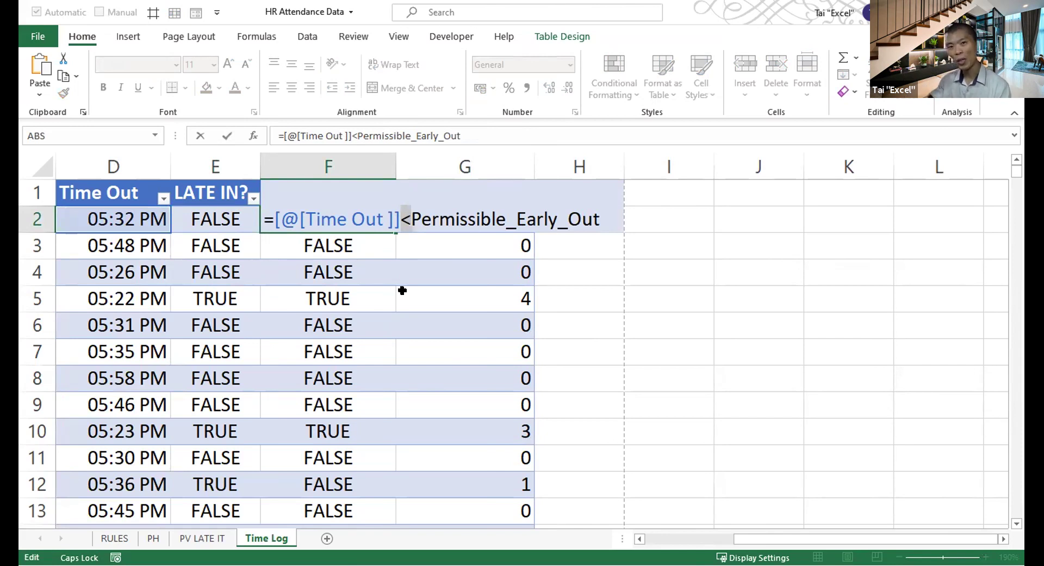
key("Escape")
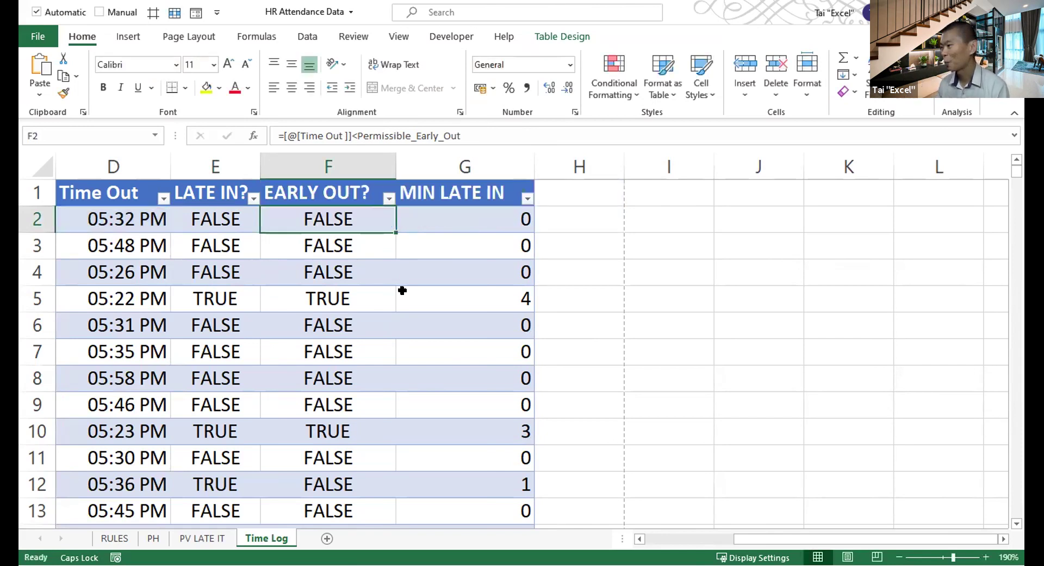
left_click(459, 220)
key("F2")
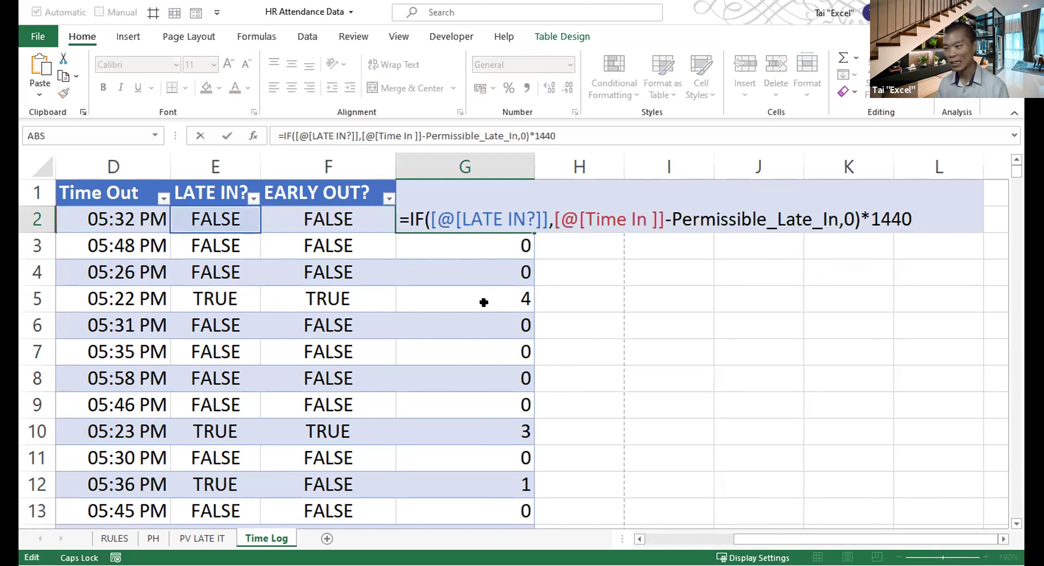
key("Escape")
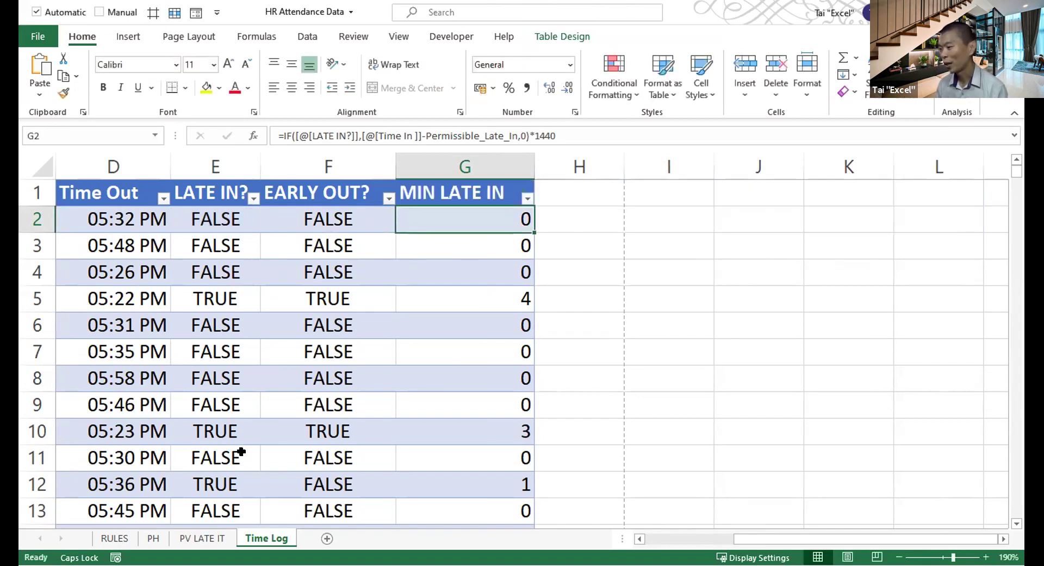
- Review the accumulated late hours question on the RULES sheet and switch to the "What is your biggest takeaway?" presentation slide
left_click(115, 538)
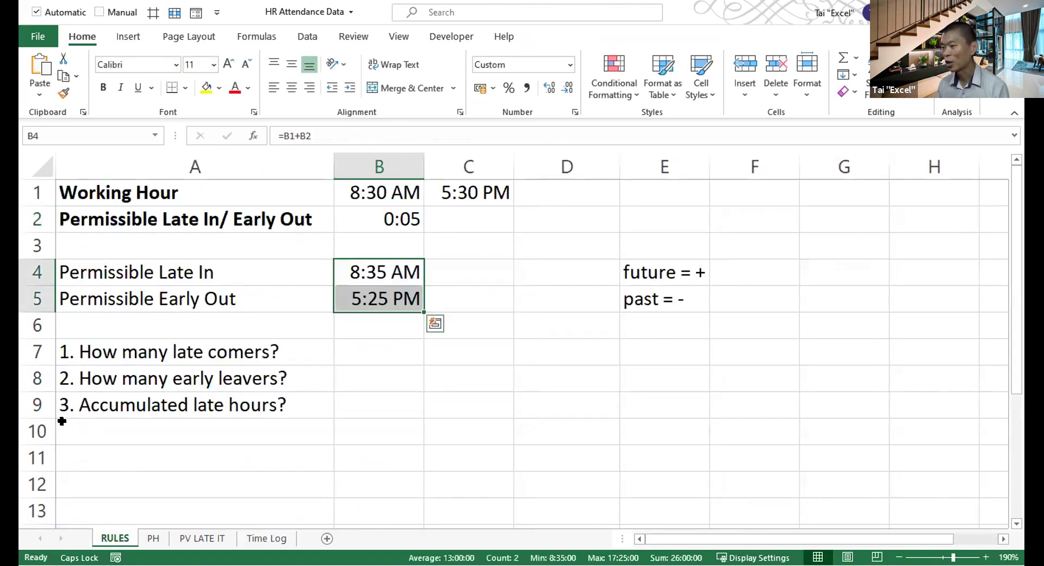
left_click(32, 404)
left_click(226, 446)
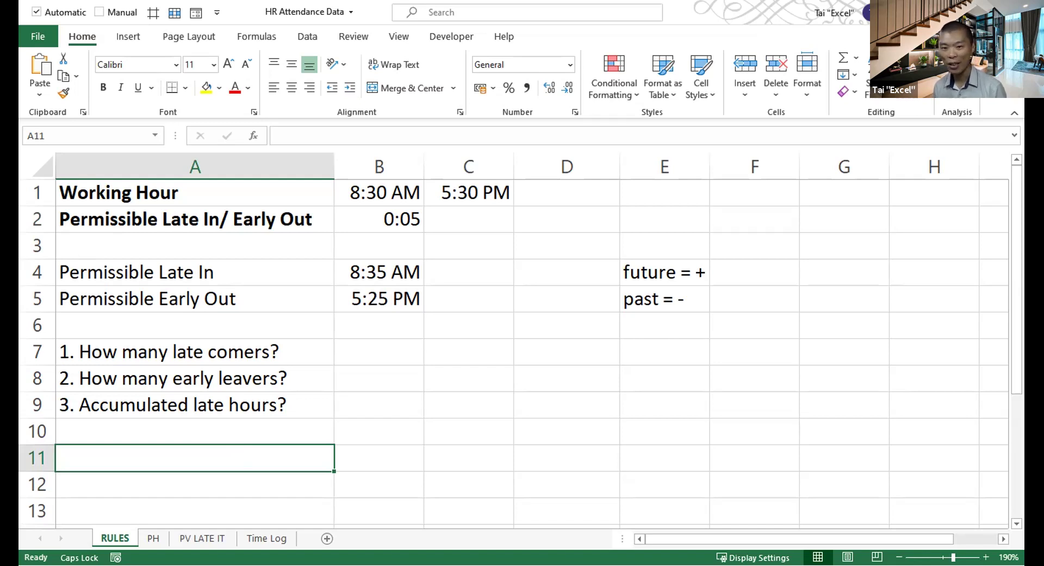
key("alt+Tab")
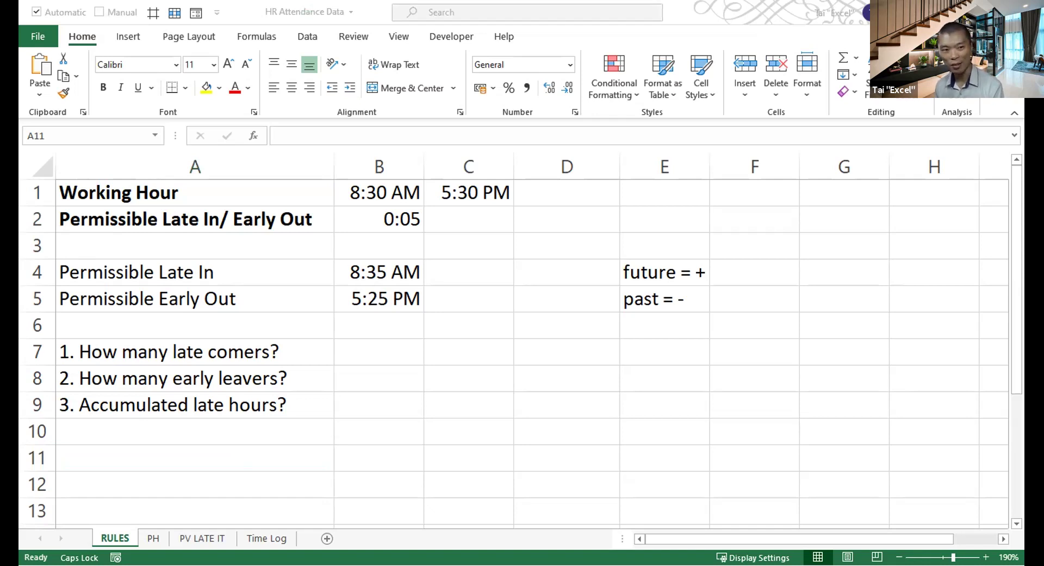
key("alt+Tab")
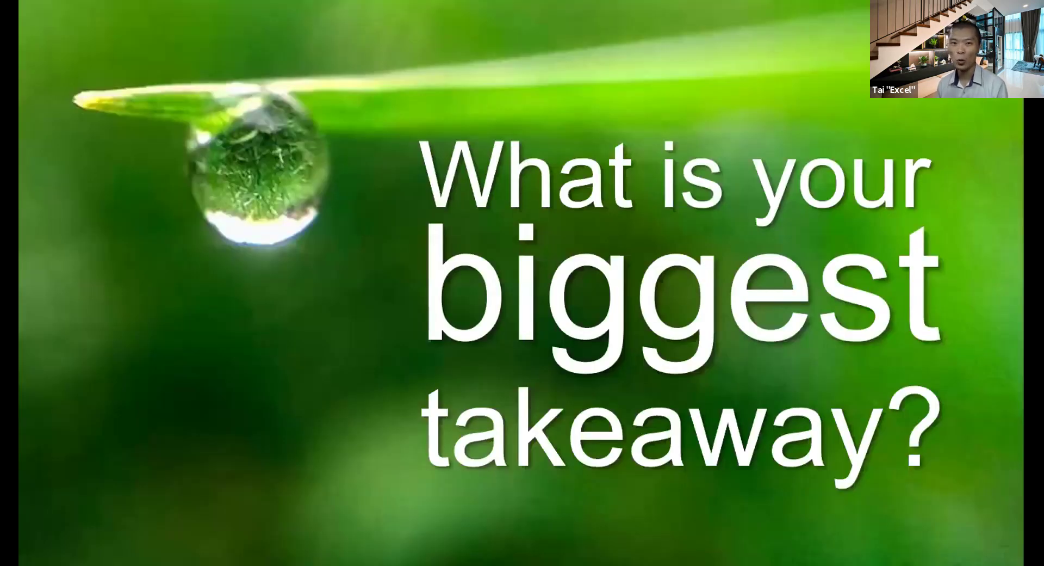